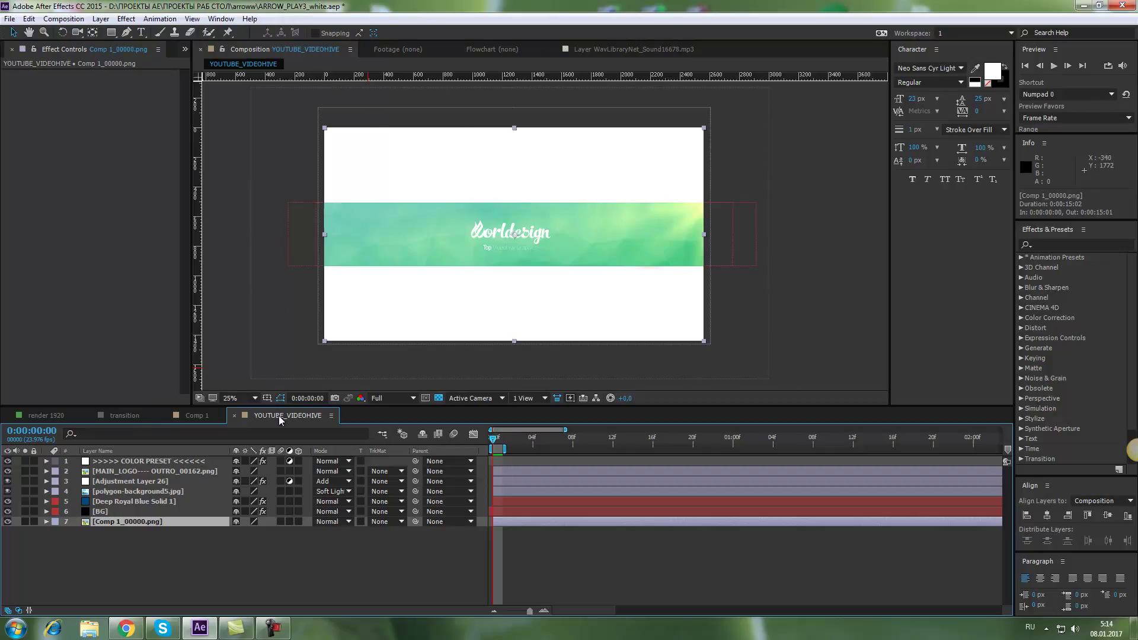
# Step: Enlarge the timeline area slightly and deselect the Comp 1_00000.png layer
pyautogui.moveTo(287, 407); pyautogui.dragTo(287, 400)
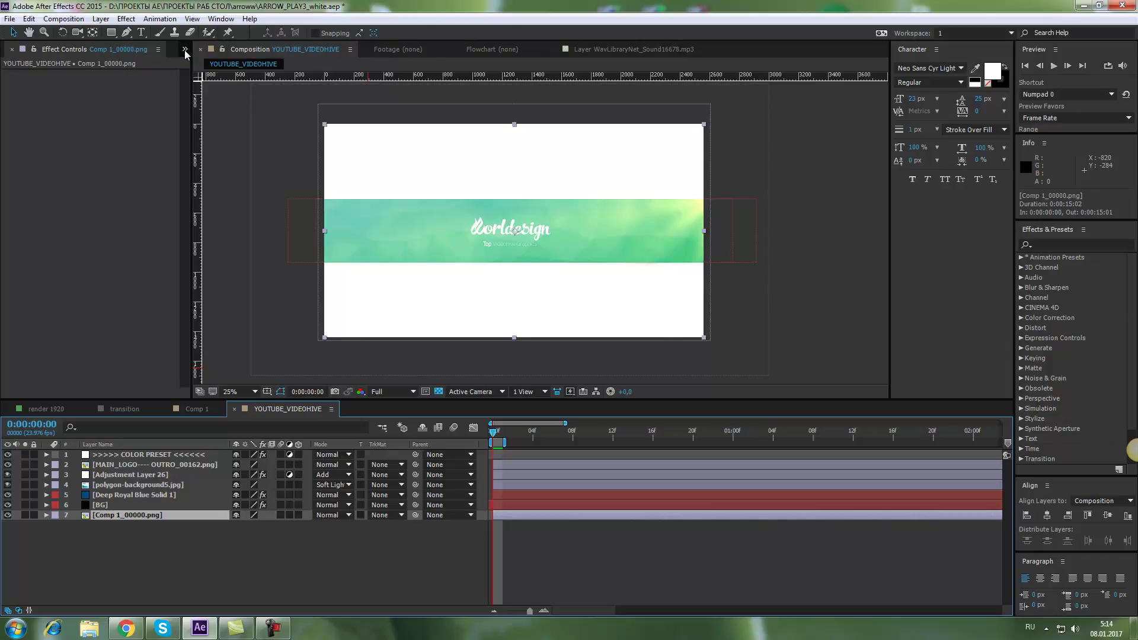
pyautogui.click(834, 226)
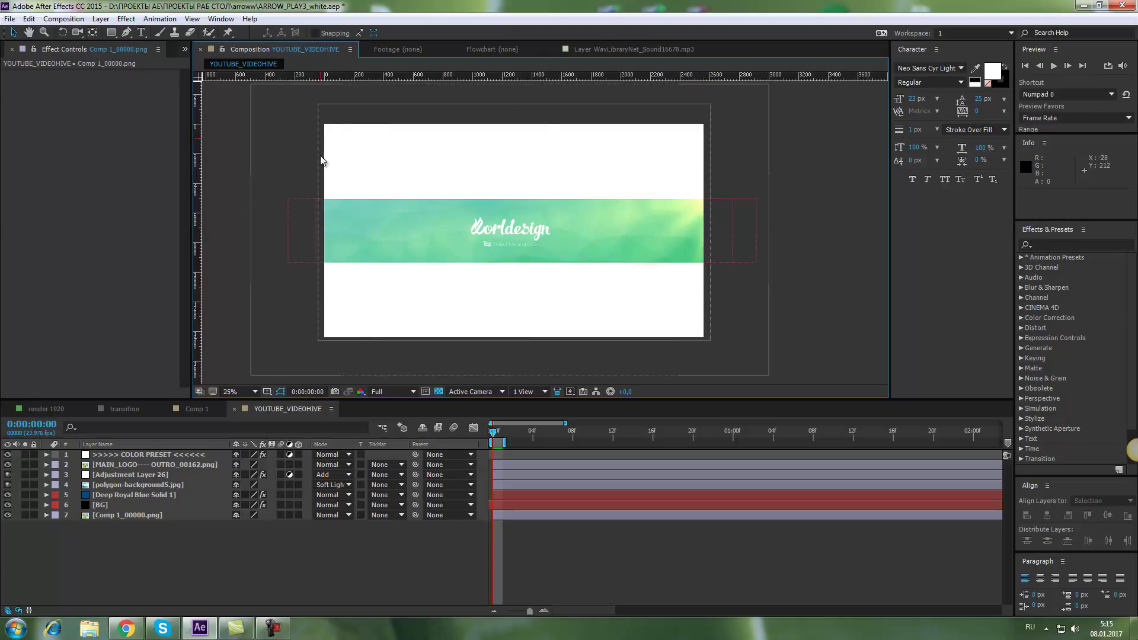
# Step: Switch to Chrome, check the recommended image size in the YouTube channel art upload dialog, and return to After Effects
pyautogui.click(126, 629)
pyautogui.click(134, 90)
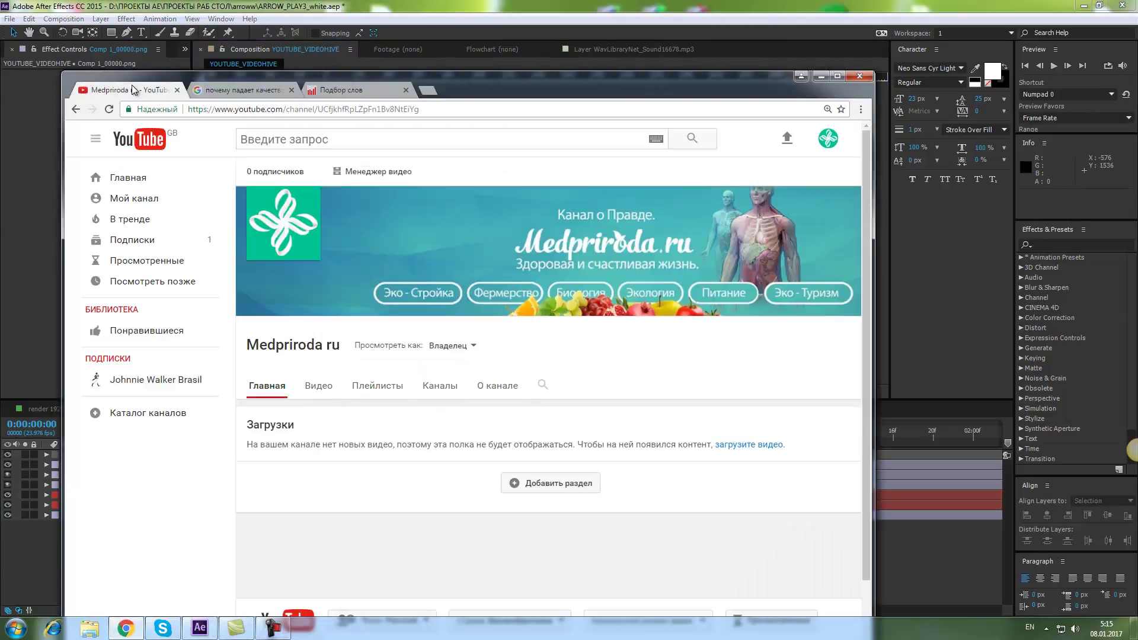
pyautogui.moveTo(714, 322)
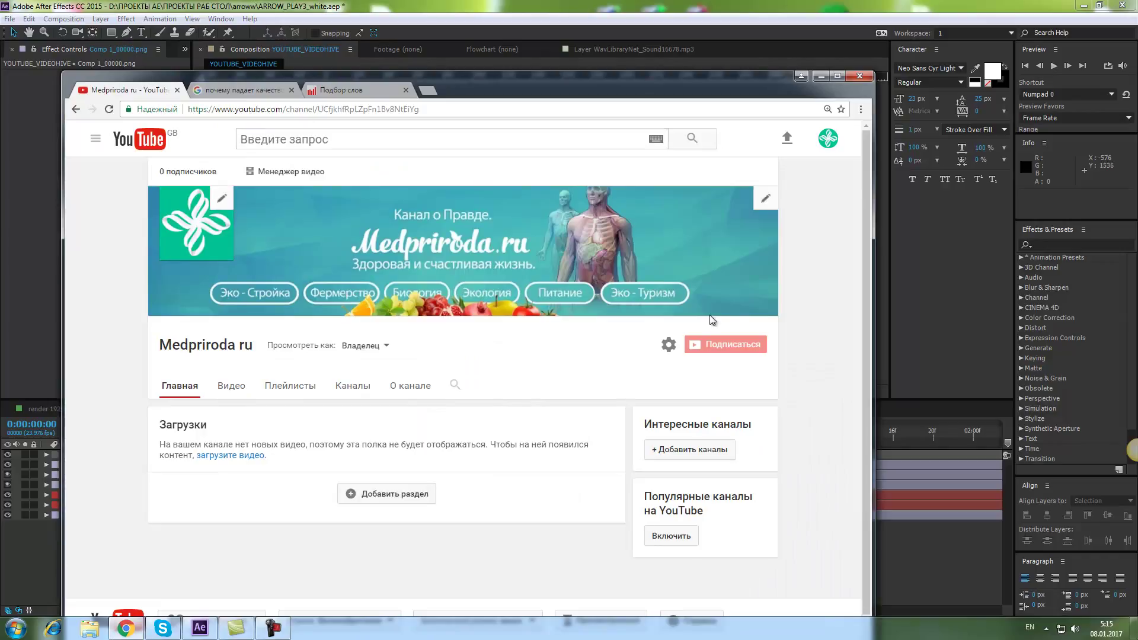
pyautogui.click(765, 202)
pyautogui.click(692, 246)
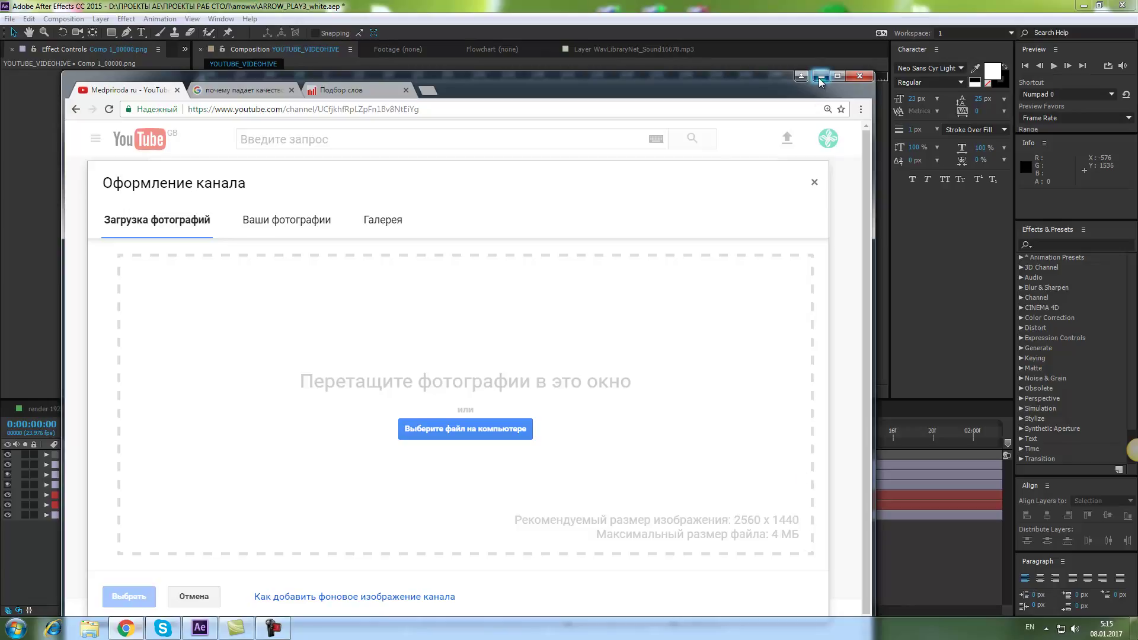
pyautogui.click(814, 182)
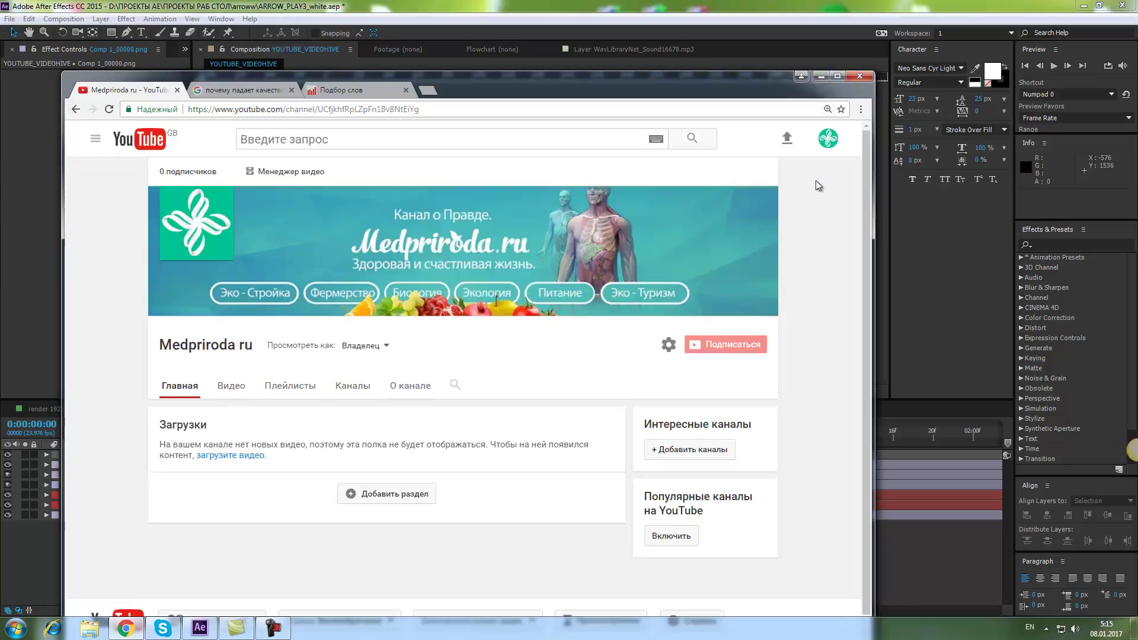
pyautogui.click(821, 76)
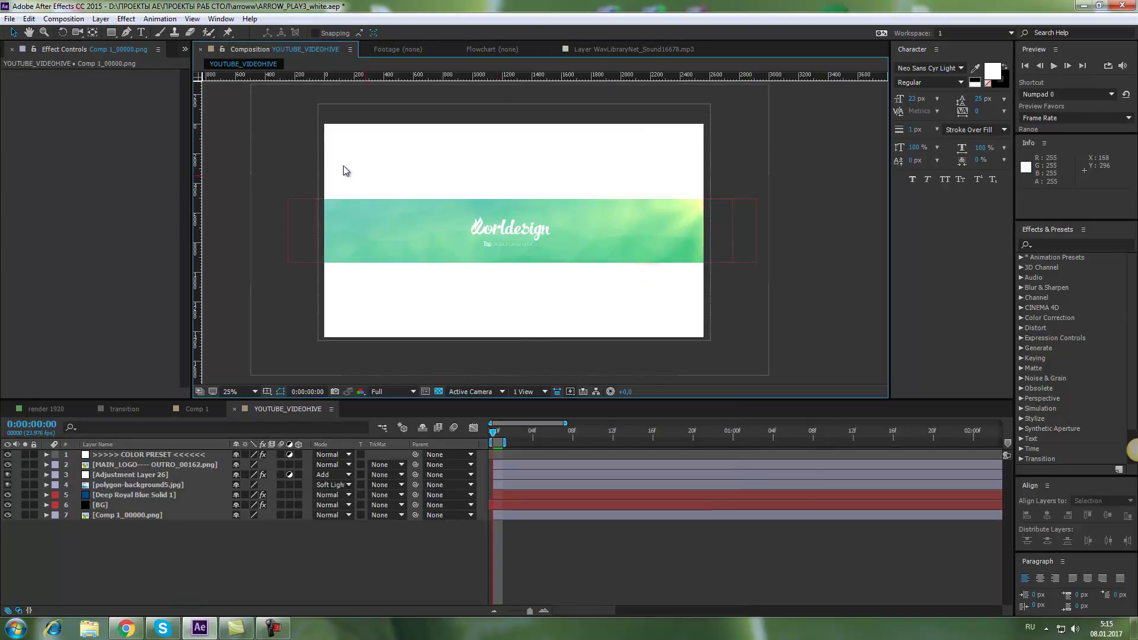
pyautogui.click(63, 18)
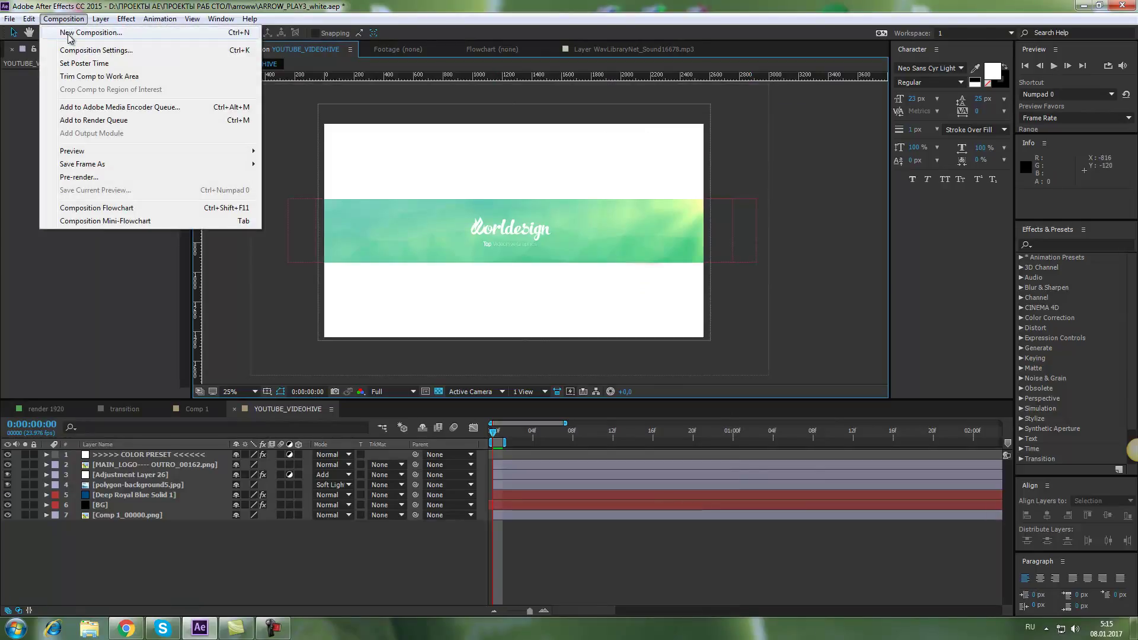
pyautogui.click(69, 34)
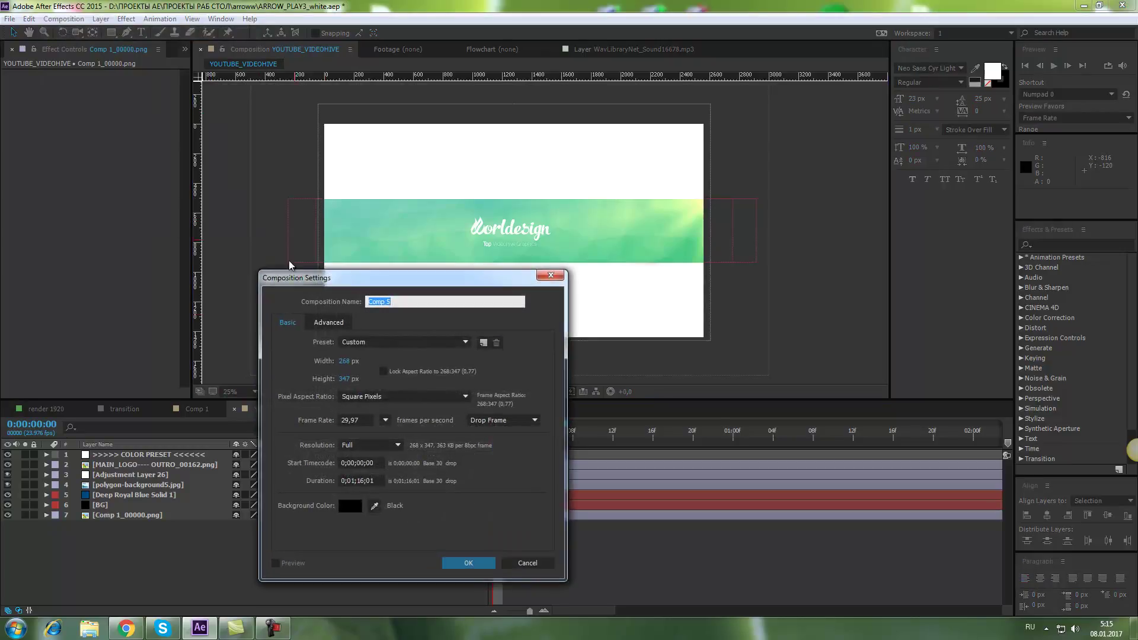
pyautogui.click(346, 361)
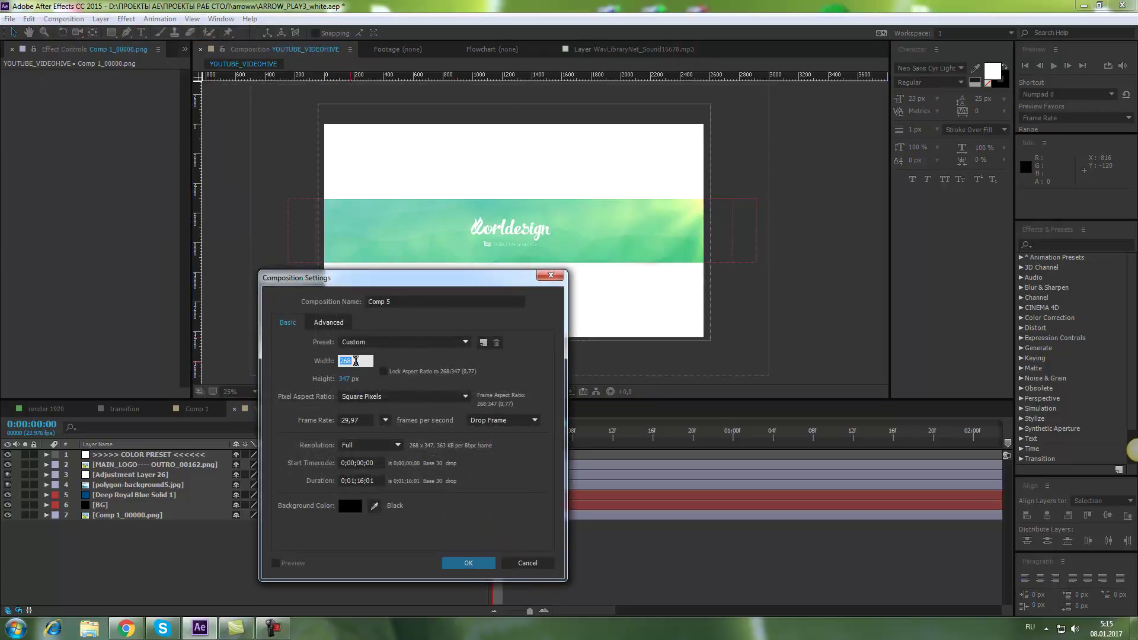
pyautogui.click(551, 276)
# Step: Check the width and height in the composition settings of YOUTUBE_VIDEOHIVE
pyautogui.click(247, 410)
pyautogui.click(62, 19)
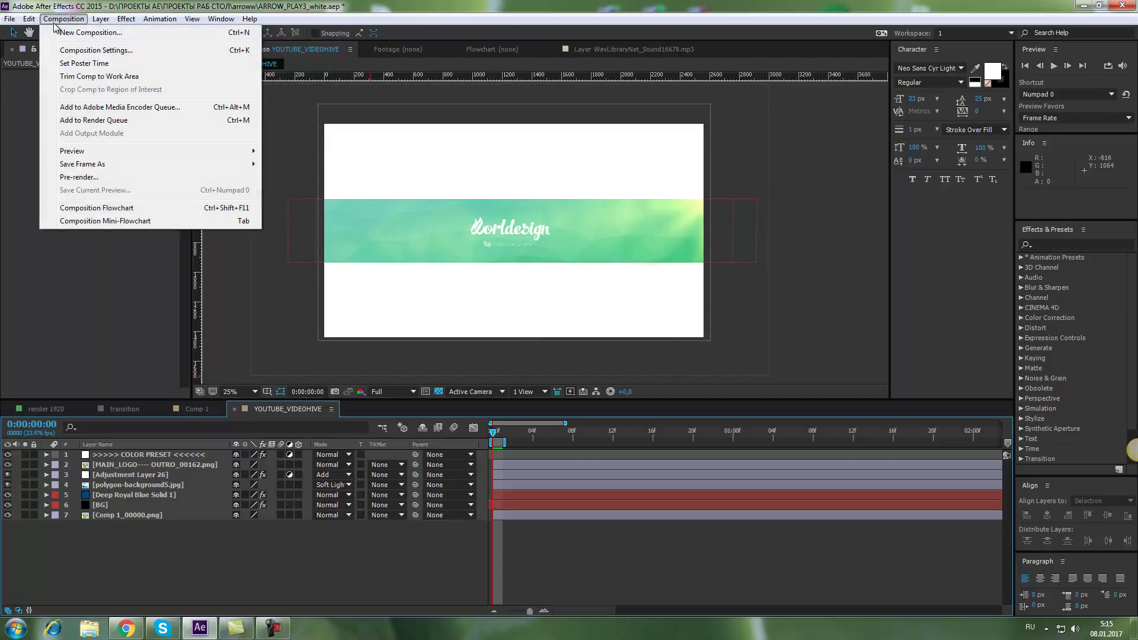
pyautogui.click(78, 54)
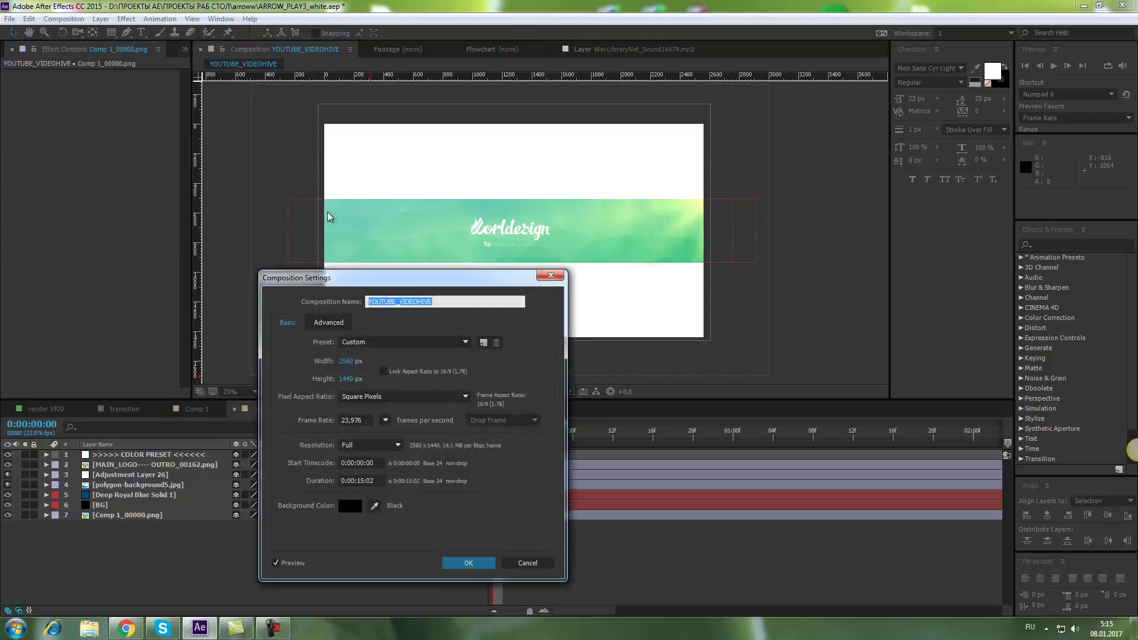
pyautogui.moveTo(431, 285); pyautogui.dragTo(607, 394)
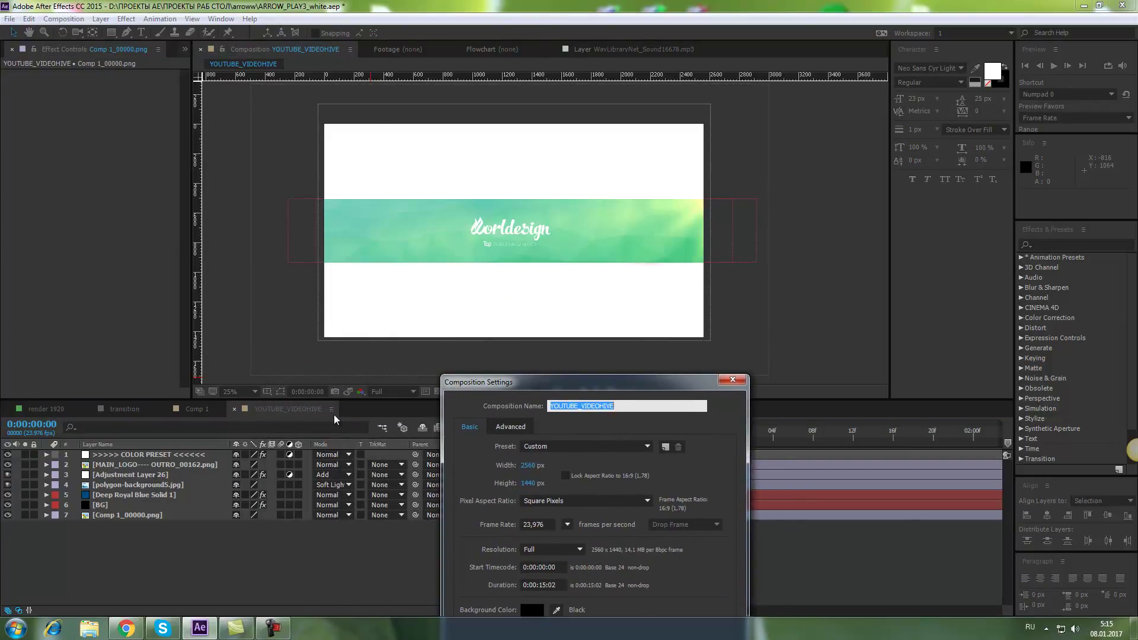
pyautogui.click(531, 466)
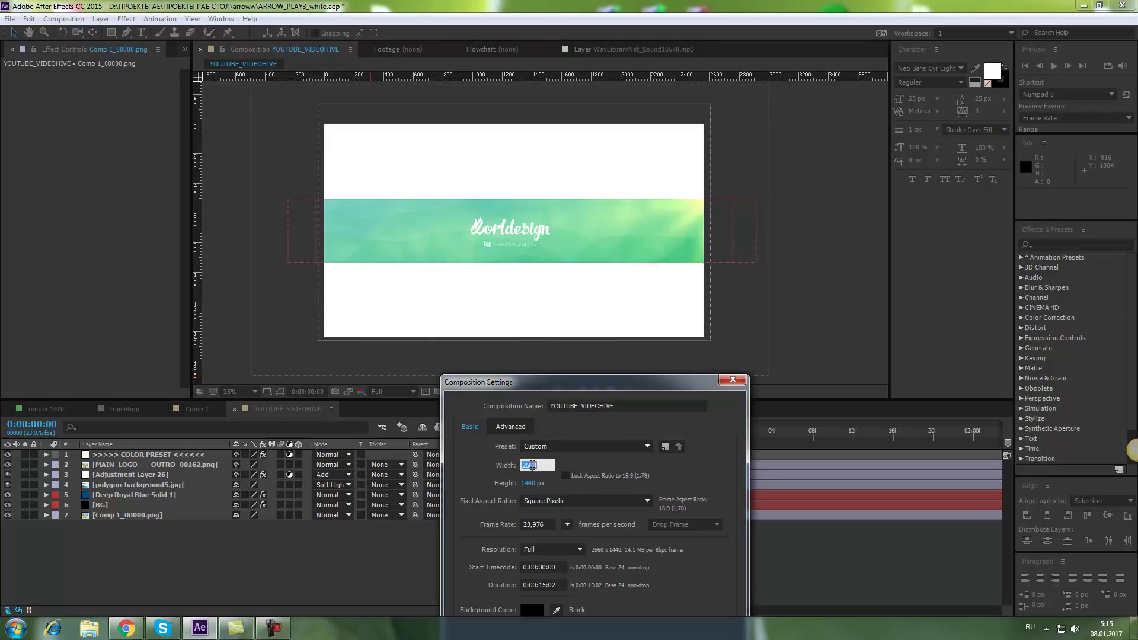
pyautogui.click(529, 483)
pyautogui.moveTo(576, 384); pyautogui.dragTo(610, 244)
pyautogui.click(684, 528)
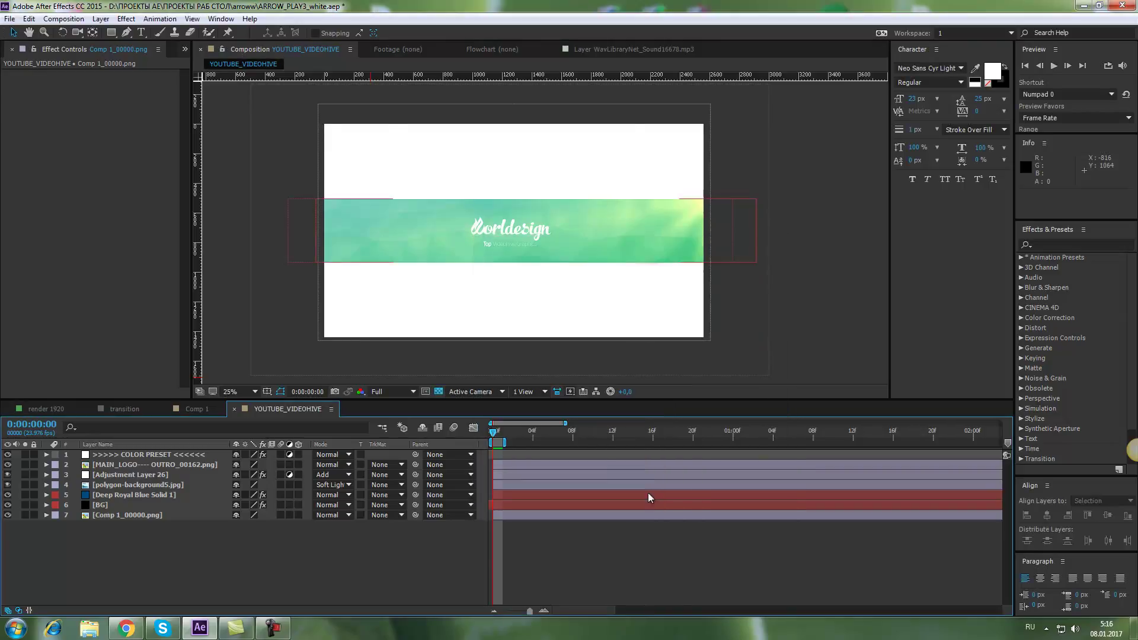
# Step: Create a new 2560 × 1440 px composition with square pixels at 23.976 fps, keeping the default name
pyautogui.click(62, 19)
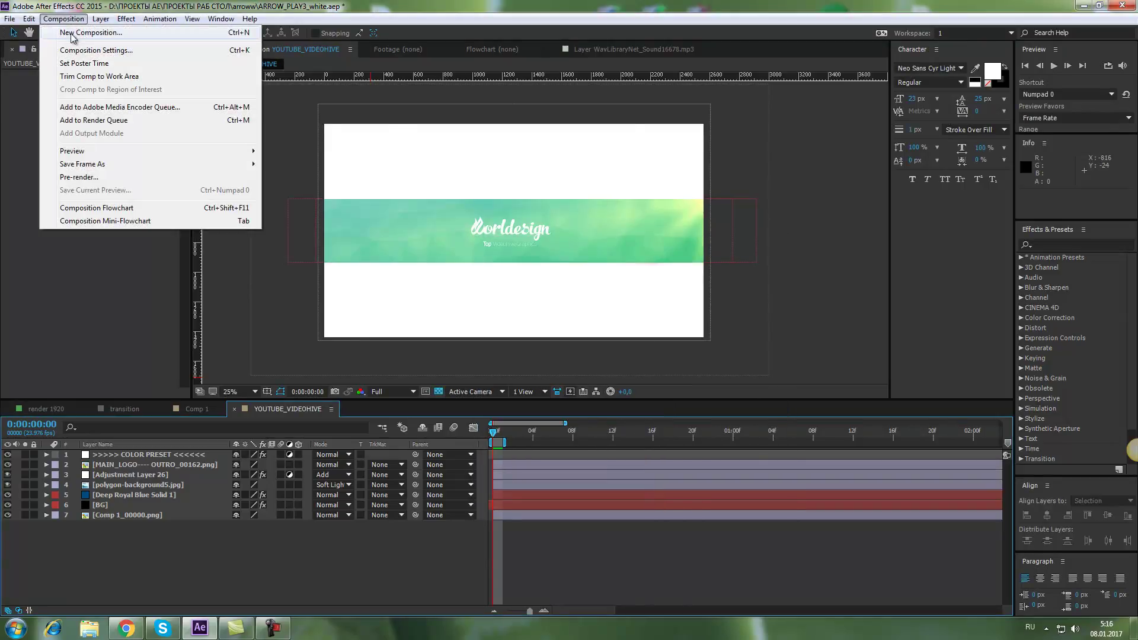
pyautogui.click(72, 33)
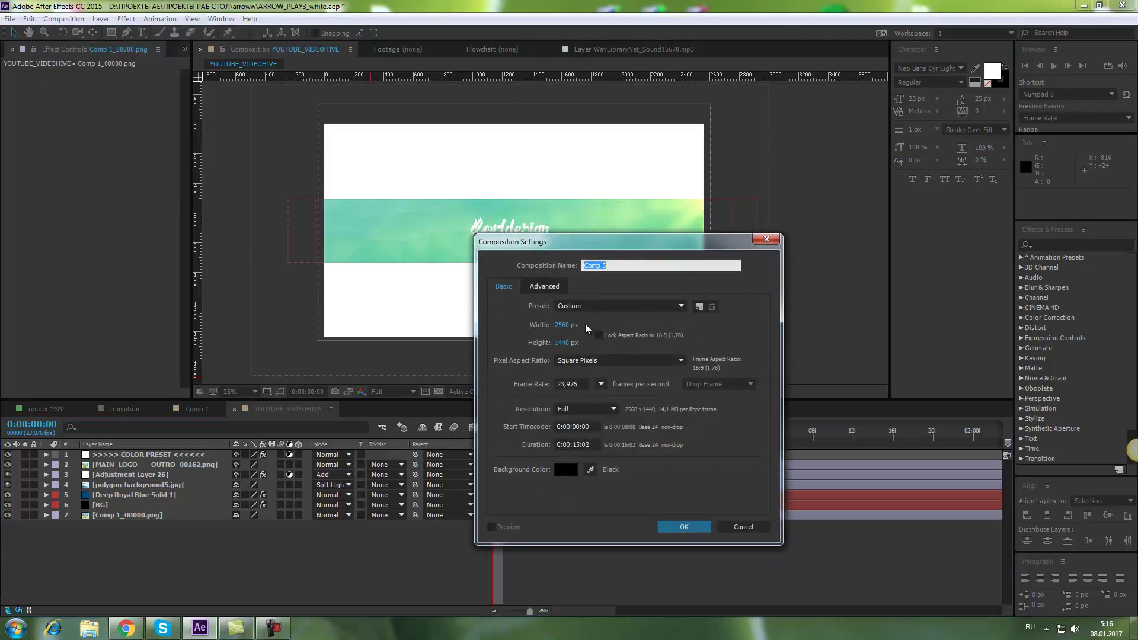
pyautogui.click(619, 265)
pyautogui.moveTo(618, 265); pyautogui.dragTo(583, 266)
pyautogui.click(689, 527)
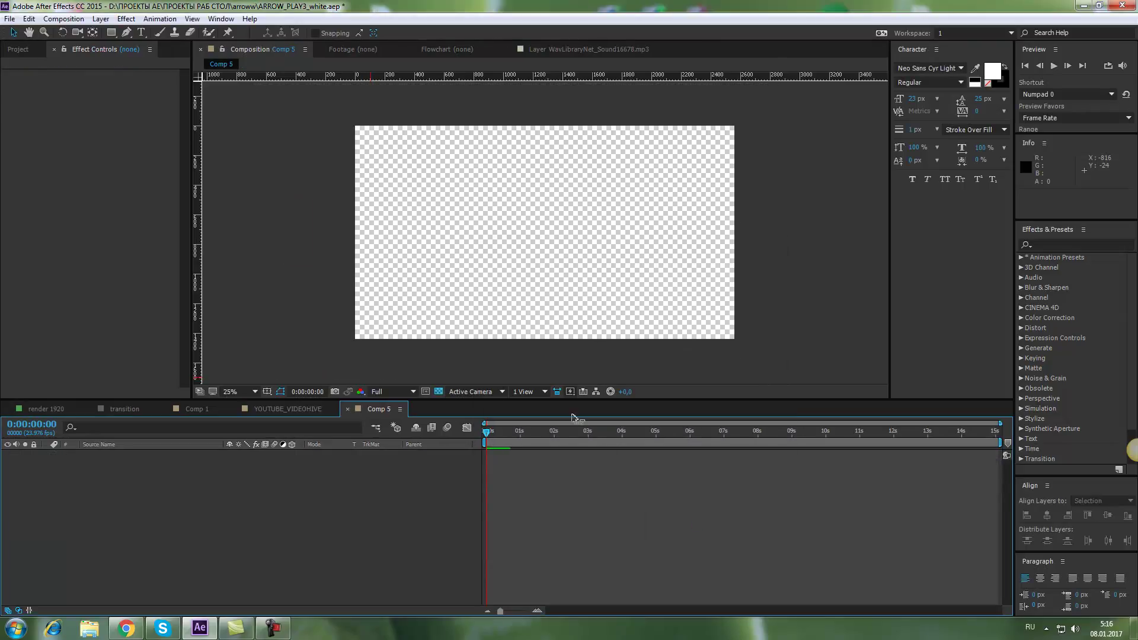
# Step: Copy the BG layer from the YOUTUBE_VIDEOHIVE composition and paste it into Comp 5
pyautogui.click(281, 414)
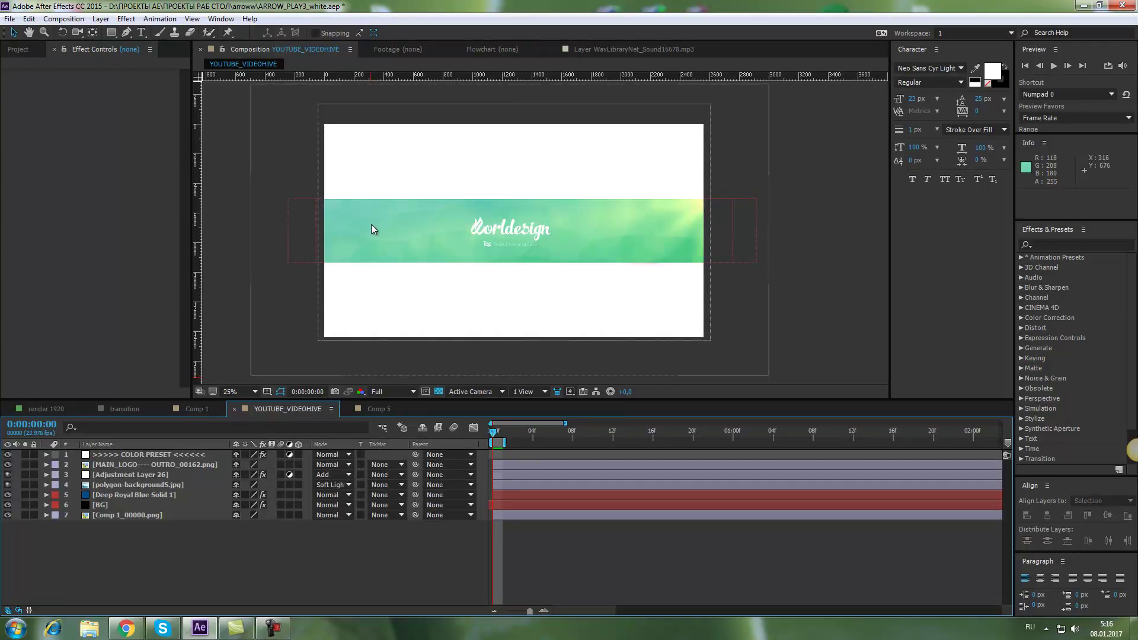
pyautogui.click(325, 215)
pyautogui.click(144, 464)
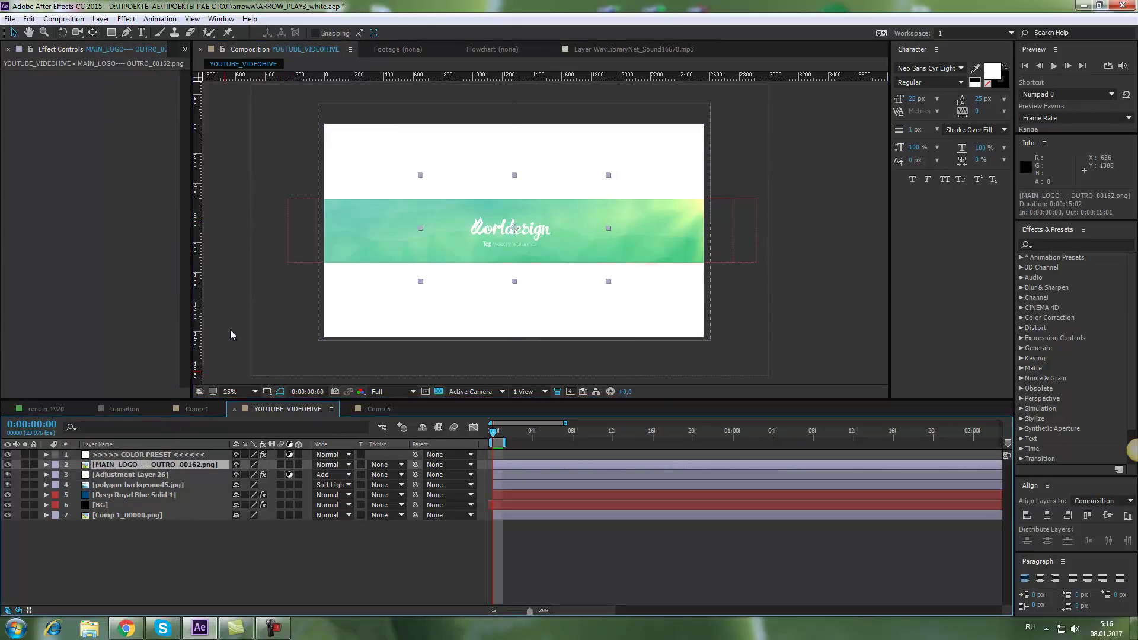
pyautogui.click(126, 477)
pyautogui.click(125, 485)
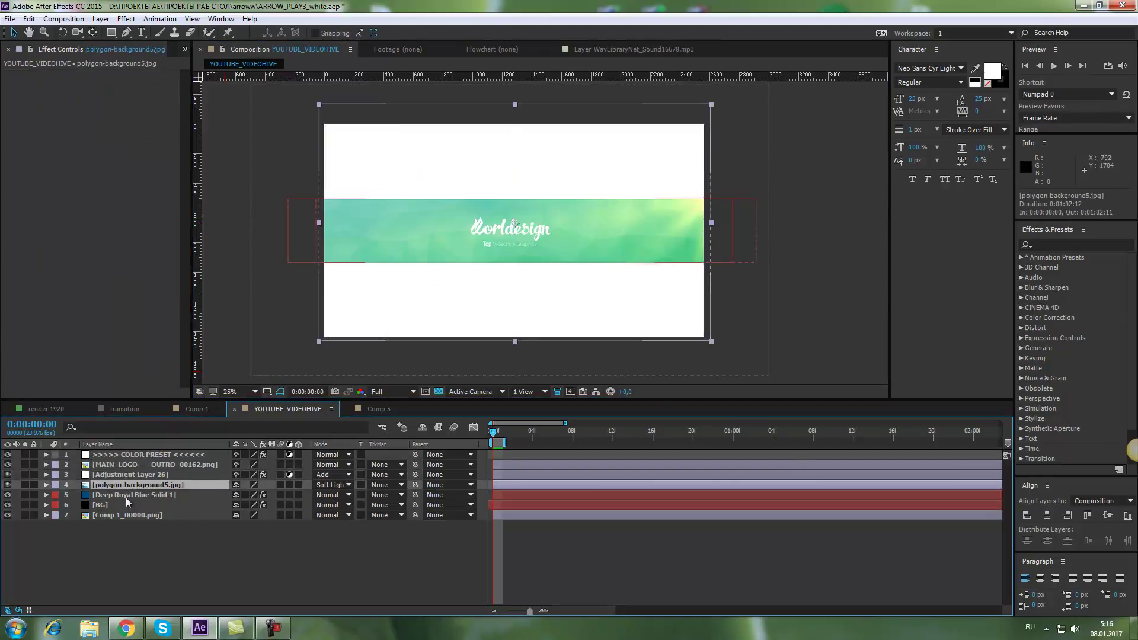
pyautogui.click(124, 503)
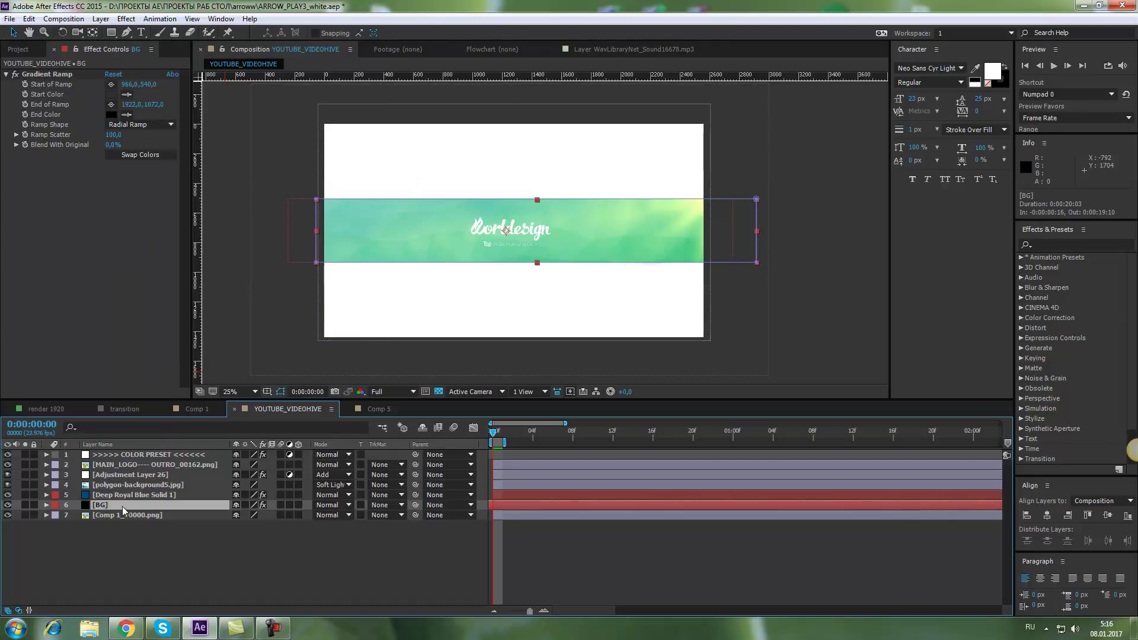
pyautogui.hotkey('ctrl', 'c')
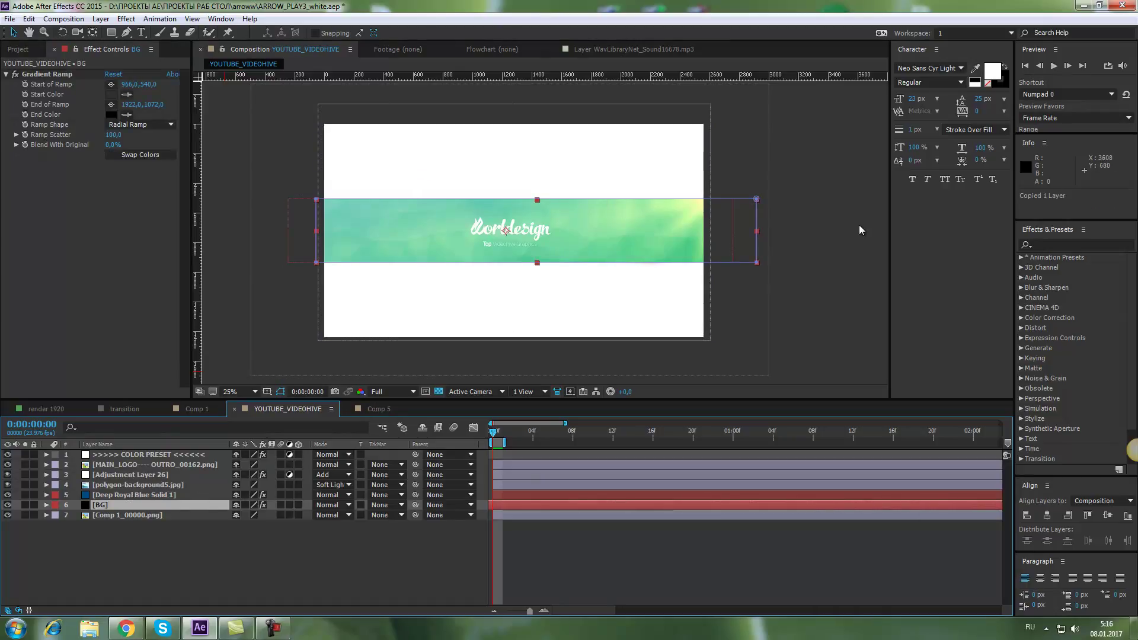
pyautogui.click(371, 411)
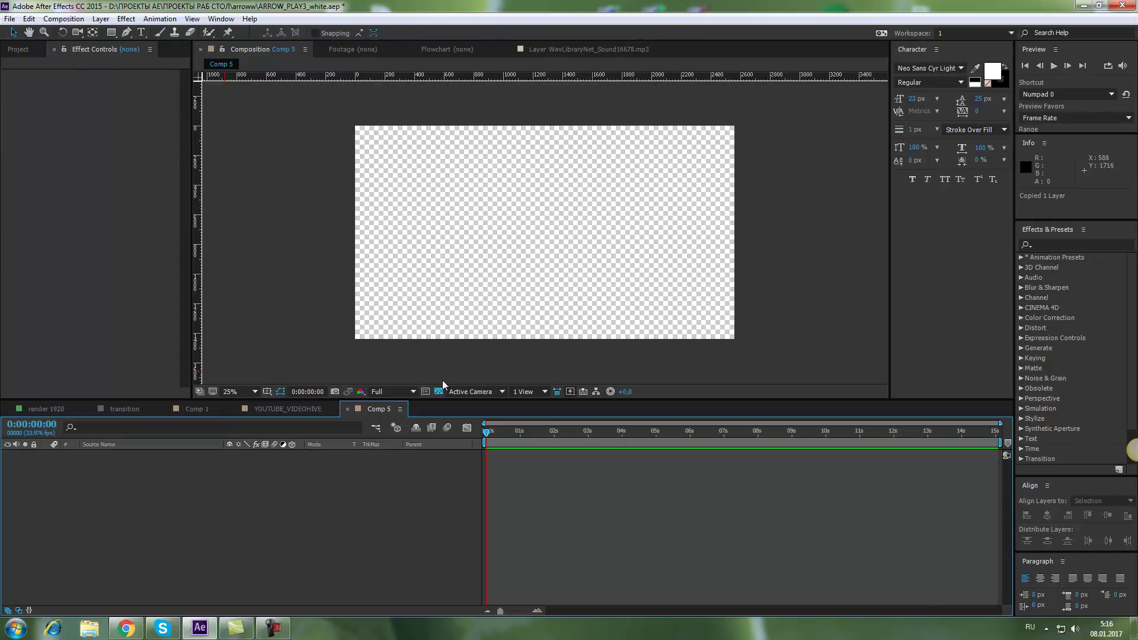
pyautogui.hotkey('ctrl', 'v')
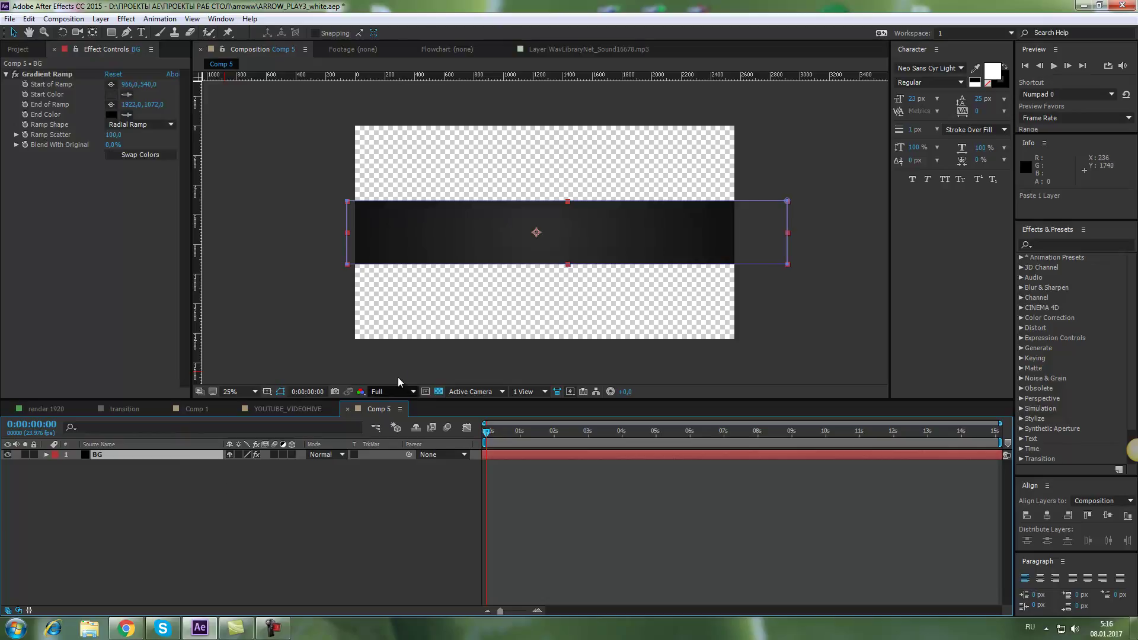
# Step: Move Comp 5's ruler origin outside the canvas to about X -1000, and close the composition
pyautogui.click(196, 78)
pyautogui.moveTo(196, 78); pyautogui.dragTo(354, 202)
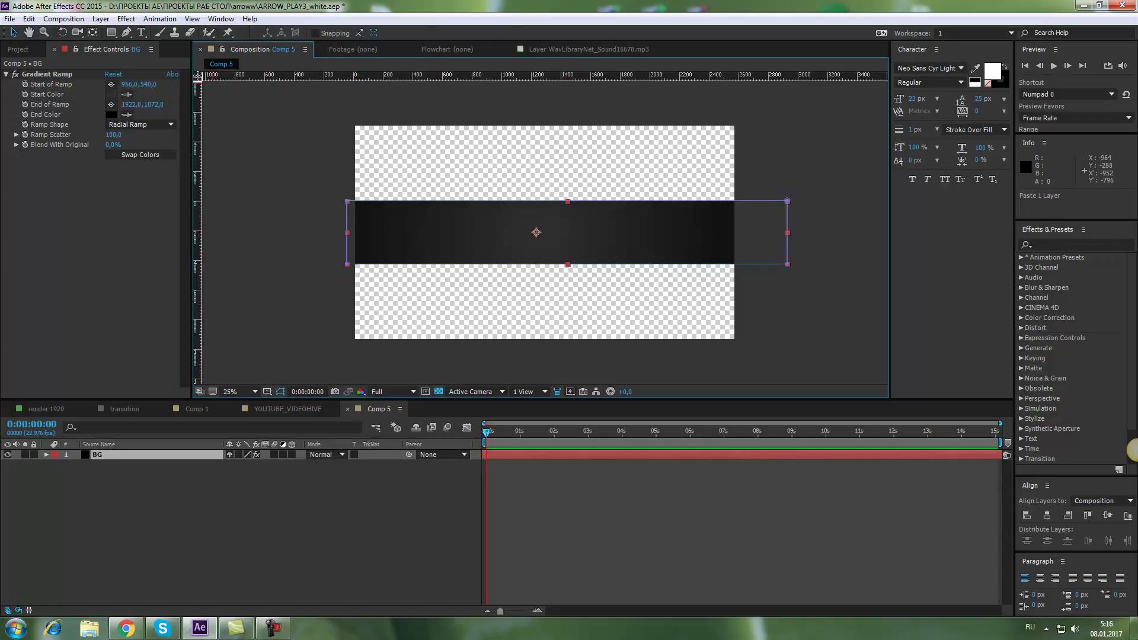
pyautogui.moveTo(198, 77)
pyautogui.mouseDown()
pyautogui.moveTo(213, 103)
pyautogui.moveTo(208, 83)
pyautogui.mouseUp()
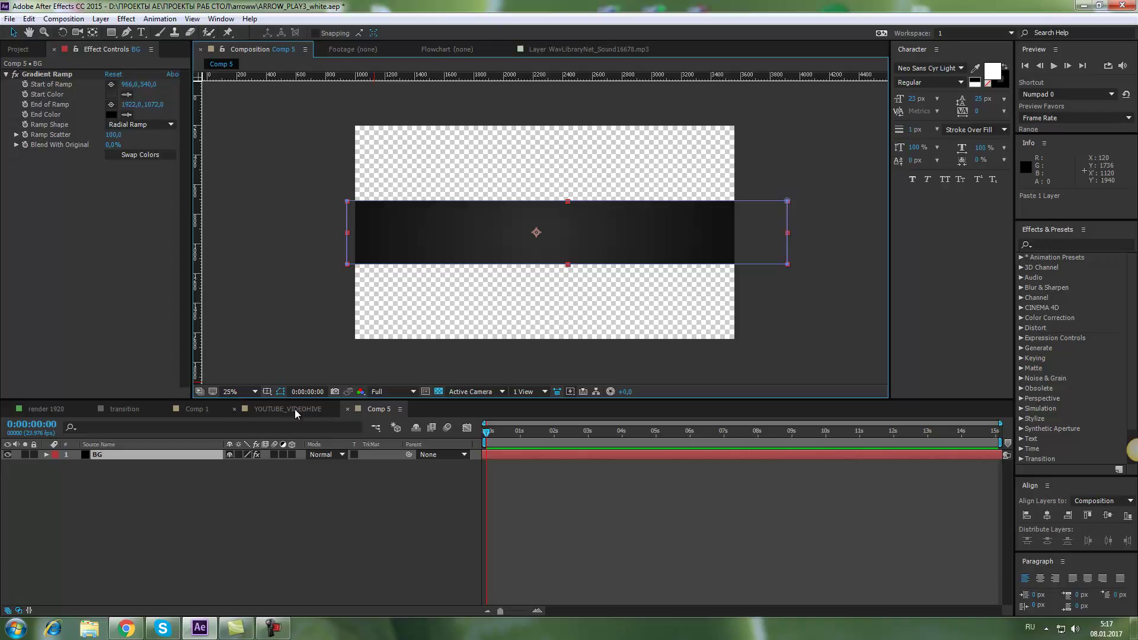
pyautogui.click(347, 409)
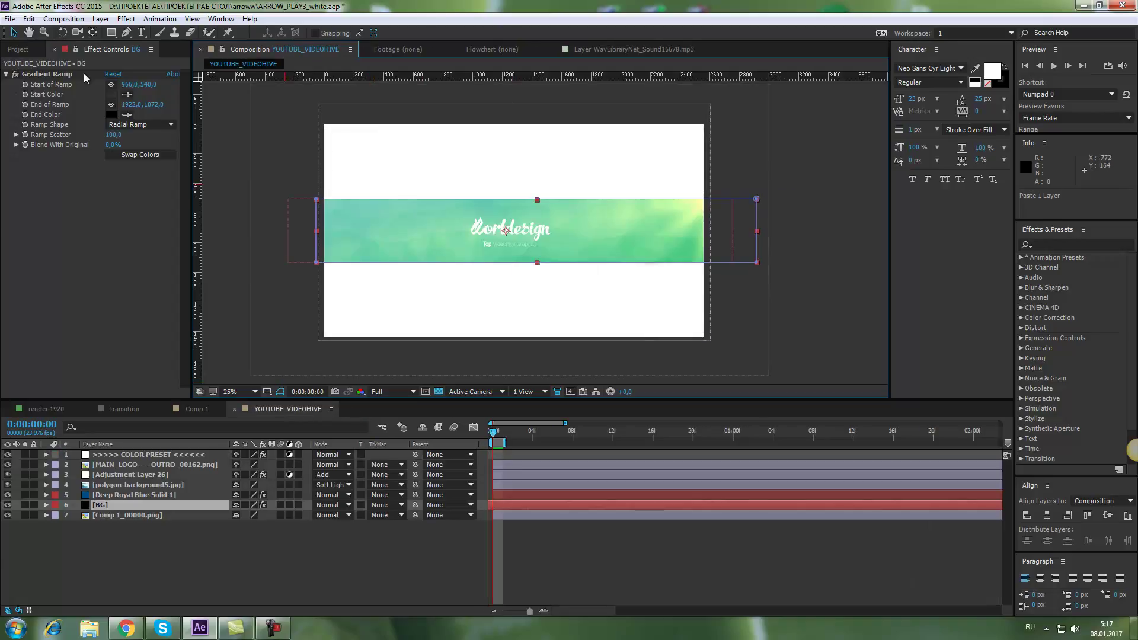
# Step: Select the BG layer in YOUTUBE_VIDEOHIVE to examine the banner strip's bounds on the canvas
pyautogui.click(856, 252)
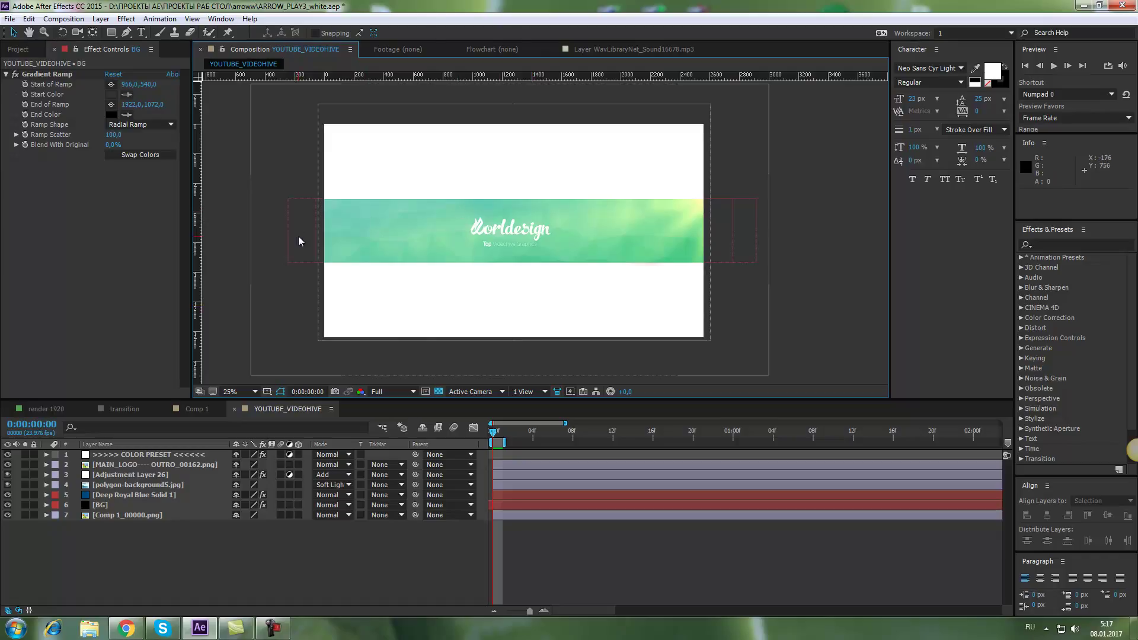
pyautogui.click(107, 505)
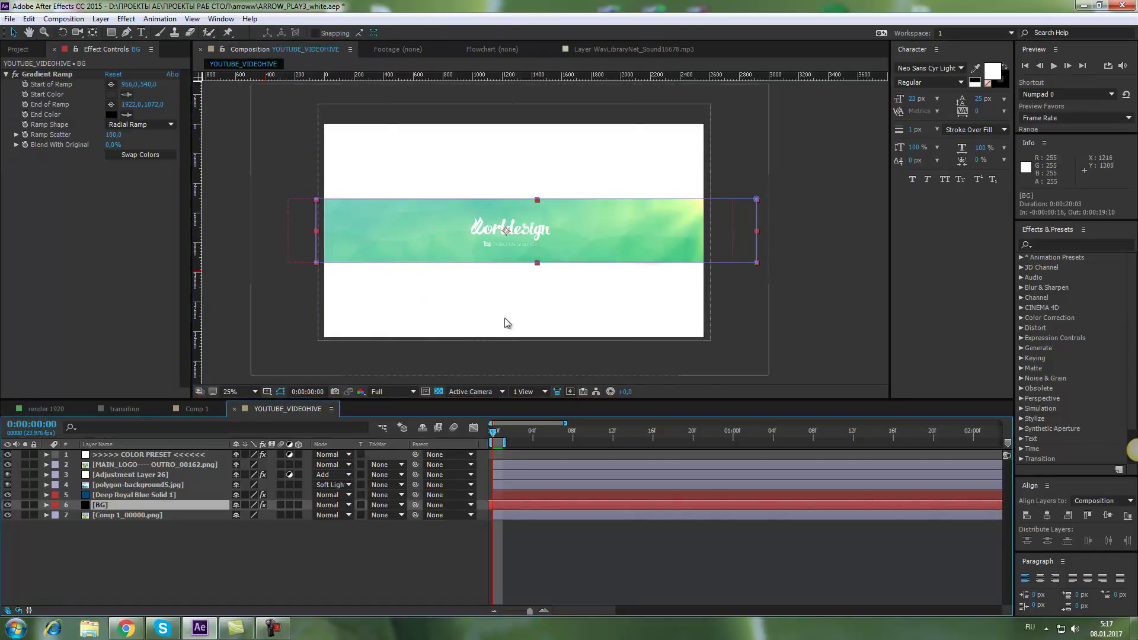
pyautogui.moveTo(500, 320); pyautogui.dragTo(547, 337)
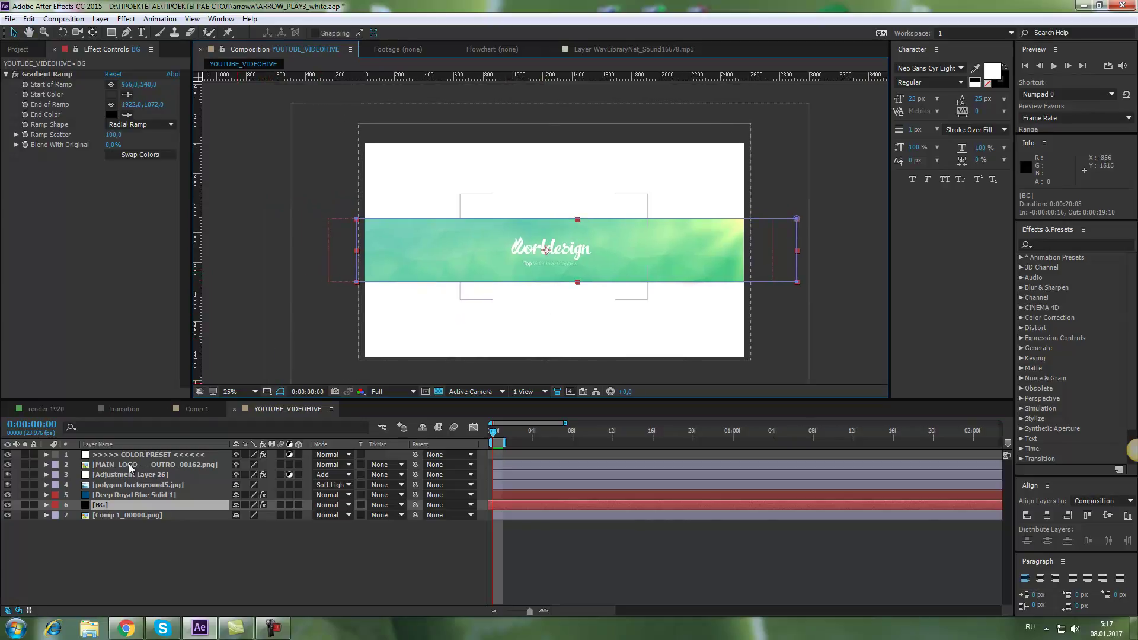
# Step: Hide the MAIN_LOGO---- OUTRO_00162.png layer and inspect the green polygon background of the banner up close
pyautogui.click(118, 468)
pyautogui.click(7, 465)
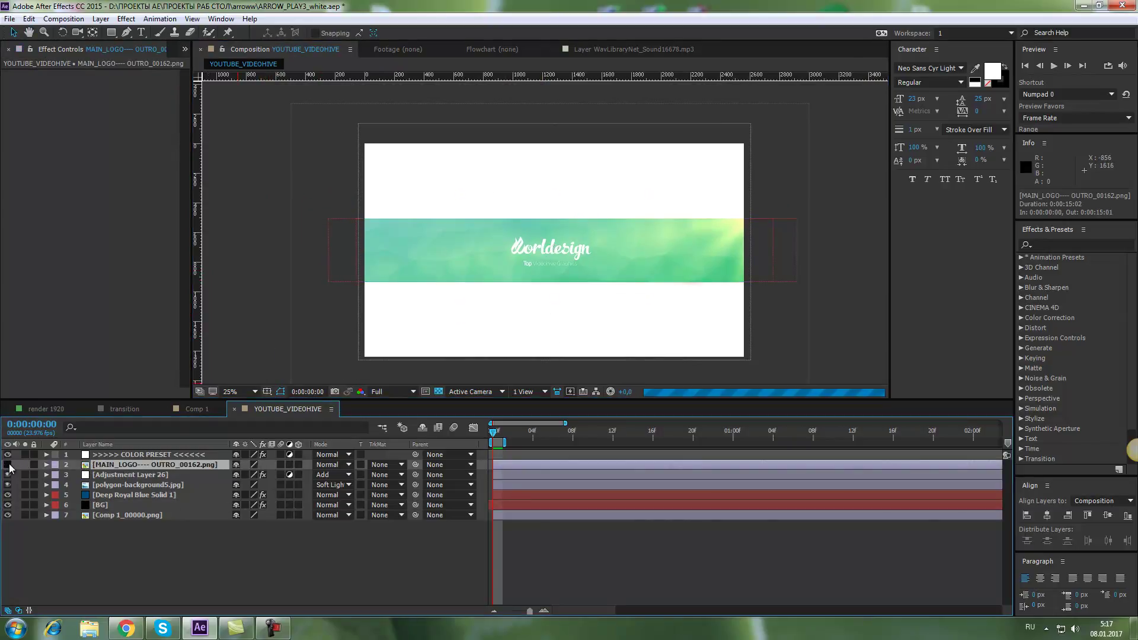
pyautogui.click(8, 464)
pyautogui.click(7, 465)
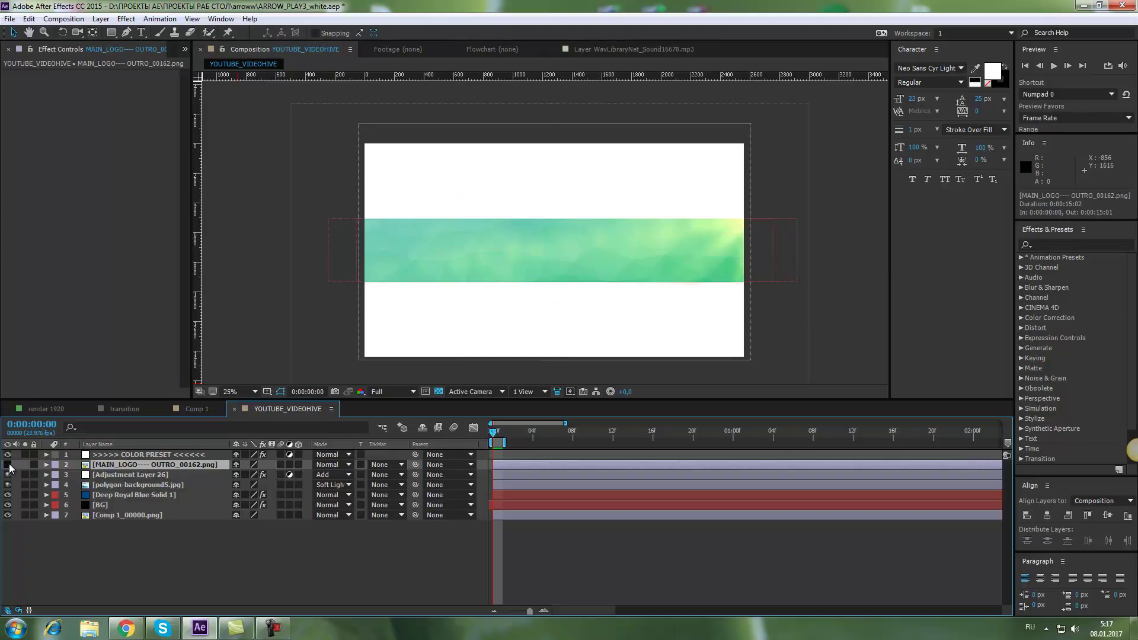
pyautogui.scroll(4, 758, 252)
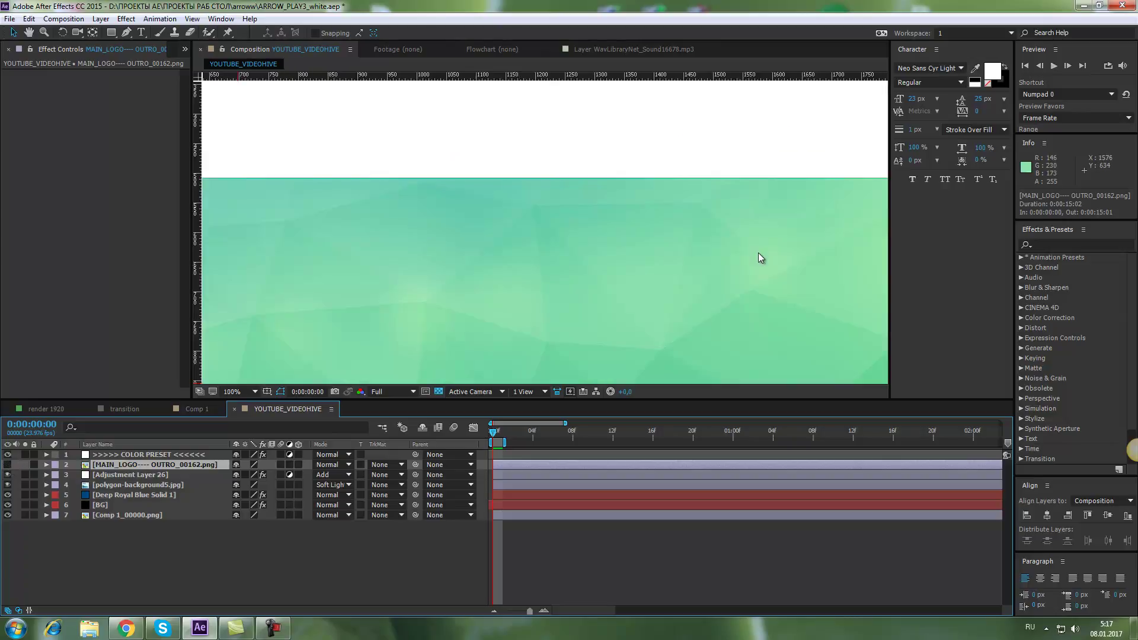
pyautogui.scroll(1, 659, 151)
pyautogui.scroll(-3, 599, 162)
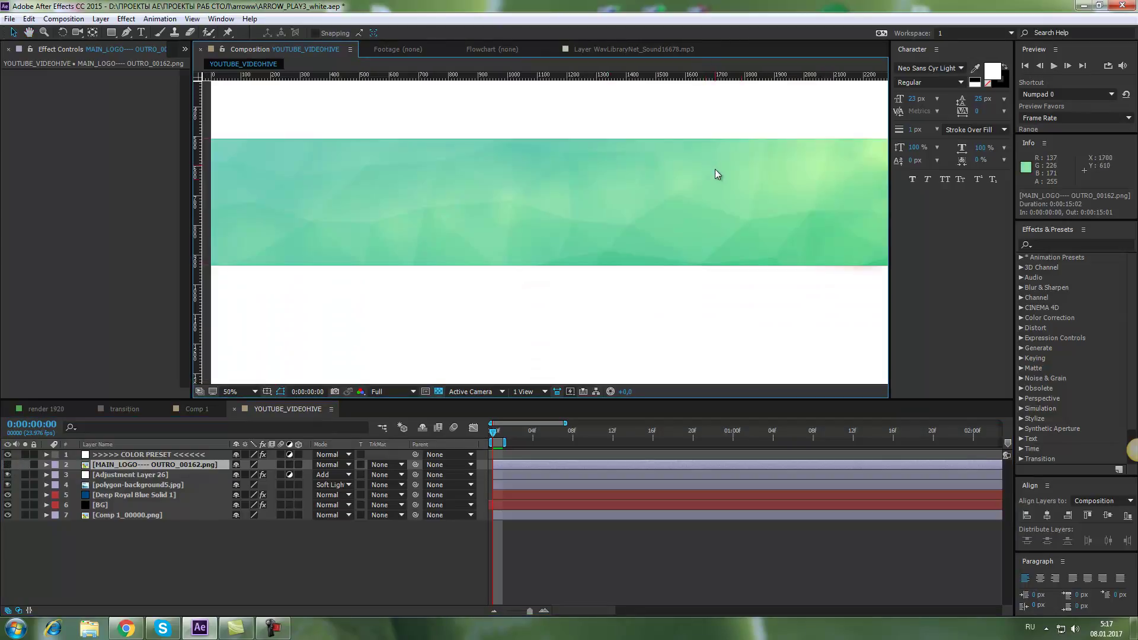
# Step: Make the MAIN_LOGO---- OUTRO_00162.png layer visible again on the banner
pyautogui.moveTo(712, 165); pyautogui.dragTo(508, 189)
pyautogui.moveTo(465, 223); pyautogui.dragTo(663, 221)
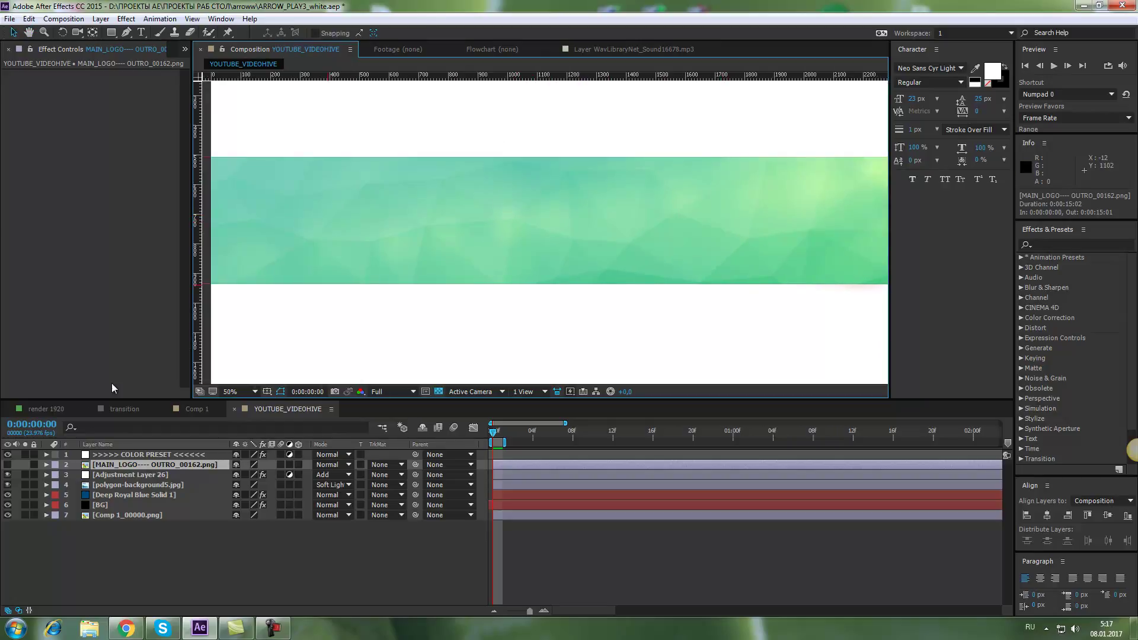
pyautogui.click(7, 464)
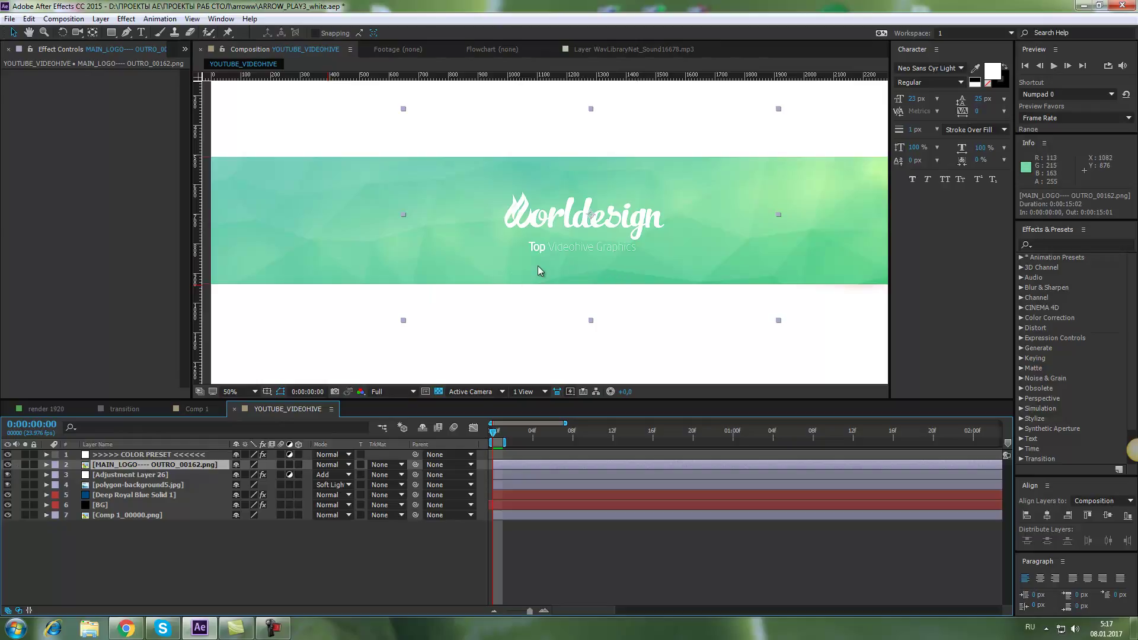
pyautogui.moveTo(190, 300); pyautogui.dragTo(113, 300)
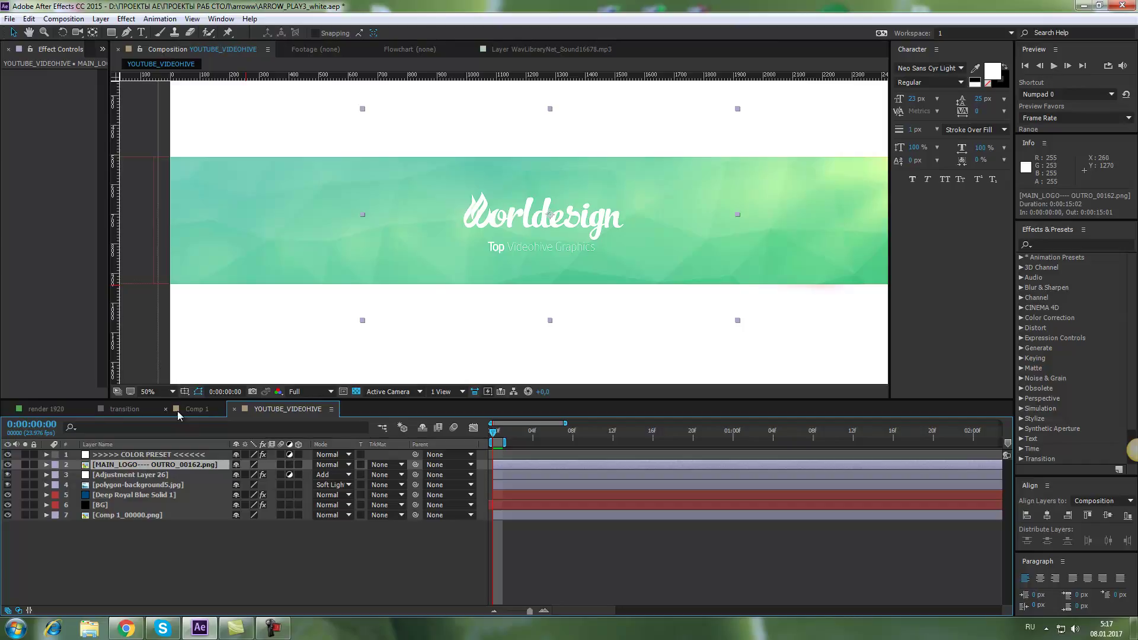
pyautogui.moveTo(517, 236); pyautogui.dragTo(617, 172)
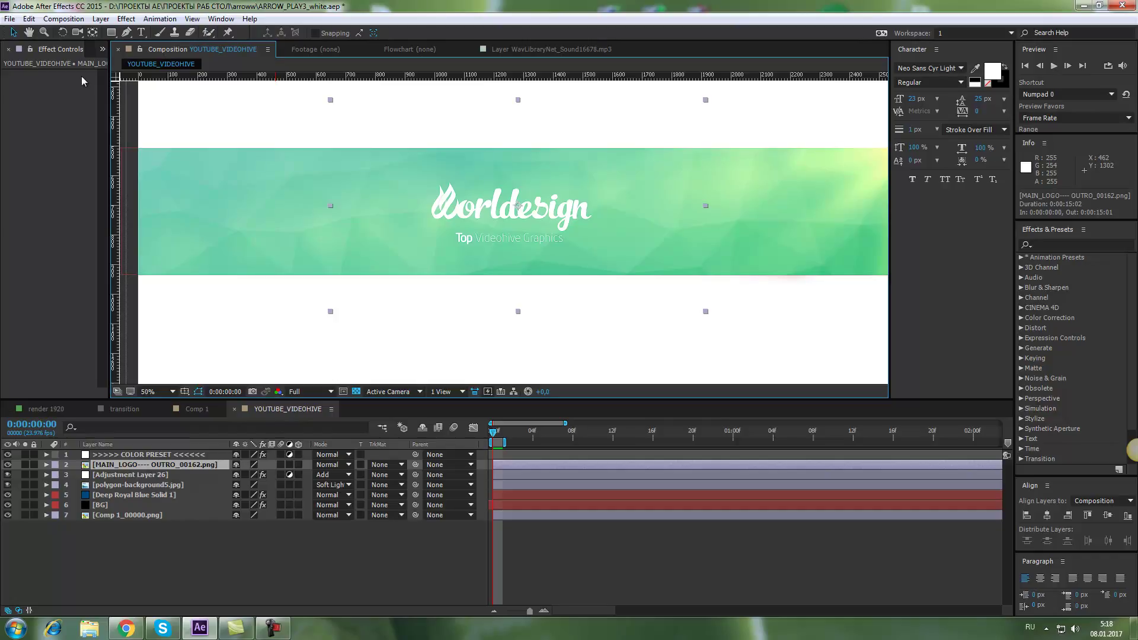
# Step: Show the project's item list and collapse the YOUTUBE_ШАПКИ.aep folder
pyautogui.moveTo(110, 84); pyautogui.dragTo(203, 84)
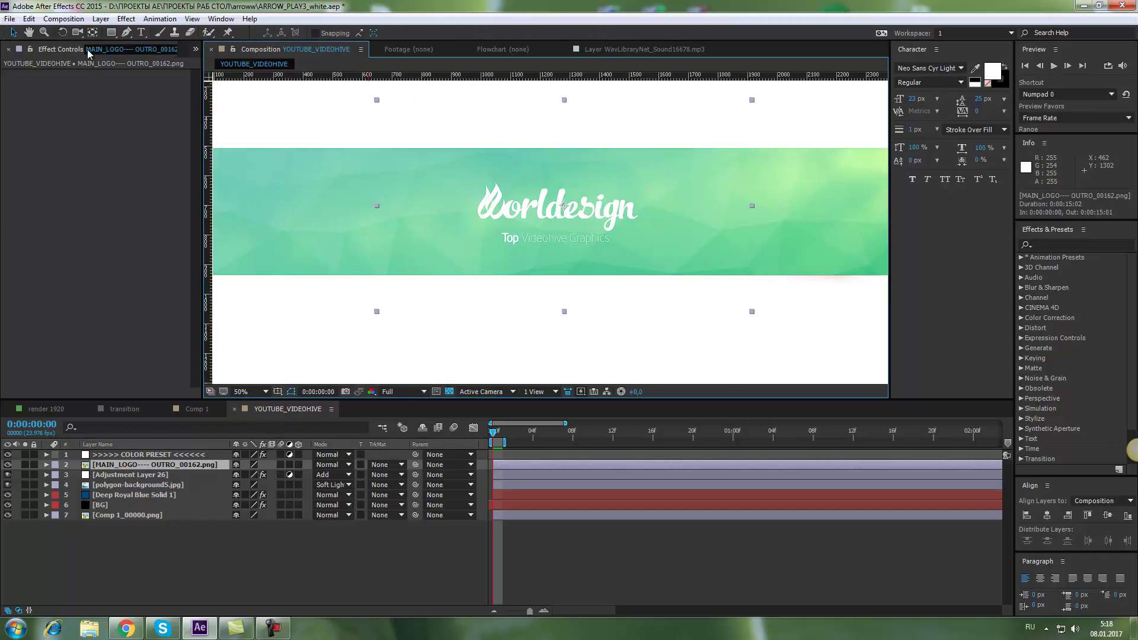
pyautogui.click(194, 49)
pyautogui.click(214, 59)
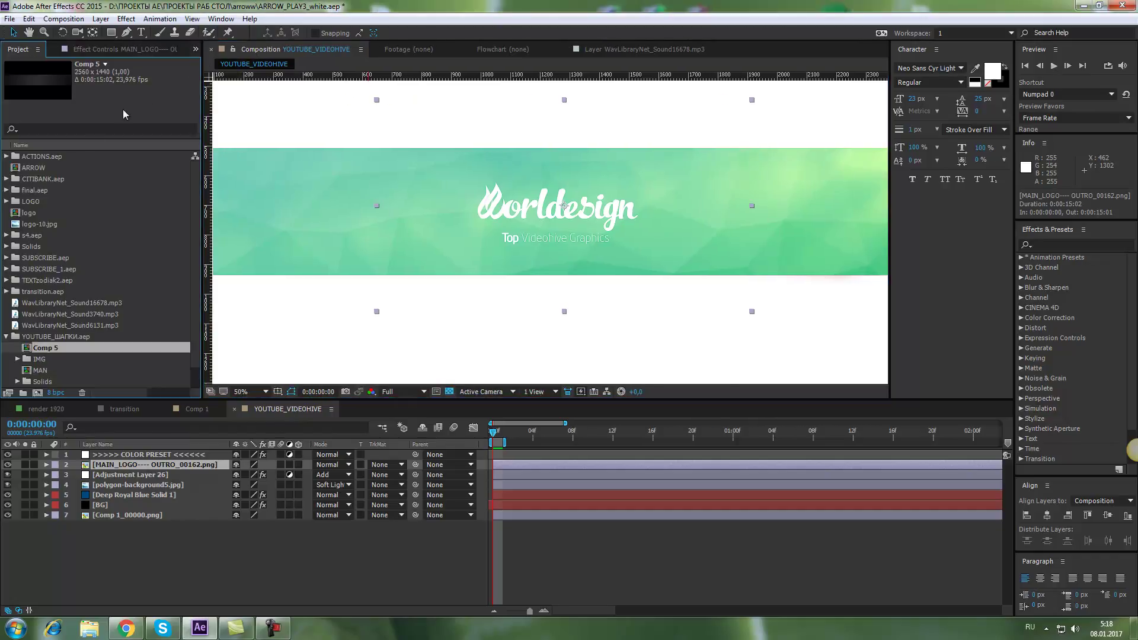
pyautogui.click(28, 214)
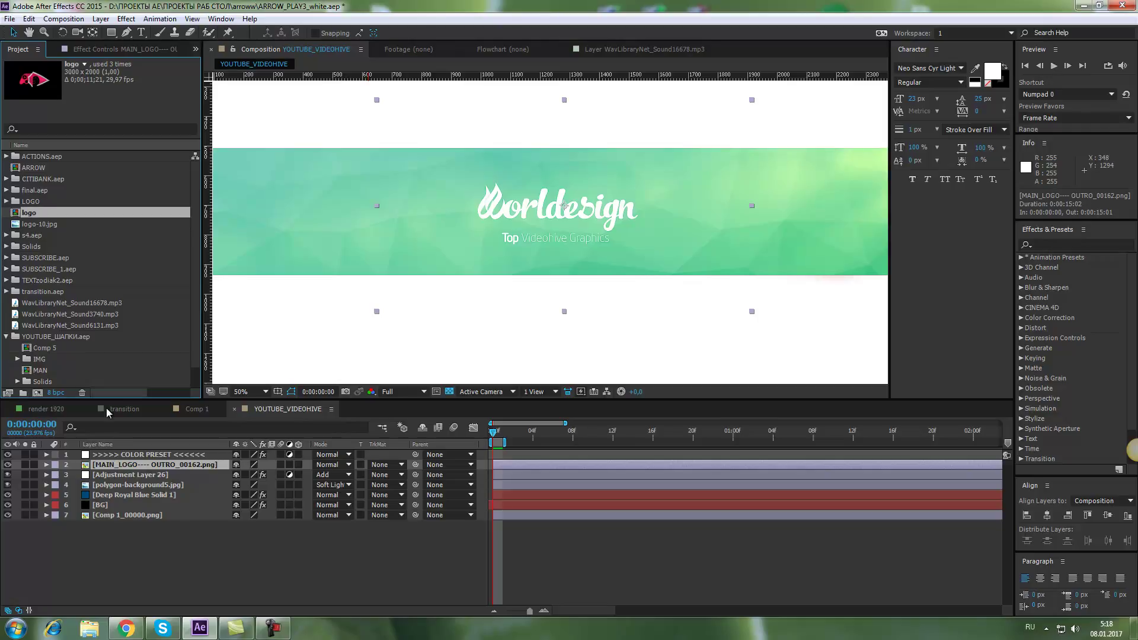
pyautogui.click(7, 337)
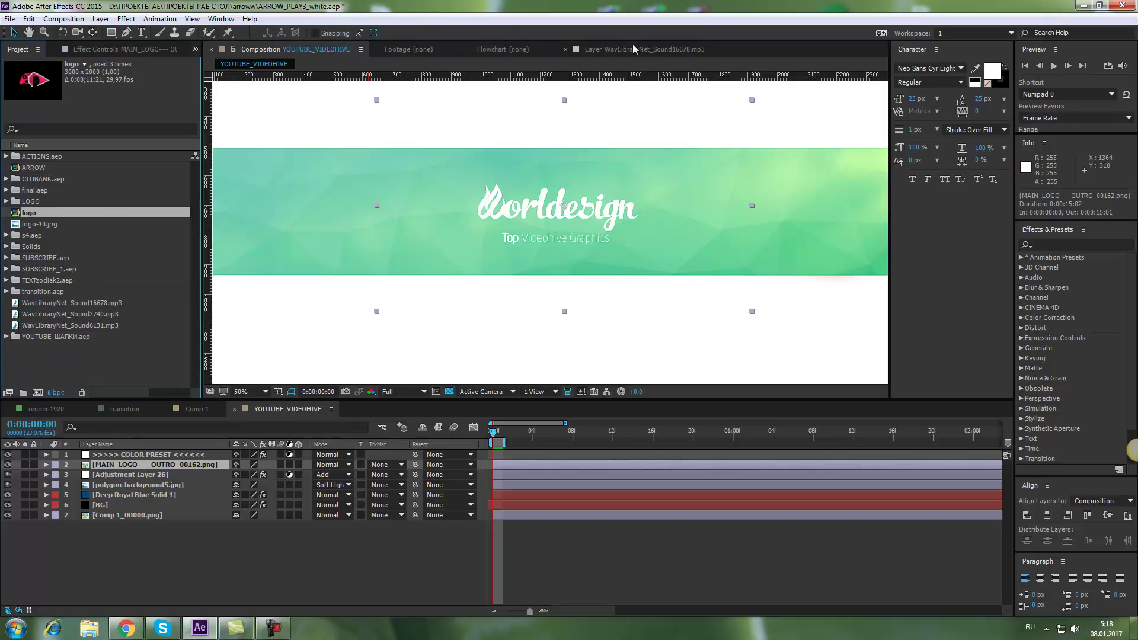
# Step: Import TEST LOGO1.png into the project from the tutorials folder inside ТЕКСТОВЫЕ ФАЙЛЫ on drive D
pyautogui.doubleClick(683, 6)
pyautogui.moveTo(555, 39); pyautogui.dragTo(689, 97)
pyautogui.doubleClick(382, 21)
pyautogui.doubleClick(296, 331)
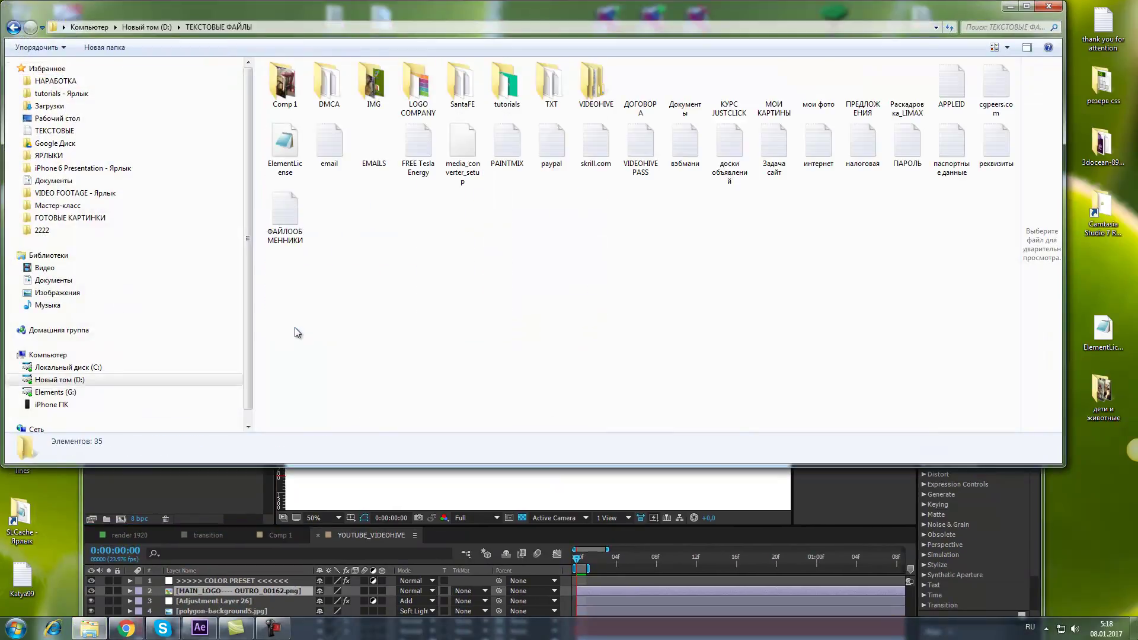
pyautogui.doubleClick(506, 86)
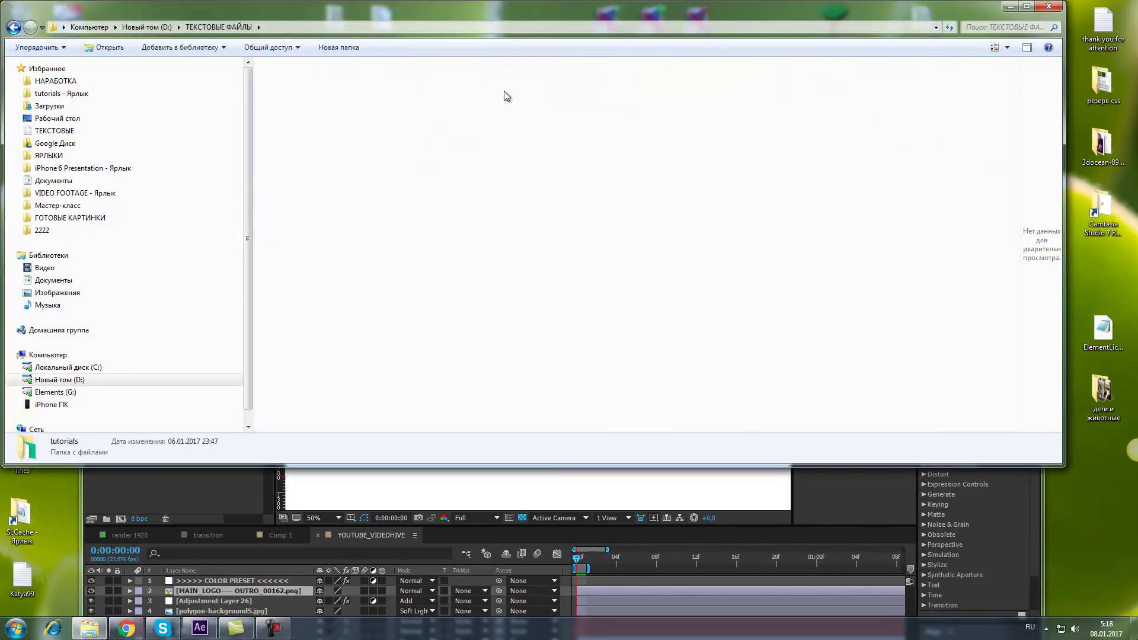
pyautogui.moveTo(401, 16); pyautogui.dragTo(634, 51)
pyautogui.click(903, 304)
pyautogui.moveTo(903, 304); pyautogui.dragTo(151, 492)
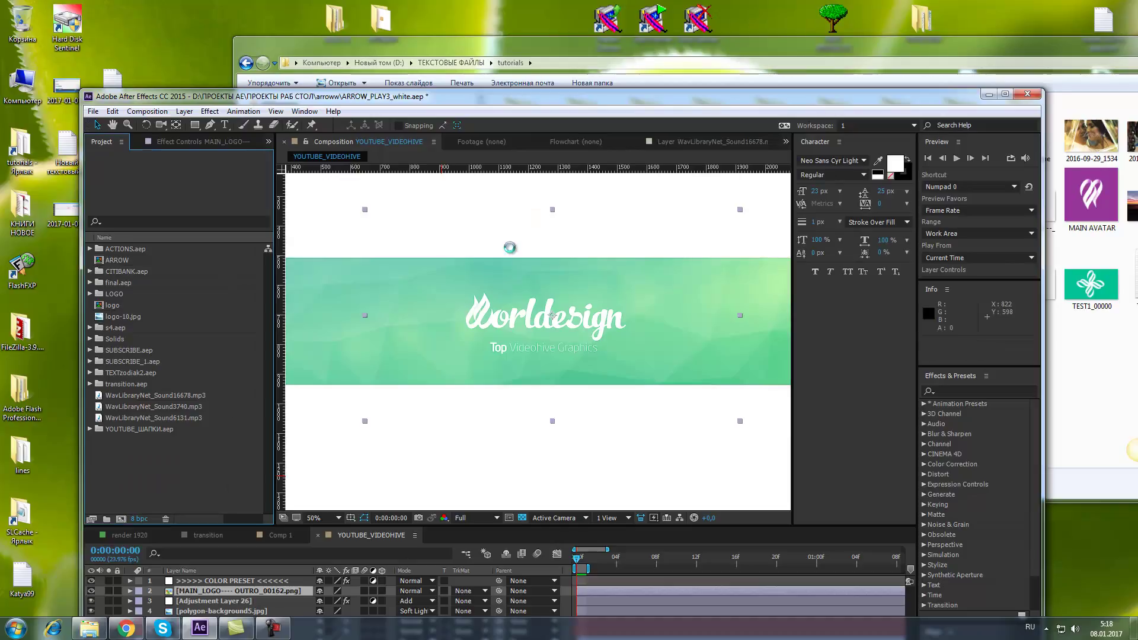
pyautogui.doubleClick(972, 95)
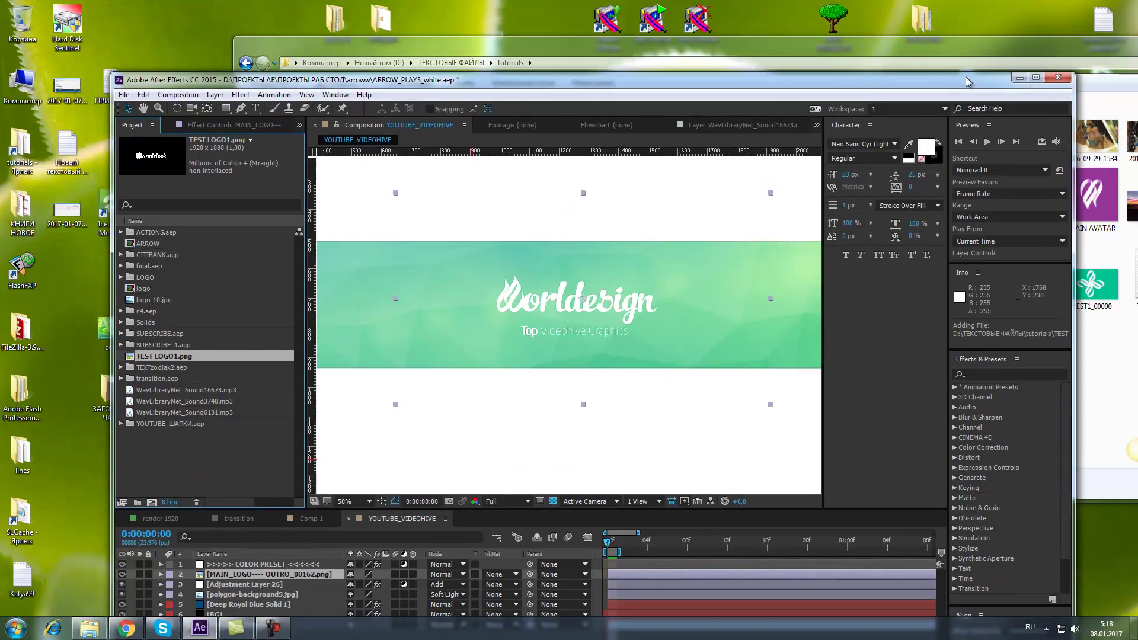
pyautogui.moveTo(982, 13); pyautogui.dragTo(899, 61)
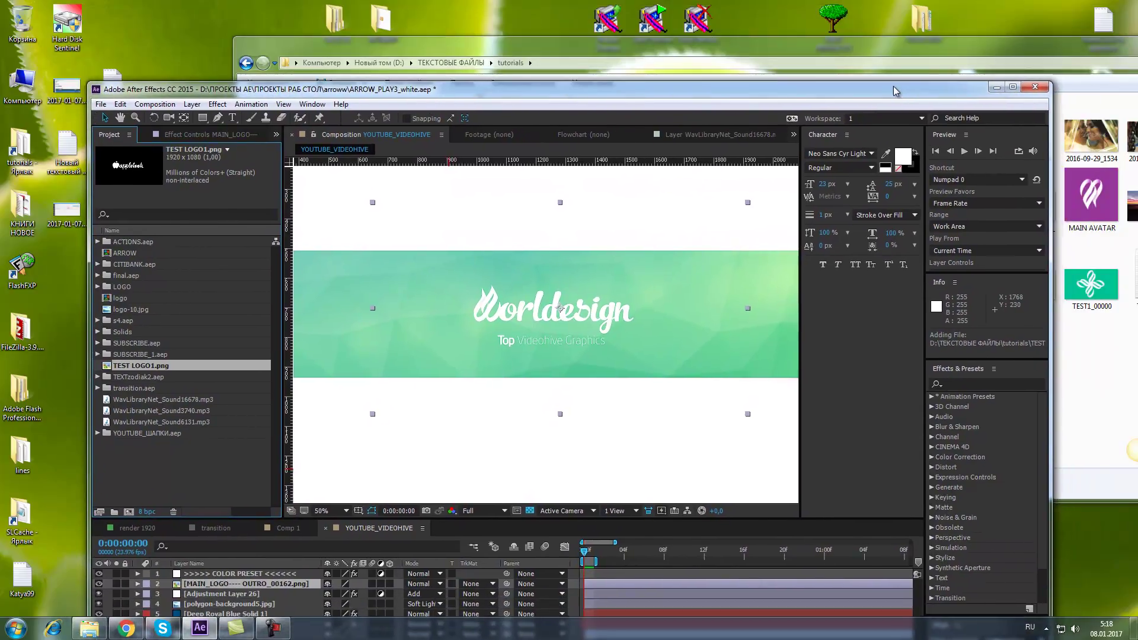
pyautogui.doubleClick(898, 62)
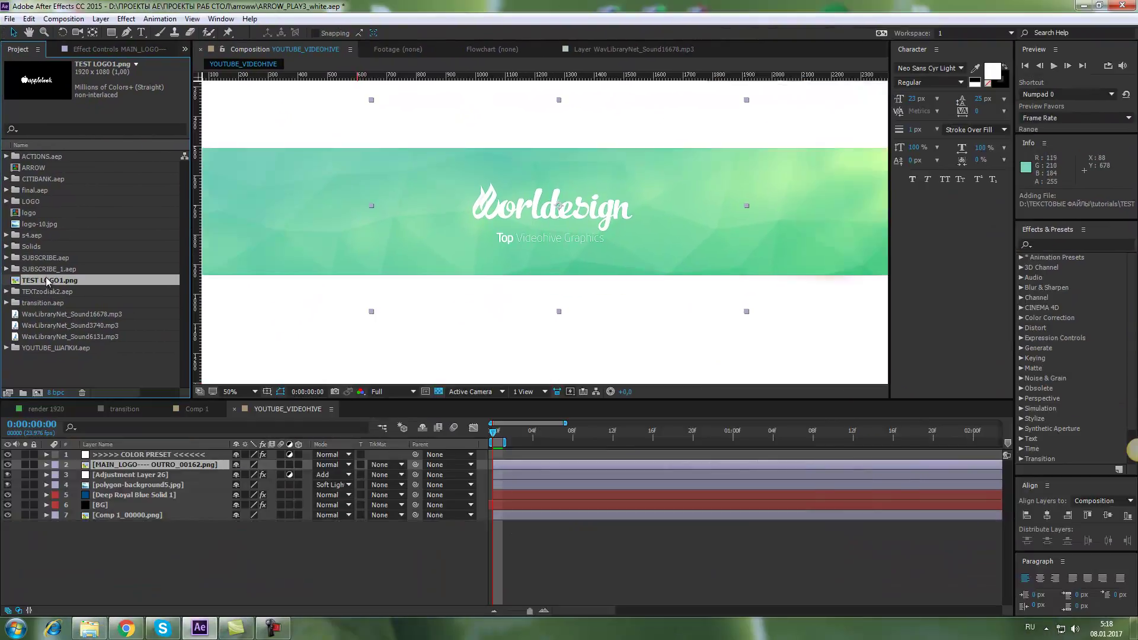
# Step: Add TEST LOGO1.png as the top layer of YOUTUBE_VIDEOHIVE, scale it to 75% and move it to about 984, 746
pyautogui.moveTo(44, 282); pyautogui.dragTo(95, 459)
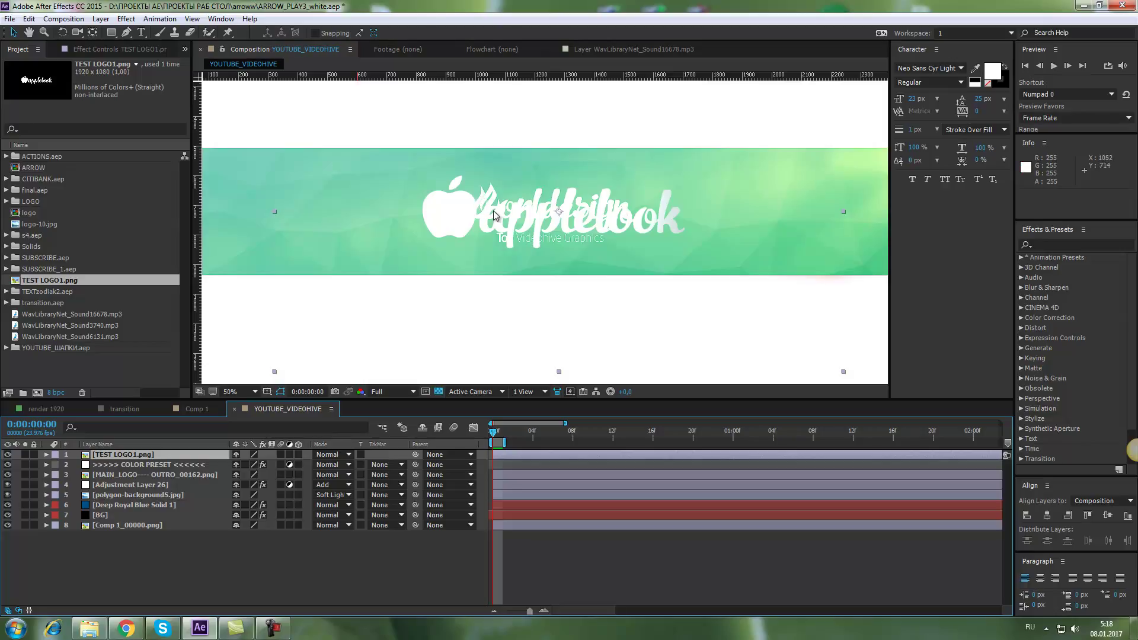
pyautogui.press('s')
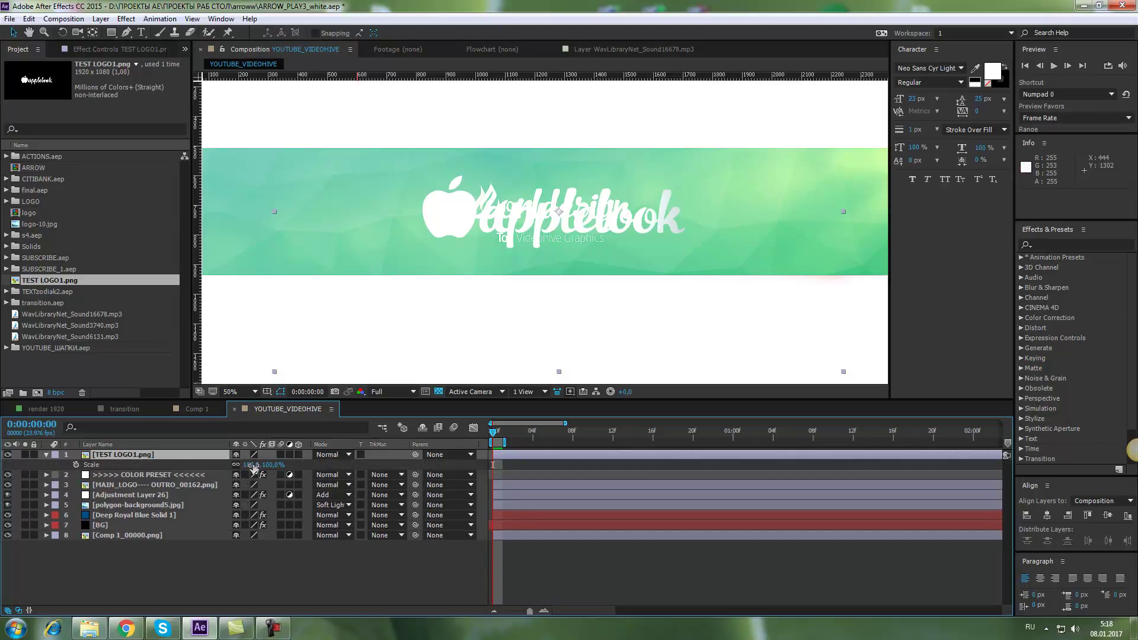
pyautogui.moveTo(249, 465)
pyautogui.mouseDown()
pyautogui.moveTo(263, 465)
pyautogui.moveTo(237, 471)
pyautogui.mouseUp()
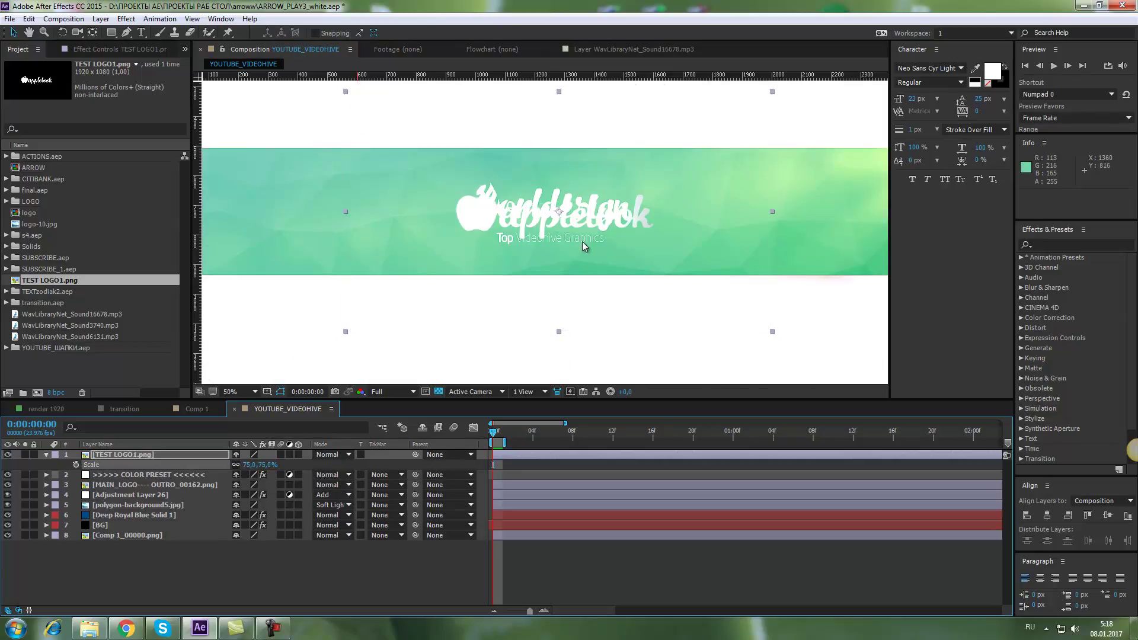
pyautogui.moveTo(570, 232); pyautogui.dragTo(578, 229)
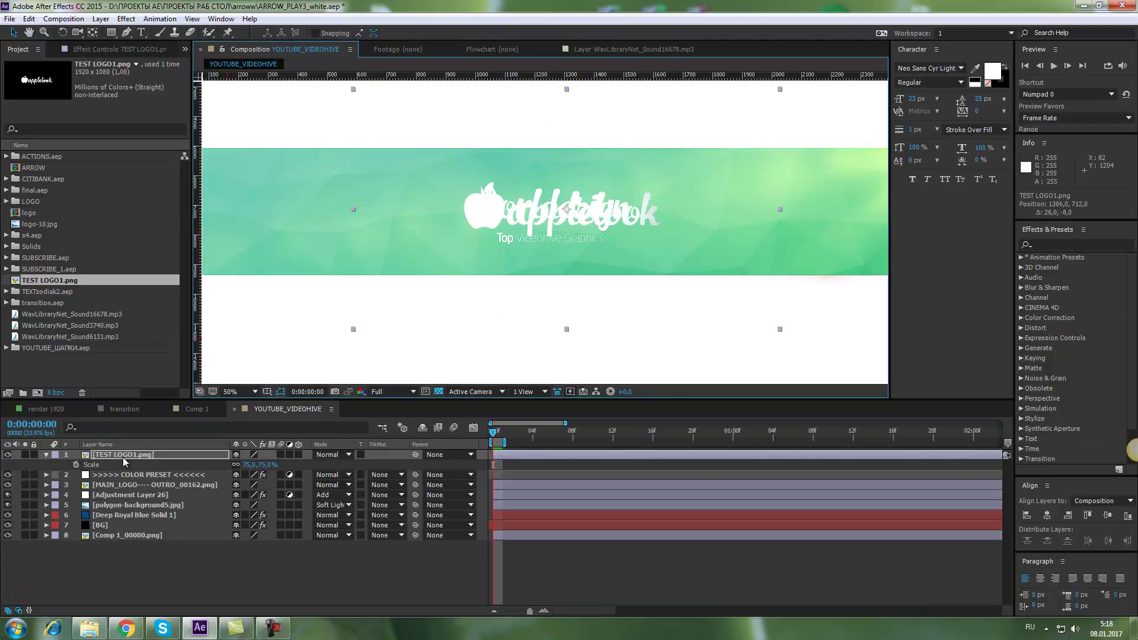
pyautogui.moveTo(511, 226); pyautogui.dragTo(442, 229)
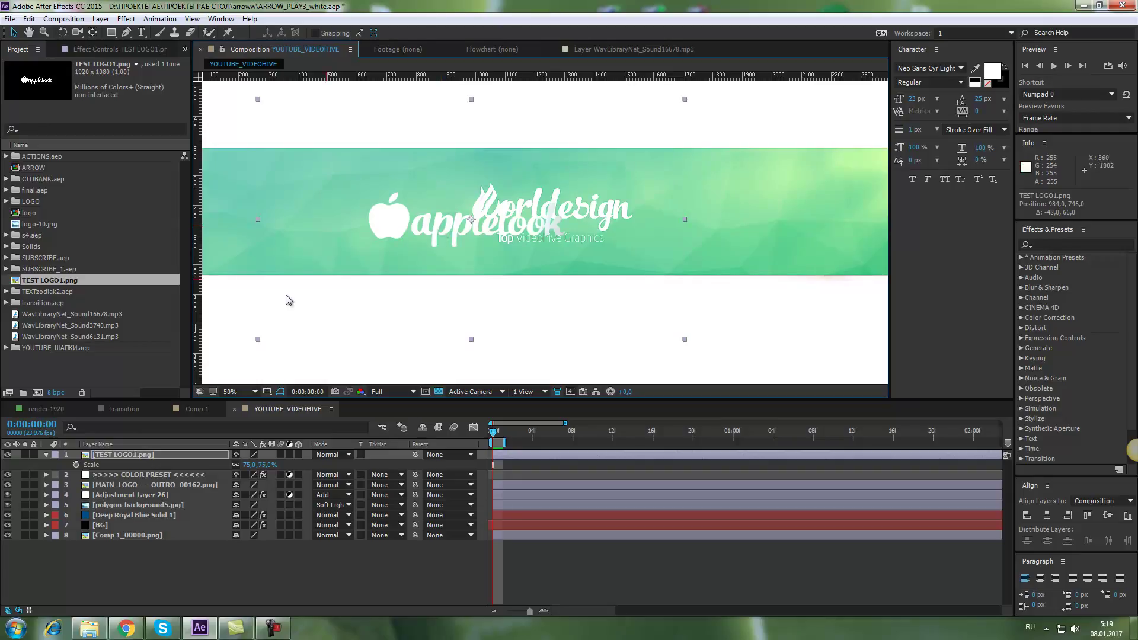
# Step: Delete the TEST LOGO1.png layer from the YOUTUBE_VIDEOHIVE composition
pyautogui.click(109, 454)
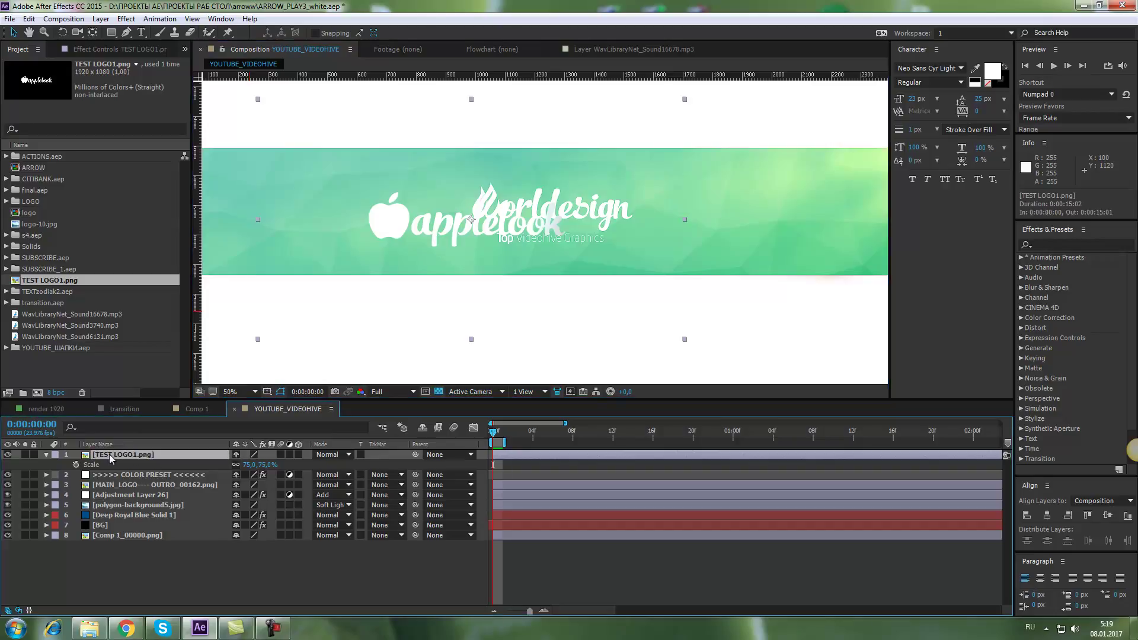
pyautogui.press('Delete')
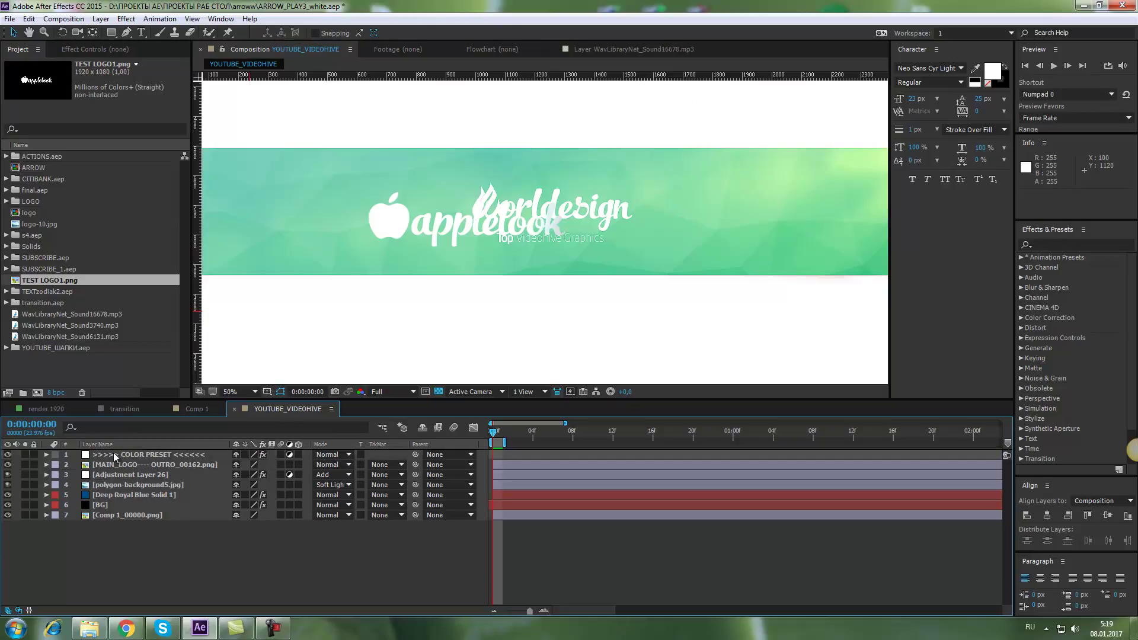
# Step: Add a text layer reading "ARROWPLAY CHANNEL" on the green strip, left of the Worldesign logo
pyautogui.click(140, 34)
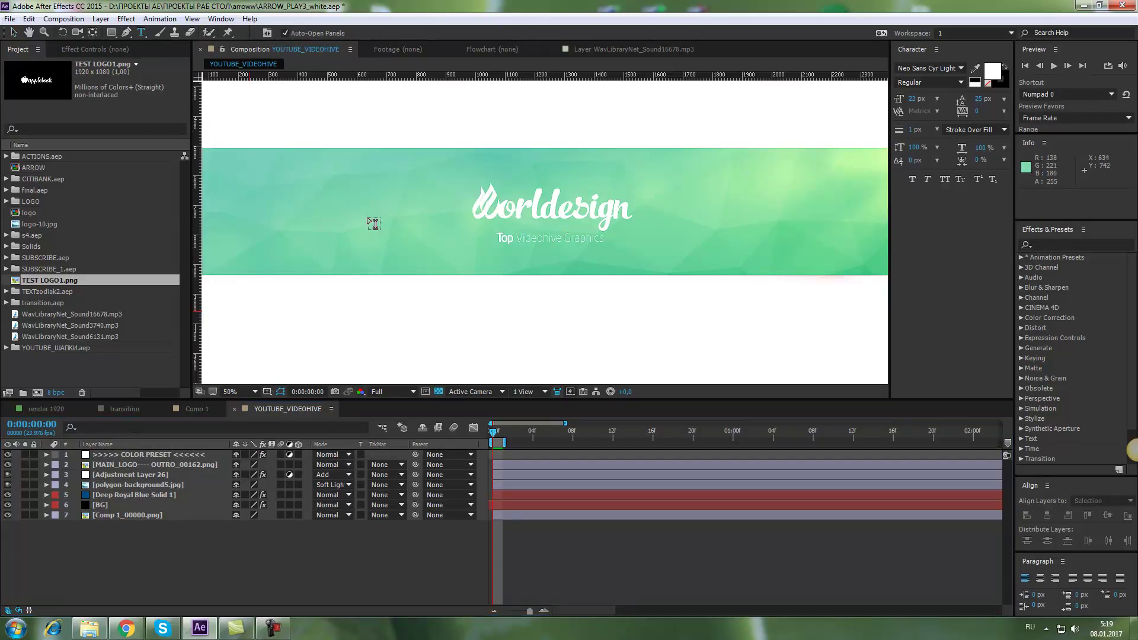
pyautogui.click(365, 214)
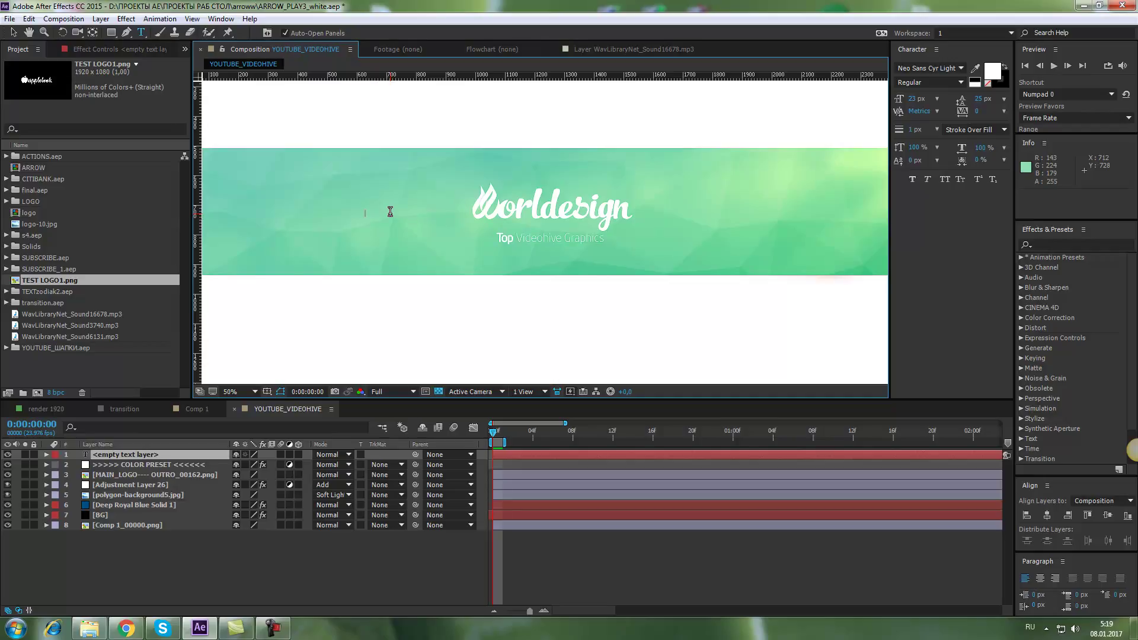
pyautogui.write('A')
pyautogui.hotkey('alt', 'shift')
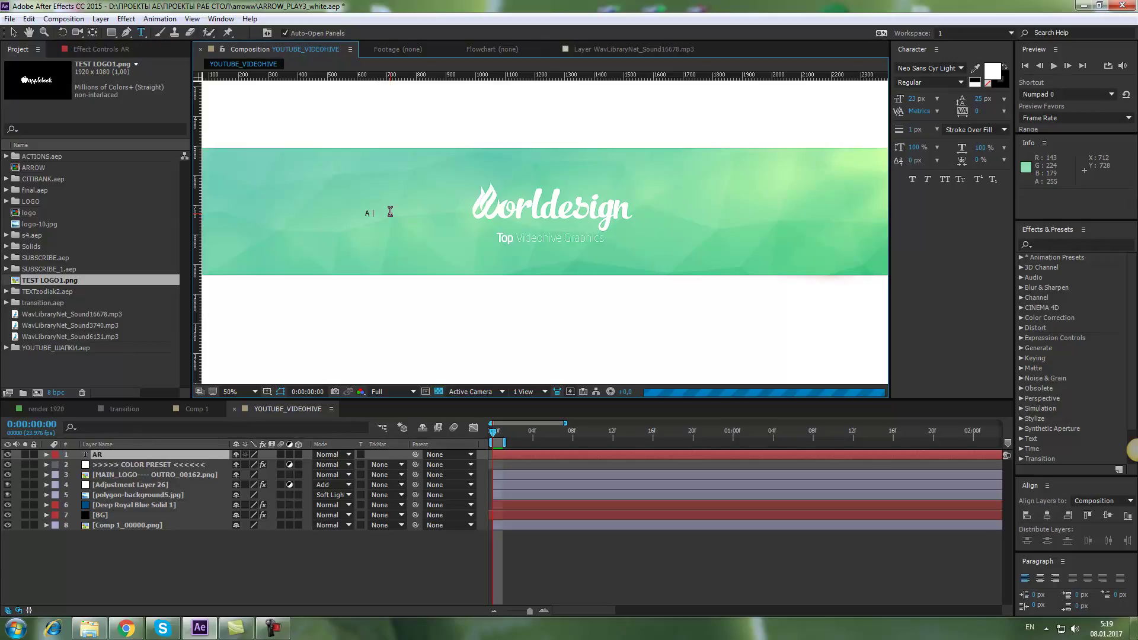
pyautogui.write('RRO')
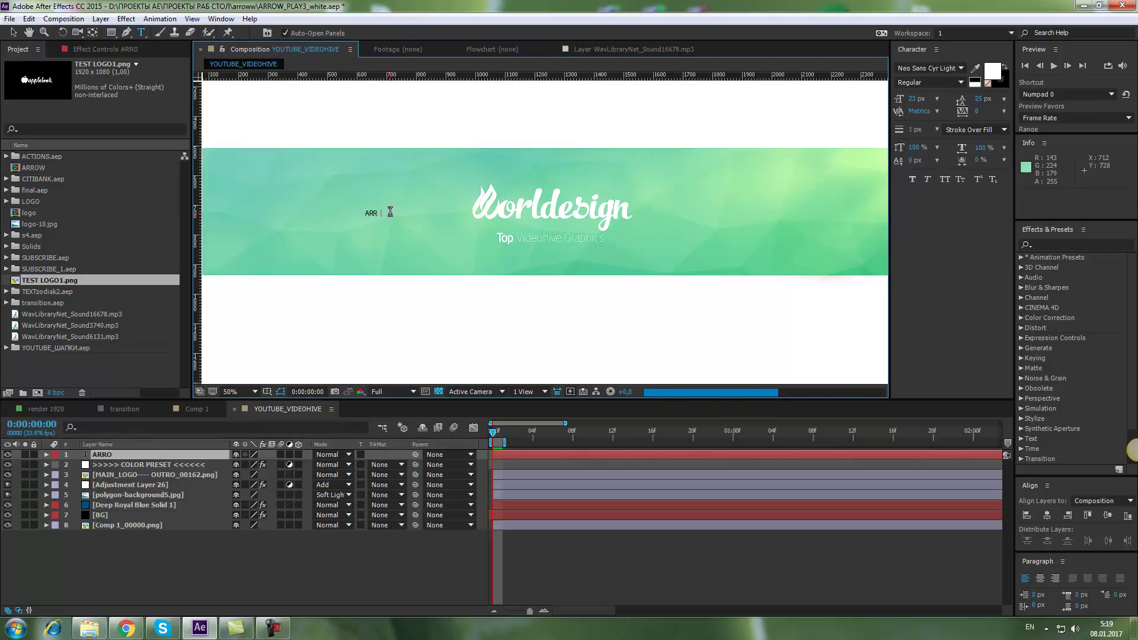
pyautogui.write('WPLAY')
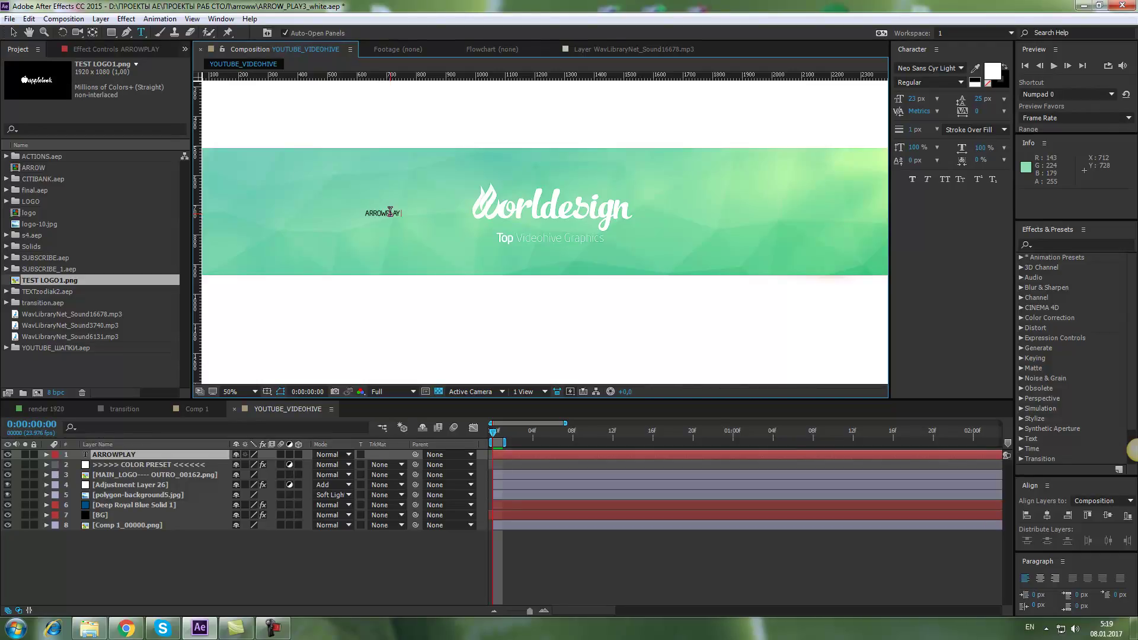
pyautogui.write(' CHANNE')
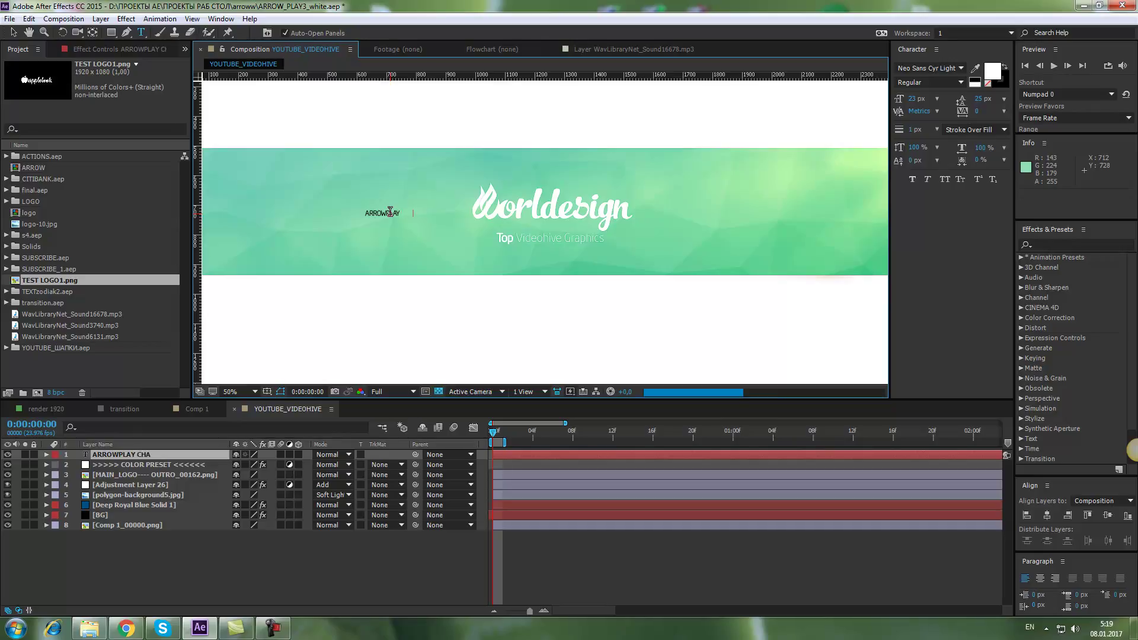
pyautogui.write('L')
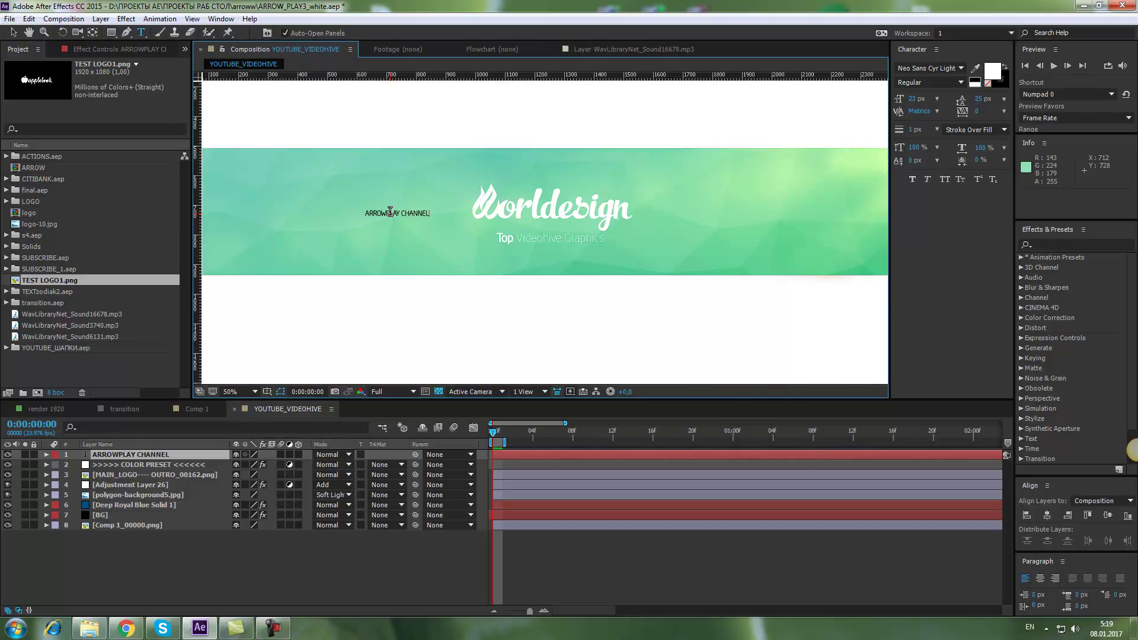
# Step: Browse the effects available for the ARROWPLAY CHANNEL text layer, including Fill in the Generate category
pyautogui.moveTo(445, 211); pyautogui.dragTo(329, 214)
pyautogui.click(94, 52)
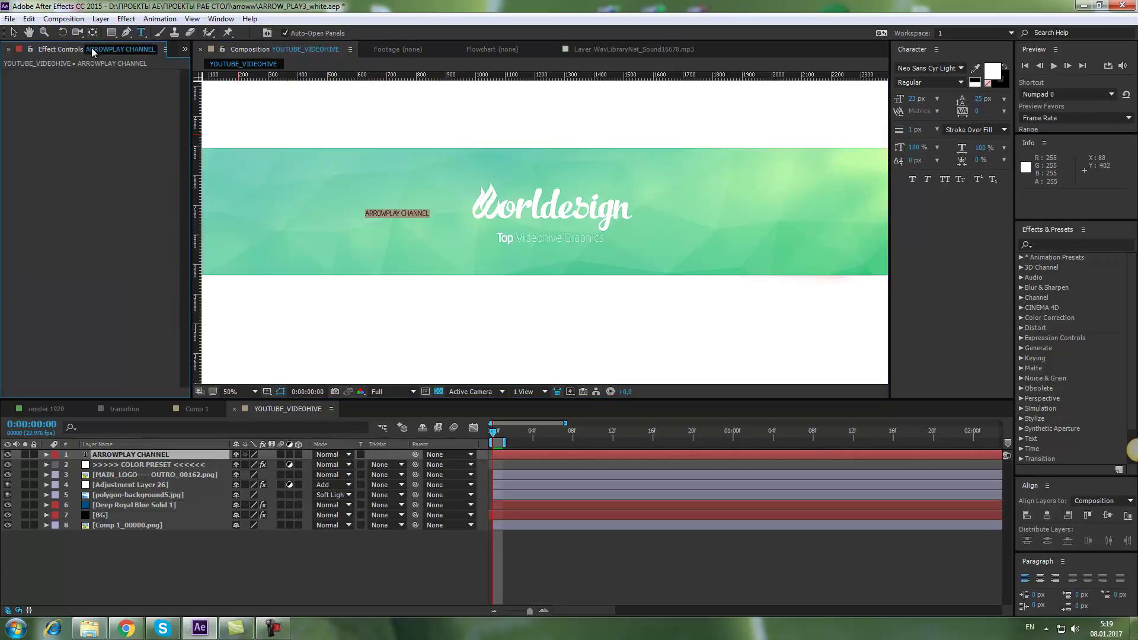
pyautogui.rightClick(59, 109)
pyautogui.click(80, 552)
pyautogui.click(112, 454)
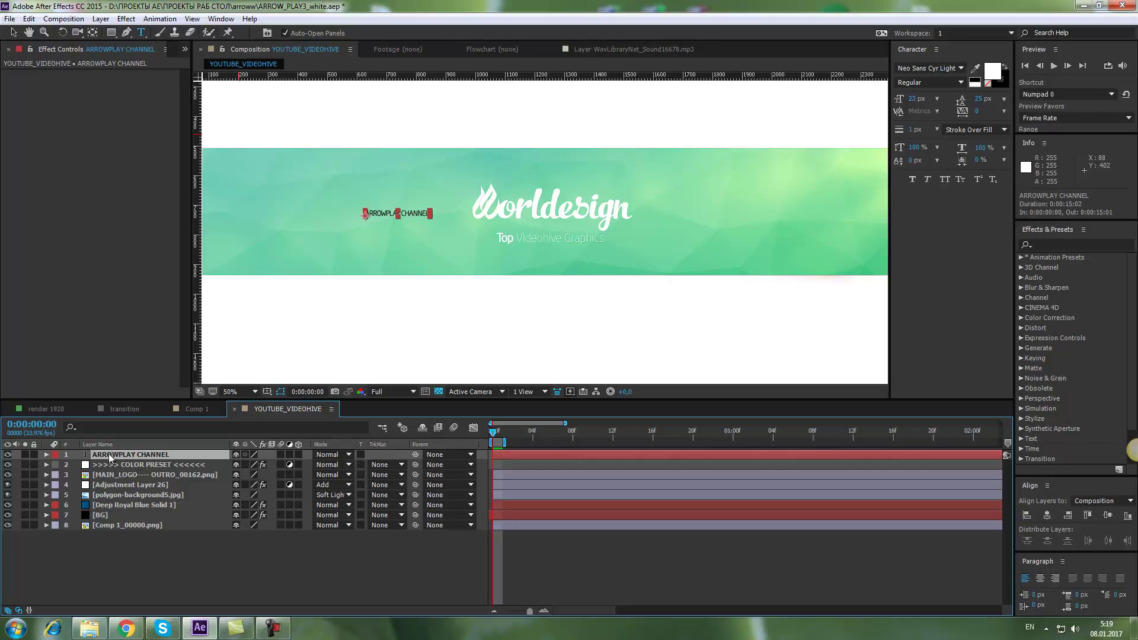
pyautogui.rightClick(52, 133)
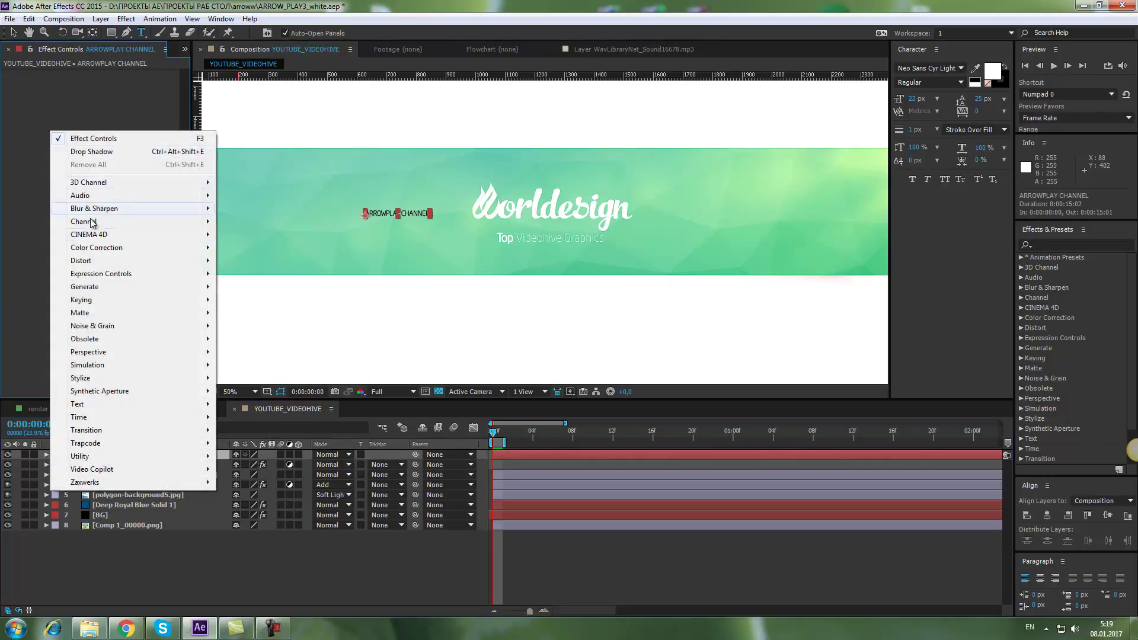
pyautogui.moveTo(101, 289)
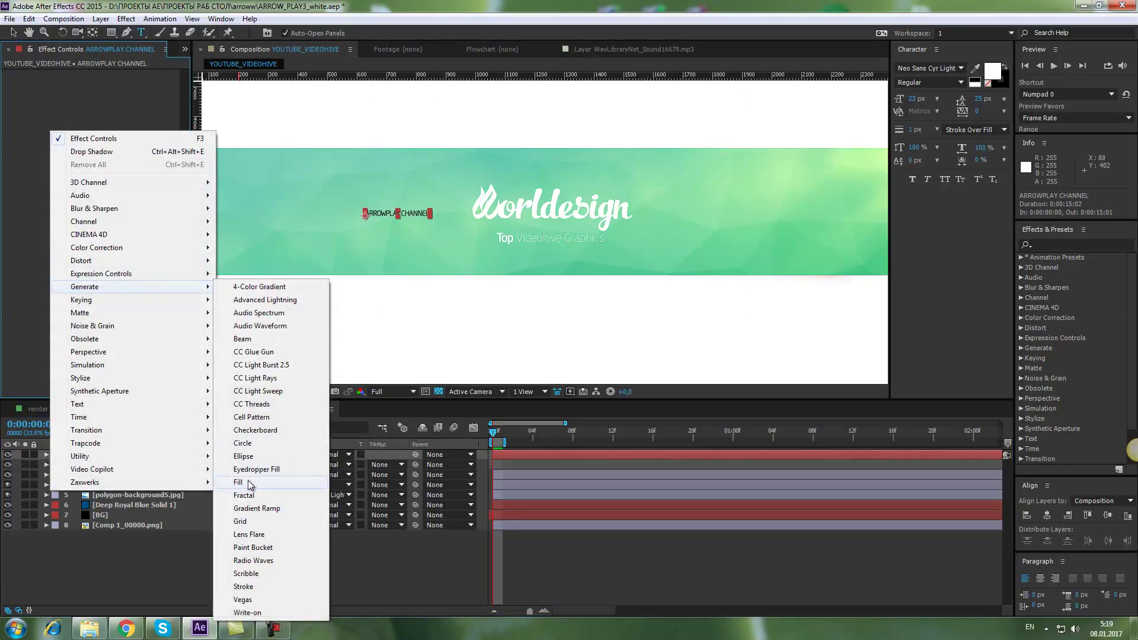
pyautogui.click(25, 122)
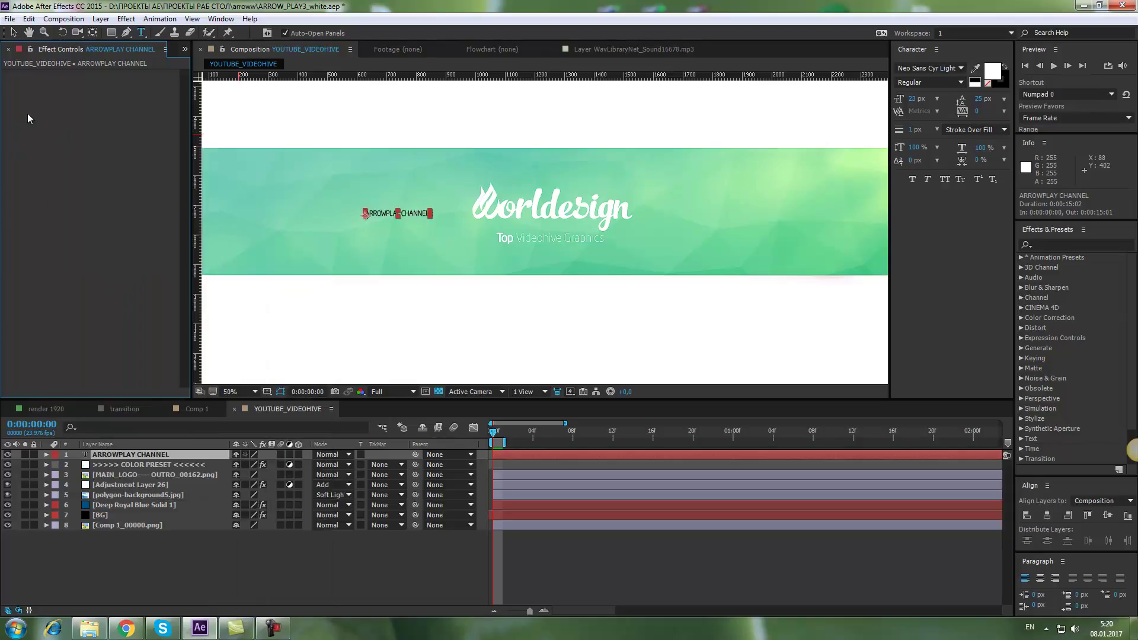
pyautogui.rightClick(55, 124)
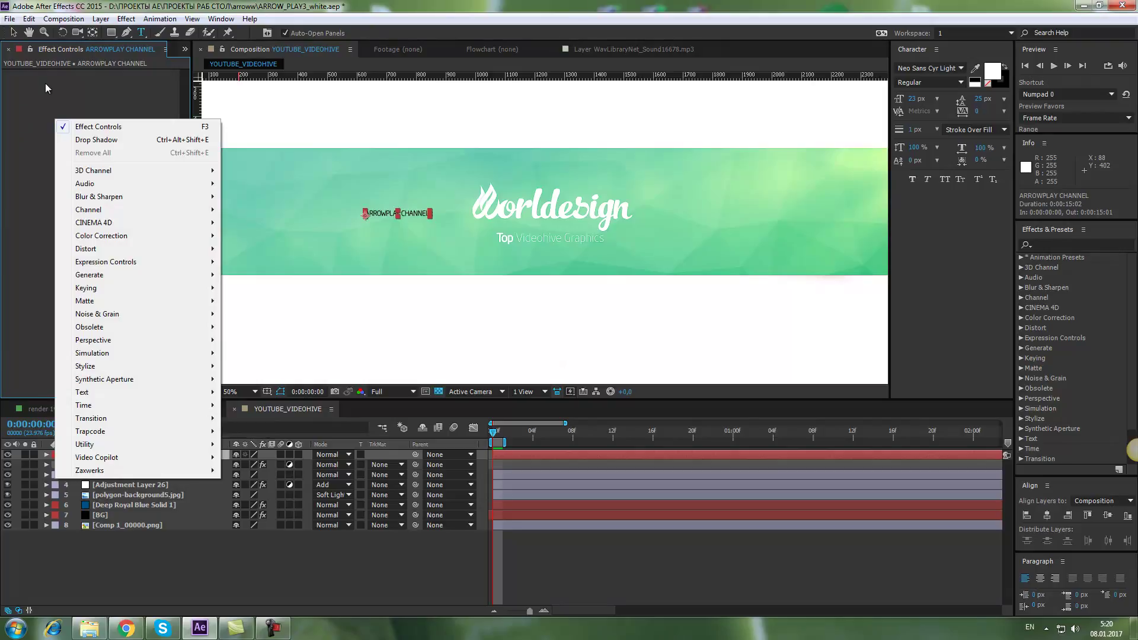
pyautogui.click(101, 586)
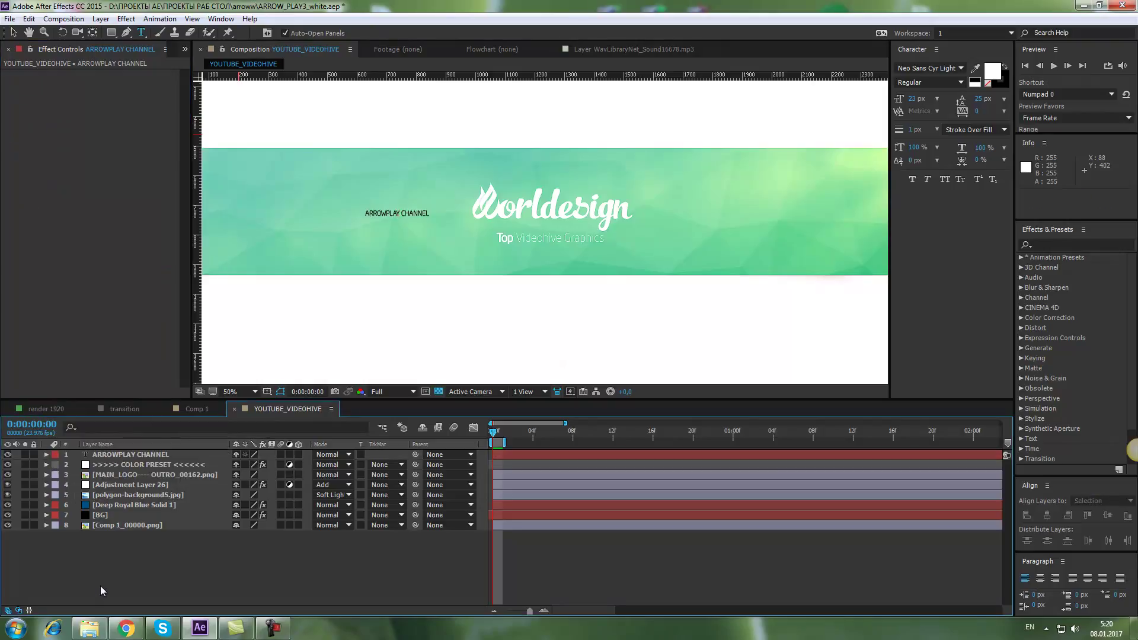
# Step: Apply the Fill effect from the Generate category to the ARROWPLAY CHANNEL text layer
pyautogui.click(111, 456)
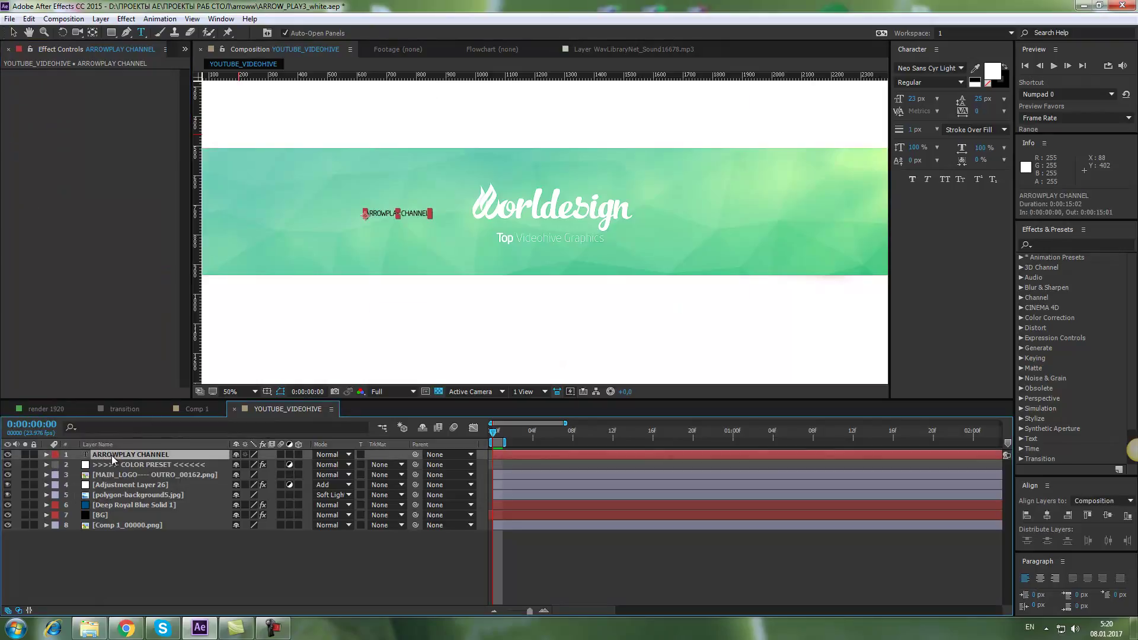
pyautogui.rightClick(42, 128)
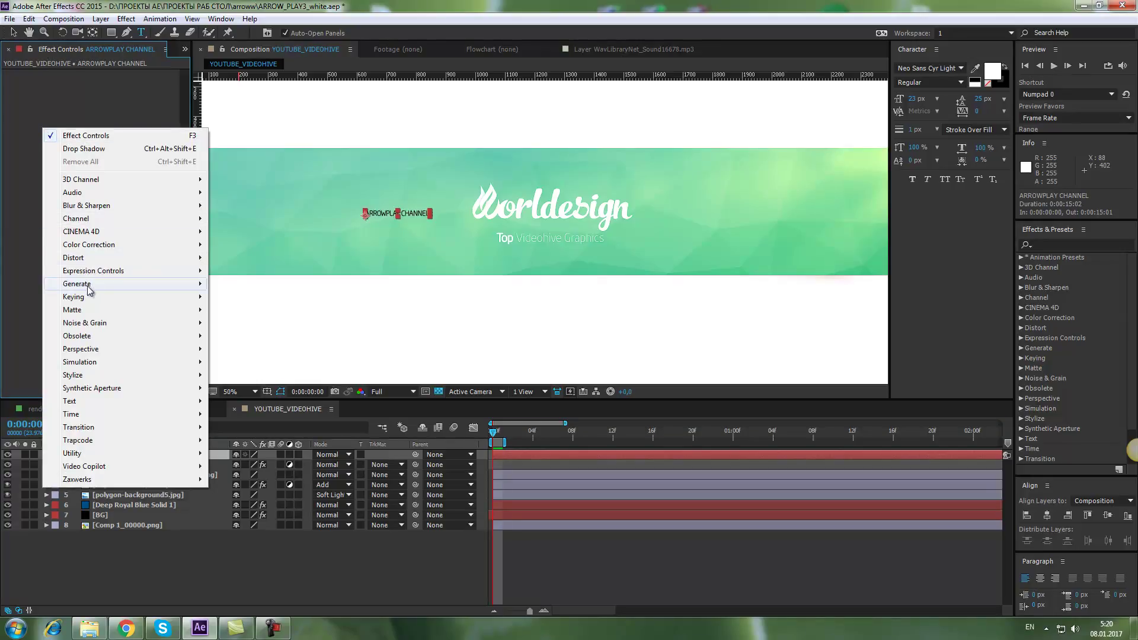
pyautogui.moveTo(89, 289)
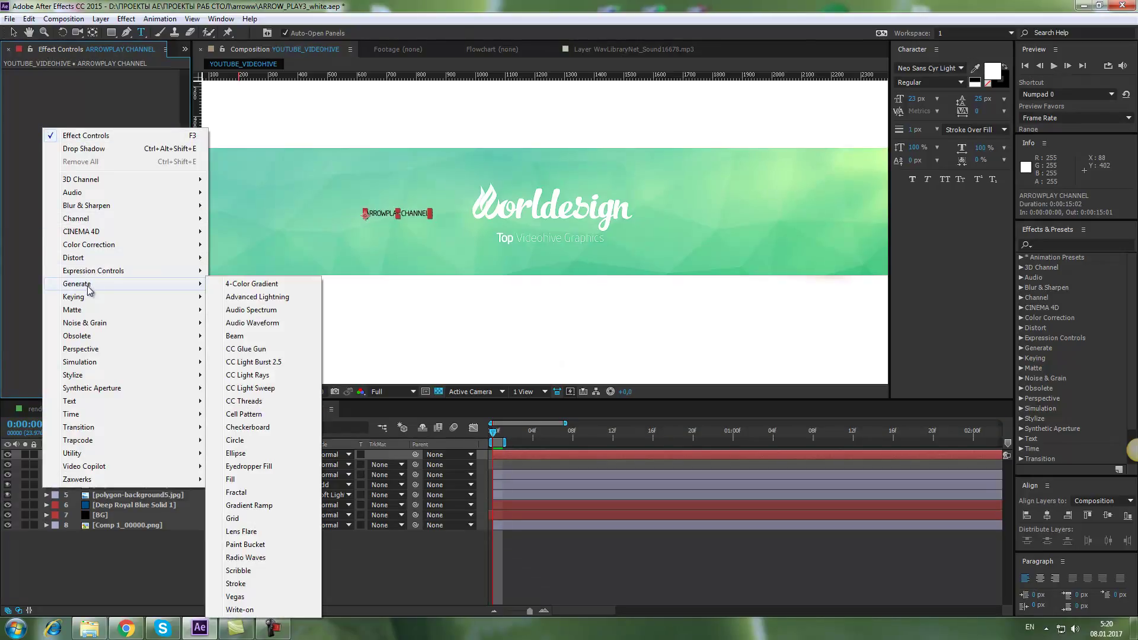
pyautogui.click(230, 478)
pyautogui.press('capslock')
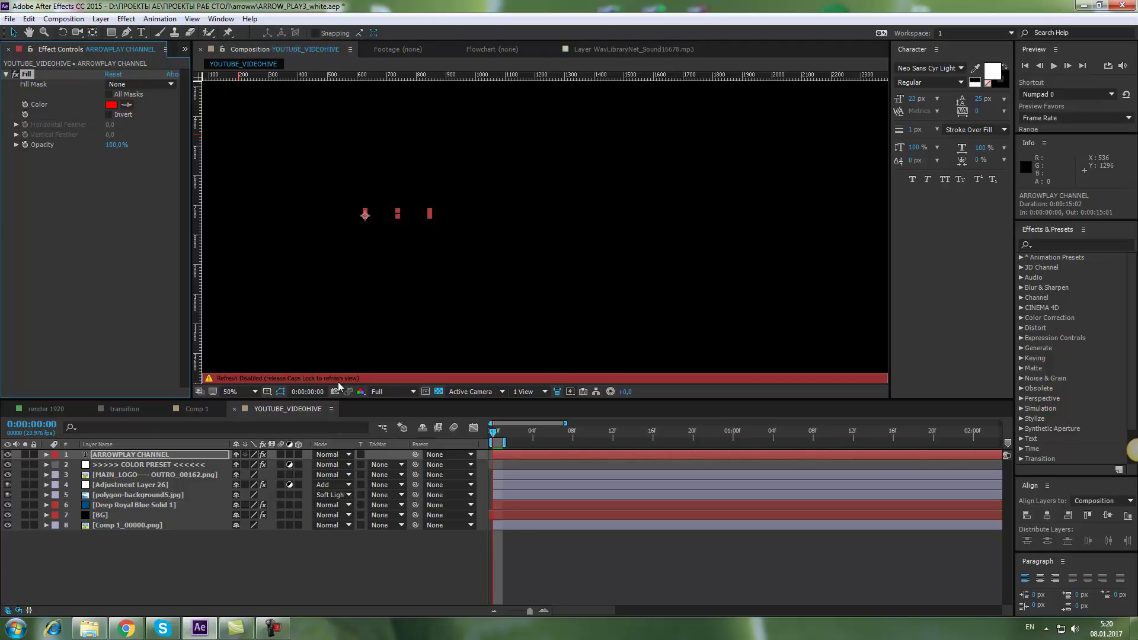
pyautogui.press('capslock')
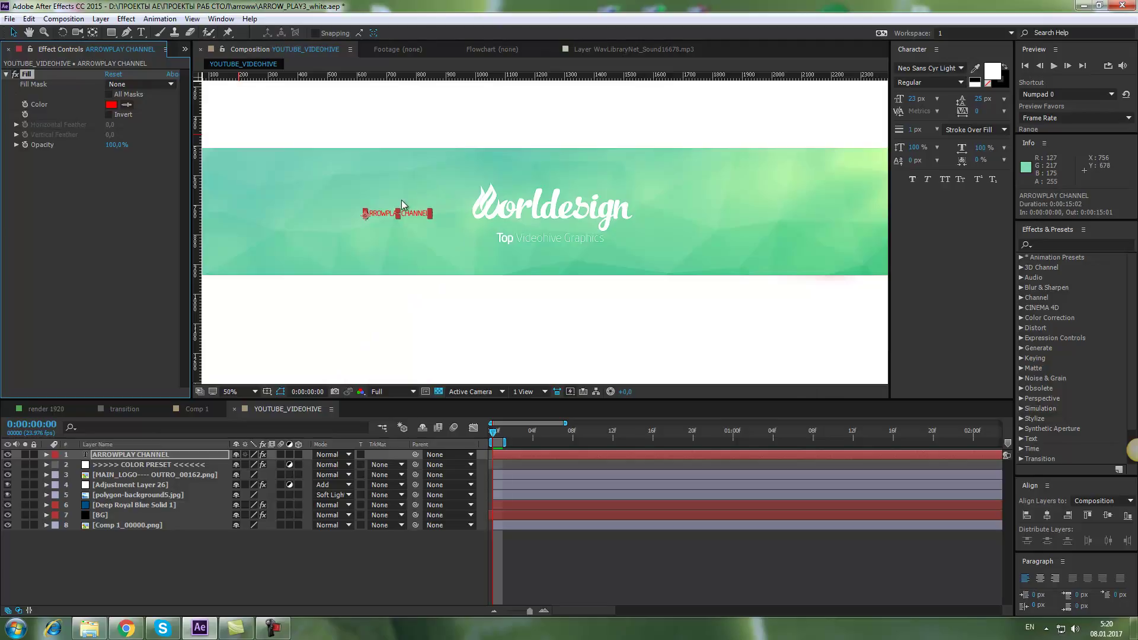
# Step: Check that the Character panel is enabled and set the ARROWPLAY CHANNEL text's font size to 55 px
pyautogui.doubleClick(385, 214)
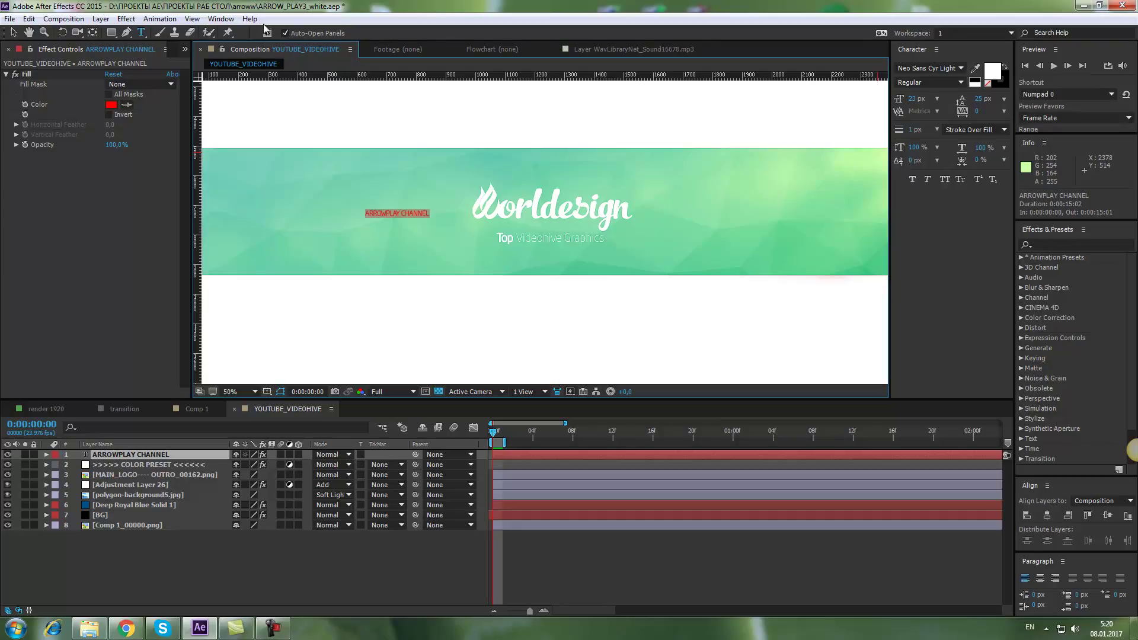
pyautogui.click(228, 22)
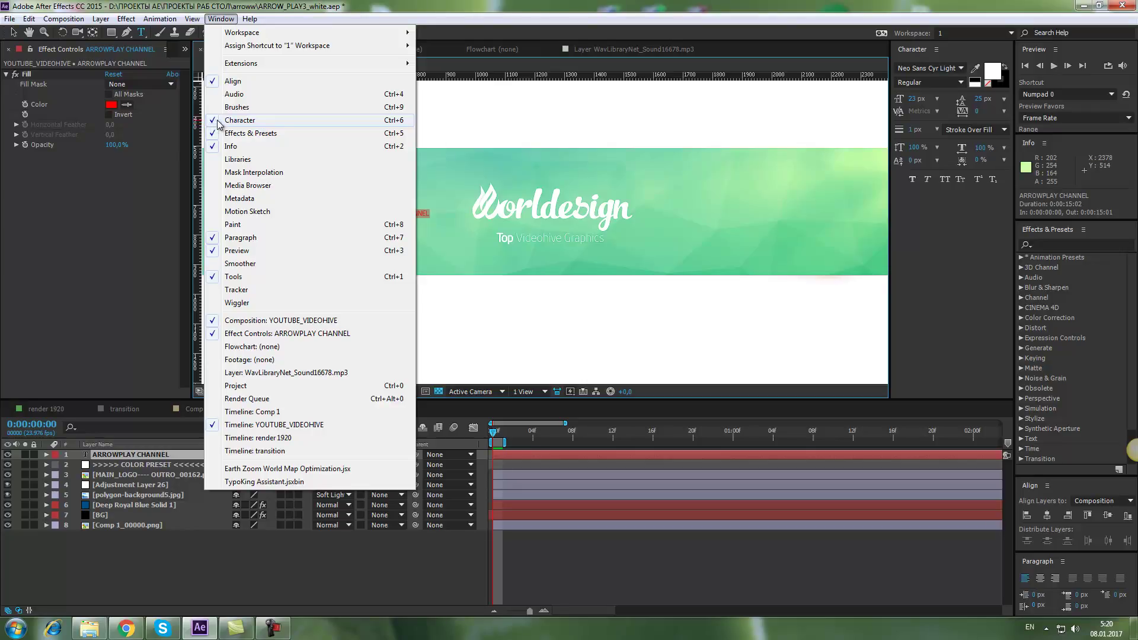
pyautogui.click(403, 10)
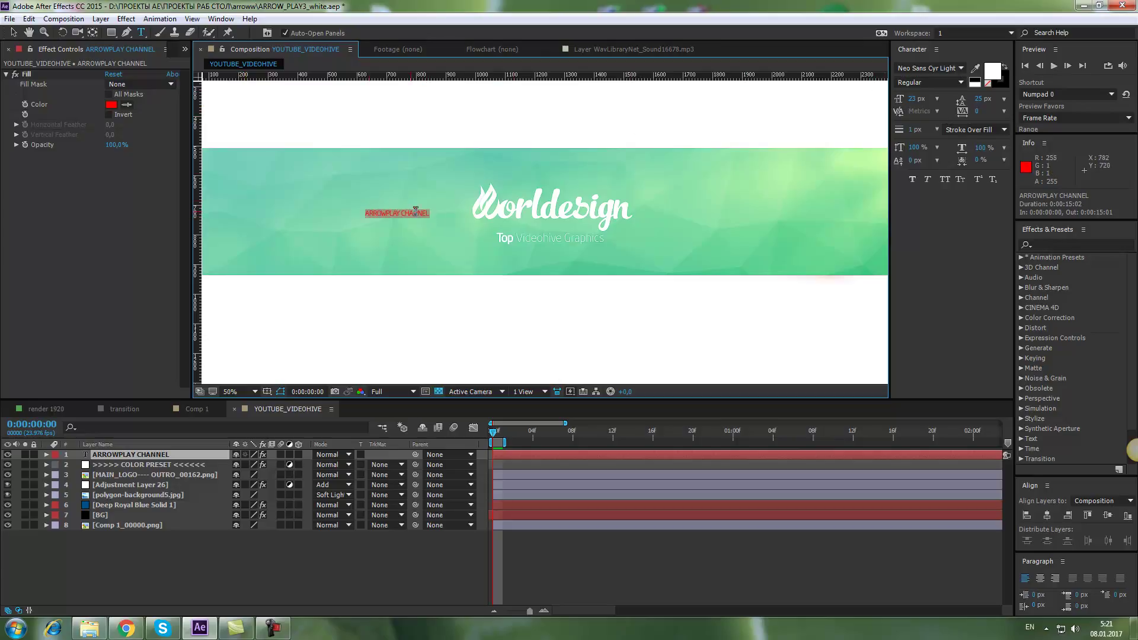
pyautogui.moveTo(915, 99); pyautogui.dragTo(935, 99)
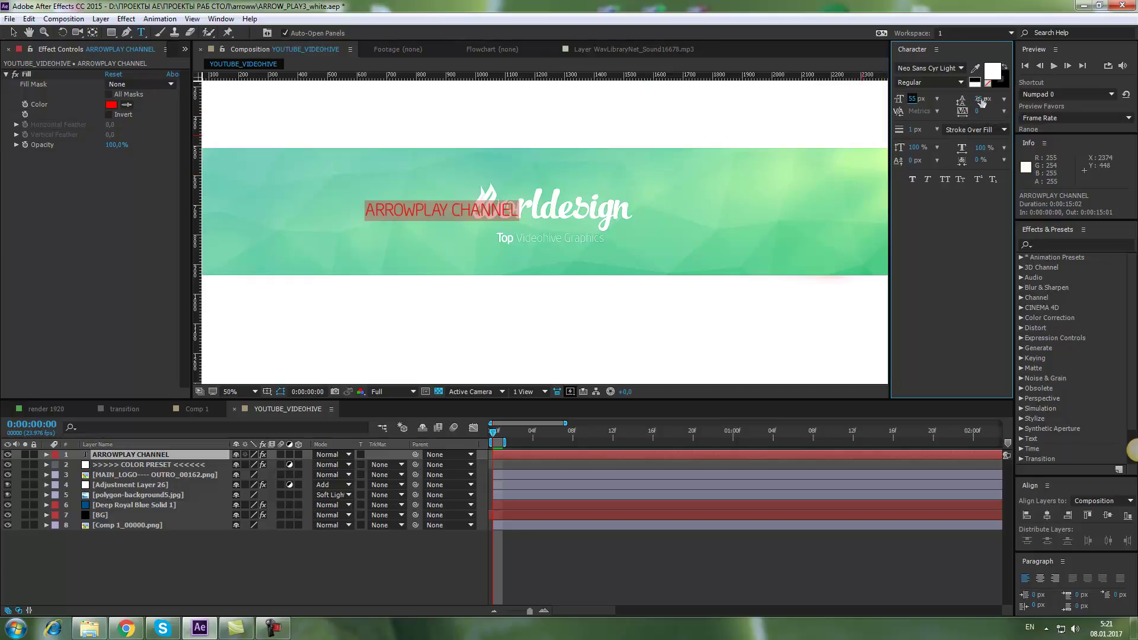
# Step: Copy the ARROWPLAY CHANNEL text onto a second line and set the leading of both lines to 70 px
pyautogui.moveTo(523, 208); pyautogui.dragTo(352, 210)
pyautogui.hotkey('ctrl', 'c')
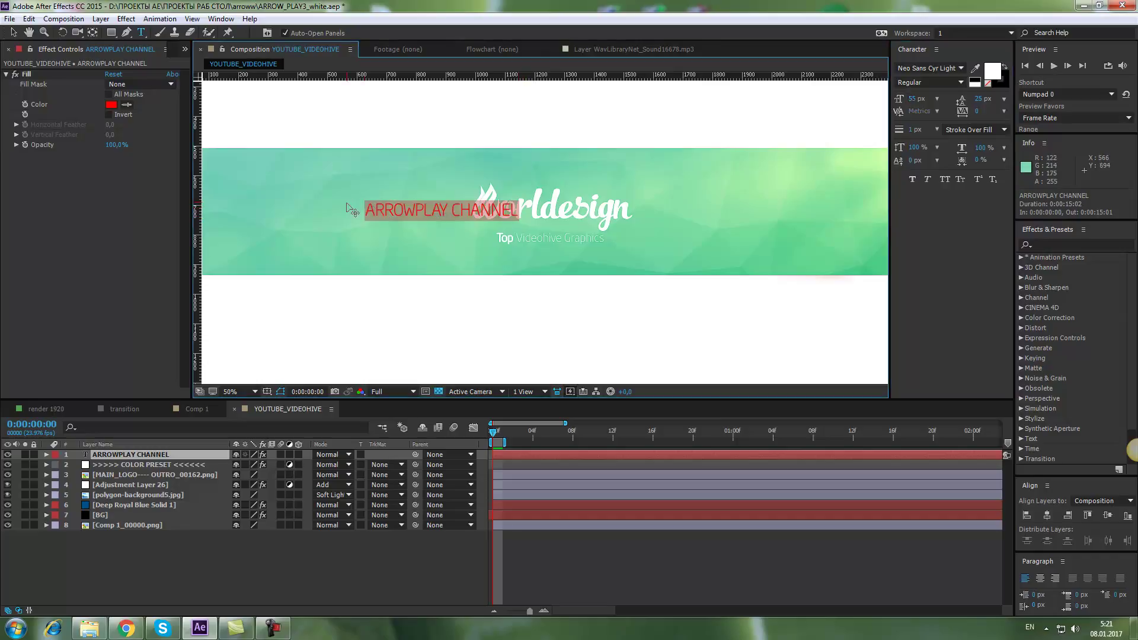
pyautogui.click(518, 209)
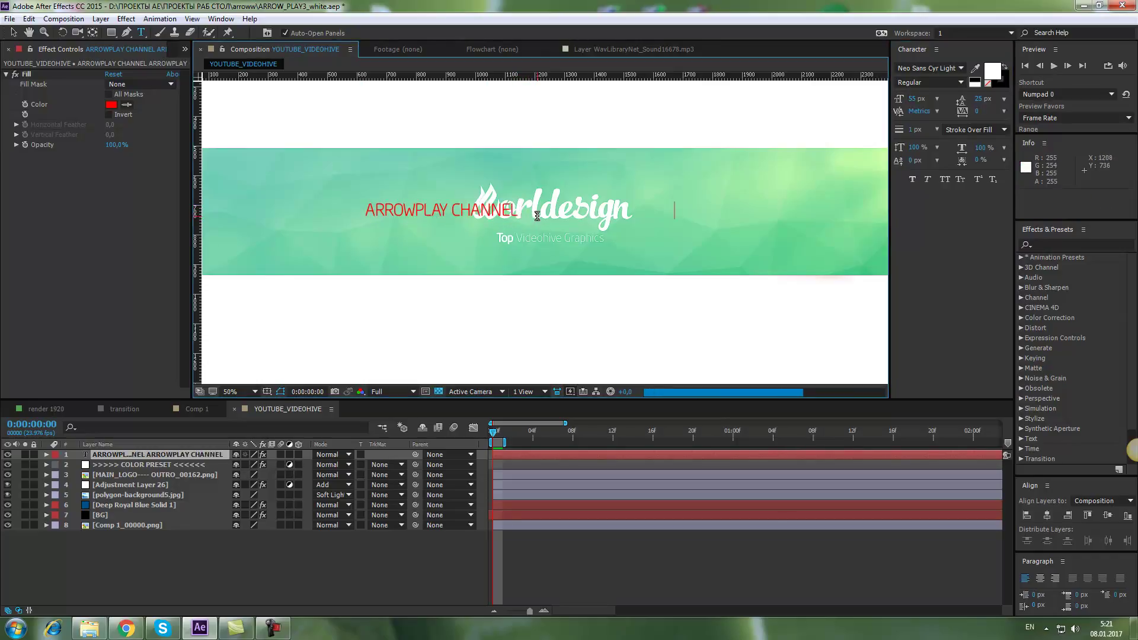
pyautogui.hotkey('ctrl', 'v')
pyautogui.click(526, 211)
pyautogui.press('Return')
pyautogui.moveTo(519, 218); pyautogui.dragTo(365, 211)
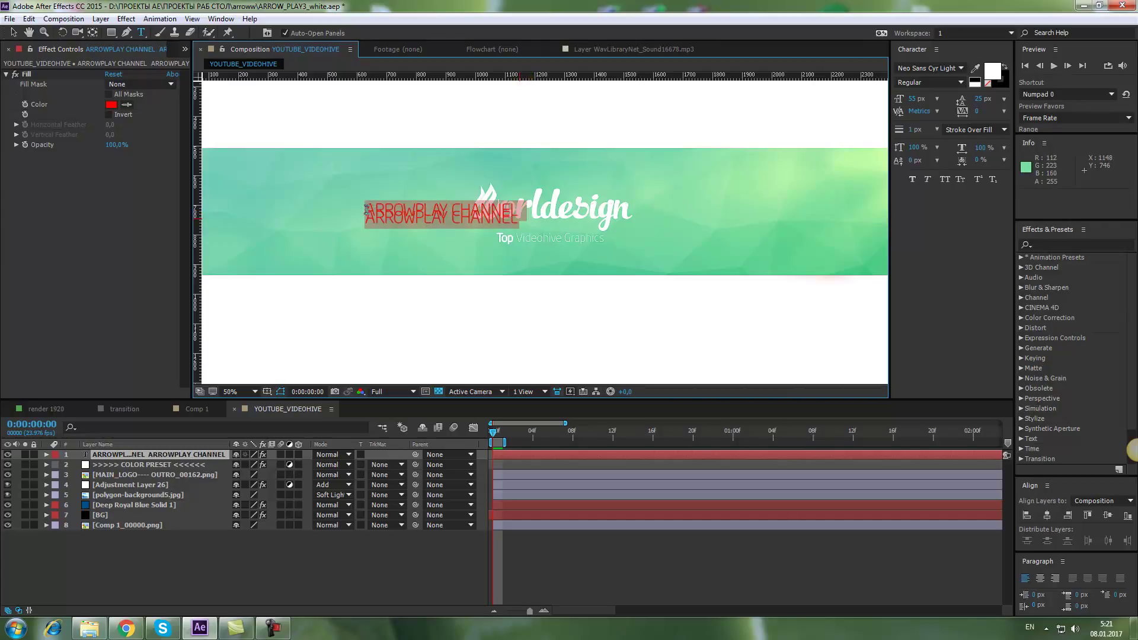
pyautogui.moveTo(981, 104); pyautogui.dragTo(1015, 106)
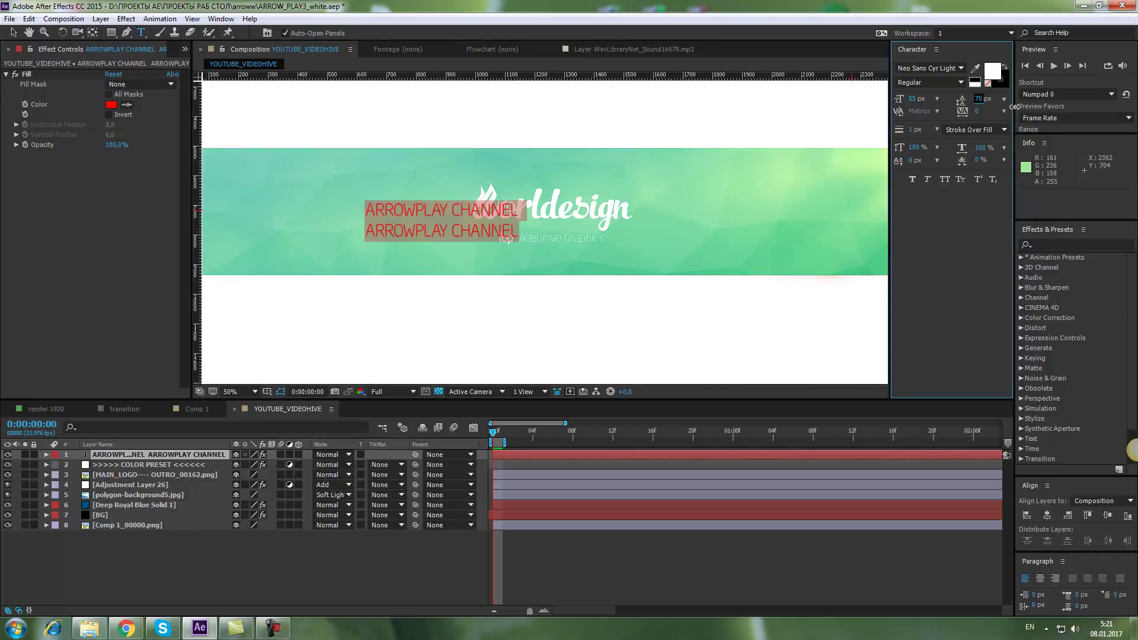
# Step: Add a third ARROWPLAY CHANNEL line below the others and set the leading of all three lines to 62 px
pyautogui.moveTo(519, 231); pyautogui.dragTo(363, 233)
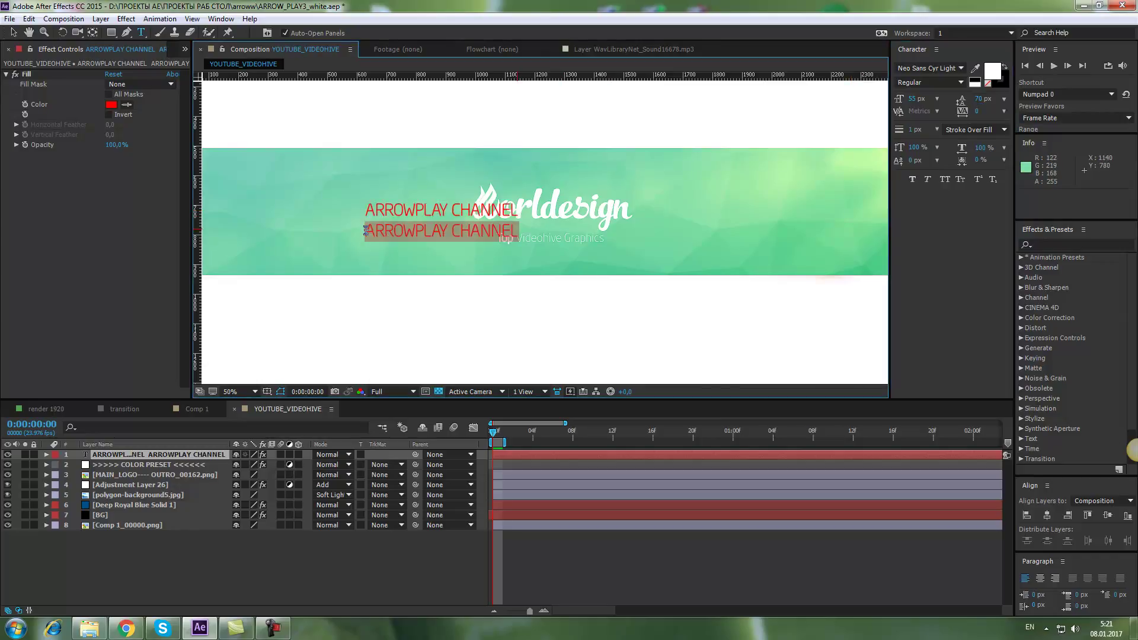
pyautogui.click(516, 232)
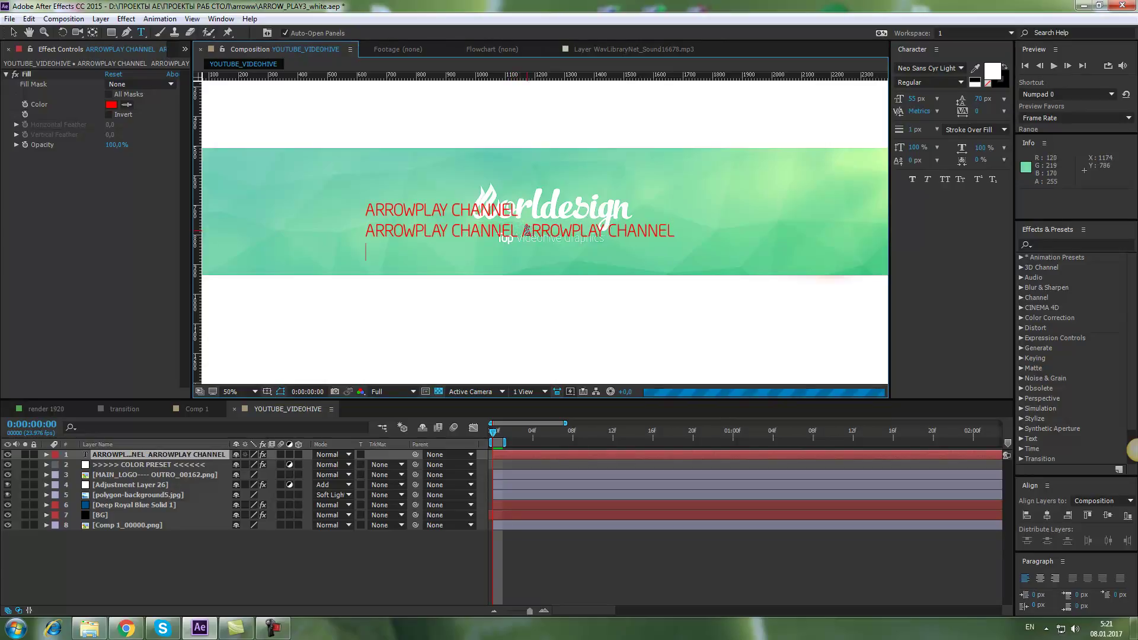
pyautogui.press('Return')
pyautogui.moveTo(515, 251); pyautogui.dragTo(360, 207)
pyautogui.moveTo(977, 99)
pyautogui.mouseDown()
pyautogui.moveTo(989, 102)
pyautogui.moveTo(966, 100)
pyautogui.moveTo(982, 107)
pyautogui.mouseUp()
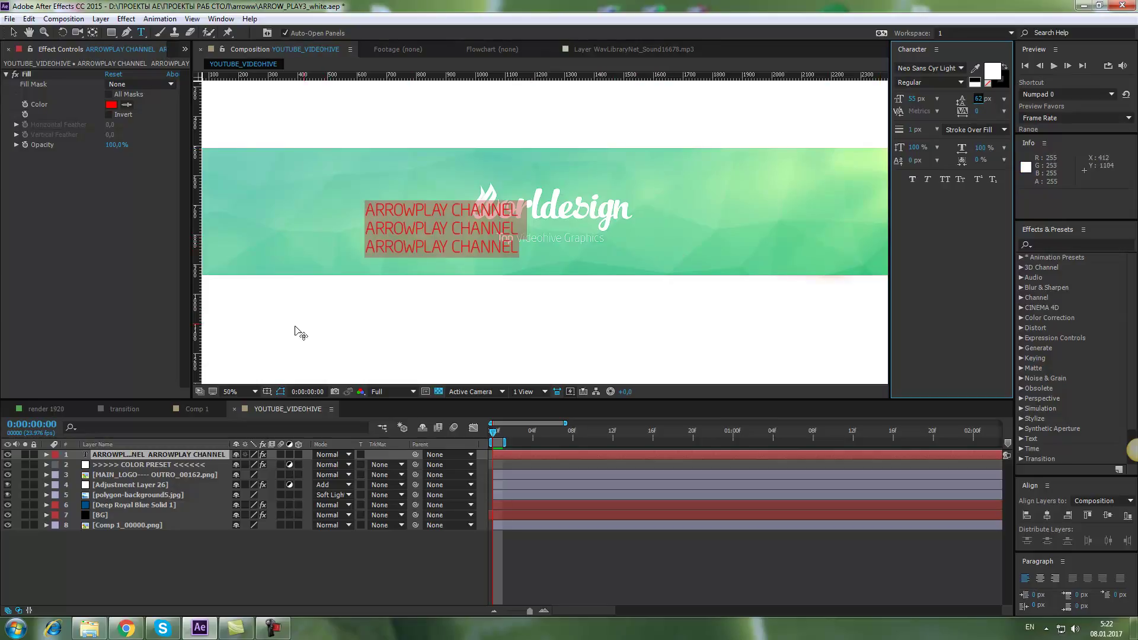
# Step: Delete the two duplicate lines and set the tracking of the remaining ARROWPLAY CHANNEL text to 55
pyautogui.moveTo(519, 248); pyautogui.dragTo(364, 227)
pyautogui.press('BackSpace')
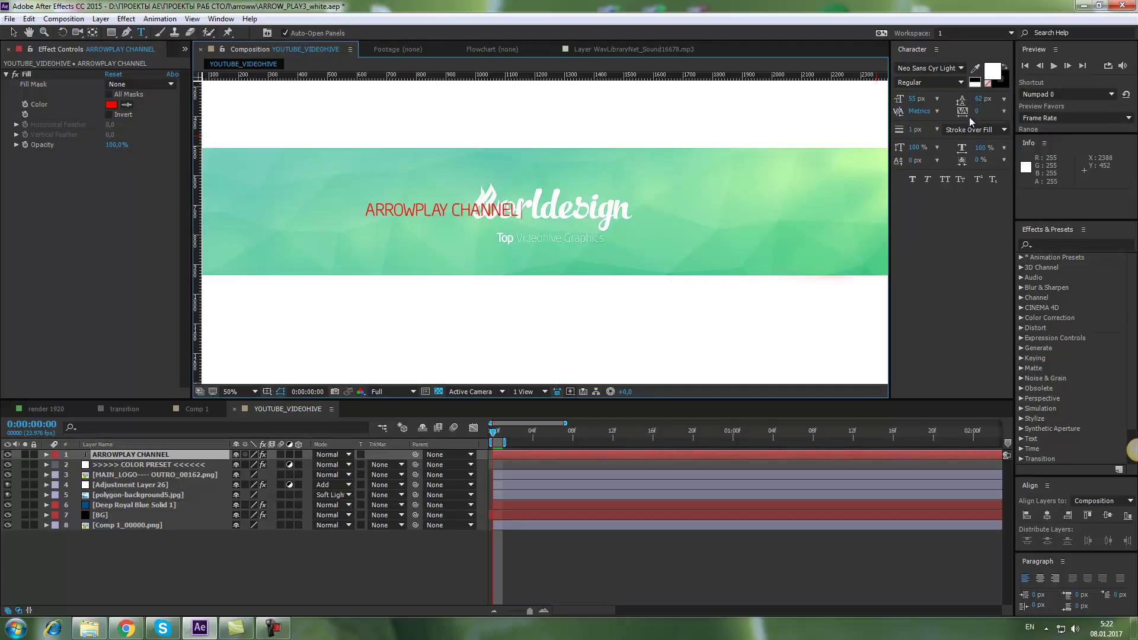
pyautogui.moveTo(520, 211); pyautogui.dragTo(357, 211)
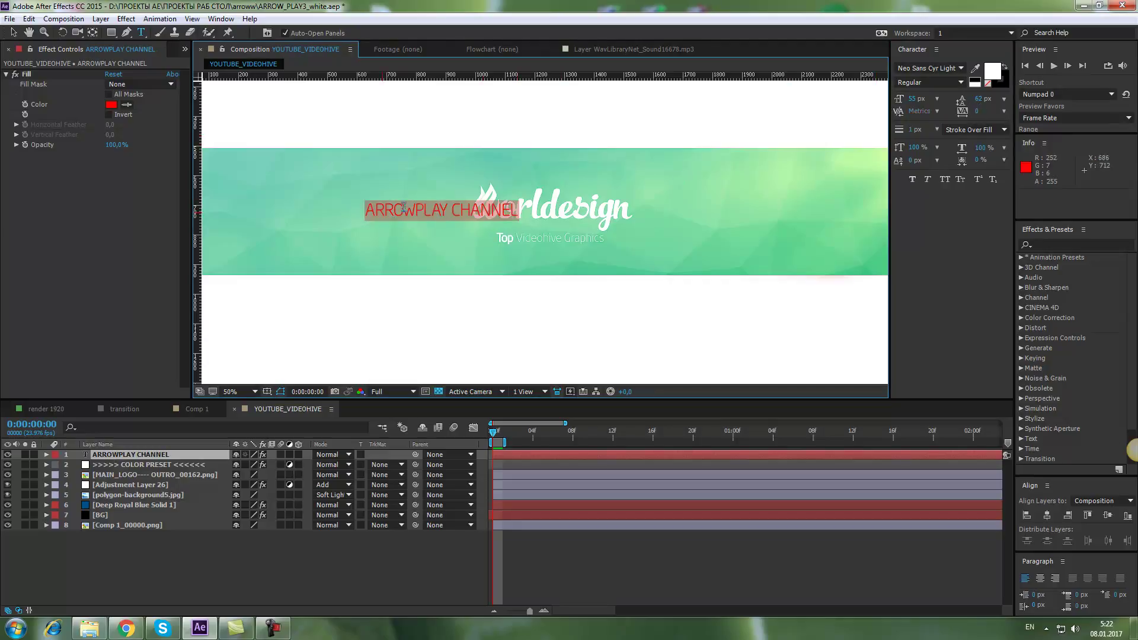
pyautogui.moveTo(976, 115); pyautogui.dragTo(1083, 116)
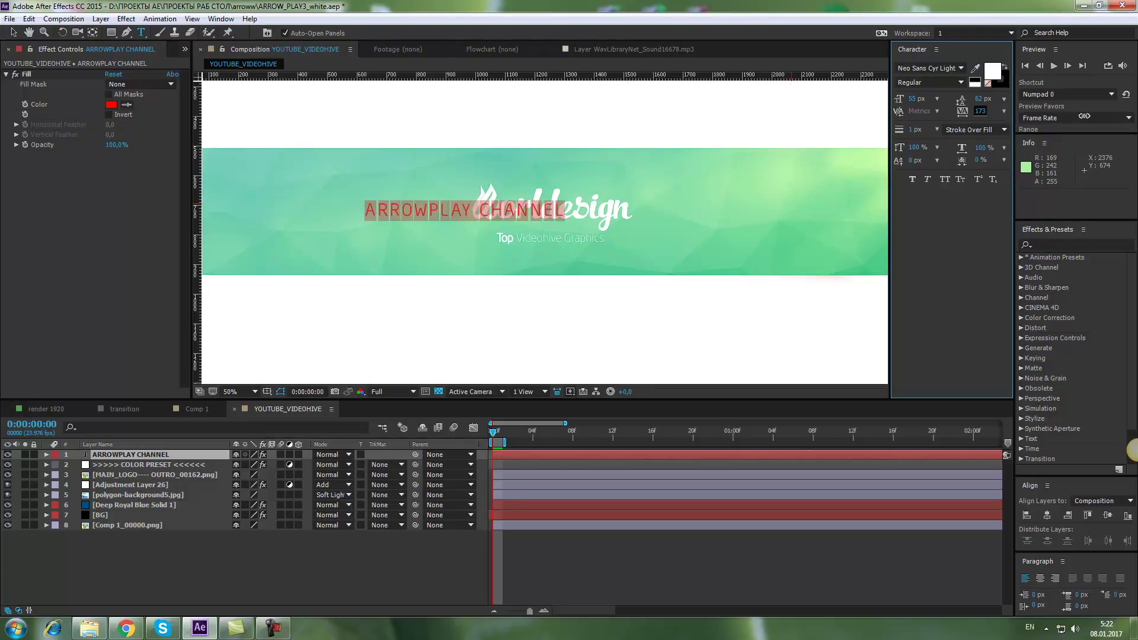
pyautogui.moveTo(1084, 116); pyautogui.dragTo(1014, 116)
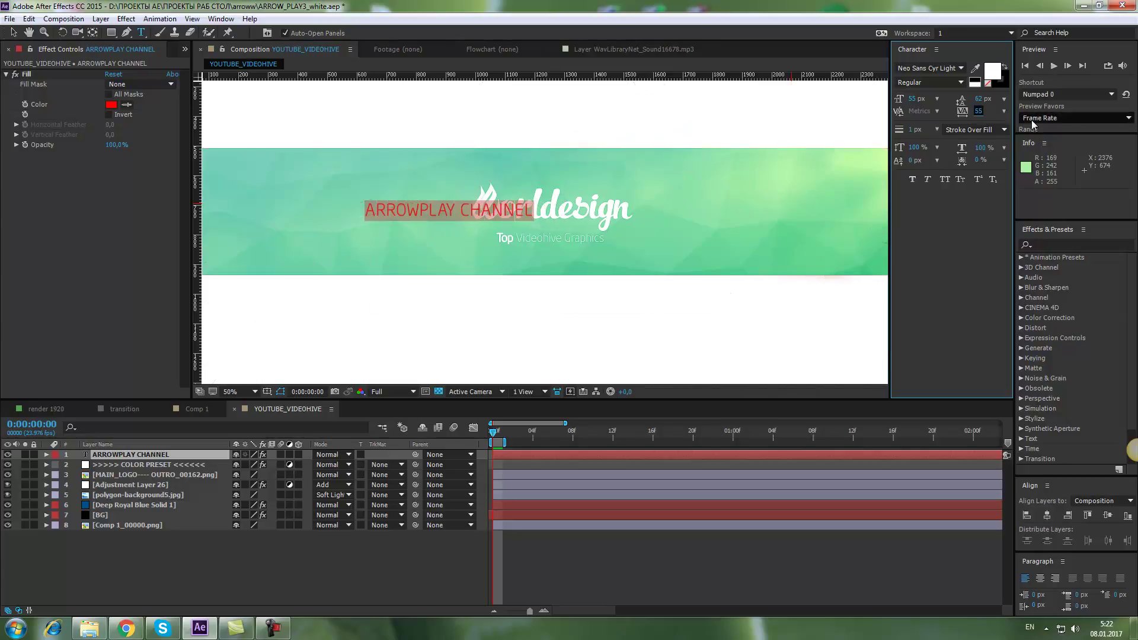
# Step: Try a 150% horizontal scale on the title, restore it to 100%, and undo a trial change of its vertical scale
pyautogui.moveTo(985, 153); pyautogui.dragTo(1011, 148)
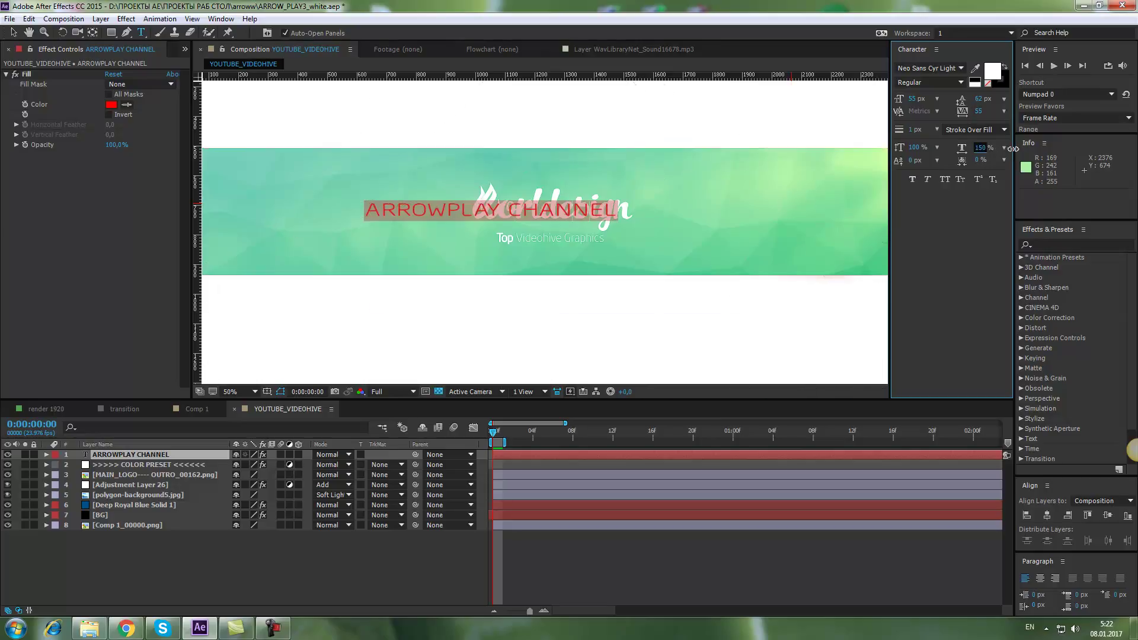
pyautogui.write('100')
pyautogui.press('Return')
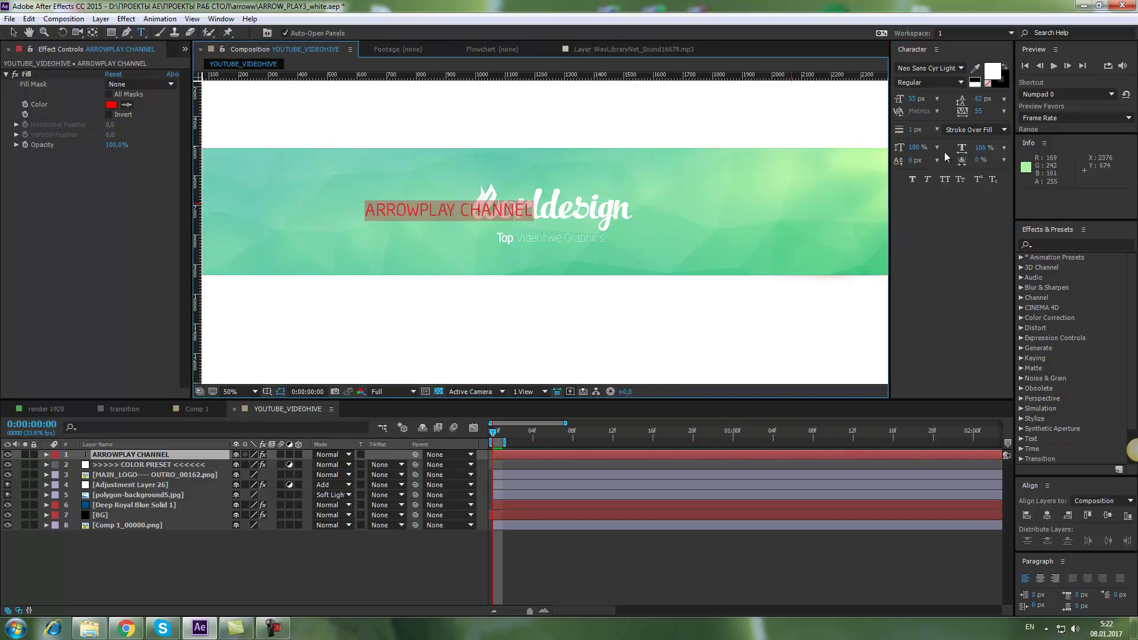
pyautogui.moveTo(919, 151); pyautogui.dragTo(943, 152)
pyautogui.hotkey('ctrl', 'z')
# Step: Try the Neo Sans Cyr Medium font on the title and switch it back to Neo Sans Cyr Light
pyautogui.click(961, 68)
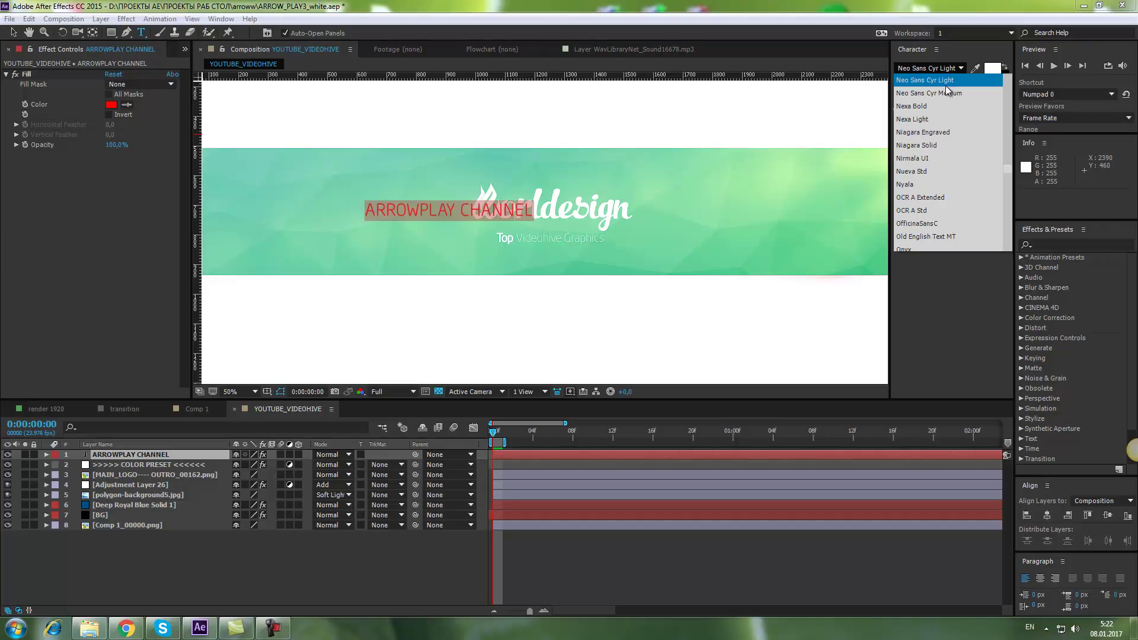
pyautogui.click(948, 93)
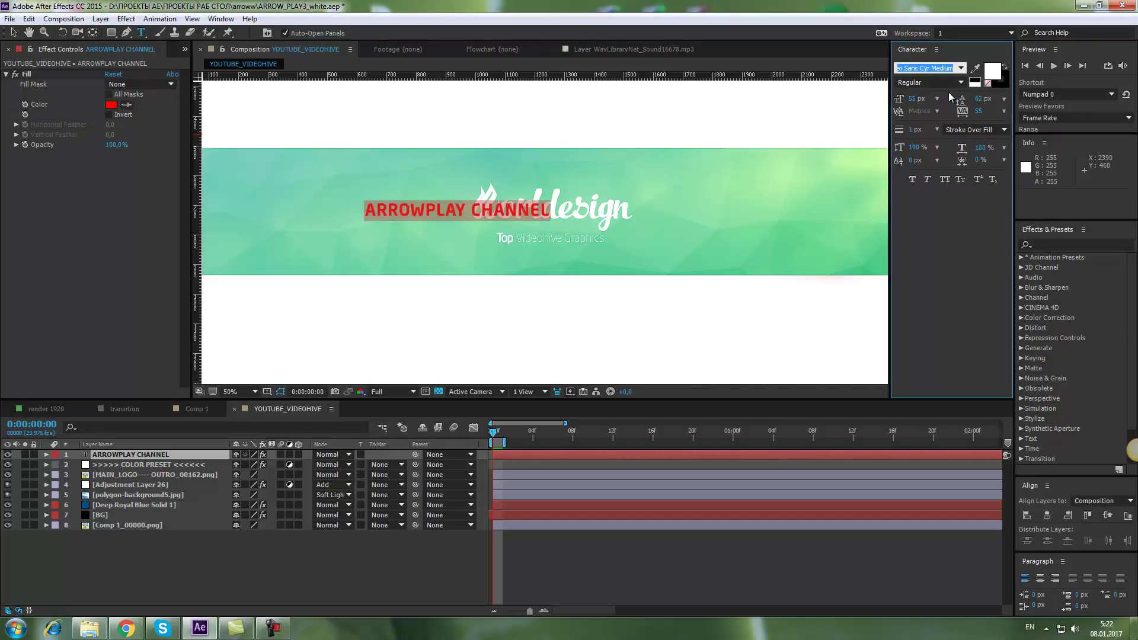
pyautogui.click(365, 212)
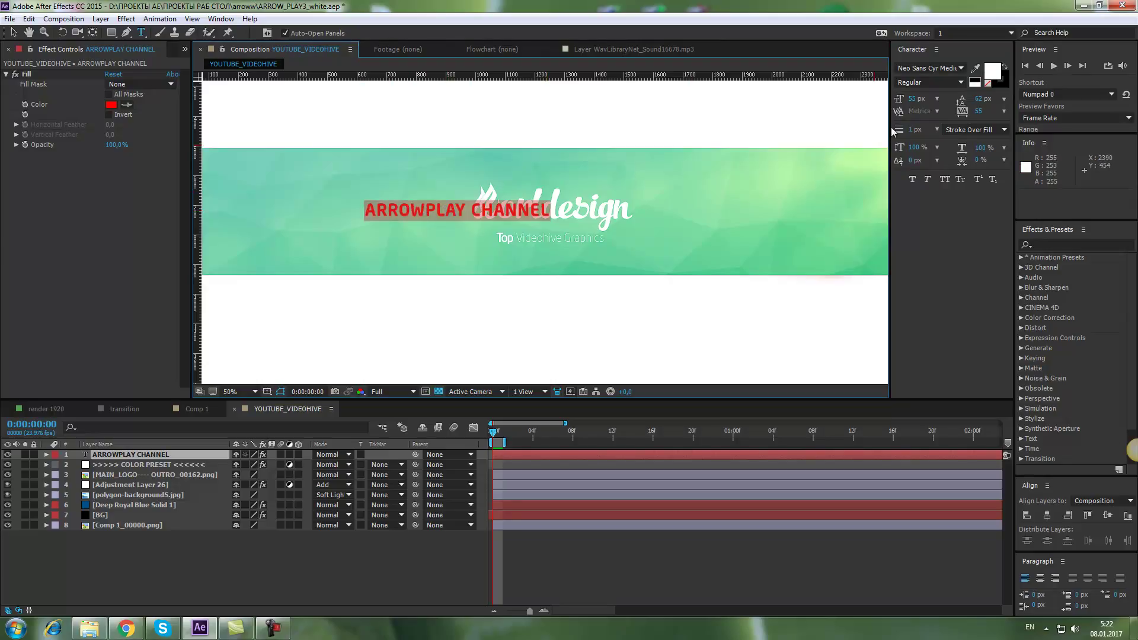
pyautogui.click(961, 68)
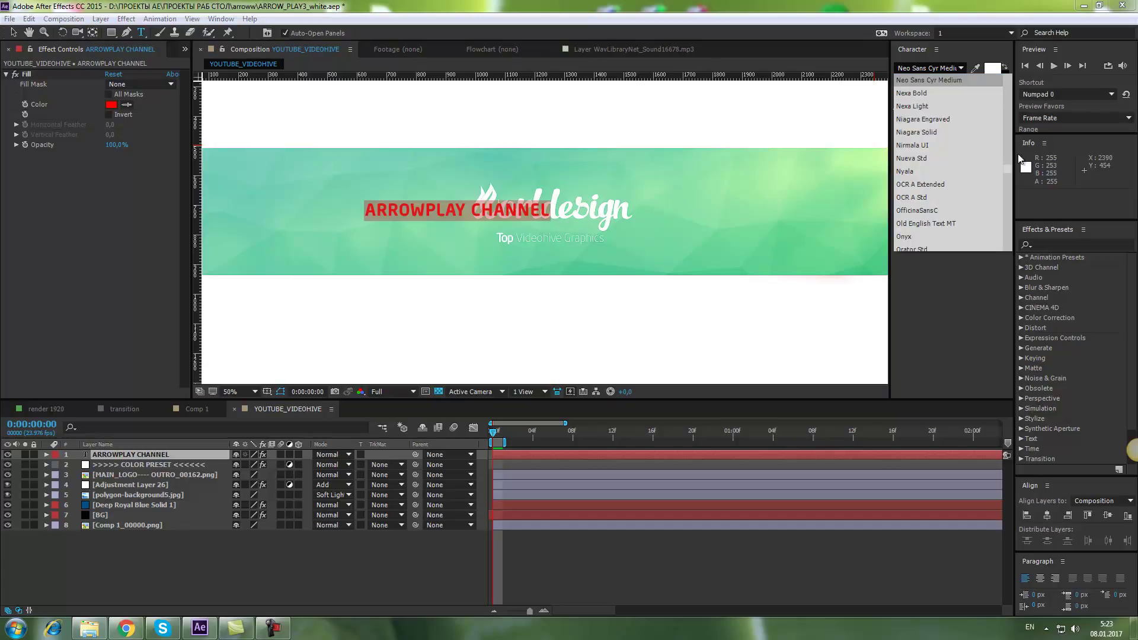
pyautogui.scroll(3, 1005, 170)
pyautogui.click(951, 137)
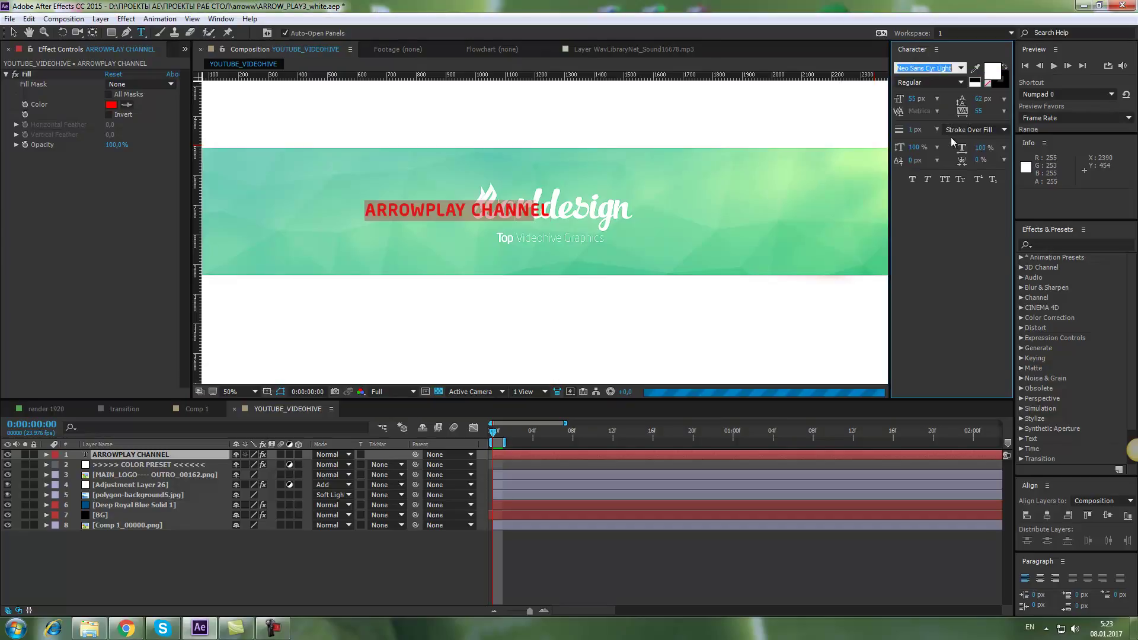
# Step: Increase the stroke width of the whole ARROWPLAY CHANNEL text
pyautogui.moveTo(530, 210); pyautogui.dragTo(362, 211)
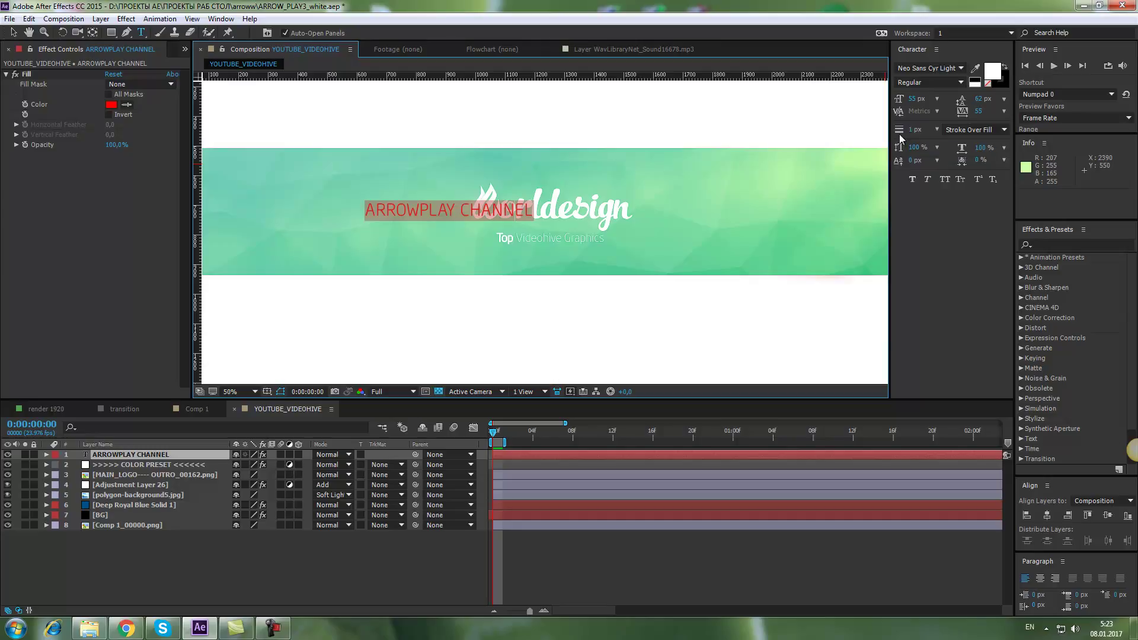
pyautogui.moveTo(912, 135); pyautogui.dragTo(916, 131)
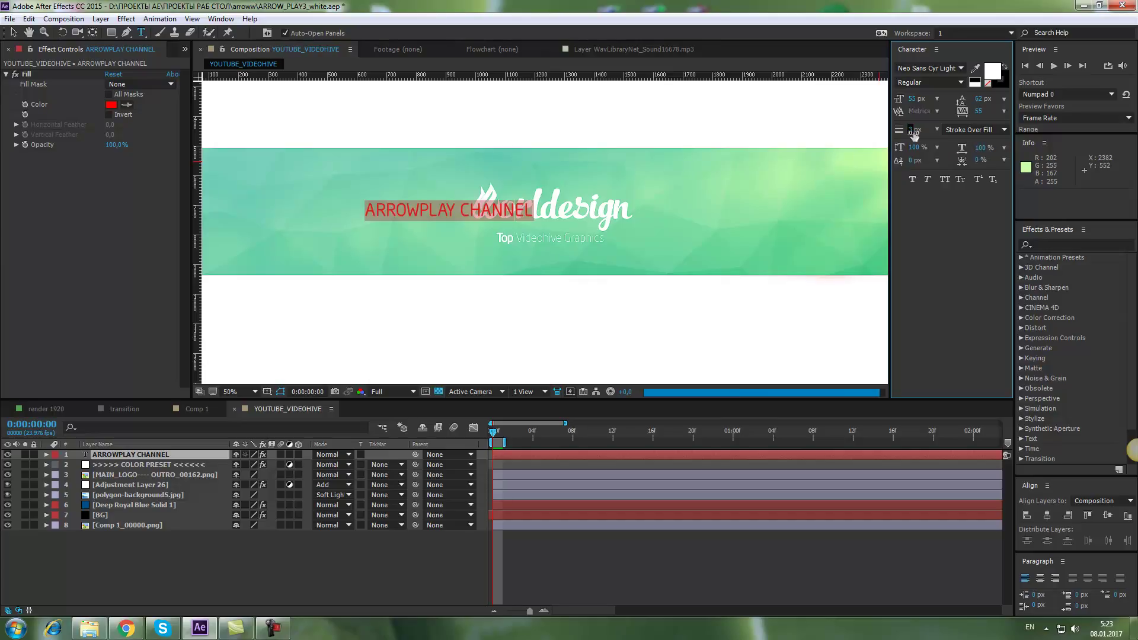
pyautogui.moveTo(537, 208); pyautogui.dragTo(343, 213)
# Step: Change the color of the title's Fill effect to white (FFFFFF)
pyautogui.click(110, 104)
pyautogui.moveTo(545, 473); pyautogui.dragTo(503, 339)
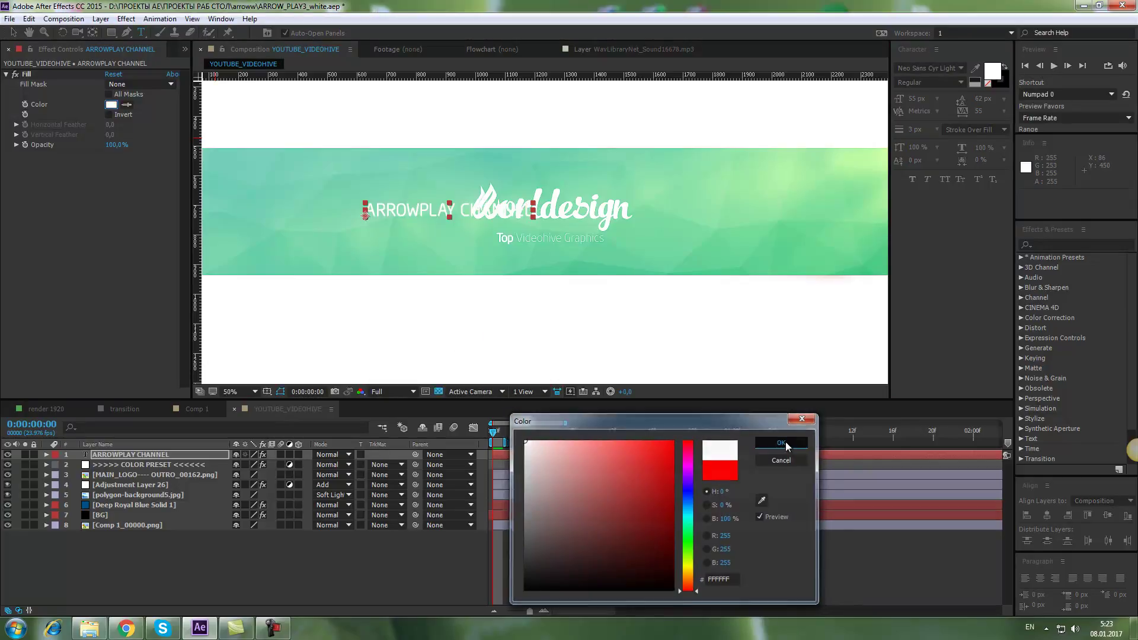
pyautogui.click(783, 443)
# Step: Hide the MAIN_LOGO layer and move the ARROWPLAY CHANNEL text to the middle of the green strip, at about 970, 756
pyautogui.click(12, 33)
pyautogui.moveTo(404, 213); pyautogui.dragTo(504, 261)
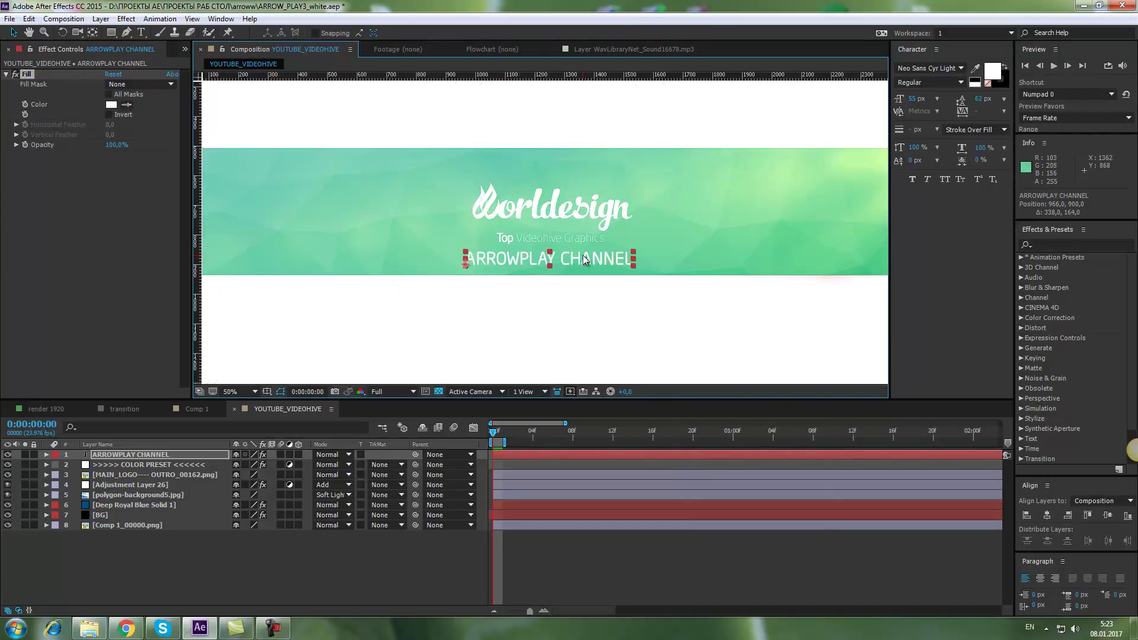
pyautogui.click(8, 474)
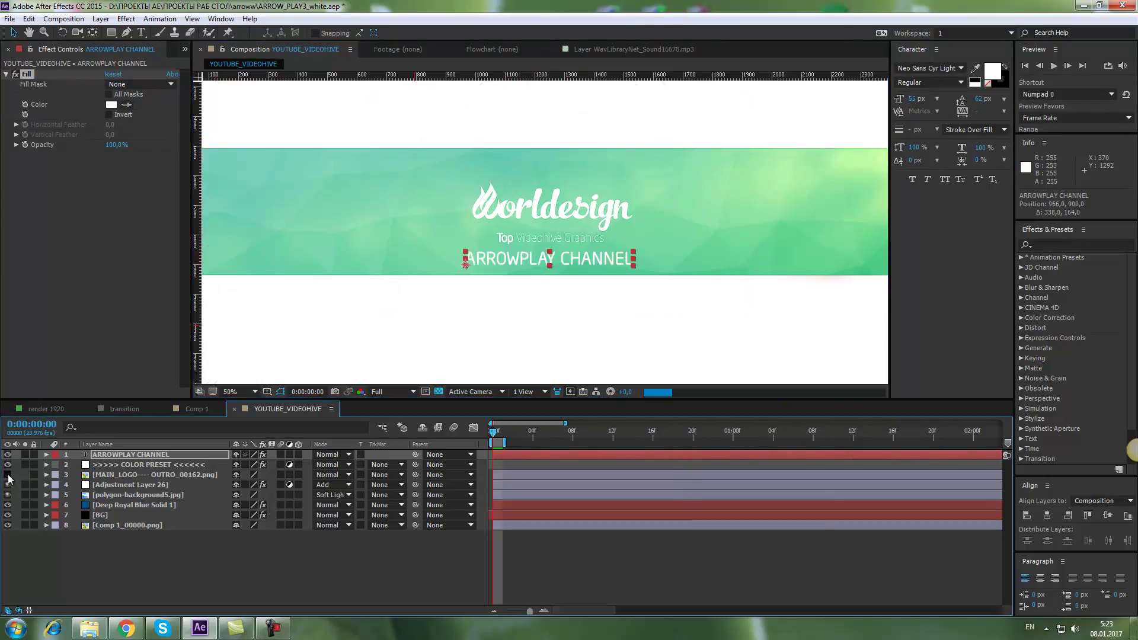
pyautogui.moveTo(500, 263); pyautogui.dragTo(503, 217)
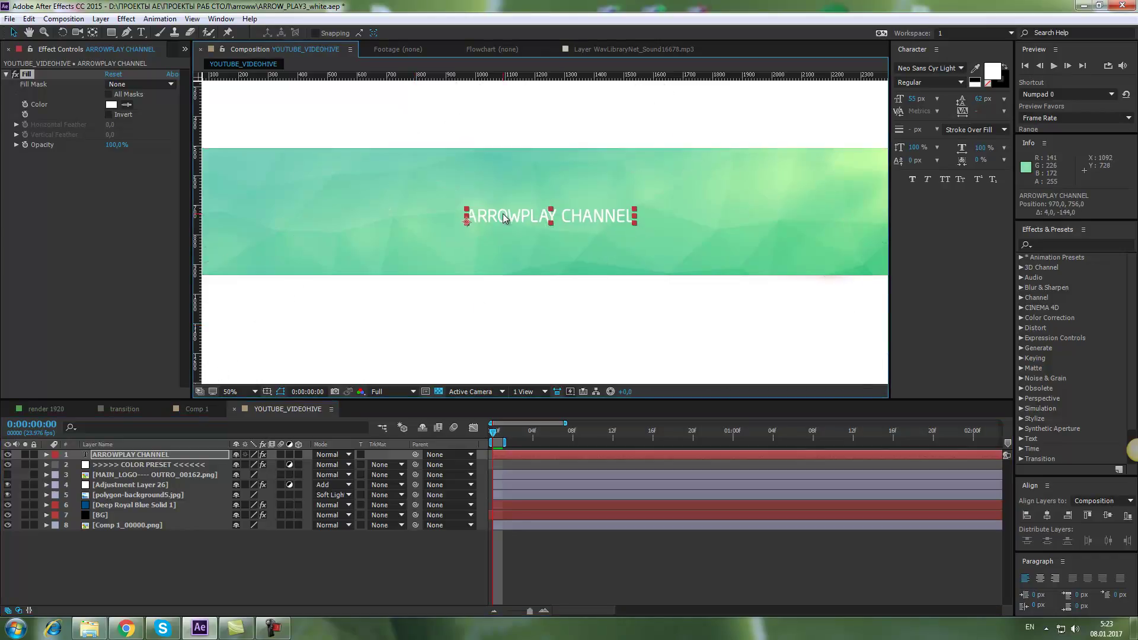
# Step: Set the ARROWPLAY CHANNEL text's baseline shift to -13 px and paste a copy of the title onto a second line
pyautogui.doubleClick(573, 218)
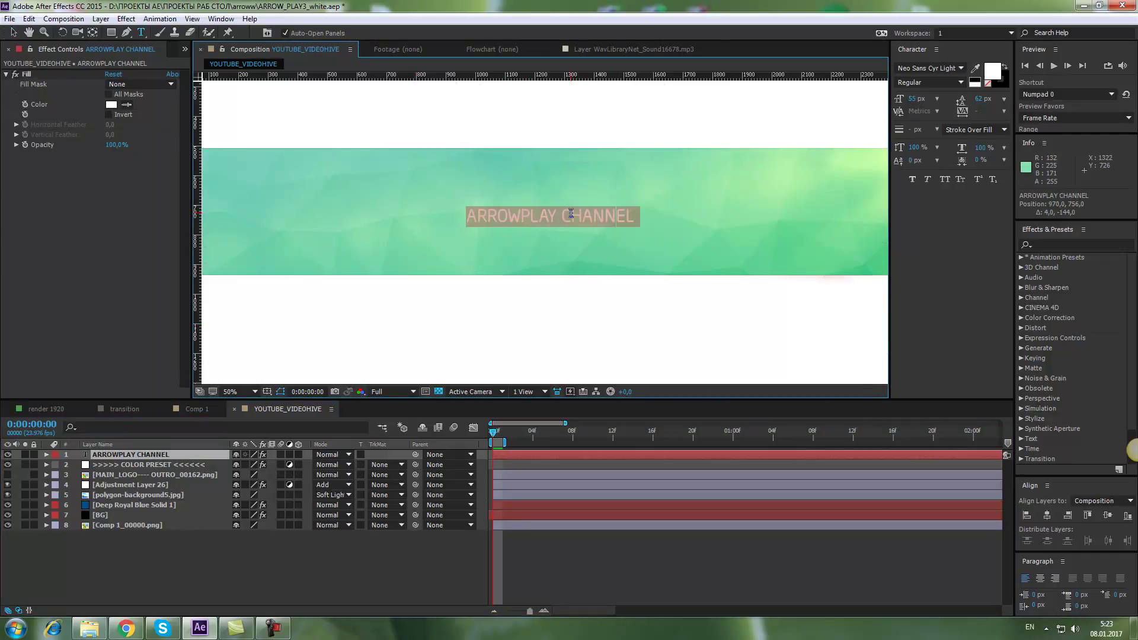
pyautogui.moveTo(913, 165); pyautogui.dragTo(909, 163)
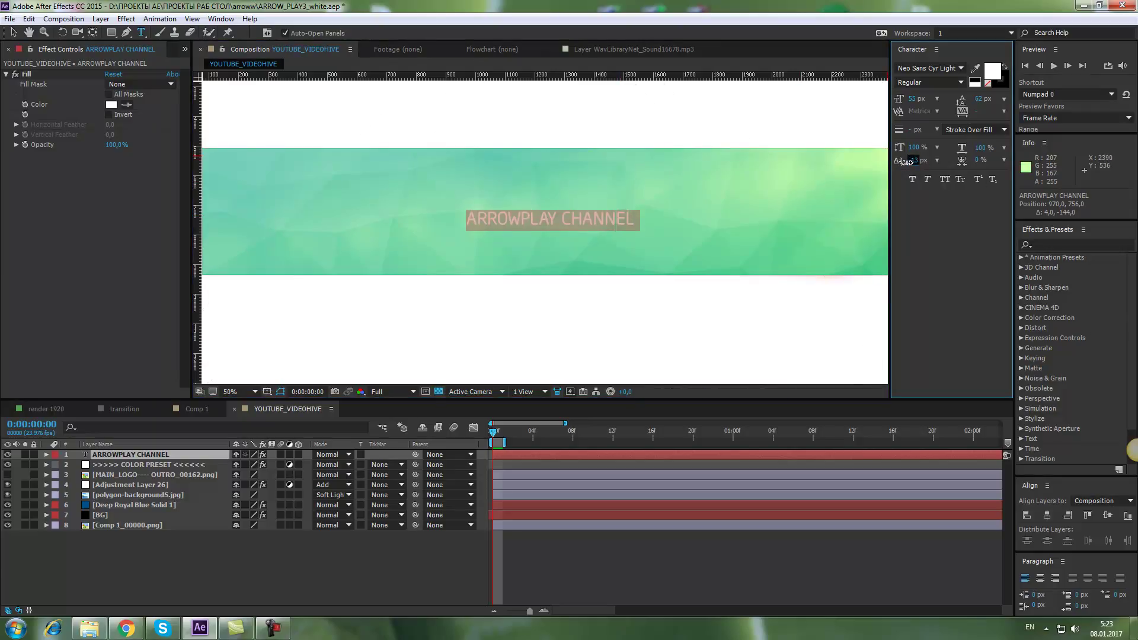
pyautogui.click(635, 221)
pyautogui.moveTo(635, 221); pyautogui.dragTo(445, 223)
pyautogui.hotkey('ctrl', 'c')
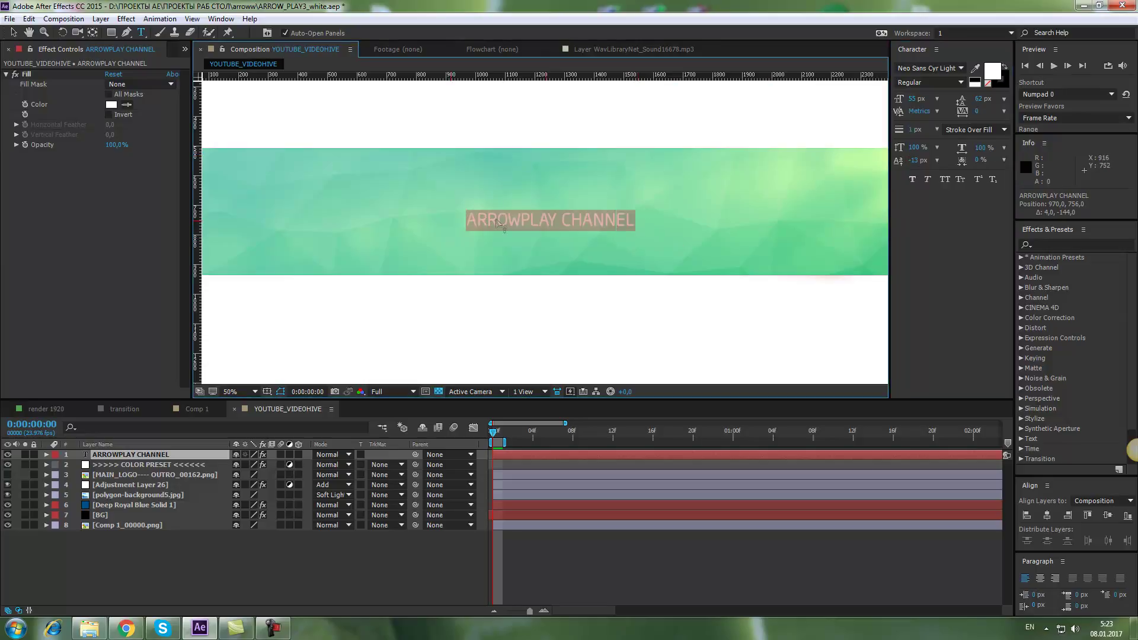
pyautogui.click(644, 228)
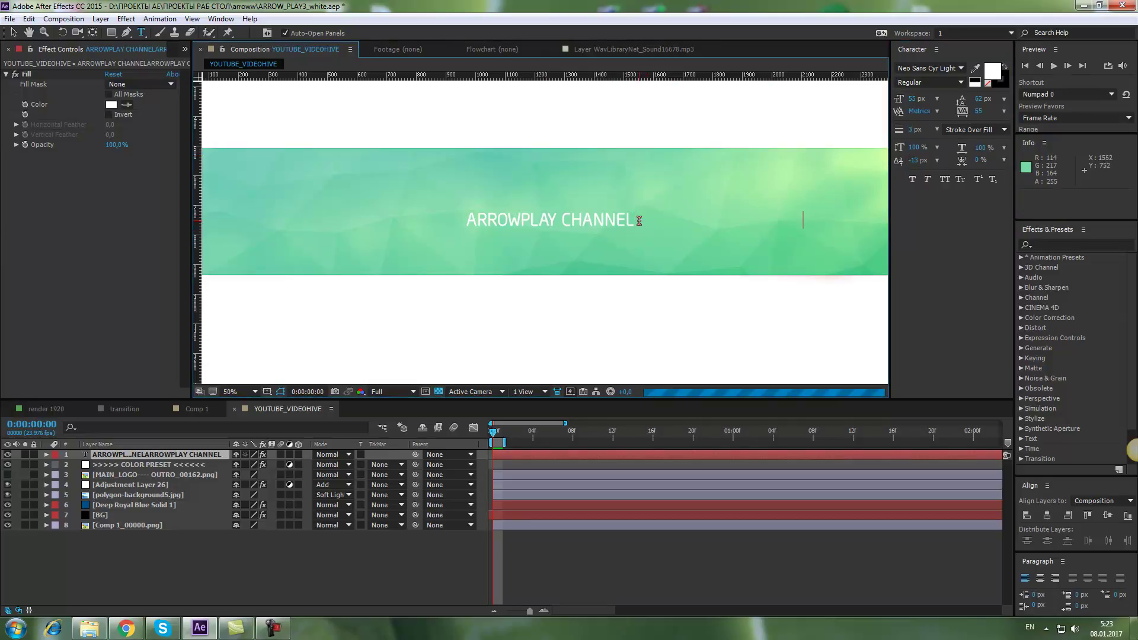
pyautogui.hotkey('ctrl', 'v')
pyautogui.click(638, 220)
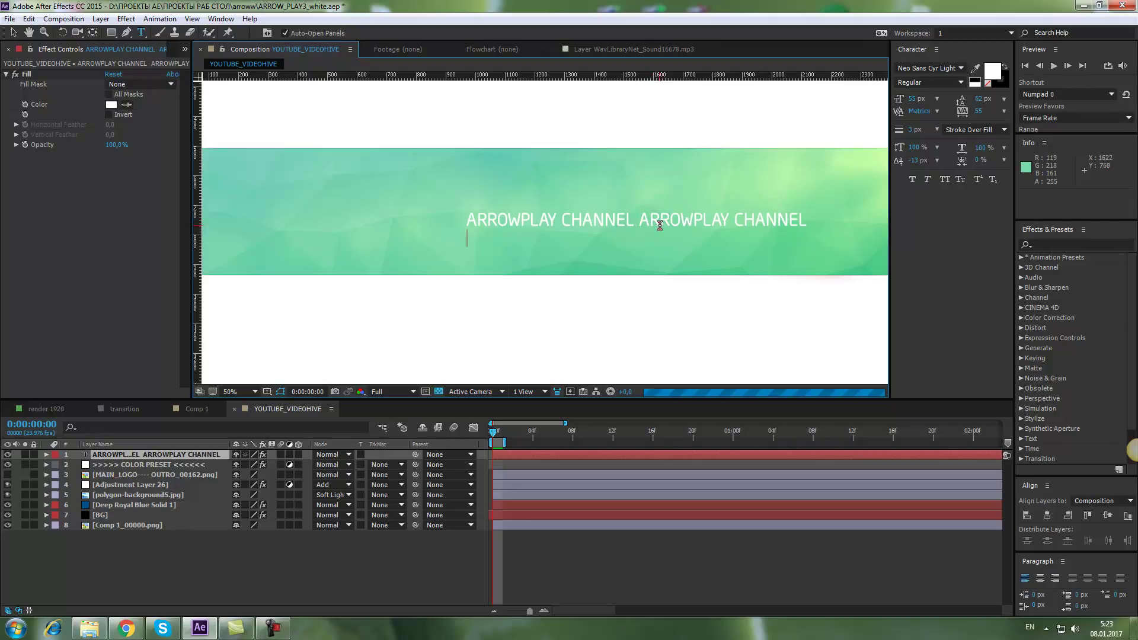
pyautogui.press('Return')
# Step: Try different baseline shifts, such as -18 px and 10 px, on the title's second line
pyautogui.moveTo(639, 239); pyautogui.dragTo(464, 237)
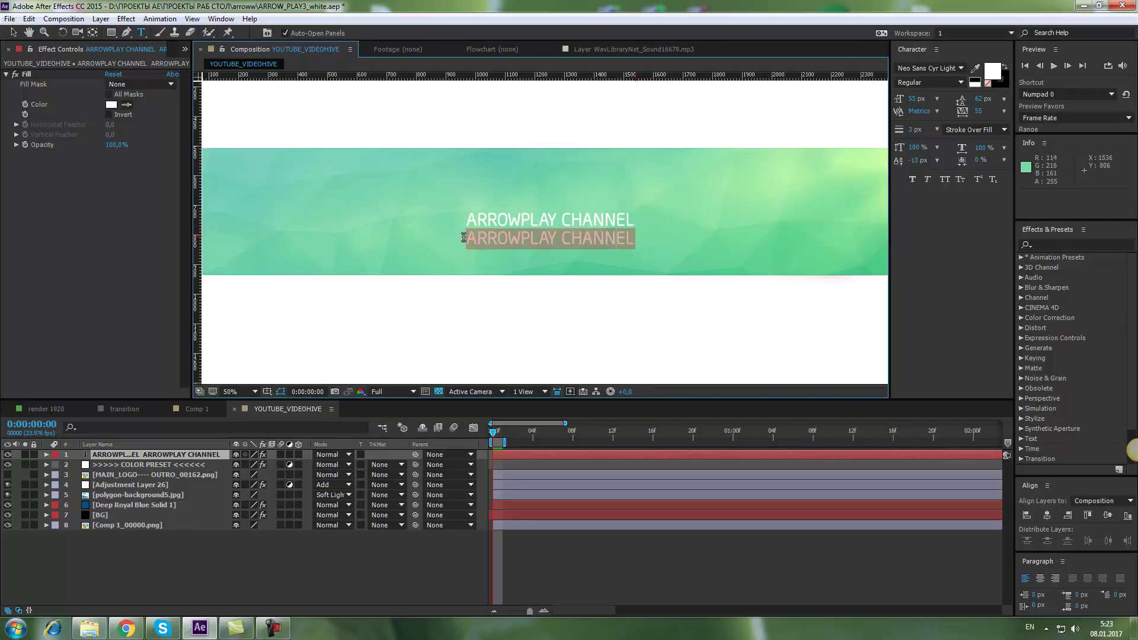
pyautogui.click(911, 161)
pyautogui.write('34')
pyautogui.press('Return')
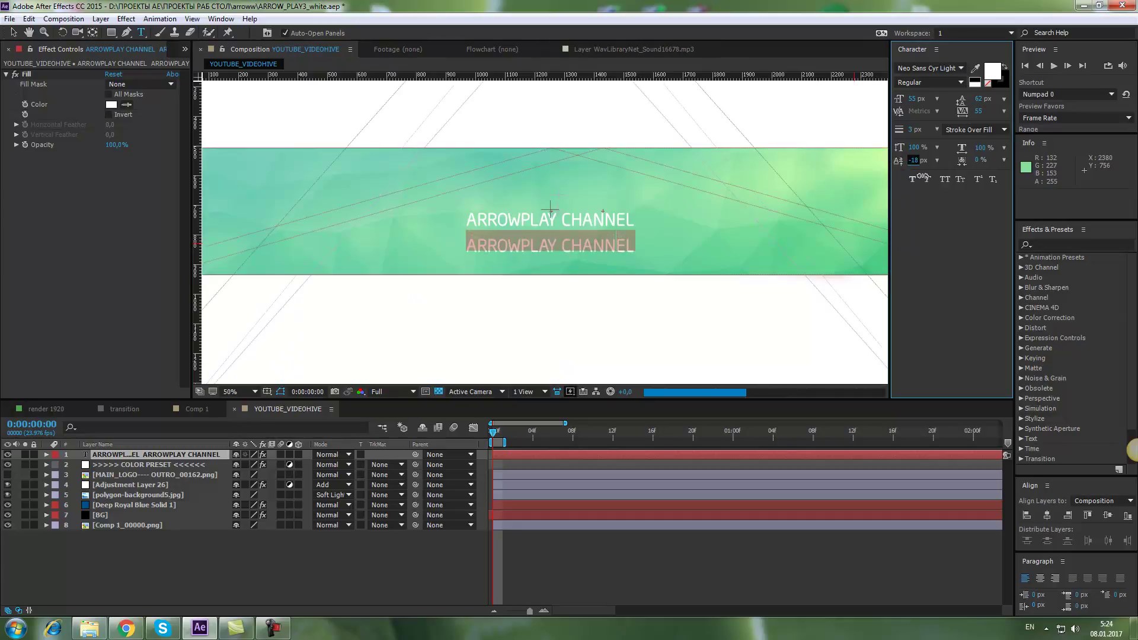
pyautogui.write('10')
pyautogui.press('Return')
pyautogui.write('-42')
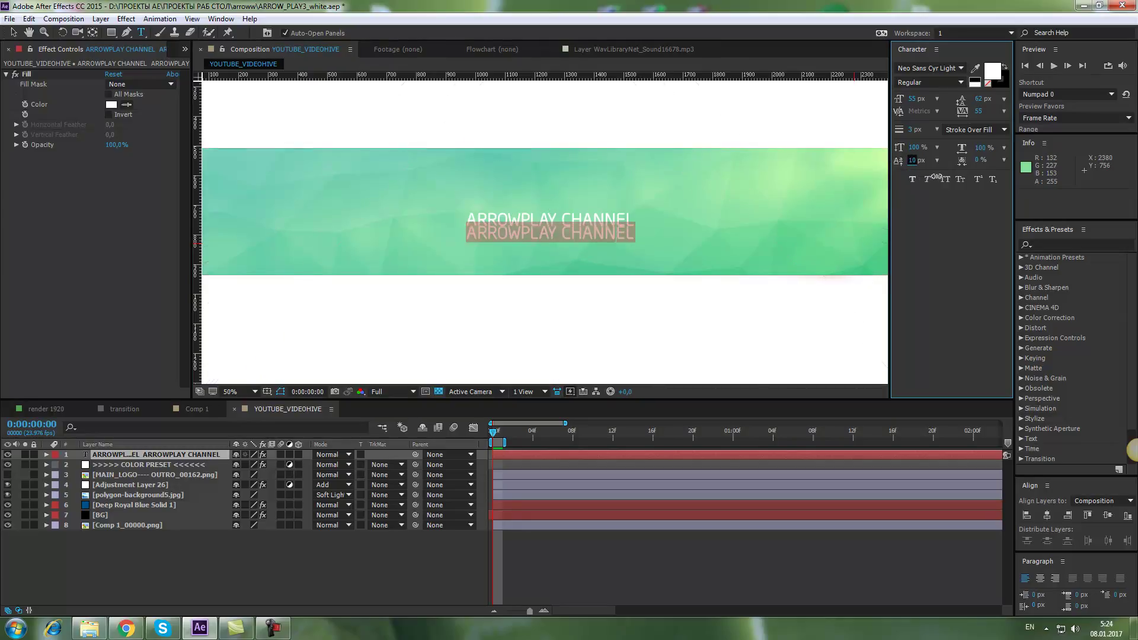
pyautogui.press('Return')
# Step: Remove the duplicated second line from the ARROWPLAY CHANNEL text
pyautogui.moveTo(634, 239); pyautogui.dragTo(441, 244)
pyautogui.click(463, 245)
pyautogui.hotkey('ctrl', 'z')
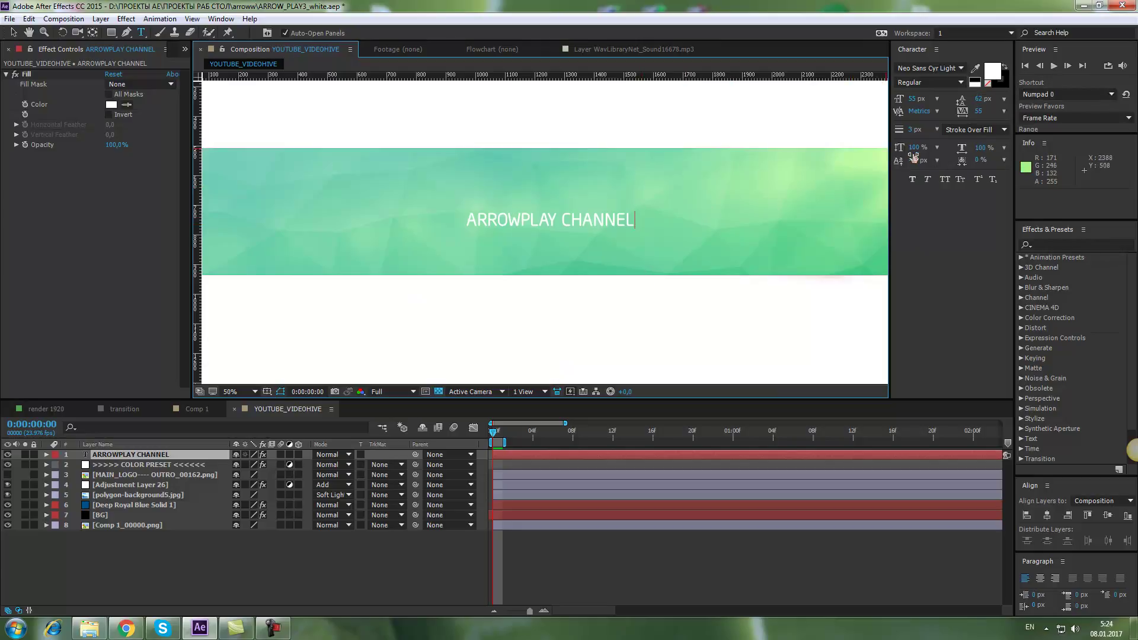
# Step: Try a wider tracking of 81 on the whole title and set it back to 55
pyautogui.moveTo(639, 218); pyautogui.dragTo(449, 217)
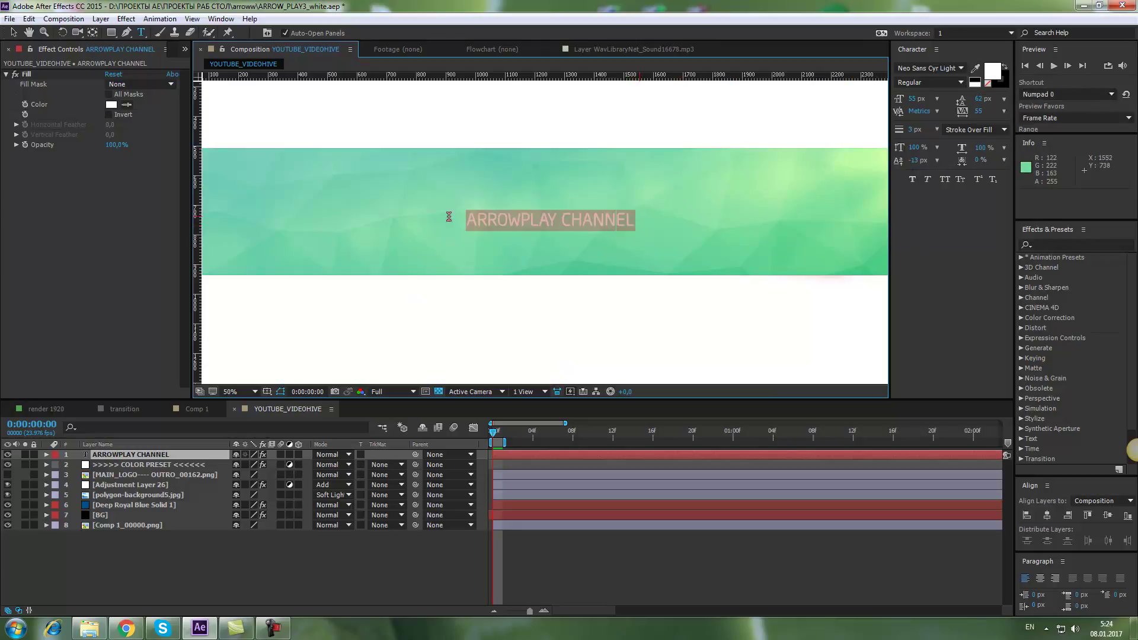
pyautogui.moveTo(915, 163); pyautogui.dragTo(887, 255)
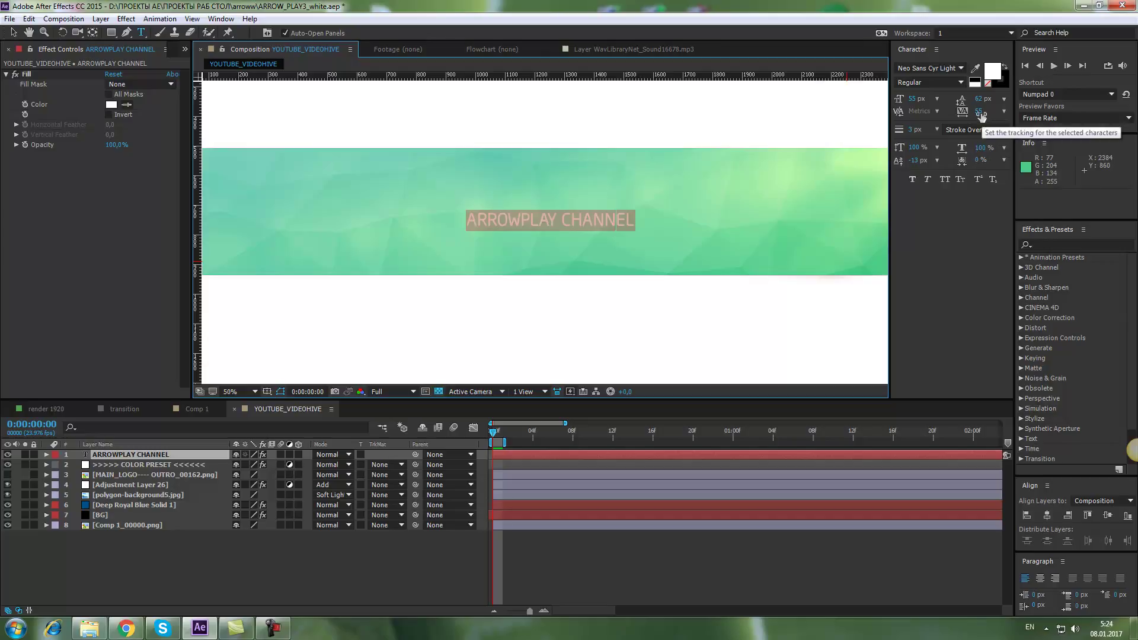
pyautogui.moveTo(980, 114); pyautogui.dragTo(998, 112)
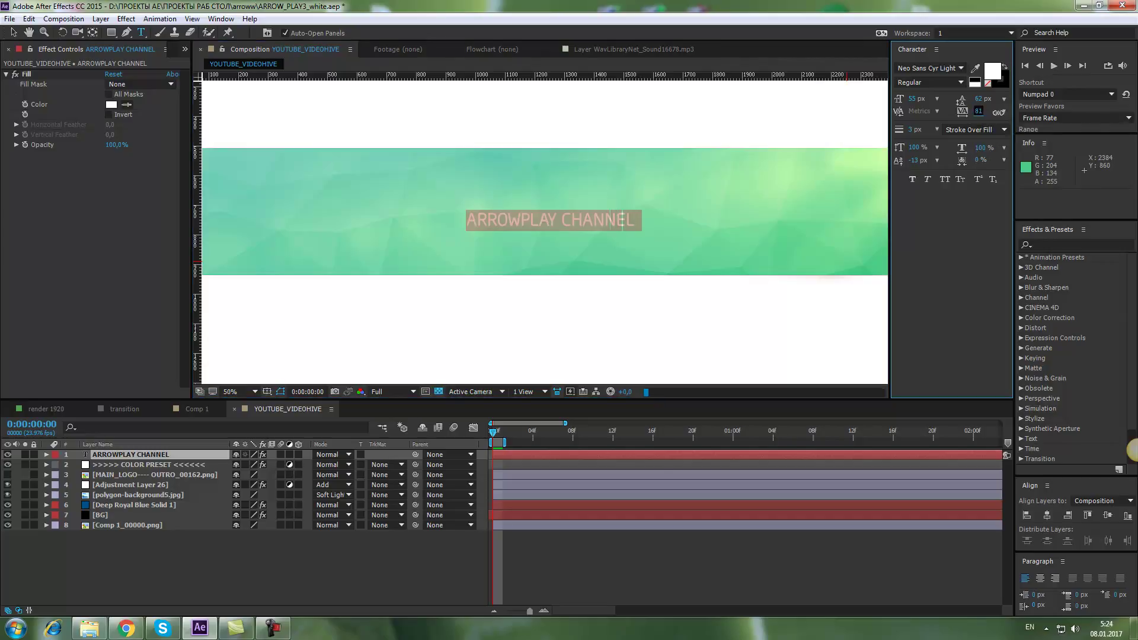
pyautogui.write('55')
pyautogui.press('Return')
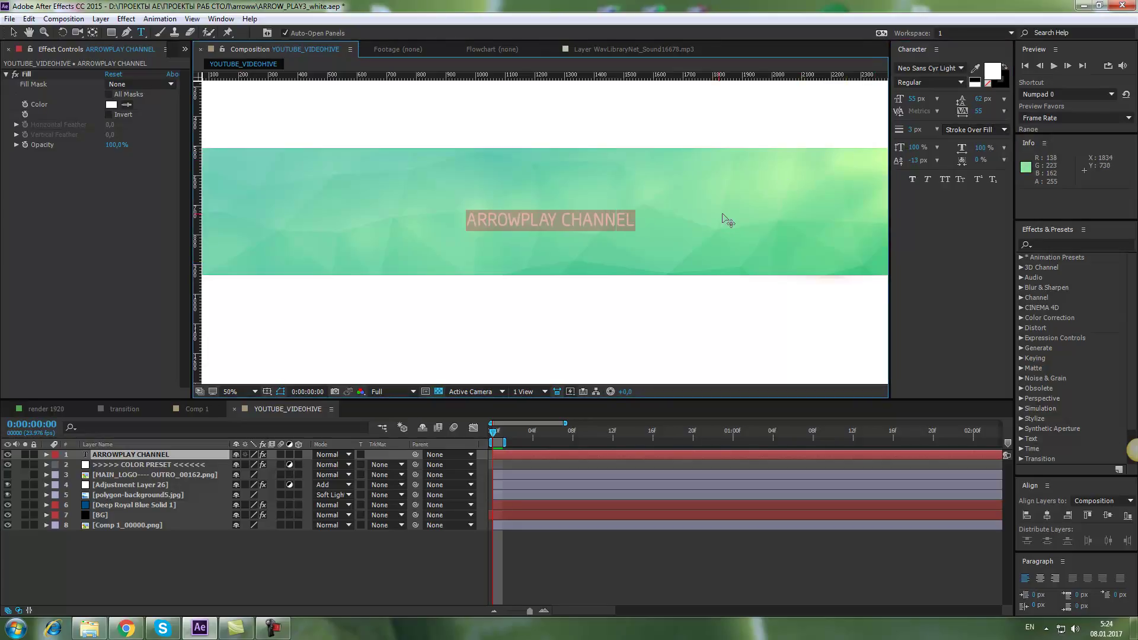
# Step: Try the Faux Bold, Faux Italic and All Caps styles on the title and leave them switched off
pyautogui.click(912, 179)
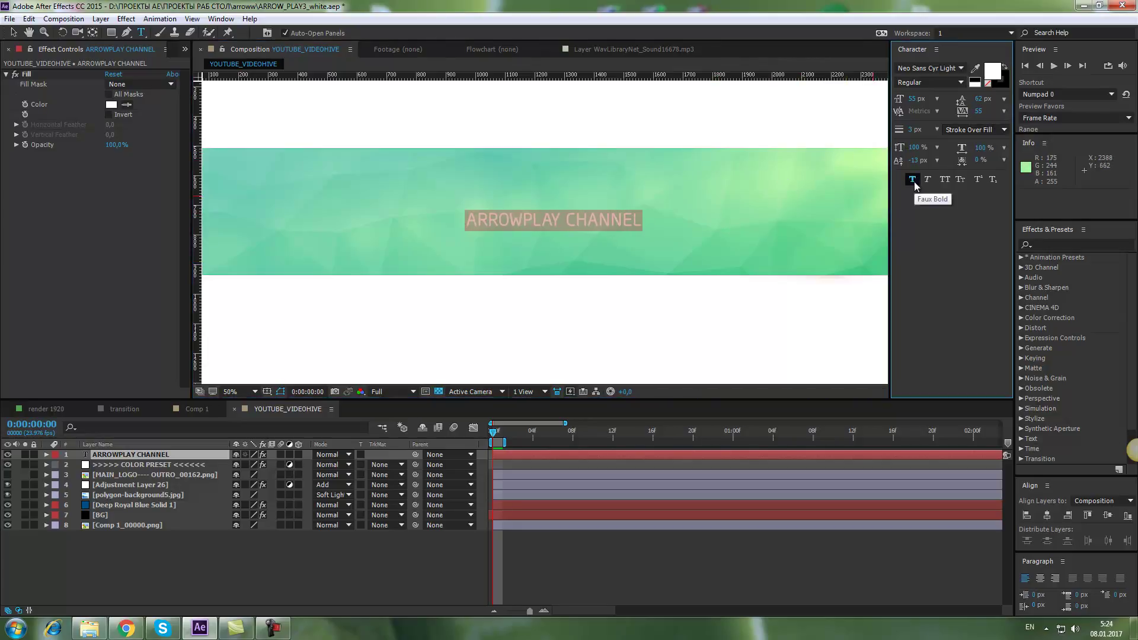
pyautogui.click(912, 179)
pyautogui.click(914, 183)
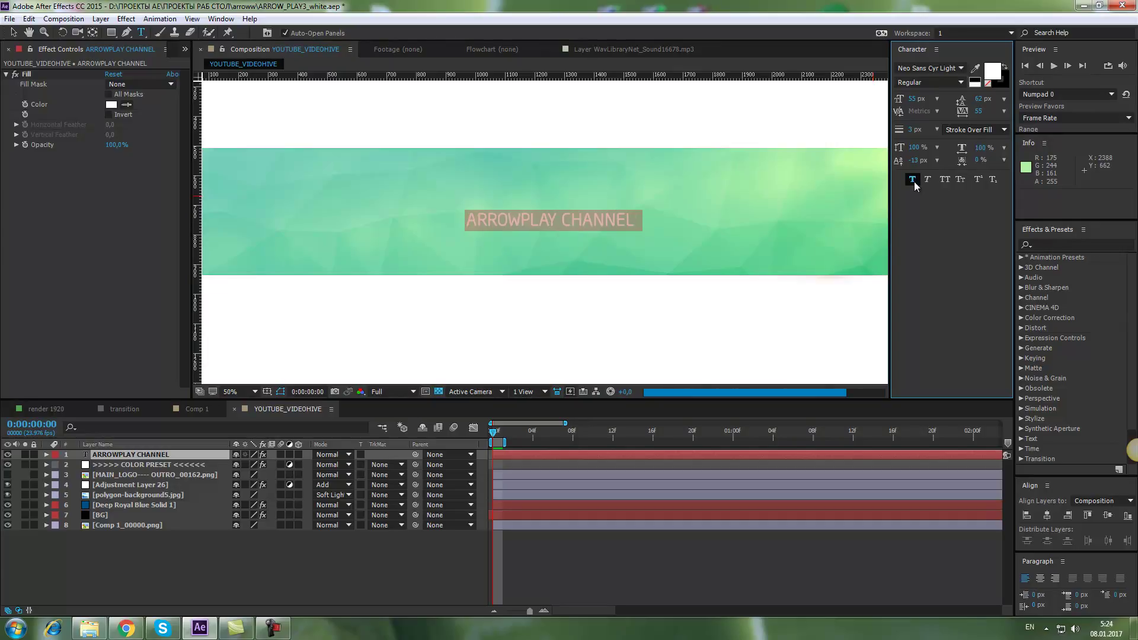
pyautogui.click(912, 179)
pyautogui.click(927, 181)
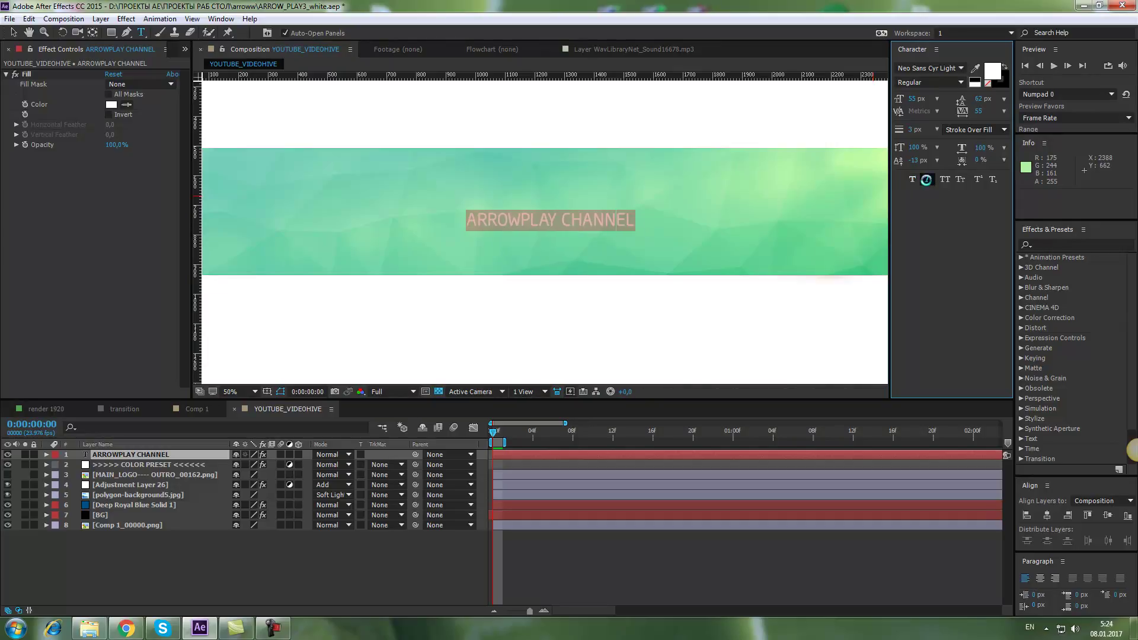
pyautogui.click(928, 180)
pyautogui.click(945, 180)
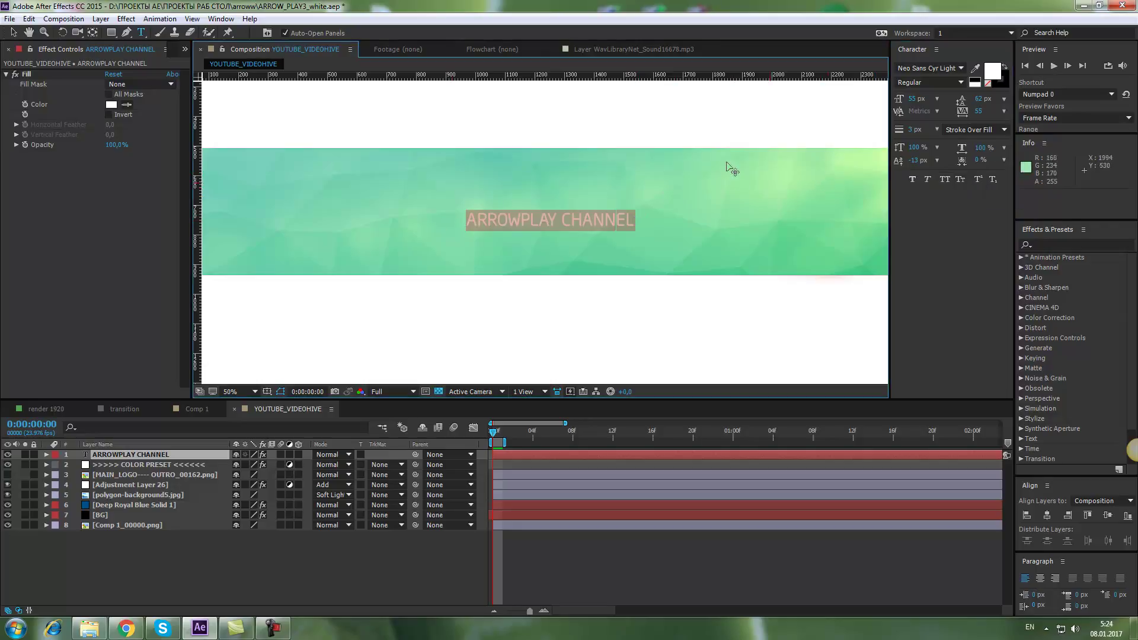
# Step: Try other fonts on the title, including Agency FB and akaDylan Open
pyautogui.click(946, 70)
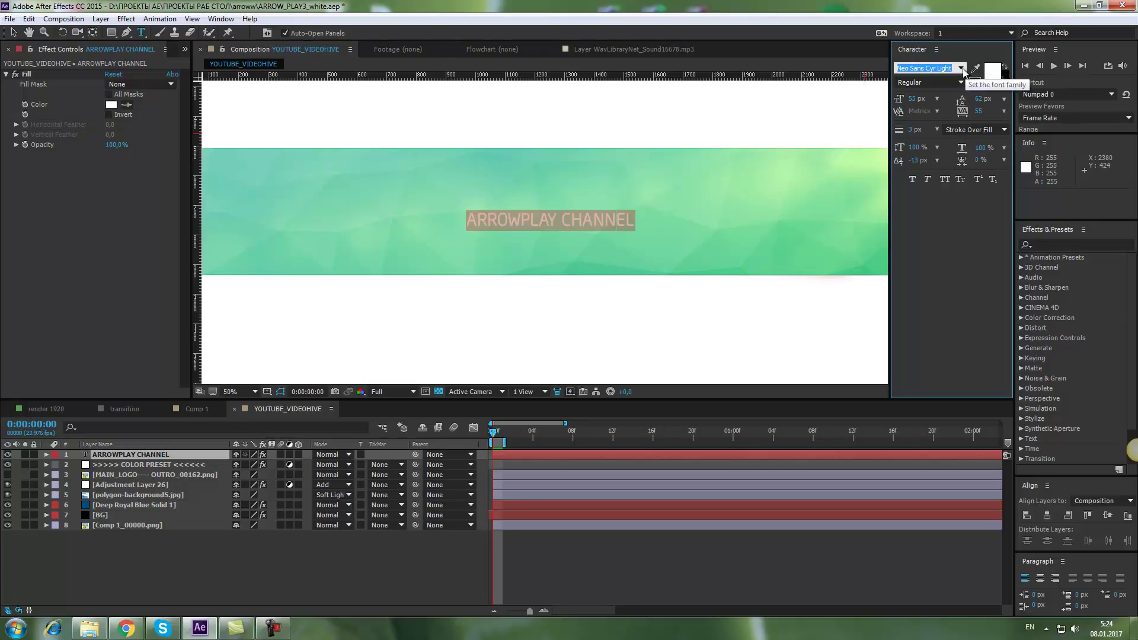
pyautogui.click(962, 69)
pyautogui.moveTo(1009, 169); pyautogui.dragTo(1010, 80)
pyautogui.click(931, 81)
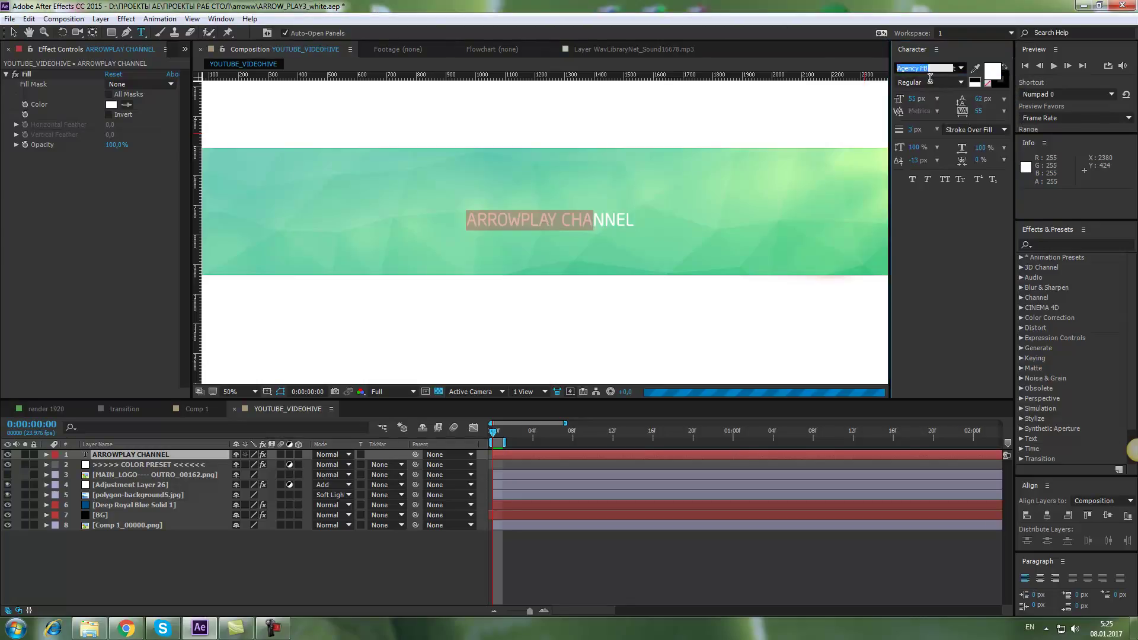
pyautogui.press('Down')
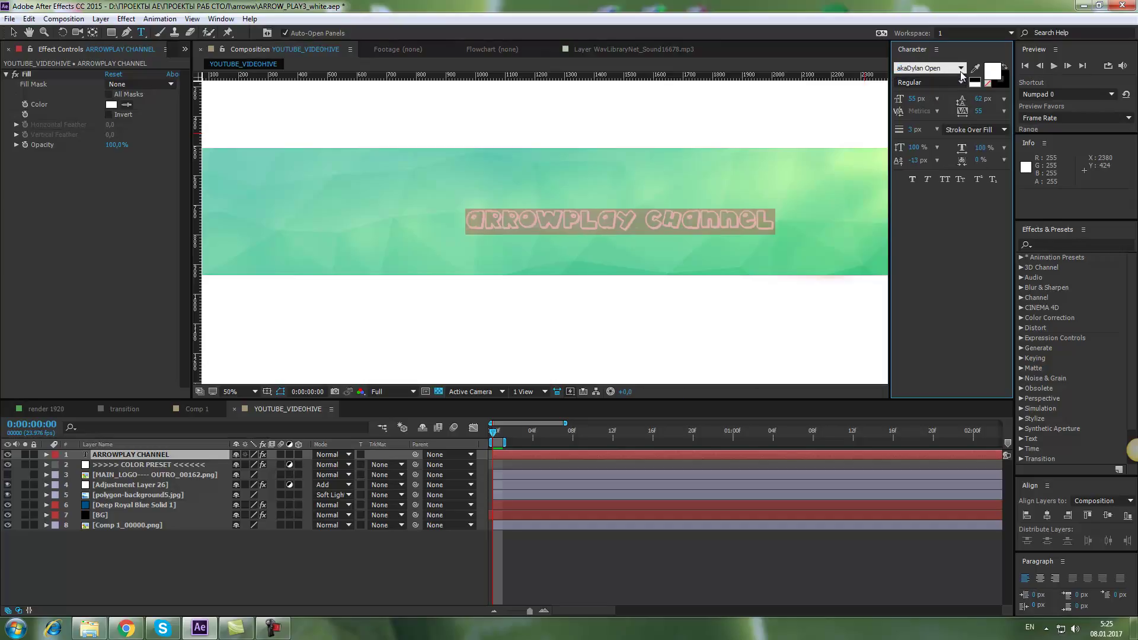
pyautogui.click(961, 68)
pyautogui.click(934, 83)
pyautogui.click(148, 464)
pyautogui.click(127, 454)
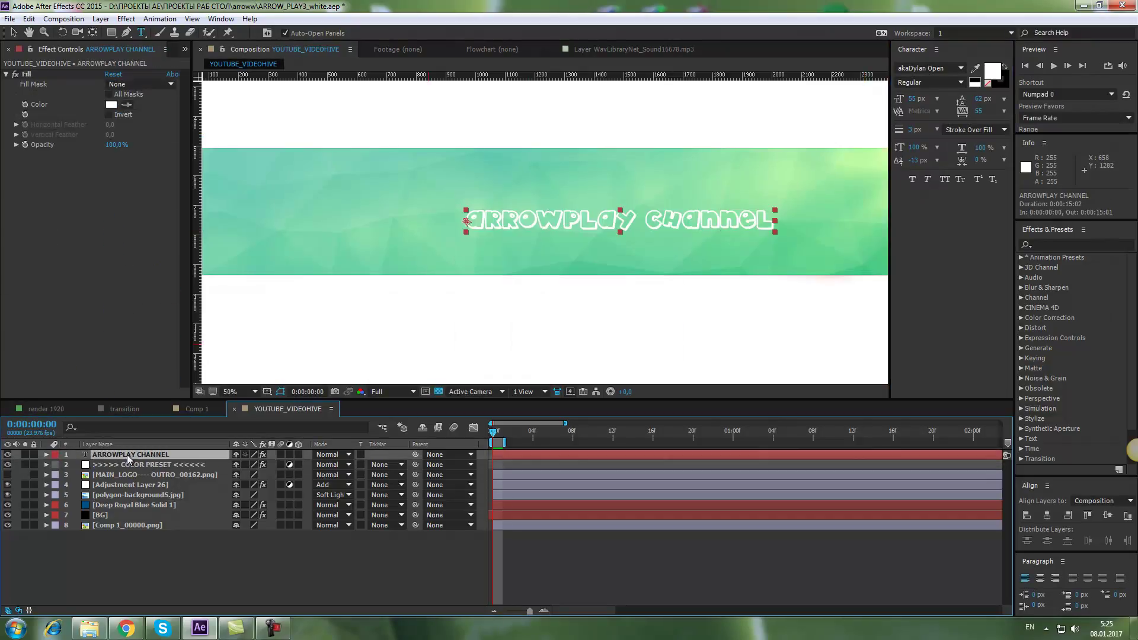
pyautogui.click(158, 555)
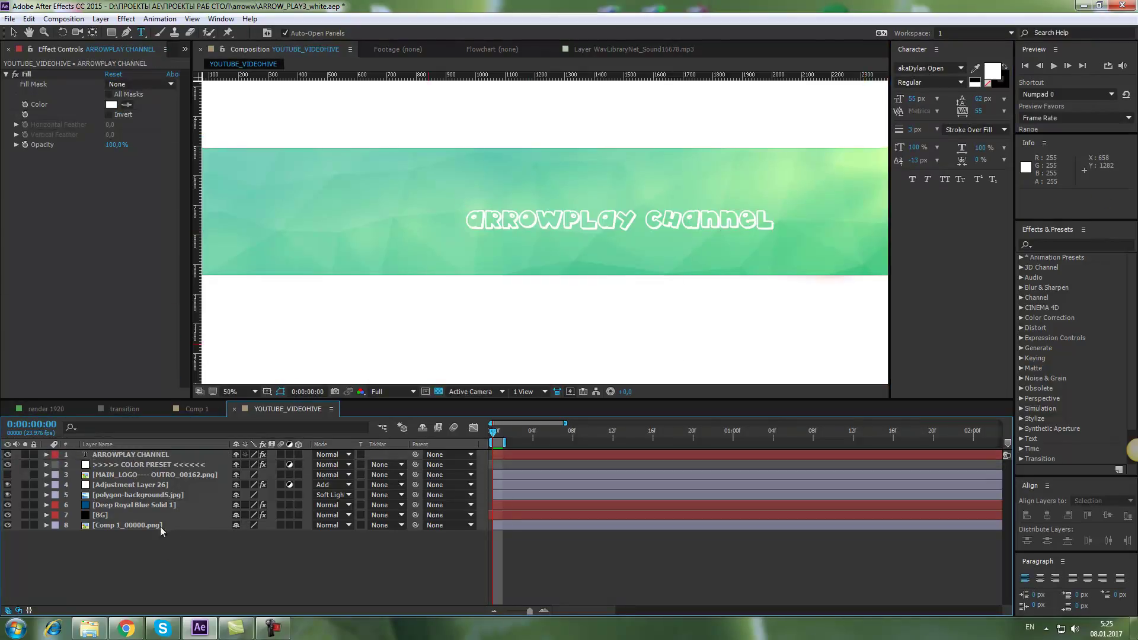
pyautogui.click(119, 455)
pyautogui.click(115, 525)
pyautogui.click(118, 551)
pyautogui.click(112, 454)
pyautogui.click(115, 464)
pyautogui.click(115, 474)
pyautogui.click(115, 564)
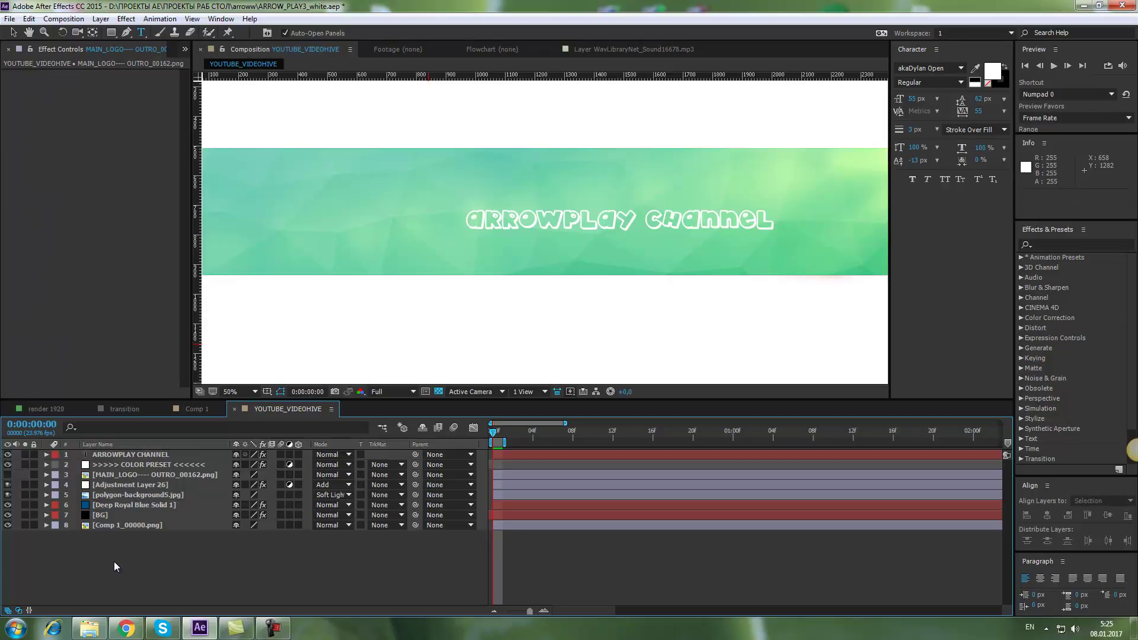
pyautogui.click(383, 448)
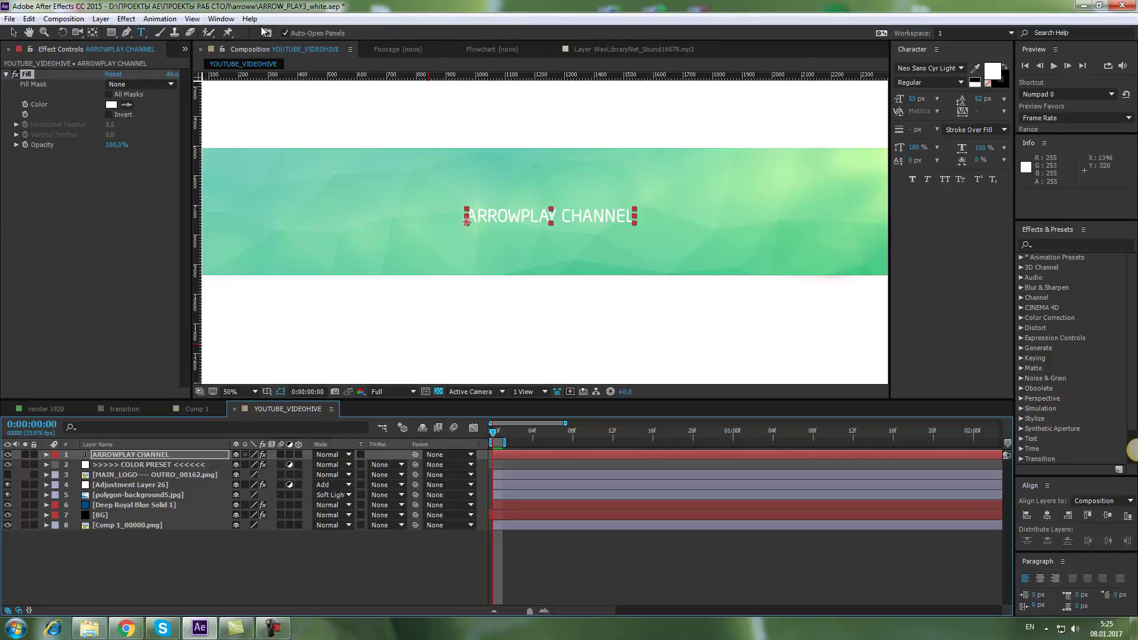
# Step: Activate the Selection tool, widen the composition viewer, and show the project's file list at a slightly narrower width
pyautogui.click(13, 33)
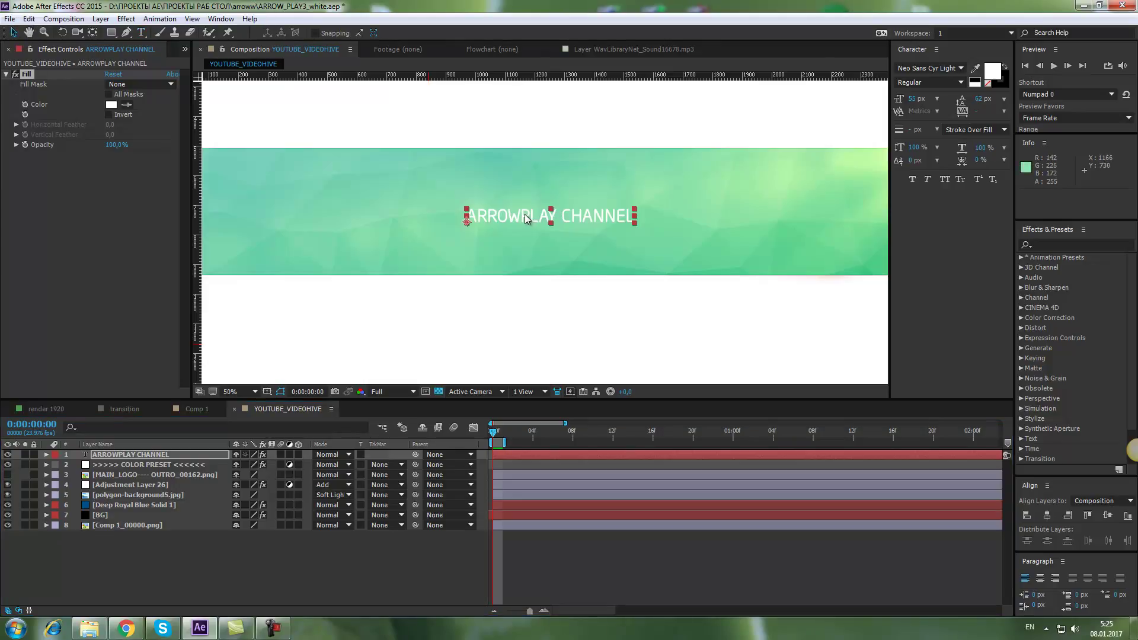
pyautogui.moveTo(890, 216); pyautogui.dragTo(990, 210)
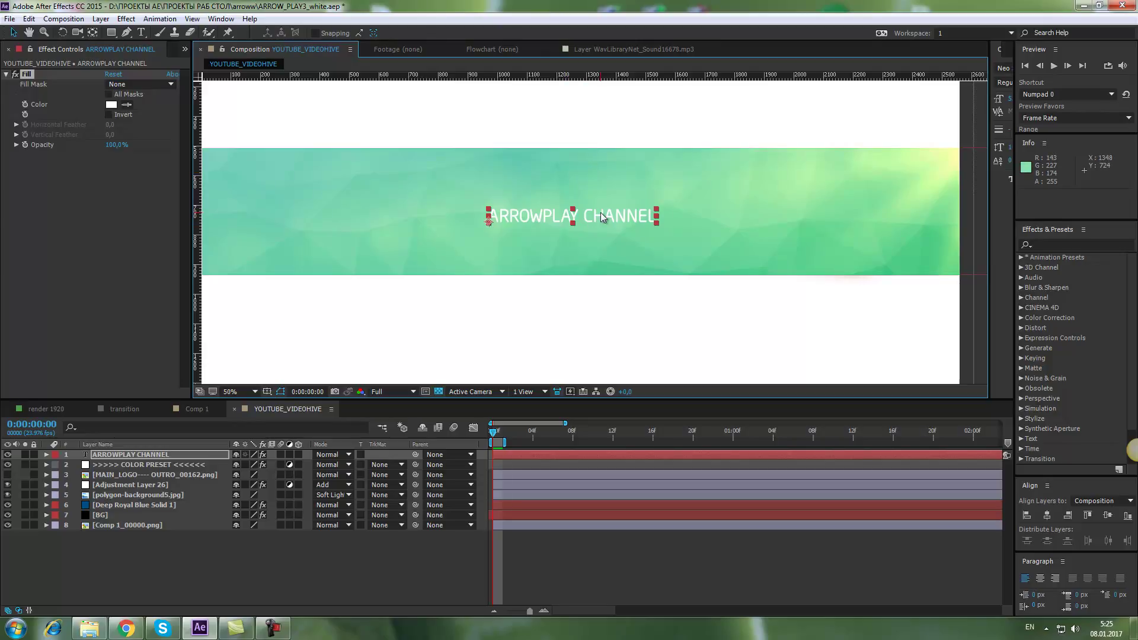
pyautogui.click(186, 49)
pyautogui.click(198, 59)
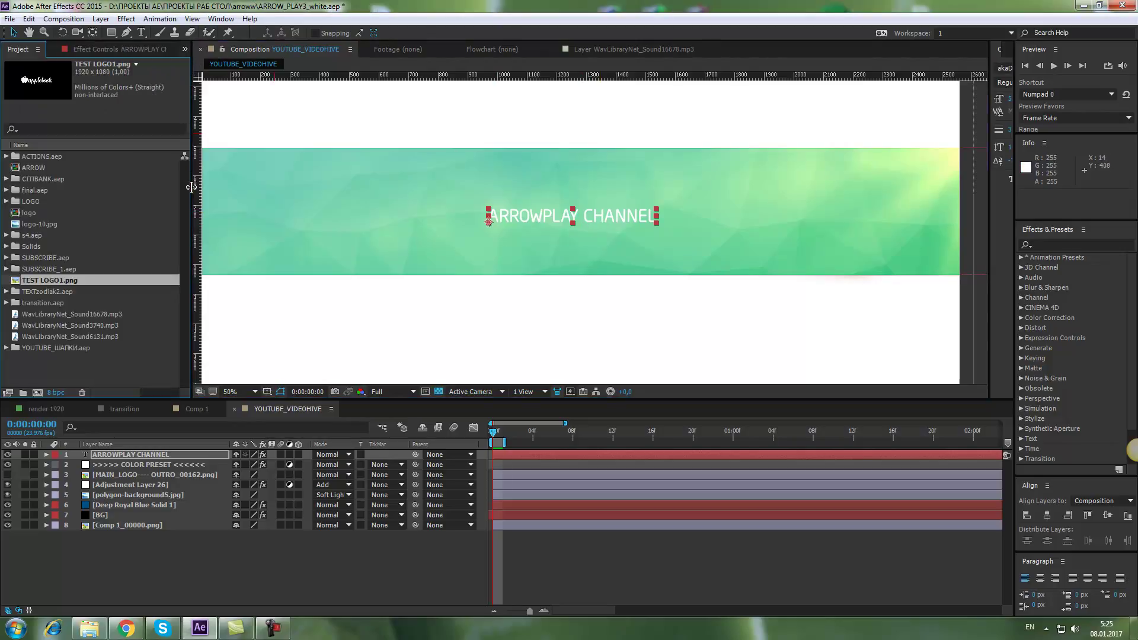
pyautogui.moveTo(189, 186)
pyautogui.mouseDown()
pyautogui.moveTo(155, 185)
pyautogui.moveTo(178, 189)
pyautogui.mouseUp()
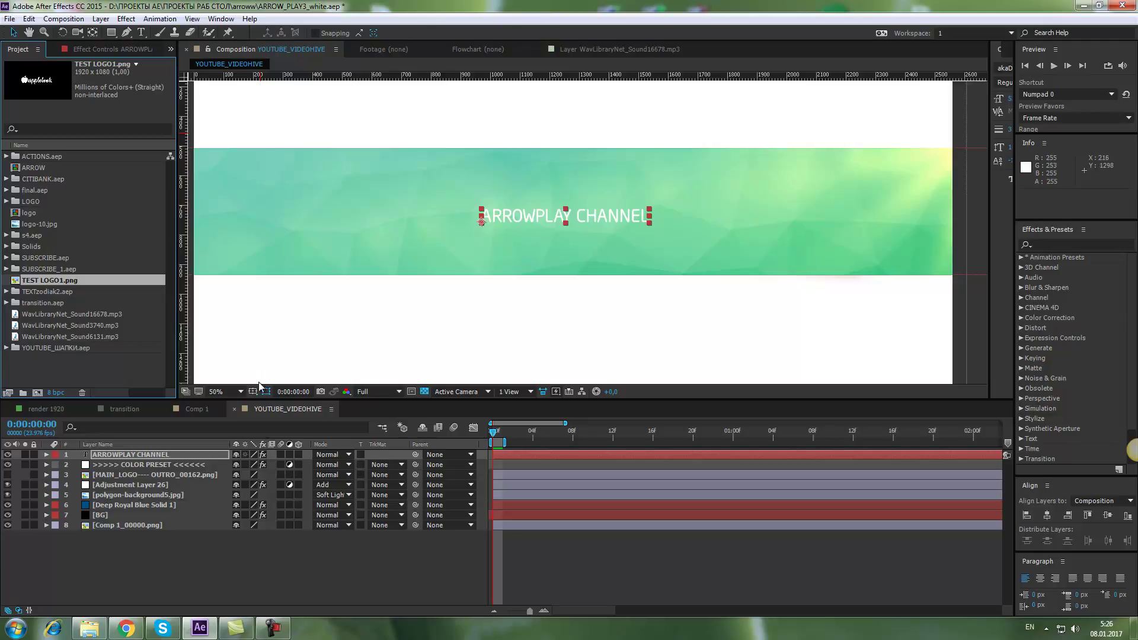
# Step: Turn off the transparency grid and the rulers in the composition viewer and clear the selection in the project's file list
pyautogui.click(425, 394)
pyautogui.click(254, 393)
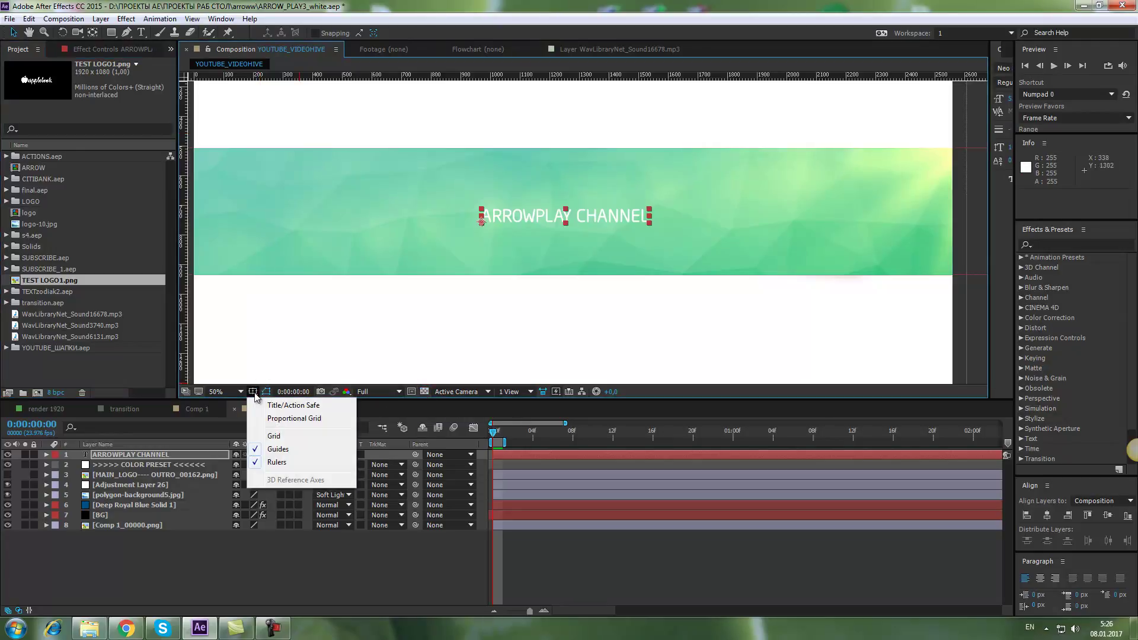
pyautogui.click(283, 463)
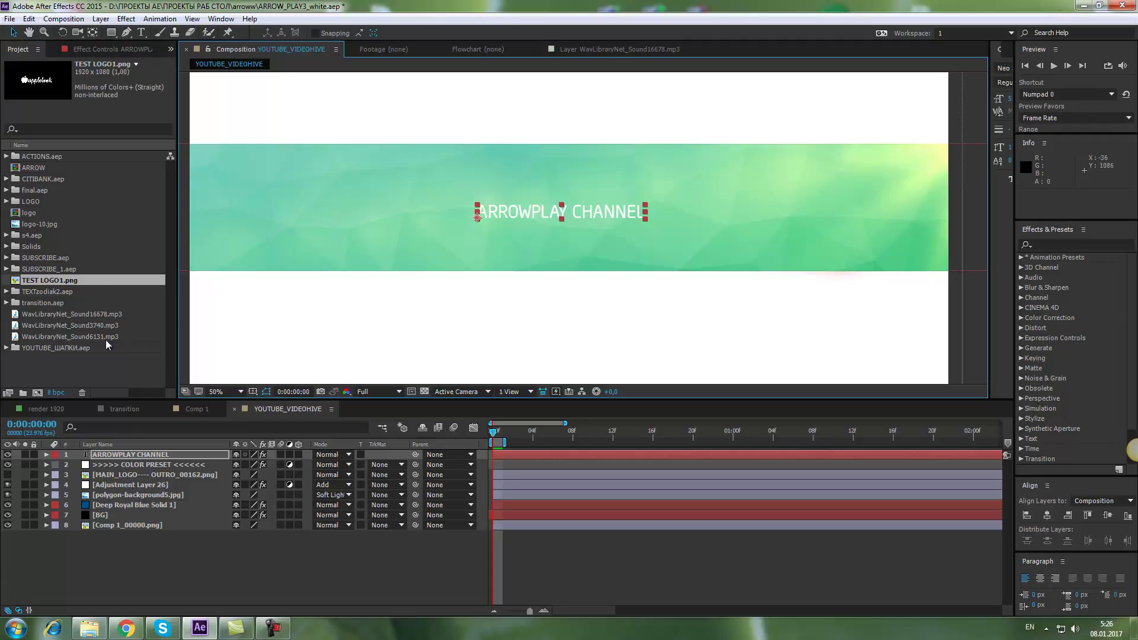
pyautogui.click(79, 358)
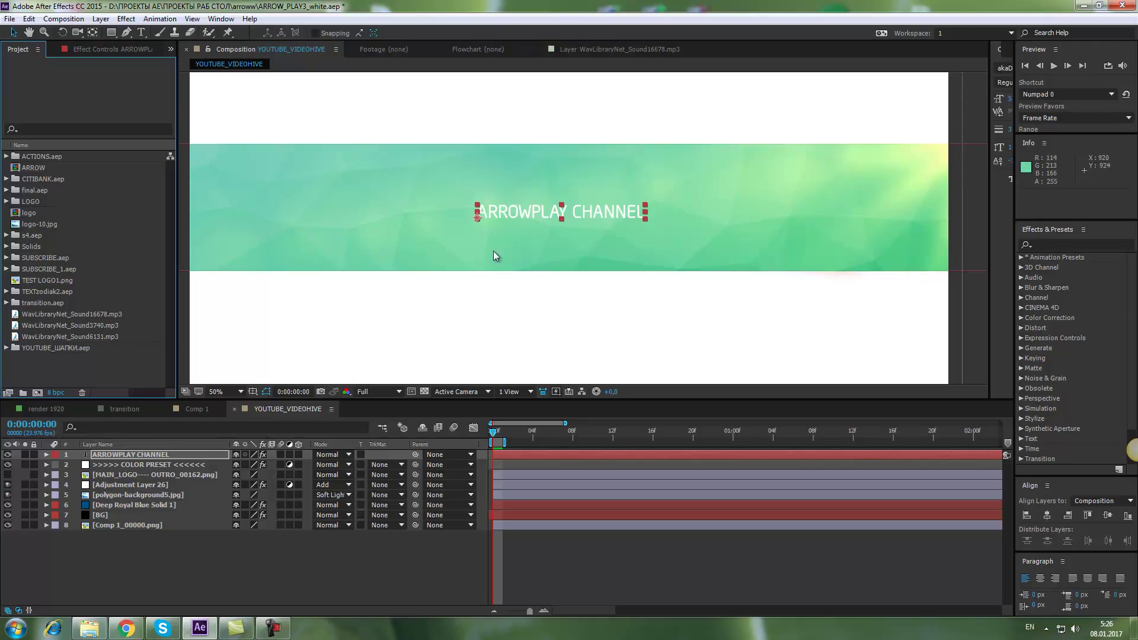
# Step: Hide the ARROWPLAY CHANNEL text layer in the banner composition
pyautogui.click(7, 455)
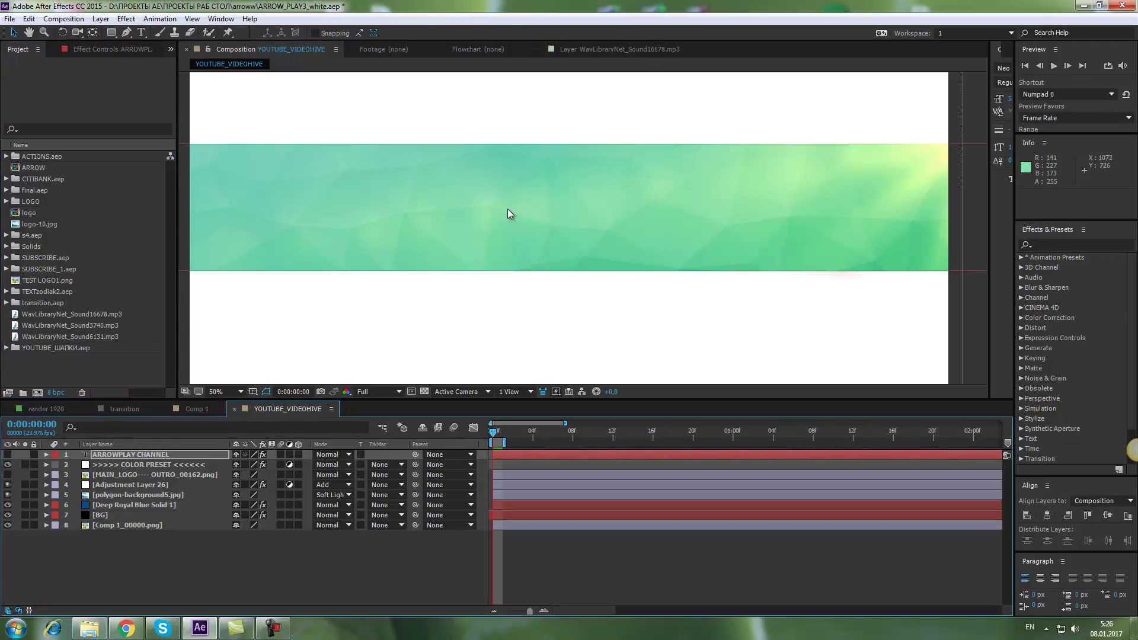
pyautogui.press(',')
pyautogui.press('.')
pyautogui.press(',')
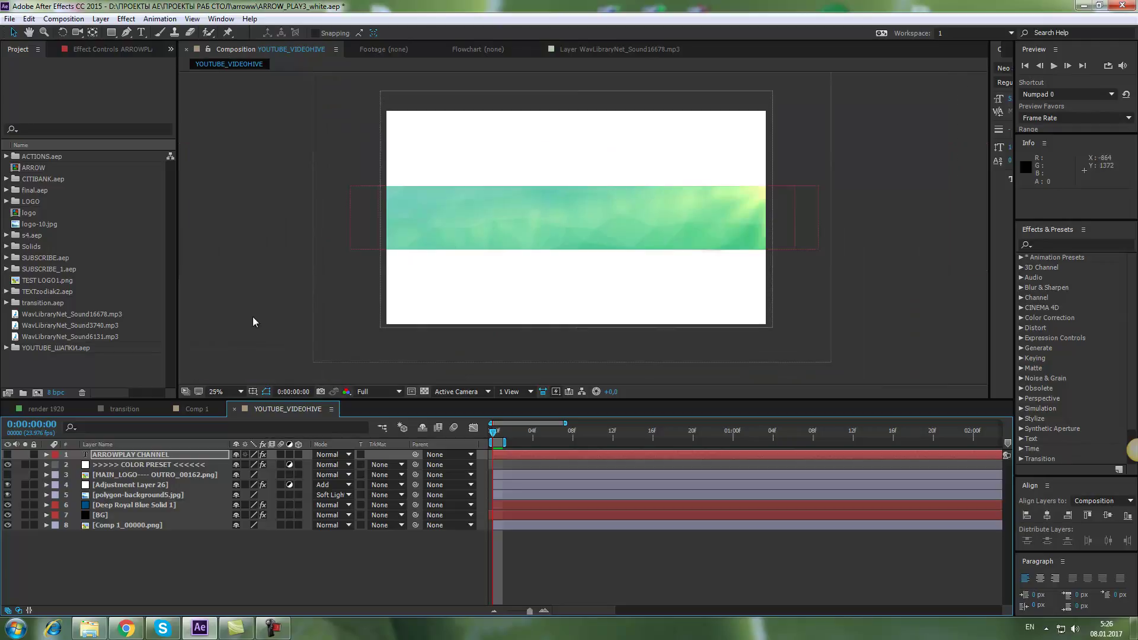
# Step: Switch to Chrome, open a new tab, and search Google for pictures matching "сердце png"
pyautogui.click(126, 628)
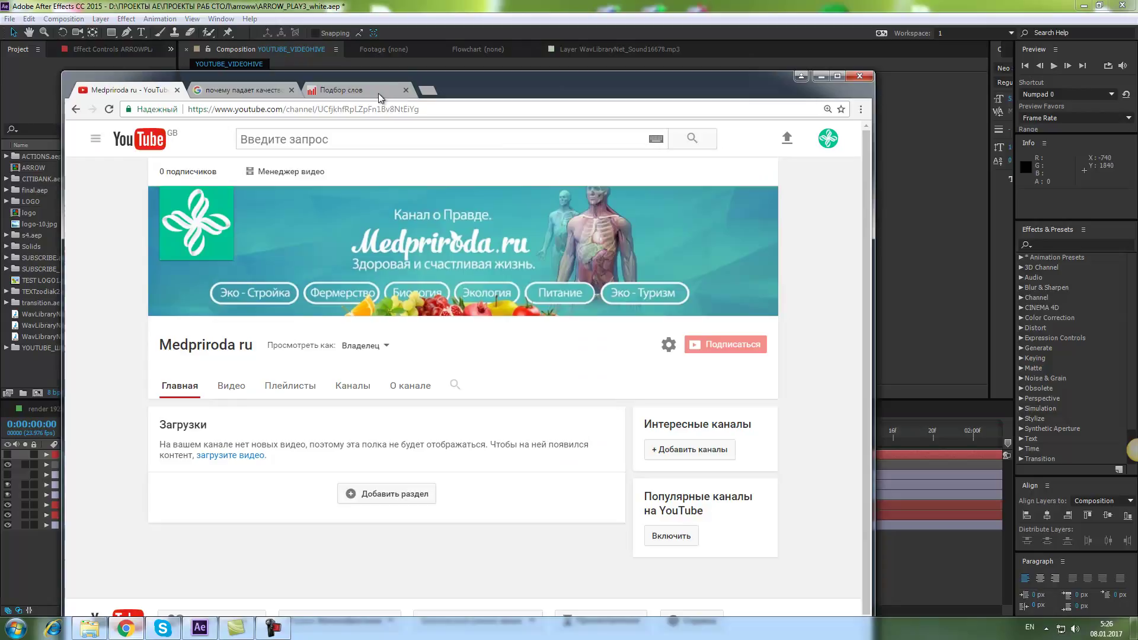
pyautogui.click(425, 91)
pyautogui.click(329, 325)
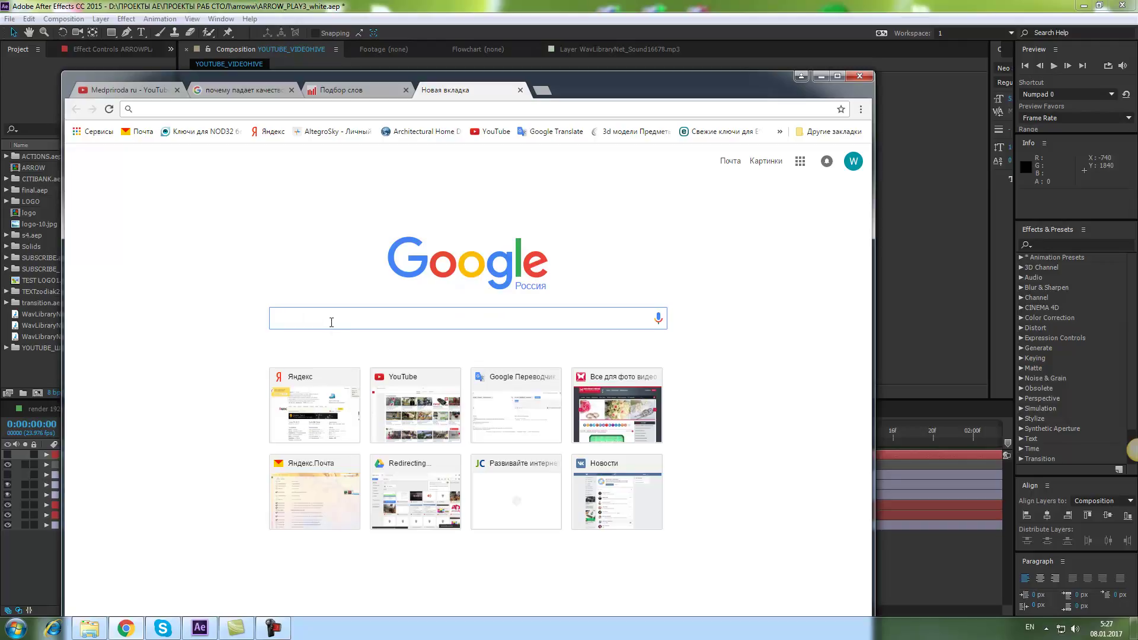
pyautogui.write('c')
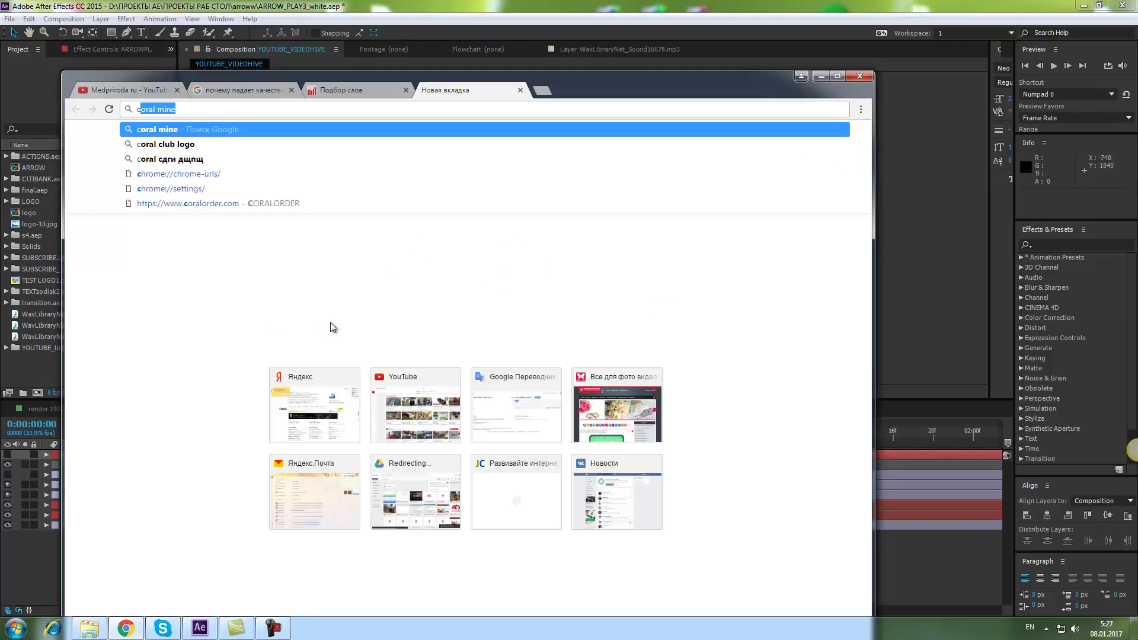
pyautogui.write('thlwt')
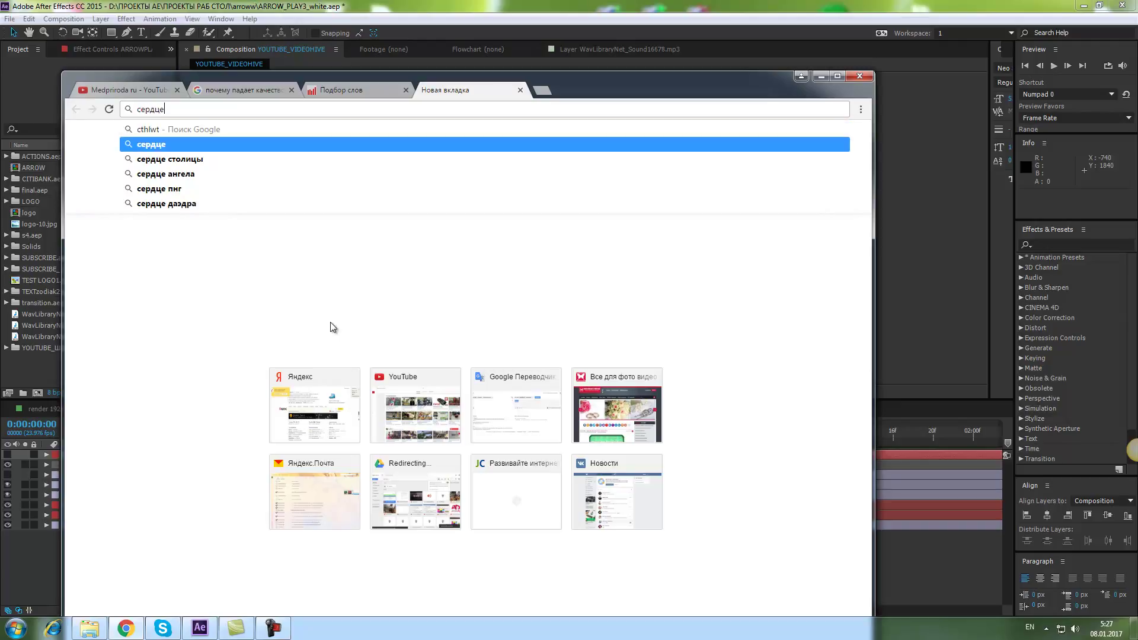
pyautogui.write(' png')
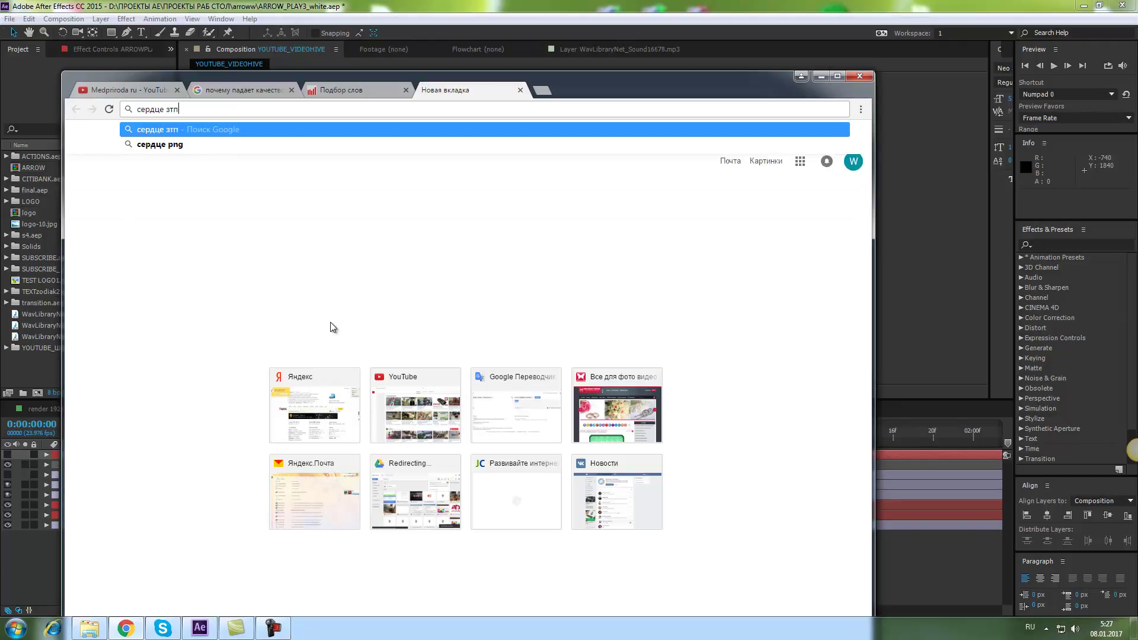
pyautogui.press('Return')
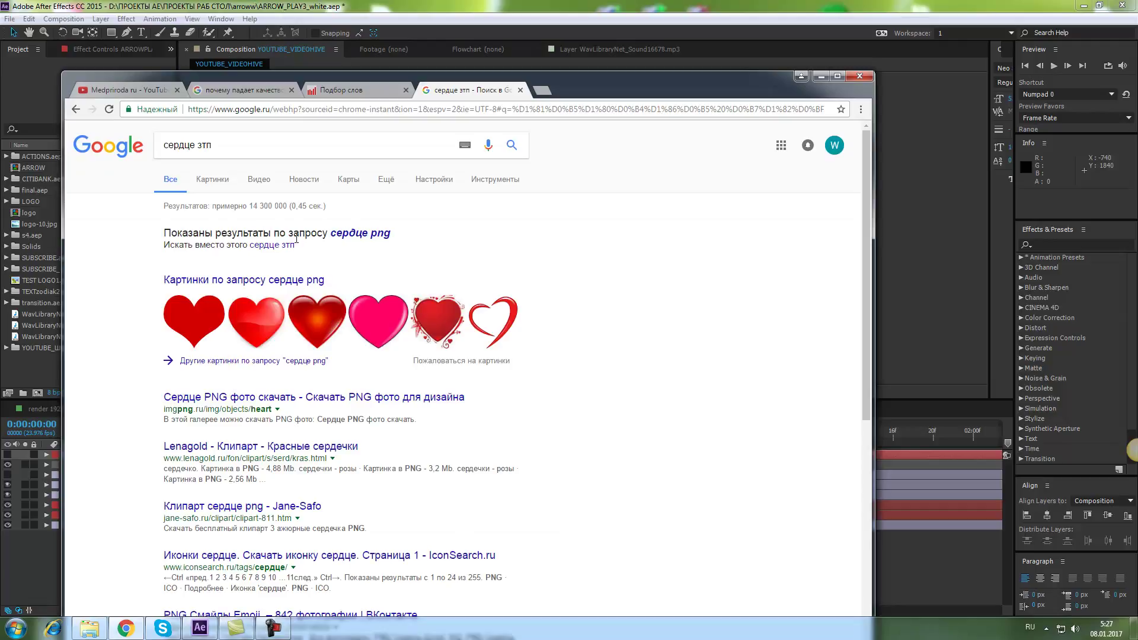
pyautogui.click(212, 179)
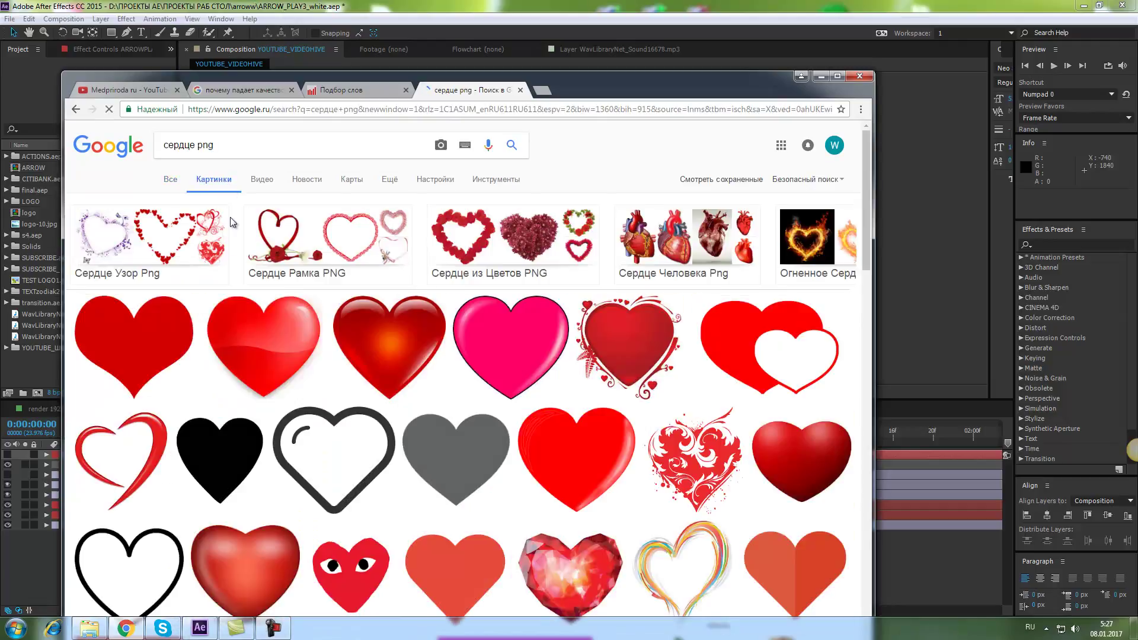
# Step: Open the glossy red heart with the orange centre from the image results and save the picture to the desktop
pyautogui.moveTo(589, 70); pyautogui.dragTo(837, 24)
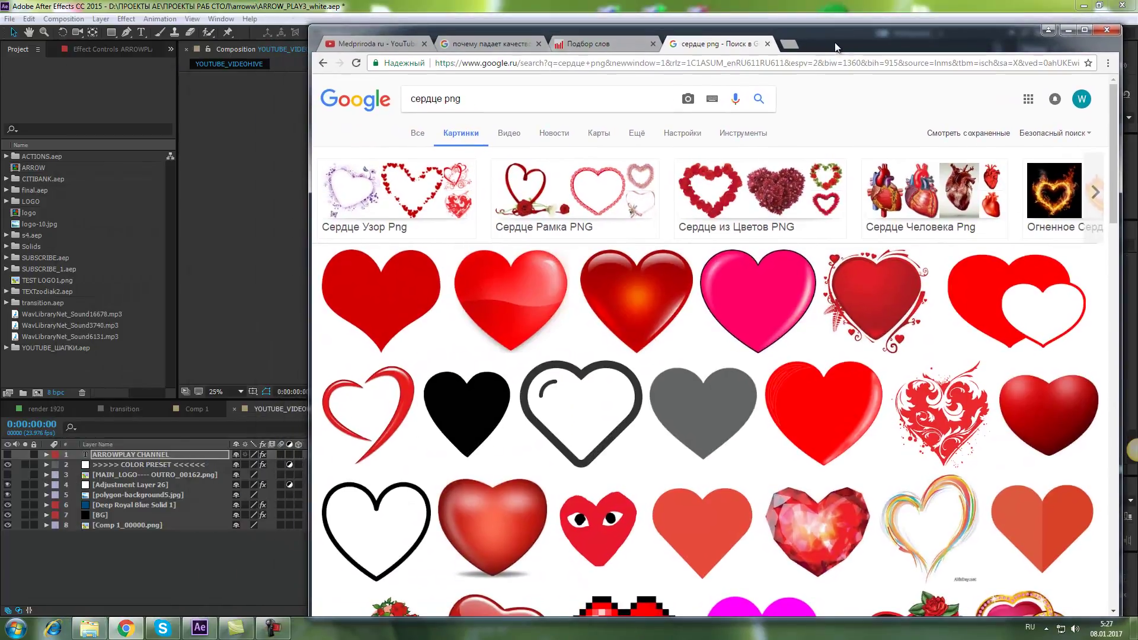
pyautogui.click(644, 299)
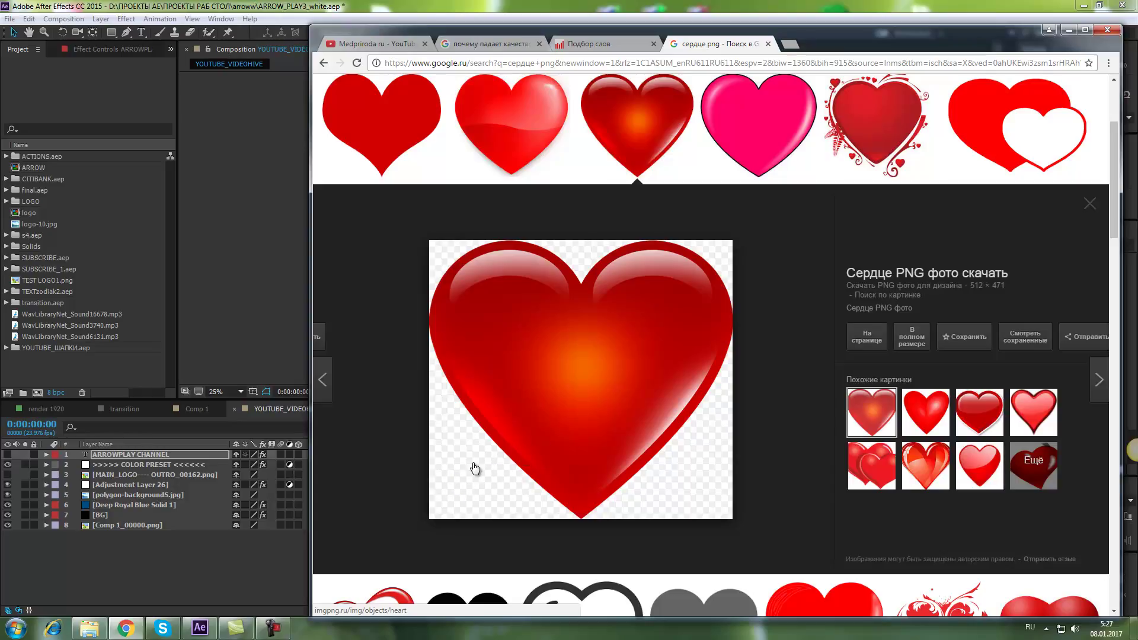
pyautogui.click(1083, 5)
pyautogui.moveTo(586, 273); pyautogui.dragTo(142, 471)
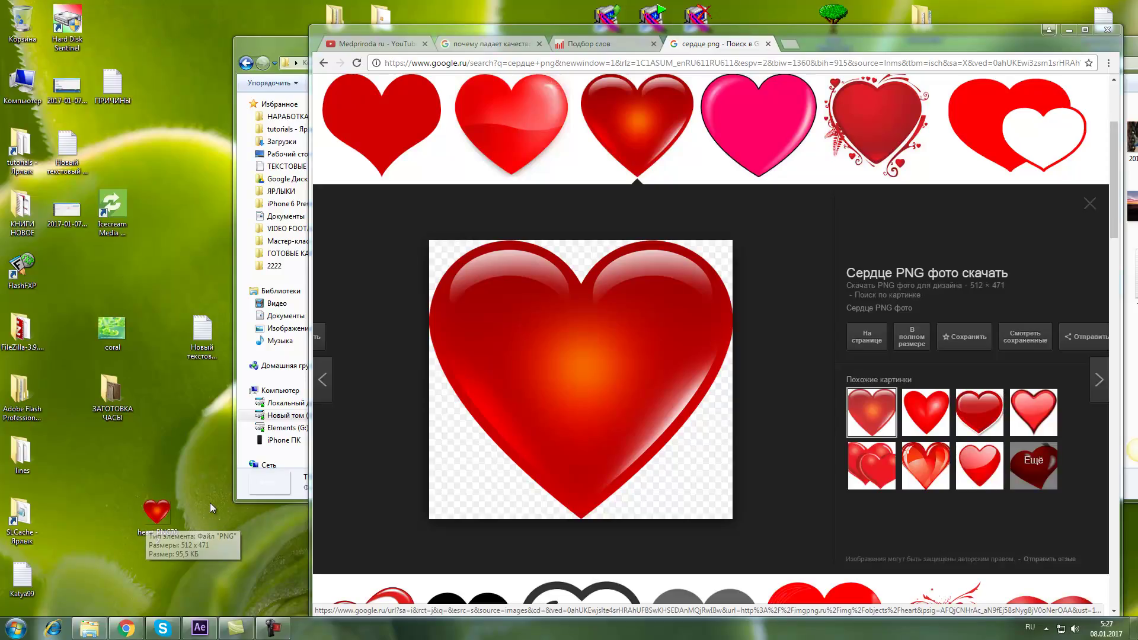
pyautogui.click(1069, 31)
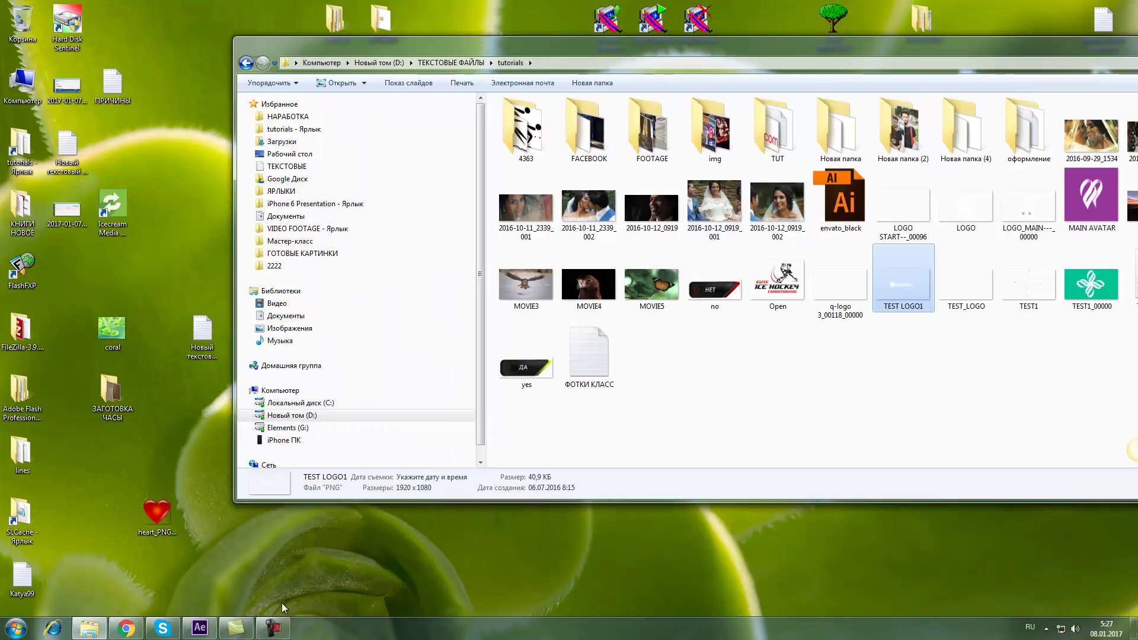
# Step: Switch to After Effects, import heart_PNG702.png from the desktop, and add it as the top layer of the YOUTUBE_VIDEOHIVE composition
pyautogui.click(199, 627)
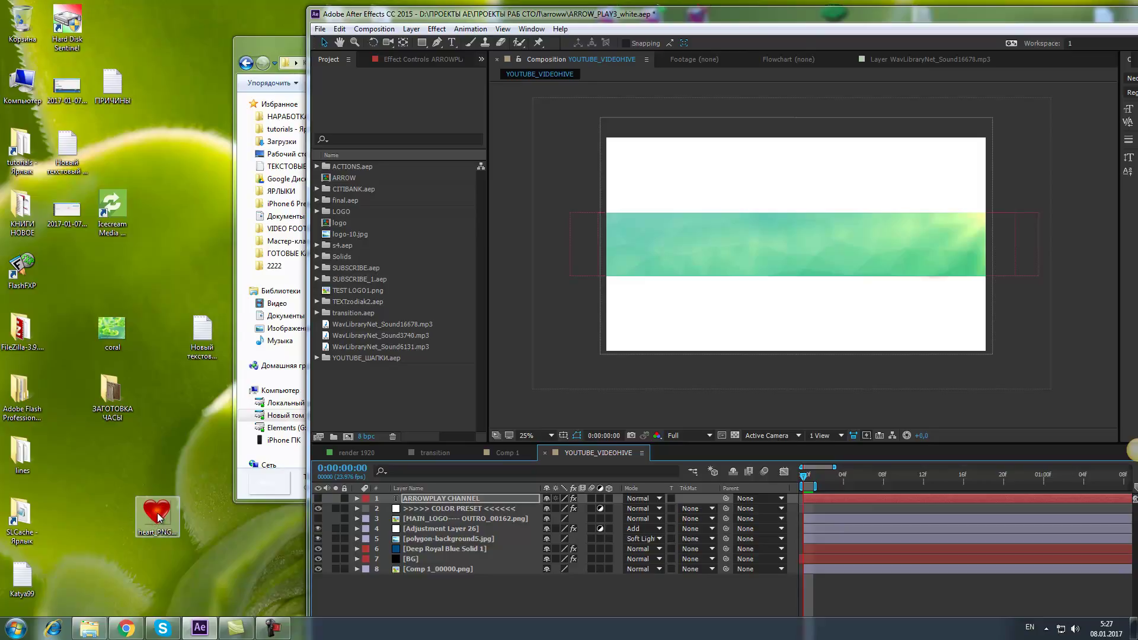
pyautogui.moveTo(157, 520); pyautogui.dragTo(370, 385)
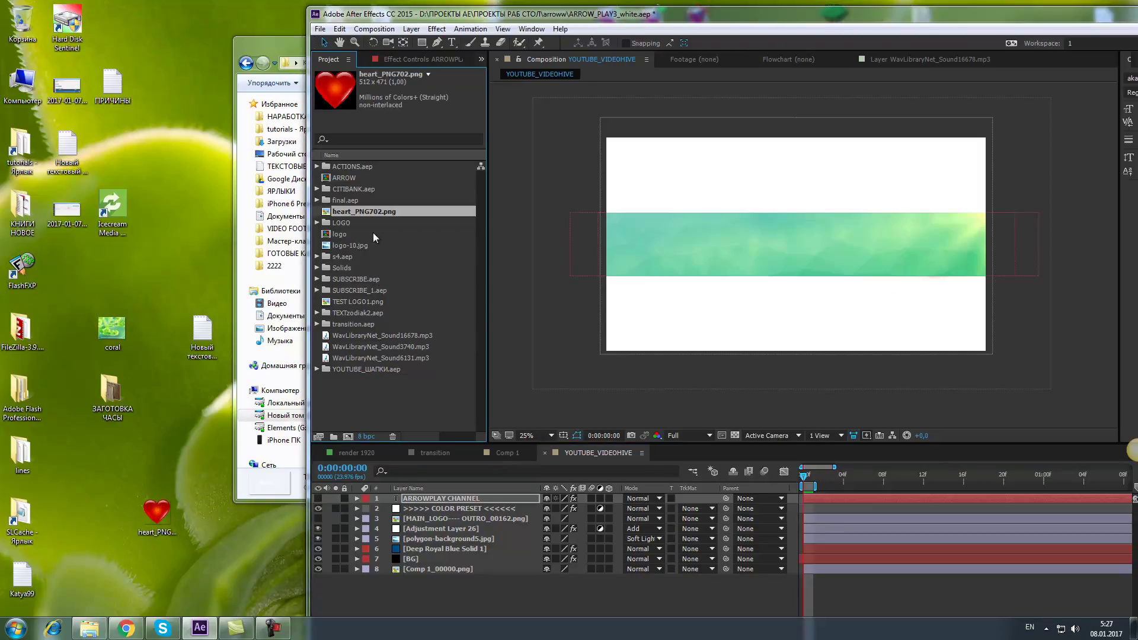
pyautogui.moveTo(373, 217); pyautogui.dragTo(406, 501)
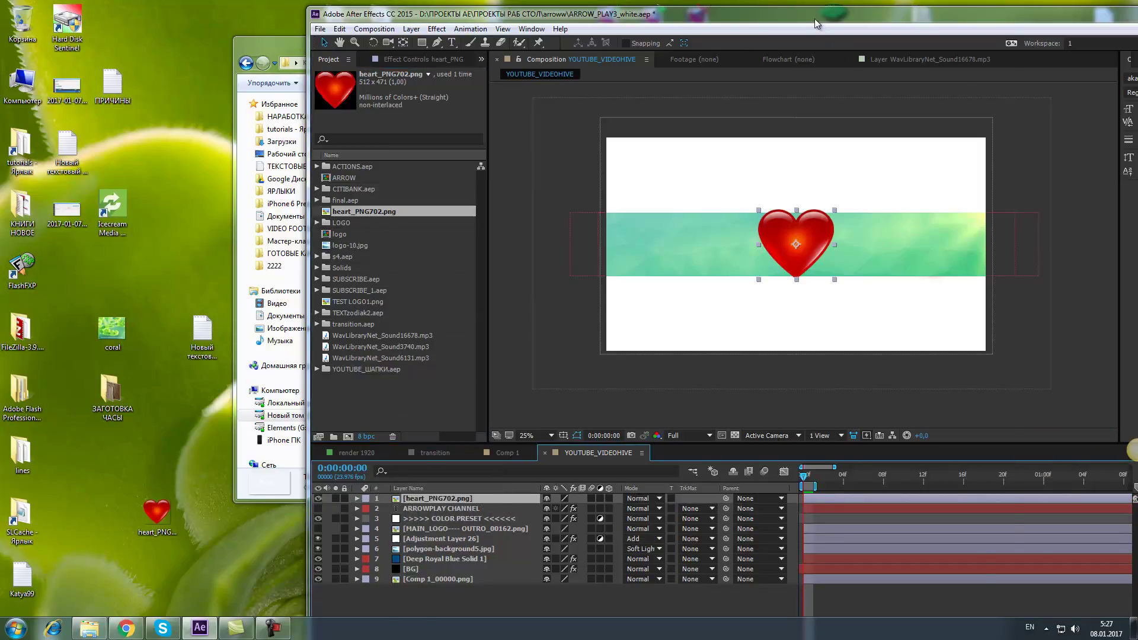
pyautogui.doubleClick(814, 18)
pyautogui.press('.')
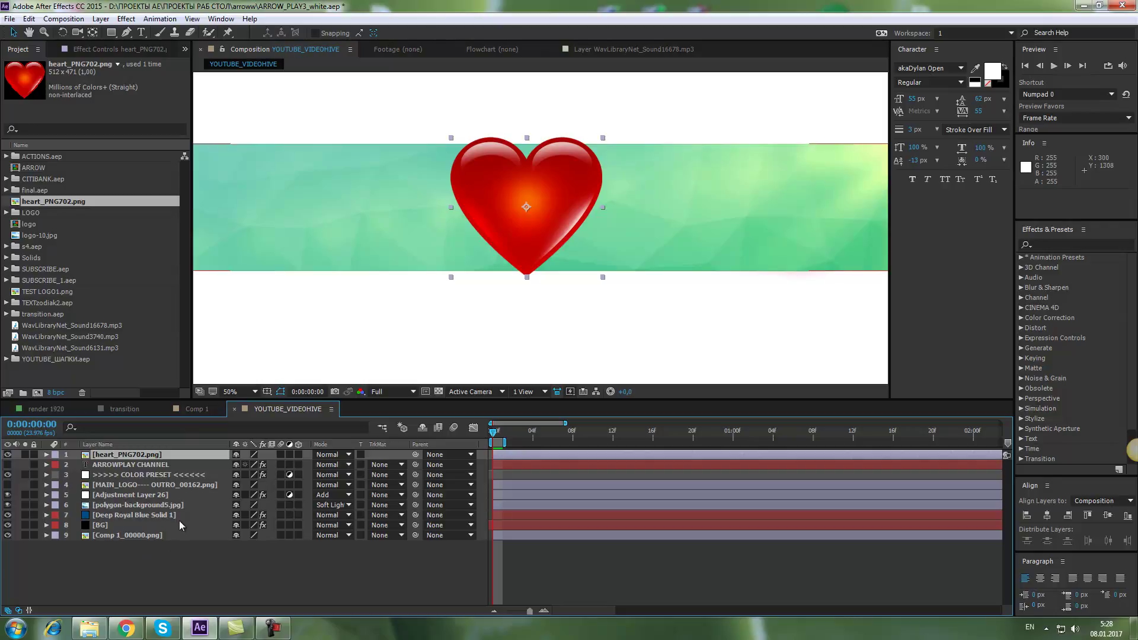
# Step: Switch to Chrome and compare the previews of several heart pictures, checking which ones have a transparent checkered background and which a white one
pyautogui.moveTo(126, 627)
pyautogui.click(284, 536)
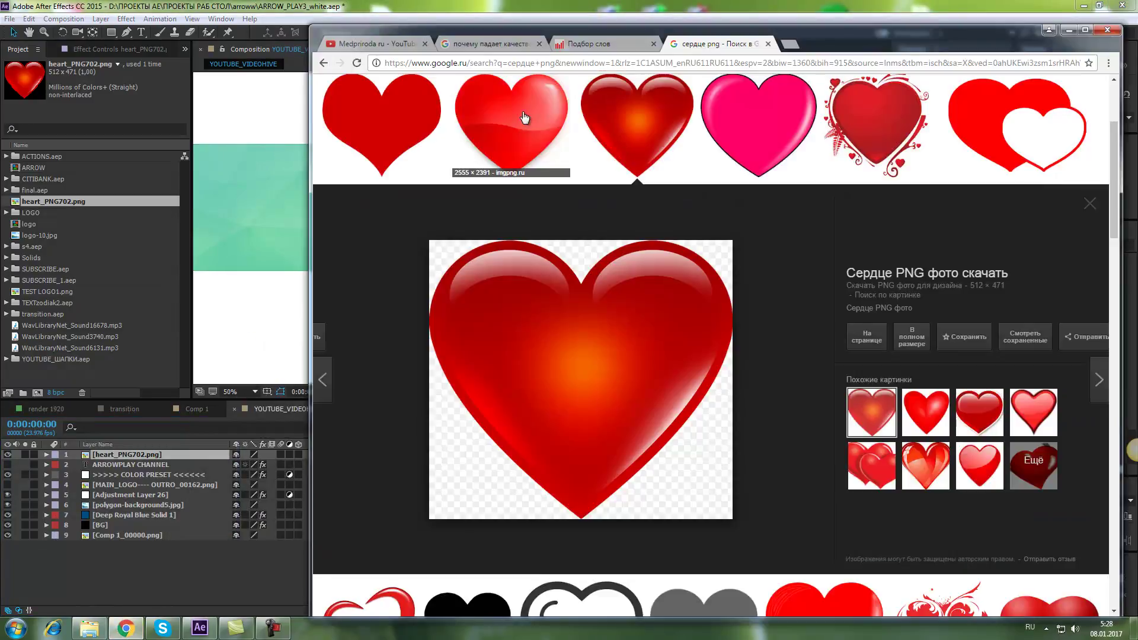
pyautogui.click(504, 116)
pyautogui.click(725, 123)
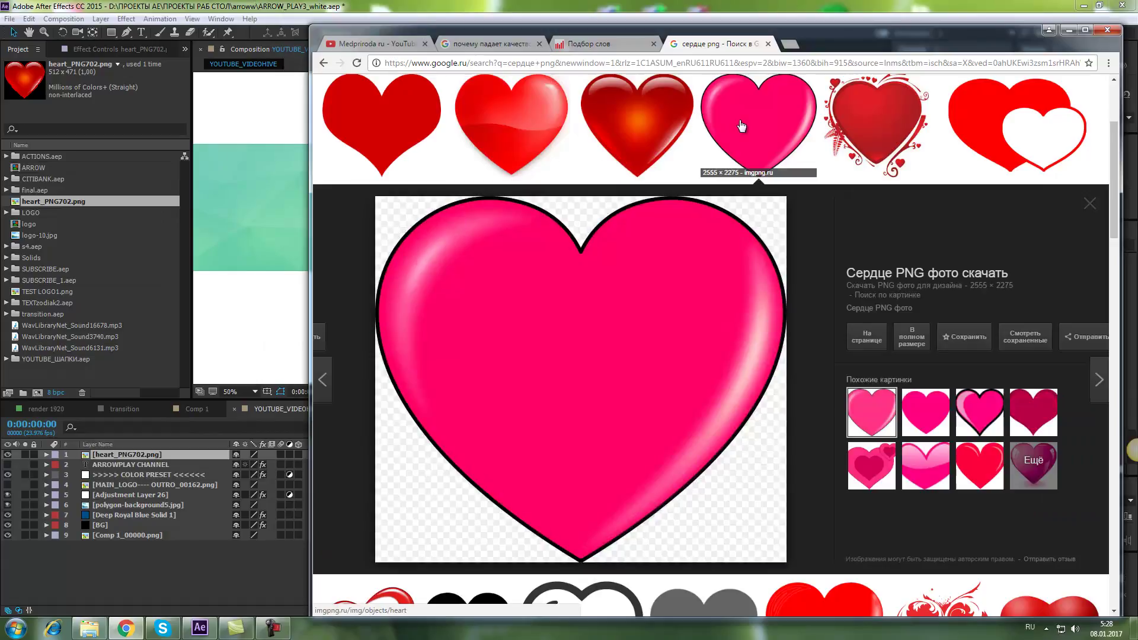
pyautogui.click(876, 118)
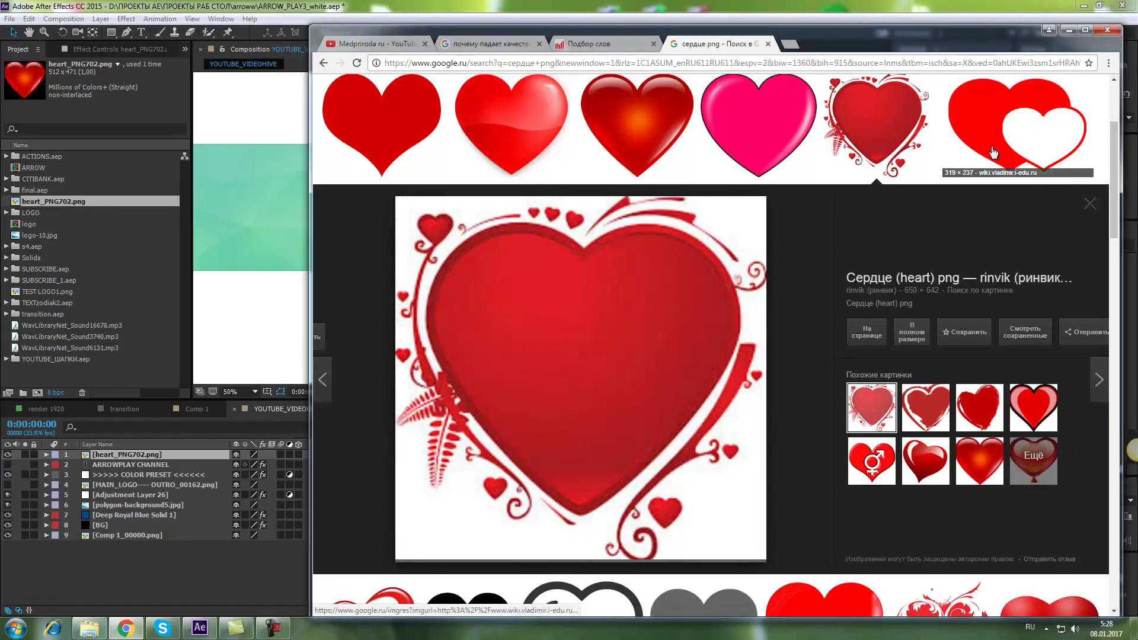
pyautogui.click(1016, 126)
pyautogui.scroll(-5, 894, 284)
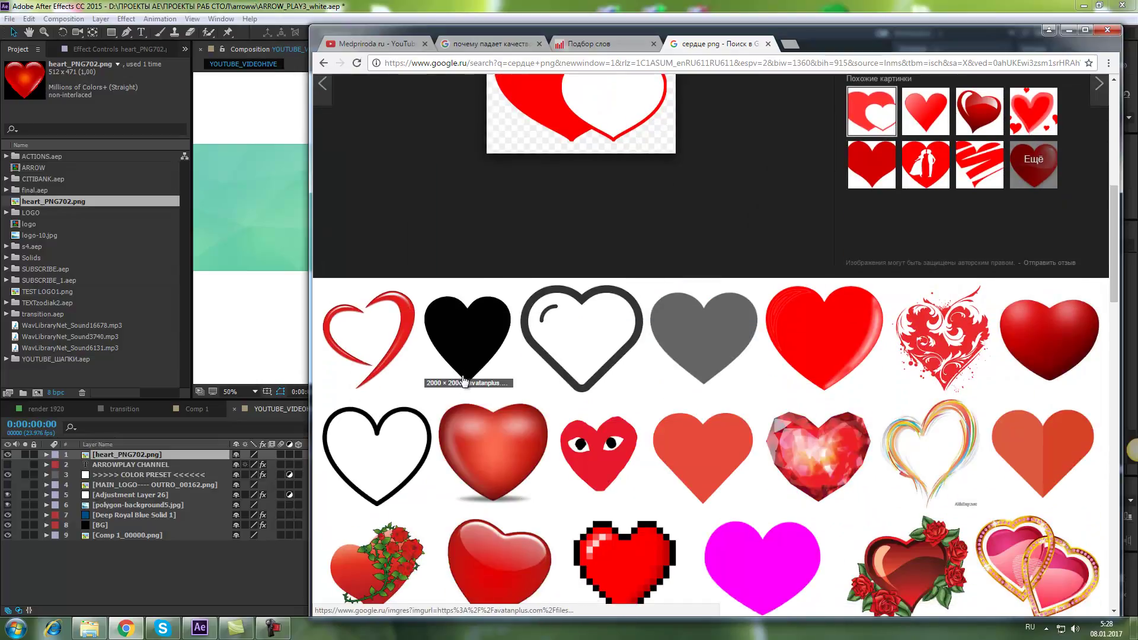
pyautogui.click(376, 339)
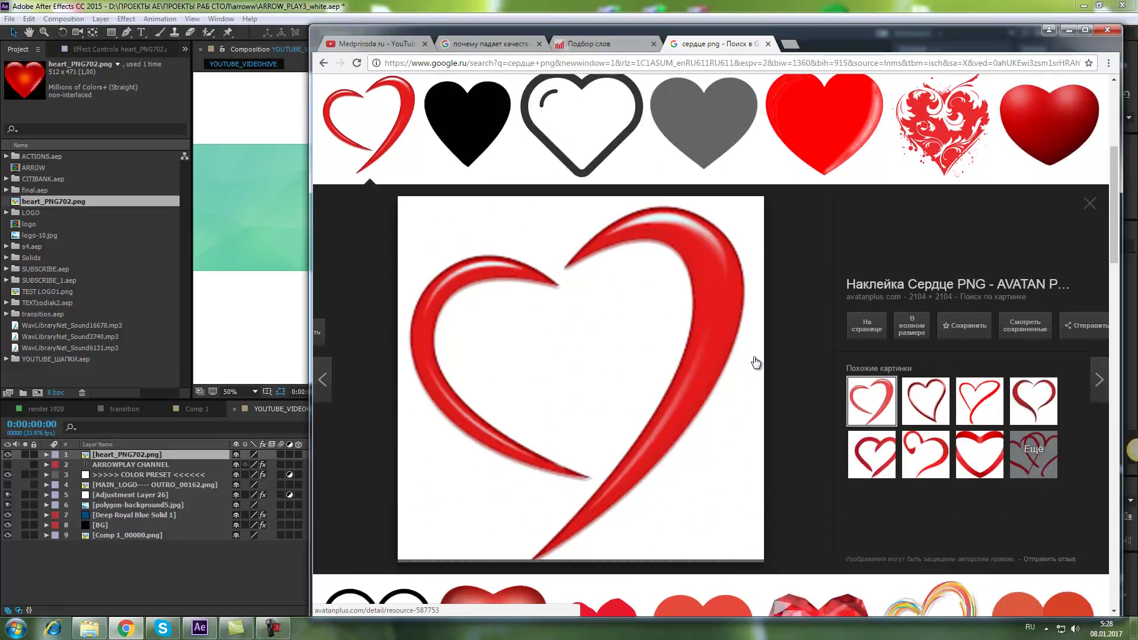
pyautogui.click(495, 138)
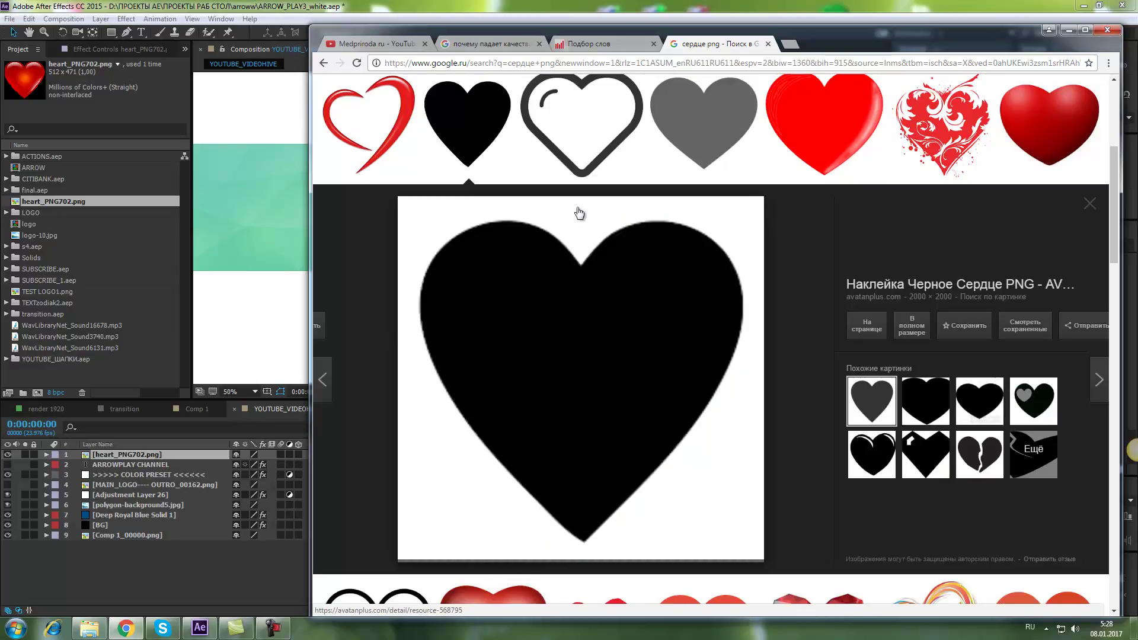
pyautogui.click(581, 125)
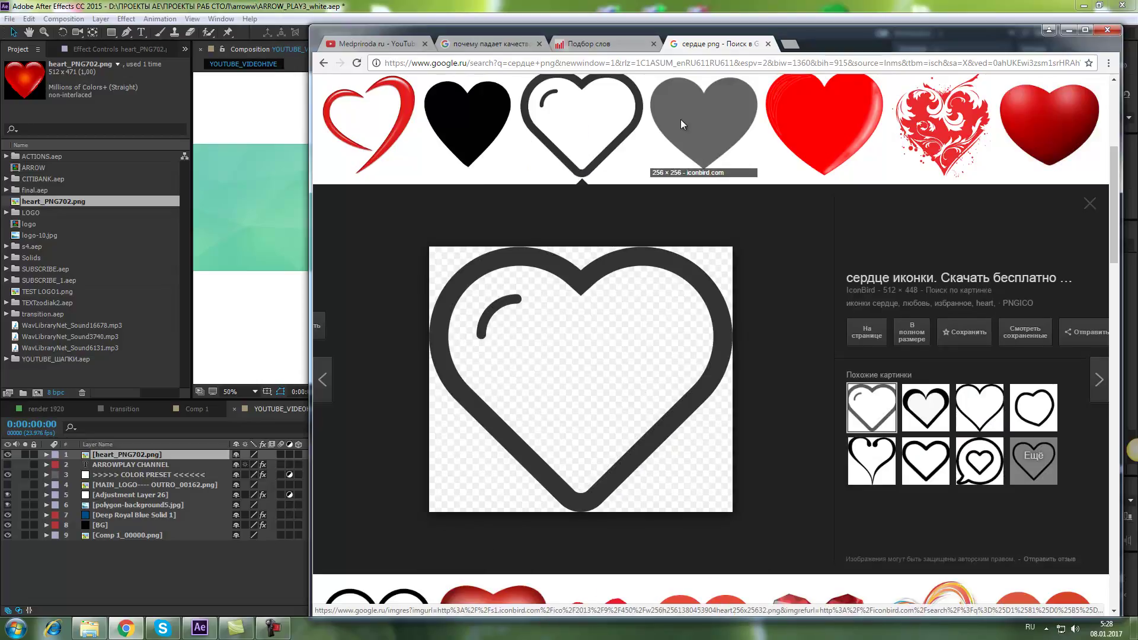
pyautogui.click(684, 126)
pyautogui.click(608, 125)
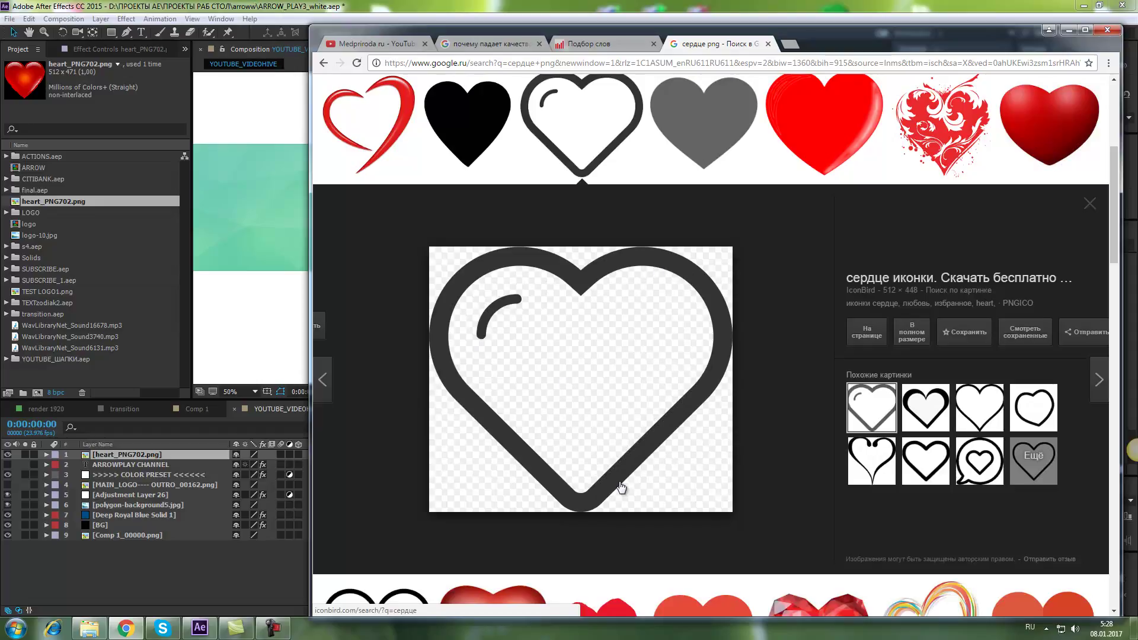
pyautogui.click(849, 145)
pyautogui.scroll(5, 652, 237)
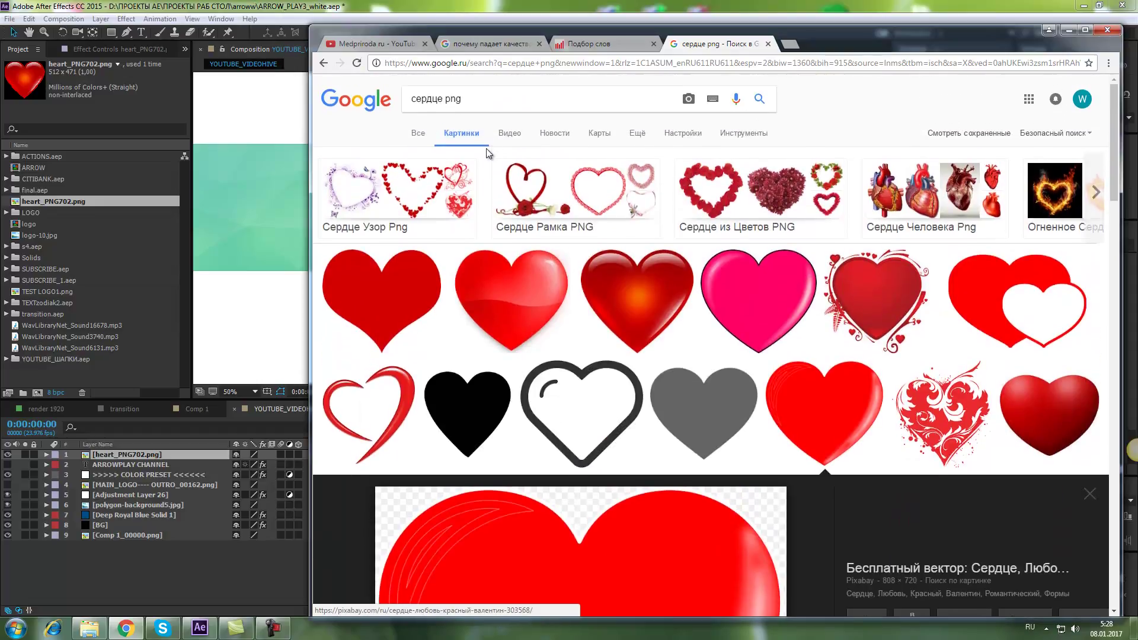
# Step: Shorten the image query to "сердце", open the pink brush-stroke heart outline, and save the picture to the desktop
pyautogui.click(449, 99)
pyautogui.doubleClick(448, 99)
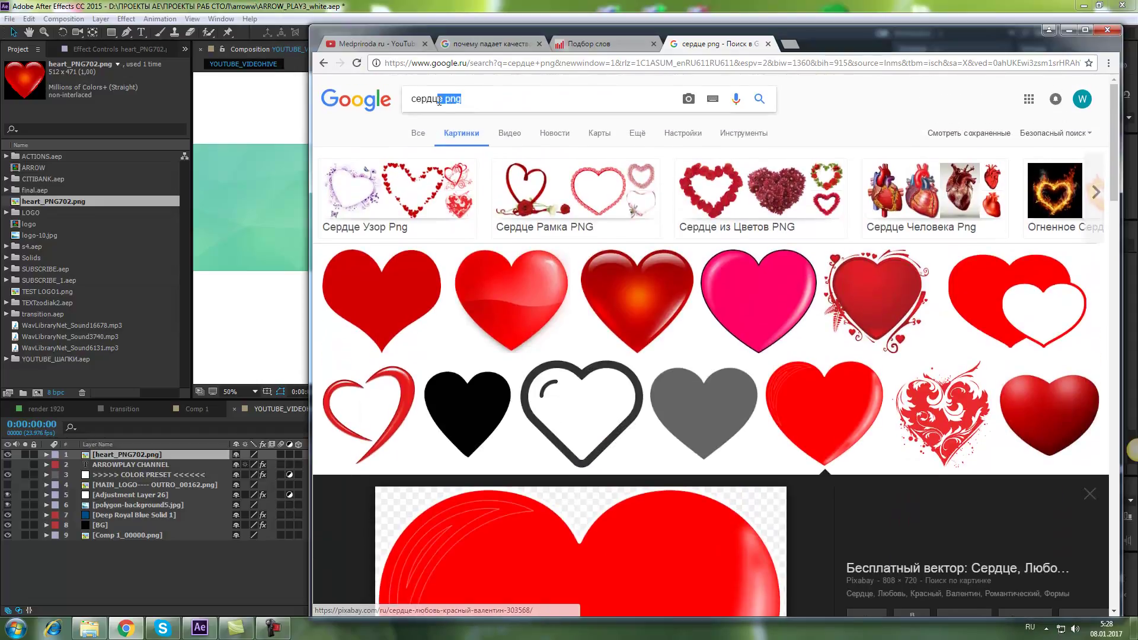
pyautogui.press('BackSpace')
pyautogui.press('Return')
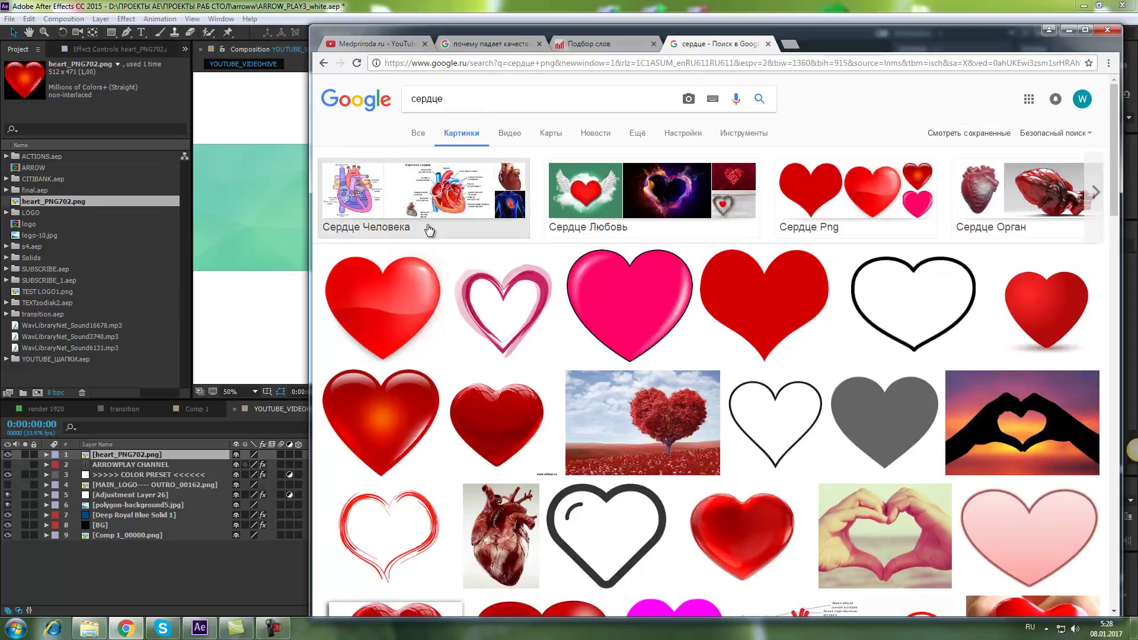
pyautogui.click(373, 318)
pyautogui.click(514, 148)
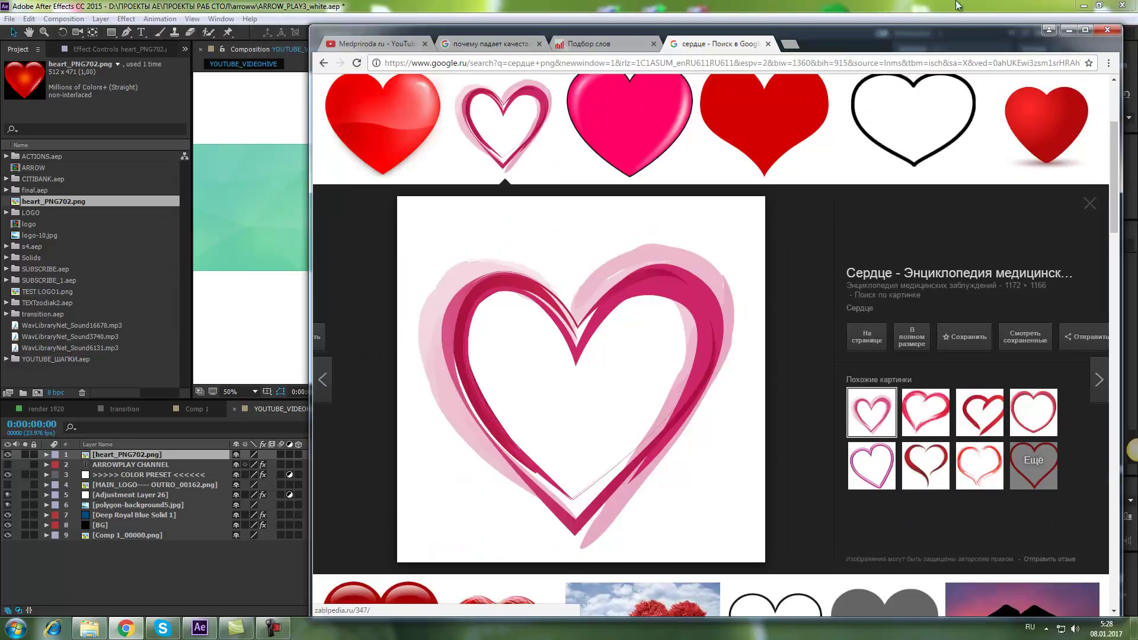
pyautogui.click(1080, 5)
pyautogui.moveTo(533, 380); pyautogui.dragTo(191, 454)
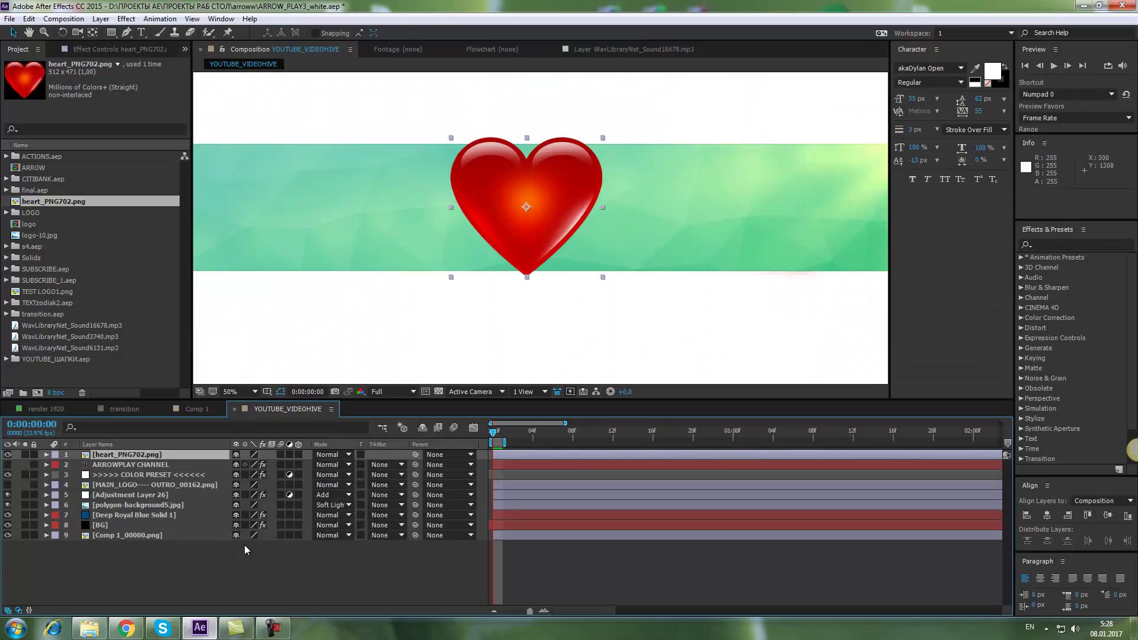
# Step: Switch to After Effects, import Serdc.jpg from the desktop, and add it above the red heart layer in the banner composition
pyautogui.click(200, 628)
pyautogui.doubleClick(231, 5)
pyautogui.moveTo(201, 450); pyautogui.dragTo(474, 385)
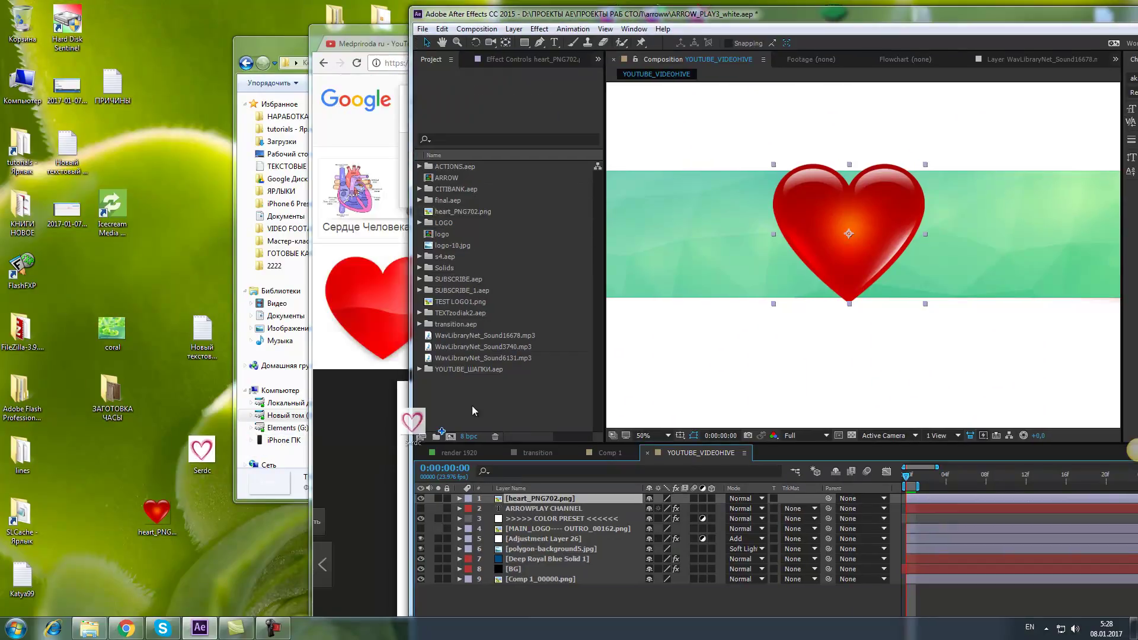
pyautogui.moveTo(468, 273); pyautogui.dragTo(534, 496)
pyautogui.doubleClick(855, 19)
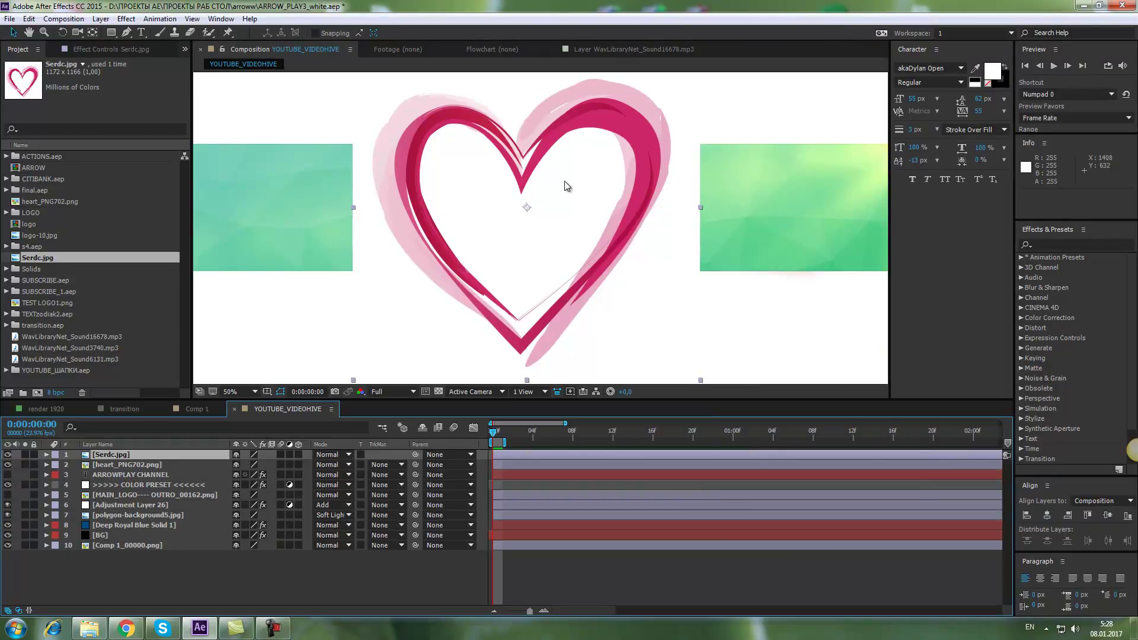
# Step: Scale down the Serdc.jpg heart layer, setting its final scale to 20%
pyautogui.press(',')
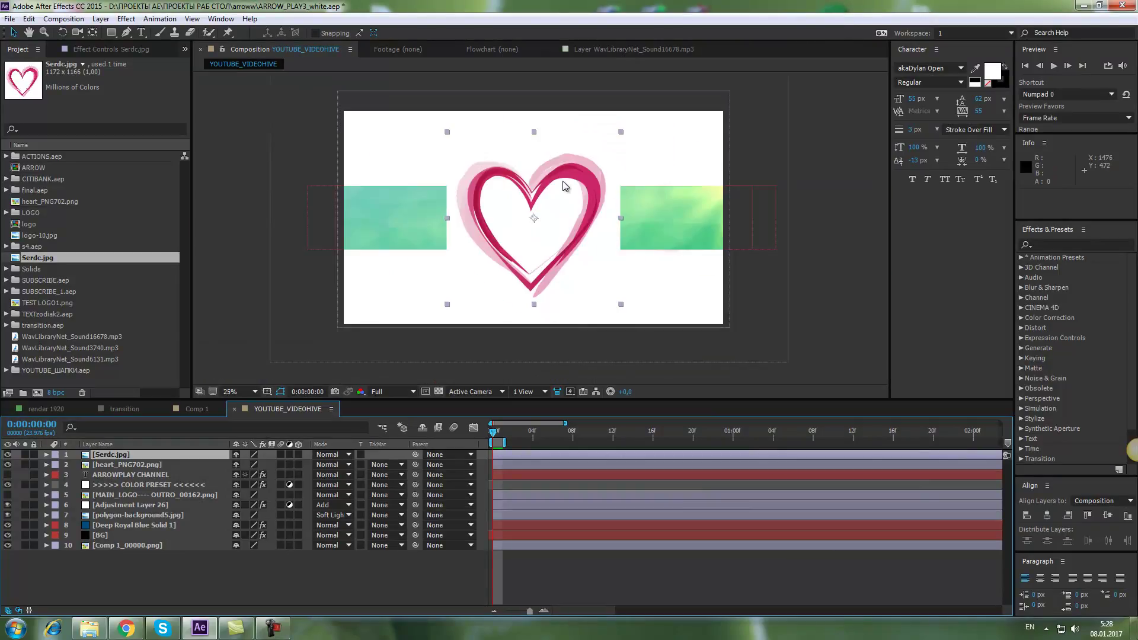
pyautogui.press('s')
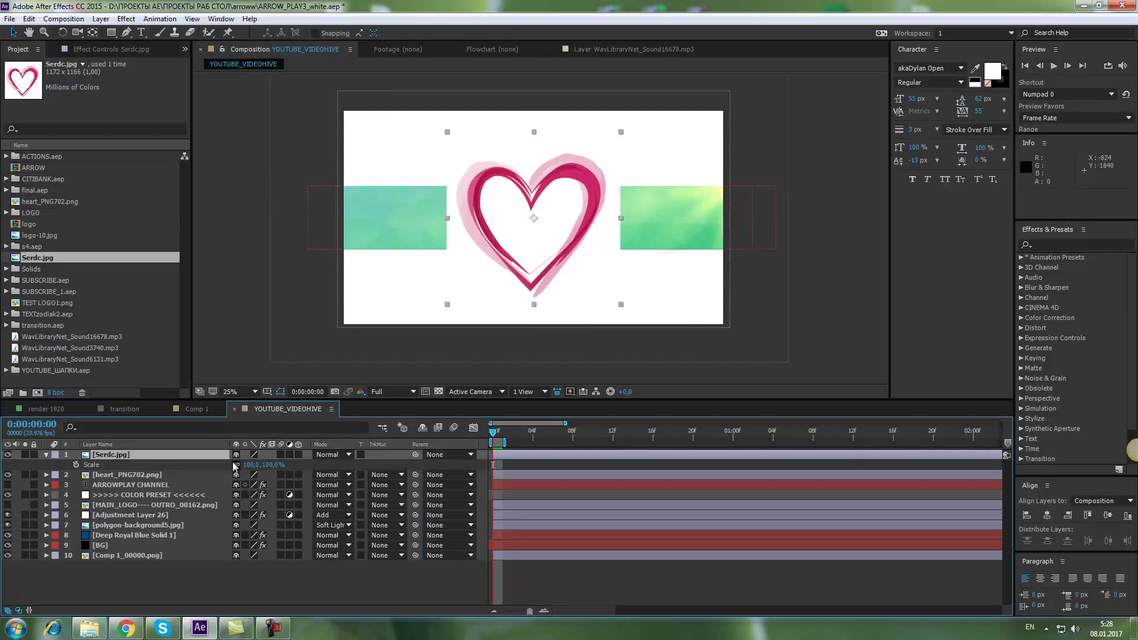
pyautogui.moveTo(250, 470); pyautogui.dragTo(213, 471)
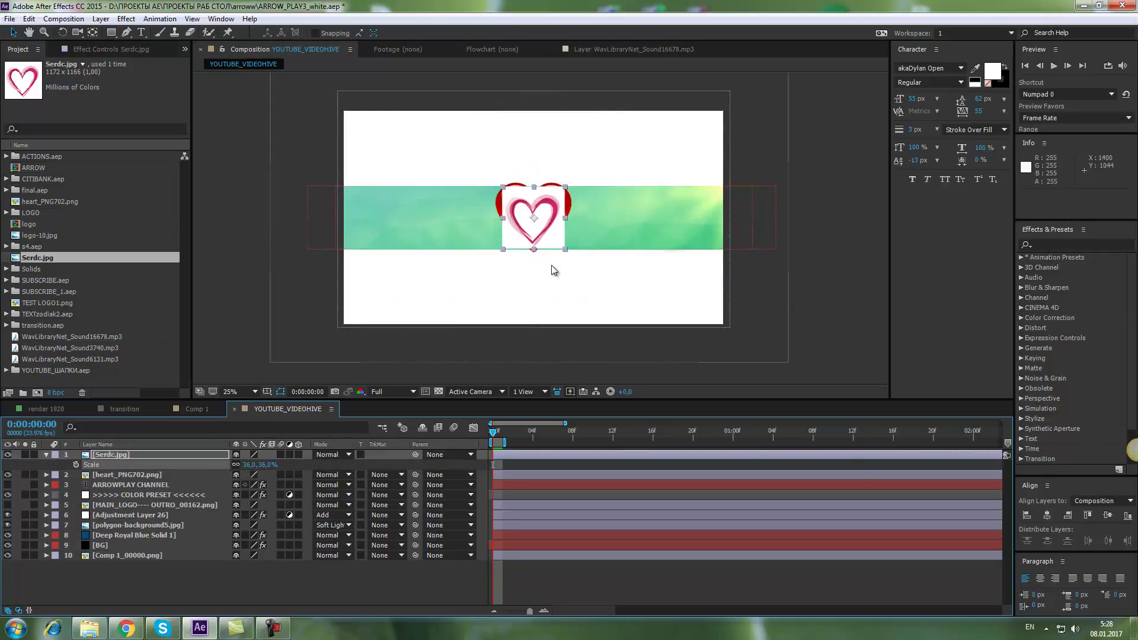
pyautogui.press('.')
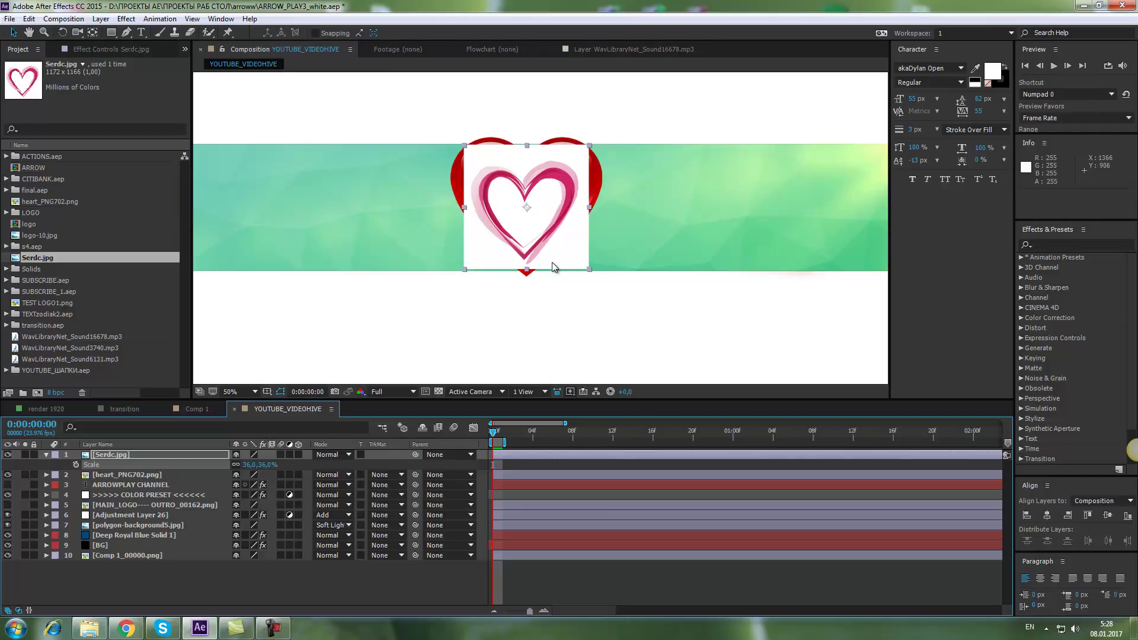
pyautogui.click(249, 465)
pyautogui.write('20')
pyautogui.press('Return')
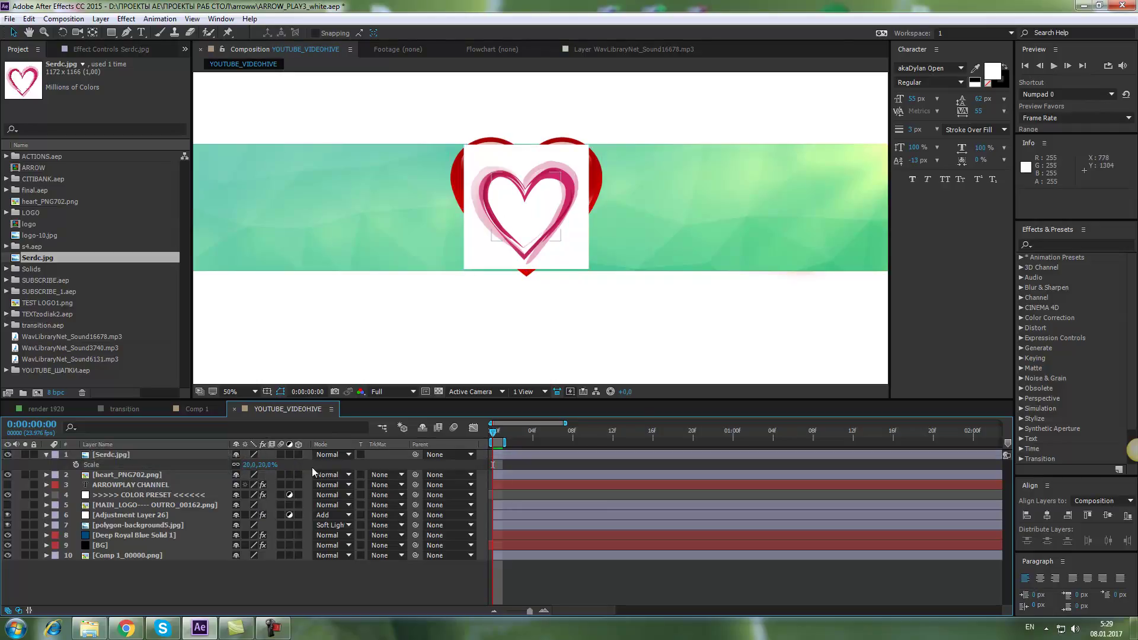
# Step: Move the Serdc.jpg heart off the red heart toward the banner's left side and scale it to 39%
pyautogui.click(147, 456)
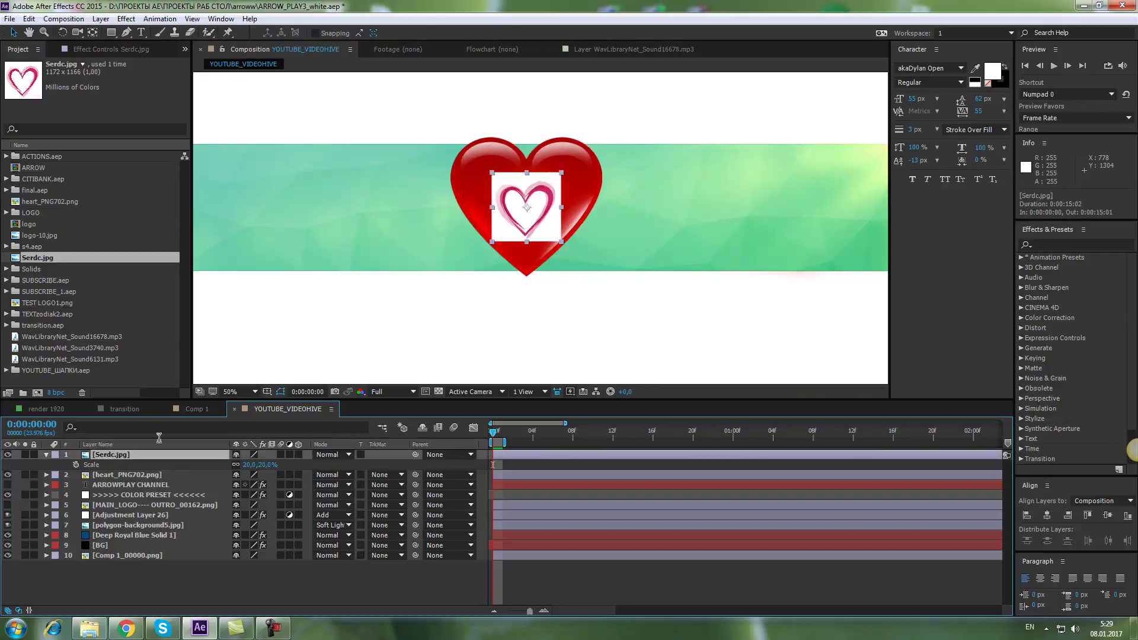
pyautogui.moveTo(551, 207); pyautogui.dragTo(498, 226)
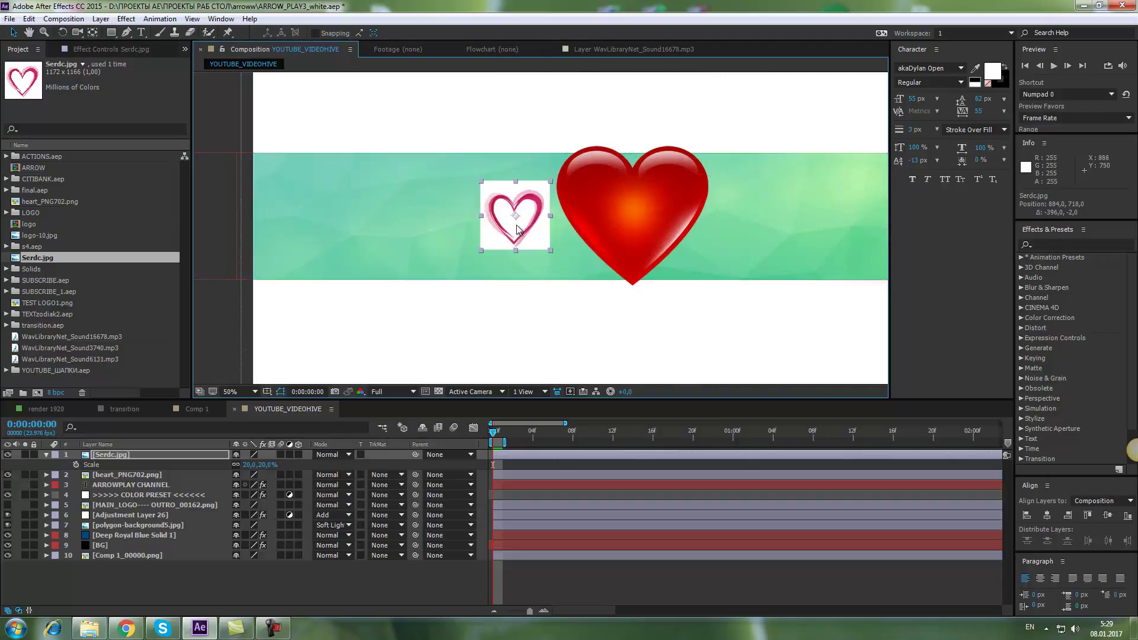
pyautogui.moveTo(249, 464)
pyautogui.mouseDown()
pyautogui.moveTo(284, 464)
pyautogui.moveTo(260, 464)
pyautogui.mouseUp()
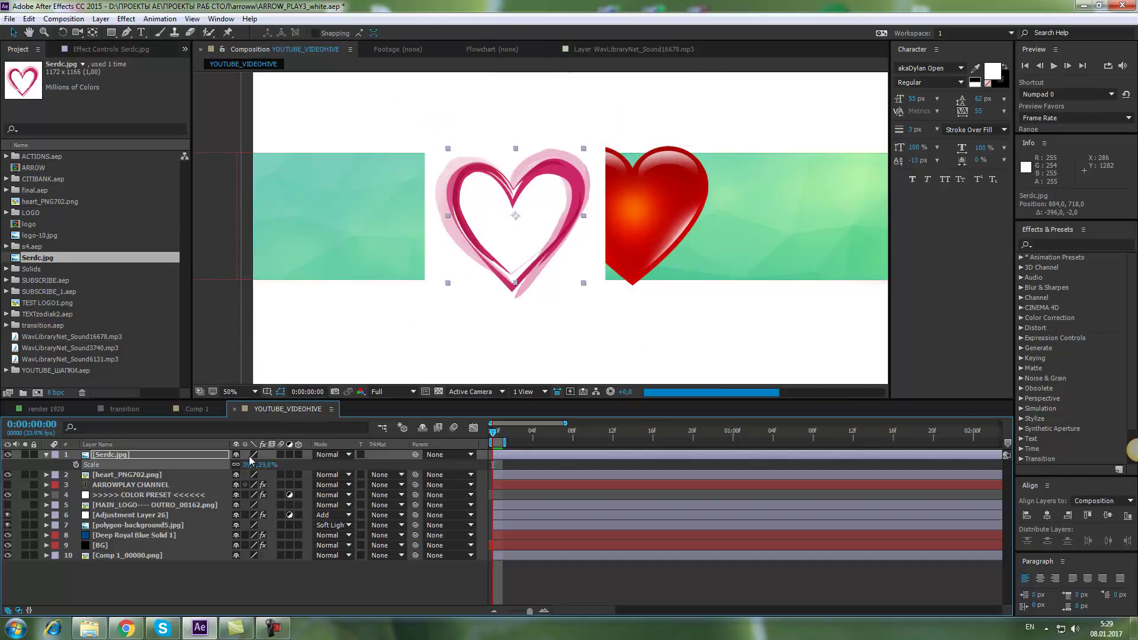
# Step: Delete the red heart layer heart_PNG702.png and select the Serdc.jpg heart
pyautogui.click(667, 200)
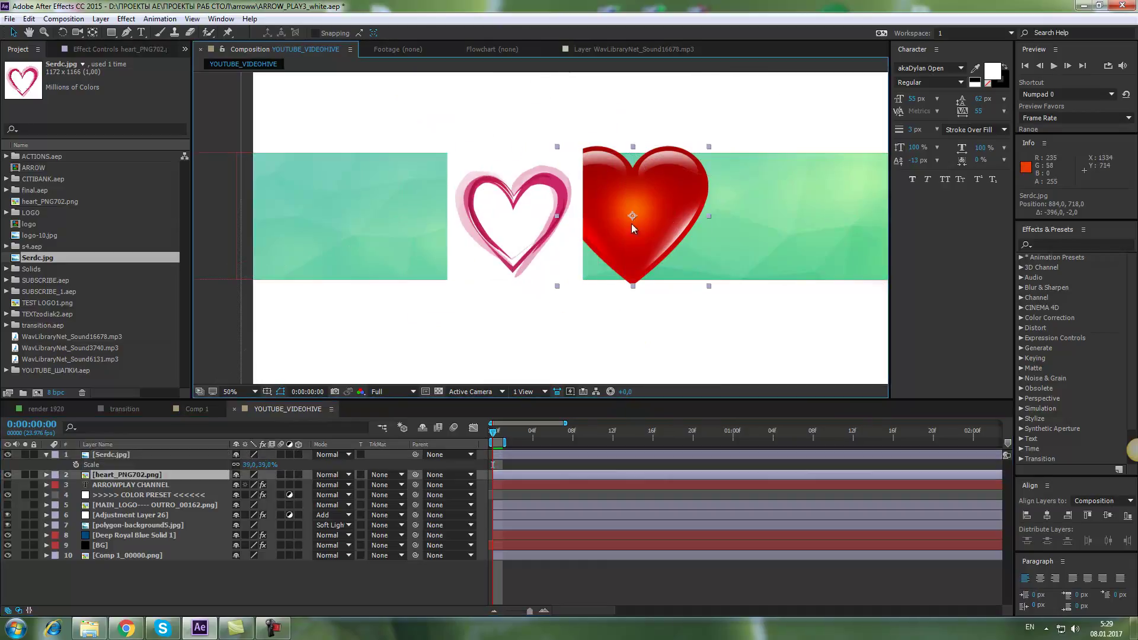
pyautogui.press('Delete')
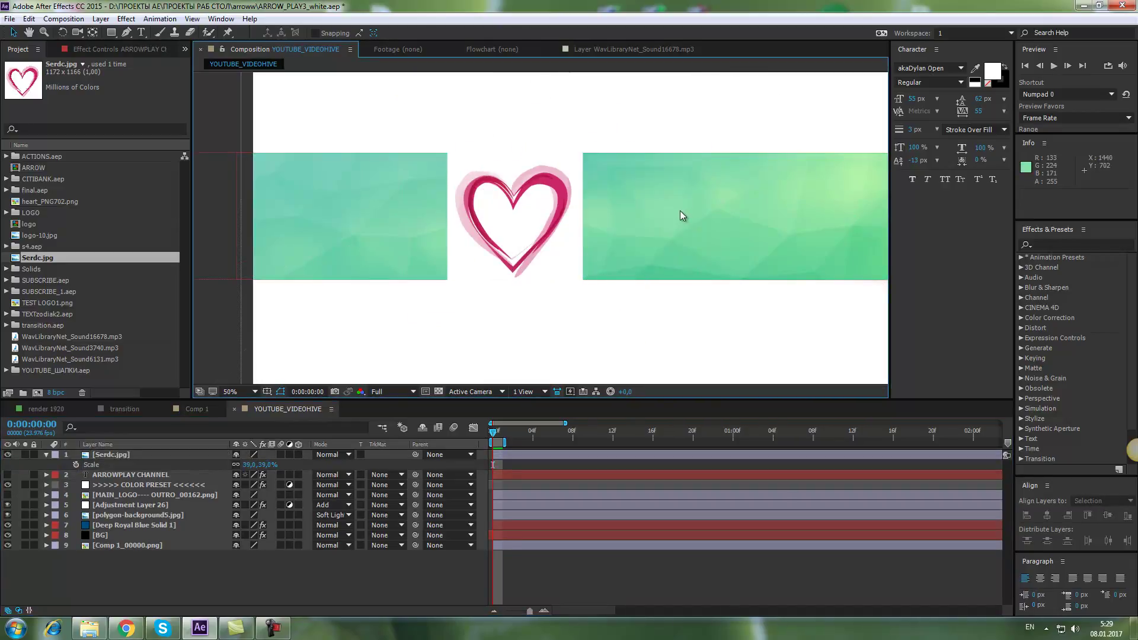
pyautogui.click(545, 228)
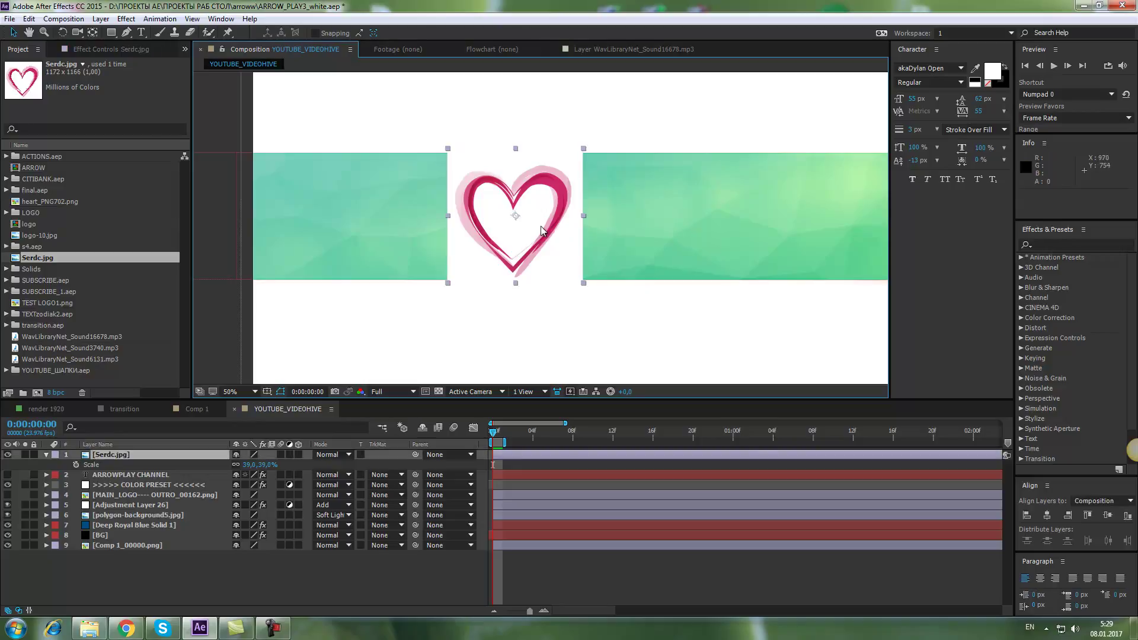
# Step: Start a Pen mask on the Serdc.jpg layer, placing the first two points at the heart's lower tip
pyautogui.scroll(2, 569, 224)
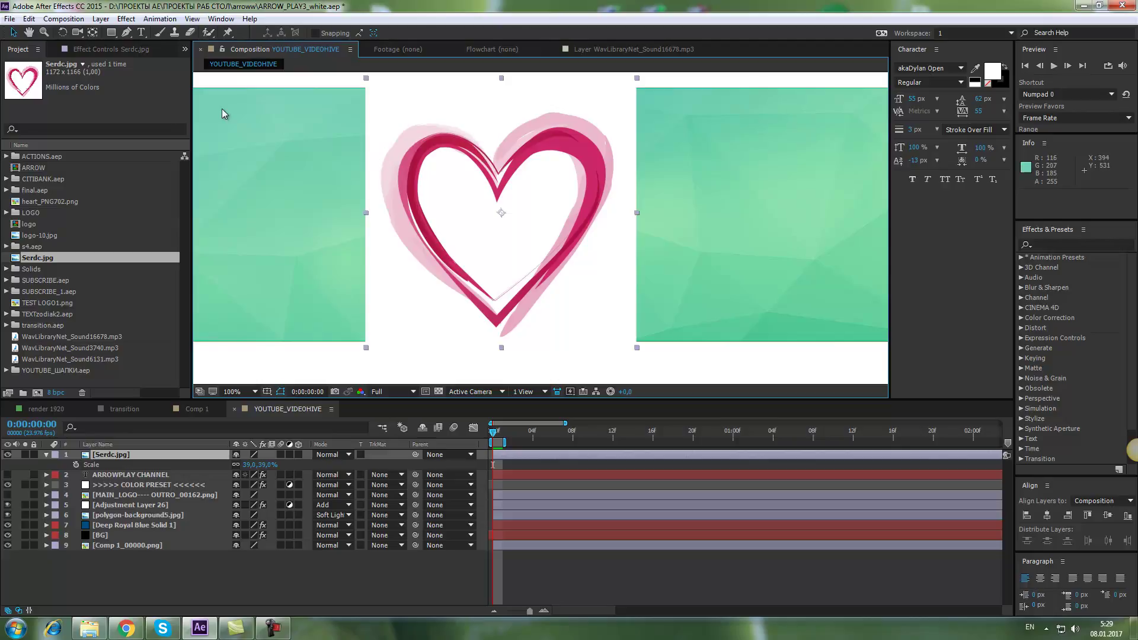
pyautogui.click(126, 33)
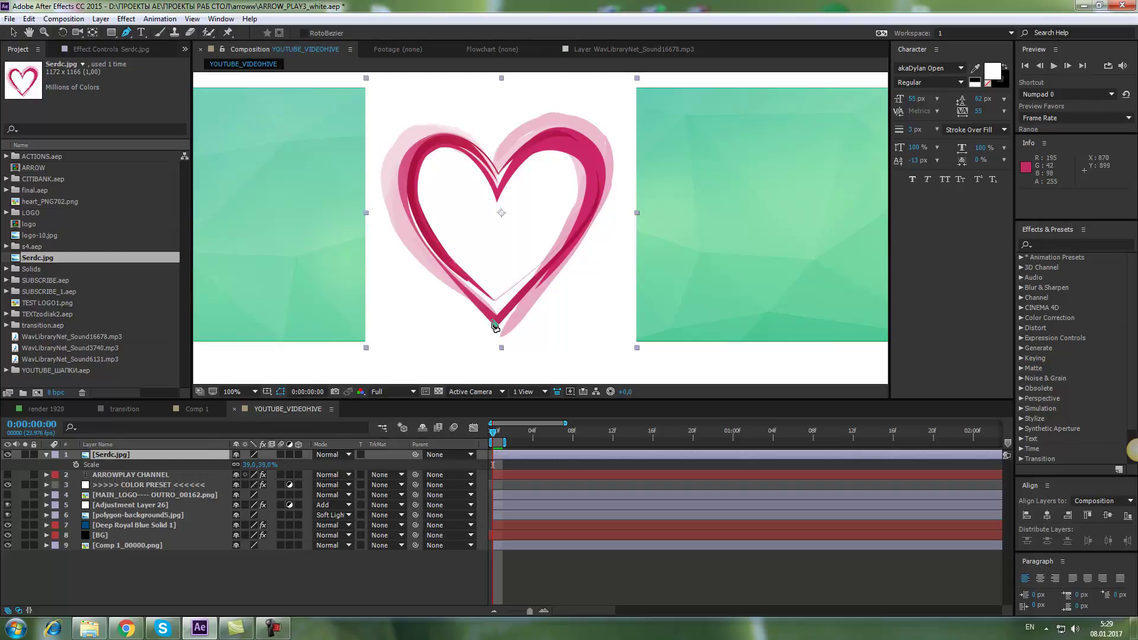
pyautogui.moveTo(513, 303); pyautogui.dragTo(616, 200)
pyautogui.press('g')
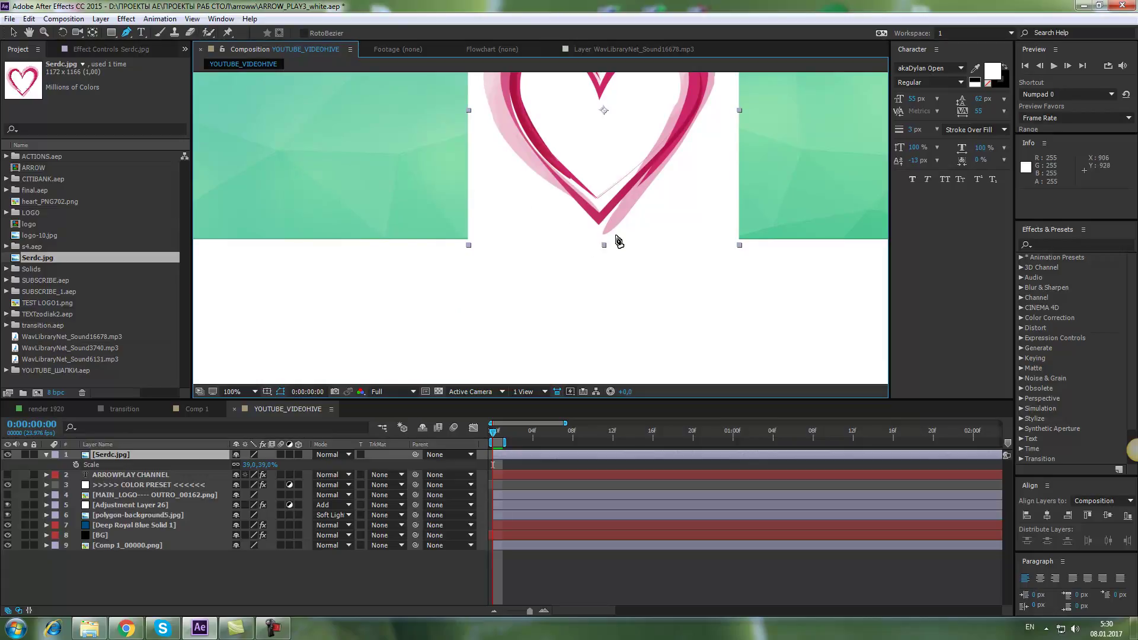
pyautogui.scroll(4, 602, 231)
pyautogui.scroll(-2, 642, 226)
pyautogui.scroll(2, 642, 226)
pyautogui.scroll(-1, 645, 230)
pyautogui.scroll(1, 645, 230)
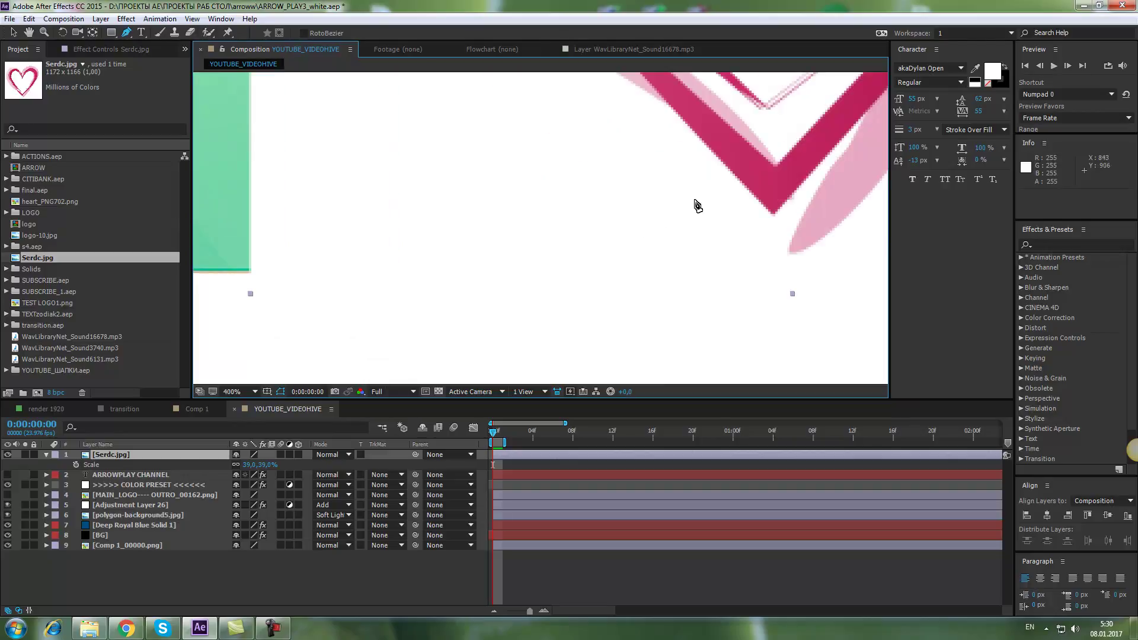
pyautogui.moveTo(696, 211); pyautogui.dragTo(536, 302)
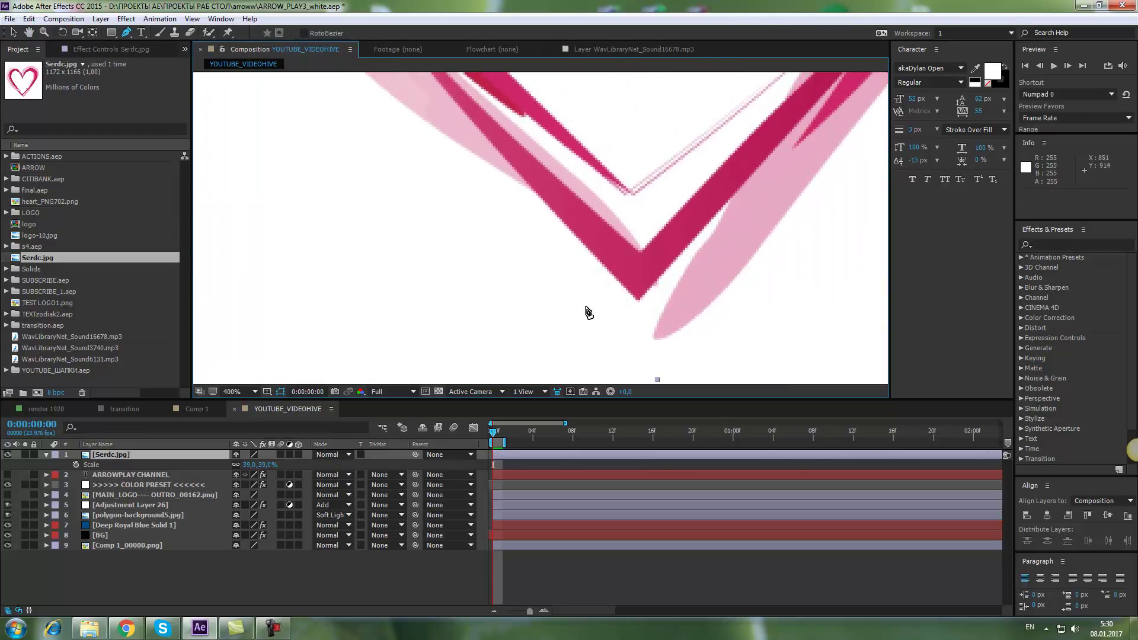
pyautogui.scroll(1, 653, 313)
pyautogui.press('h')
pyautogui.moveTo(680, 320); pyautogui.dragTo(629, 210)
pyautogui.press('g')
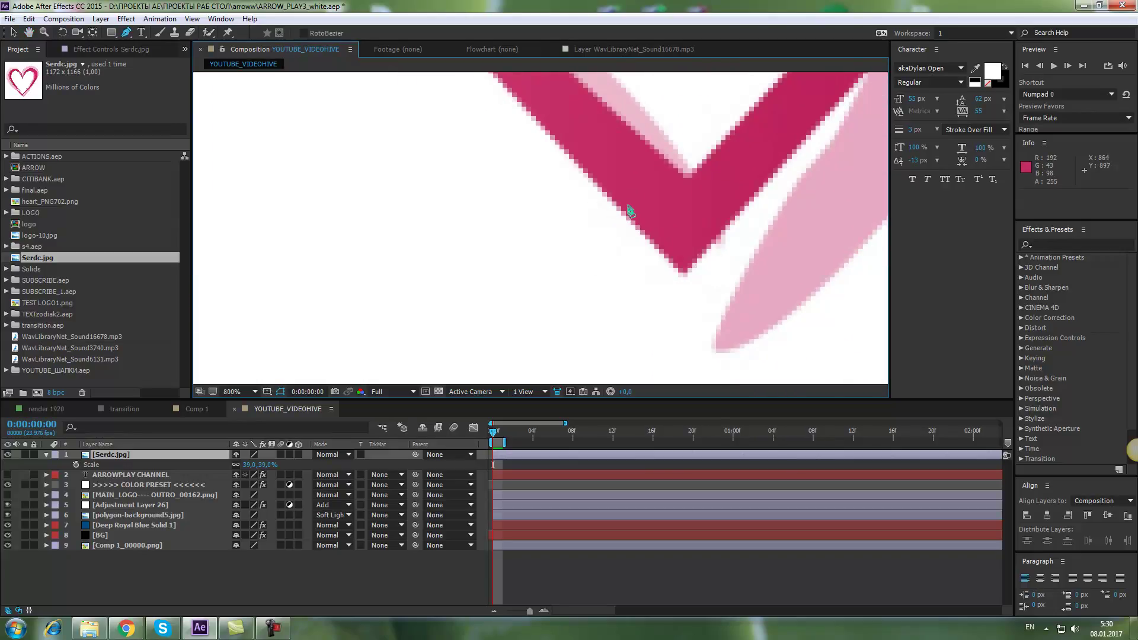
pyautogui.click(692, 268)
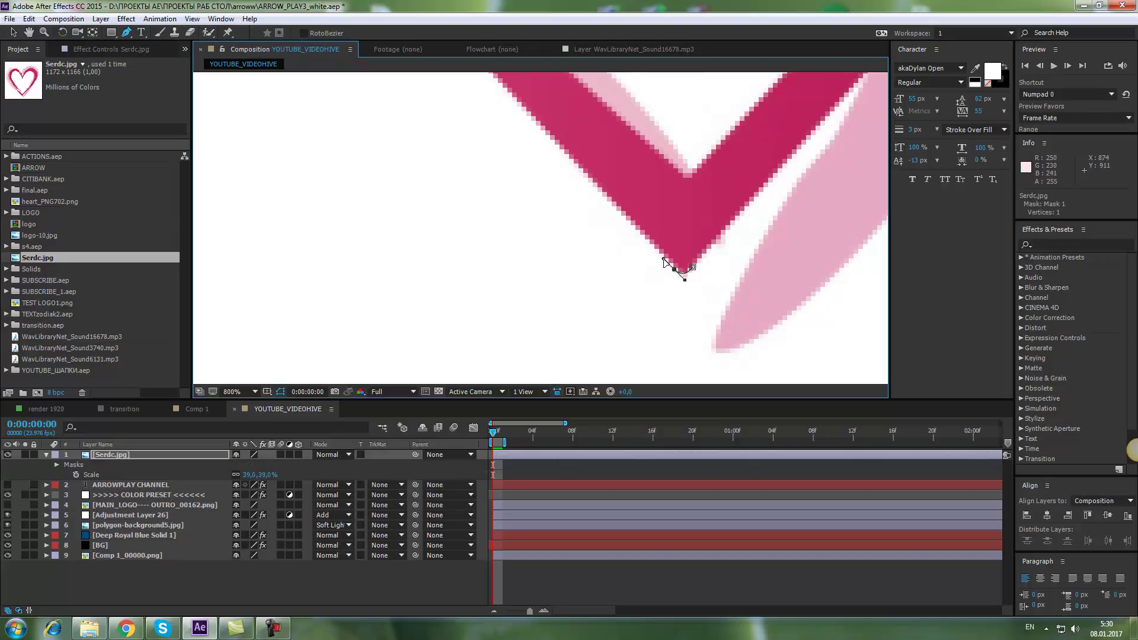
pyautogui.click(664, 260)
pyautogui.scroll(3, 655, 262)
pyautogui.hscroll(-2, 655, 262)
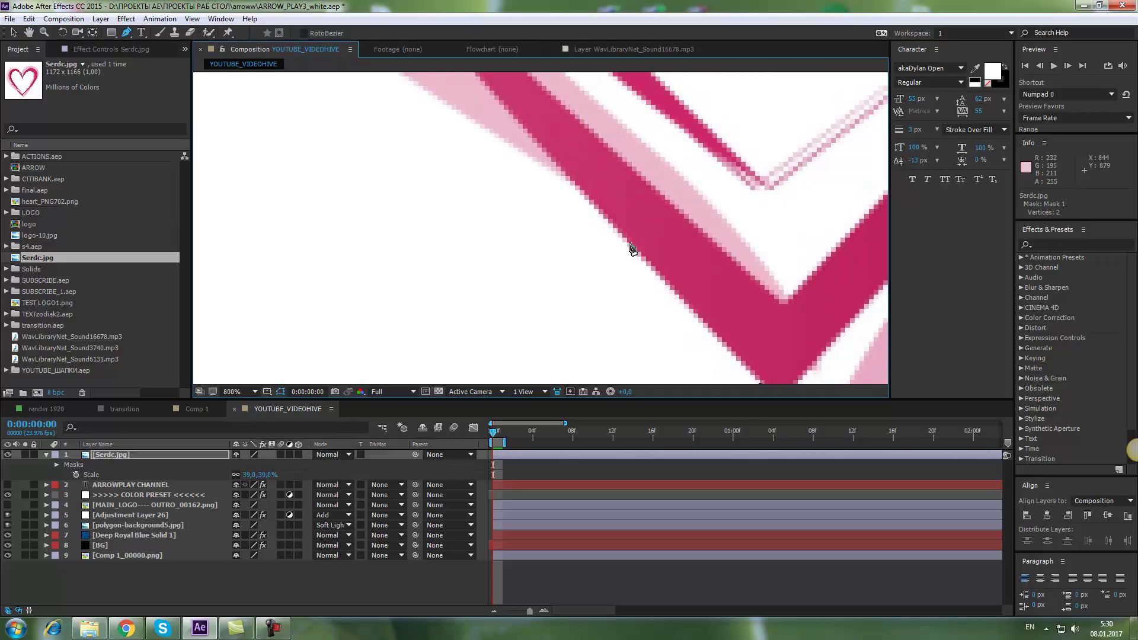
pyautogui.moveTo(657, 252); pyautogui.dragTo(589, 183)
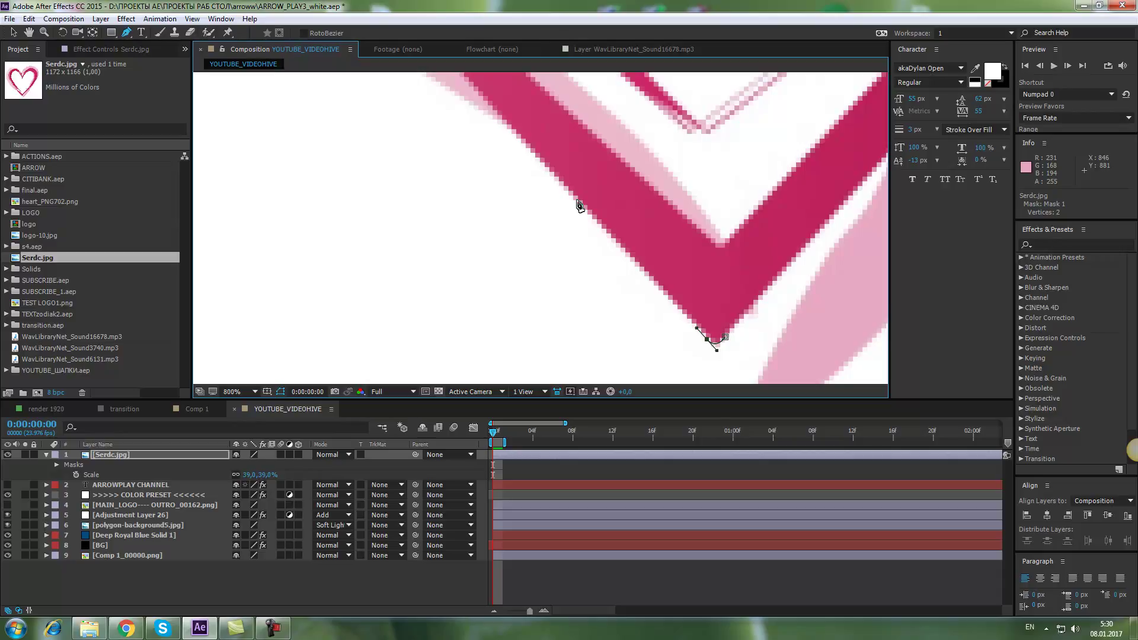
pyautogui.click(576, 200)
pyautogui.moveTo(579, 196); pyautogui.dragTo(662, 283)
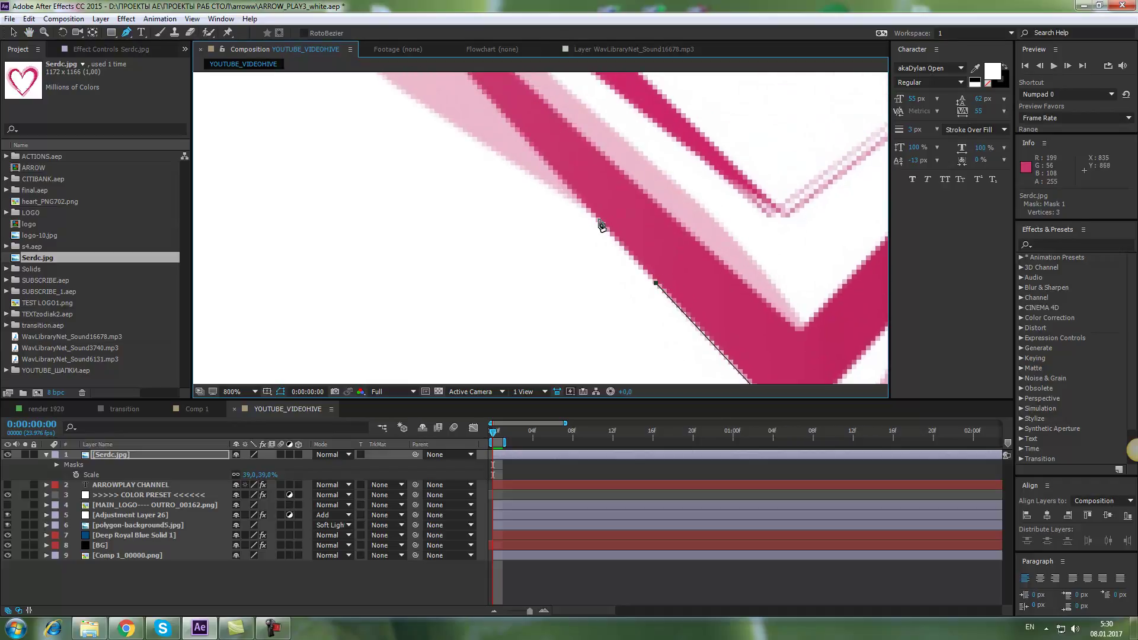
pyautogui.click(583, 209)
pyautogui.moveTo(578, 204); pyautogui.dragTo(546, 189)
pyautogui.click(548, 188)
pyautogui.hotkey('ctrl', 'z')
pyautogui.hotkey('ctrl', 'z')
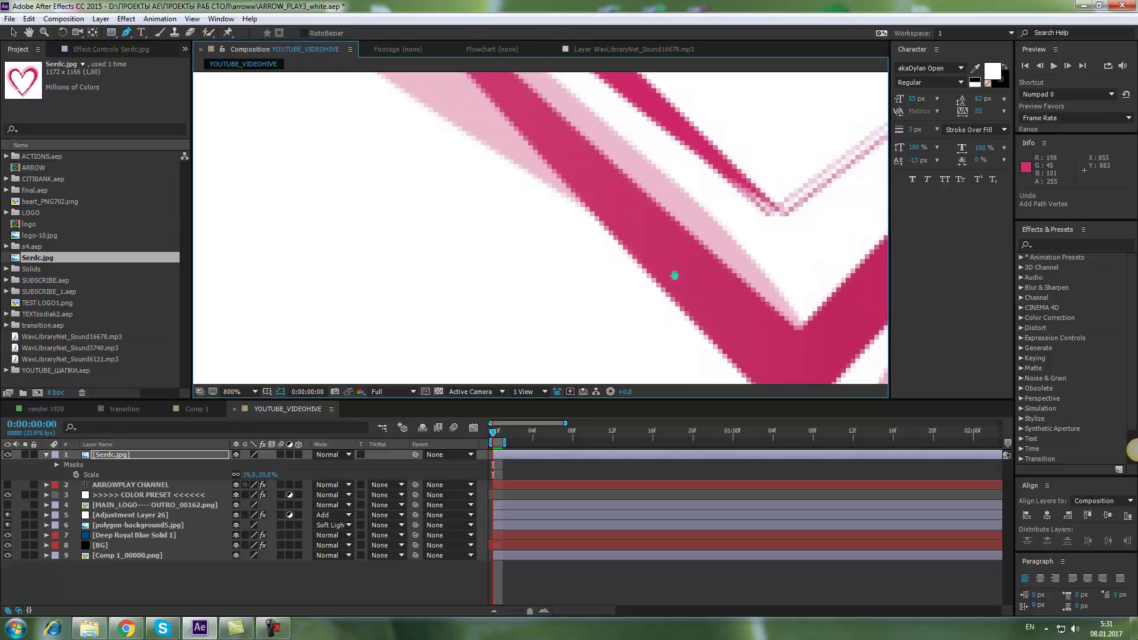
# Step: Continue the mask from the lower tip up the heart's lower-left edge onto the pale pink stroke, using curved points
pyautogui.moveTo(699, 305); pyautogui.dragTo(554, 203)
pyautogui.moveTo(585, 246); pyautogui.dragTo(660, 284)
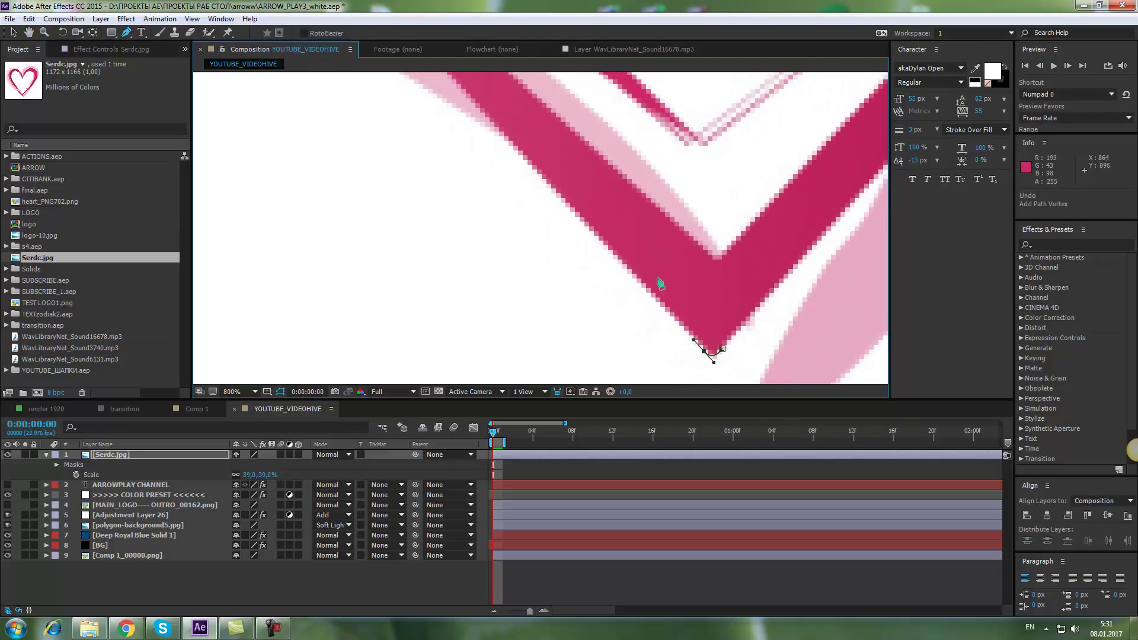
pyautogui.moveTo(604, 246); pyautogui.dragTo(618, 265)
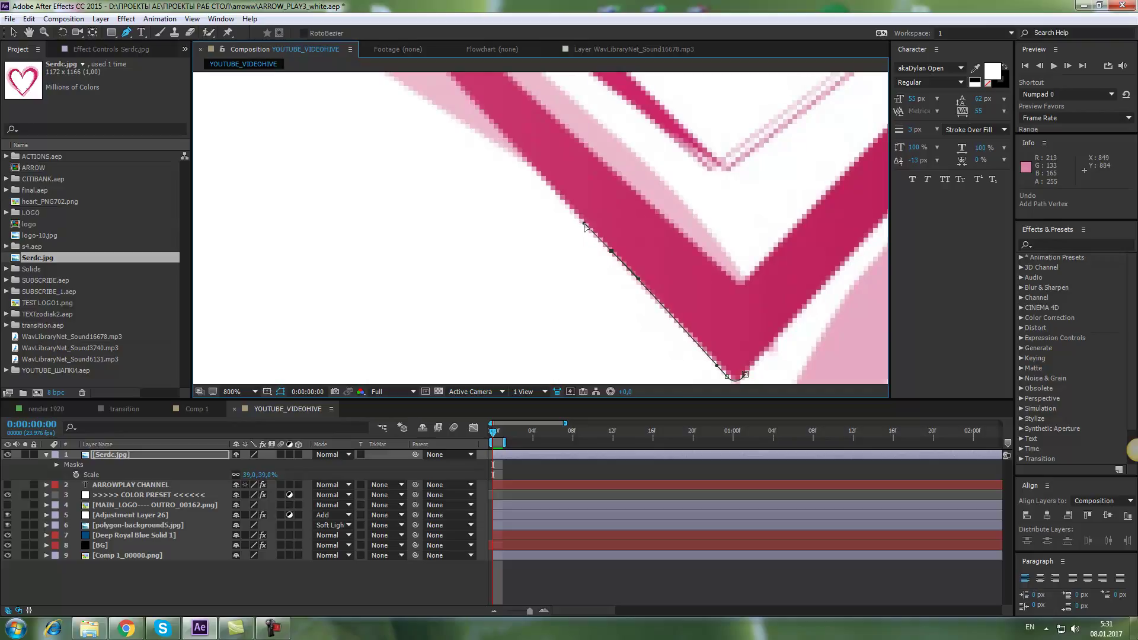
pyautogui.click(584, 223)
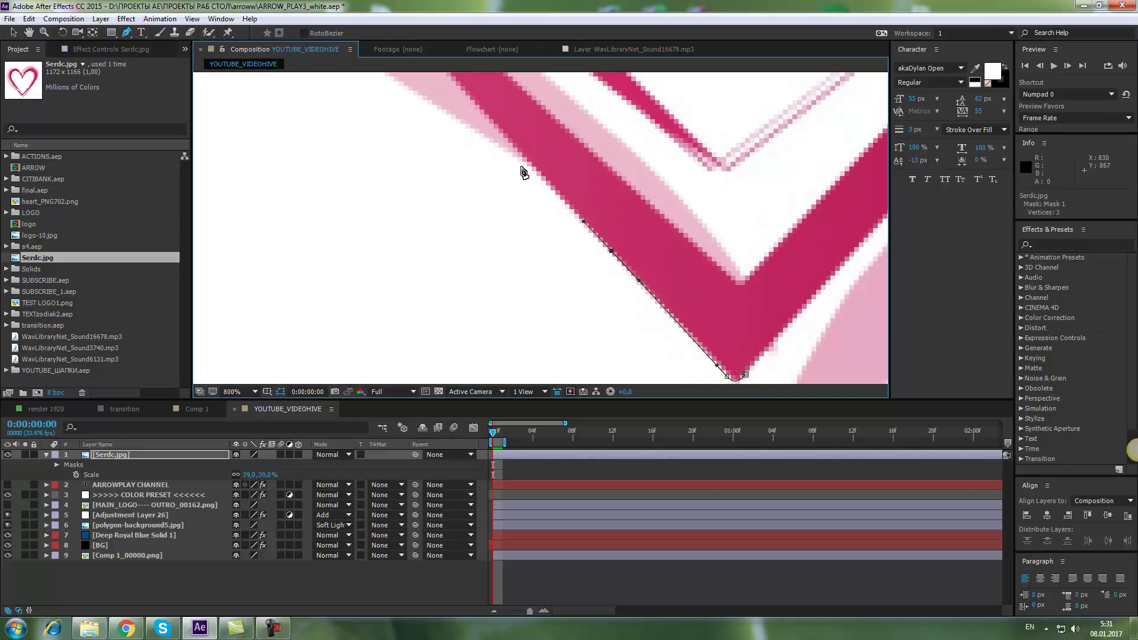
pyautogui.click(498, 148)
pyautogui.moveTo(533, 140); pyautogui.dragTo(680, 271)
pyautogui.moveTo(484, 173); pyautogui.dragTo(622, 346)
pyautogui.moveTo(436, 224); pyautogui.dragTo(366, 152)
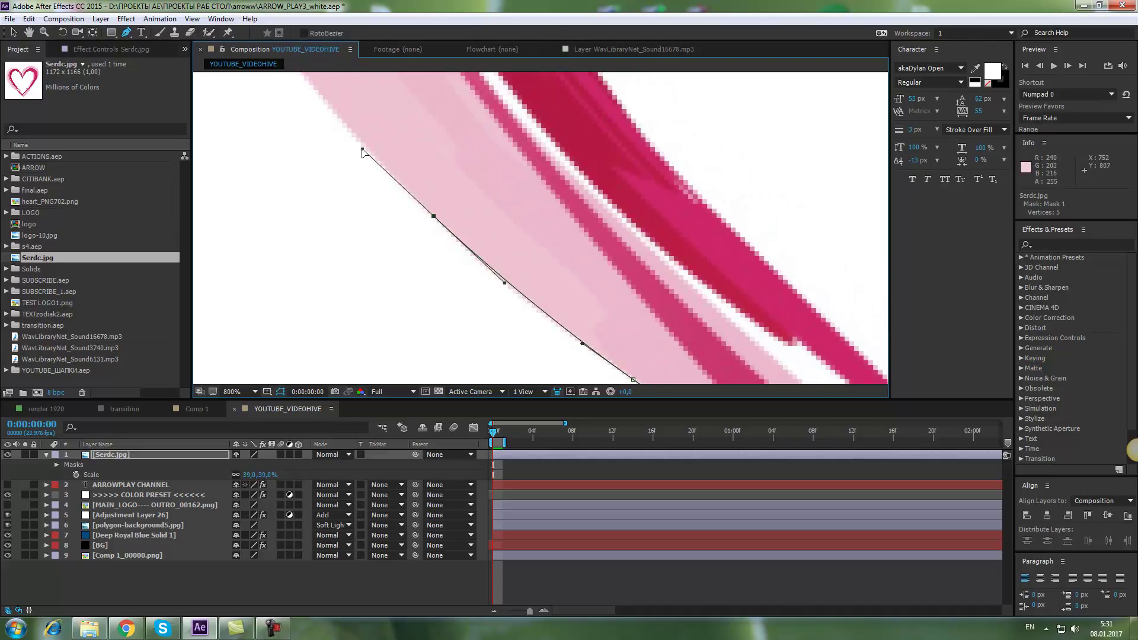
# Step: Extend the mask with curved points up the outer left side of the pale pink stroke
pyautogui.click(492, 271)
pyautogui.moveTo(462, 178); pyautogui.dragTo(578, 301)
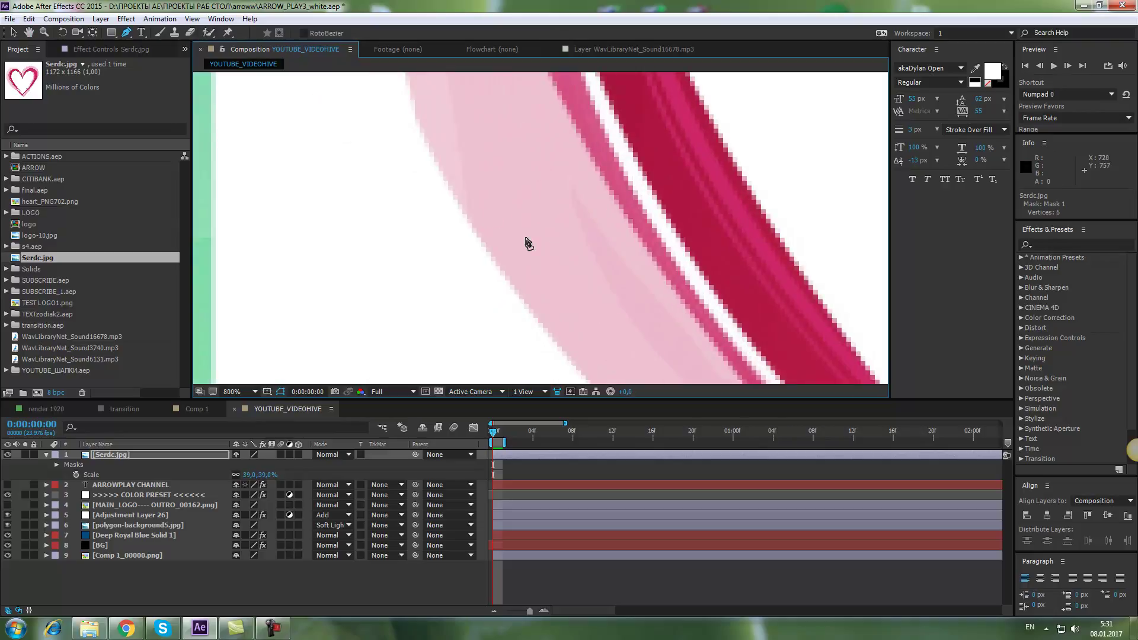
pyautogui.moveTo(442, 174); pyautogui.dragTo(391, 113)
pyautogui.click(398, 121)
pyautogui.moveTo(435, 154); pyautogui.dragTo(513, 356)
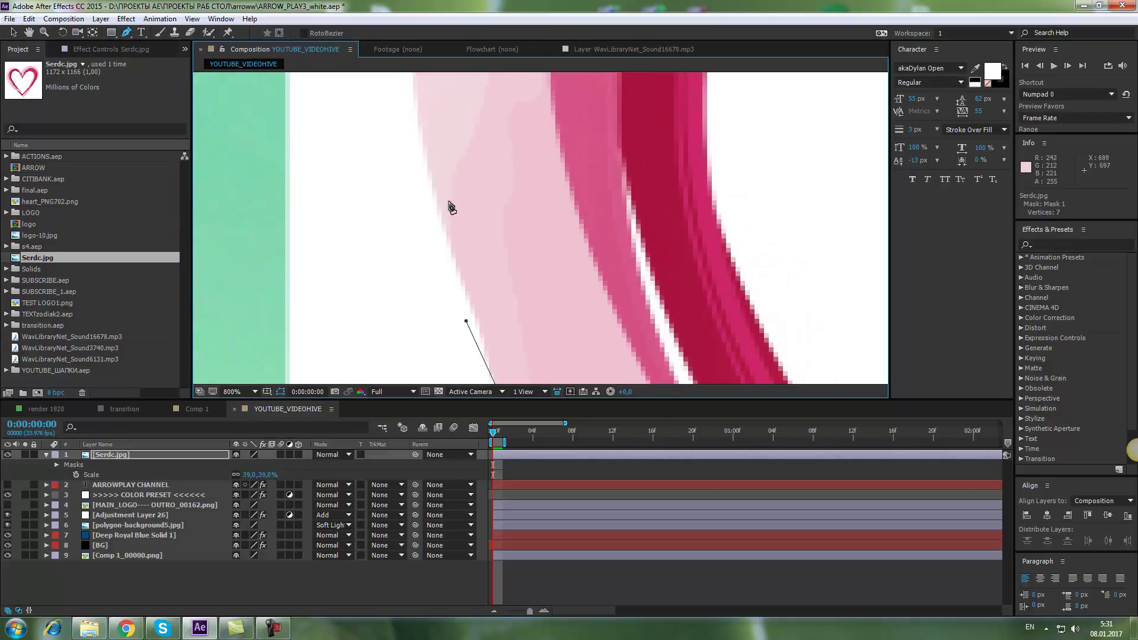
pyautogui.moveTo(442, 223); pyautogui.dragTo(420, 176)
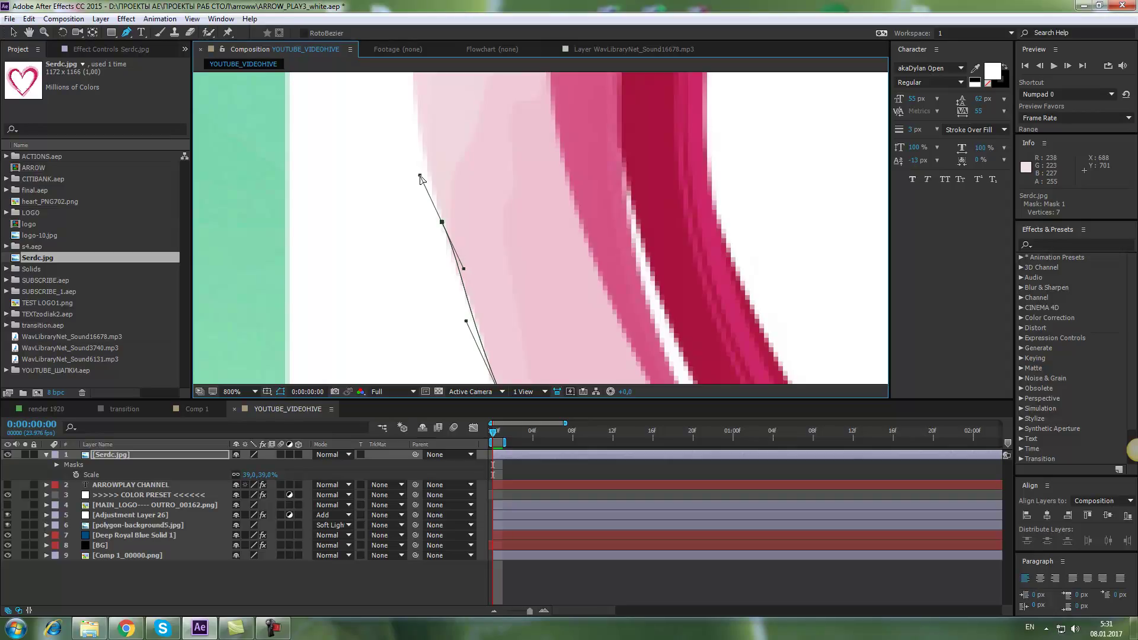
pyautogui.moveTo(421, 178)
pyautogui.mouseDown()
pyautogui.moveTo(434, 202)
pyautogui.moveTo(426, 177)
pyautogui.mouseUp()
pyautogui.click(421, 174)
pyautogui.moveTo(452, 162); pyautogui.dragTo(478, 238)
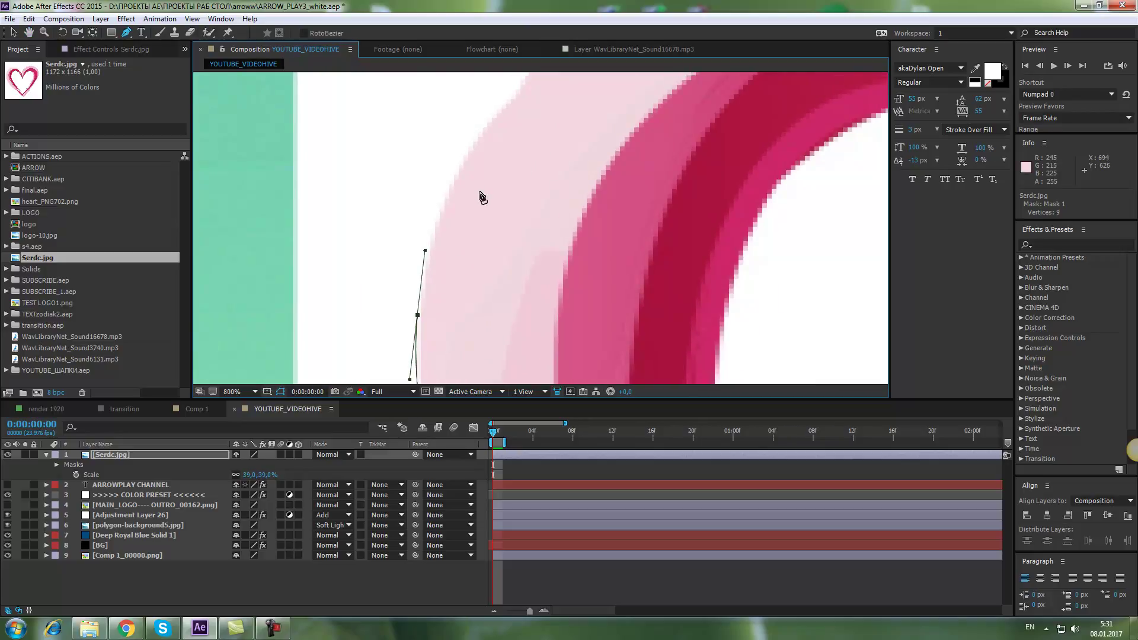
# Step: Trace the mask around the upper-left shoulder of the heart's left lobe
pyautogui.scroll(-4, 487, 208)
pyautogui.scroll(4, 490, 203)
pyautogui.moveTo(581, 248); pyautogui.dragTo(515, 239)
pyautogui.click(511, 227)
pyautogui.click(546, 187)
pyautogui.click(559, 168)
pyautogui.click(567, 151)
pyautogui.moveTo(624, 116); pyautogui.dragTo(527, 283)
pyautogui.click(533, 235)
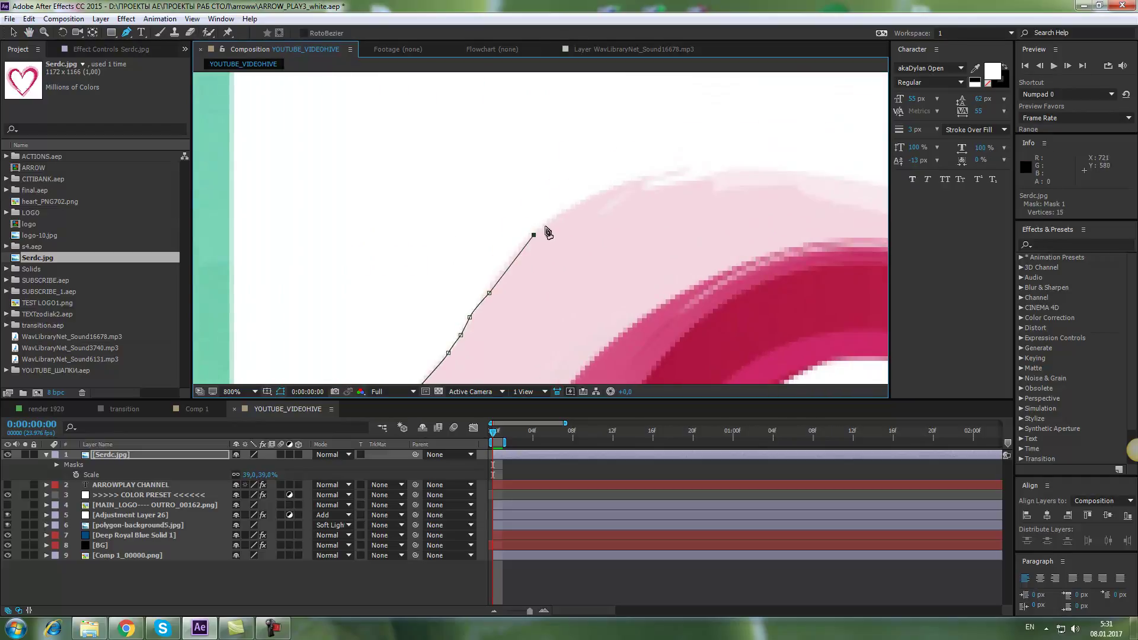
# Step: Carry the mask across the top of the left lobe along the pale pink brush edge
pyautogui.click(695, 167)
pyautogui.click(646, 193)
pyautogui.click(705, 187)
pyautogui.click(768, 171)
pyautogui.click(833, 191)
pyautogui.click(845, 184)
pyautogui.moveTo(859, 193); pyautogui.dragTo(468, 193)
pyautogui.click(545, 197)
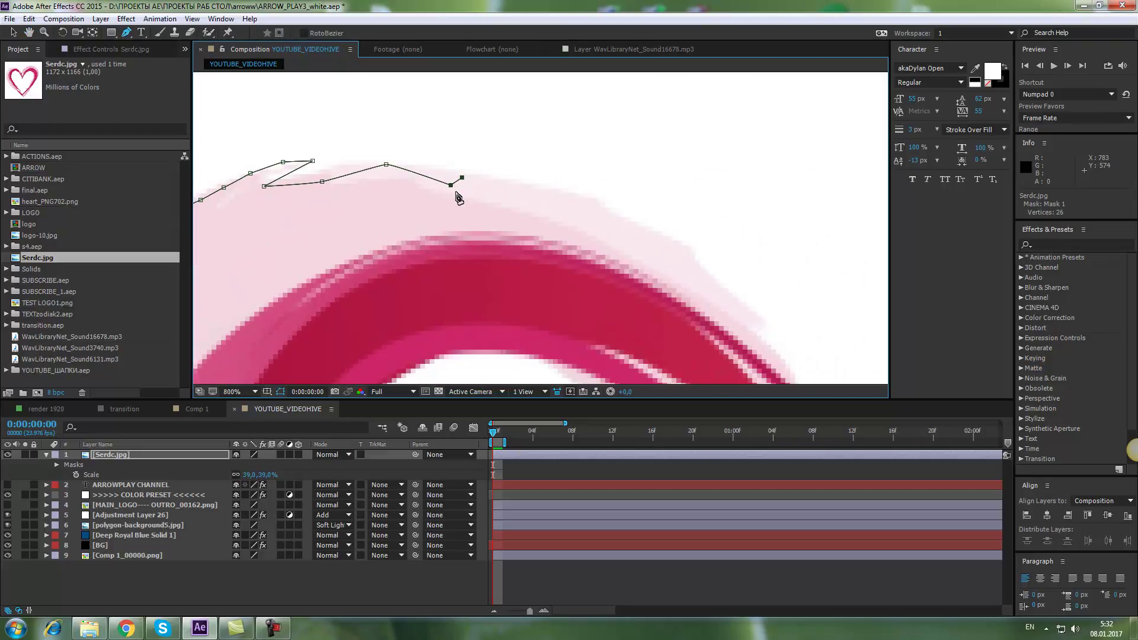
# Step: Trace the mask down the inner slope of the left lobe toward the notch between the two lobes
pyautogui.click(601, 202)
pyautogui.click(642, 222)
pyautogui.click(668, 238)
pyautogui.click(683, 247)
pyautogui.click(698, 255)
pyautogui.click(712, 264)
pyautogui.click(734, 289)
pyautogui.click(754, 310)
pyautogui.moveTo(808, 359); pyautogui.dragTo(535, 148)
pyautogui.click(525, 138)
pyautogui.click(554, 162)
pyautogui.click(581, 189)
pyautogui.click(614, 237)
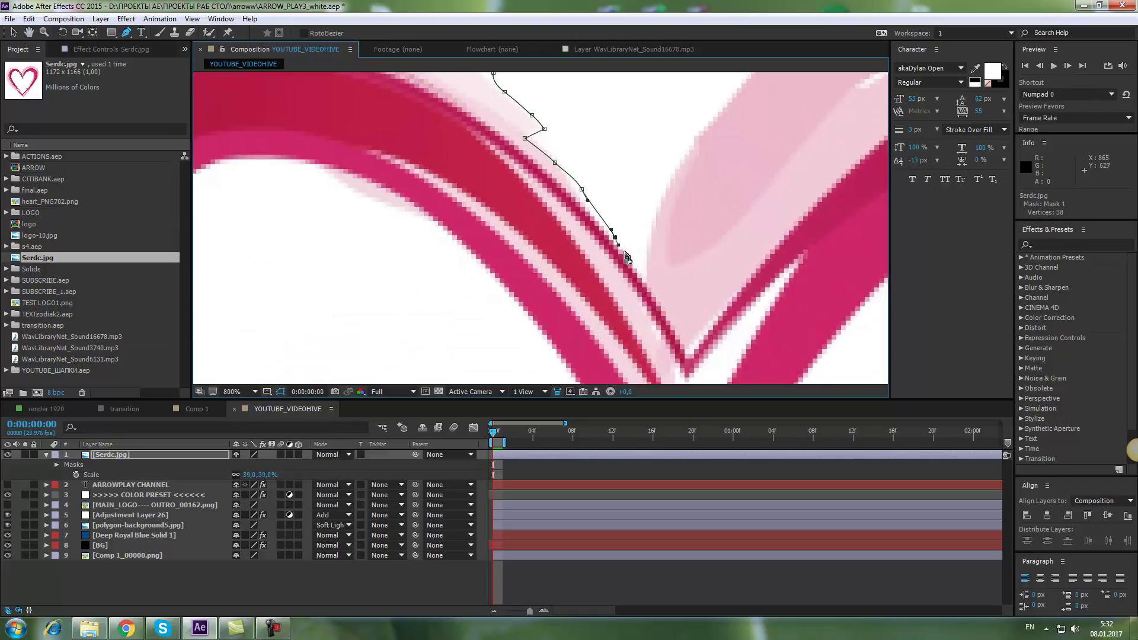
# Step: Continue the mask from the notch up the inner slope of the right lobe to its top
pyautogui.click(694, 151)
pyautogui.moveTo(736, 114); pyautogui.dragTo(406, 343)
pyautogui.click(438, 257)
pyautogui.moveTo(489, 238); pyautogui.dragTo(498, 230)
pyautogui.moveTo(525, 209); pyautogui.dragTo(534, 203)
pyautogui.click(576, 181)
pyautogui.click(628, 153)
pyautogui.click(677, 132)
pyautogui.click(750, 111)
pyautogui.click(795, 101)
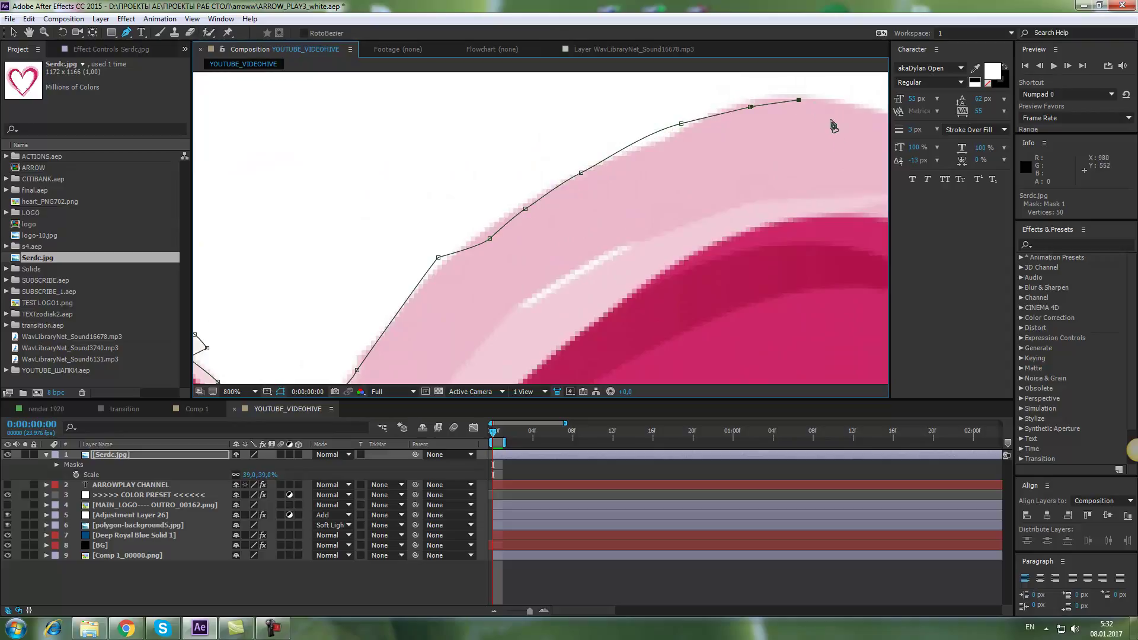
# Step: Trace the mask over the top of the right lobe and down its outer shoulder
pyautogui.moveTo(825, 113); pyautogui.dragTo(317, 157)
pyautogui.click(409, 115)
pyautogui.click(435, 135)
pyautogui.click(487, 146)
pyautogui.click(549, 165)
pyautogui.click(608, 197)
pyautogui.click(643, 244)
pyautogui.click(672, 281)
pyautogui.click(693, 309)
# Step: Extend the mask down the outer right side of the heart, following the pink brush edge
pyautogui.moveTo(657, 290); pyautogui.dragTo(465, 120)
pyautogui.click(535, 227)
pyautogui.click(567, 268)
pyautogui.click(563, 300)
pyautogui.moveTo(594, 356); pyautogui.dragTo(594, 227)
pyautogui.moveTo(587, 273); pyautogui.dragTo(587, 286)
pyautogui.moveTo(577, 332); pyautogui.dragTo(575, 349)
pyautogui.moveTo(641, 330); pyautogui.dragTo(727, 108)
pyautogui.click(649, 197)
pyautogui.click(625, 235)
pyautogui.moveTo(601, 290); pyautogui.dragTo(596, 303)
# Step: Continue the mask along the heart's lower-right edge toward the pale pink tail of the stroke
pyautogui.moveTo(576, 345); pyautogui.dragTo(731, 163)
pyautogui.click(587, 317)
pyautogui.click(599, 348)
pyautogui.moveTo(599, 348); pyautogui.dragTo(730, 137)
pyautogui.click(602, 249)
pyautogui.click(578, 293)
pyautogui.click(562, 337)
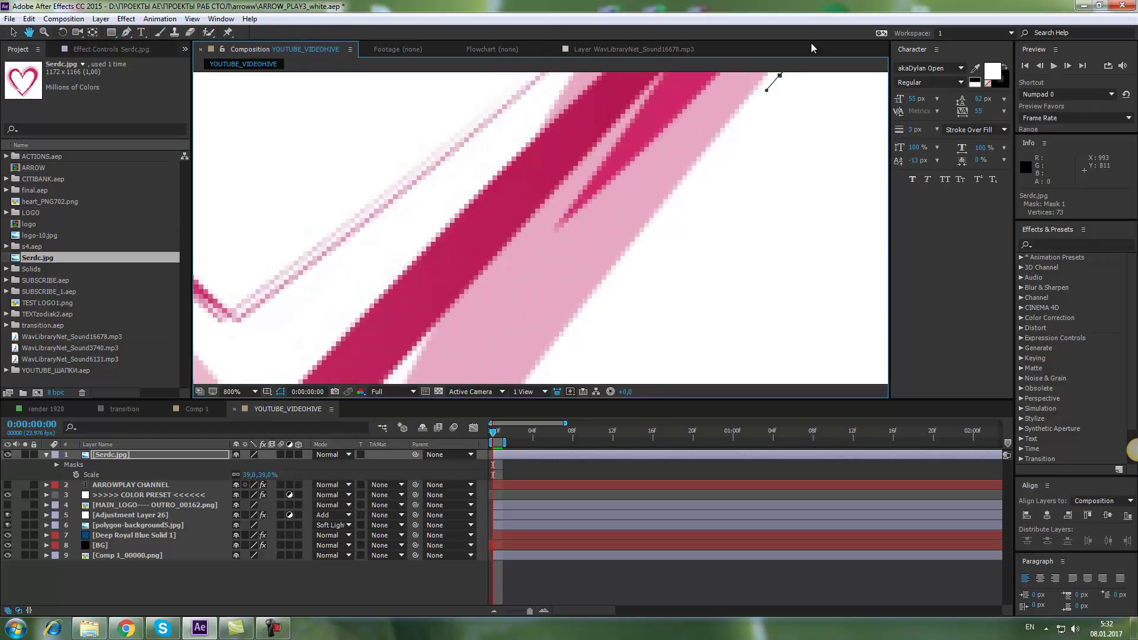
pyautogui.click(587, 307)
pyautogui.click(574, 330)
pyautogui.moveTo(523, 246); pyautogui.dragTo(647, 94)
pyautogui.moveTo(588, 354); pyautogui.dragTo(626, 277)
# Step: Trace around the pale pink tail and along the gap beside it, closing the mask at the heart's lower tip
pyautogui.click(557, 291)
pyautogui.click(501, 337)
pyautogui.click(452, 358)
pyautogui.click(477, 280)
pyautogui.click(536, 191)
pyautogui.click(605, 89)
pyautogui.click(537, 147)
pyautogui.click(527, 162)
pyautogui.moveTo(478, 223); pyautogui.dragTo(468, 239)
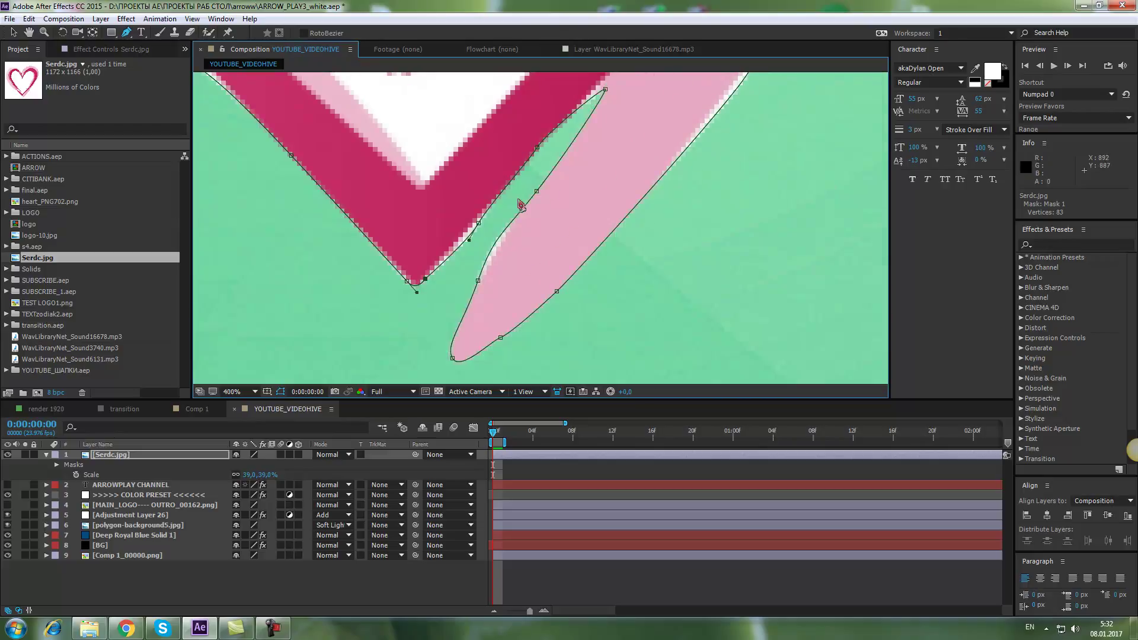
# Step: Return to the Selection tool and examine the masked heart's outline up close and against the whole banner
pyautogui.press(',')
pyautogui.press(',')
pyautogui.press(',')
pyautogui.press(',')
pyautogui.press('.')
pyautogui.moveTo(559, 140); pyautogui.dragTo(552, 246)
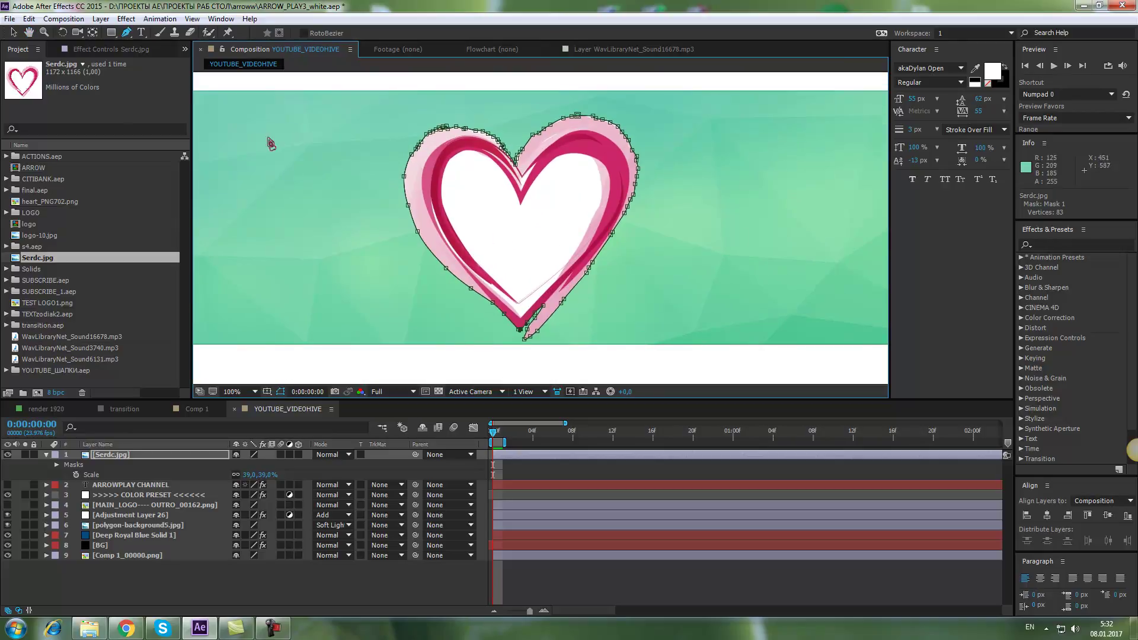
pyautogui.click(14, 33)
pyautogui.click(290, 152)
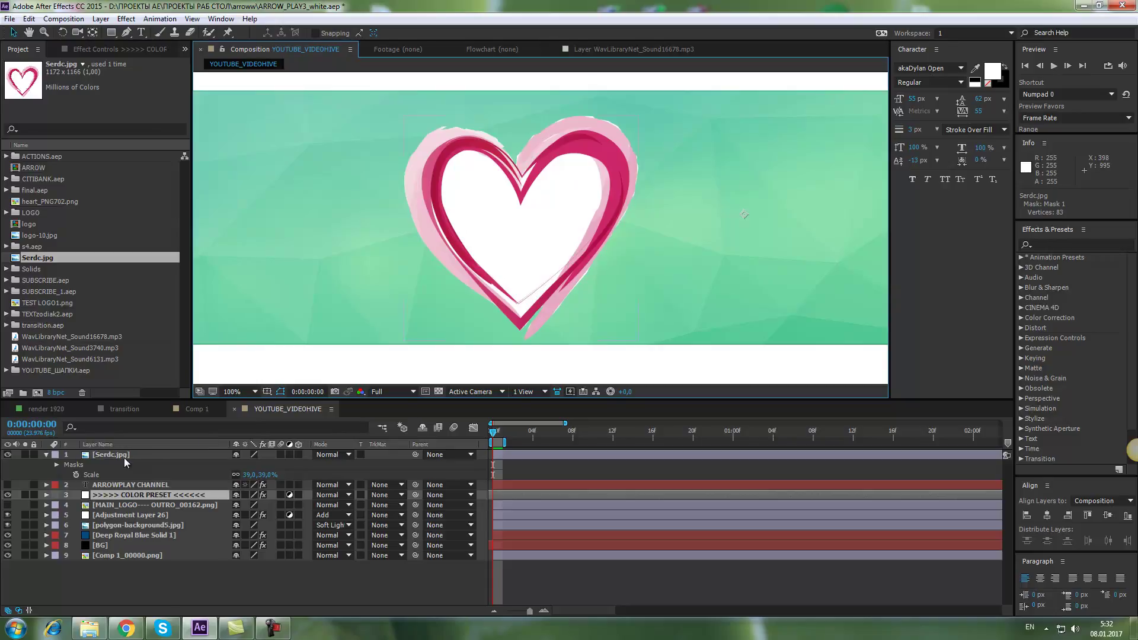
pyautogui.click(111, 454)
pyautogui.scroll(3, 534, 271)
pyautogui.scroll(-2, 592, 178)
pyautogui.scroll(-3, 442, 209)
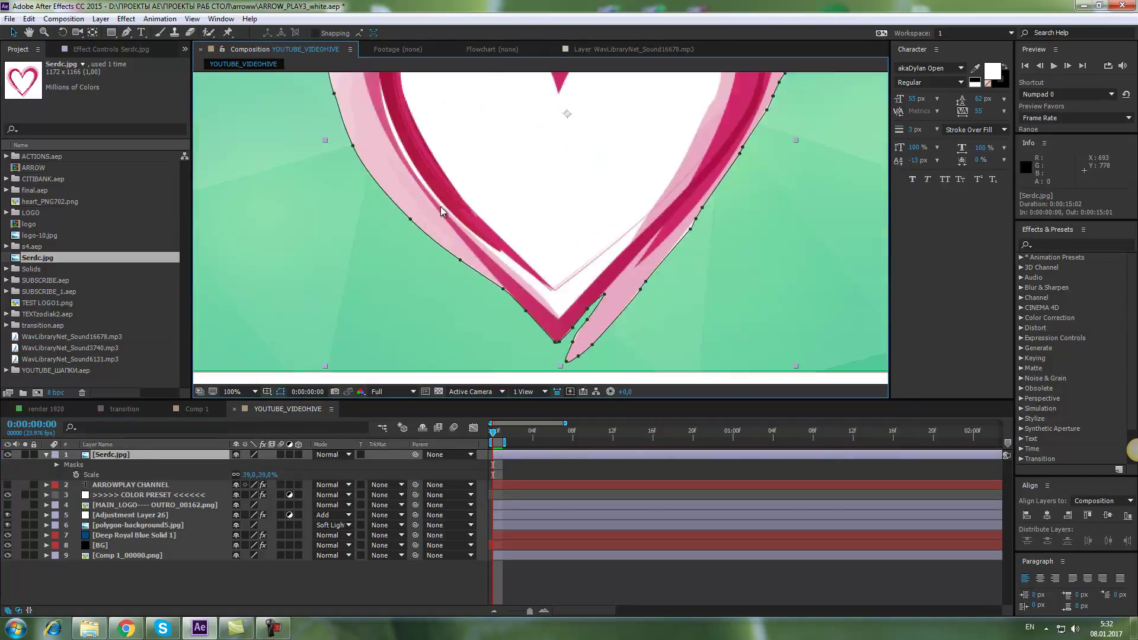
pyautogui.scroll(2, 679, 207)
pyautogui.scroll(-4, 517, 183)
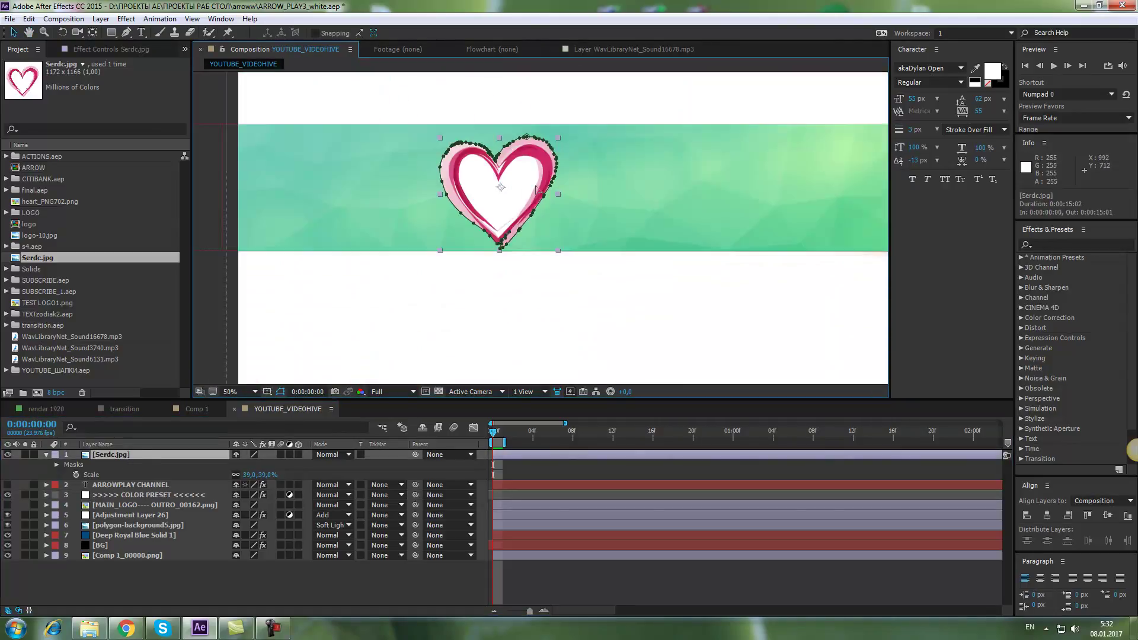
# Step: Reposition the mask point on the heart's lower-right edge and adjust its handles so the path follows the pale pink stroke
pyautogui.scroll(7, 517, 183)
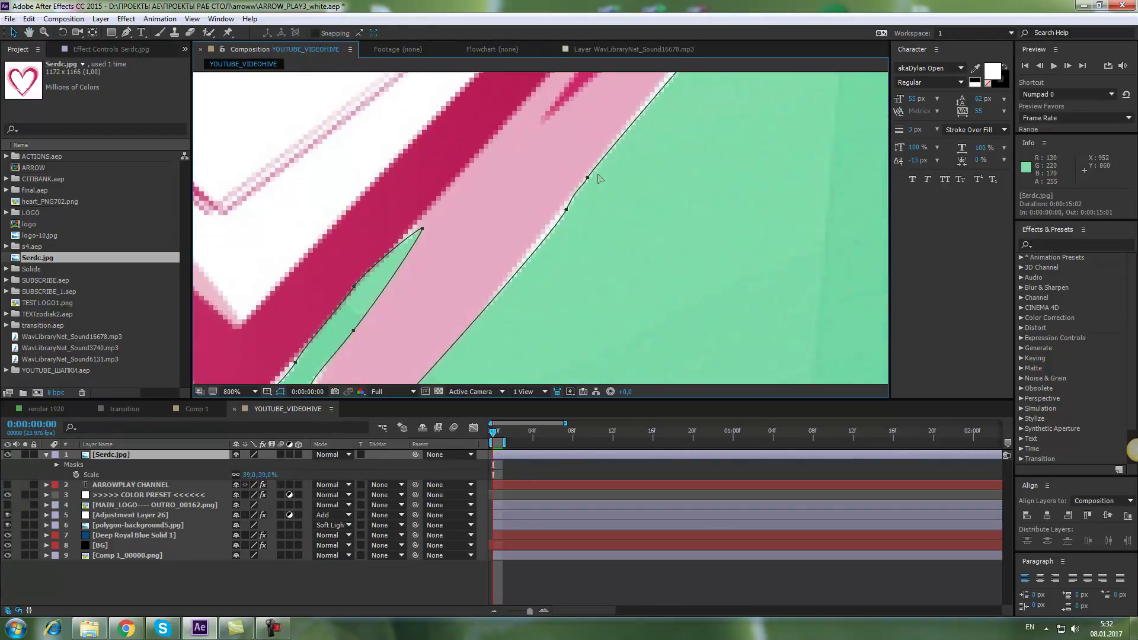
pyautogui.click(566, 210)
pyautogui.moveTo(579, 186); pyautogui.dragTo(577, 217)
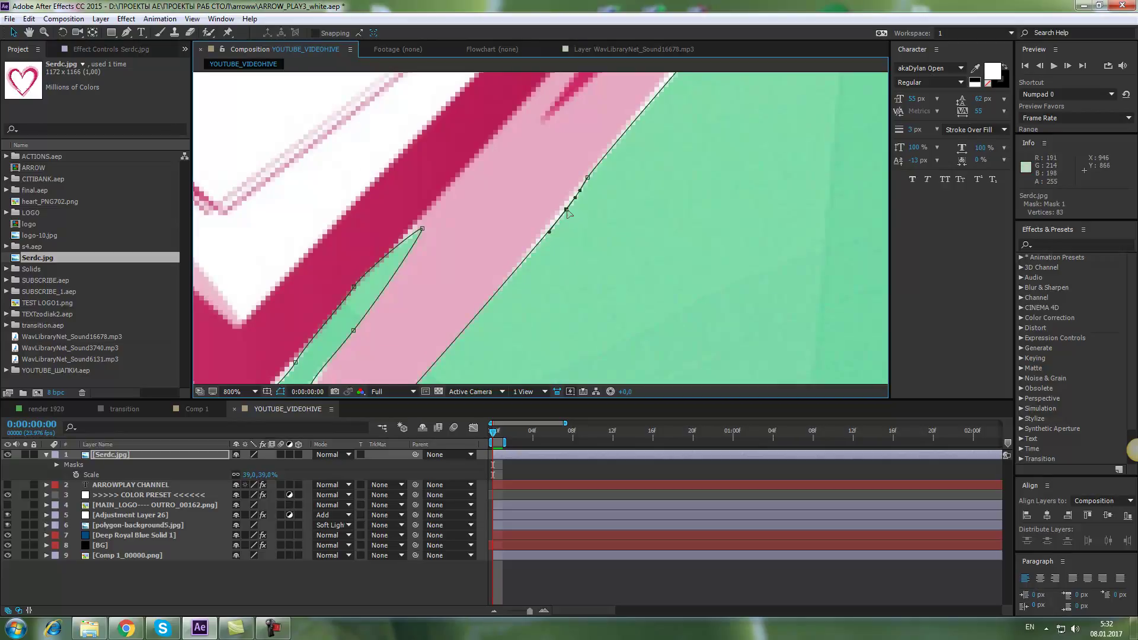
pyautogui.click(569, 221)
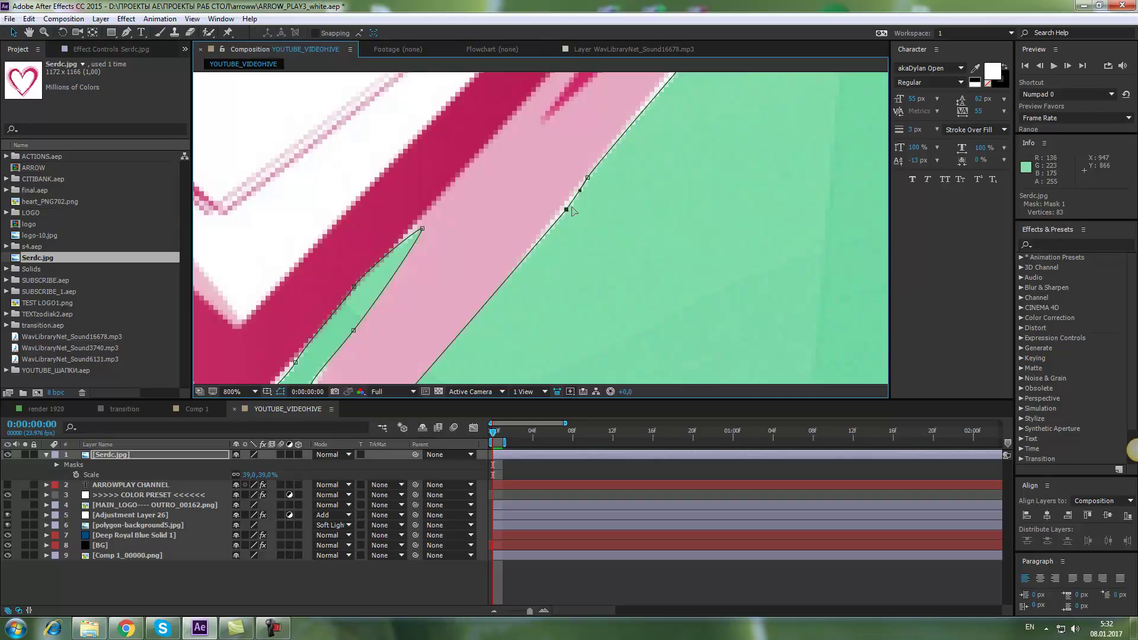
pyautogui.click(588, 224)
pyautogui.moveTo(567, 212)
pyautogui.mouseDown()
pyautogui.moveTo(563, 225)
pyautogui.moveTo(557, 218)
pyautogui.moveTo(563, 211)
pyautogui.moveTo(602, 300)
pyautogui.moveTo(584, 305)
pyautogui.moveTo(567, 221)
pyautogui.mouseUp()
pyautogui.hotkey('ctrl', 'z')
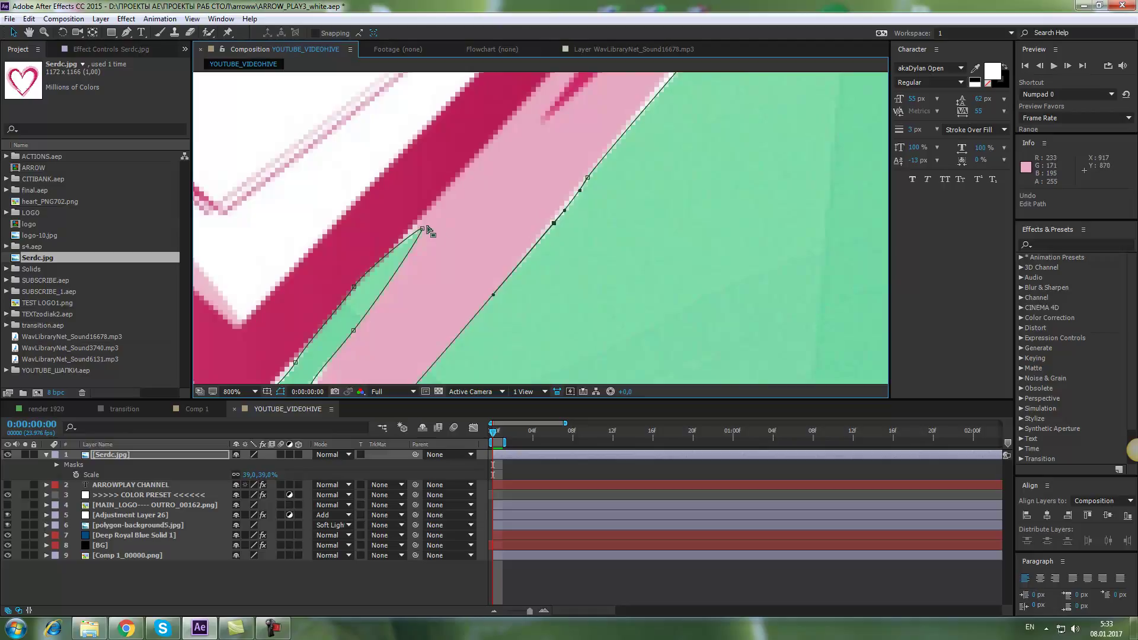
# Step: Shift the mask point at the inner tip of the gap beside the tail, convert it to smooth and reshape its handles
pyautogui.moveTo(422, 228); pyautogui.dragTo(421, 224)
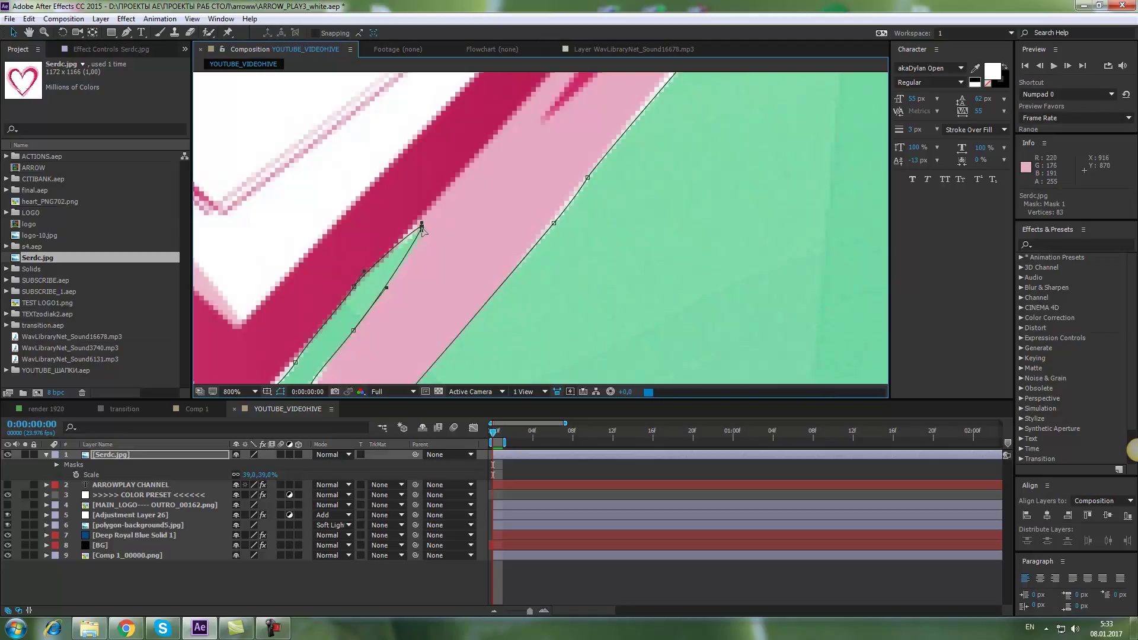
pyautogui.moveTo(422, 225); pyautogui.dragTo(422, 235)
pyautogui.hotkey('ctrl', 'z')
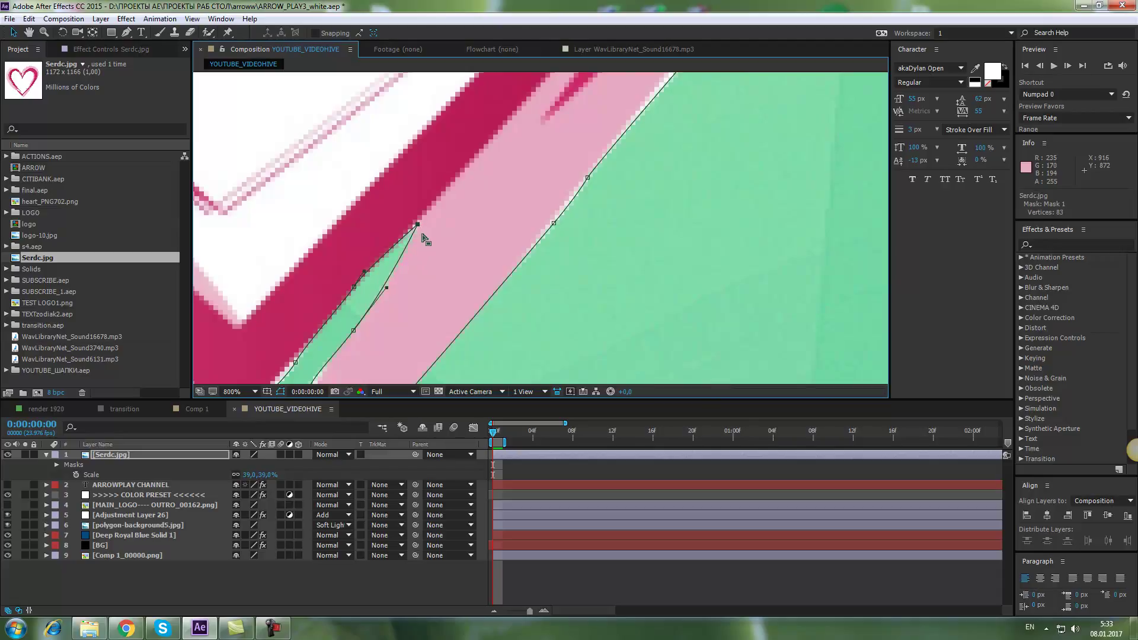
pyautogui.keyDown('ctrl'); pyautogui.keyDown('alt'); pyautogui.click(417, 225); pyautogui.keyUp('alt'); pyautogui.keyUp('ctrl')
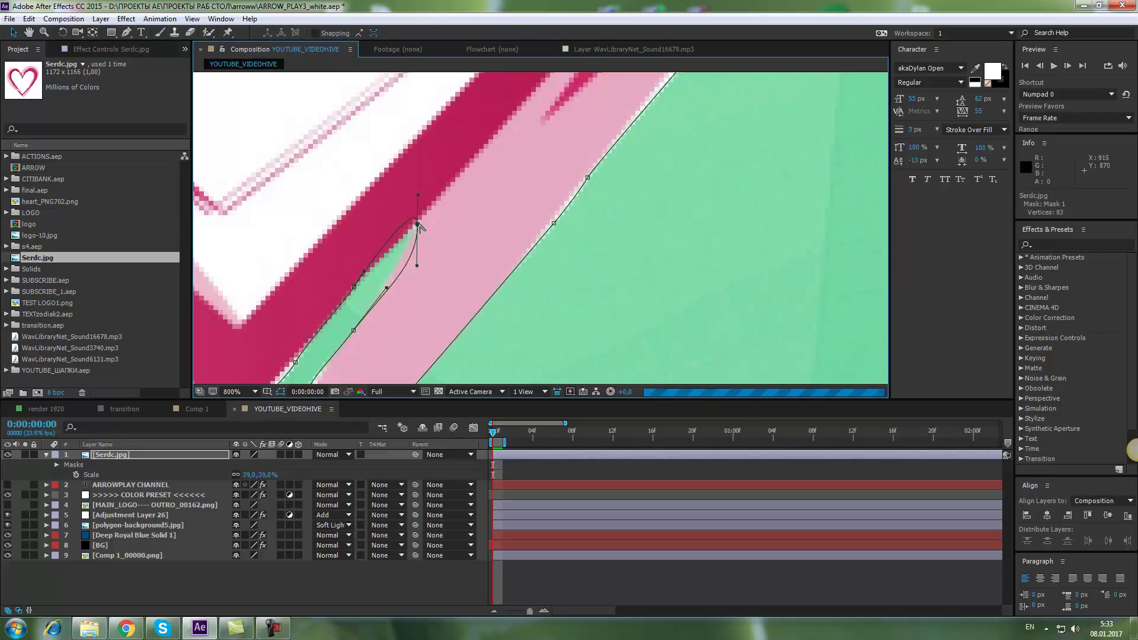
pyautogui.moveTo(418, 199); pyautogui.dragTo(410, 196)
pyautogui.moveTo(434, 261); pyautogui.dragTo(429, 217)
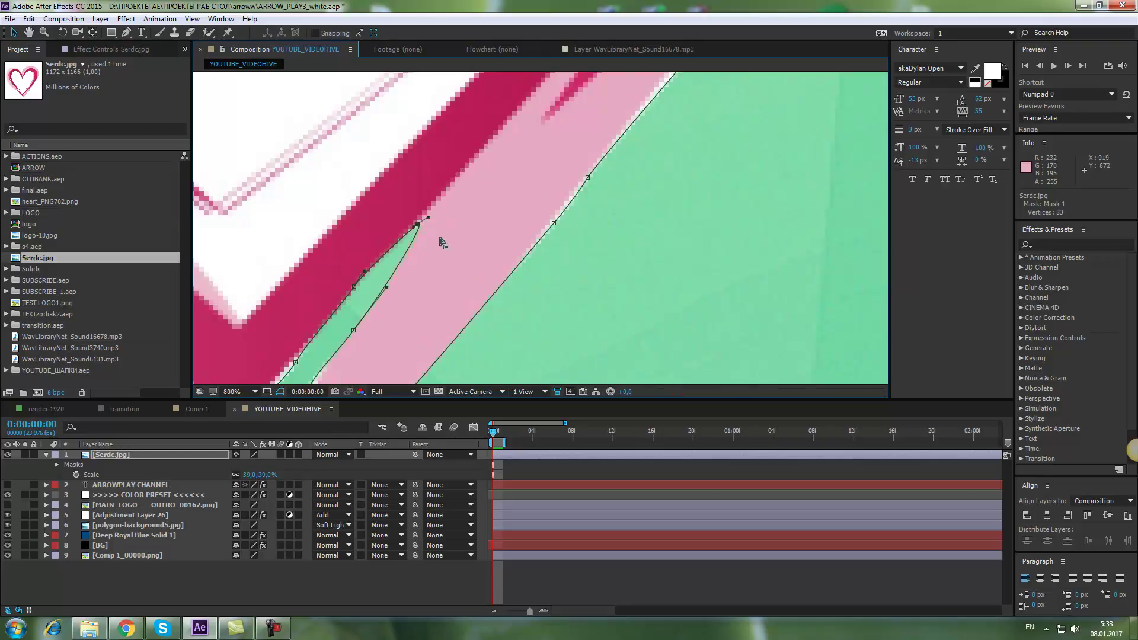
# Step: Move the remaining mask points along the heart's lower-right edge inward to trim the white fringe, and check the whole heart
pyautogui.click(554, 222)
pyautogui.moveTo(580, 188); pyautogui.dragTo(587, 180)
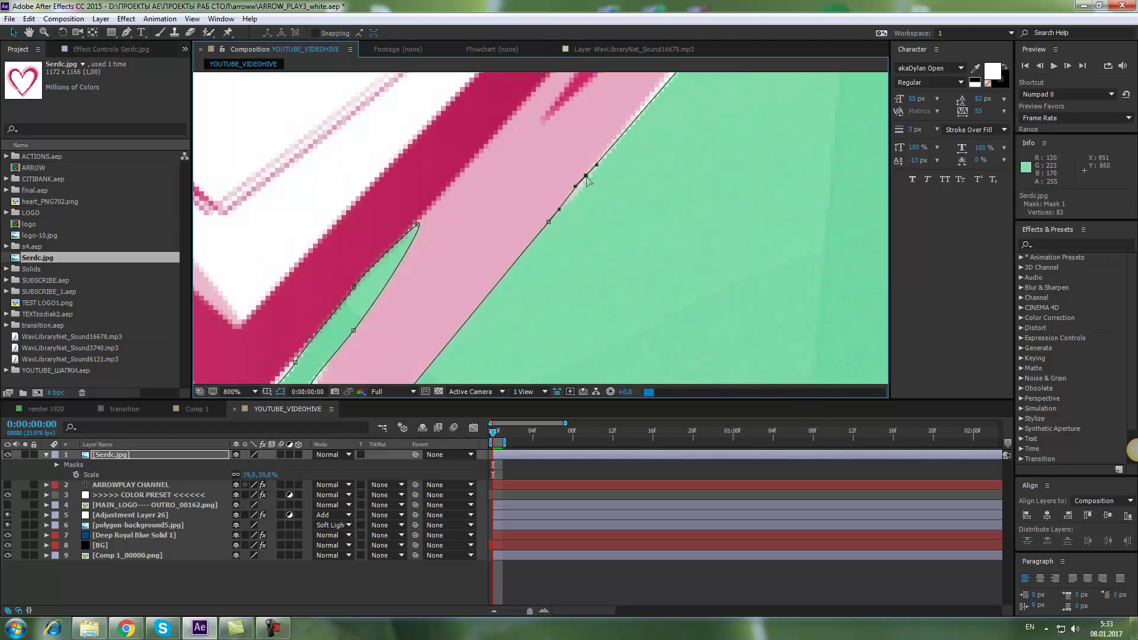
pyautogui.scroll(-1, 661, 139)
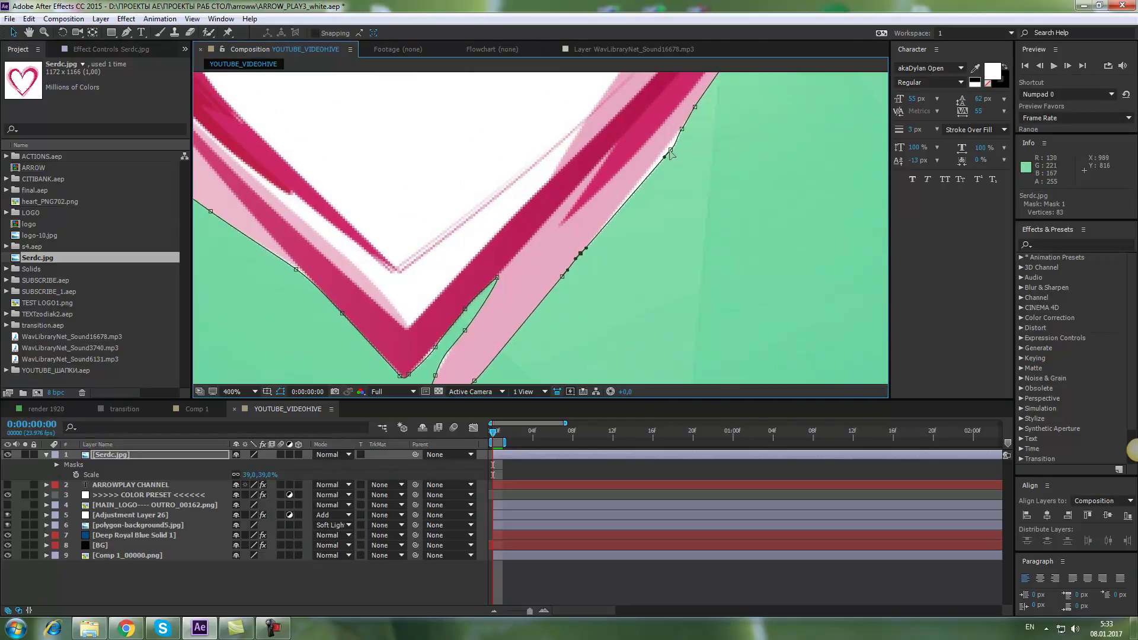
pyautogui.click(670, 149)
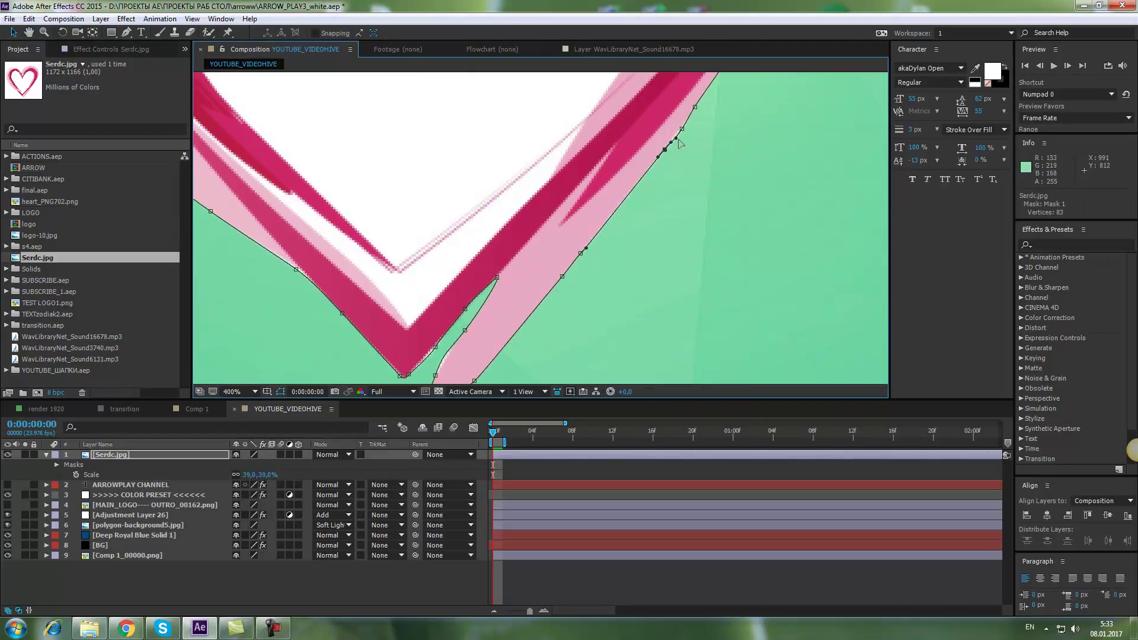
pyautogui.scroll(-6, 678, 141)
pyautogui.scroll(3, 644, 168)
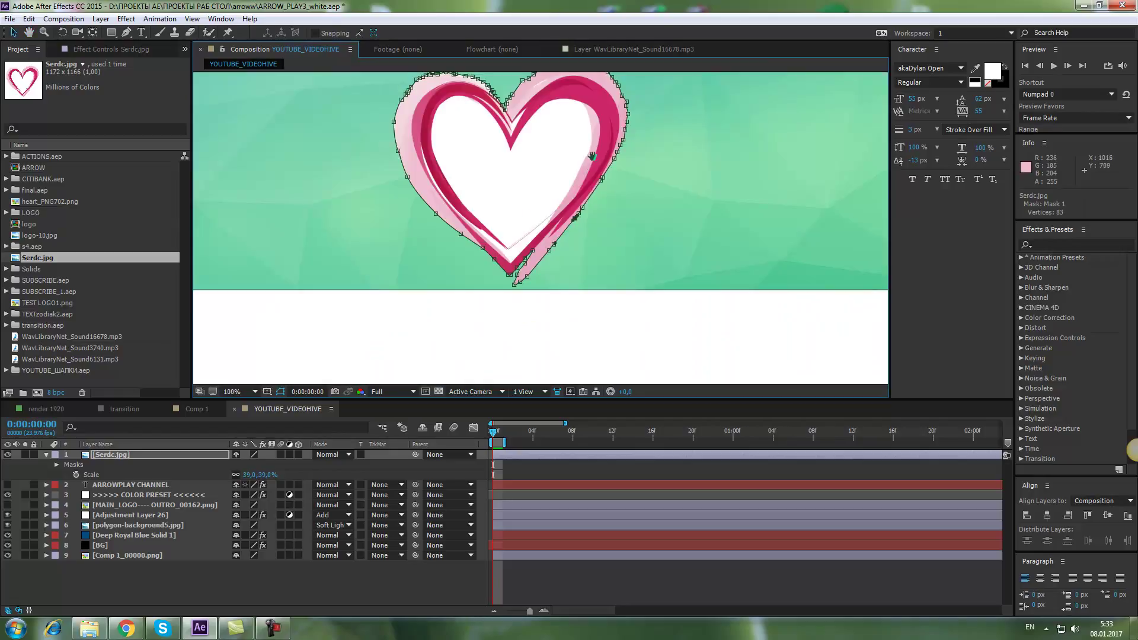
pyautogui.scroll(-2, 441, 280)
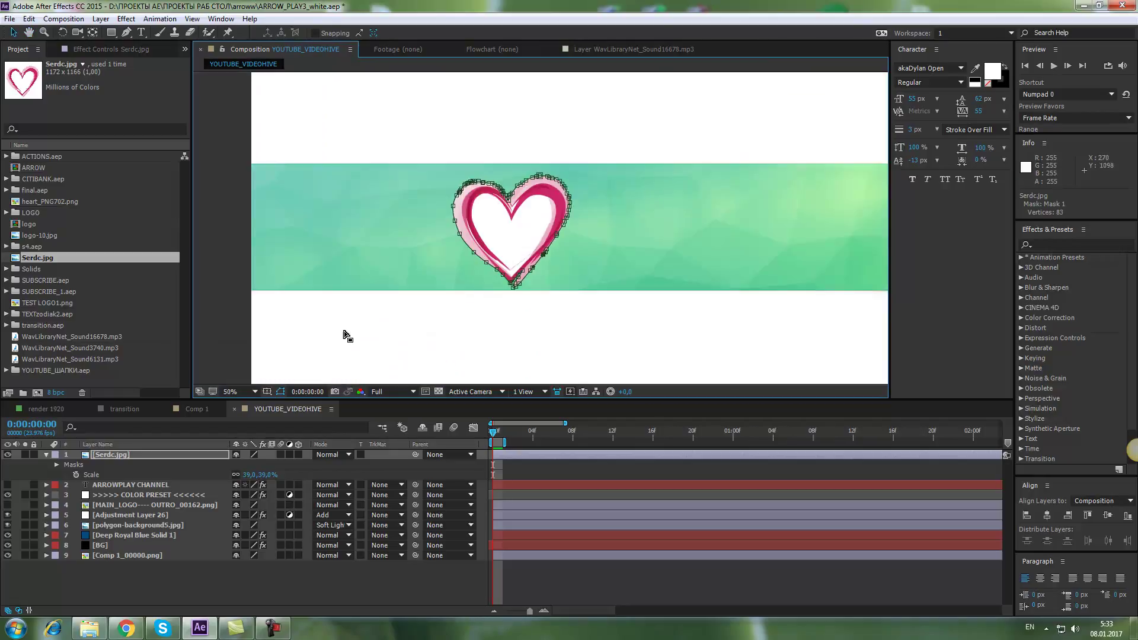
# Step: Delete the Serdc.jpg heart layer and look over the remaining banner
pyautogui.click(122, 454)
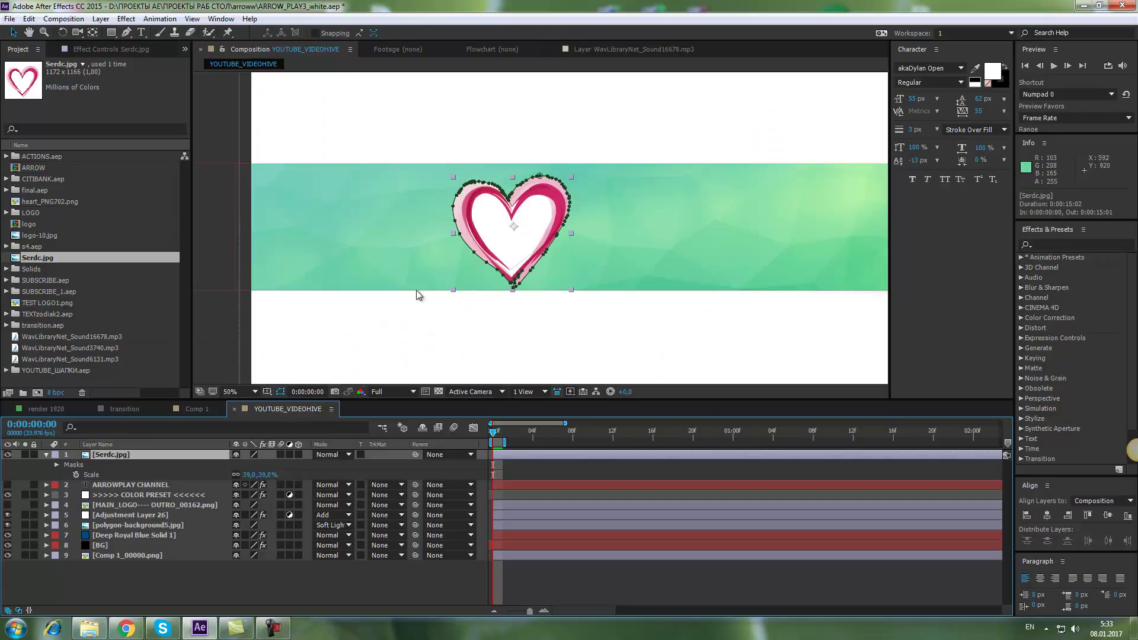
pyautogui.press('Delete')
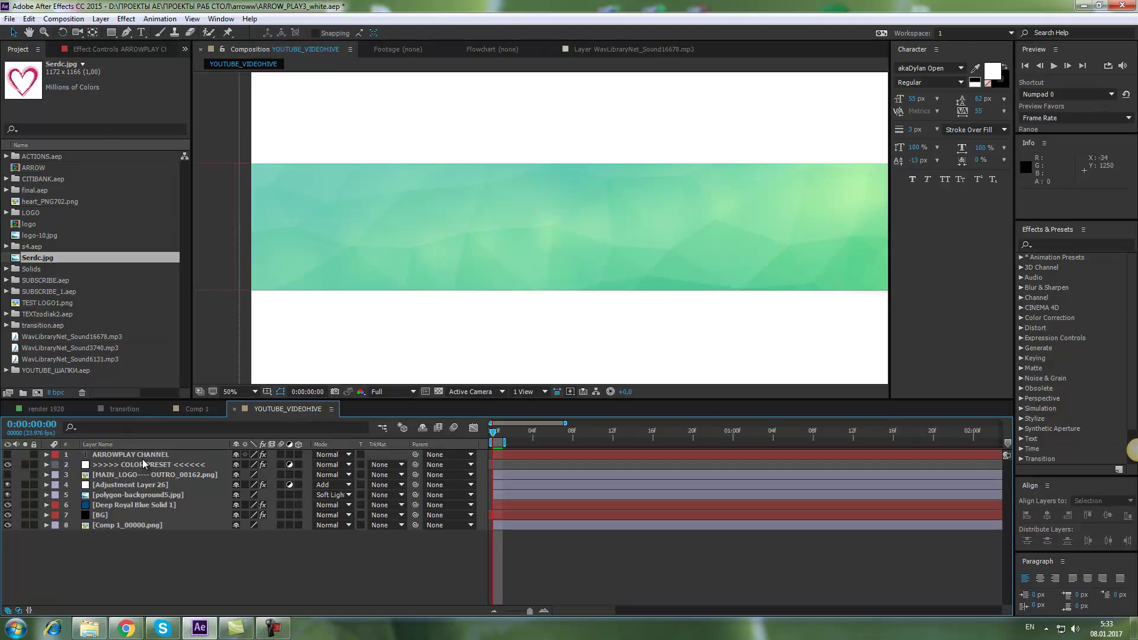
pyautogui.press(',')
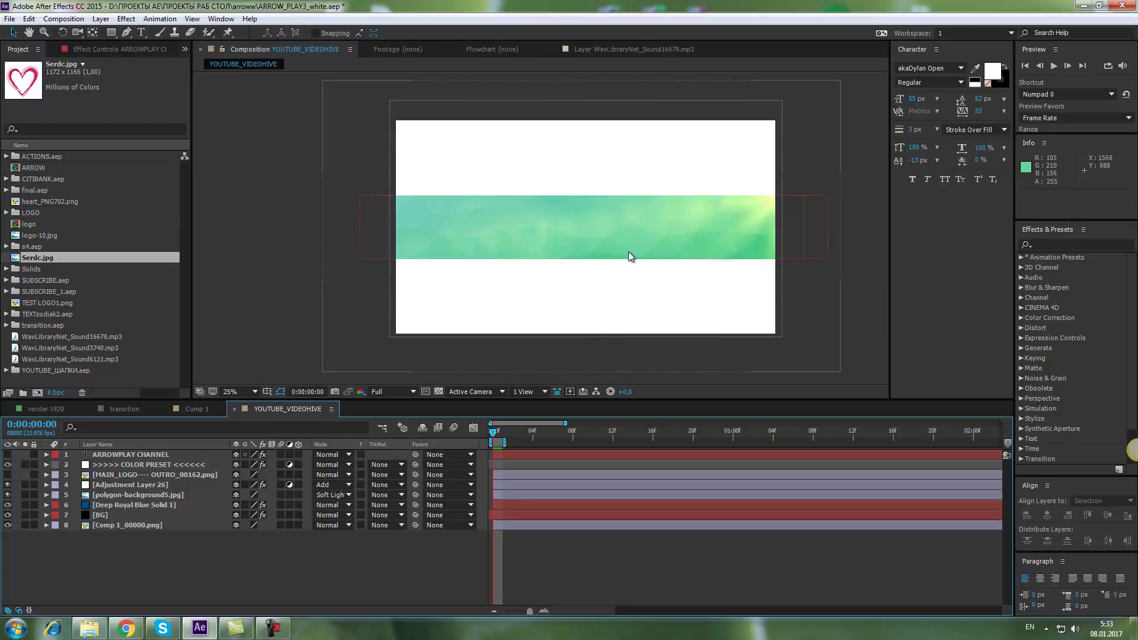
pyautogui.click(807, 222)
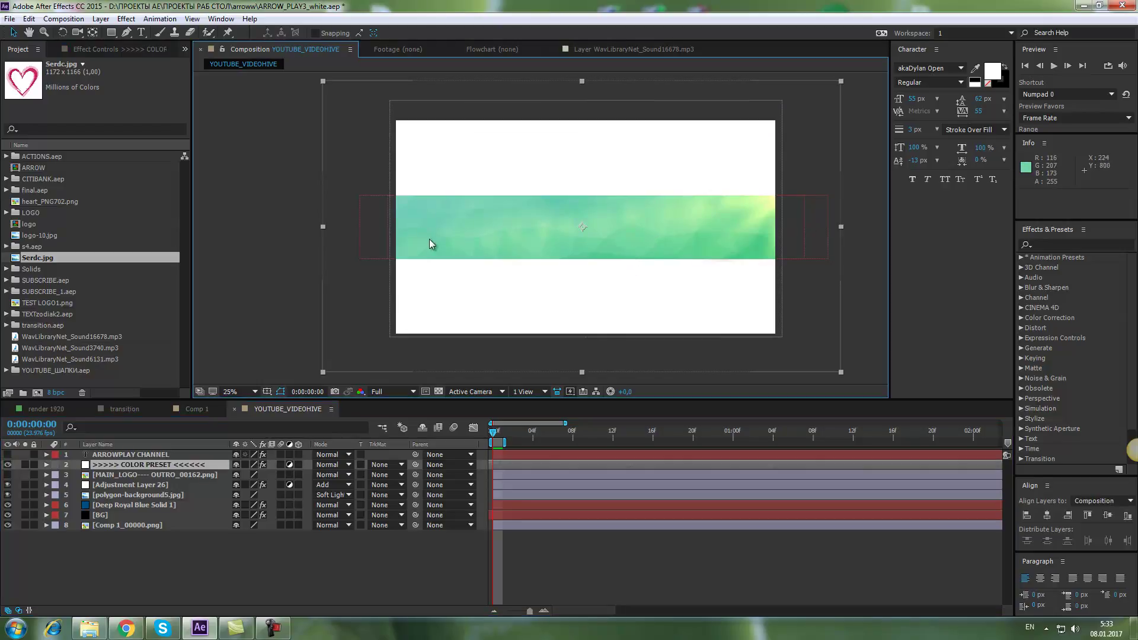
pyautogui.press('.')
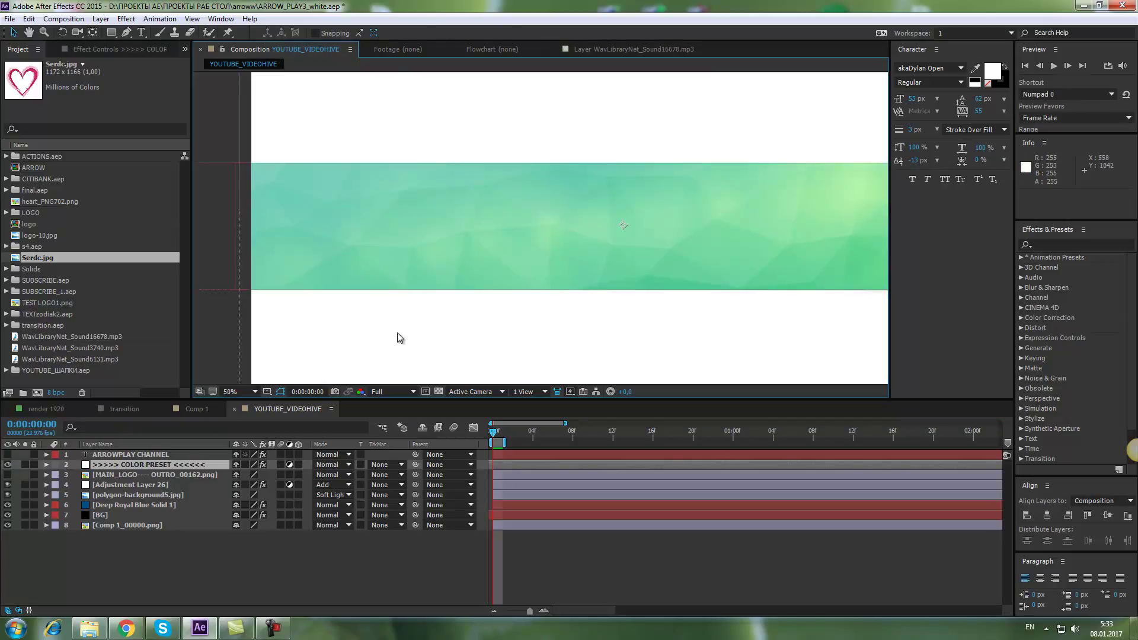
# Step: Toggle the polygon-background5.jpg layer's visibility, and solo it to examine the polygon texture across the whole frame
pyautogui.click(119, 495)
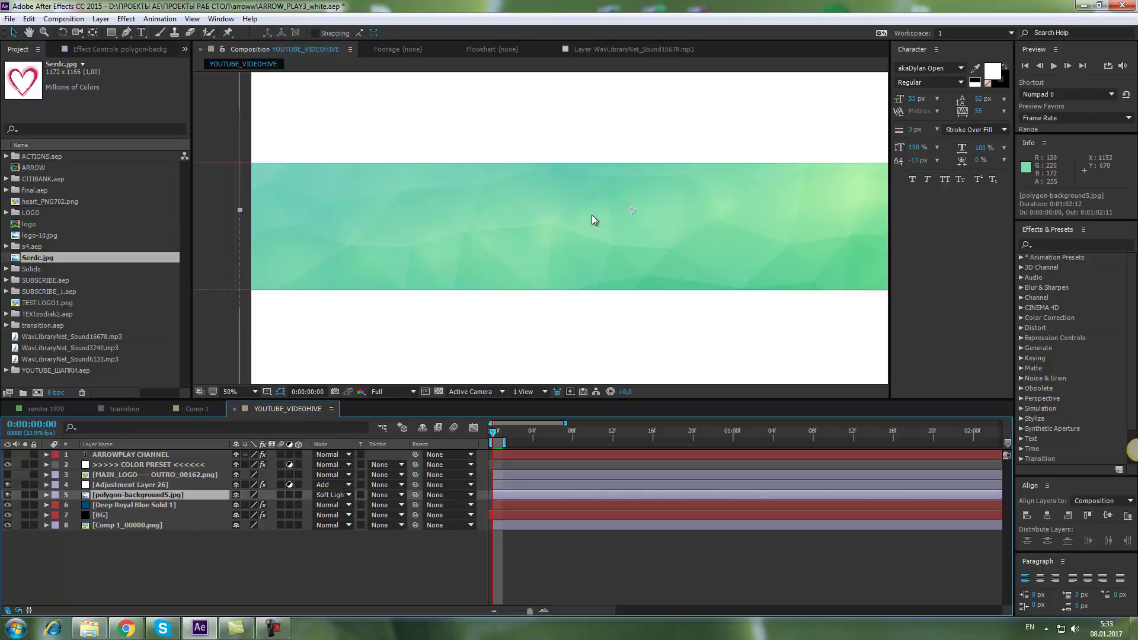
pyautogui.click(7, 495)
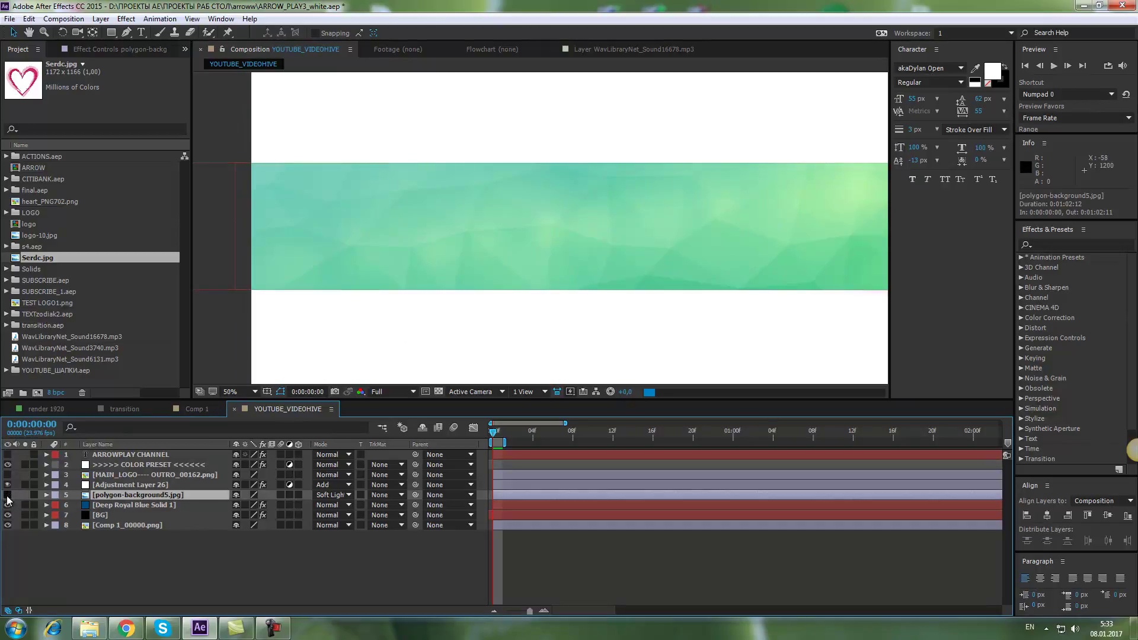
pyautogui.click(7, 494)
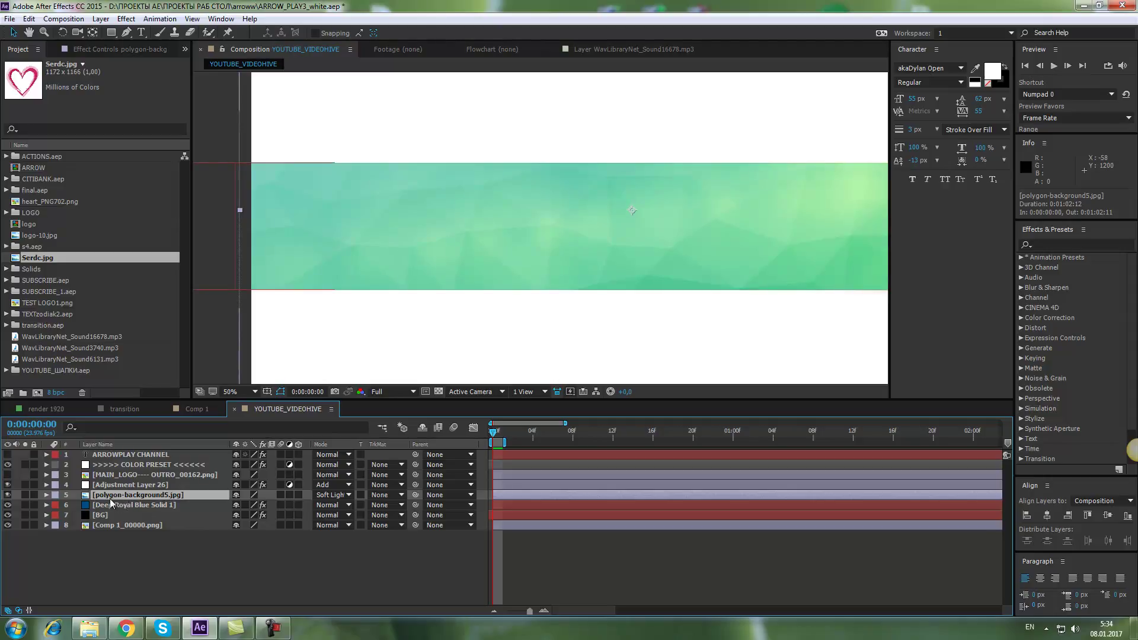
pyautogui.click(27, 494)
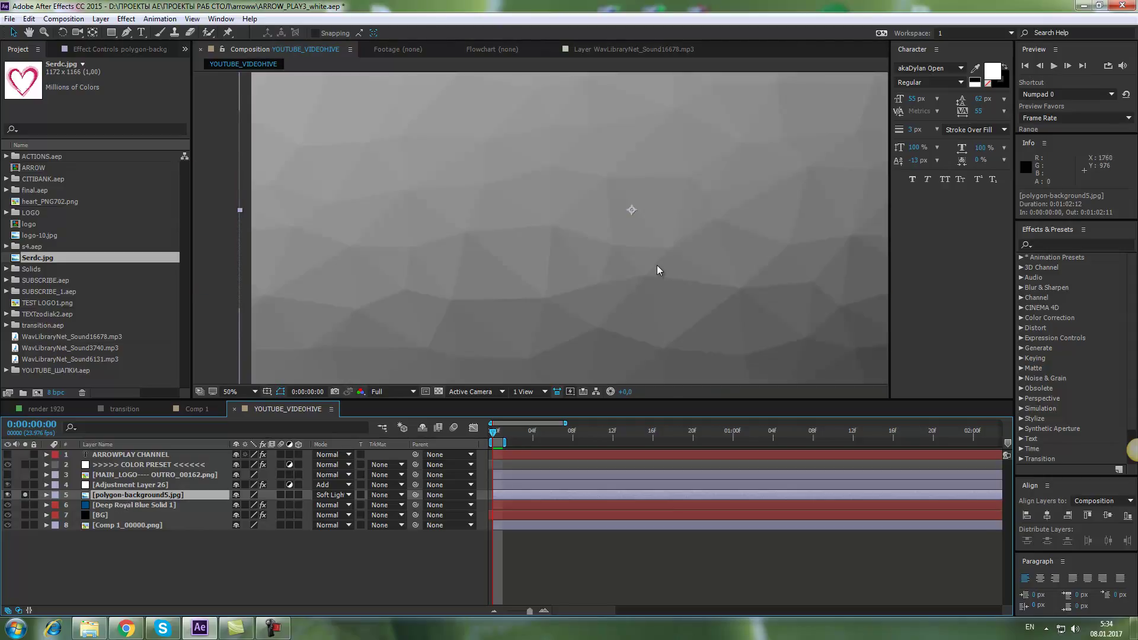
pyautogui.press(',')
pyautogui.moveTo(597, 244)
pyautogui.mouseDown()
pyautogui.moveTo(580, 230)
pyautogui.moveTo(590, 250)
pyautogui.mouseUp()
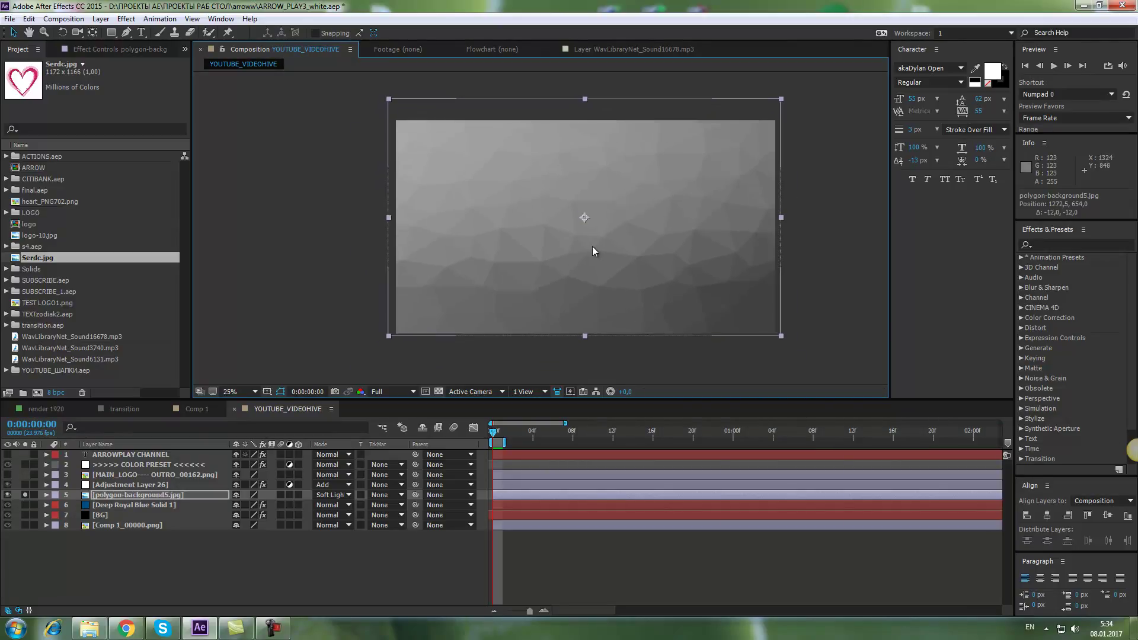
pyautogui.hotkey('ctrl', 'z')
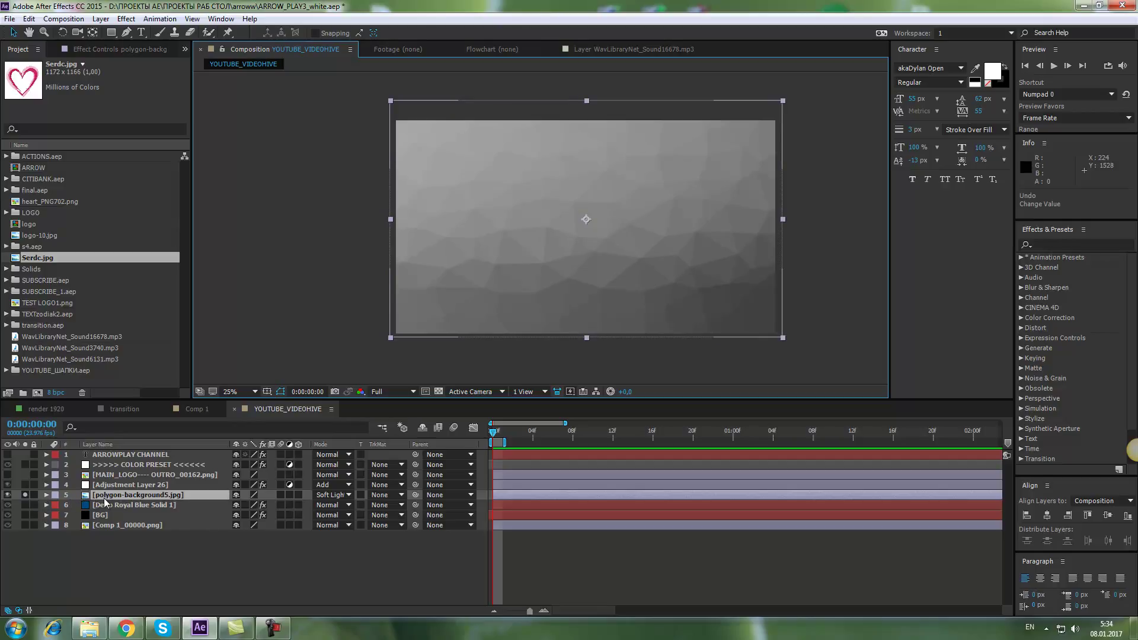
# Step: Copy the polygon-background5.jpg layer name, switch to Chrome and search Google Images for it
pyautogui.click(125, 491)
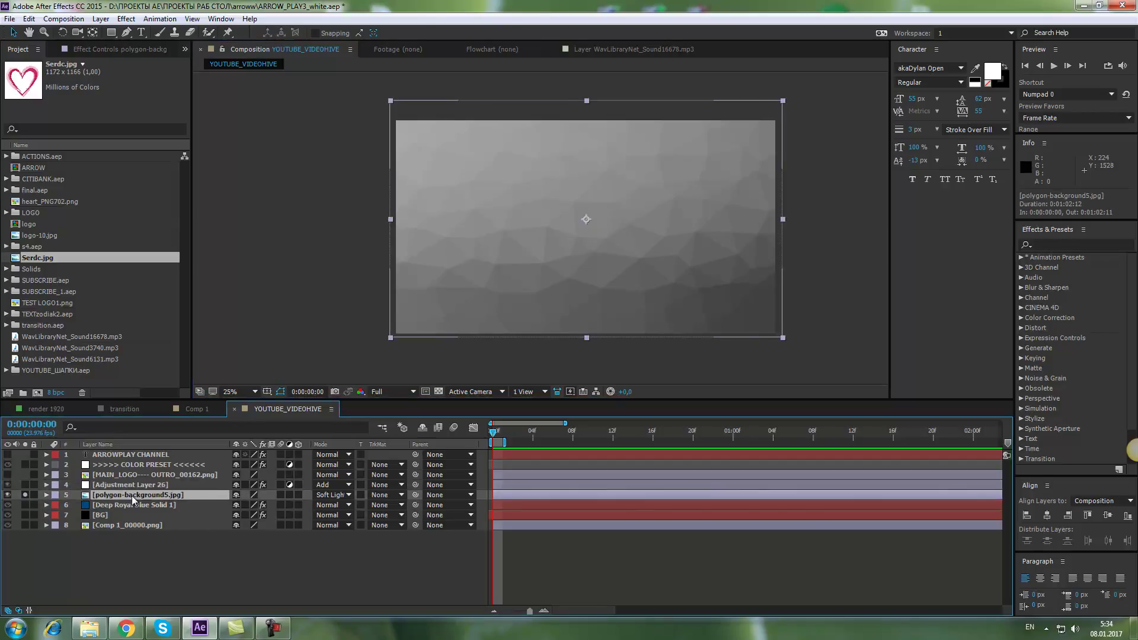
pyautogui.press('Return')
pyautogui.hotkey('ctrl', 'c')
pyautogui.click(126, 628)
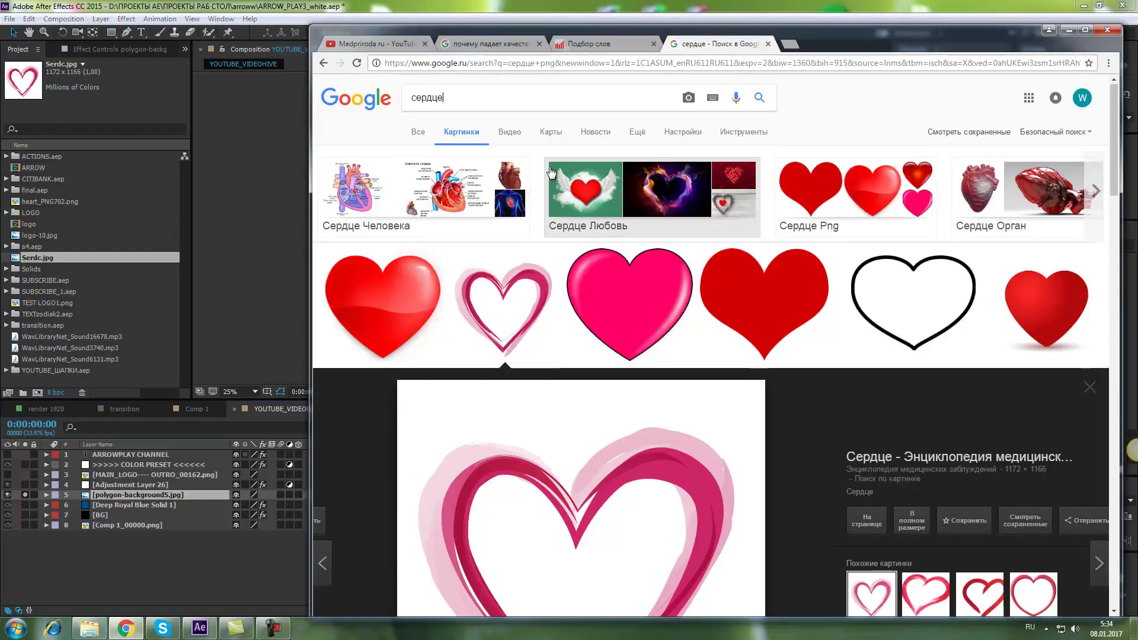
pyautogui.scroll(-3, 516, 255)
pyautogui.scroll(1, 516, 118)
pyautogui.scroll(2, 507, 148)
pyautogui.moveTo(447, 99); pyautogui.dragTo(389, 110)
pyautogui.hotkey('ctrl', 'v')
pyautogui.press('Return')
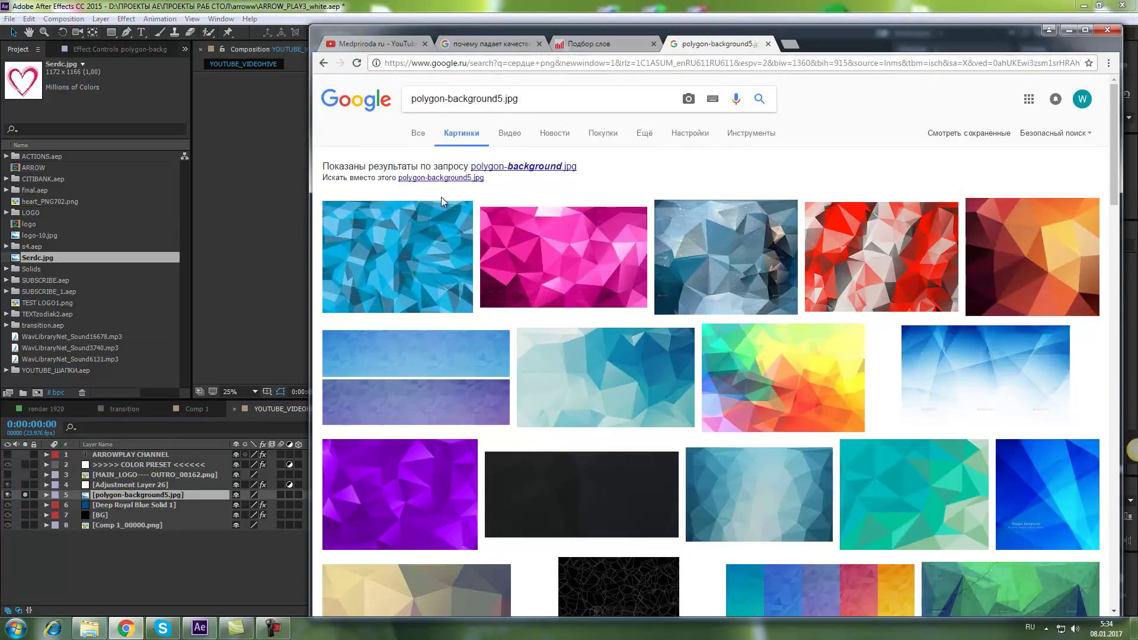
# Step: Preview several polygon background results, including the blue-grey and the red-and-white pictures
pyautogui.click(417, 240)
pyautogui.click(580, 148)
pyautogui.click(721, 137)
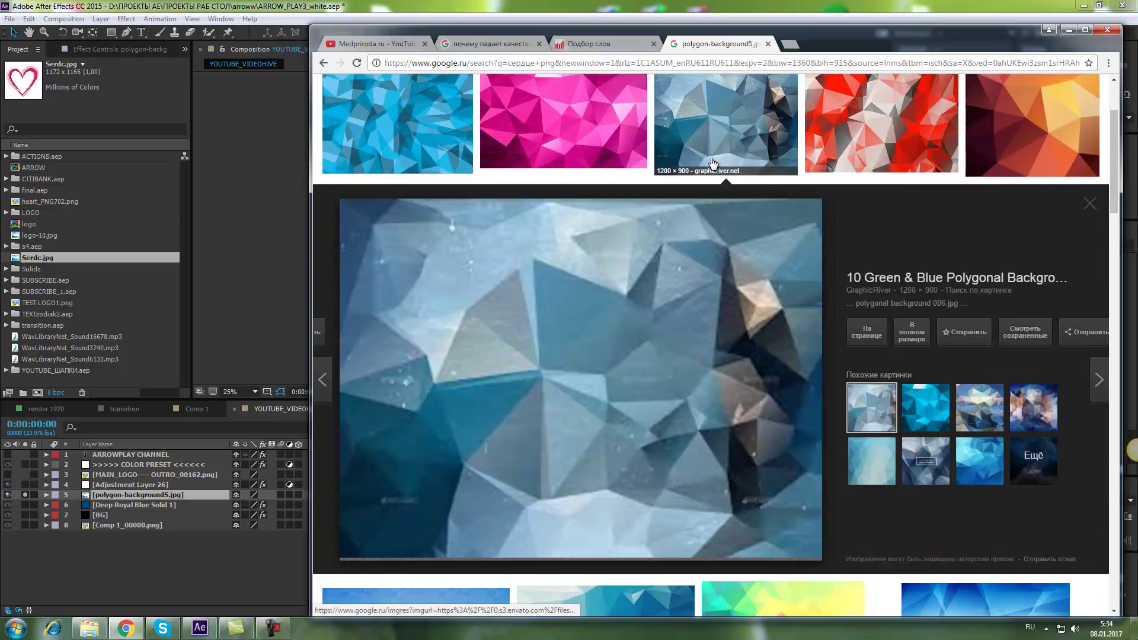
pyautogui.scroll(1, 829, 225)
pyautogui.click(851, 193)
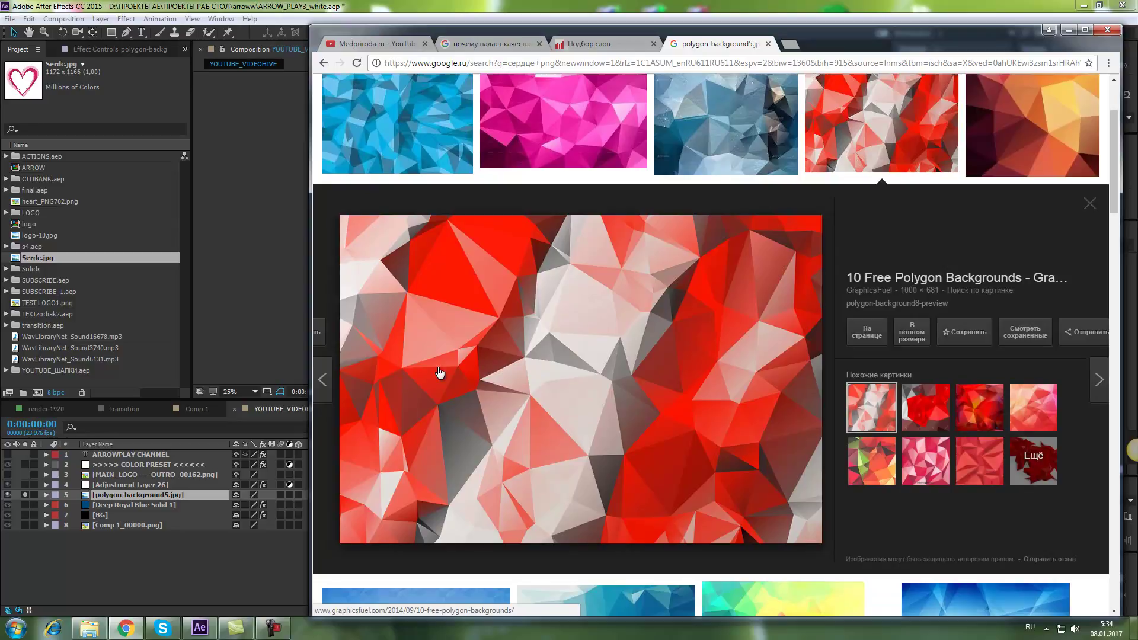
# Step: Switch back to After Effects and turn off solo for the polygon-background5.jpg layer, keeping that layer selected
pyautogui.click(116, 560)
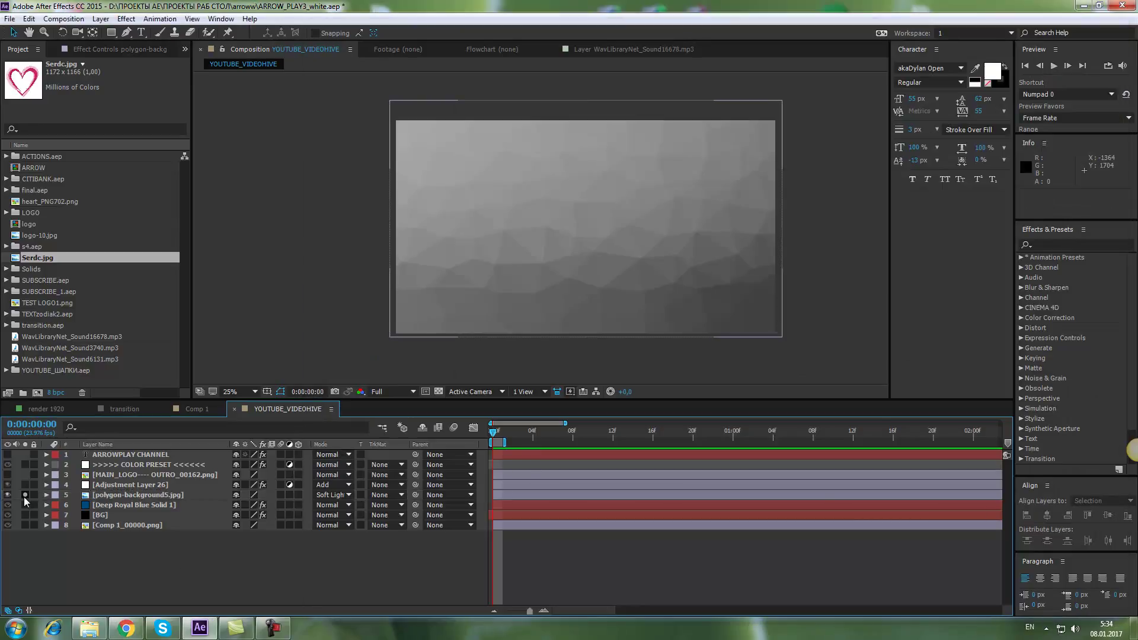
pyautogui.click(25, 494)
pyautogui.click(109, 495)
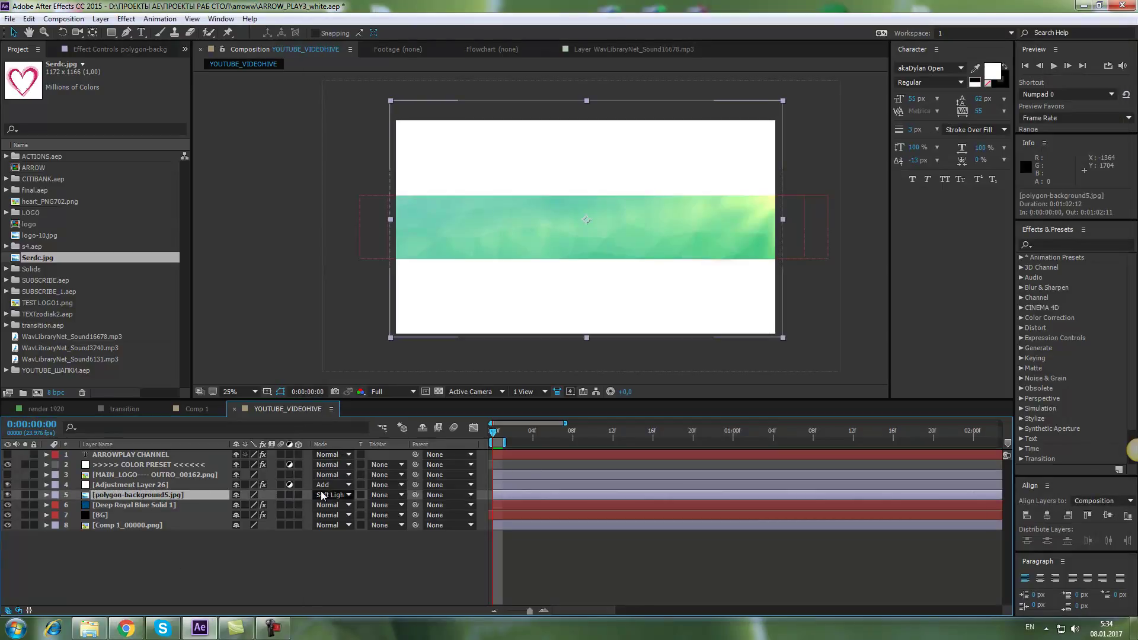
# Step: Solo the Deep Royal Blue Solid 1 layer and show its 4-Color Gradient effect settings
pyautogui.click(118, 505)
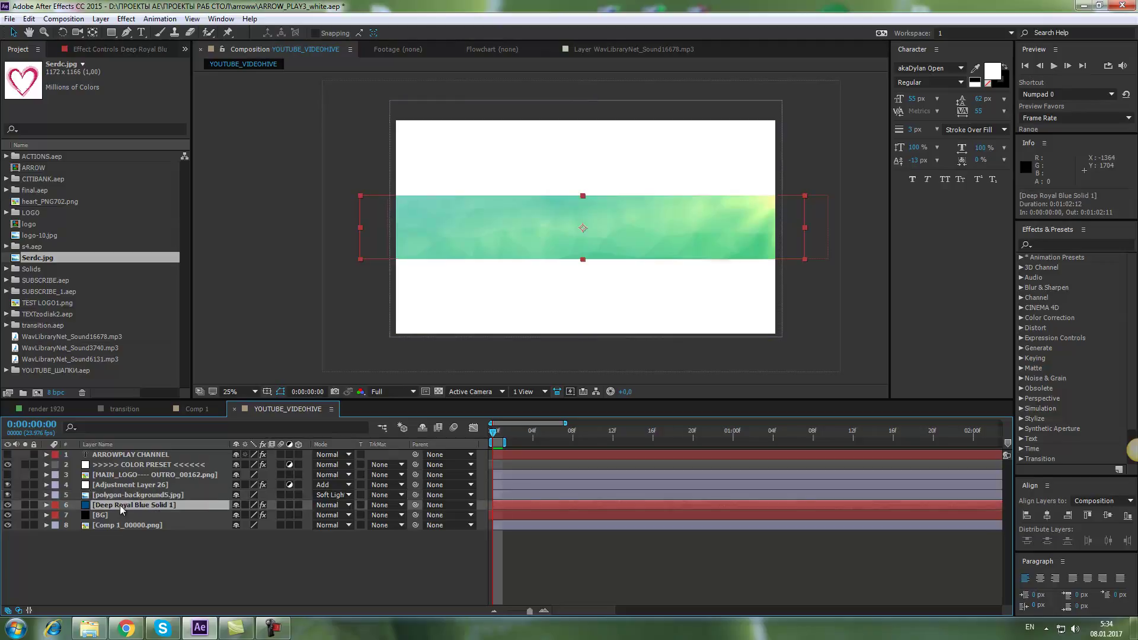
pyautogui.click(25, 505)
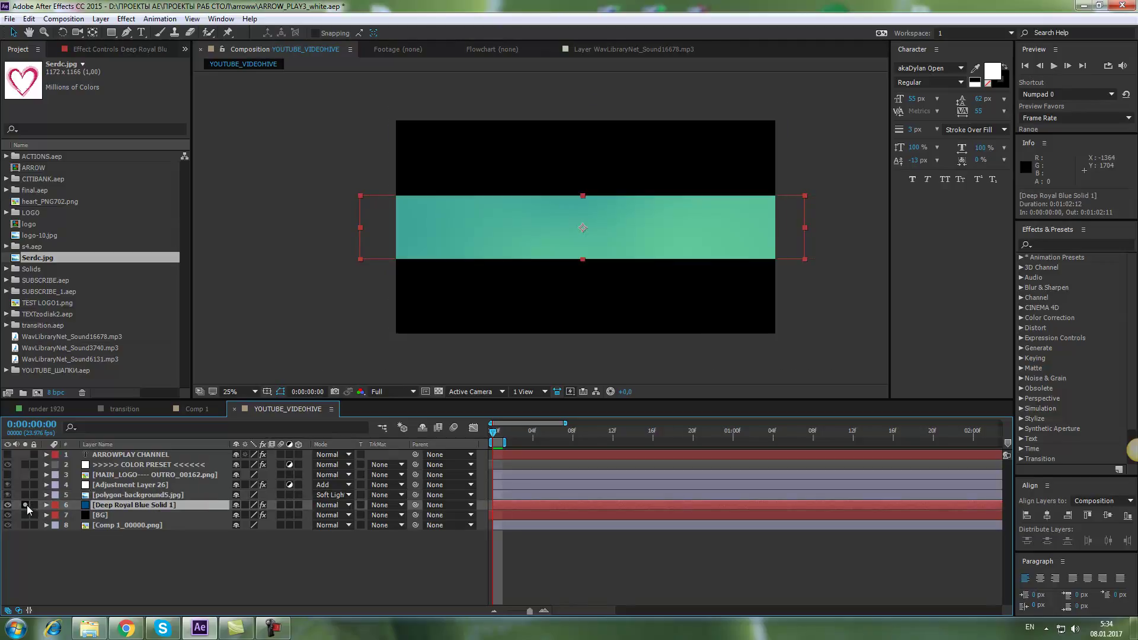
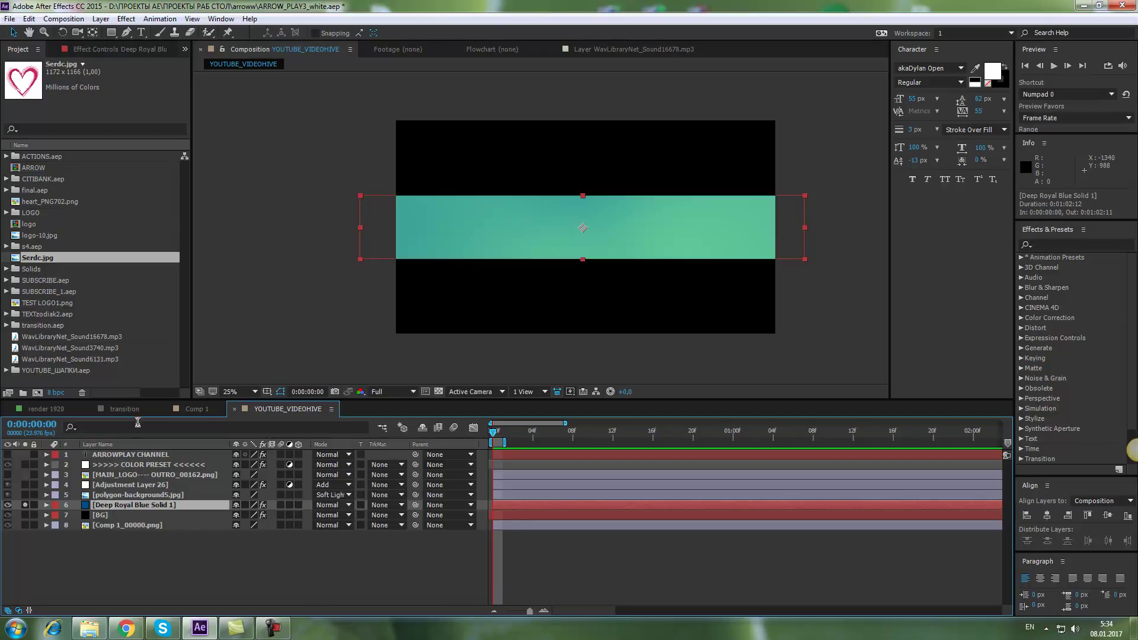
pyautogui.click(101, 51)
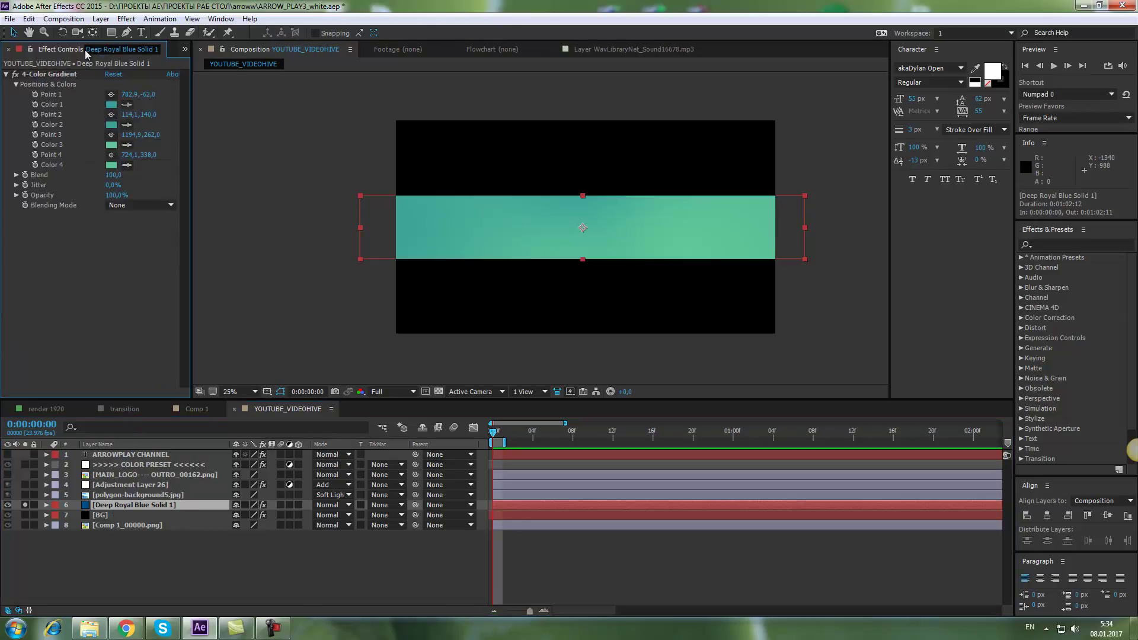
# Step: Nudge the 4-Color Gradient's colour points slightly in the composition to demonstrate how they shift the gradient
pyautogui.click(53, 75)
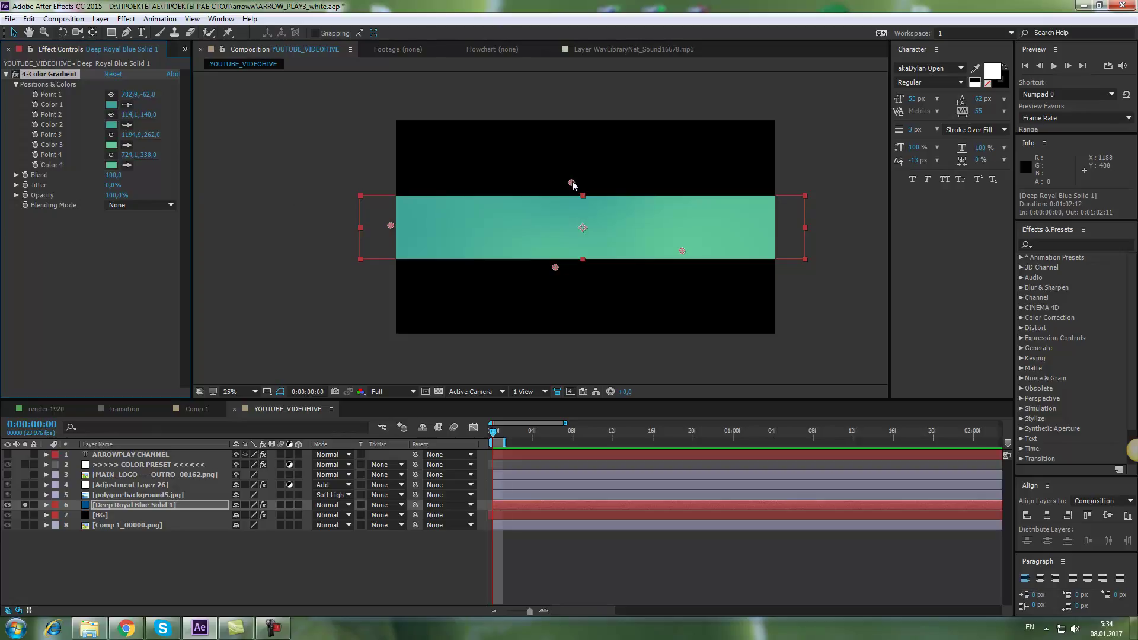
pyautogui.moveTo(571, 184); pyautogui.dragTo(576, 185)
pyautogui.moveTo(392, 226); pyautogui.dragTo(394, 227)
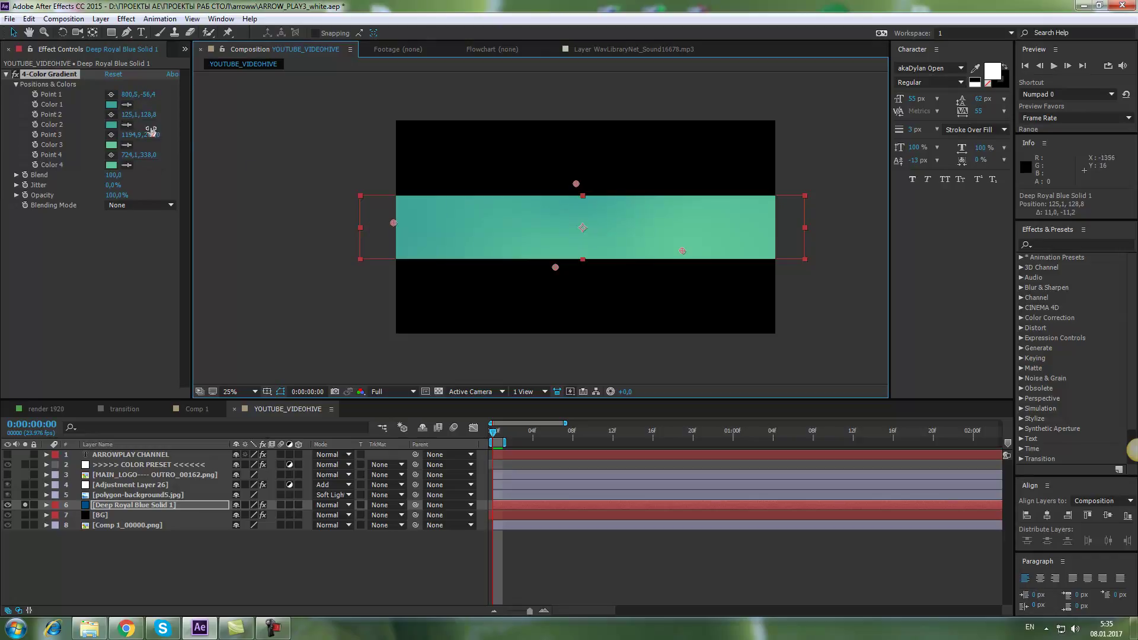
pyautogui.moveTo(394, 224); pyautogui.dragTo(401, 217)
pyautogui.moveTo(683, 250); pyautogui.dragTo(693, 252)
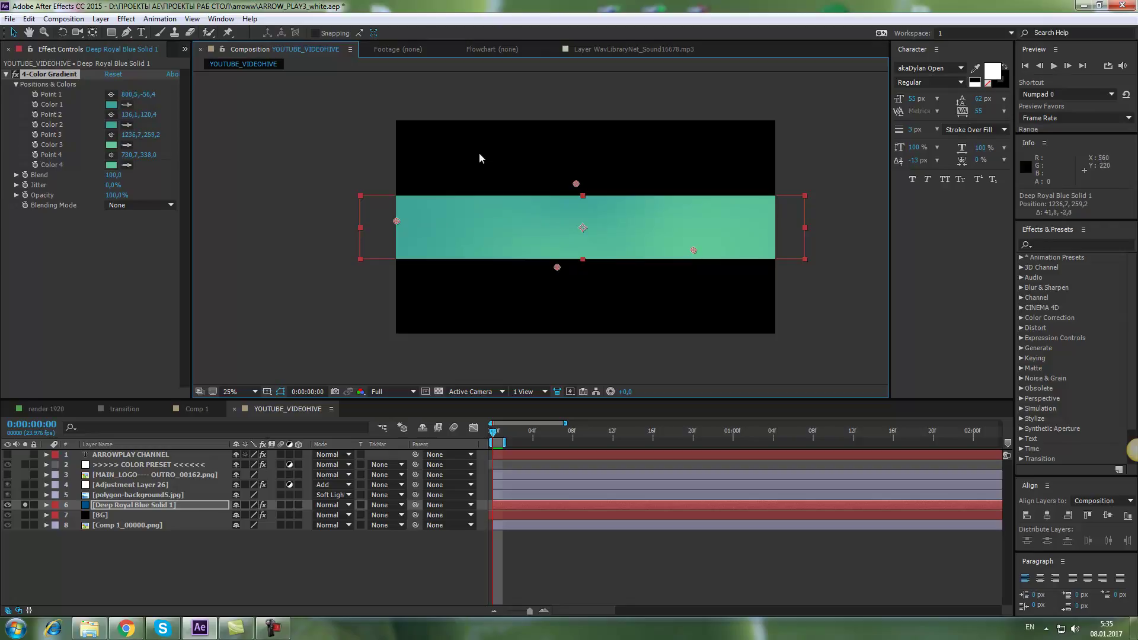
# Step: On the Deep Royal Blue Solid 1 layer, set the gradient's Color 1 to a pale aqua
pyautogui.click(122, 506)
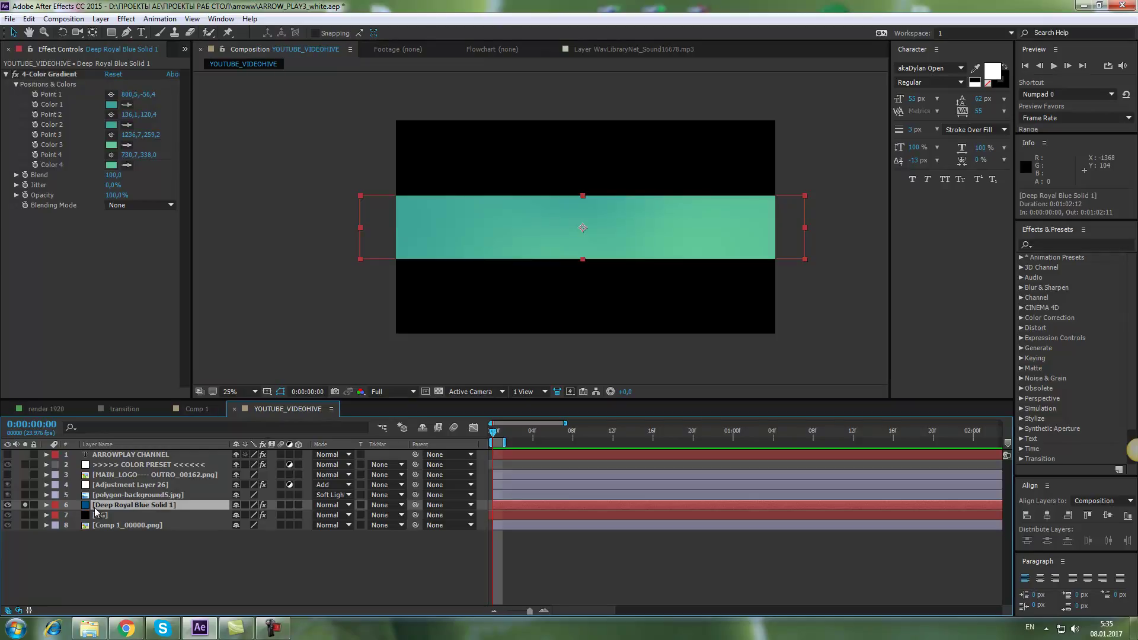
pyautogui.click(111, 105)
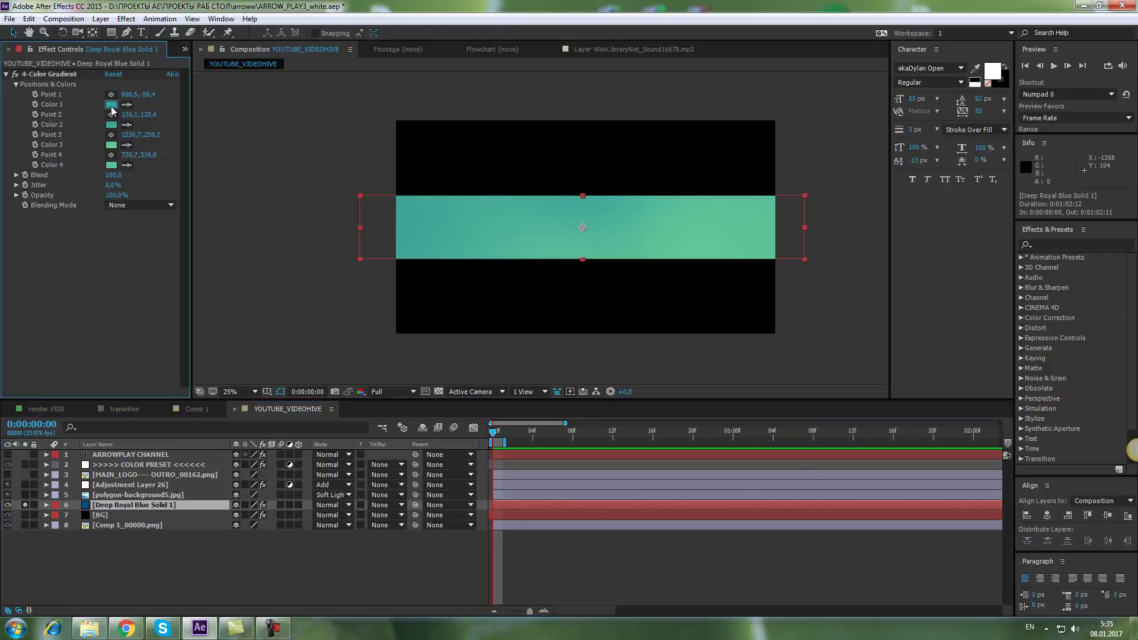
pyautogui.click(551, 457)
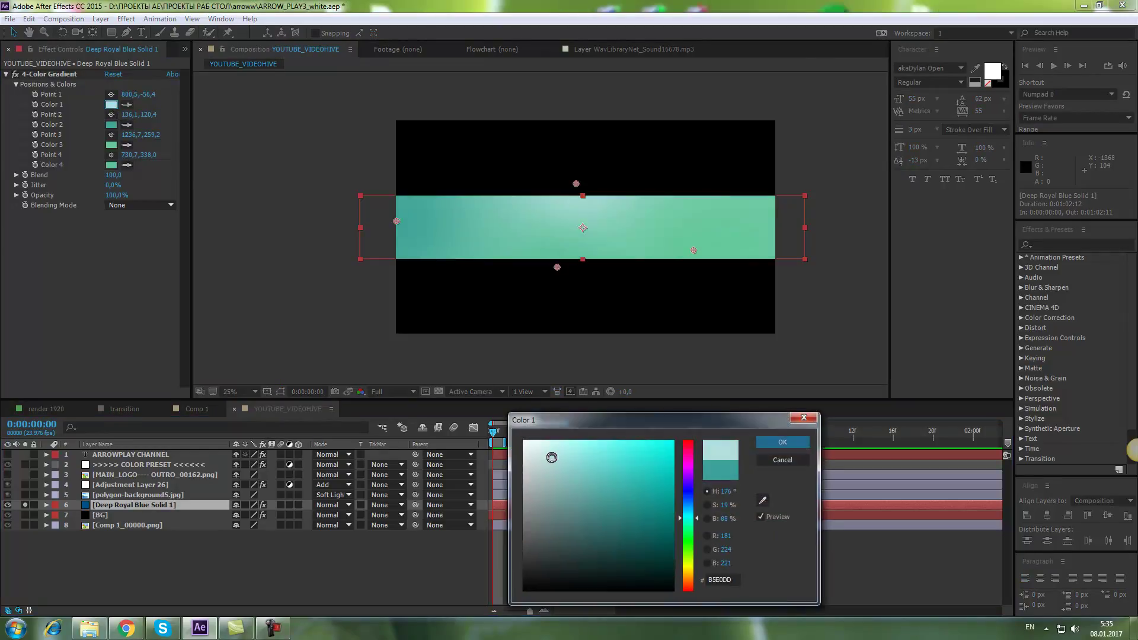
pyautogui.click(782, 442)
# Step: Set the gradient's Color 2 to a pinkish red, FF2D5E
pyautogui.click(111, 125)
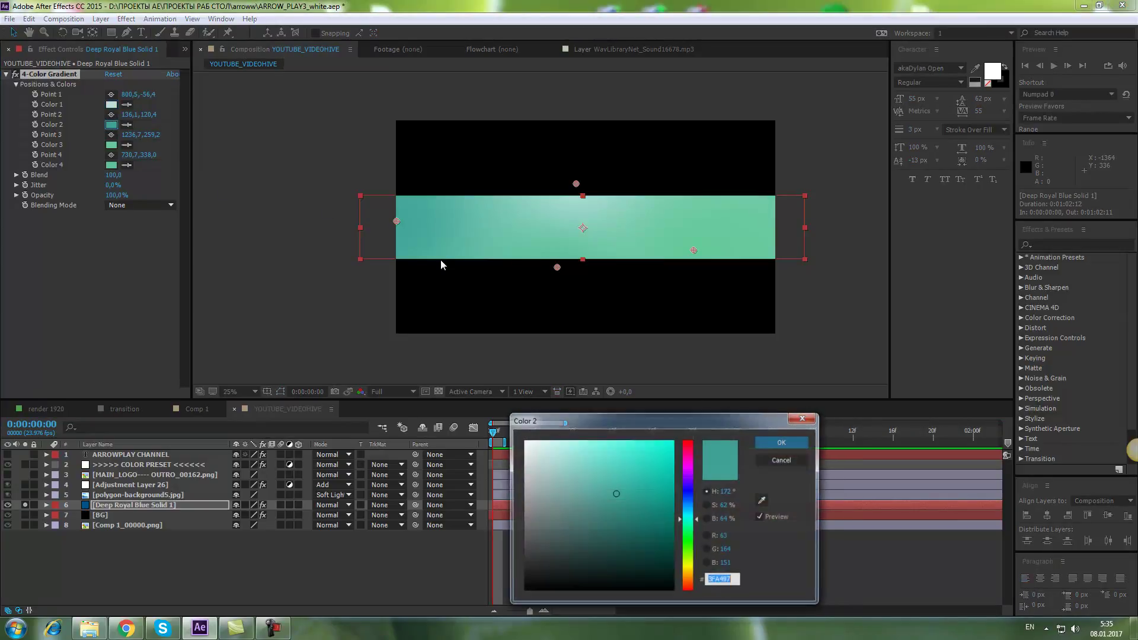
pyautogui.click(673, 466)
pyautogui.click(689, 467)
pyautogui.moveTo(690, 468); pyautogui.dragTo(690, 461)
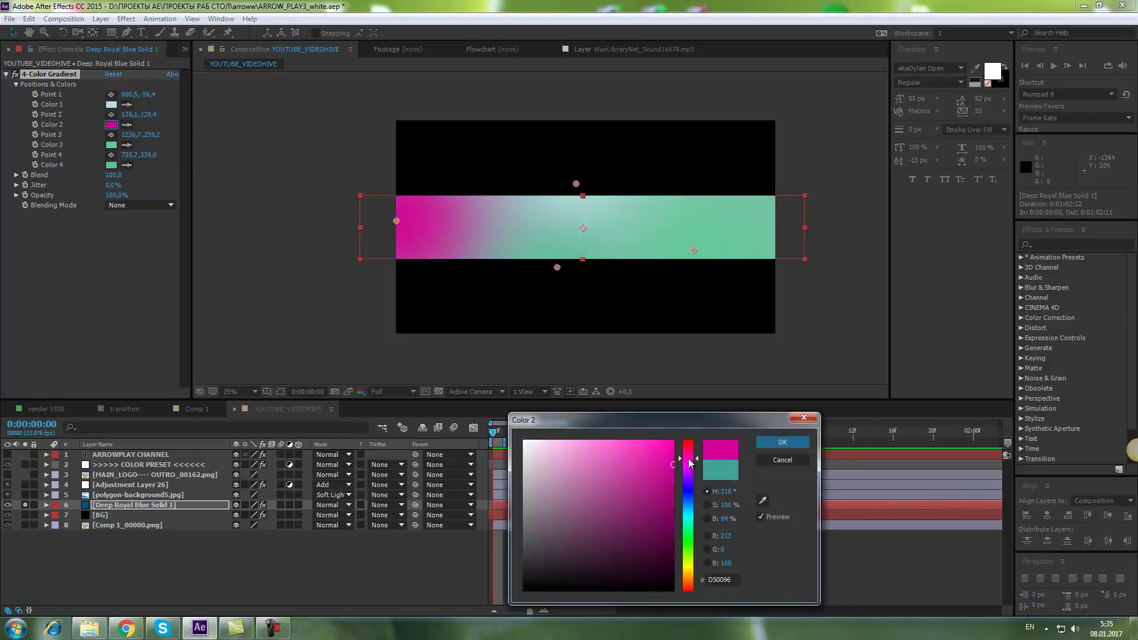
pyautogui.click(647, 441)
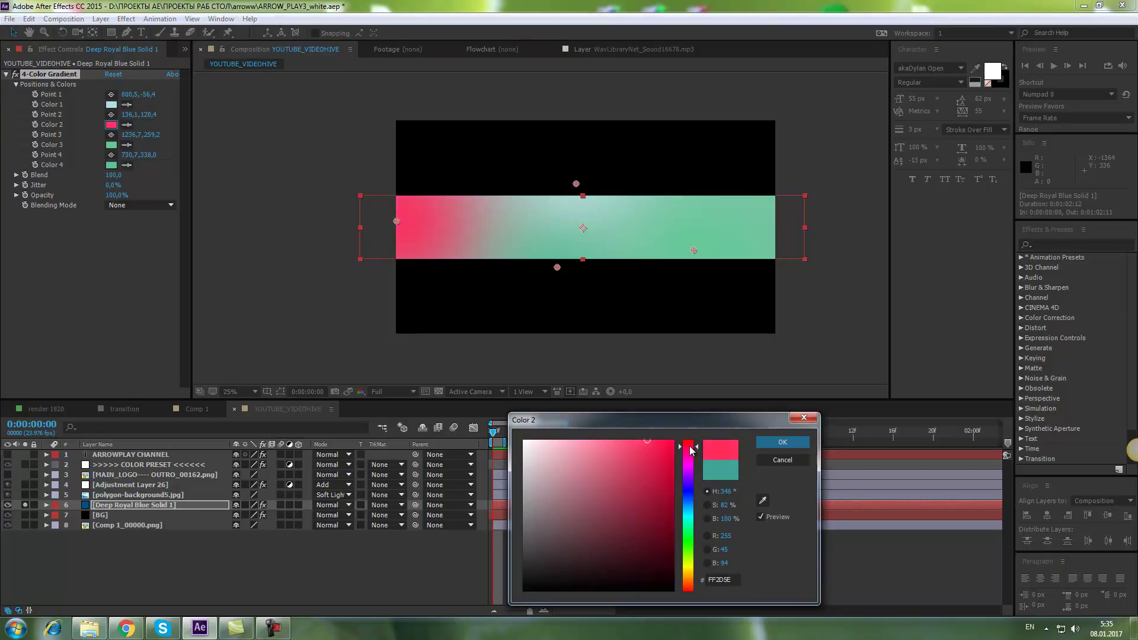
pyautogui.click(782, 442)
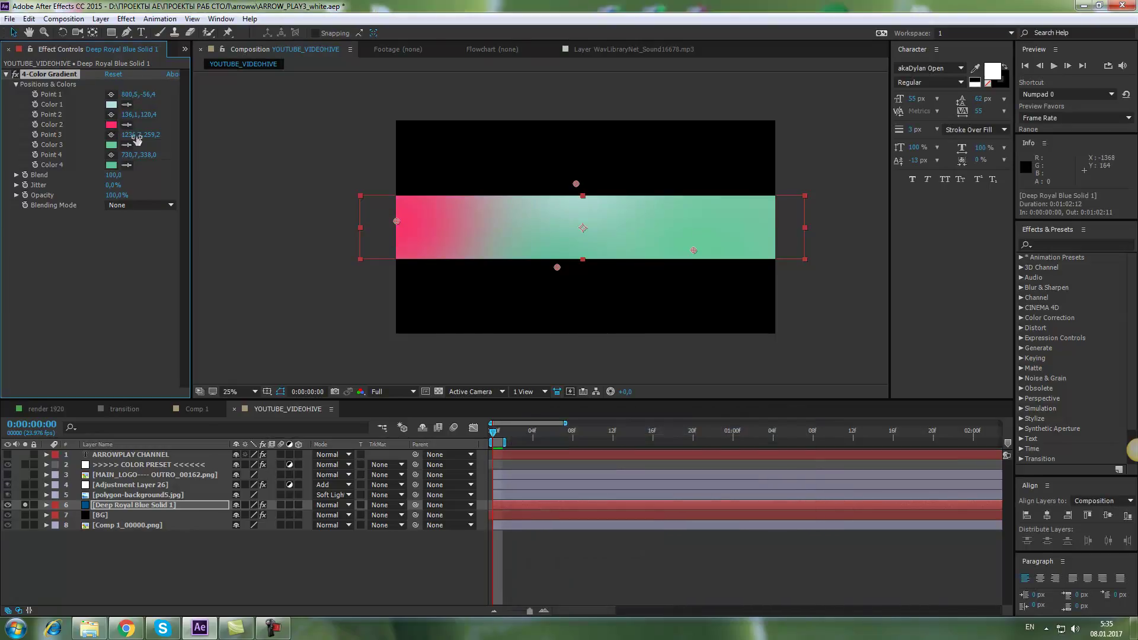
# Step: Set the gradient's Color 3 to dark grey 2E2E2E and Color 4 to black 000000
pyautogui.click(111, 145)
pyautogui.moveTo(575, 443); pyautogui.dragTo(499, 564)
pyautogui.click(781, 442)
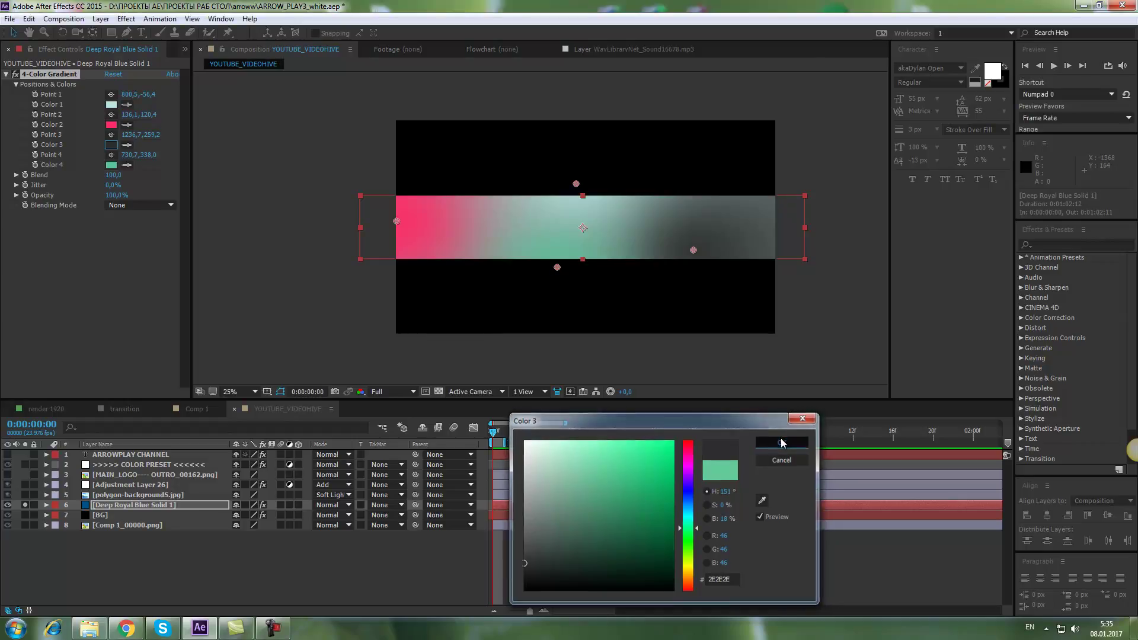
pyautogui.click(111, 165)
pyautogui.moveTo(625, 513); pyautogui.dragTo(473, 609)
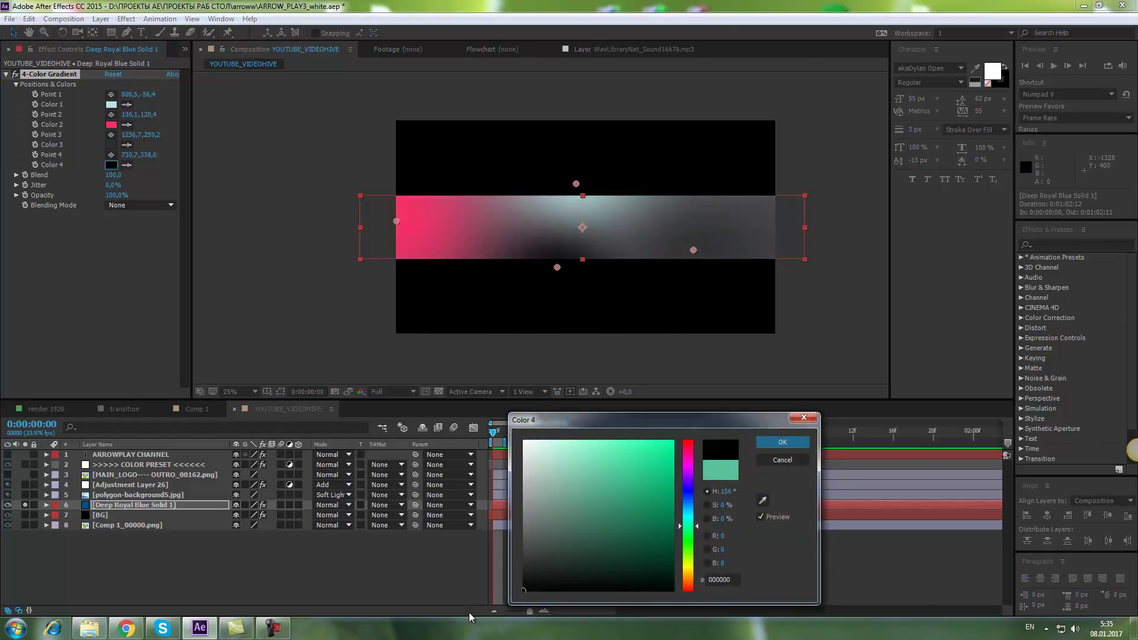
pyautogui.click(782, 442)
# Step: Reposition the gradient points: Point 1 about (1286, -121), Point 2 about (642, -225), Point 3 about (1410, 422), Point 4 about (403, 422)
pyautogui.moveTo(576, 184); pyautogui.dragTo(707, 170)
pyautogui.moveTo(693, 251); pyautogui.dragTo(737, 285)
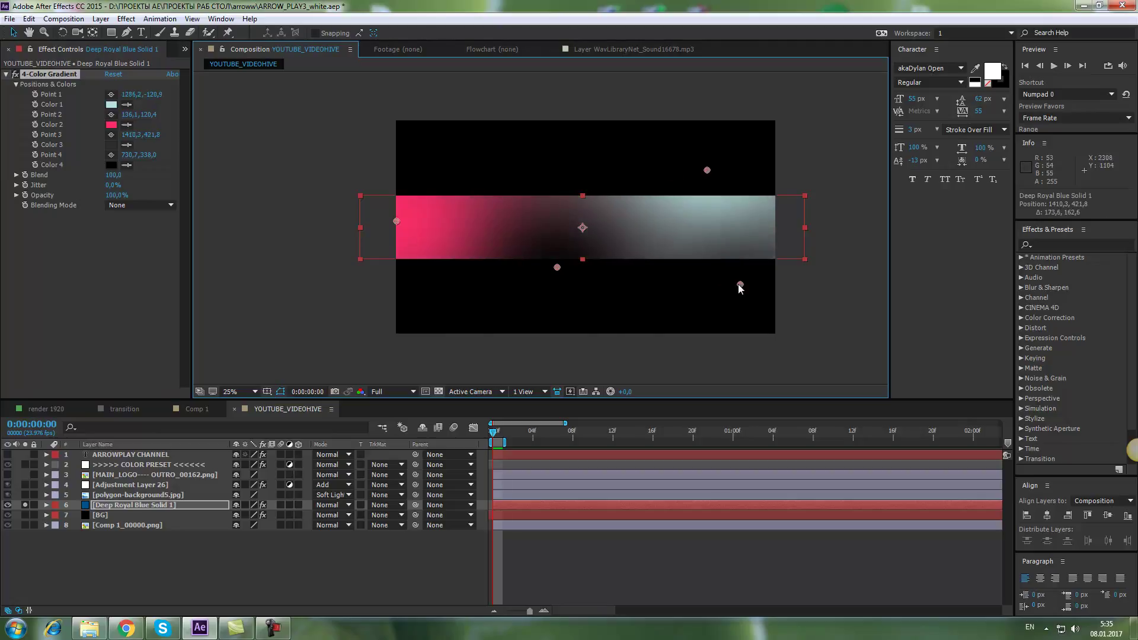
pyautogui.moveTo(557, 269); pyautogui.dragTo(600, 285)
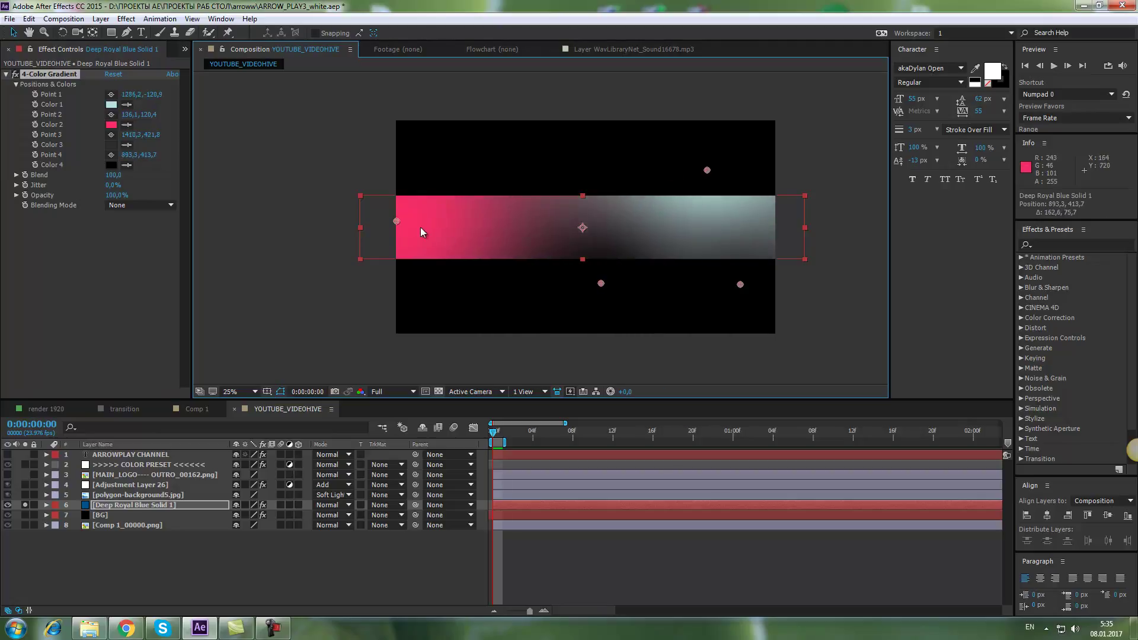
pyautogui.moveTo(397, 221); pyautogui.dragTo(500, 93)
pyautogui.moveTo(601, 284); pyautogui.dragTo(456, 286)
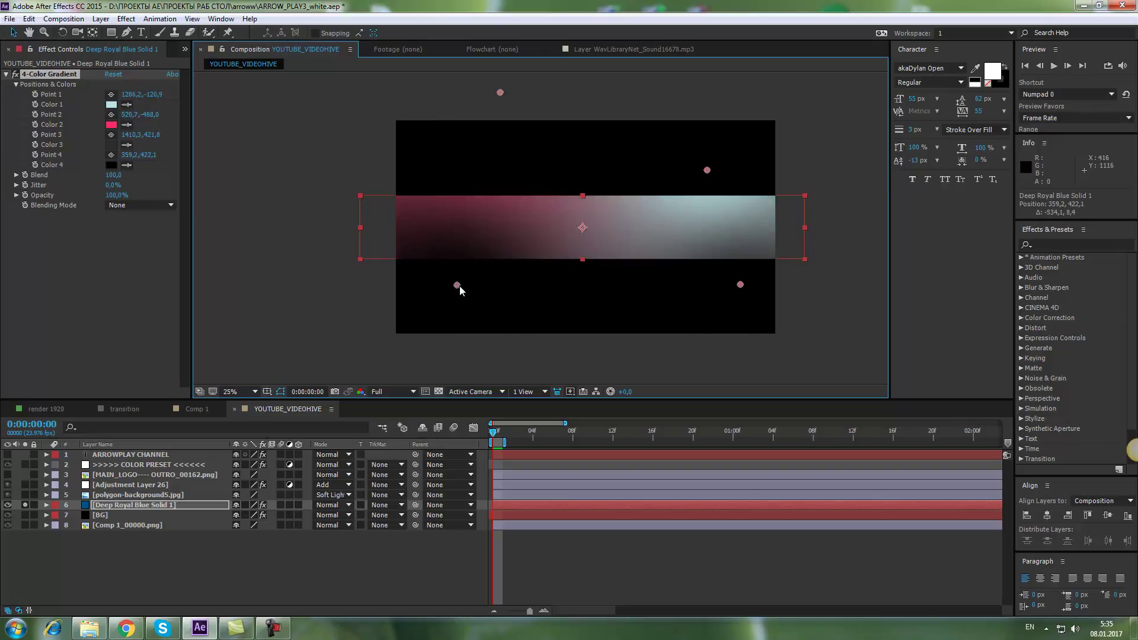
pyautogui.moveTo(500, 93); pyautogui.dragTo(534, 150)
pyautogui.click(287, 323)
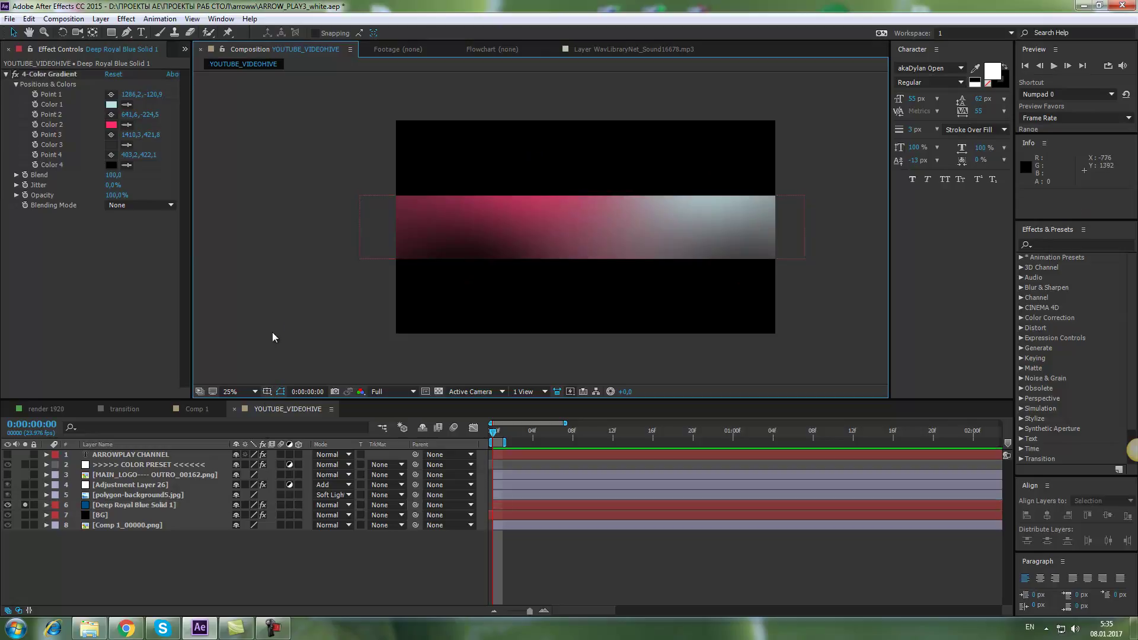
# Step: Turn off solo for the Deep Royal Blue Solid 1 layer and inspect the recoloured polygon background up close
pyautogui.click(24, 505)
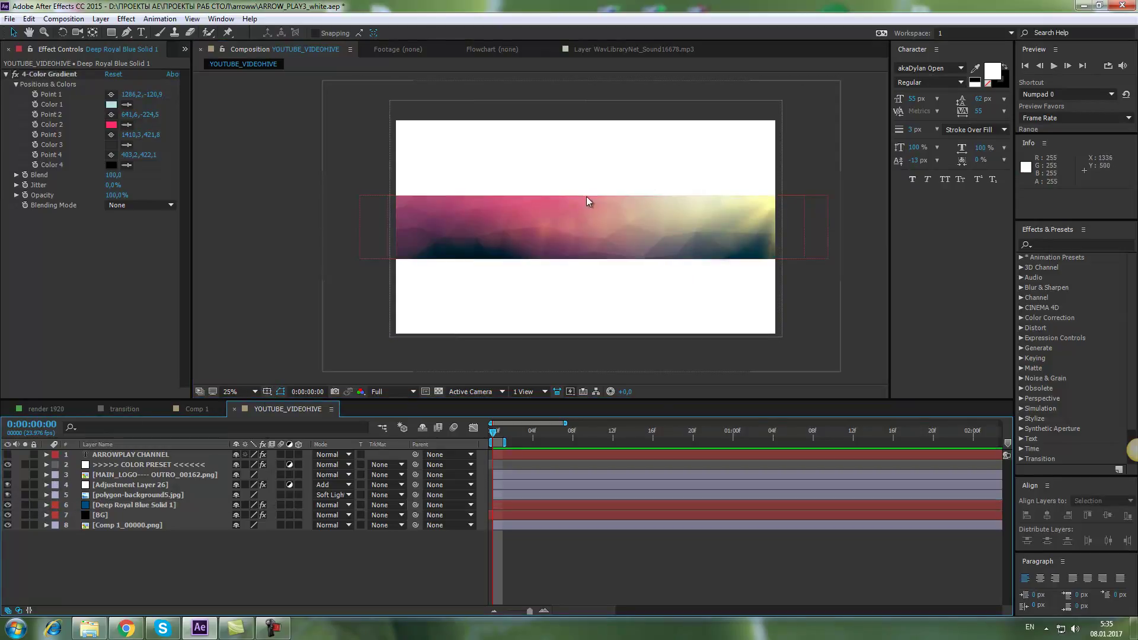
pyautogui.click(128, 496)
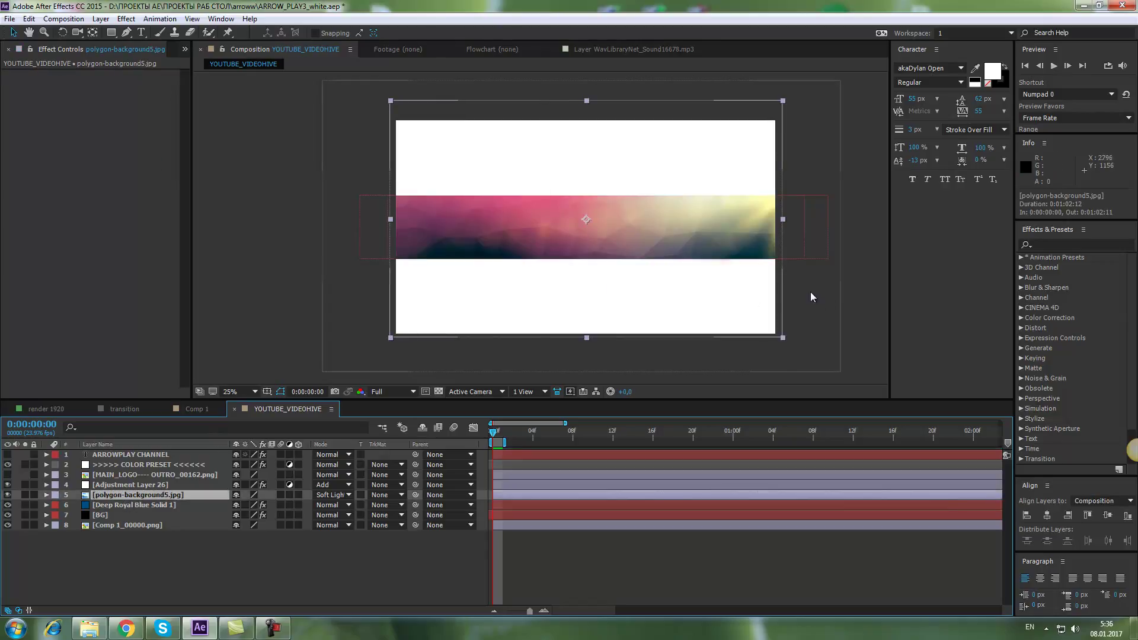
pyautogui.click(867, 316)
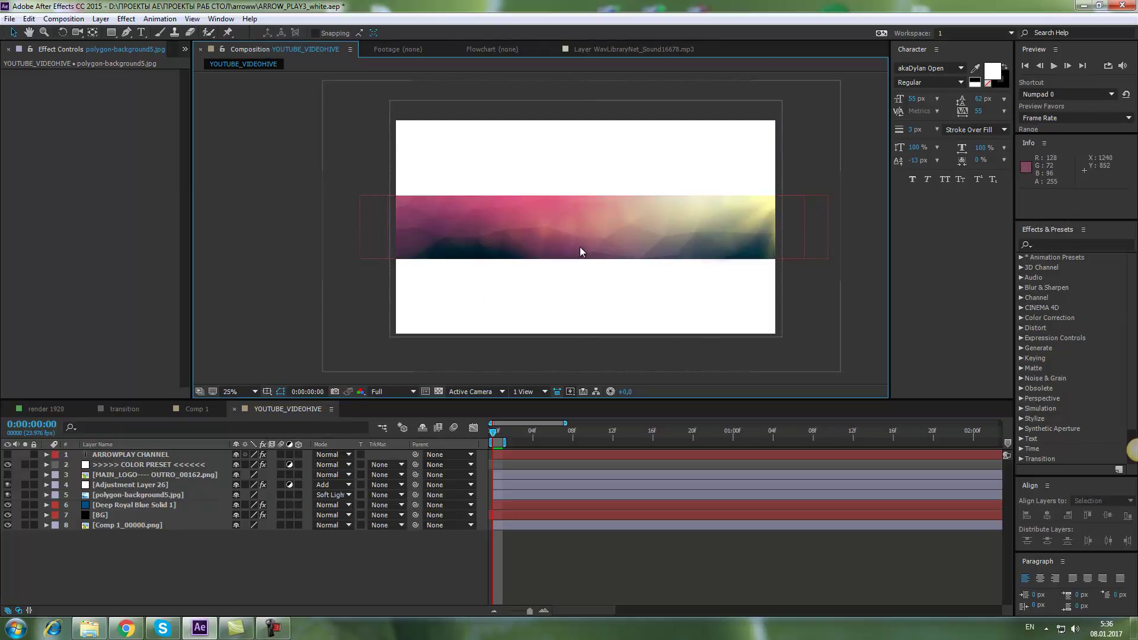
pyautogui.scroll(2, 581, 250)
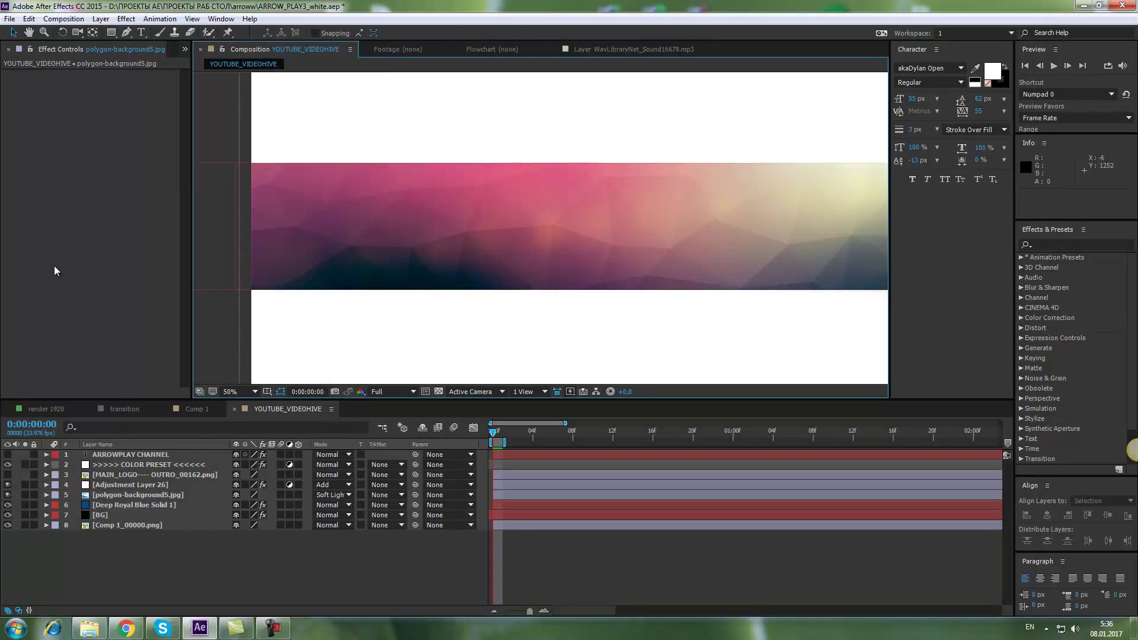
# Step: Add the logo composition from the project as the top layer of YOUTUBE_VIDEOHIVE and scale it to 16%
pyautogui.click(184, 49)
pyautogui.click(194, 62)
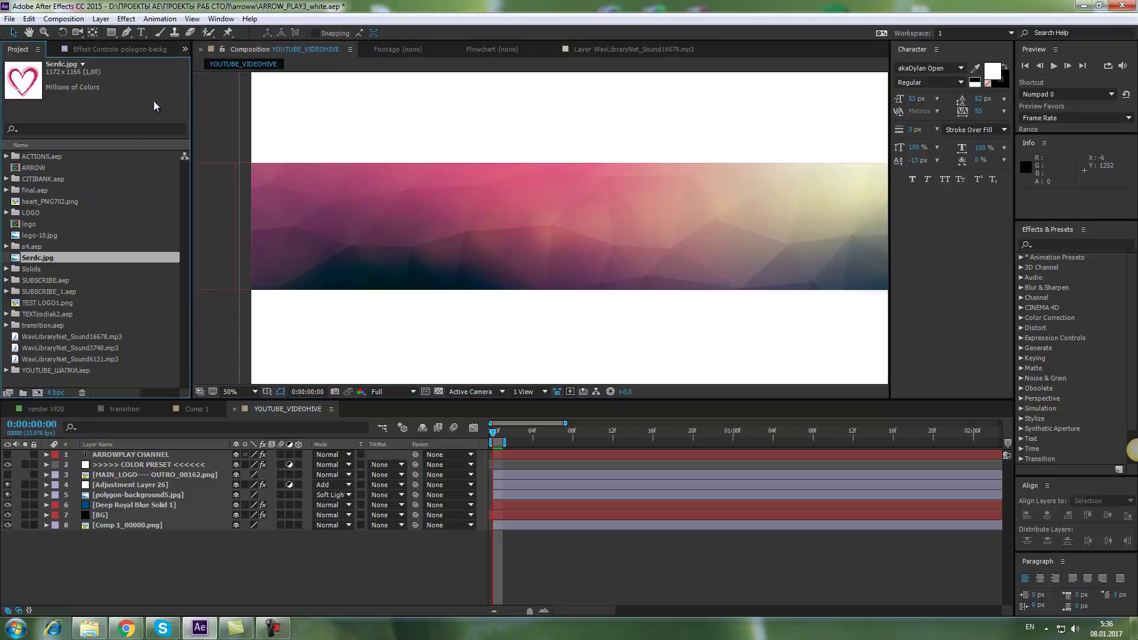
pyautogui.moveTo(33, 225); pyautogui.dragTo(140, 452)
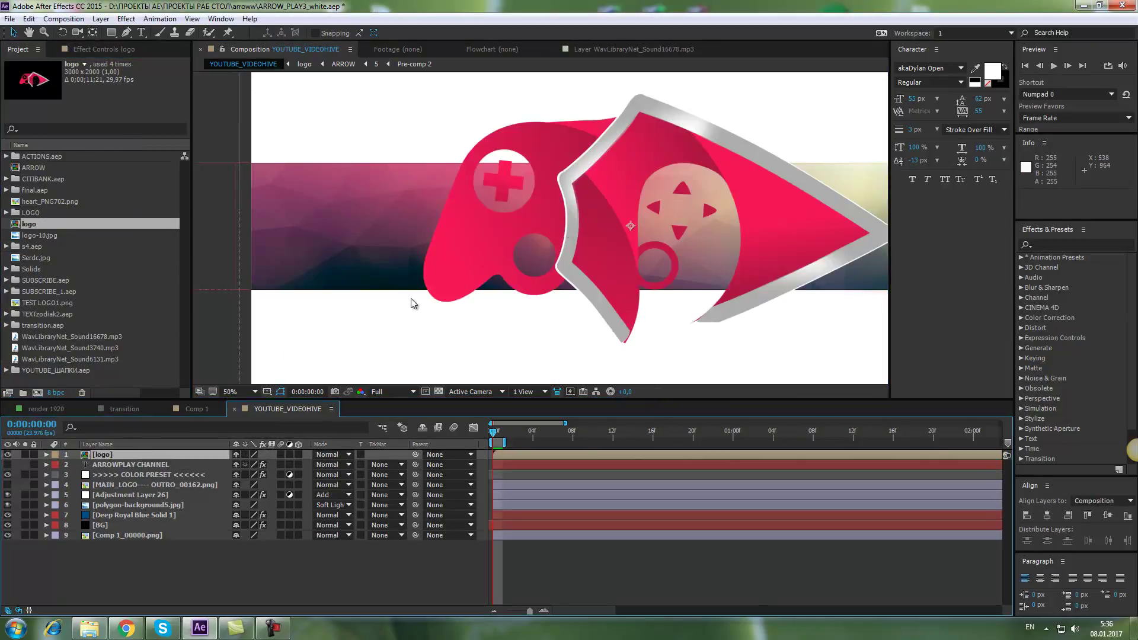
pyautogui.press('s')
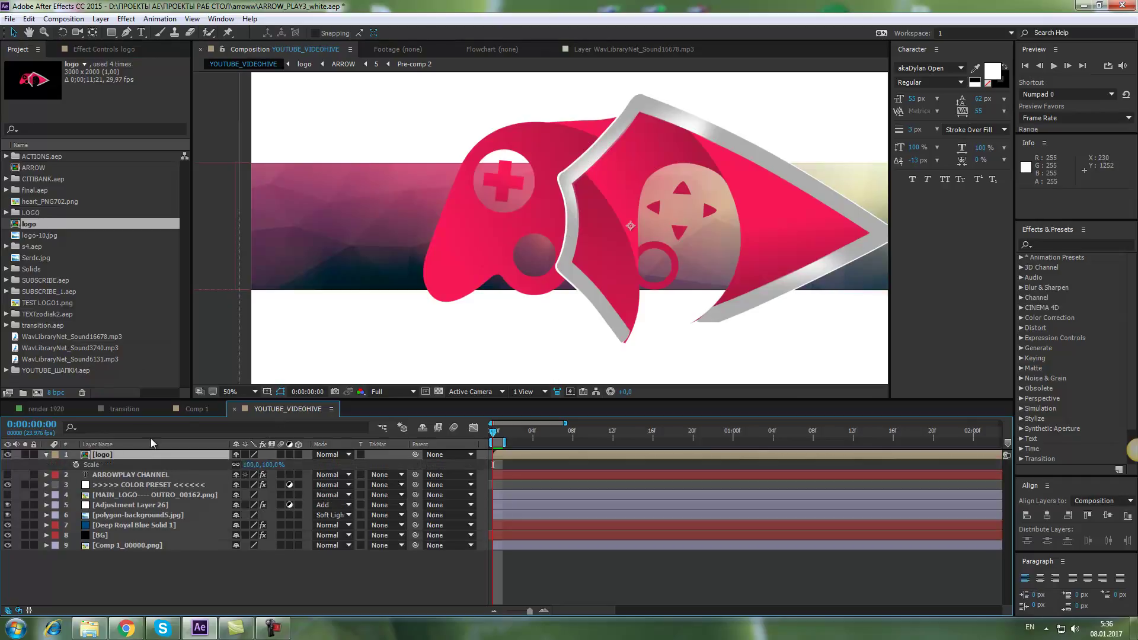
pyautogui.moveTo(253, 465); pyautogui.dragTo(210, 469)
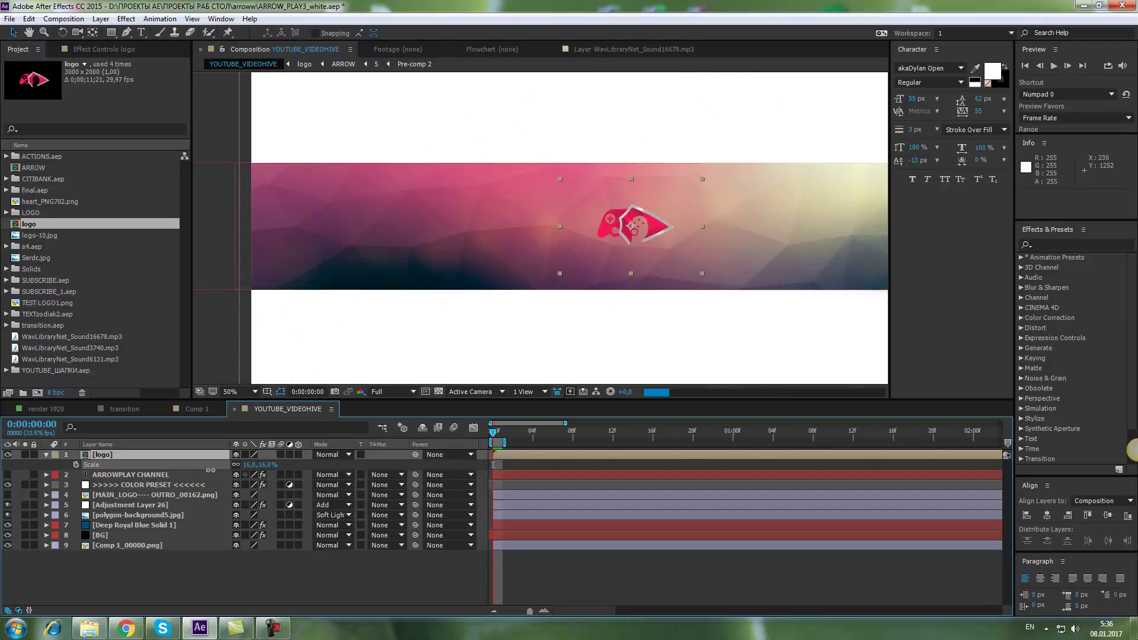
# Step: Widen the composition viewer over the project area and show the whole banner with the logo at 25% zoom
pyautogui.scroll(-1, 647, 236)
pyautogui.scroll(1, 647, 236)
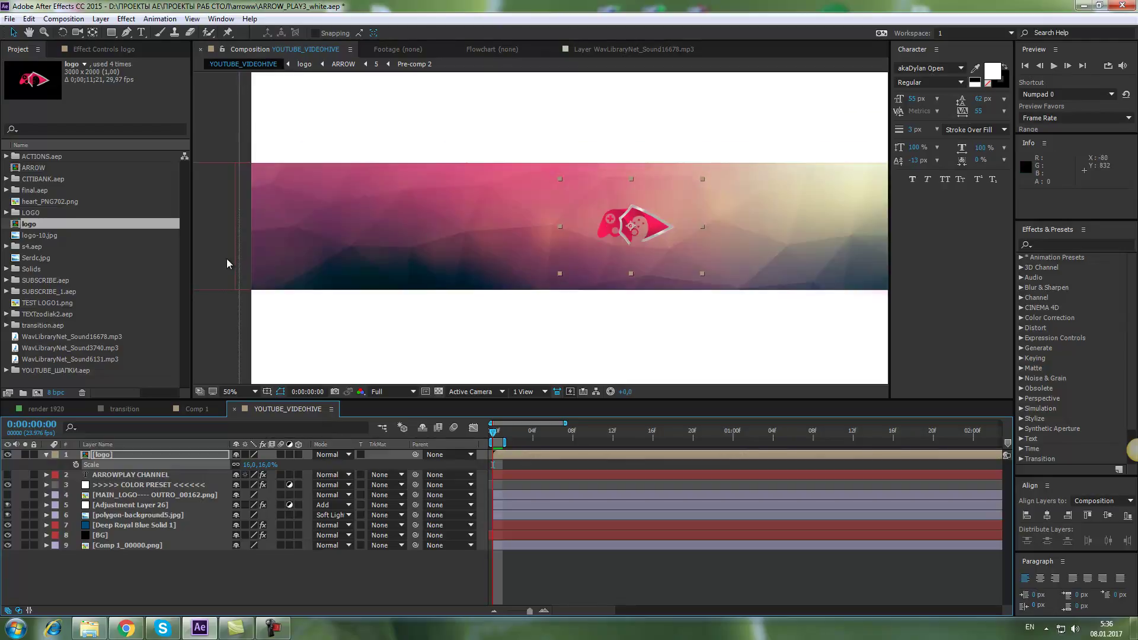
pyautogui.moveTo(193, 254); pyautogui.dragTo(25, 254)
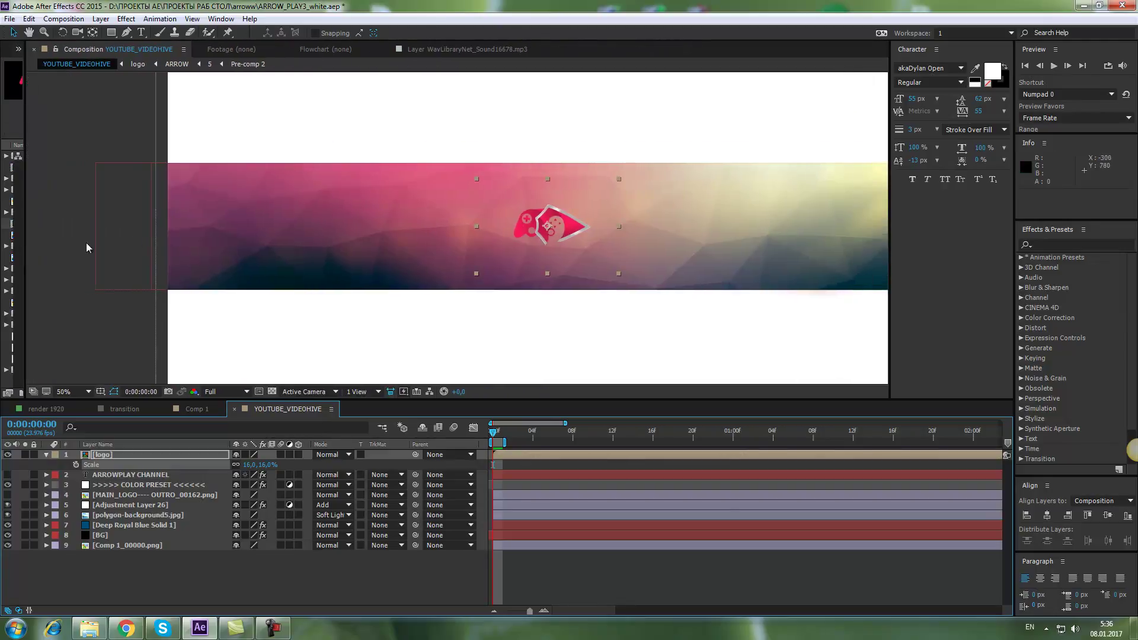
pyautogui.scroll(-1, 454, 230)
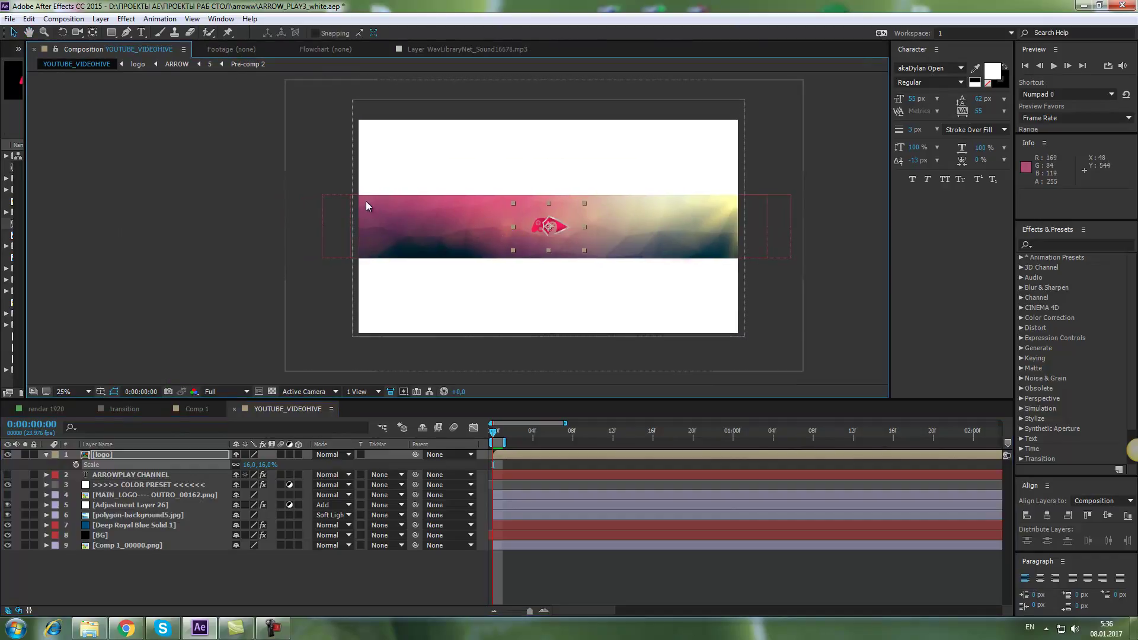
# Step: Switch to Chrome, show the Medpriroda ru YouTube channel page and maximize the window to examine its banner
pyautogui.click(125, 628)
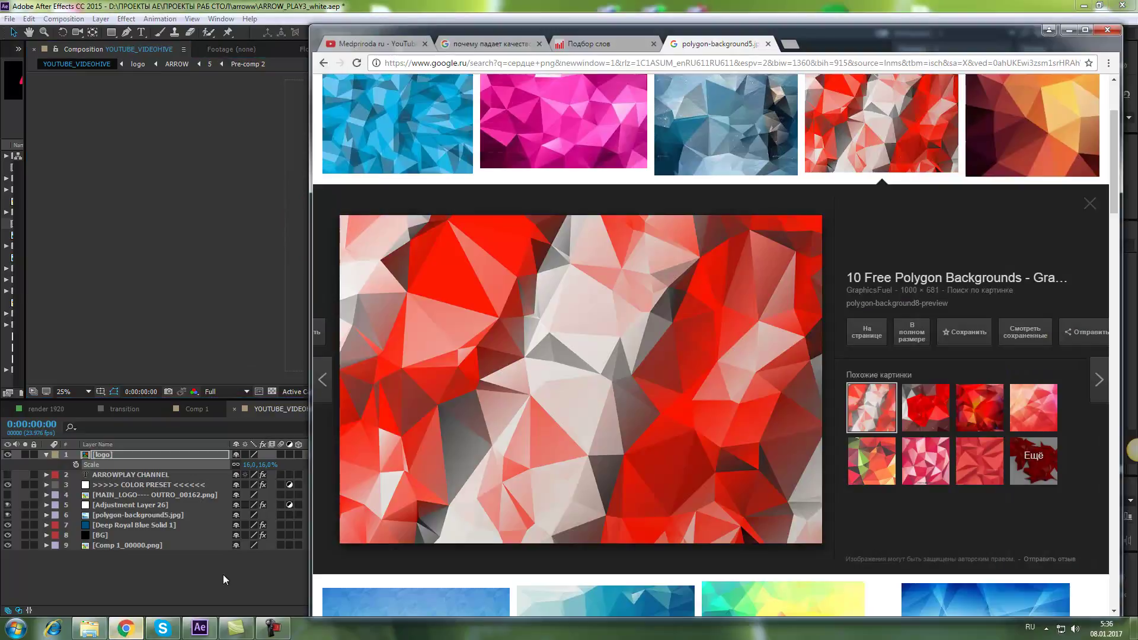
pyautogui.click(379, 47)
pyautogui.moveTo(424, 187)
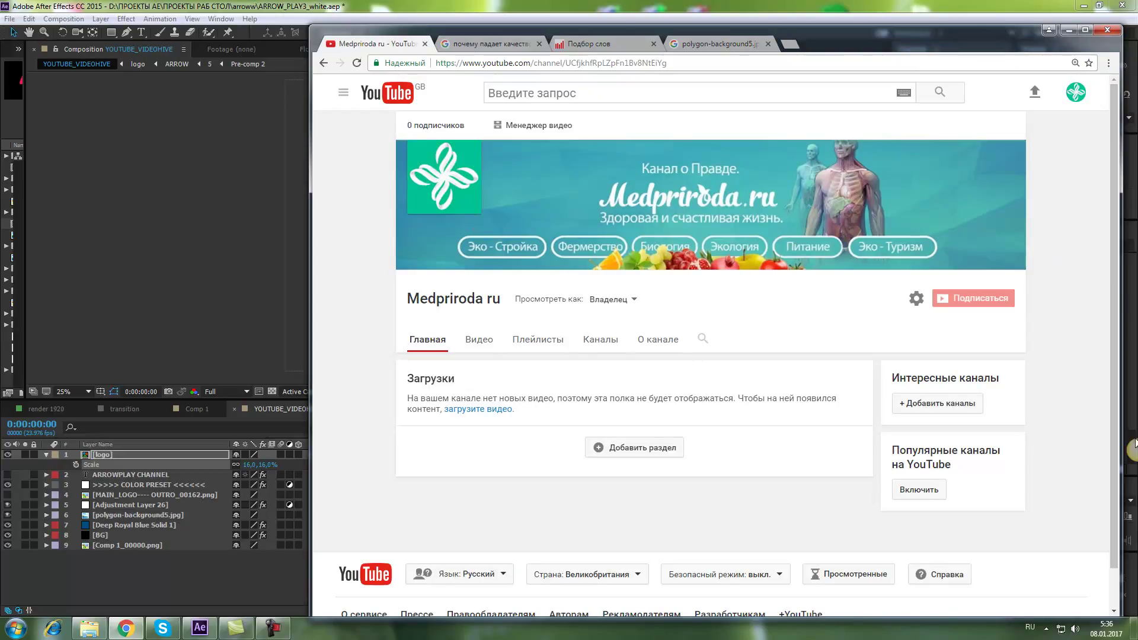
pyautogui.doubleClick(838, 30)
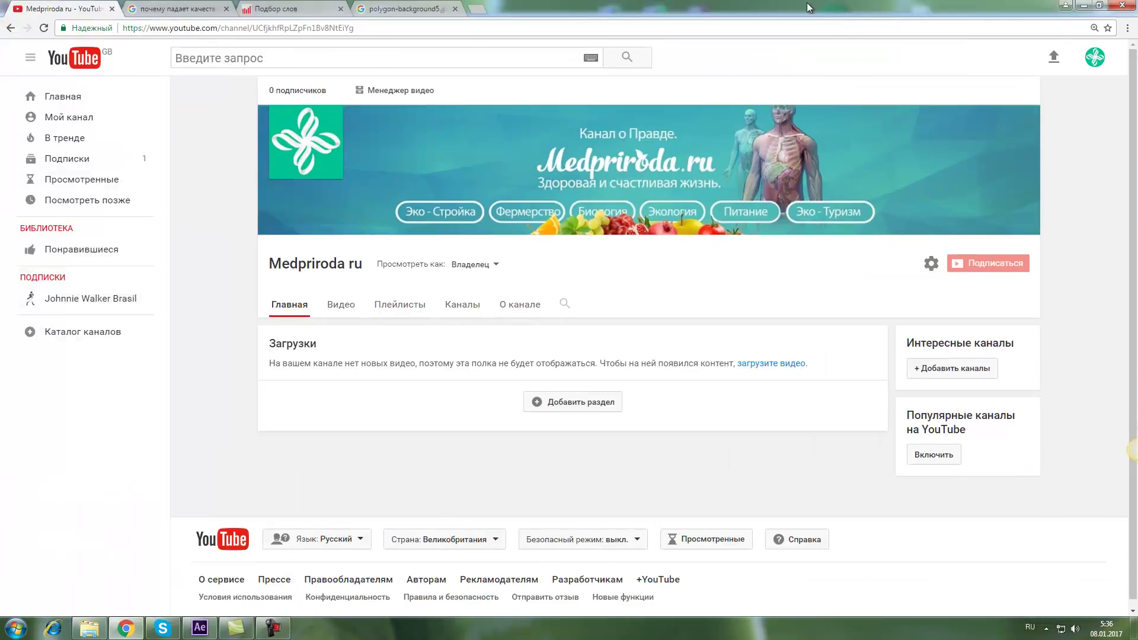
pyautogui.moveTo(1129, 455)
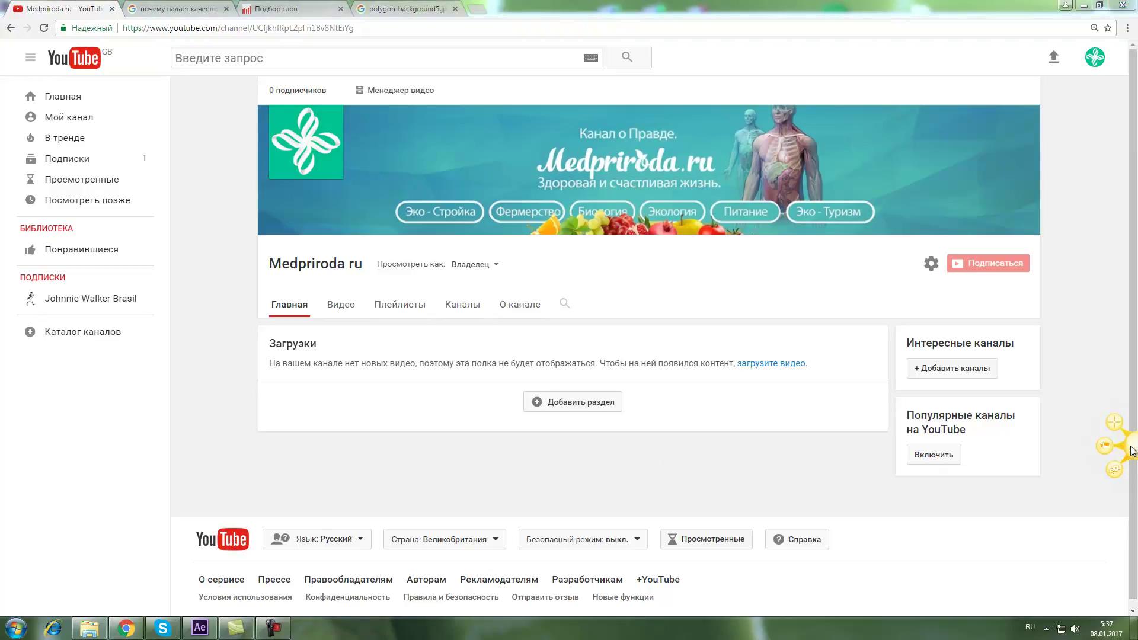
pyautogui.click(1132, 450)
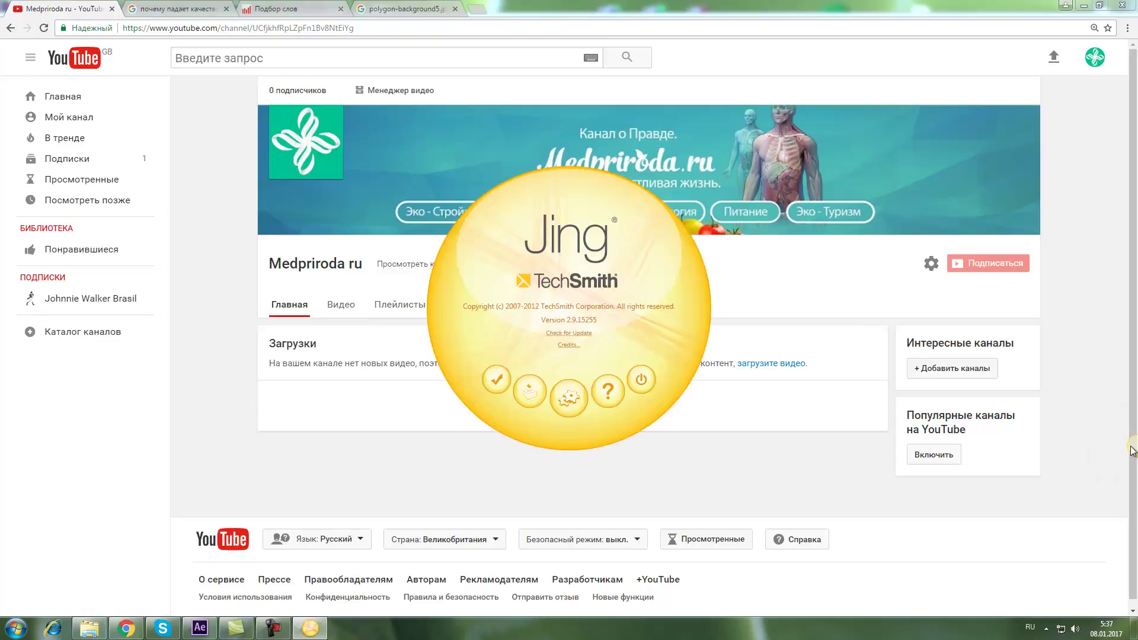
pyautogui.click(641, 379)
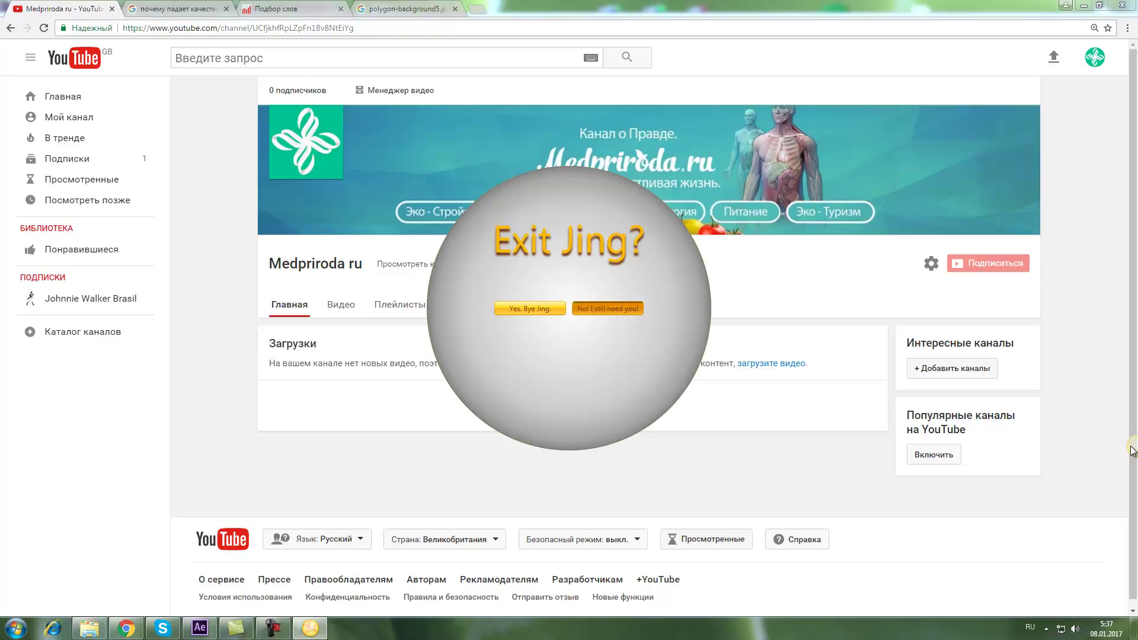
pyautogui.press('Return')
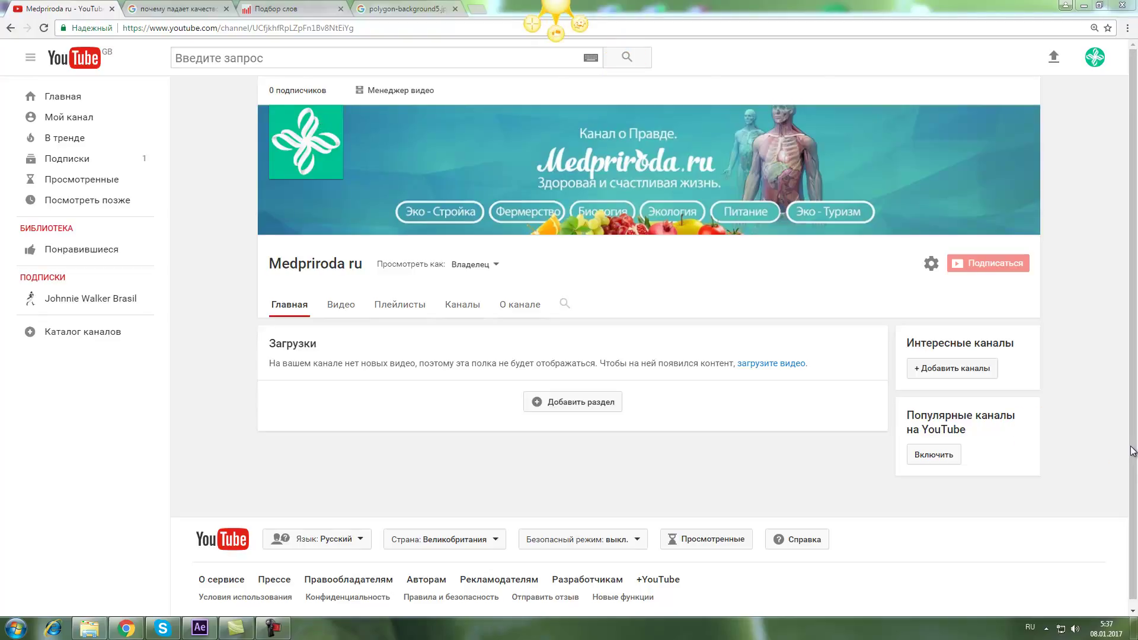
# Step: Capture the browser page below the tab strip, about 1918 x 1004 pixels, with Jing and save it to the desktop as PNG image 2017-01-08_0537
pyautogui.click(532, 23)
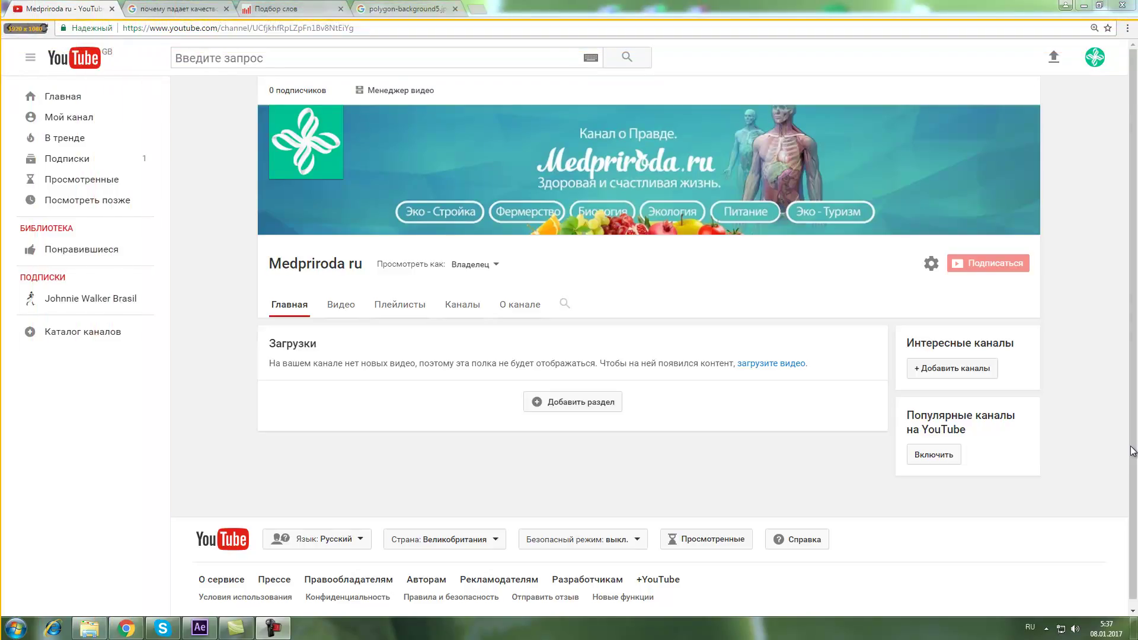
pyautogui.moveTo(1, 17); pyautogui.dragTo(1136, 613)
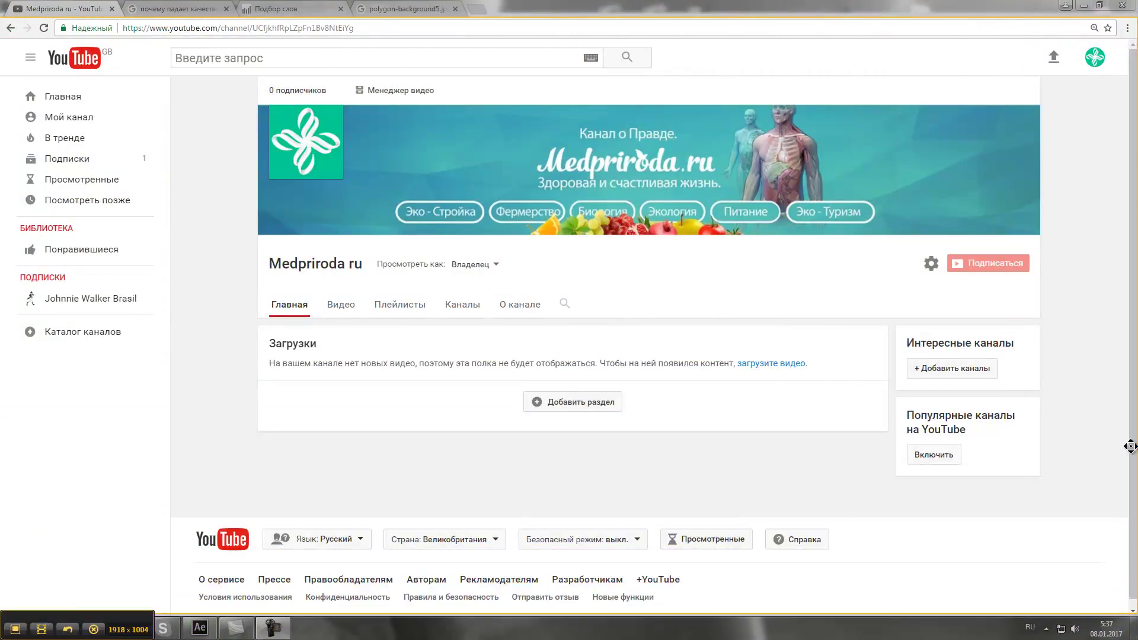
pyautogui.press('Return')
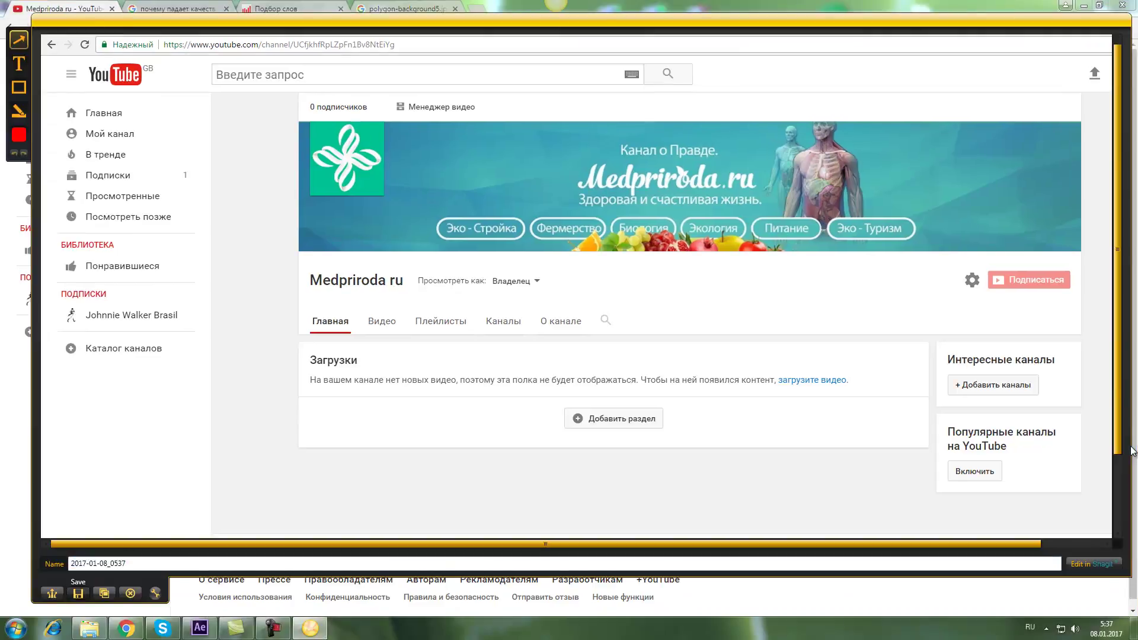
pyautogui.hotkey('ctrl', 's')
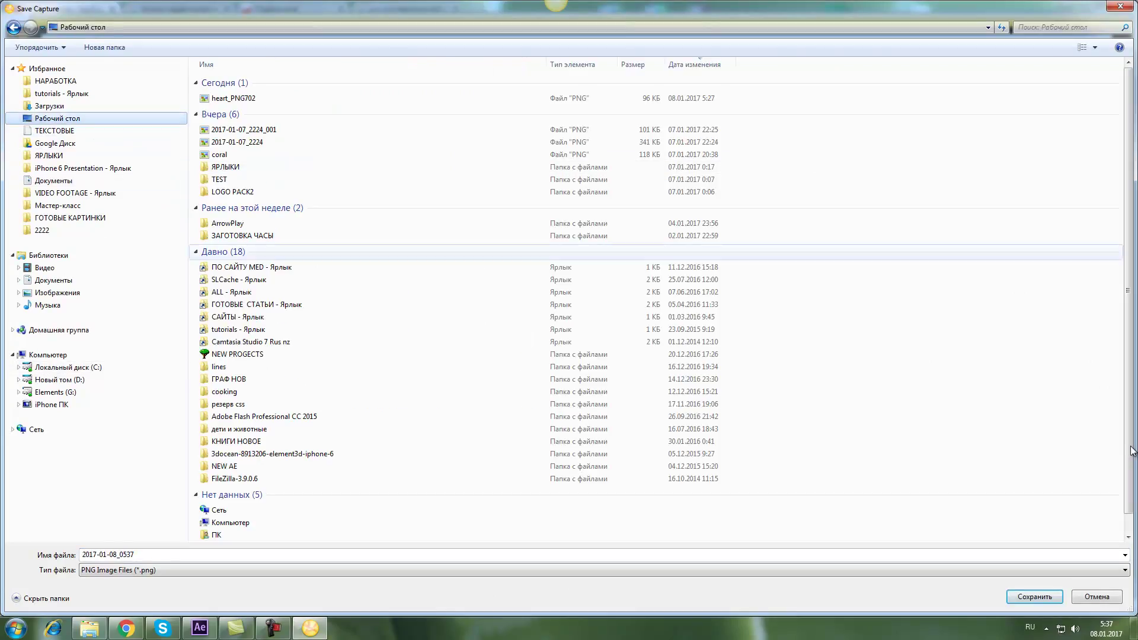
pyautogui.click(1034, 594)
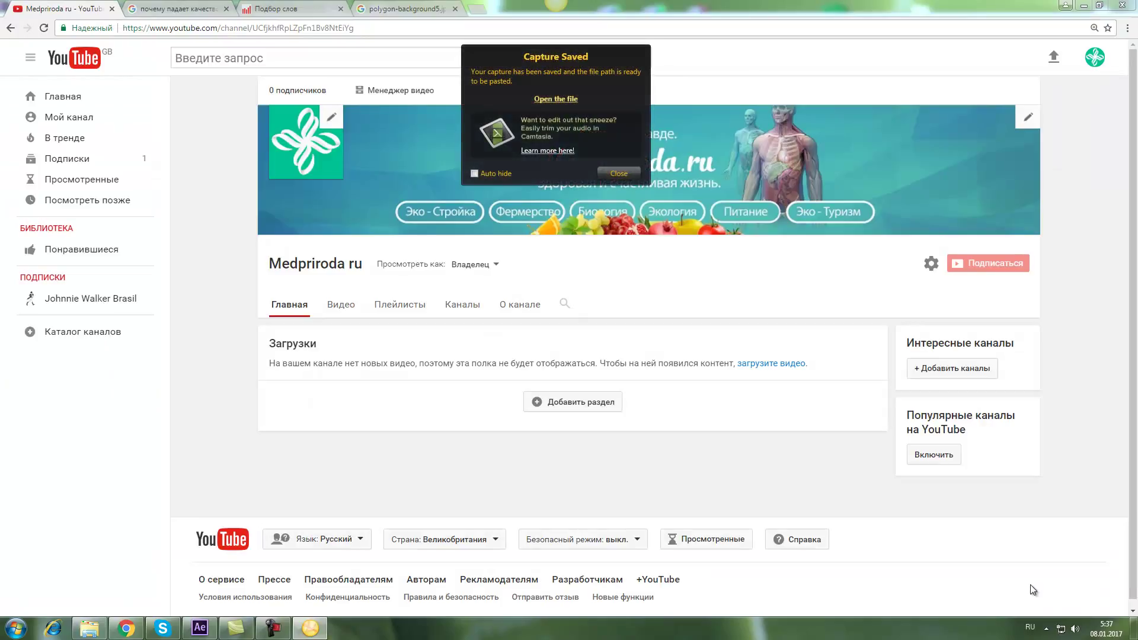
# Step: Switch to After Effects and import the saved screenshot 2017-01-08_0537.png from the desktop into the project
pyautogui.click(1083, 5)
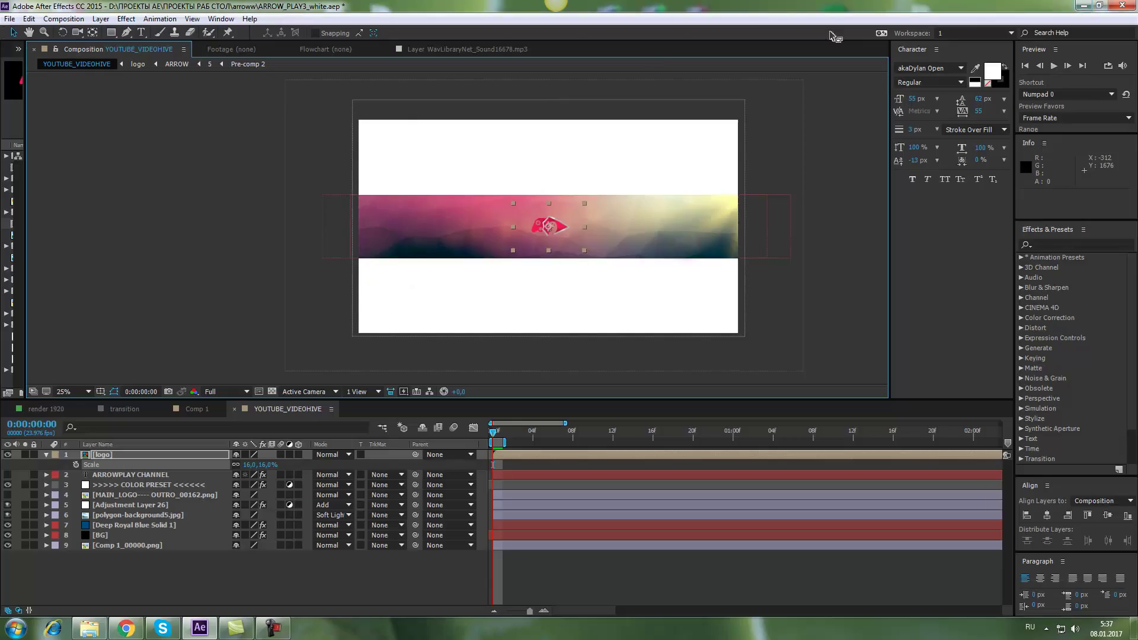
pyautogui.moveTo(295, 10); pyautogui.dragTo(583, 13)
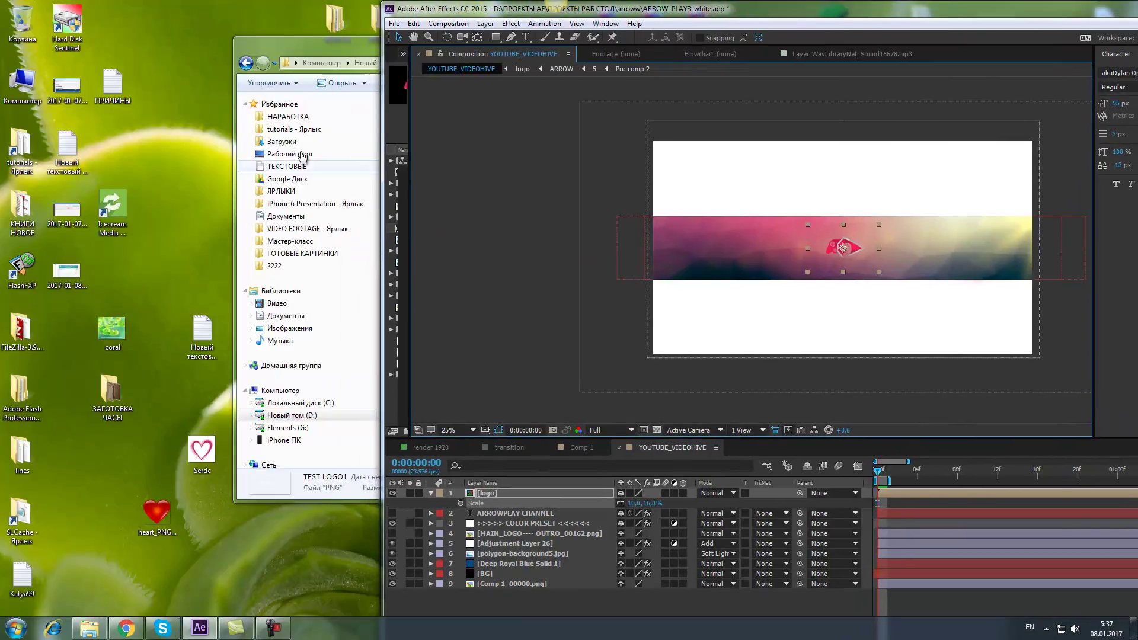
pyautogui.click(68, 274)
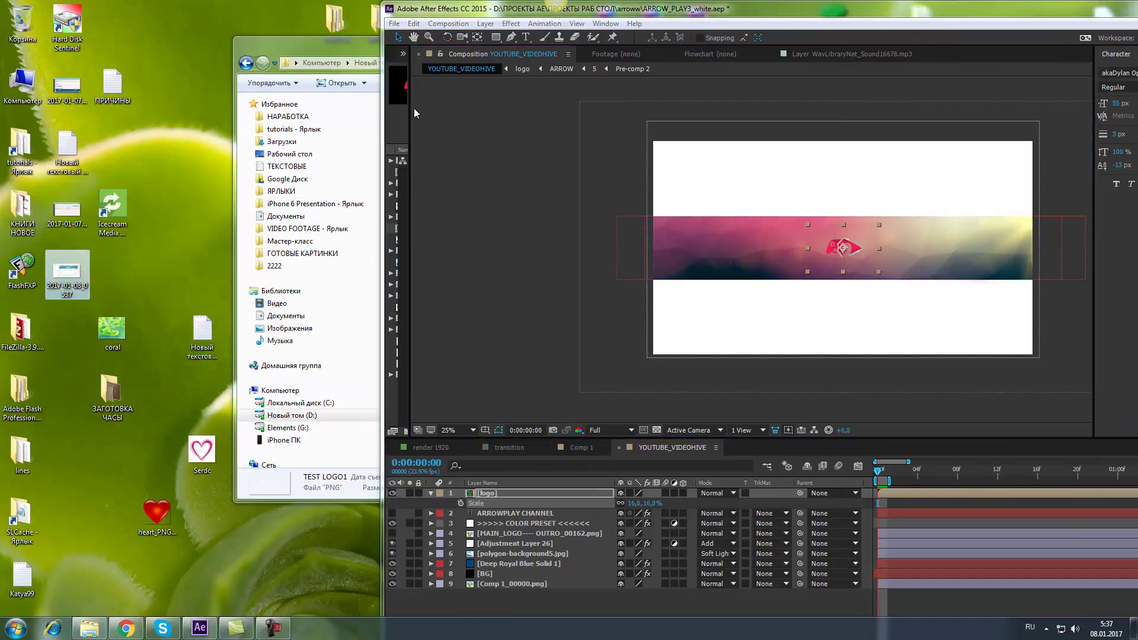
pyautogui.moveTo(410, 116); pyautogui.dragTo(592, 118)
pyautogui.moveTo(66, 271); pyautogui.dragTo(443, 401)
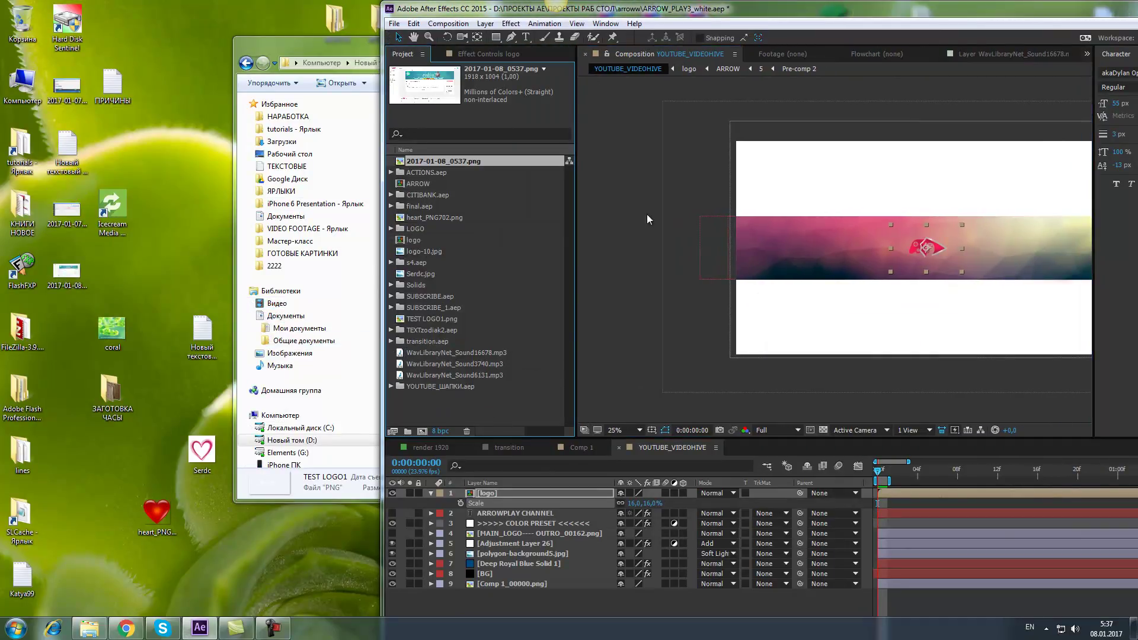
pyautogui.doubleClick(826, 11)
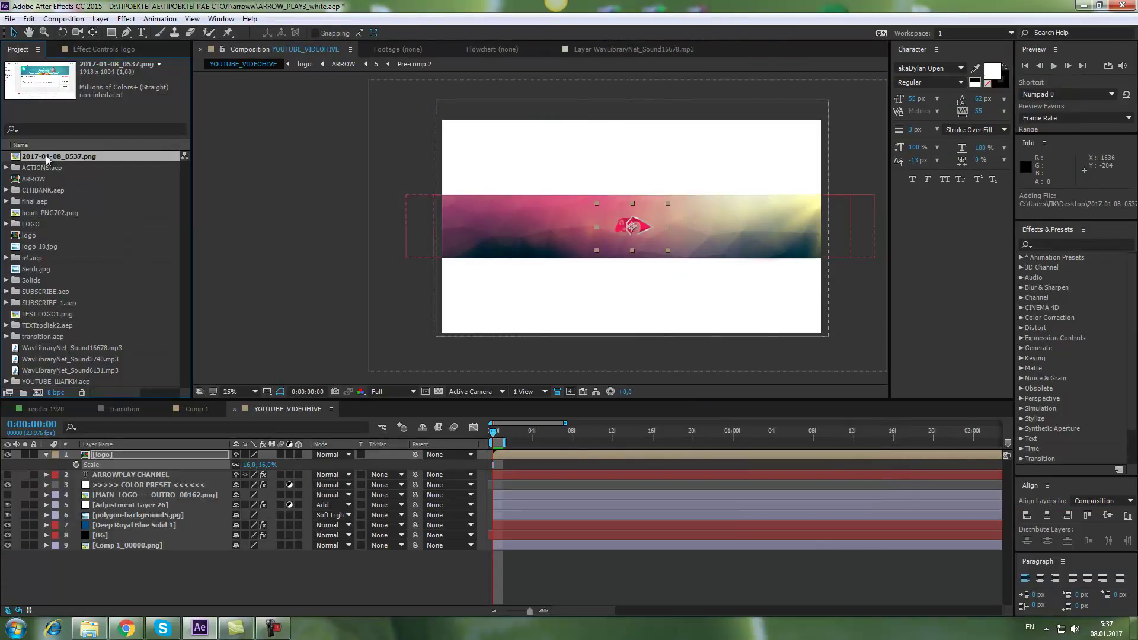
# Step: Add the screenshot 2017-01-08_0537.png to the YOUTUBE_VIDEOHIVE composition as the topmost layer
pyautogui.moveTo(46, 159); pyautogui.dragTo(144, 458)
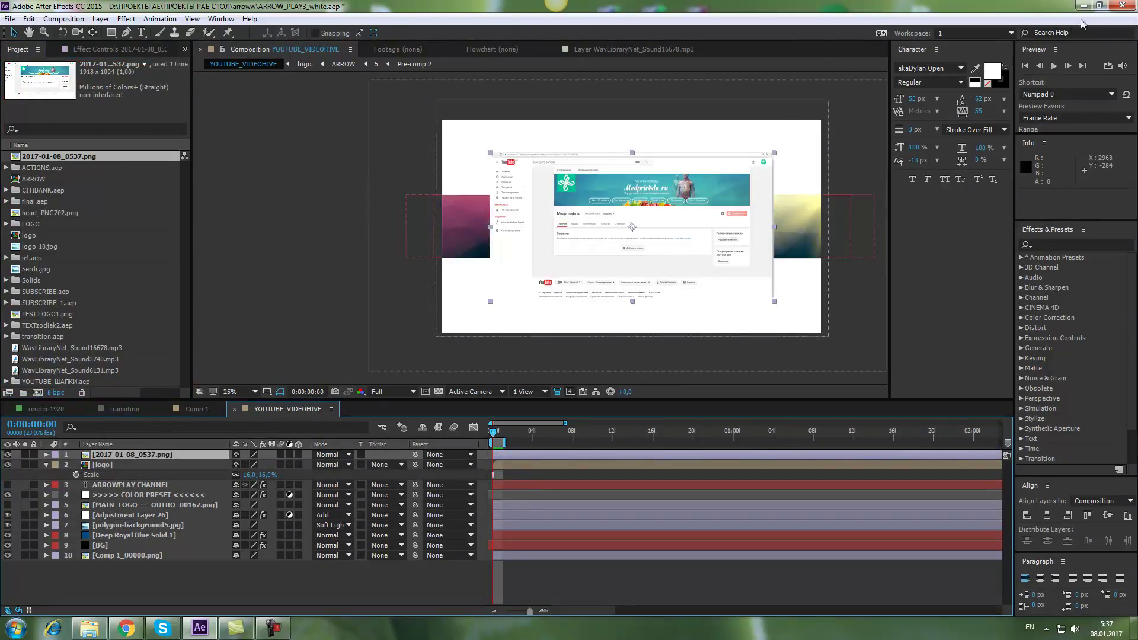
pyautogui.click(1096, 8)
pyautogui.click(1097, 9)
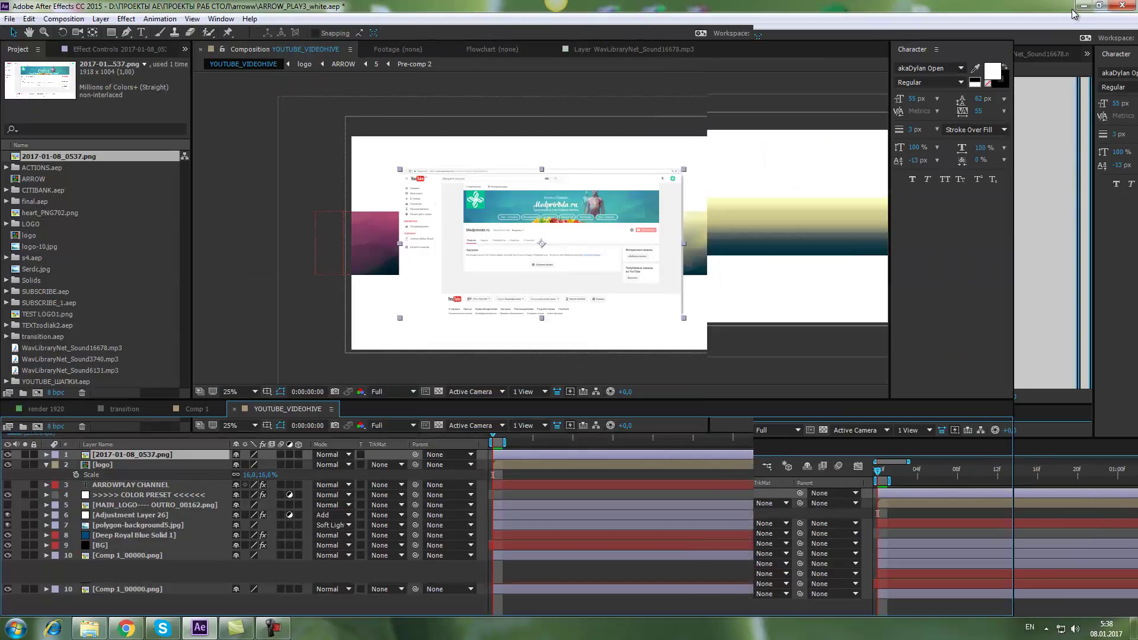
# Step: Rearrange the workspace so the composition view gets more room, with the project list narrowed and the timeline layers still visible
pyautogui.press('KP_4')
pyautogui.scroll(2, 617, 215)
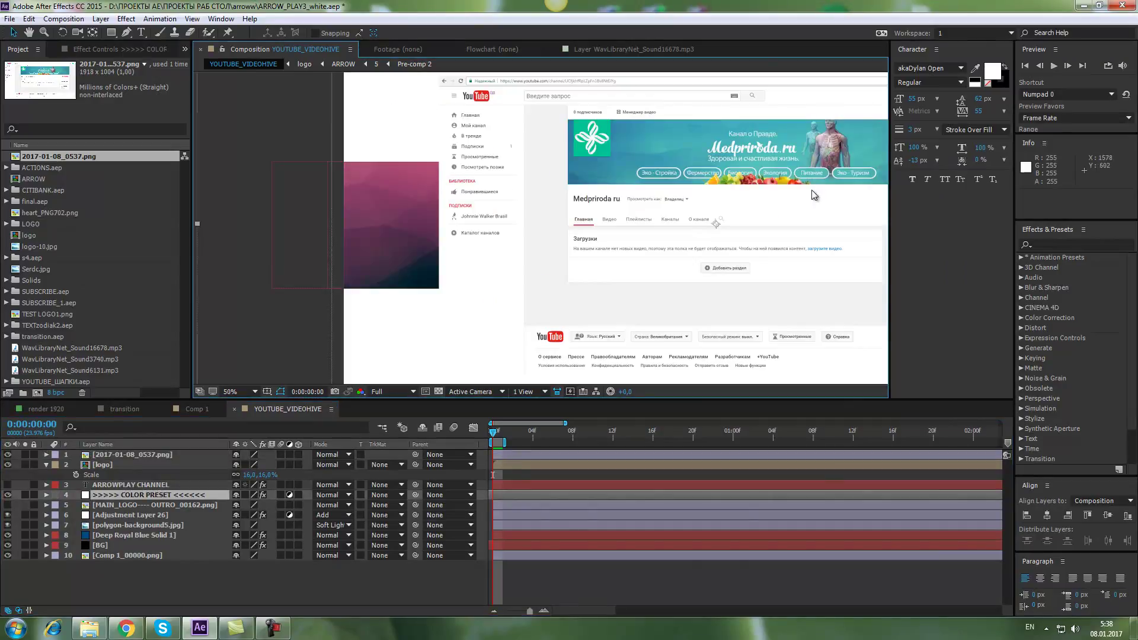
pyautogui.moveTo(522, 403); pyautogui.dragTo(521, 549)
pyautogui.moveTo(191, 315); pyautogui.dragTo(59, 315)
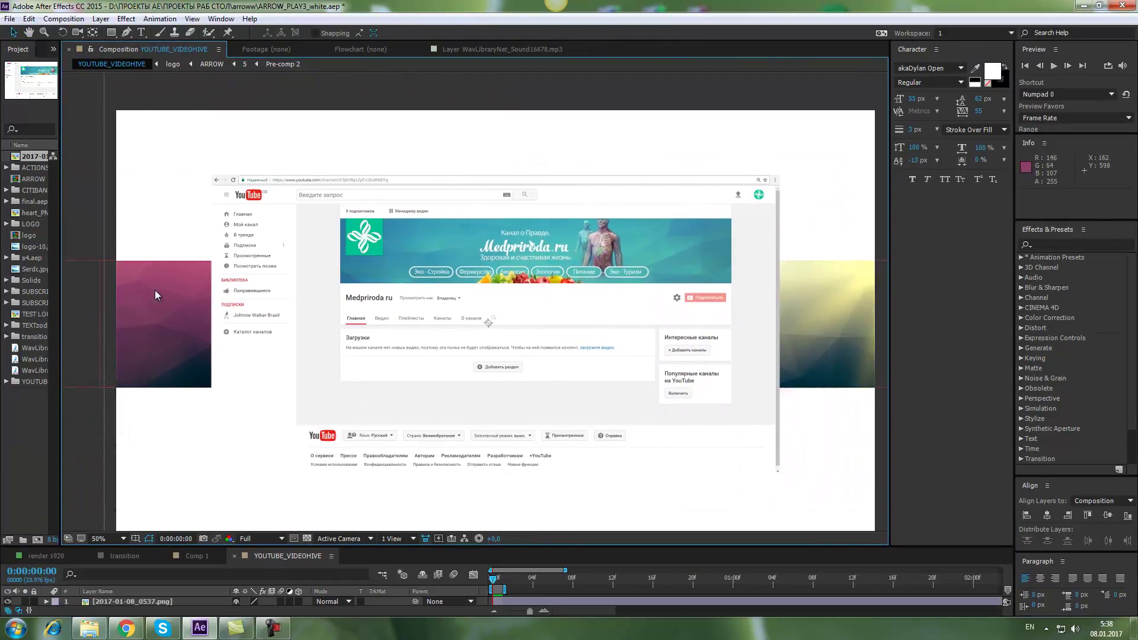
pyautogui.press(',')
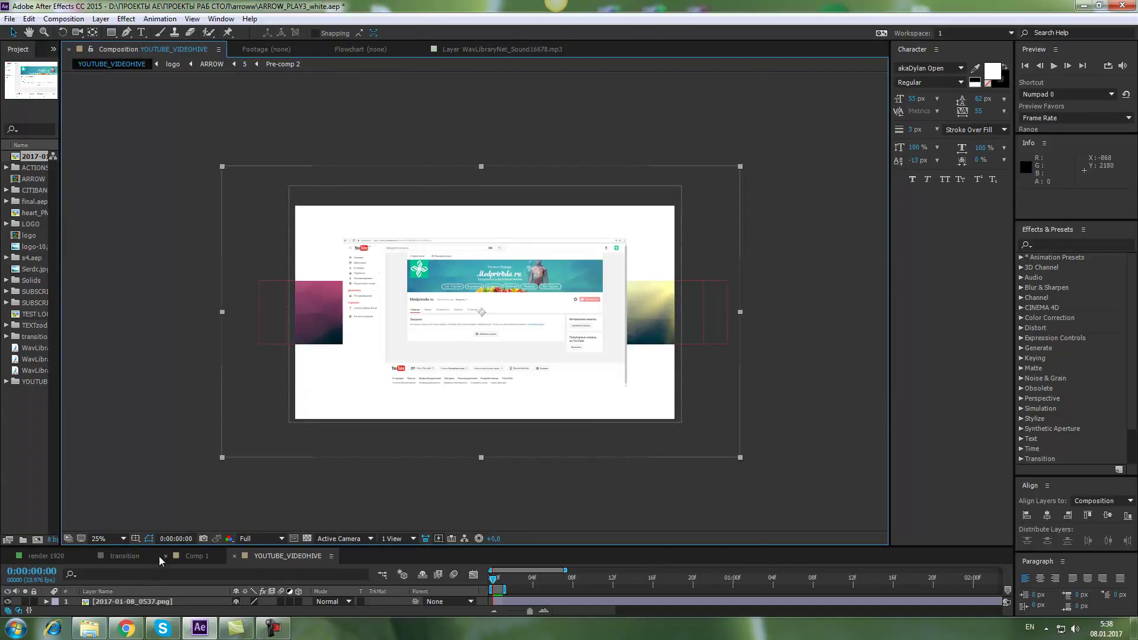
pyautogui.moveTo(163, 546); pyautogui.dragTo(163, 447)
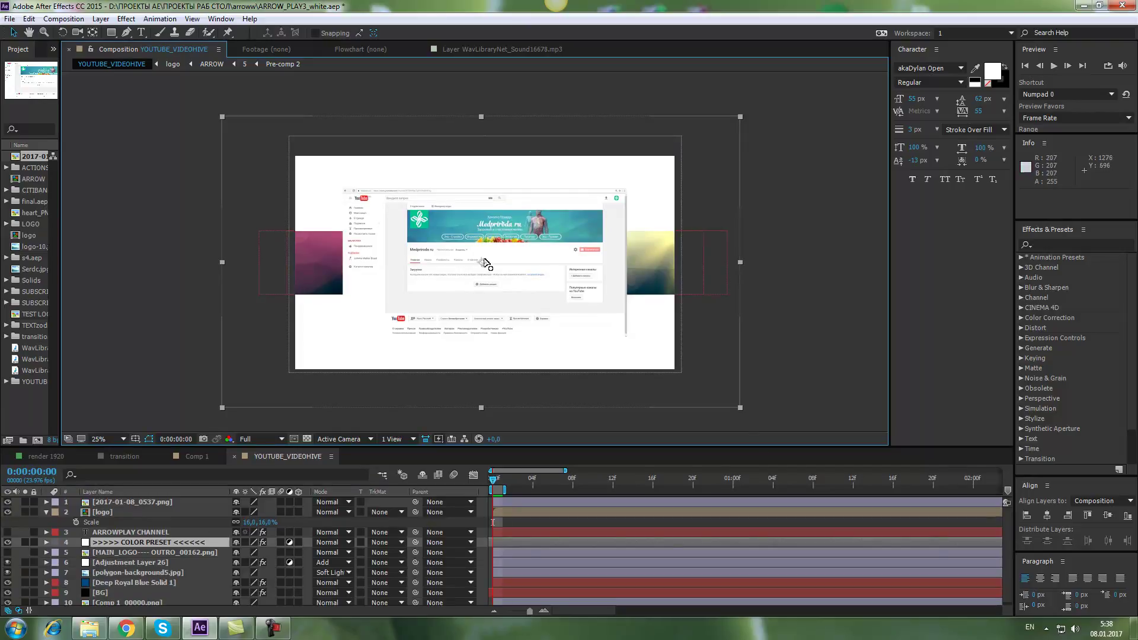
# Step: Shift the screenshot layer up and to the right in the composition and lower its opacity to about 67%
pyautogui.click(110, 502)
pyautogui.moveTo(491, 254)
pyautogui.mouseDown()
pyautogui.moveTo(482, 287)
pyautogui.moveTo(487, 242)
pyautogui.mouseUp()
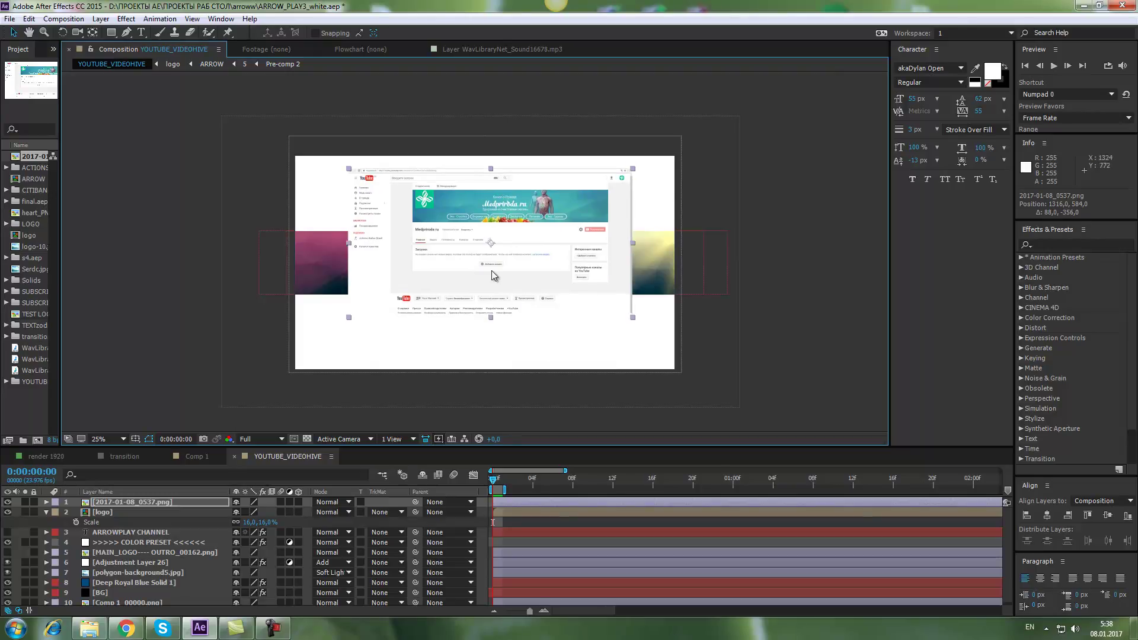
pyautogui.click(117, 502)
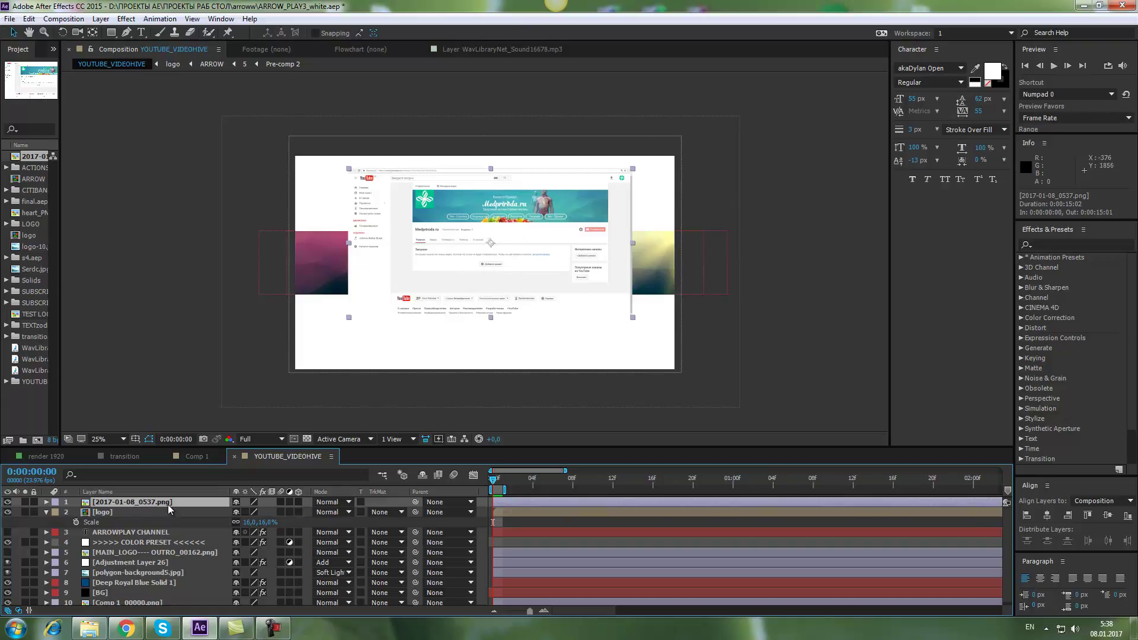
pyautogui.moveTo(404, 271); pyautogui.dragTo(432, 269)
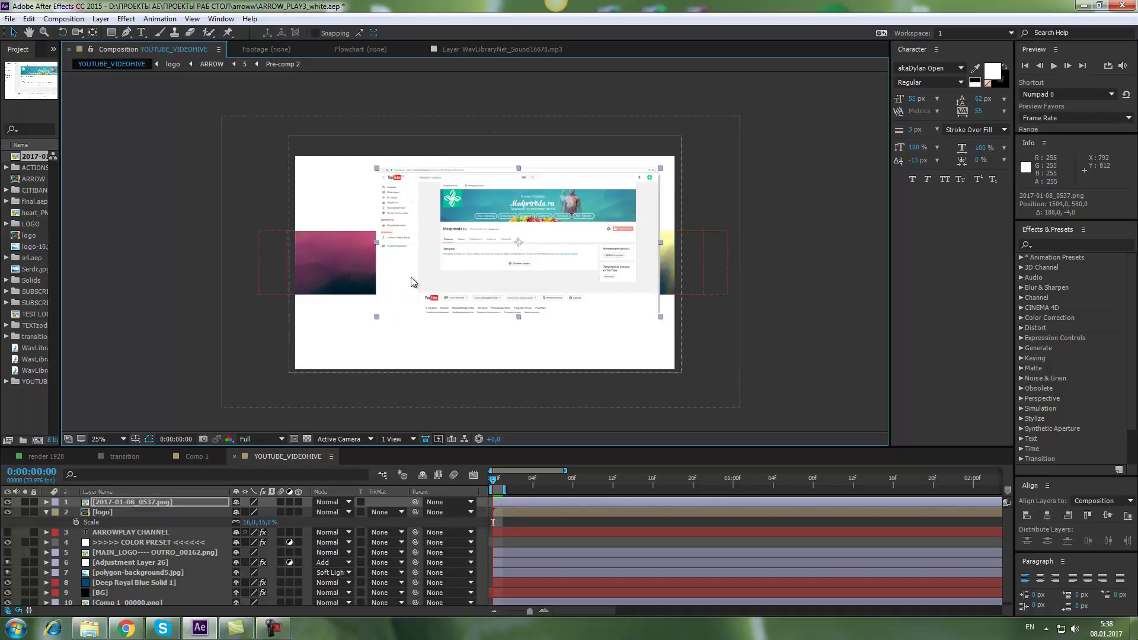
pyautogui.click(129, 503)
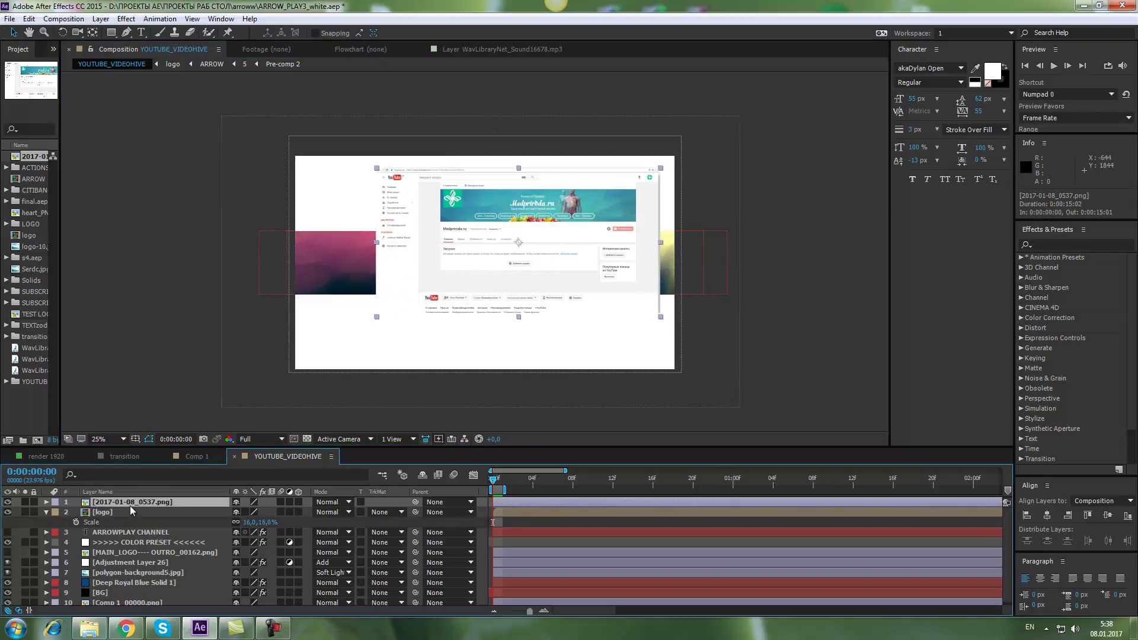
pyautogui.press('t')
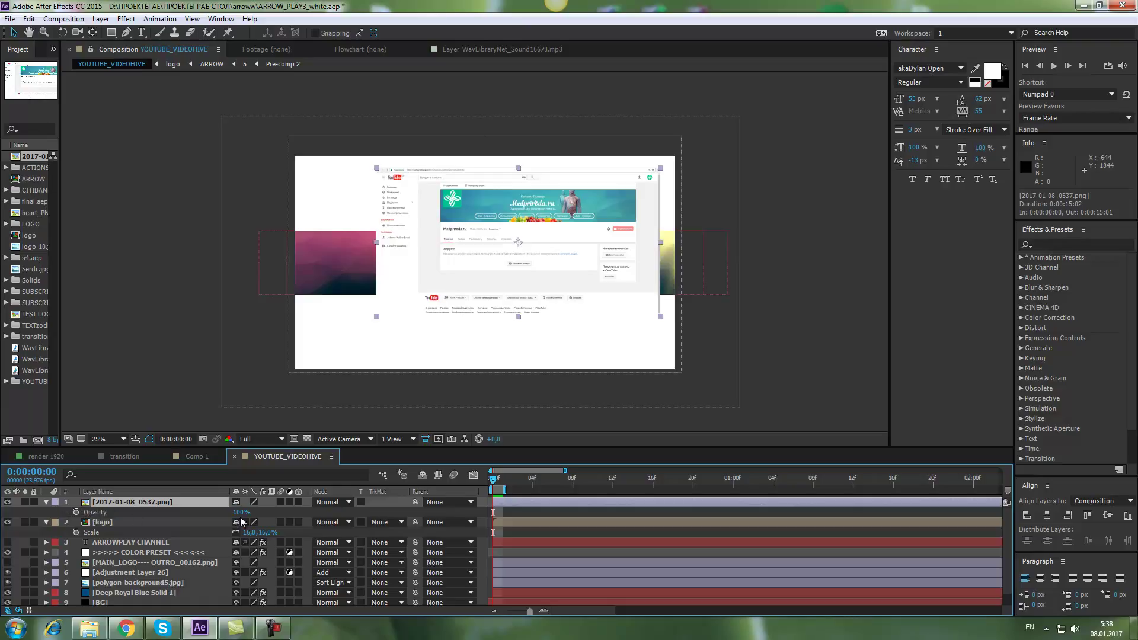
pyautogui.moveTo(240, 513); pyautogui.dragTo(219, 515)
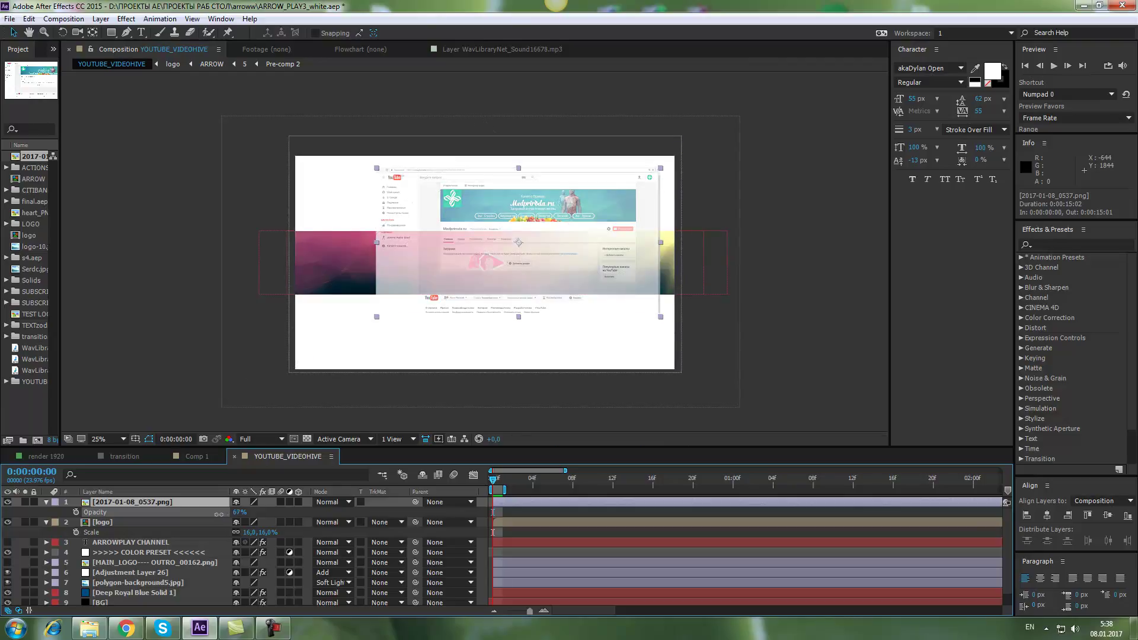
# Step: Scale the screenshot layer to about 166% and move it so its channel banner overlaps the composition's banner strip
pyautogui.press('s')
pyautogui.moveTo(249, 512); pyautogui.dragTo(288, 512)
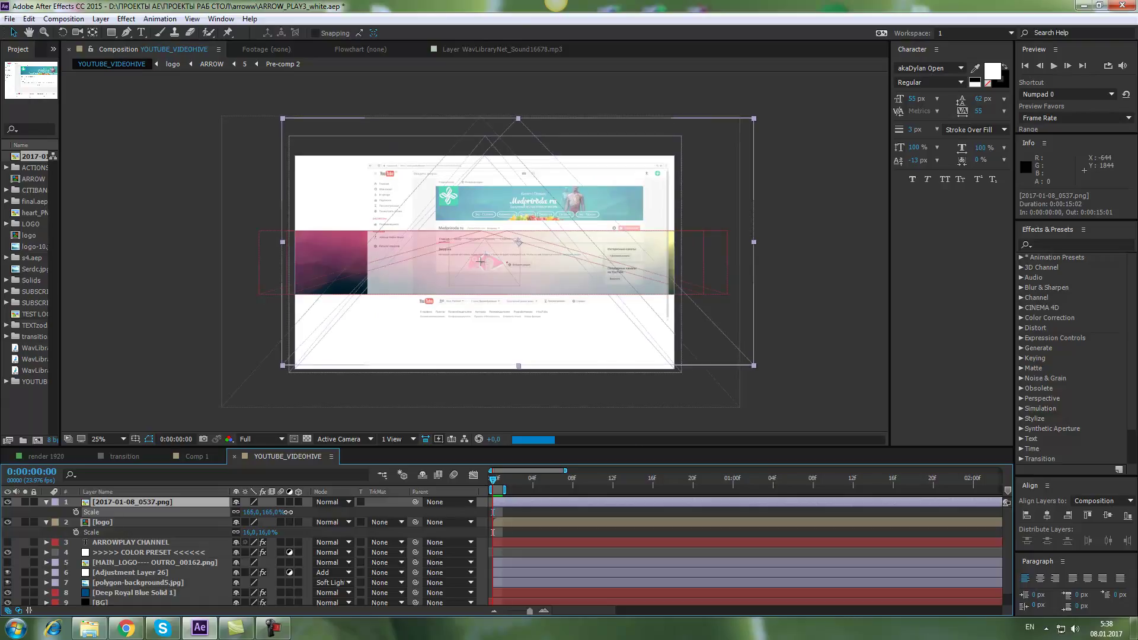
pyautogui.moveTo(560, 265); pyautogui.dragTo(507, 331)
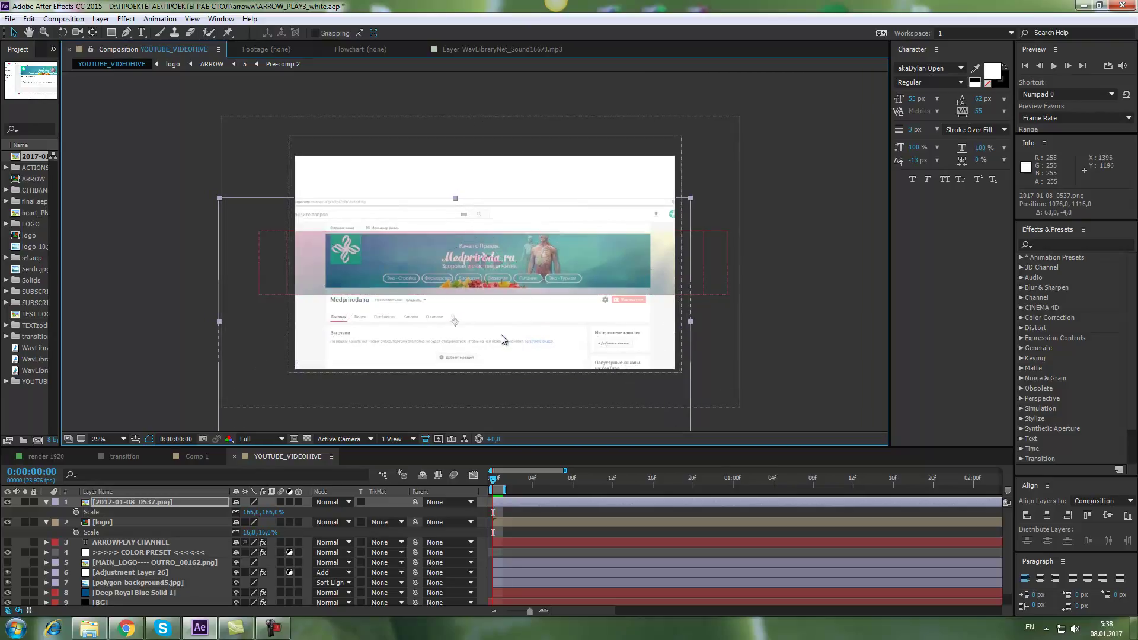
# Step: Refine the screenshot layer to 196% scale and position 1016, 1204 so its channel banner fills the banner strip
pyautogui.moveTo(256, 513); pyautogui.dragTo(274, 518)
pyautogui.moveTo(454, 321); pyautogui.dragTo(445, 323)
pyautogui.moveTo(555, 273); pyautogui.dragTo(556, 274)
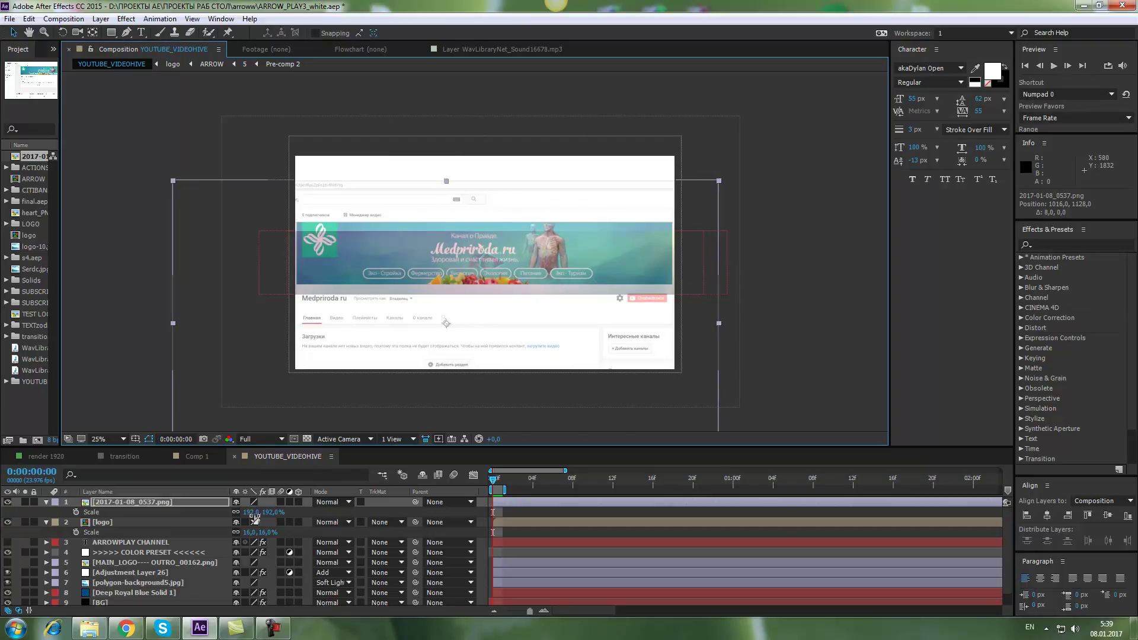
pyautogui.moveTo(254, 515); pyautogui.dragTo(257, 515)
pyautogui.moveTo(466, 315); pyautogui.dragTo(468, 326)
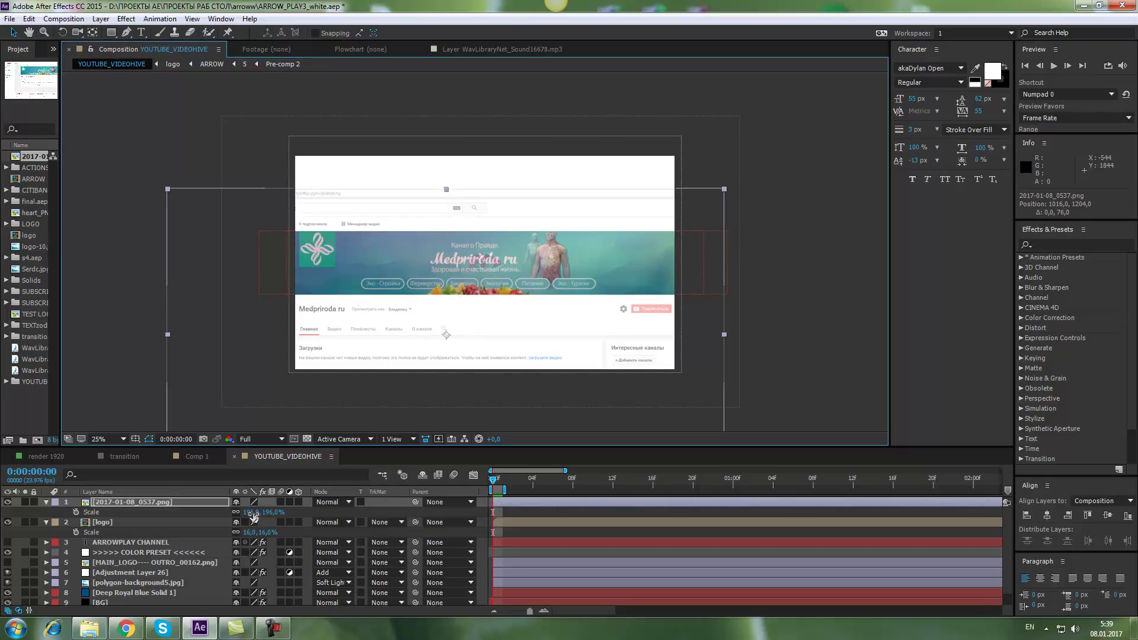
# Step: Restore the screenshot layer's opacity to 100%
pyautogui.click(134, 503)
pyautogui.press('t')
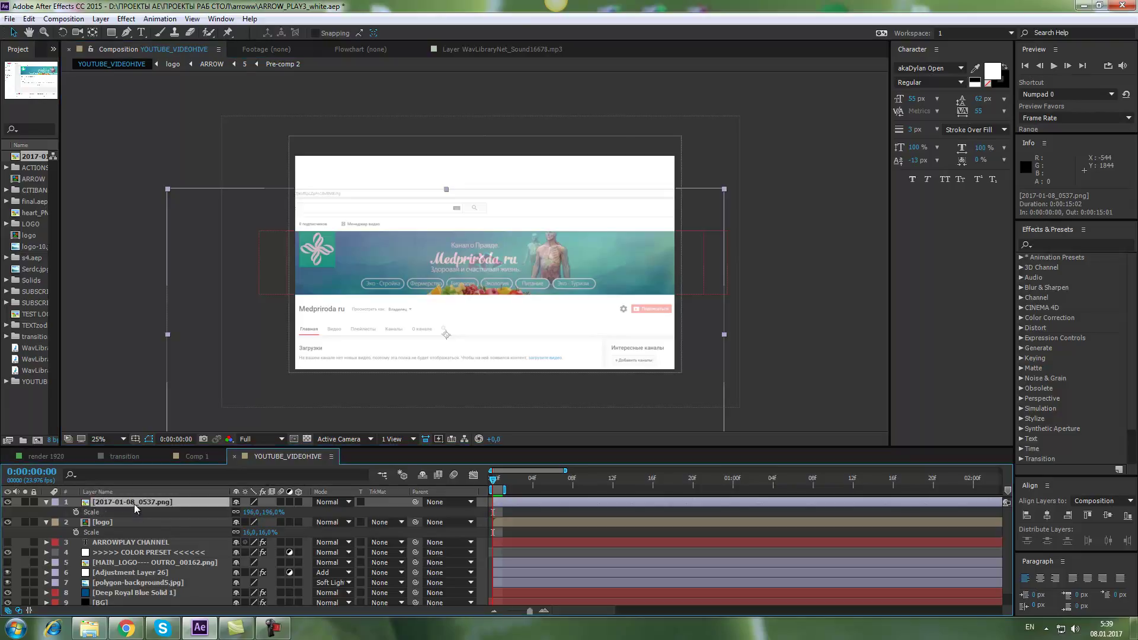
pyautogui.moveTo(239, 518); pyautogui.dragTo(602, 356)
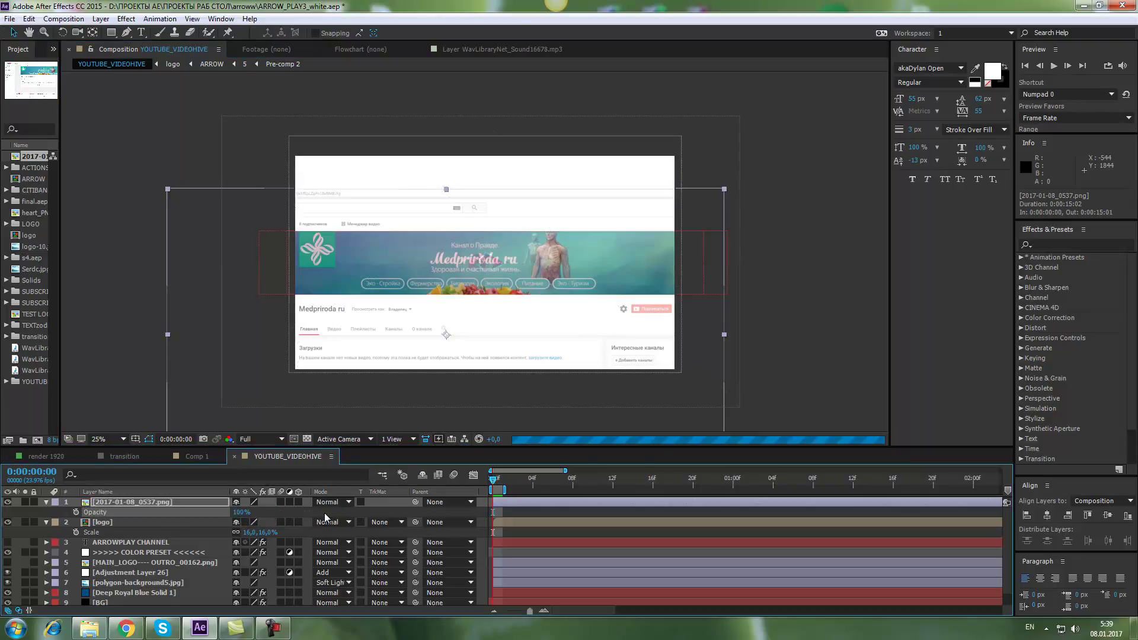
# Step: Draw a rectangular mask on the screenshot layer along the banner strip outline, keeping only the channel banner
pyautogui.click(118, 34)
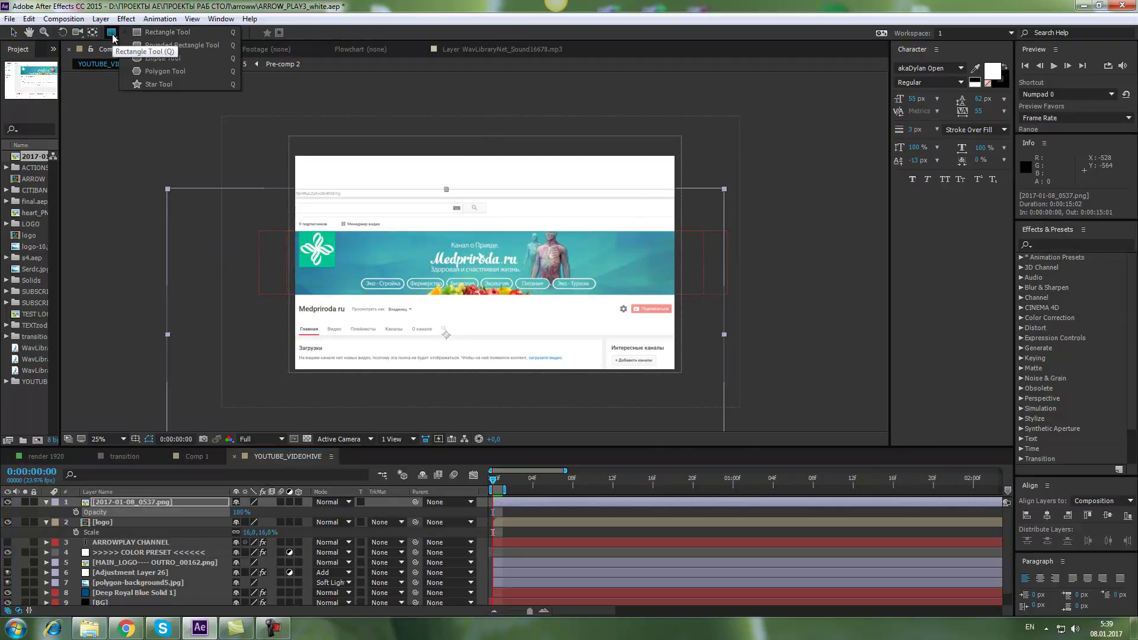
pyautogui.click(163, 32)
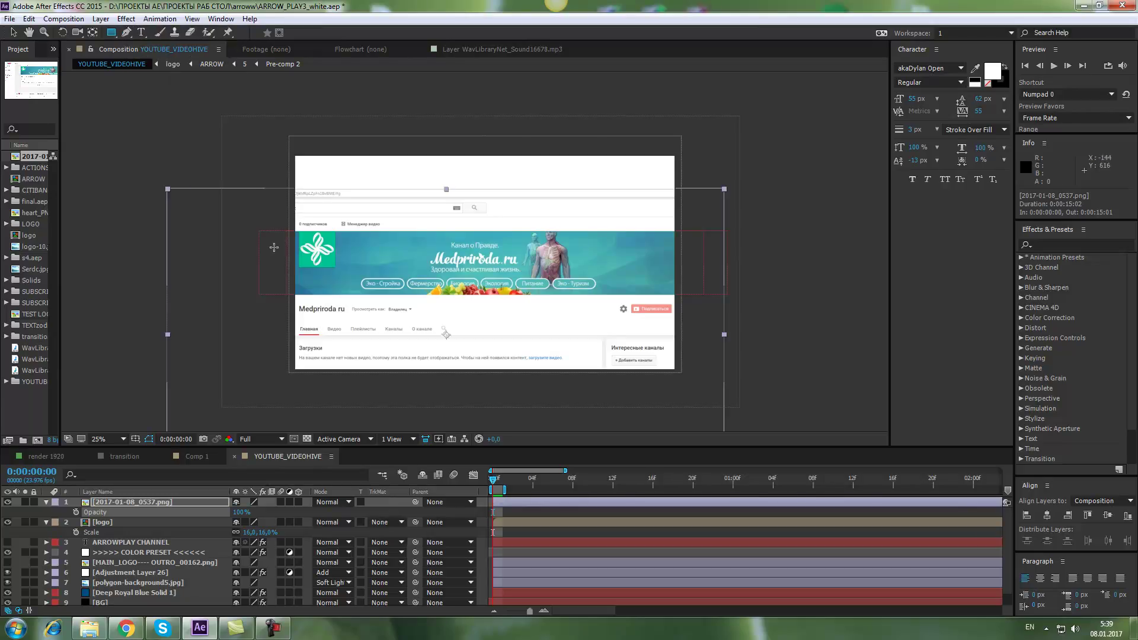
pyautogui.click(107, 502)
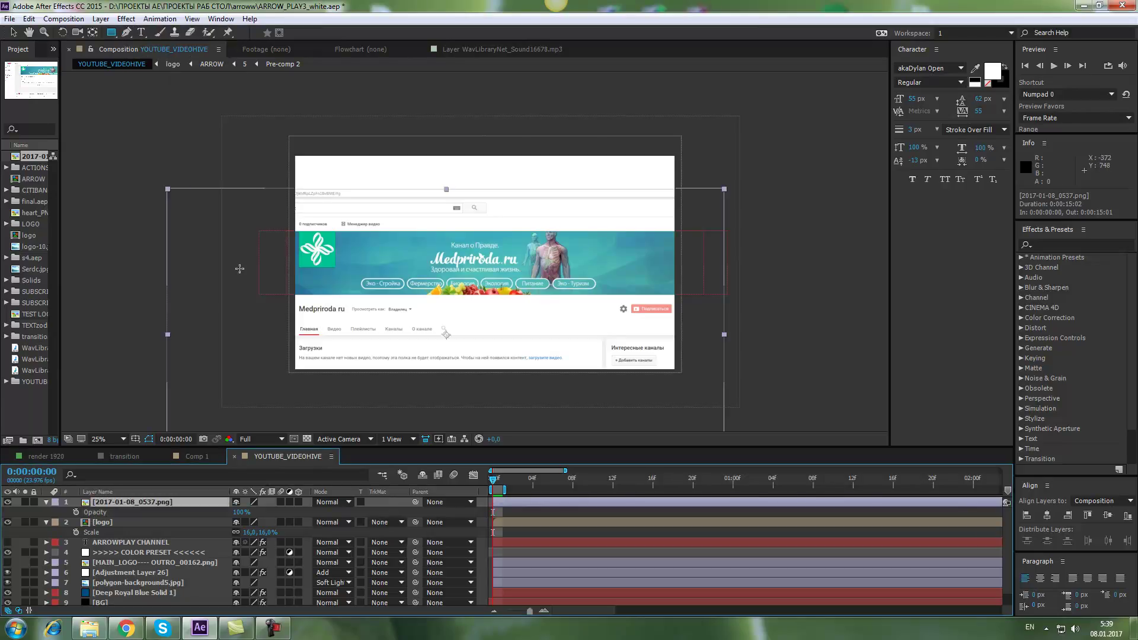
pyautogui.moveTo(259, 231); pyautogui.dragTo(721, 294)
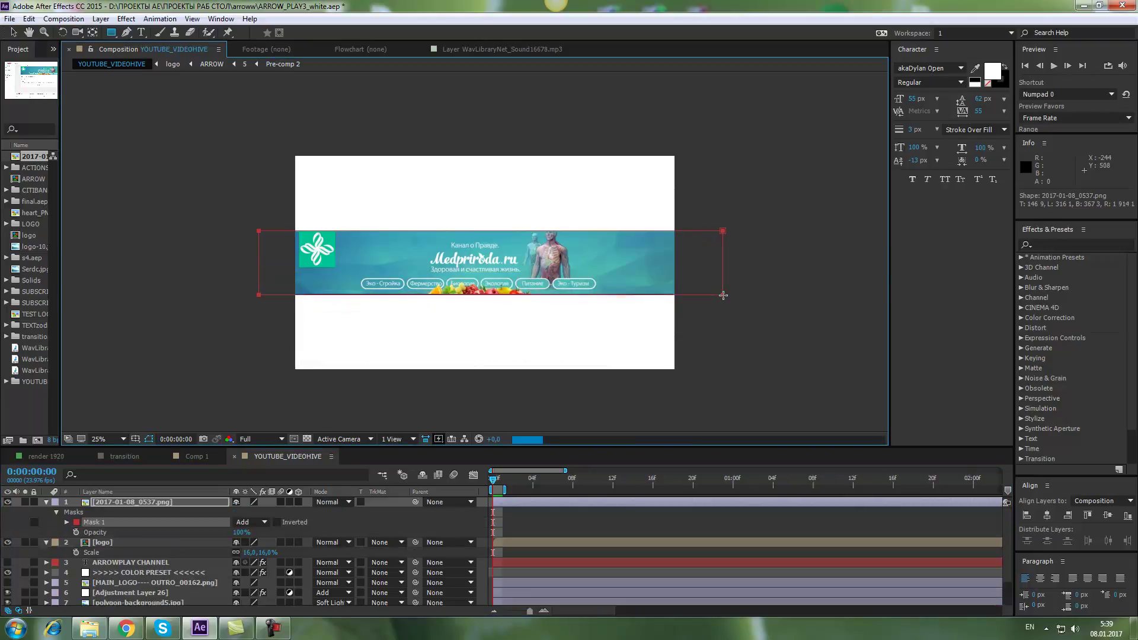
# Step: Set the screenshot layer's Mask 1 mode to Subtract and collapse the layer's properties
pyautogui.click(249, 521)
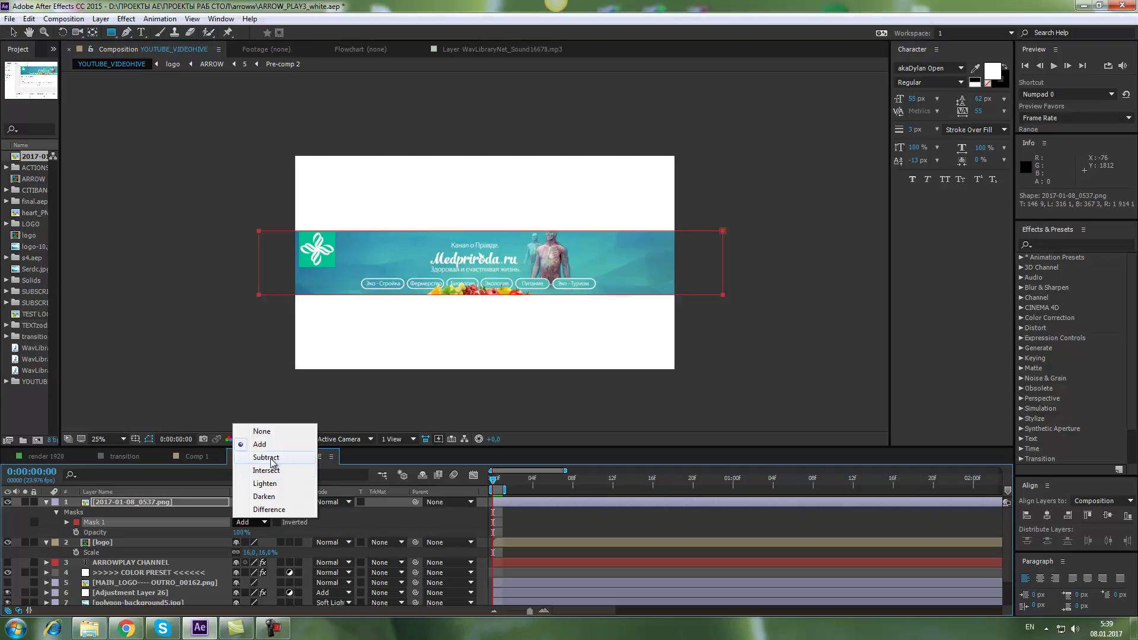
pyautogui.click(55, 529)
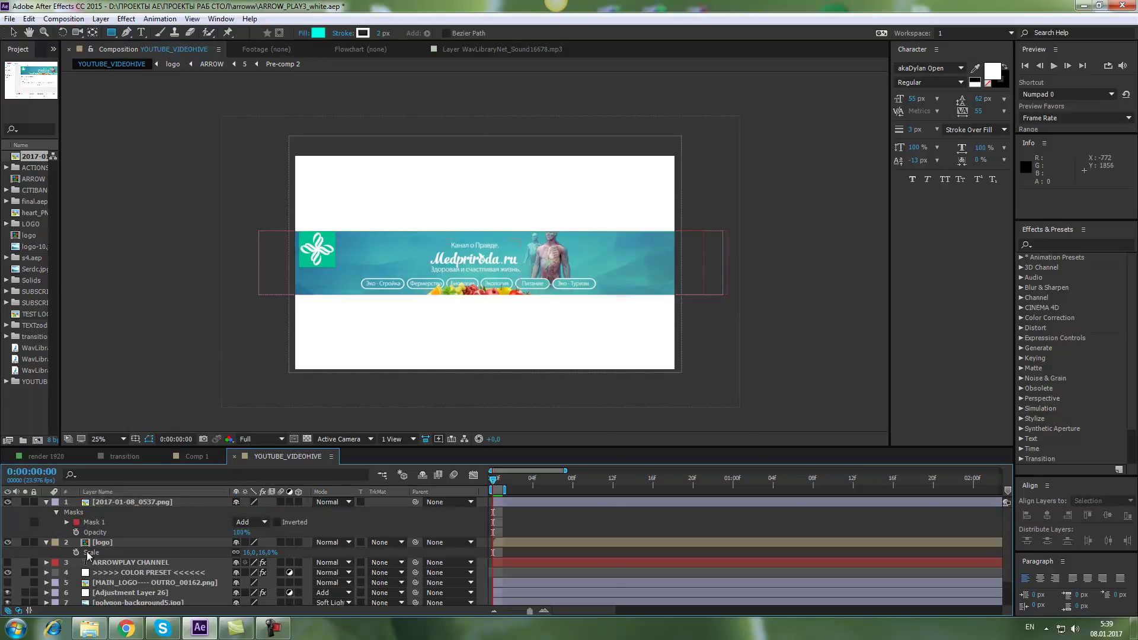
pyautogui.click(93, 523)
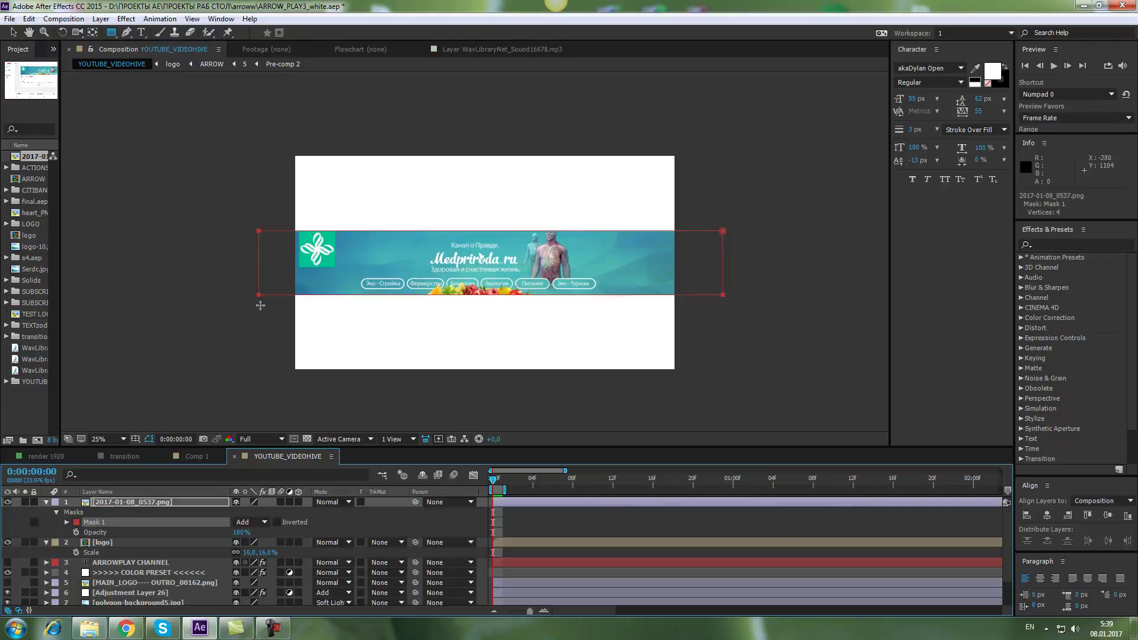
pyautogui.click(257, 522)
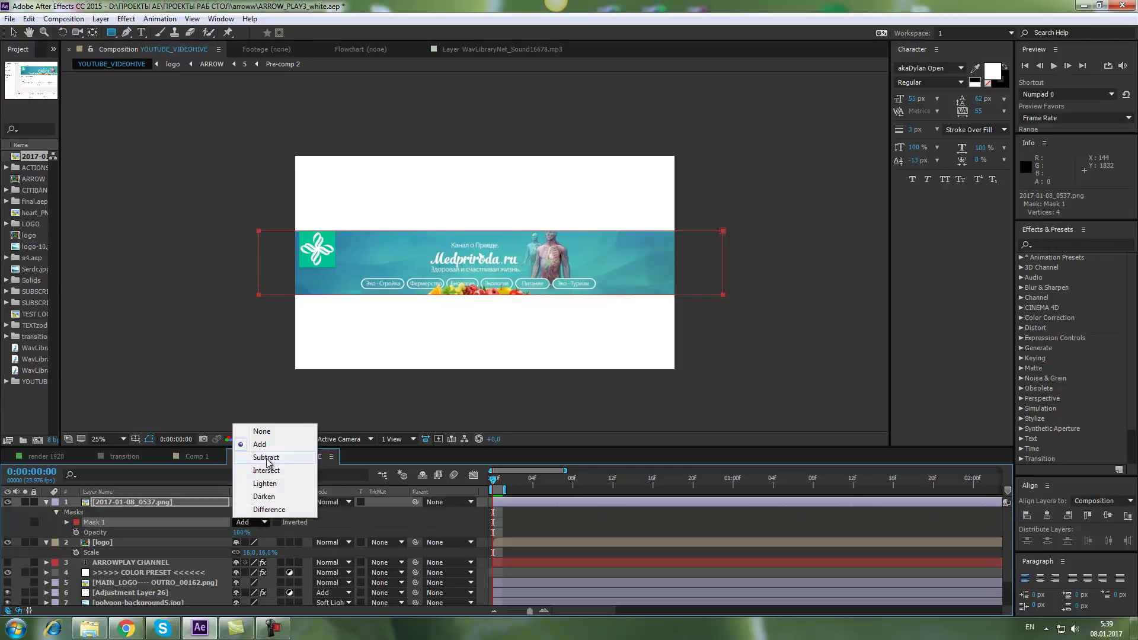
pyautogui.click(266, 457)
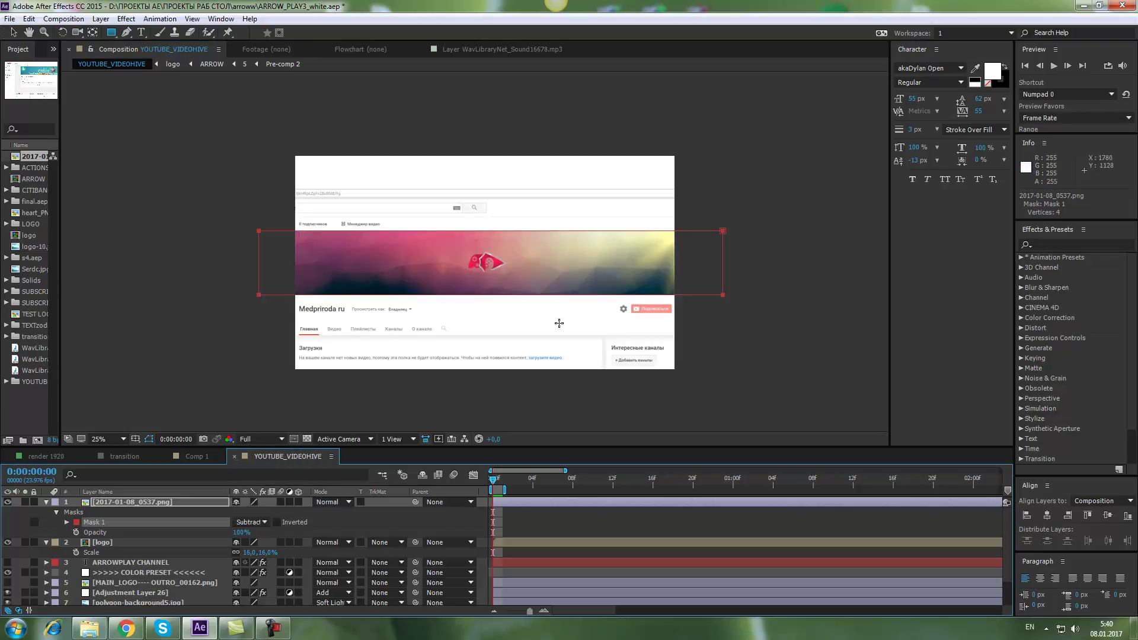
pyautogui.click(102, 505)
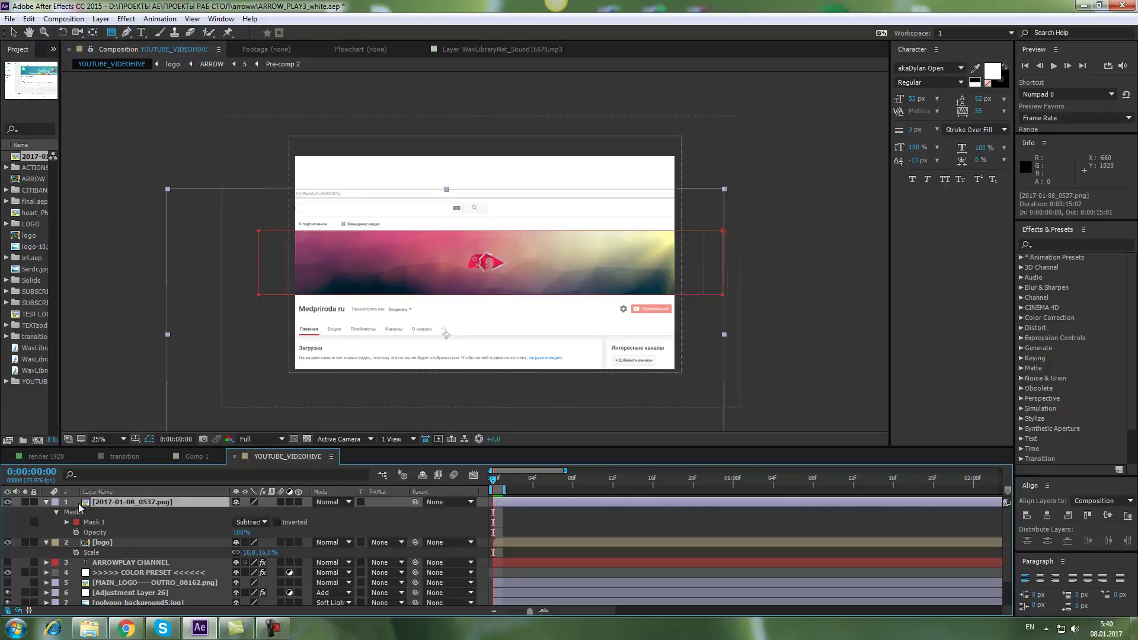
pyautogui.click(47, 503)
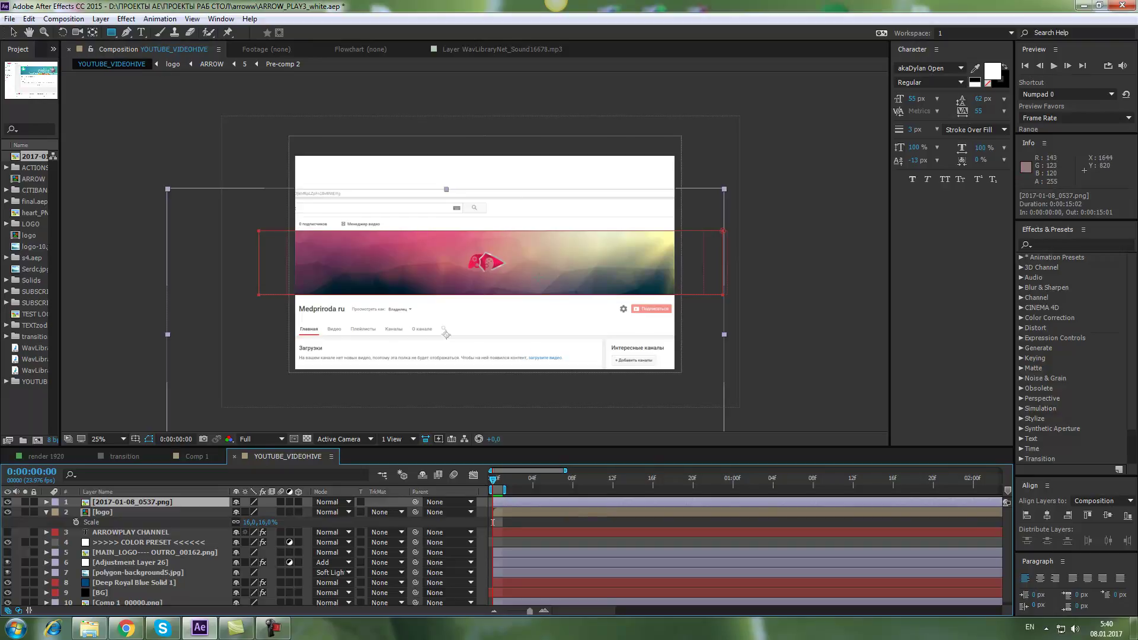
# Step: Collapse the logo layer's properties and toggle the screenshot layer's visibility to compare the composition with and without it
pyautogui.click(13, 32)
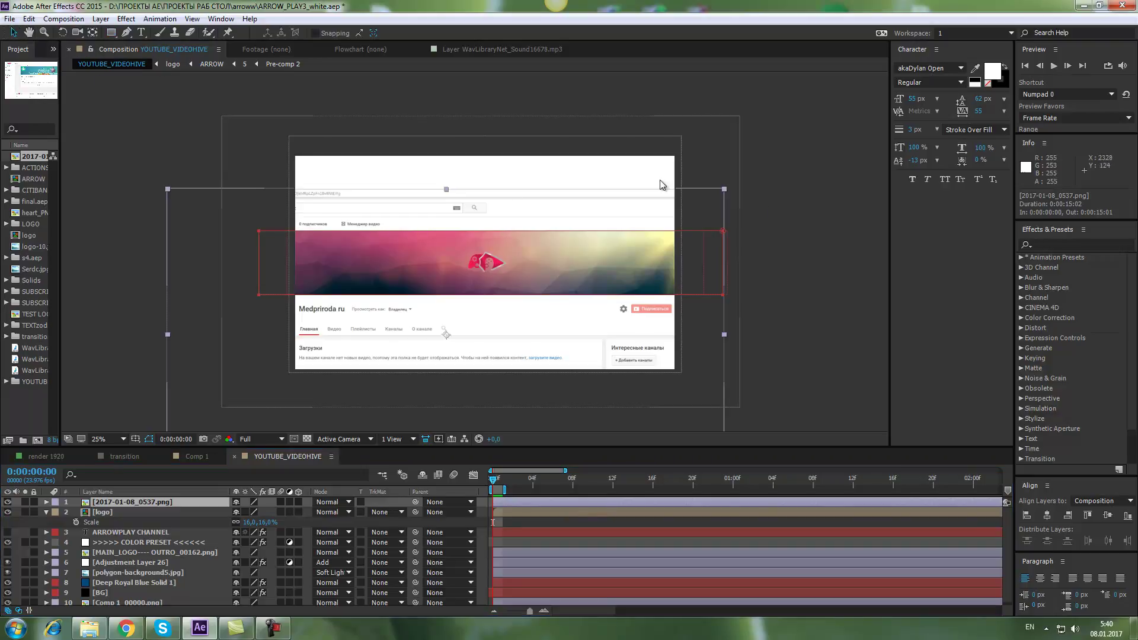
pyautogui.click(852, 237)
pyautogui.click(117, 502)
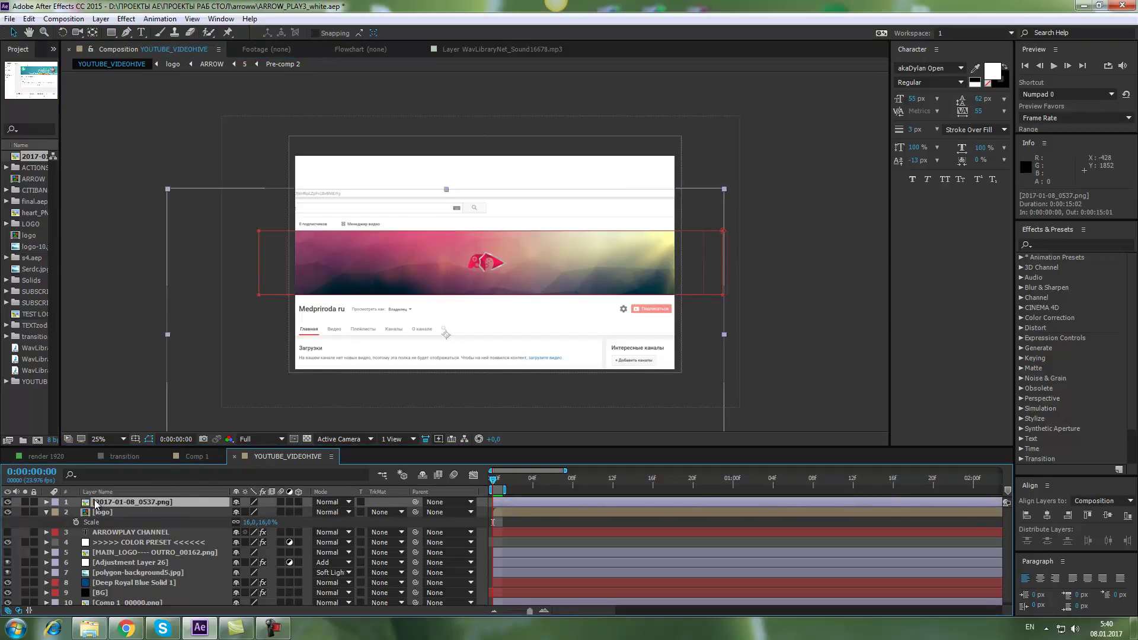
pyautogui.click(46, 512)
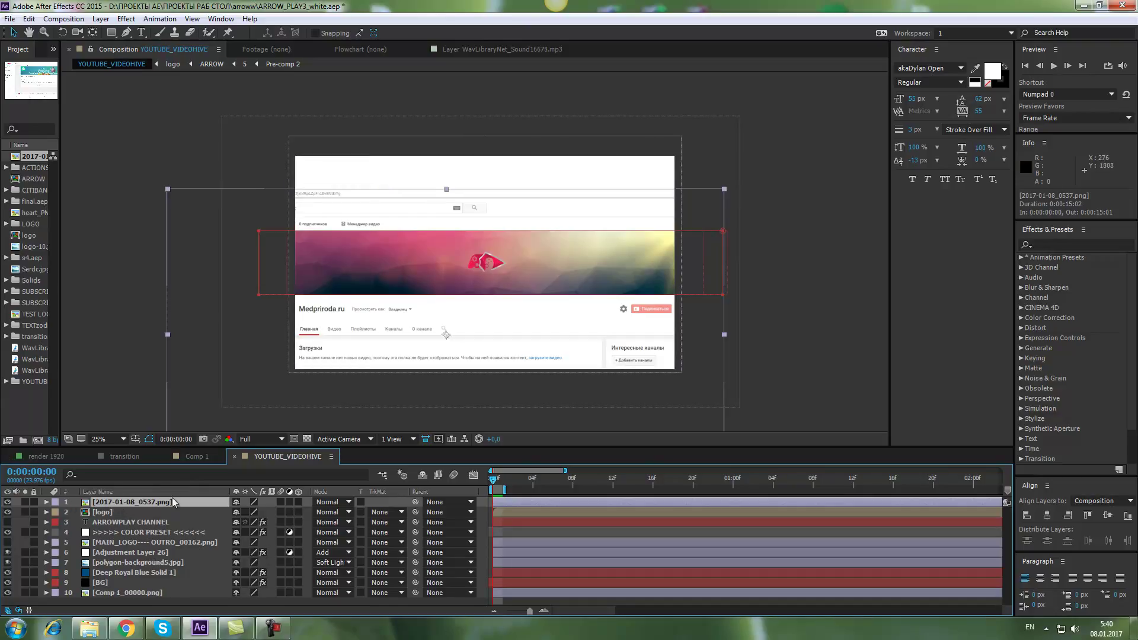
pyautogui.click(8, 502)
pyautogui.click(8, 501)
pyautogui.click(8, 502)
pyautogui.click(8, 502)
pyautogui.click(777, 248)
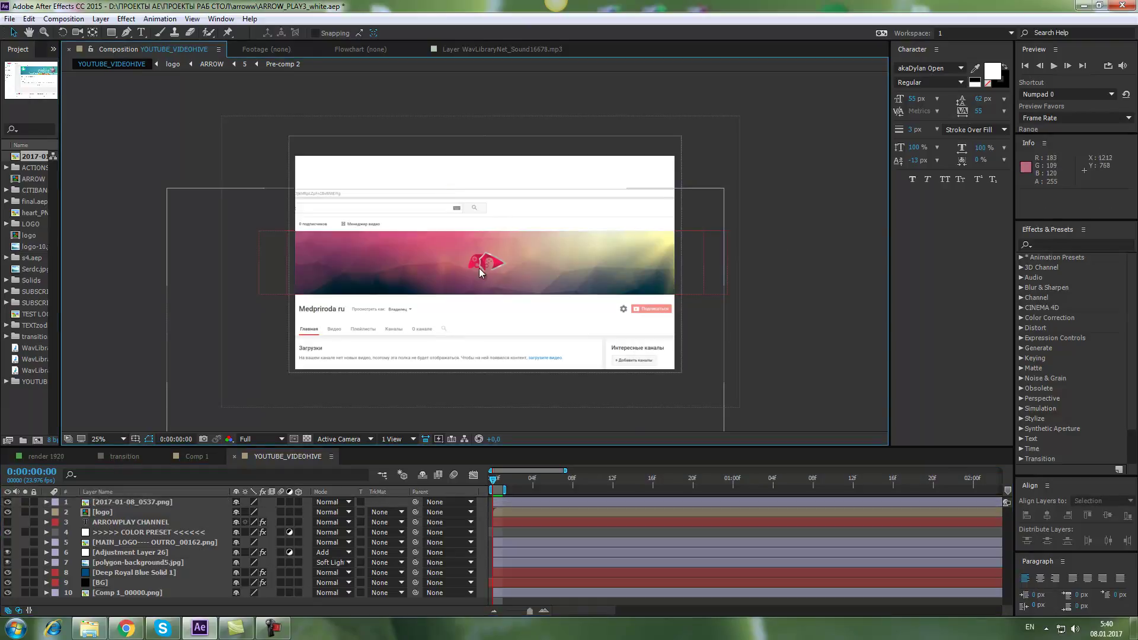
# Step: Make the ARROWPLAY CHANNEL text layer visible and move it beneath the logo in the banner, to position 972, 854
pyautogui.click(102, 512)
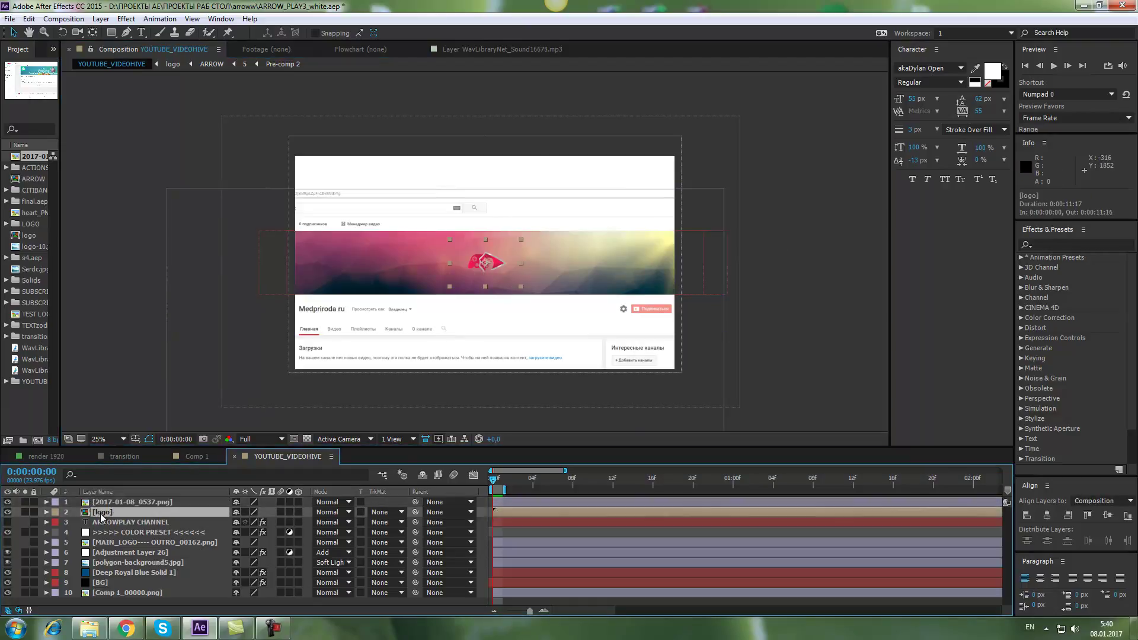
pyautogui.click(7, 522)
pyautogui.click(115, 522)
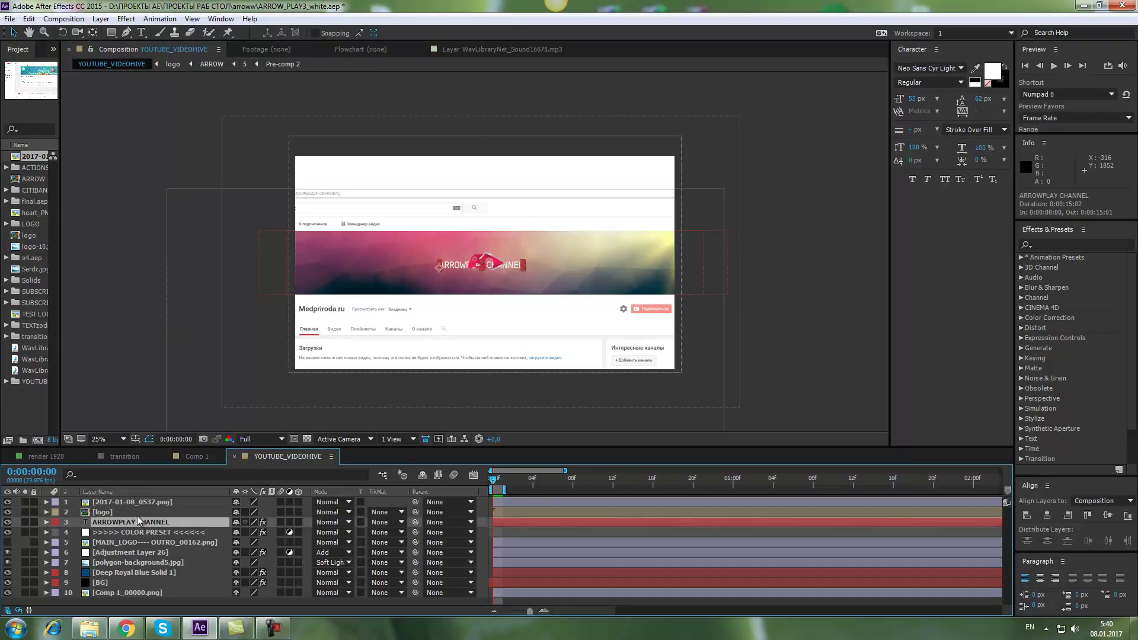
pyautogui.press('.')
pyautogui.moveTo(538, 278); pyautogui.dragTo(538, 309)
pyautogui.click(514, 280)
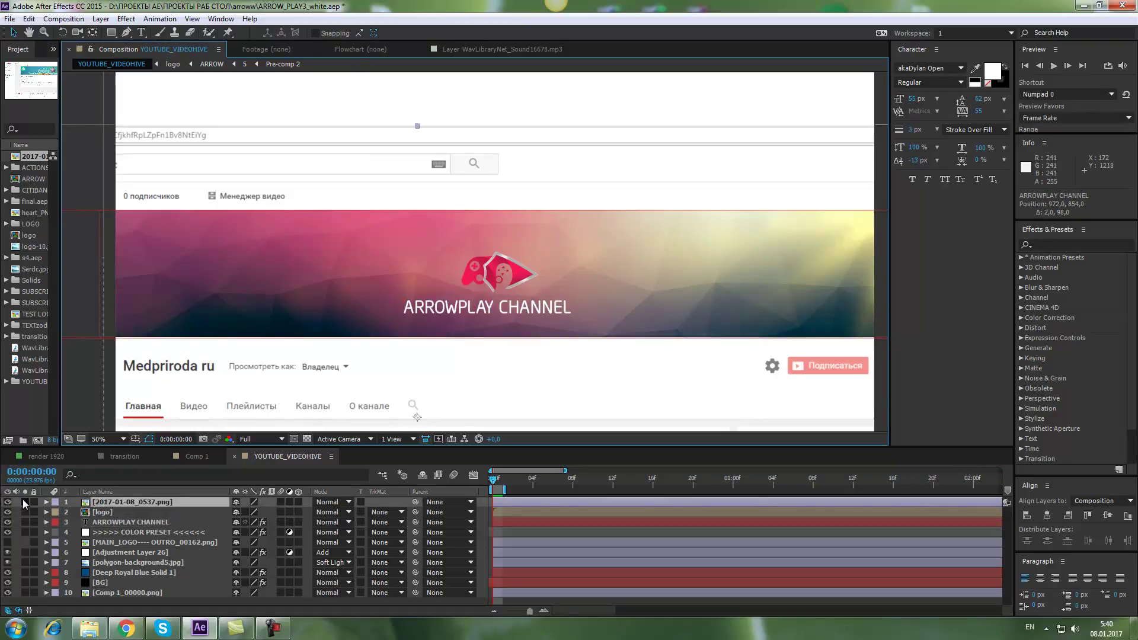
# Step: Scale the logo layer to 27% and move it to position 1250, 694 above the channel title
pyautogui.click(100, 512)
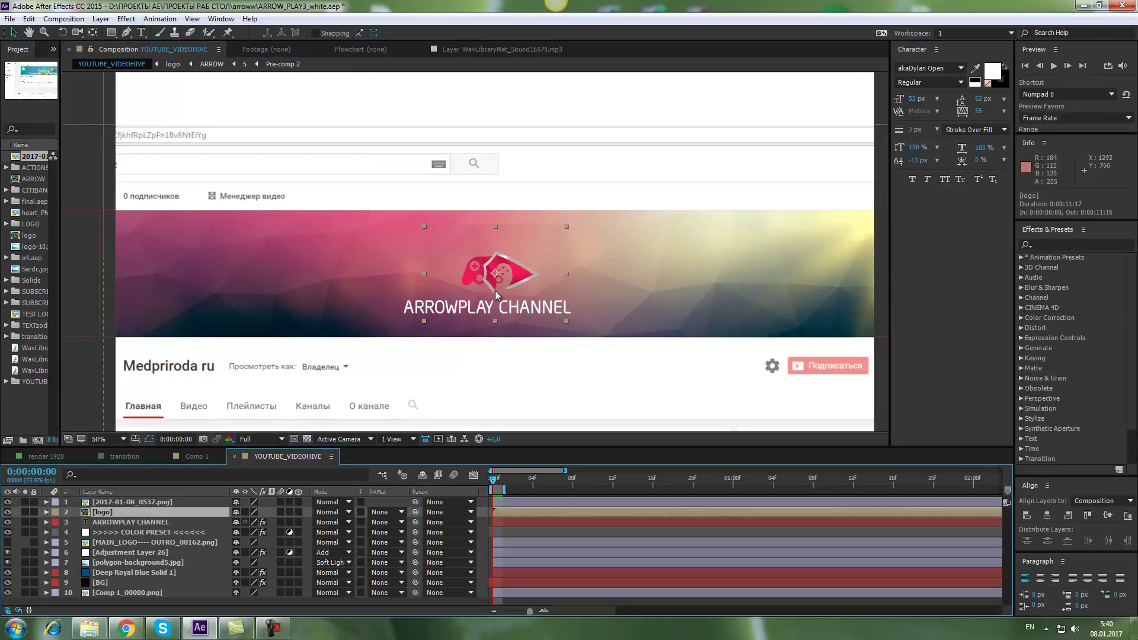
pyautogui.press('s')
pyautogui.moveTo(256, 522)
pyautogui.mouseDown()
pyautogui.moveTo(279, 522)
pyautogui.moveTo(257, 522)
pyautogui.mouseUp()
pyautogui.moveTo(533, 275); pyautogui.dragTo(524, 267)
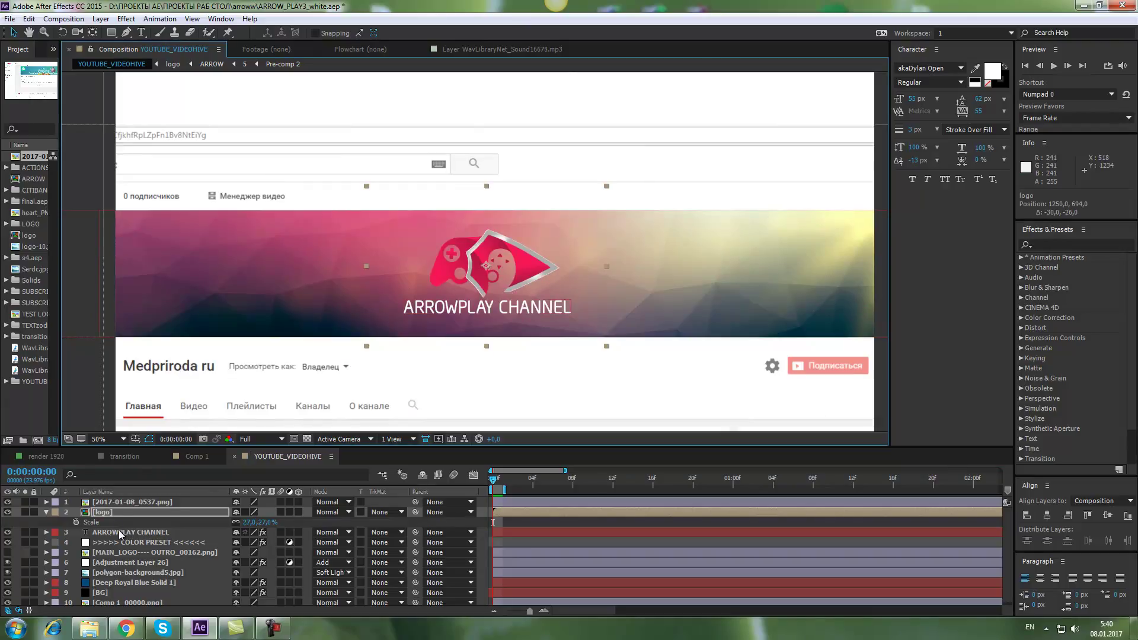
# Step: Lower the ARROWPLAY CHANNEL title to position 970, 870 and change its font to Nexa Bold
pyautogui.click(529, 306)
pyautogui.moveTo(531, 309); pyautogui.dragTo(530, 313)
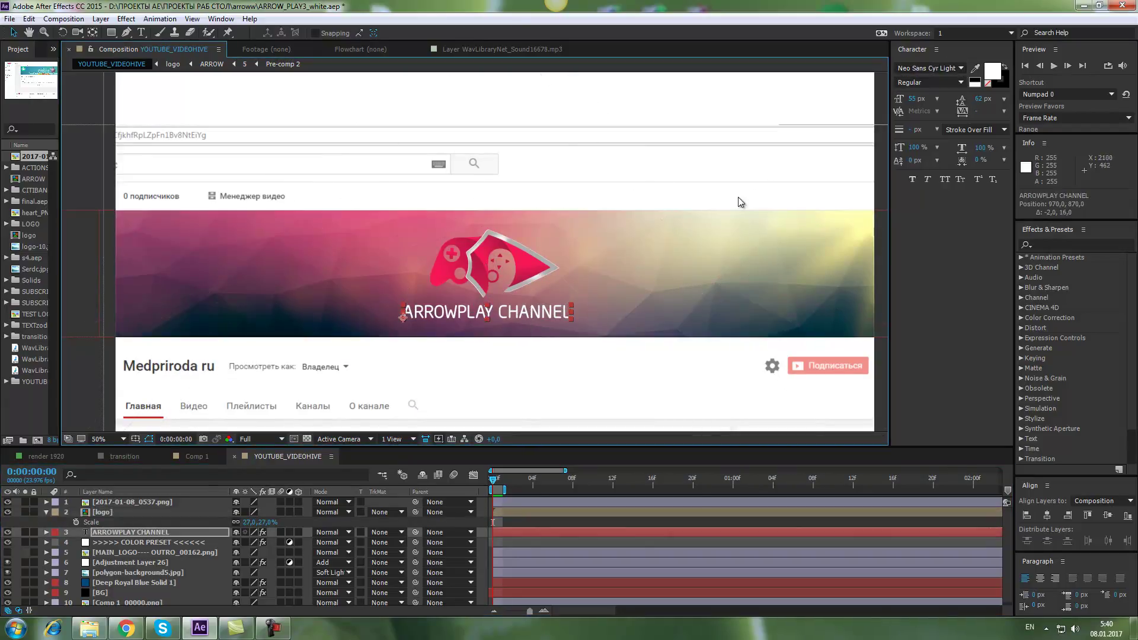
pyautogui.doubleClick(527, 314)
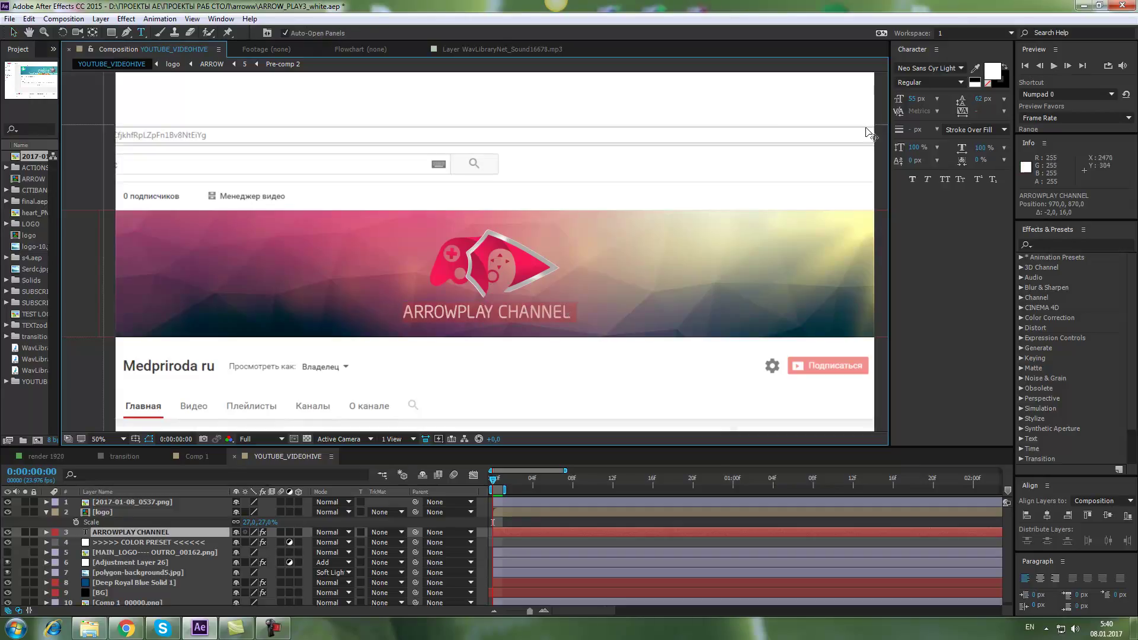
pyautogui.click(934, 70)
pyautogui.press('Down')
pyautogui.press('Down')
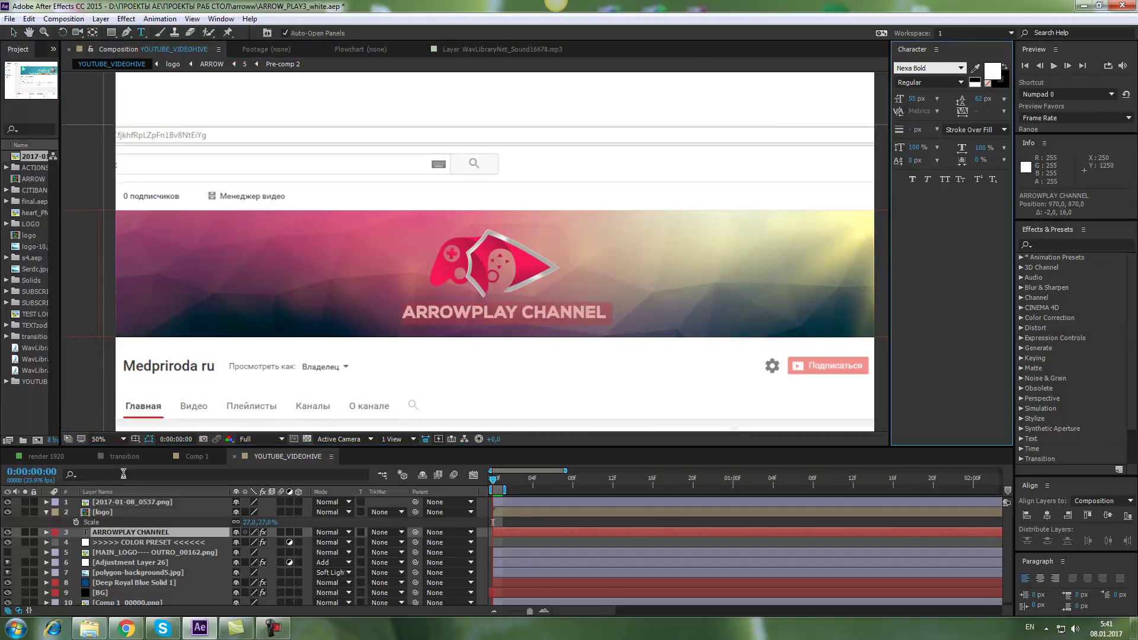
pyautogui.click(127, 512)
pyautogui.click(46, 512)
pyautogui.click(101, 524)
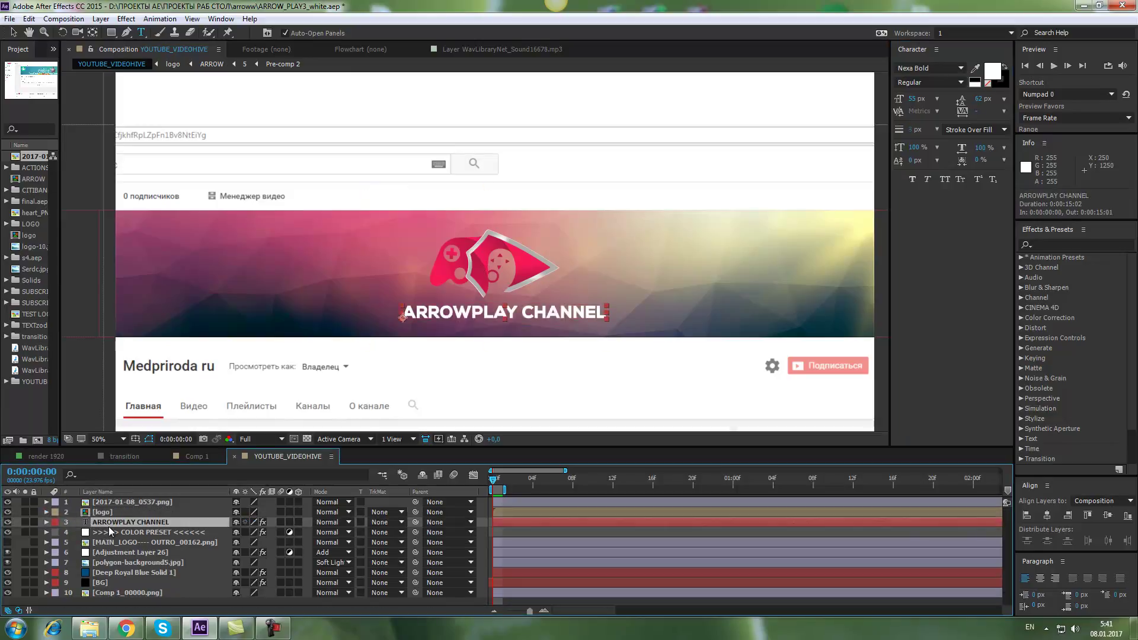
# Step: Move the ARROWPLAY CHANNEL title to position 930, 868 so it sits centred under the logo
pyautogui.click(13, 33)
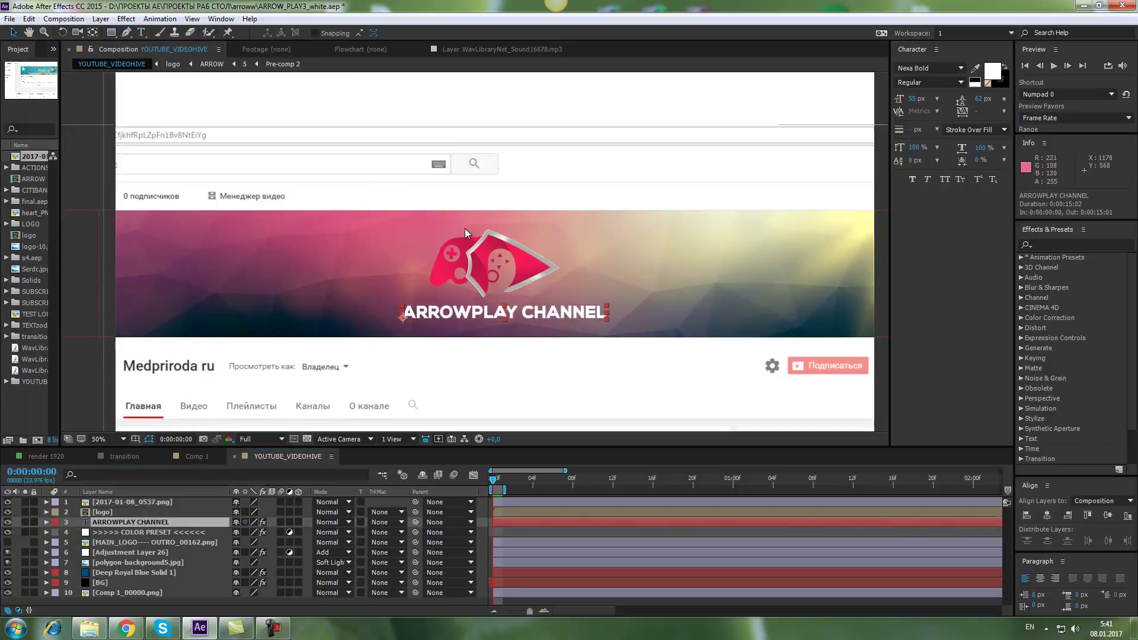
pyautogui.moveTo(542, 315); pyautogui.dragTo(531, 314)
pyautogui.moveTo(529, 312); pyautogui.dragTo(532, 311)
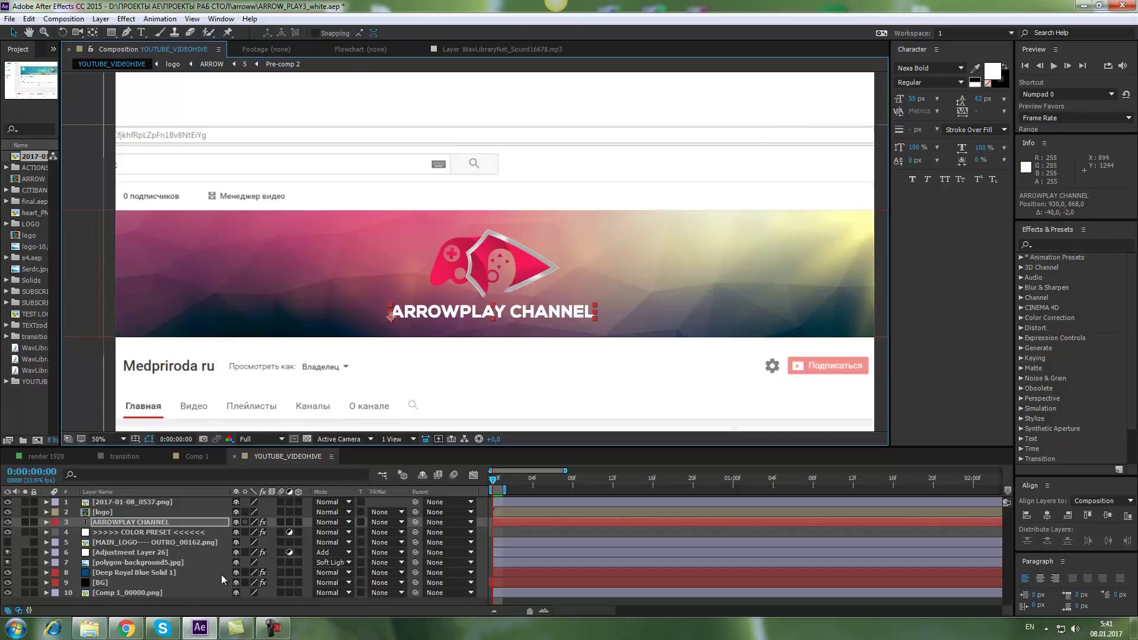
pyautogui.click(126, 628)
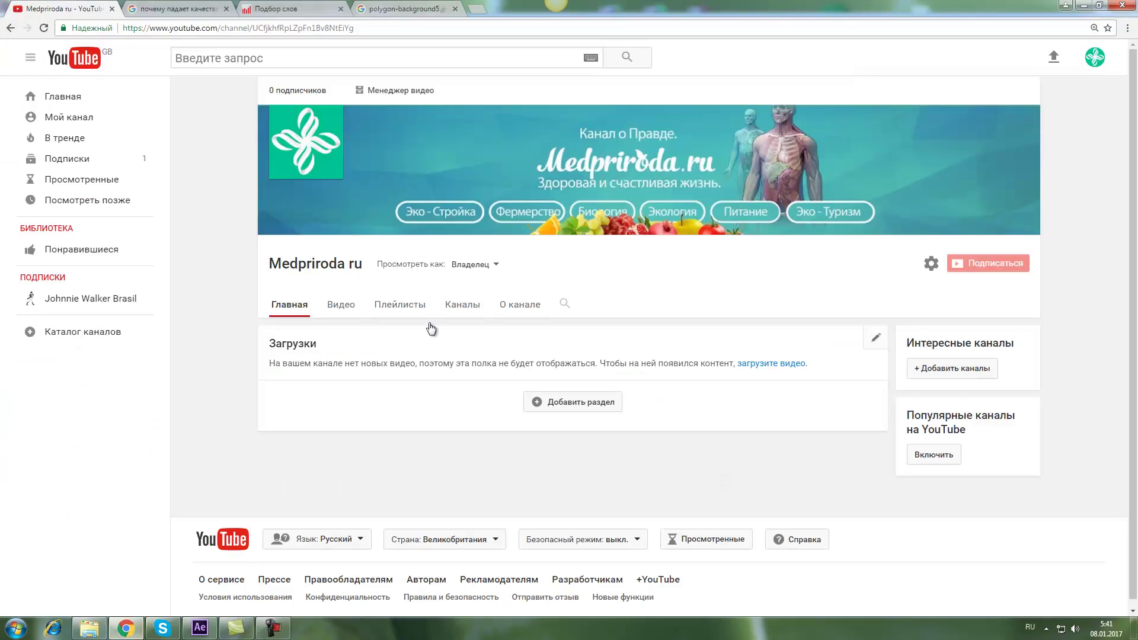
pyautogui.click(464, 14)
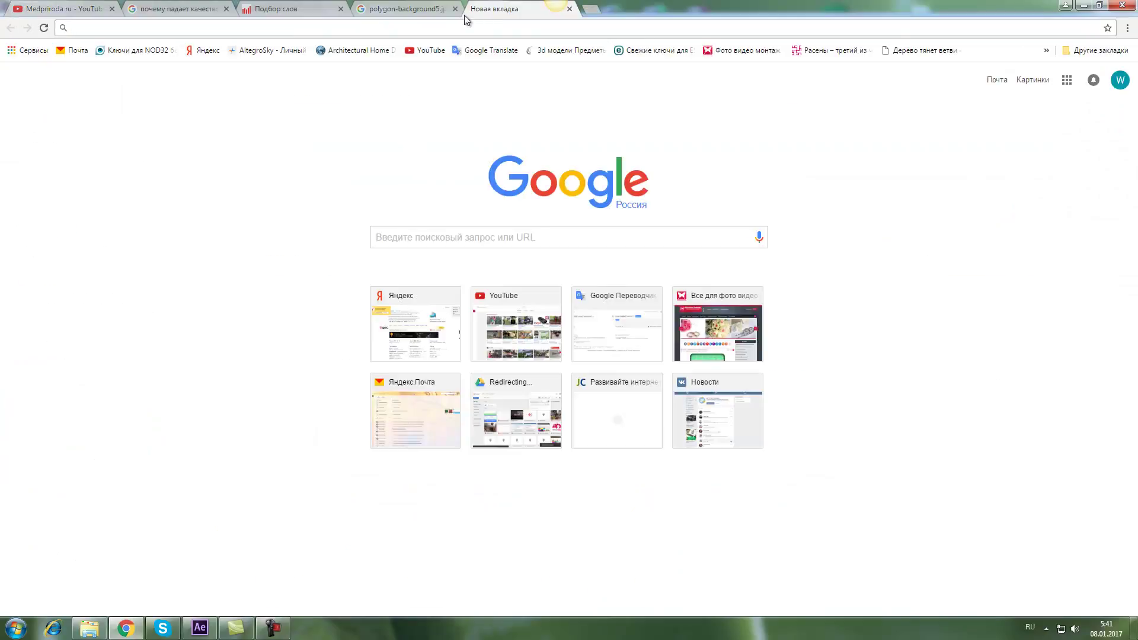
pyautogui.write('ащте')
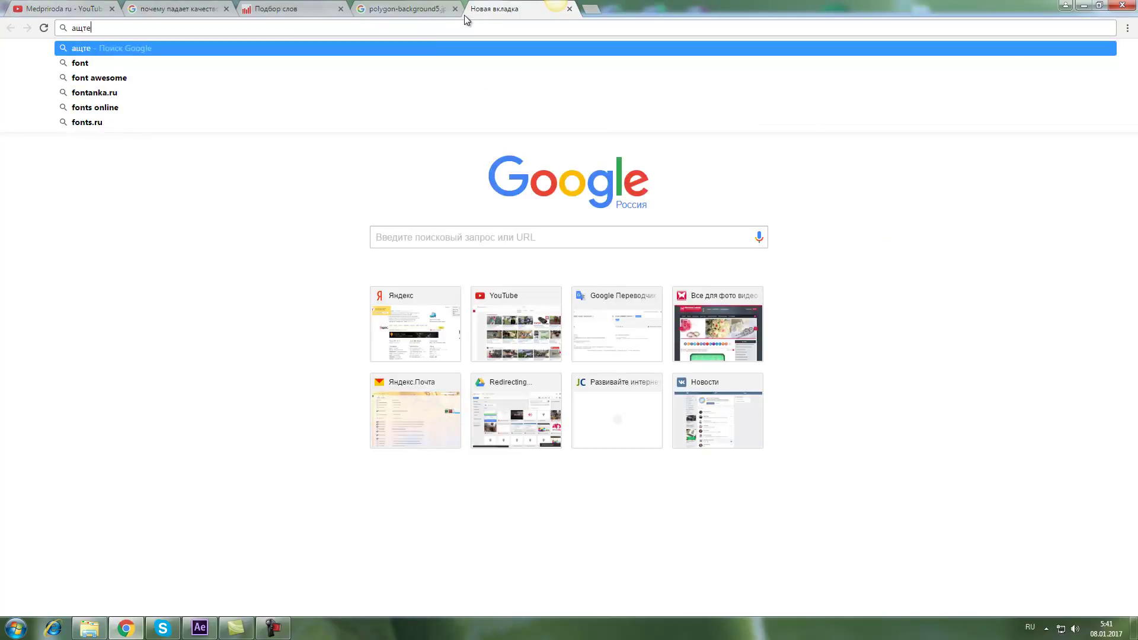
pyautogui.press('Down')
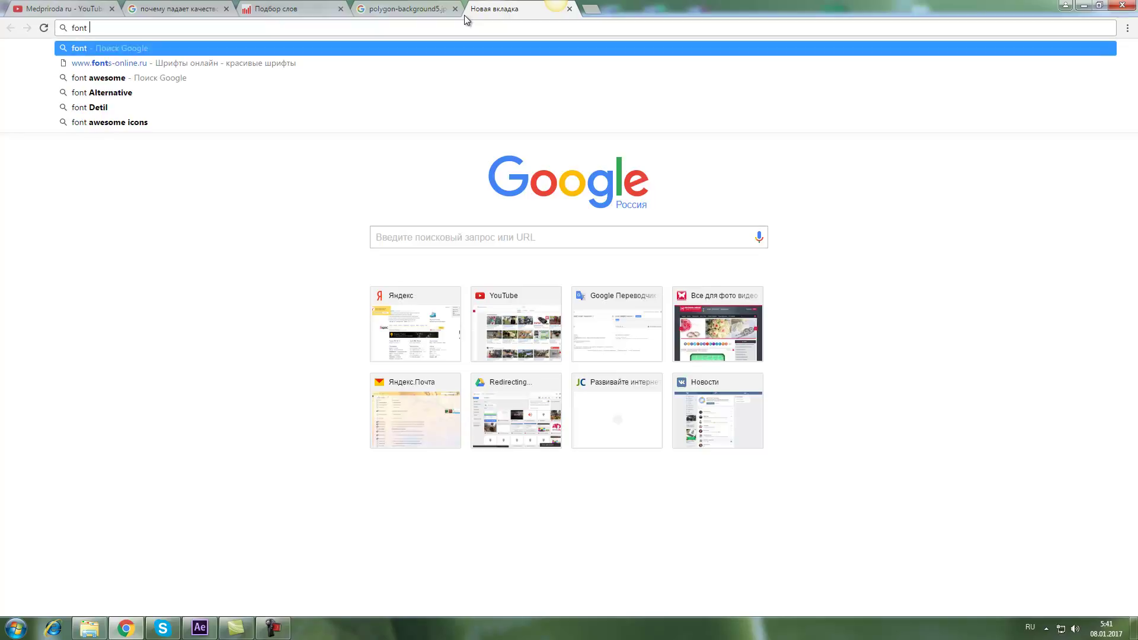
pyautogui.press('Down')
pyautogui.press('Return')
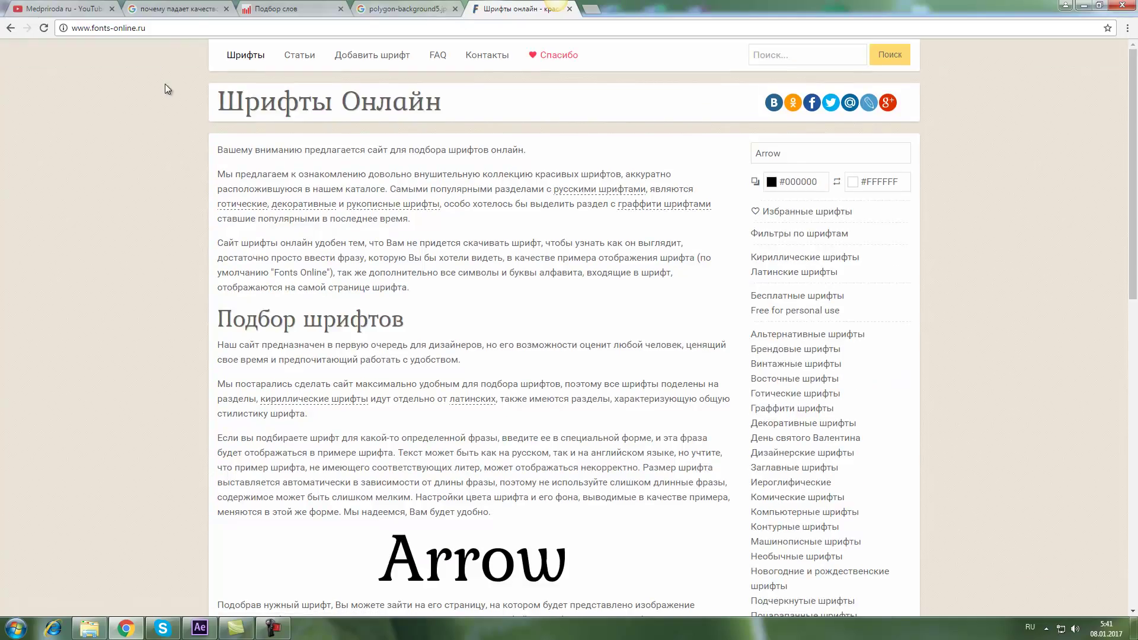
# Step: Examine the font site's home page, including its address, sample text field and list of font categories
pyautogui.click(118, 29)
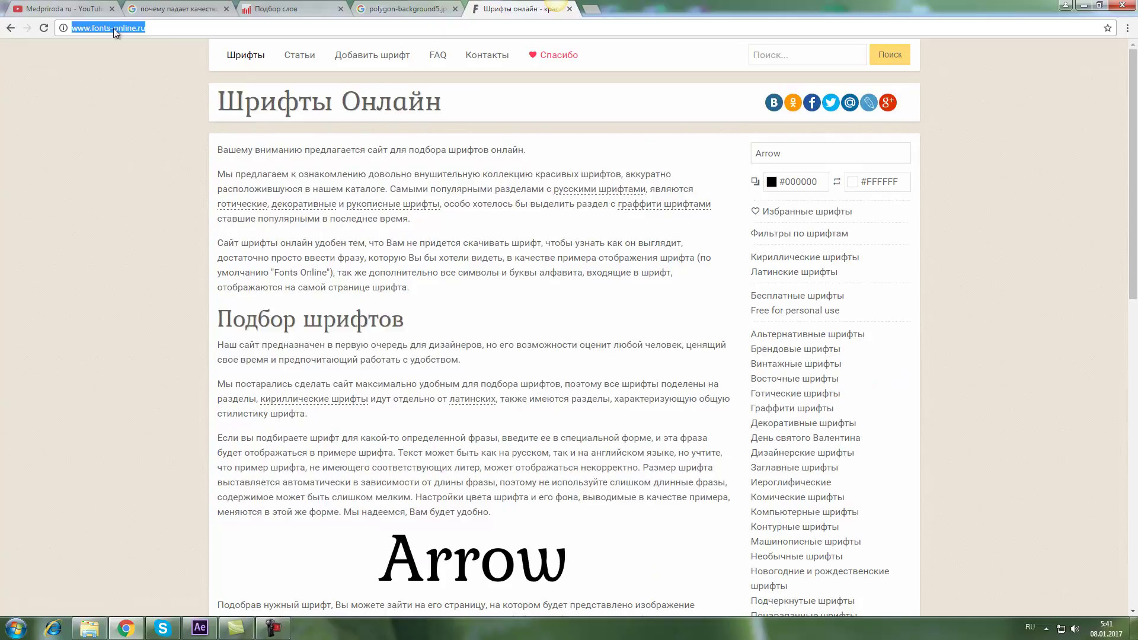
pyautogui.click(129, 30)
pyautogui.moveTo(793, 151); pyautogui.dragTo(752, 159)
pyautogui.click(789, 155)
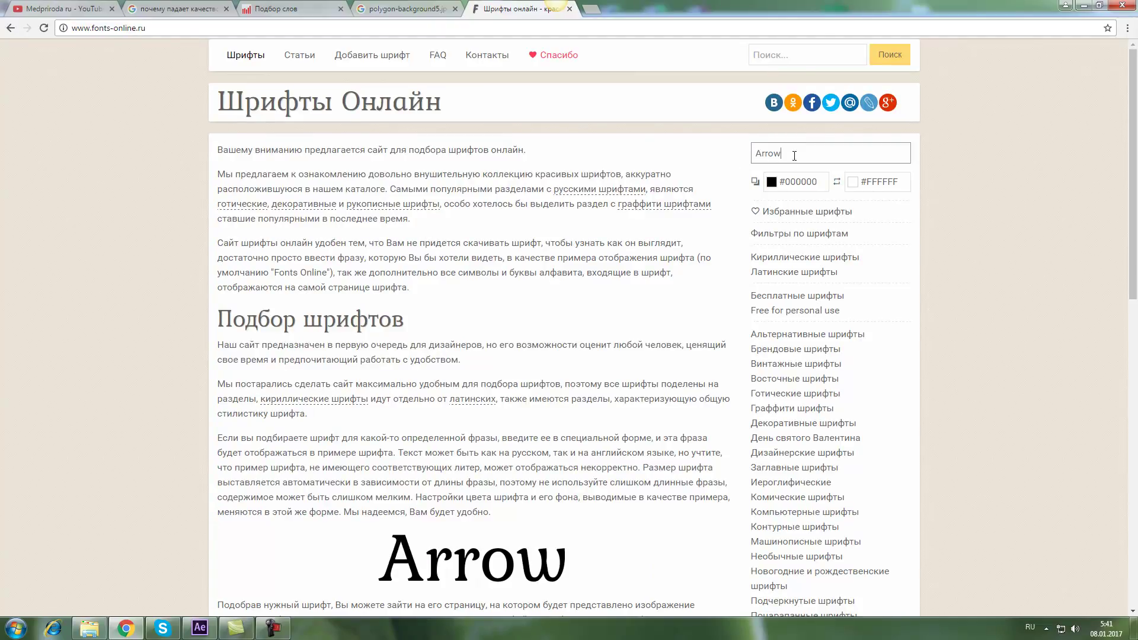
pyautogui.scroll(-2, 796, 148)
pyautogui.scroll(3, 791, 142)
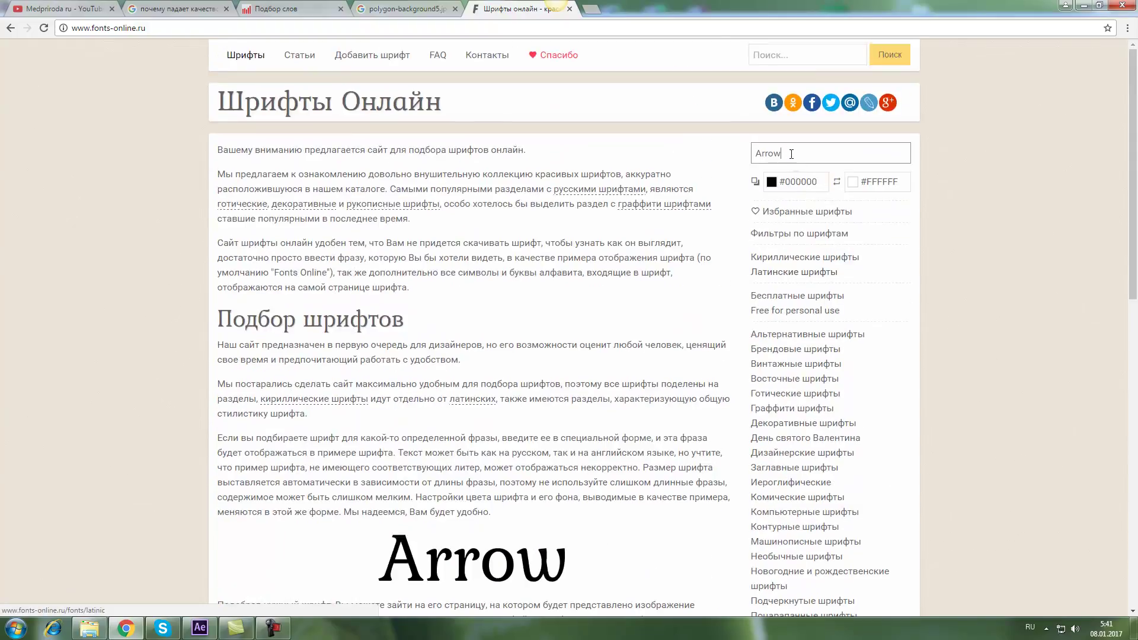
pyautogui.scroll(-12, 787, 141)
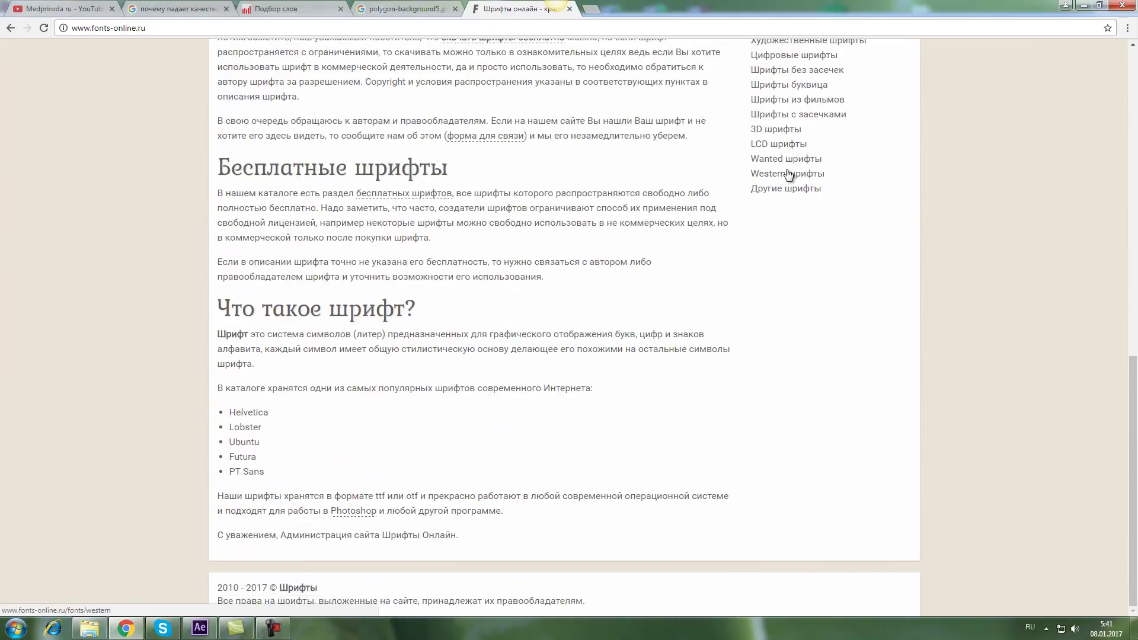
pyautogui.scroll(12, 802, 249)
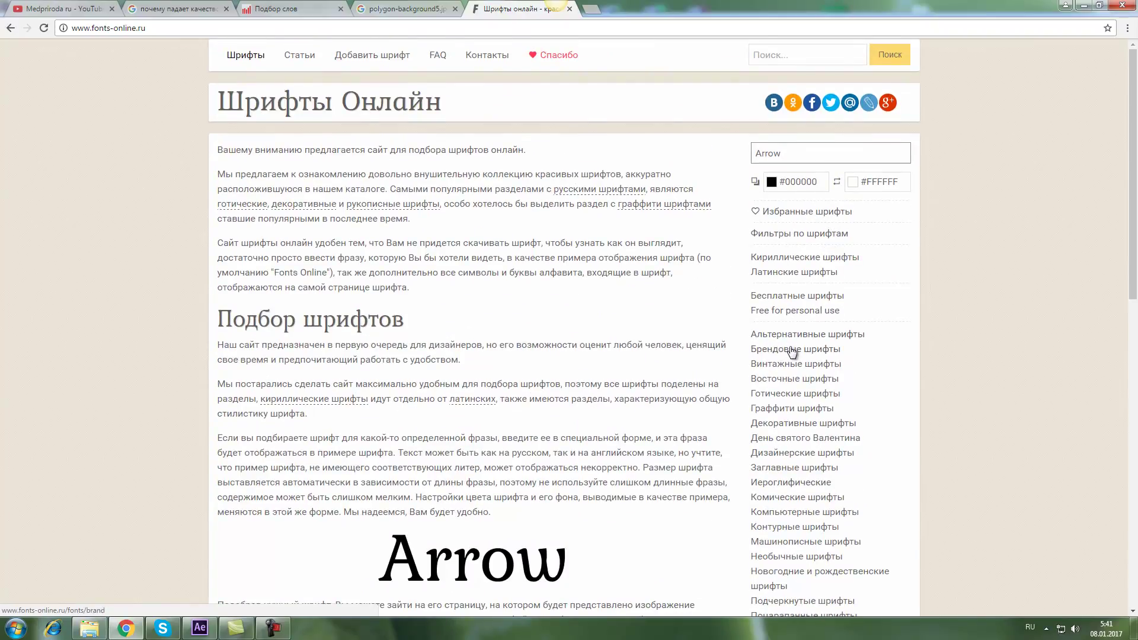
pyautogui.scroll(-5, 781, 357)
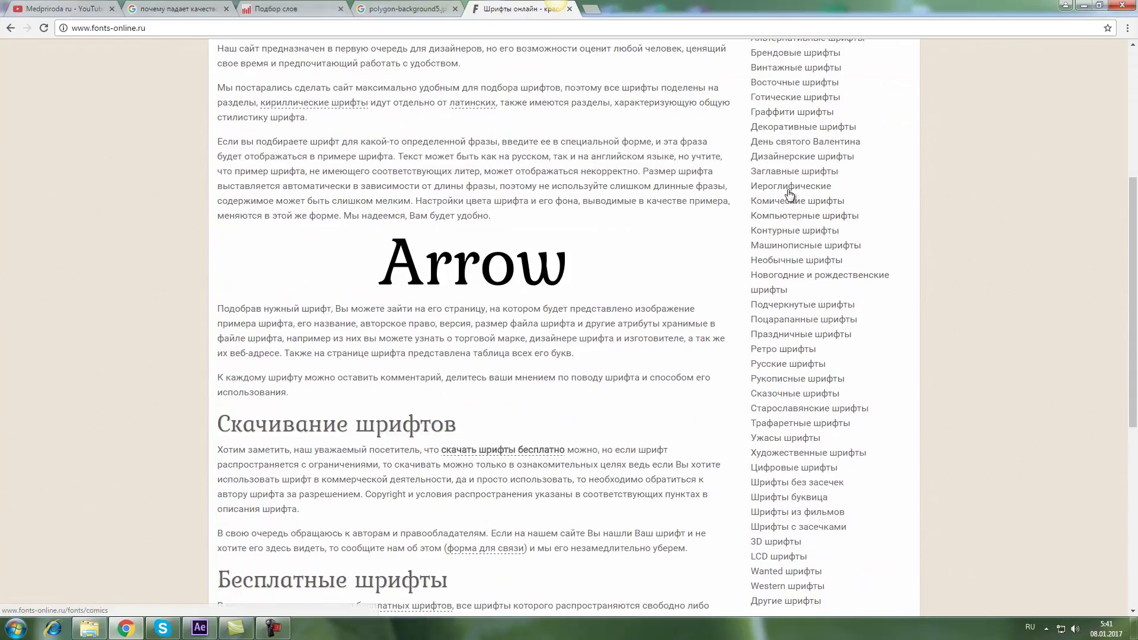
# Step: Open the designer fonts category (Дизайнерские шрифты) and look through its font previews
pyautogui.click(782, 158)
pyautogui.scroll(-6, 656, 226)
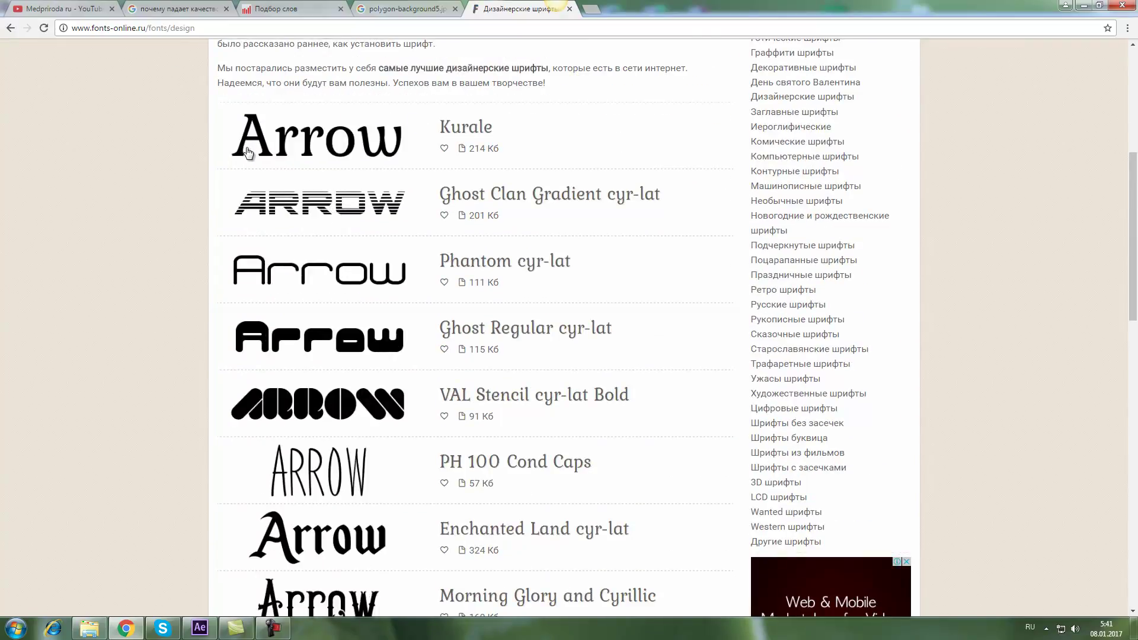
pyautogui.scroll(6, 681, 183)
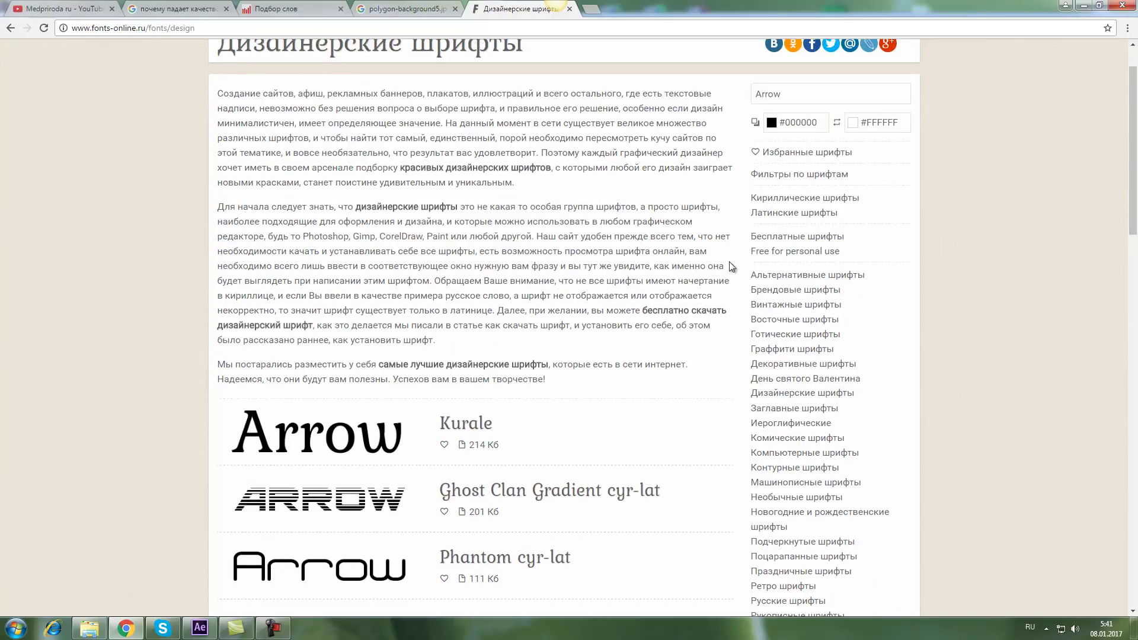
# Step: Look through the designer font previews, open the Column Simple cyr-lat font page and examine its details, download option and character set
pyautogui.doubleClick(769, 152)
pyautogui.scroll(-9, 319, 208)
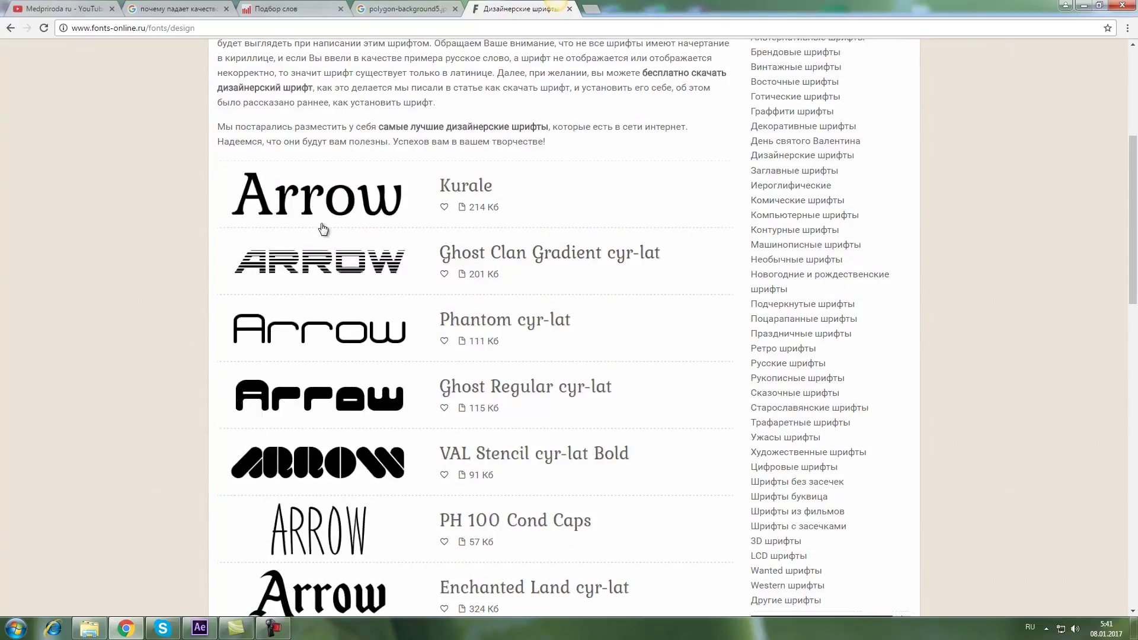
pyautogui.scroll(-3, 329, 471)
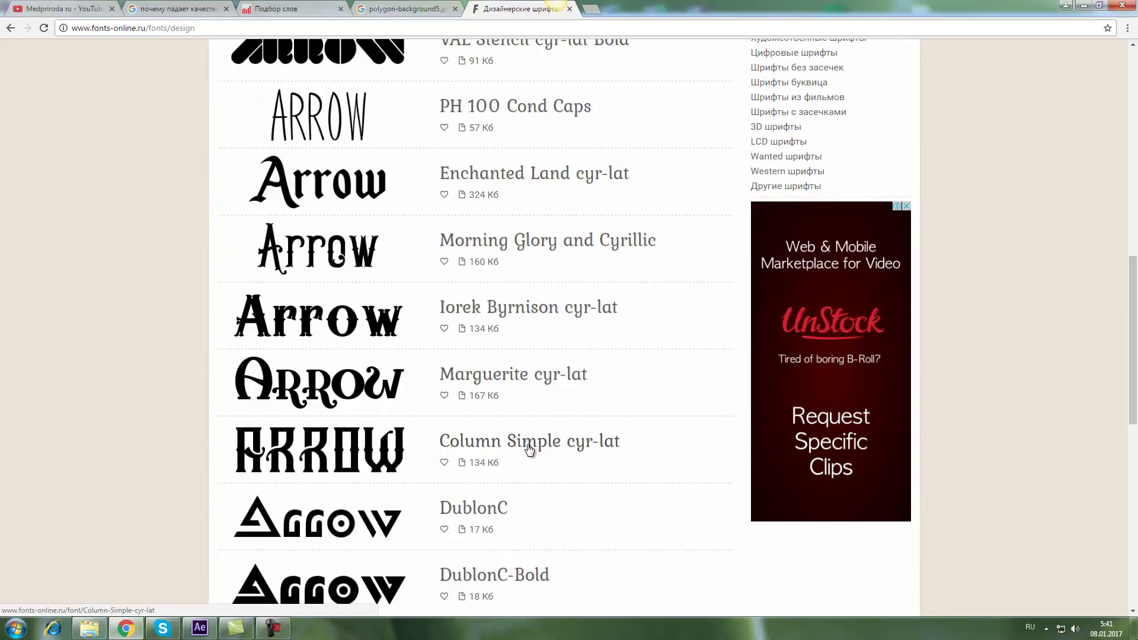
pyautogui.click(478, 450)
pyautogui.scroll(-4, 238, 324)
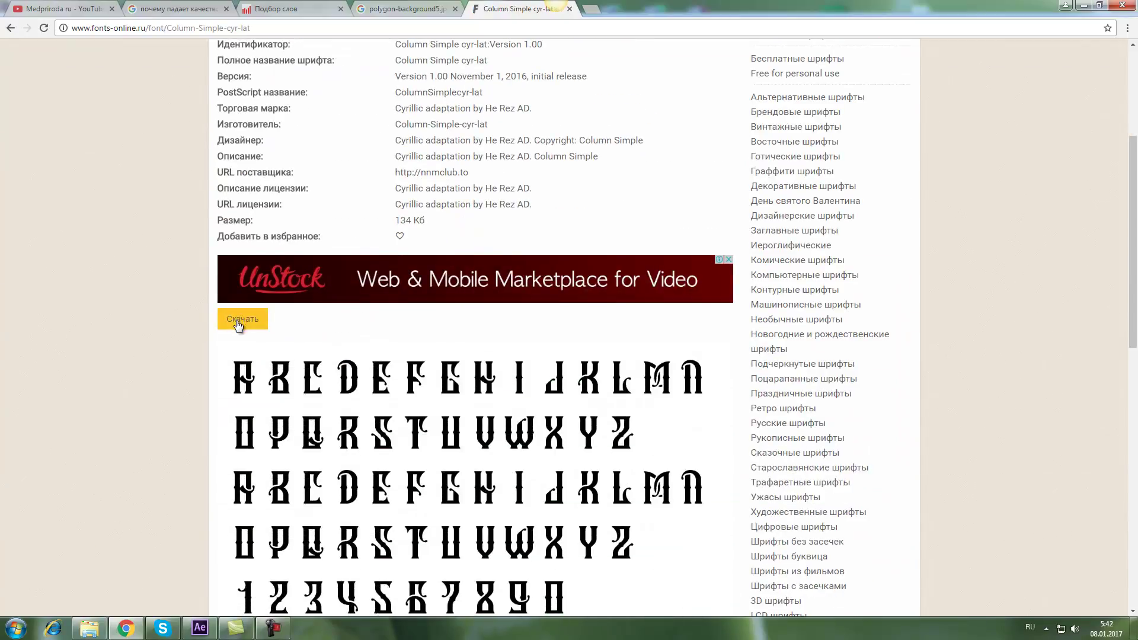
pyautogui.scroll(3, 592, 389)
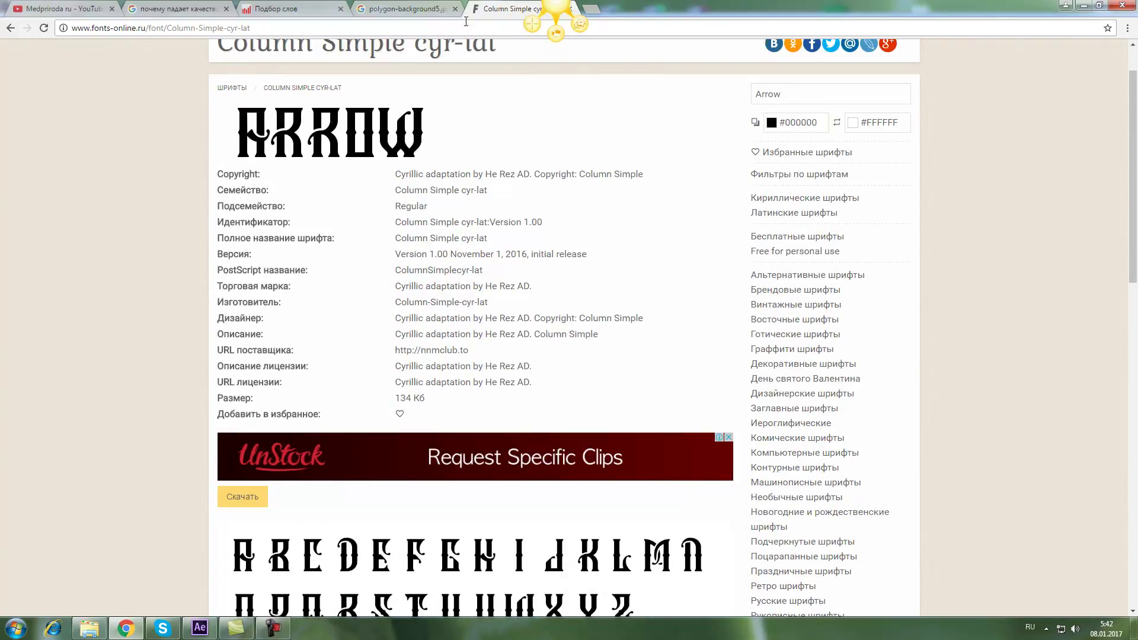
# Step: Switch to After Effects and change the ARROWPLAY CHANNEL title's font to Sakkal Majalla
pyautogui.click(1085, 8)
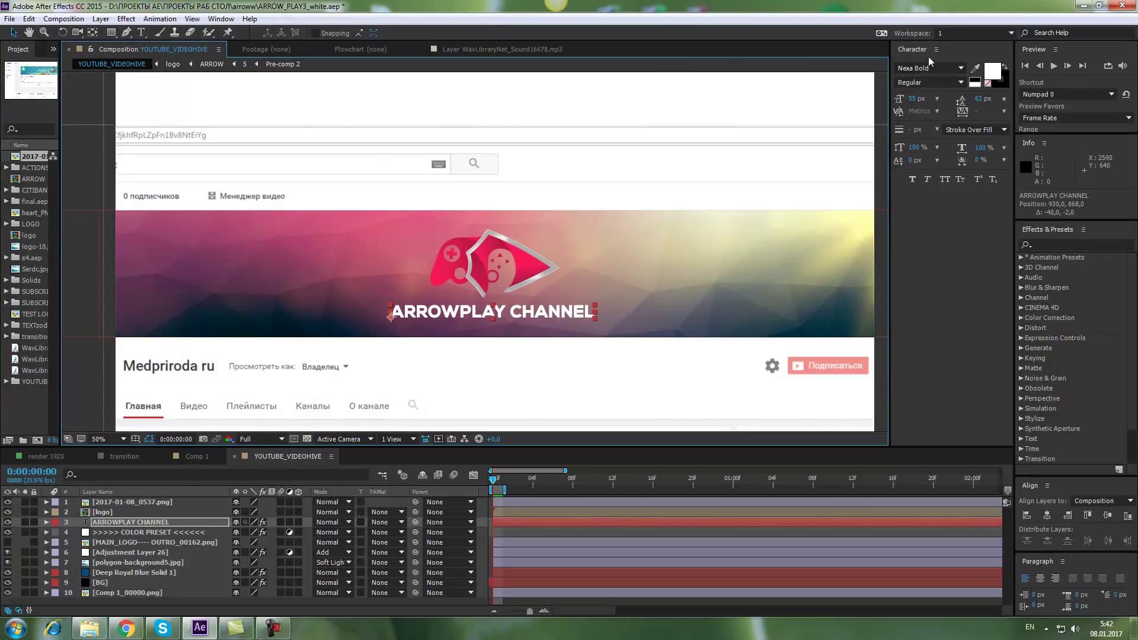
pyautogui.click(960, 69)
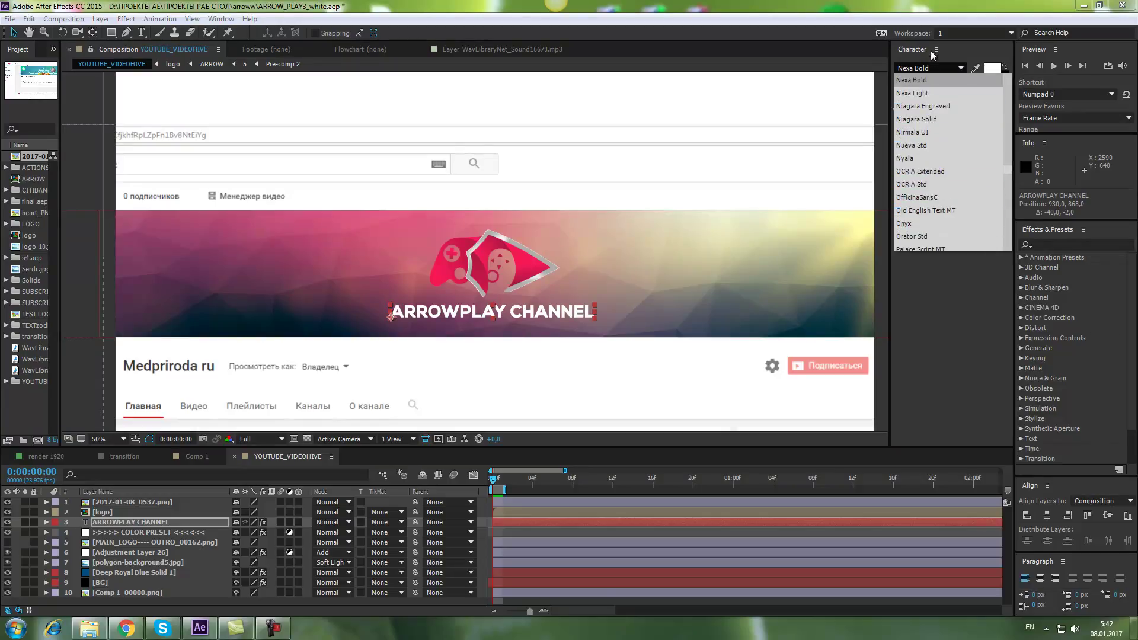
pyautogui.moveTo(1008, 172); pyautogui.dragTo(1031, 240)
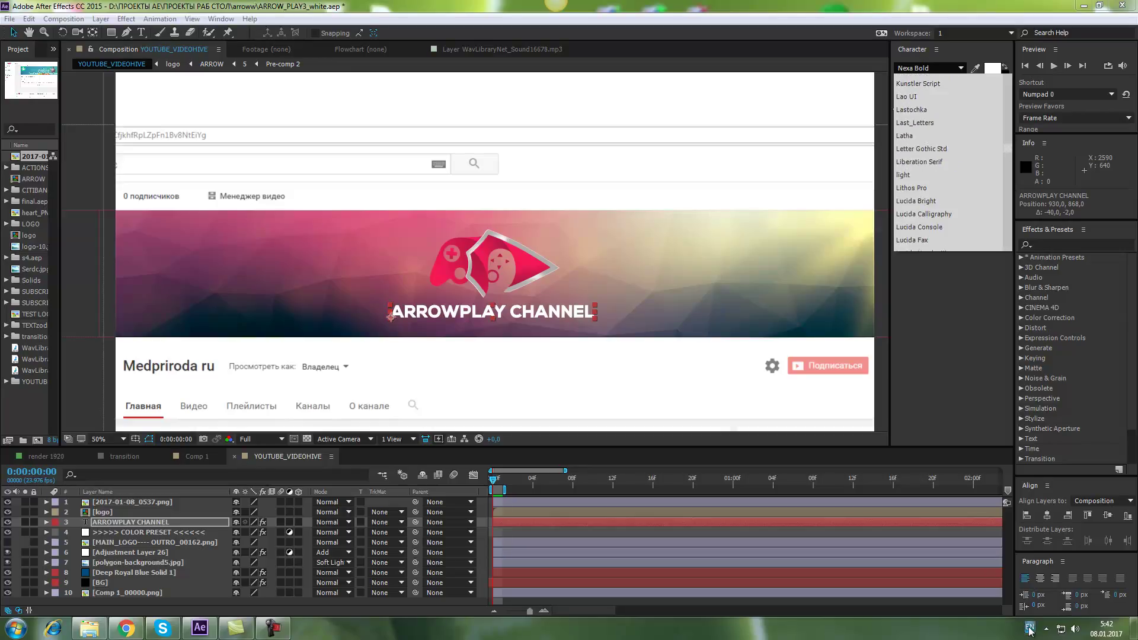
pyautogui.click(947, 69)
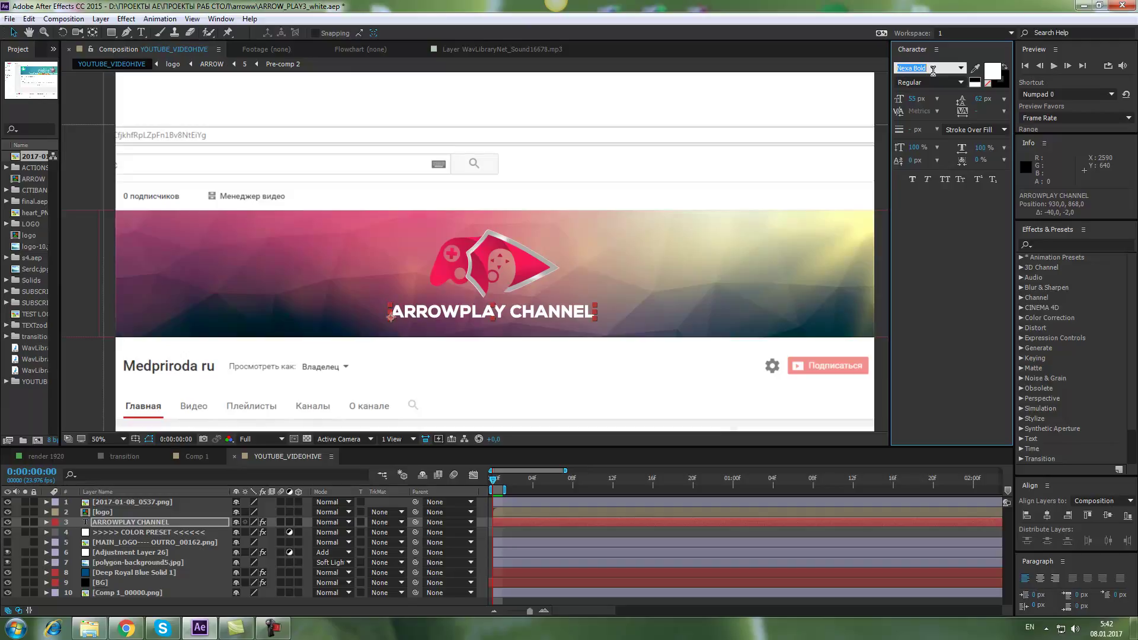
pyautogui.write('s')
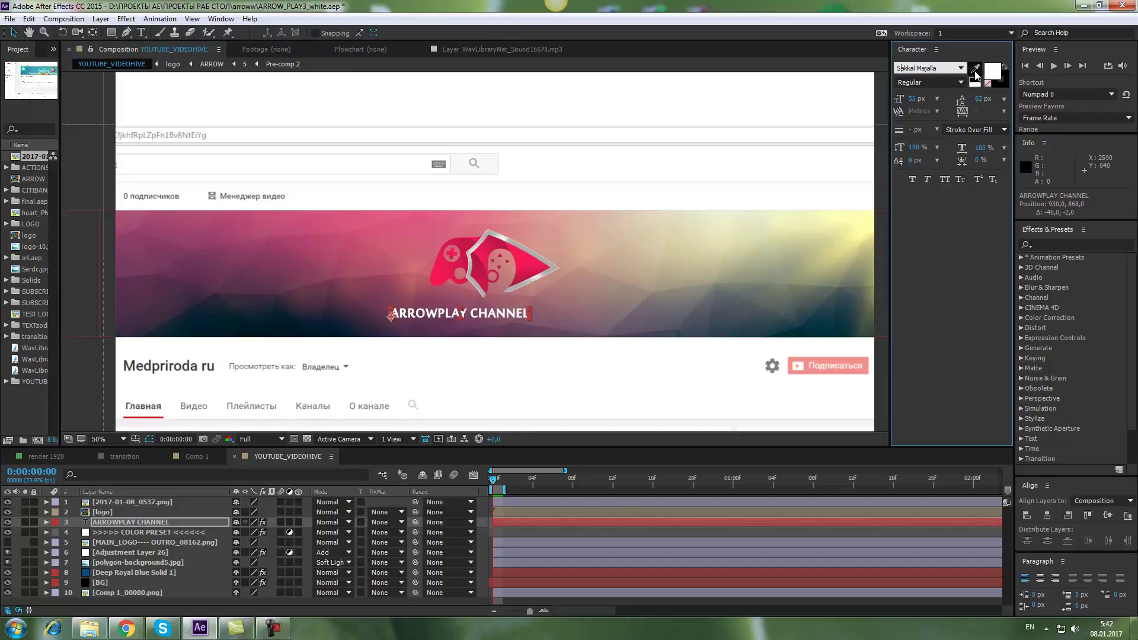
pyautogui.click(961, 69)
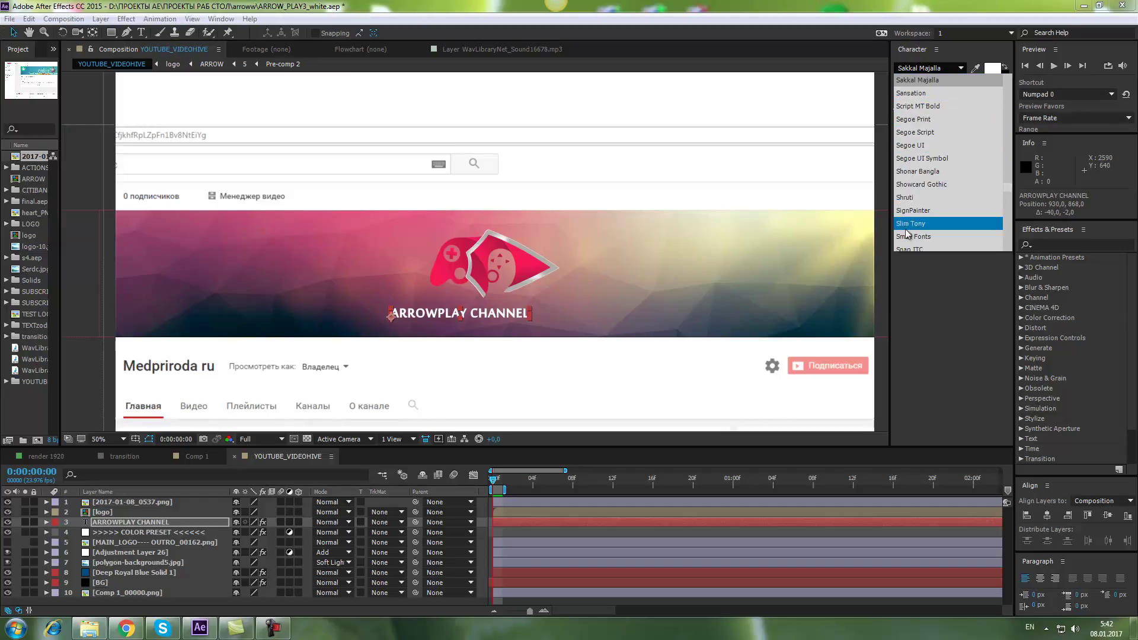
pyautogui.press('Escape')
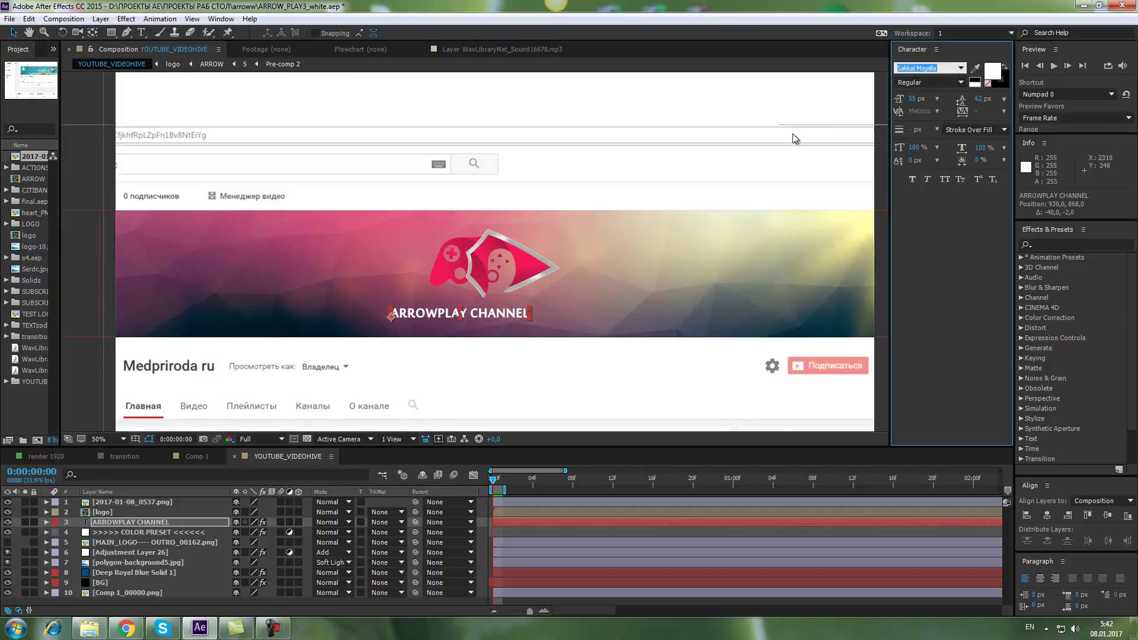
# Step: Move the ARROWPLAY CHANNEL title to position 1008, 874 so it sits centred under the logo, and check the banner layout
pyautogui.click(11, 32)
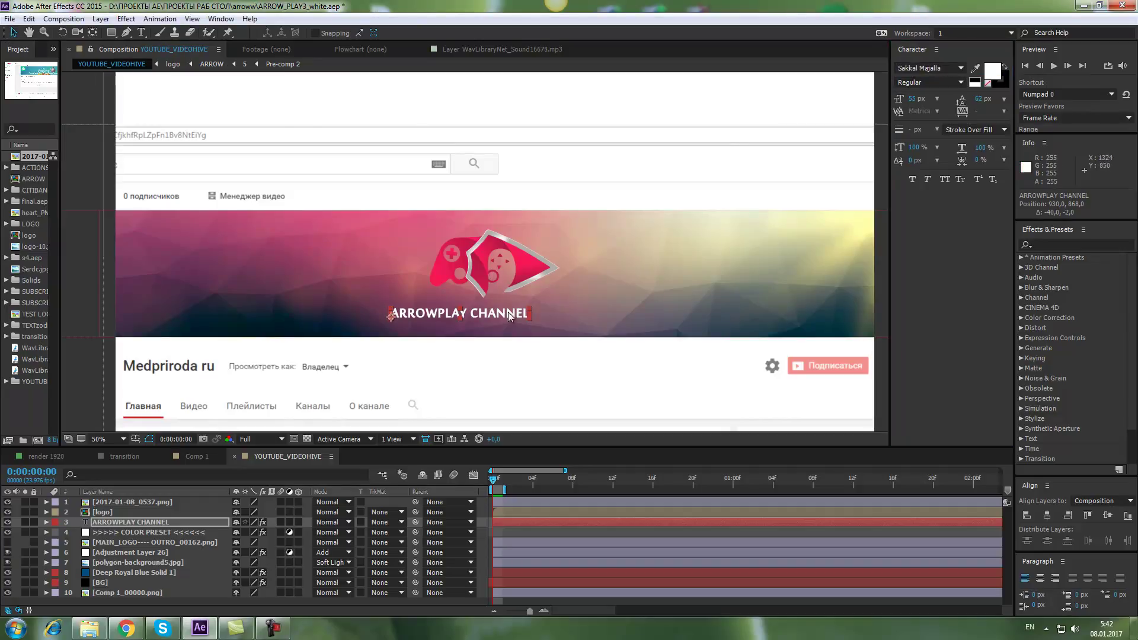
pyautogui.moveTo(497, 319); pyautogui.dragTo(521, 317)
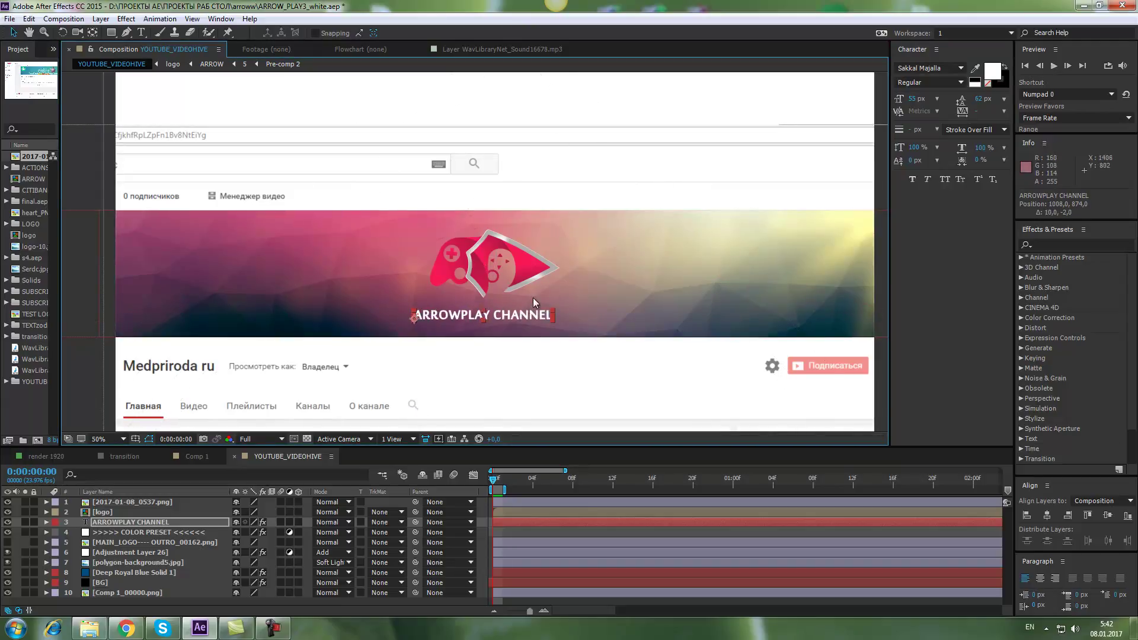
pyautogui.press(',')
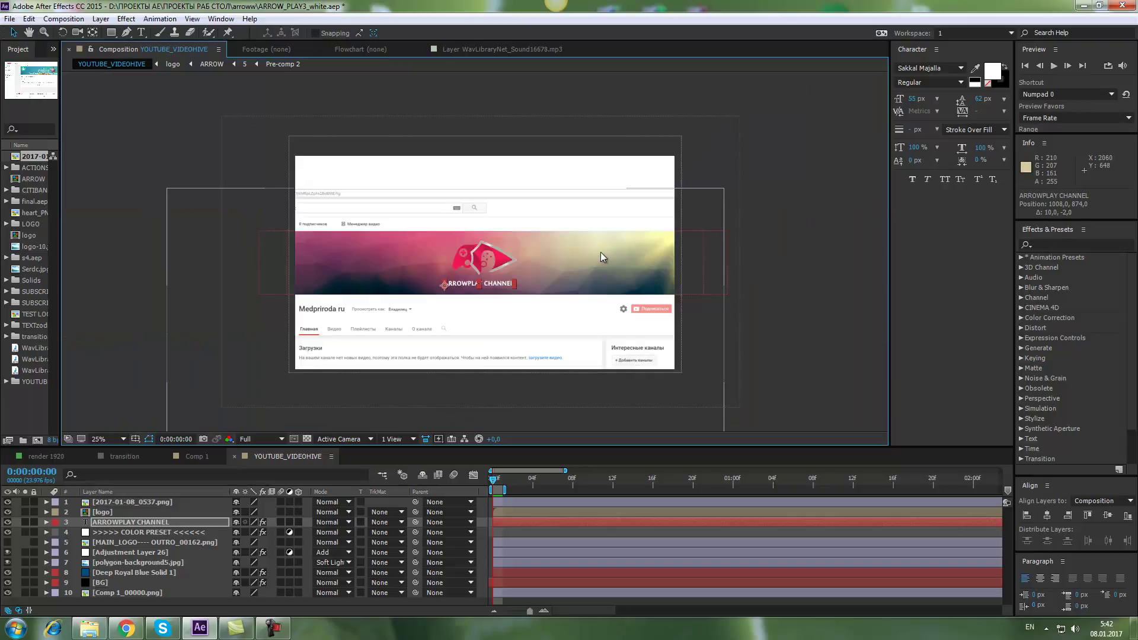
pyautogui.scroll(-2, 599, 252)
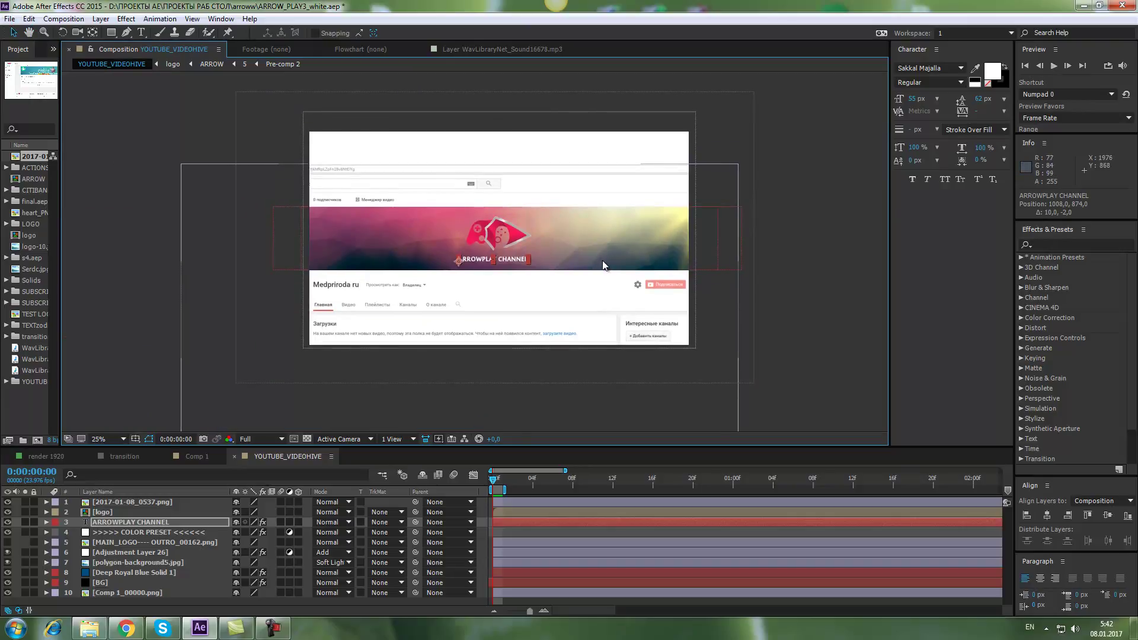
pyautogui.press('.')
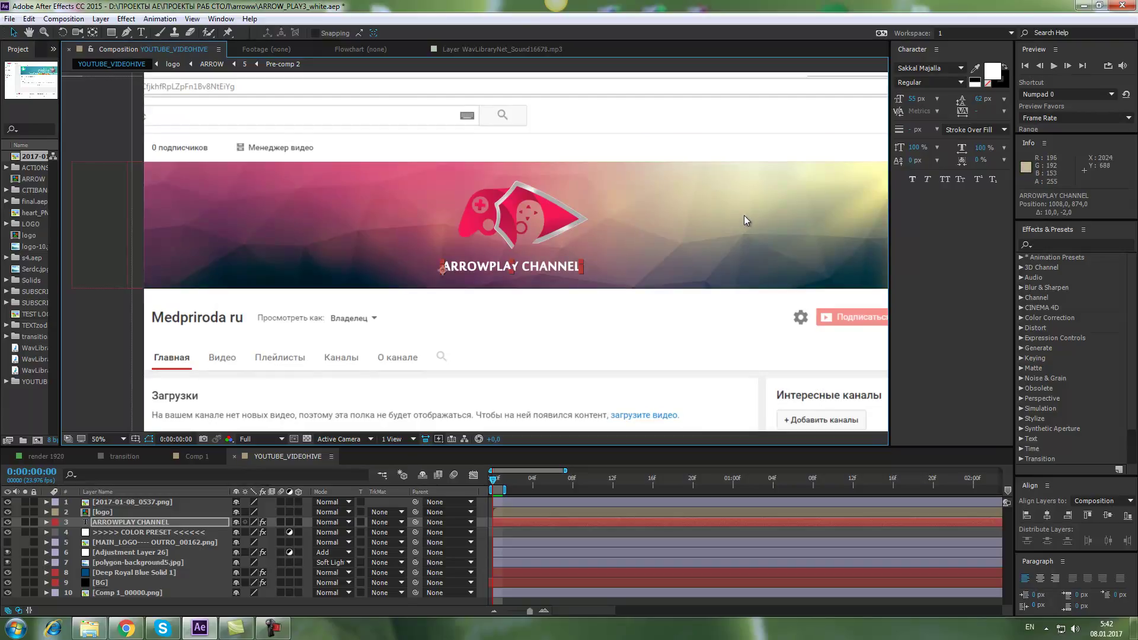
pyautogui.moveTo(744, 215); pyautogui.dragTo(703, 214)
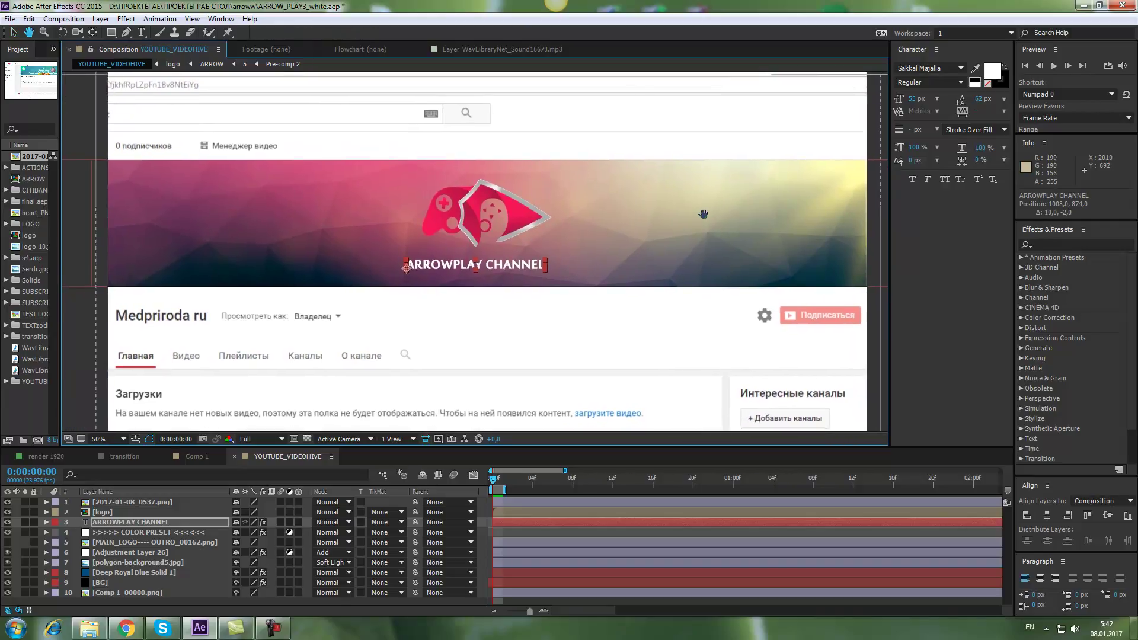
pyautogui.moveTo(702, 214)
pyautogui.mouseDown()
pyautogui.moveTo(650, 219)
pyautogui.moveTo(719, 226)
pyautogui.mouseUp()
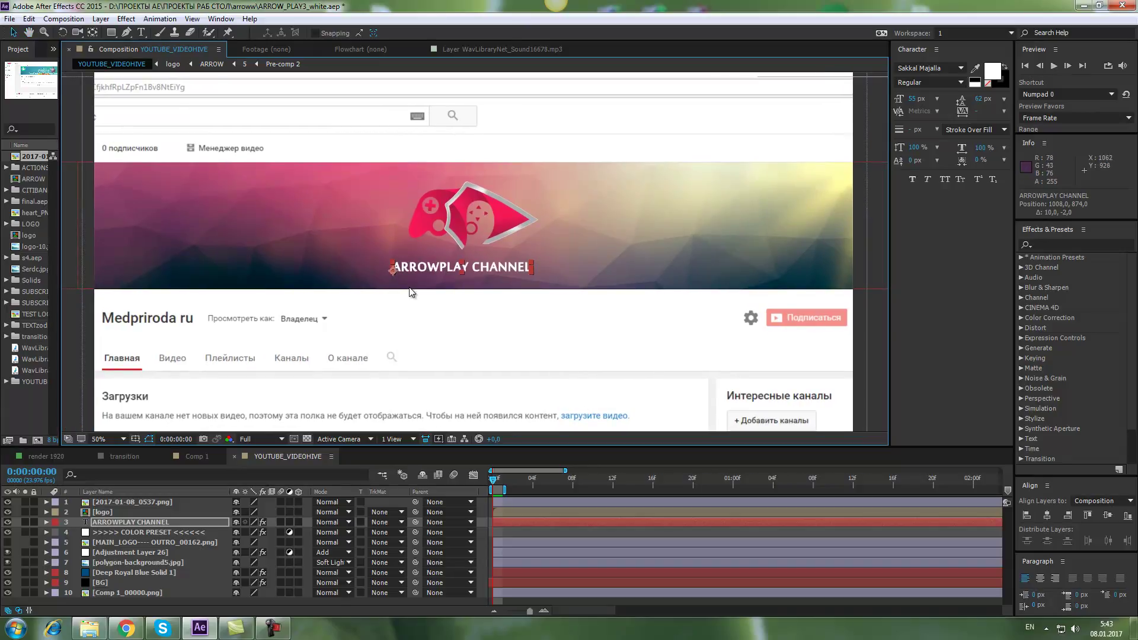
# Step: Switch to Windows Explorer and follow the ГРАФИКА ДЛЯ РАБОТЫ shortcut to reach its parent folder Файлы Графики on drive D
pyautogui.doubleClick(403, 10)
pyautogui.moveTo(403, 68); pyautogui.dragTo(419, 70)
pyautogui.click(88, 628)
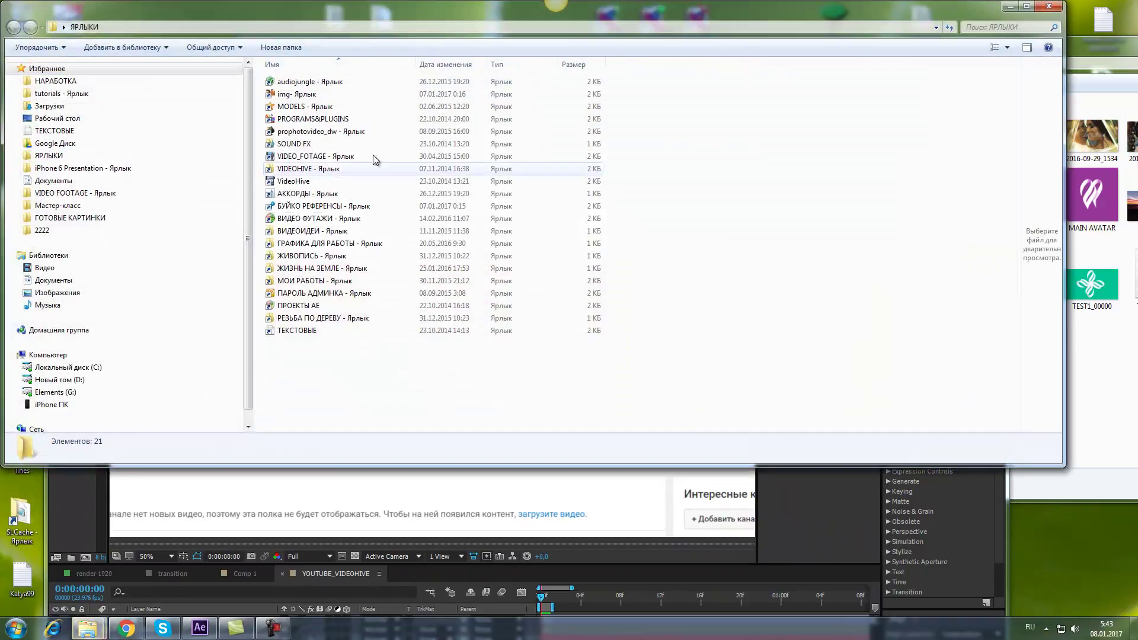
pyautogui.click(301, 224)
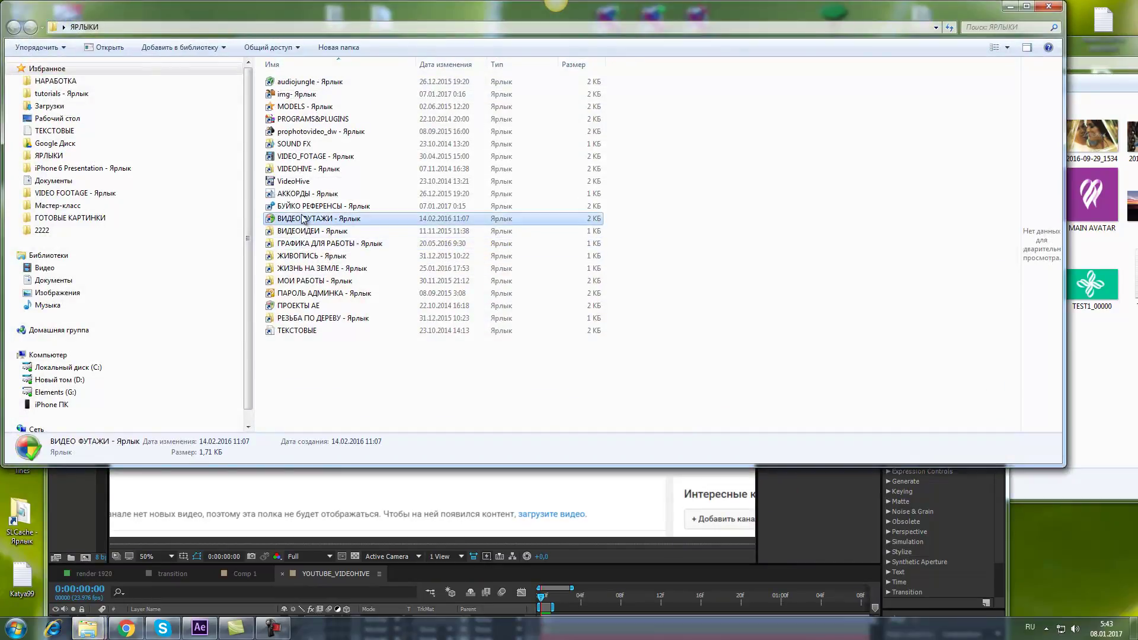
pyautogui.click(303, 235)
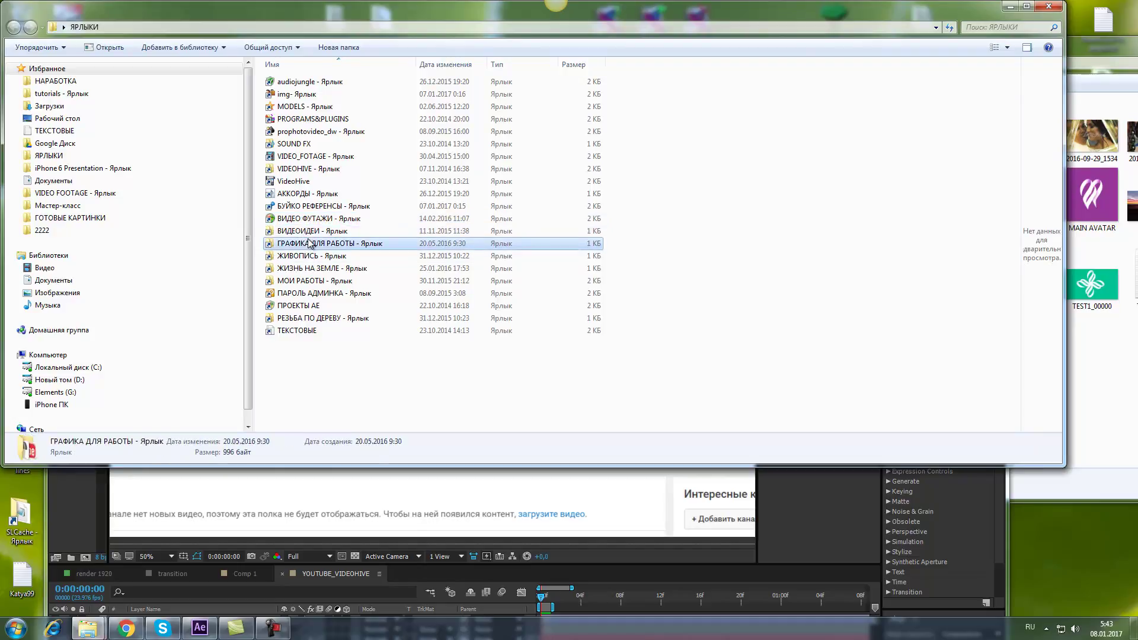
pyautogui.doubleClick(305, 243)
pyautogui.click(219, 28)
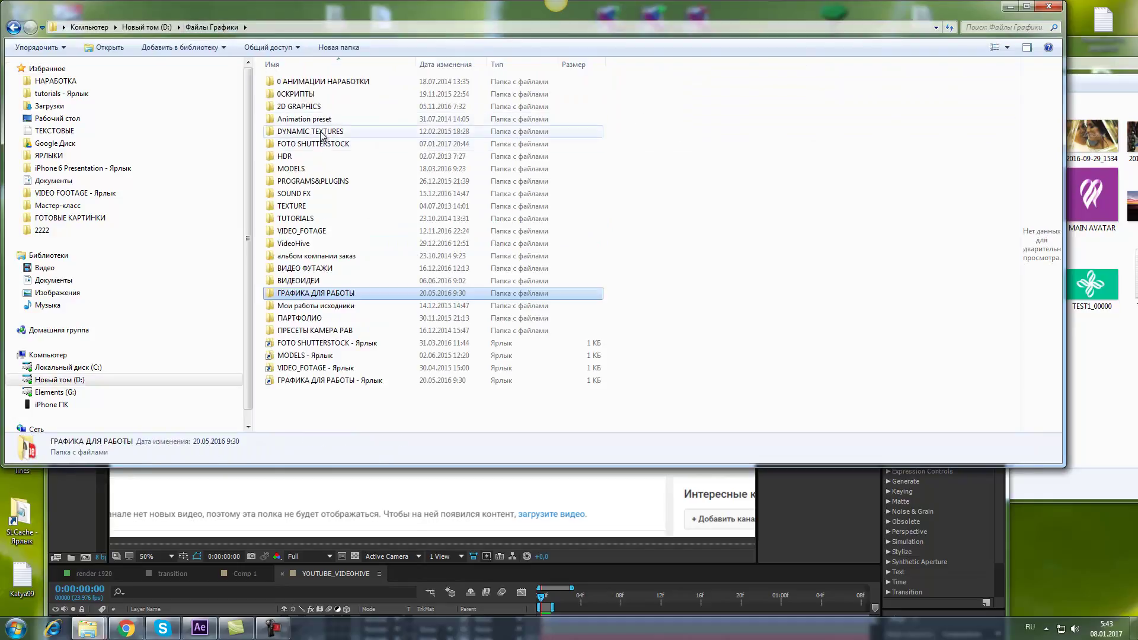
# Step: Look through the VIDEO_FOTAGE and ГРАФИКА ДЛЯ РАБОТЫ folders for overlay footage, returning to Файлы Графики
pyautogui.click(307, 107)
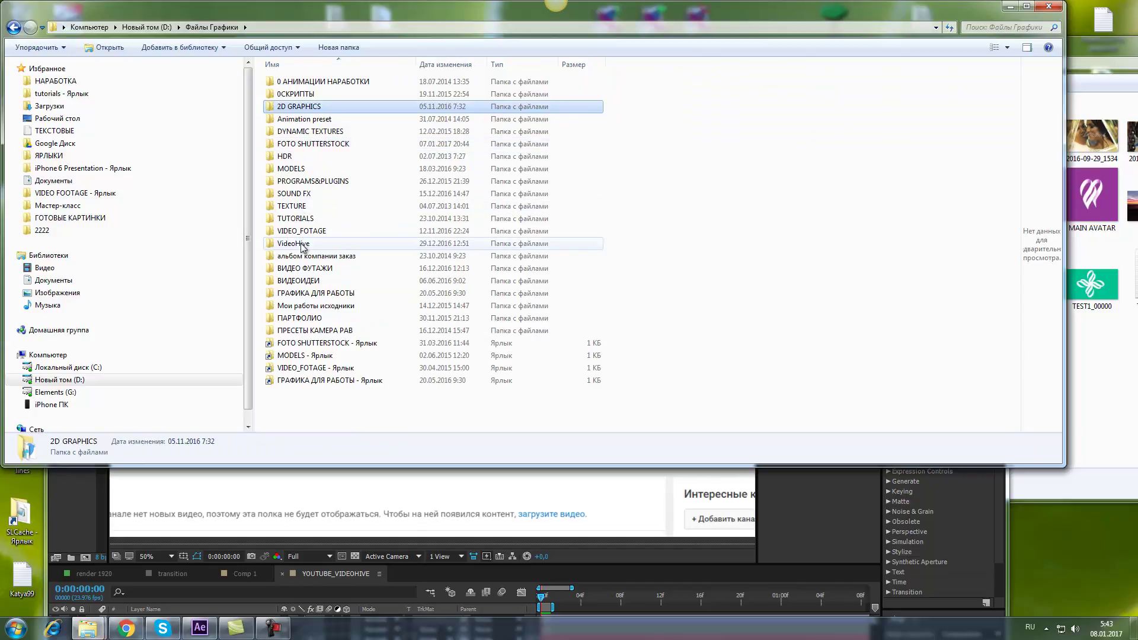
pyautogui.doubleClick(304, 231)
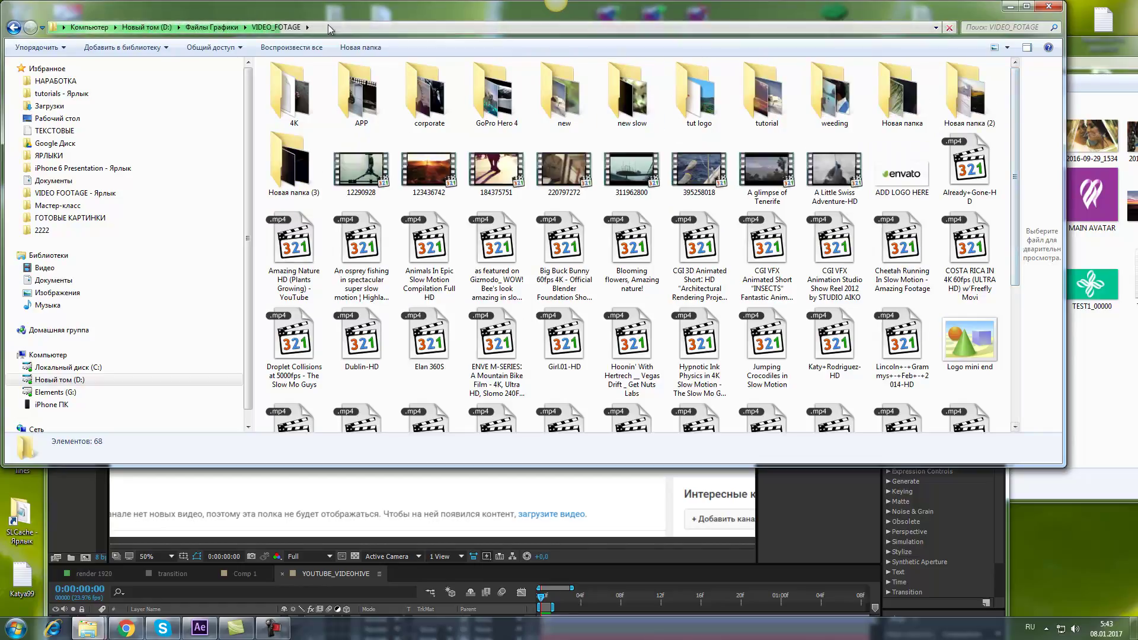
pyautogui.click(198, 28)
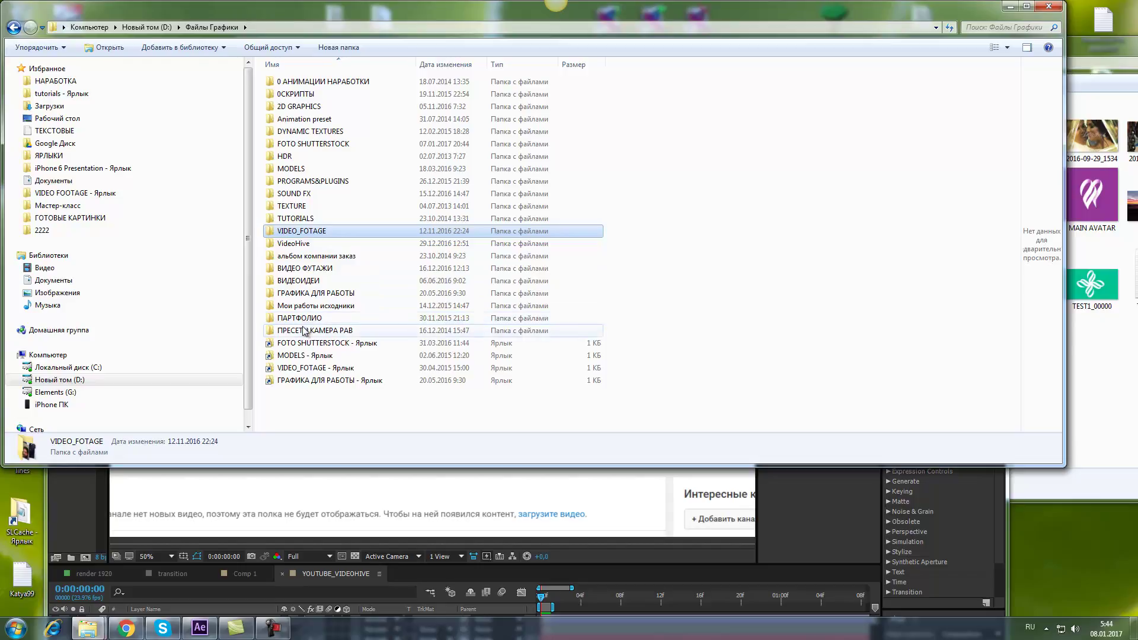
pyautogui.click(307, 294)
pyautogui.click(303, 270)
pyautogui.doubleClick(305, 295)
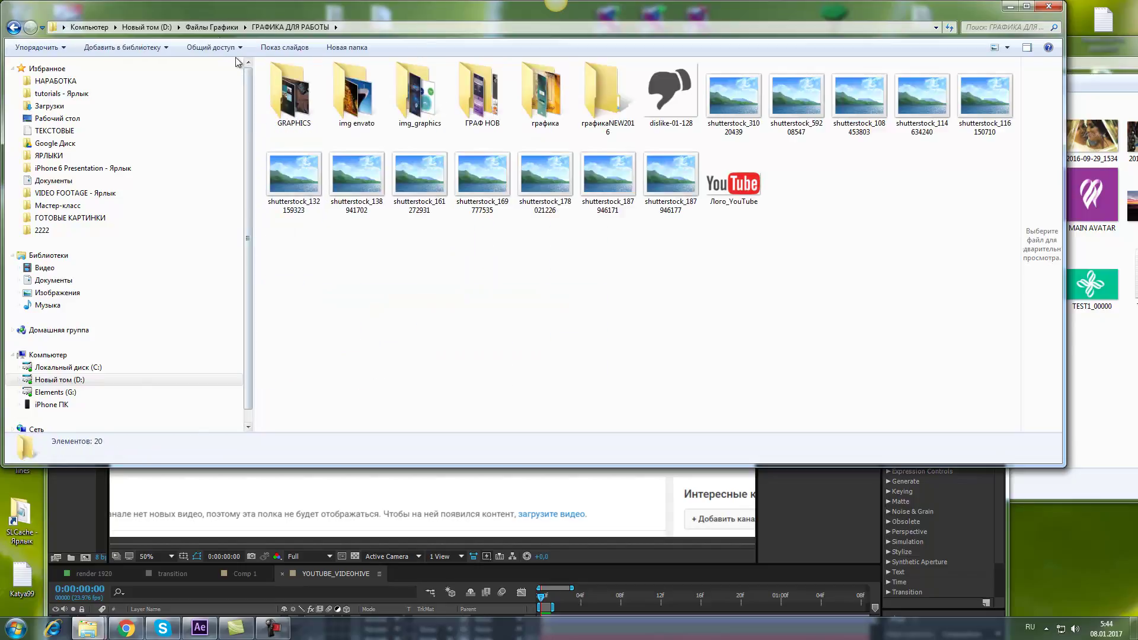
pyautogui.press('BackSpace')
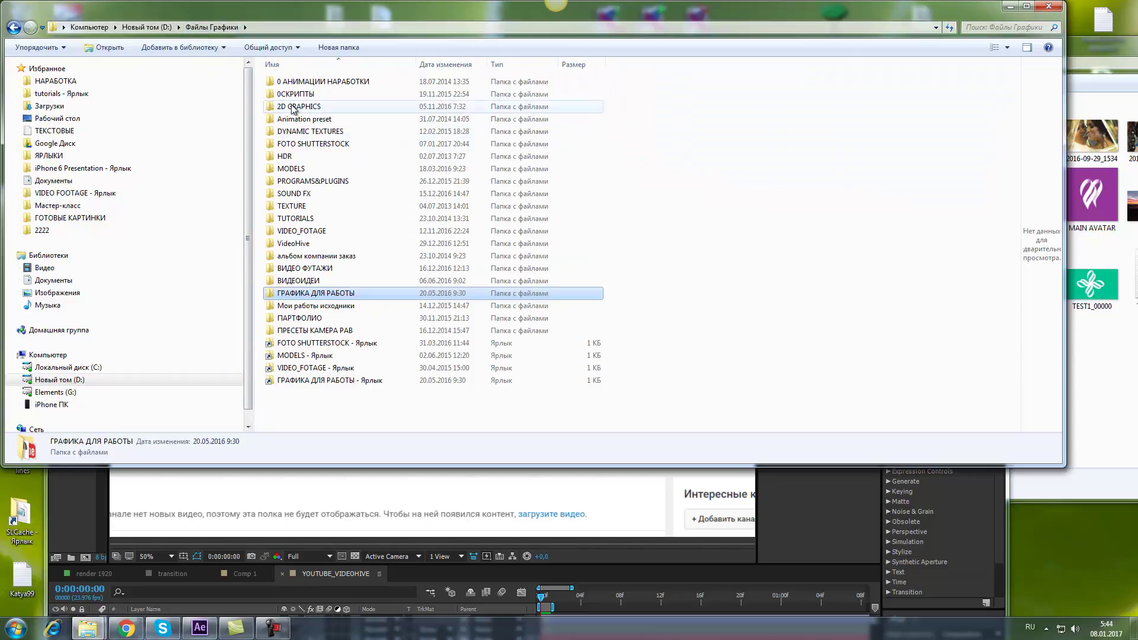
pyautogui.doubleClick(300, 235)
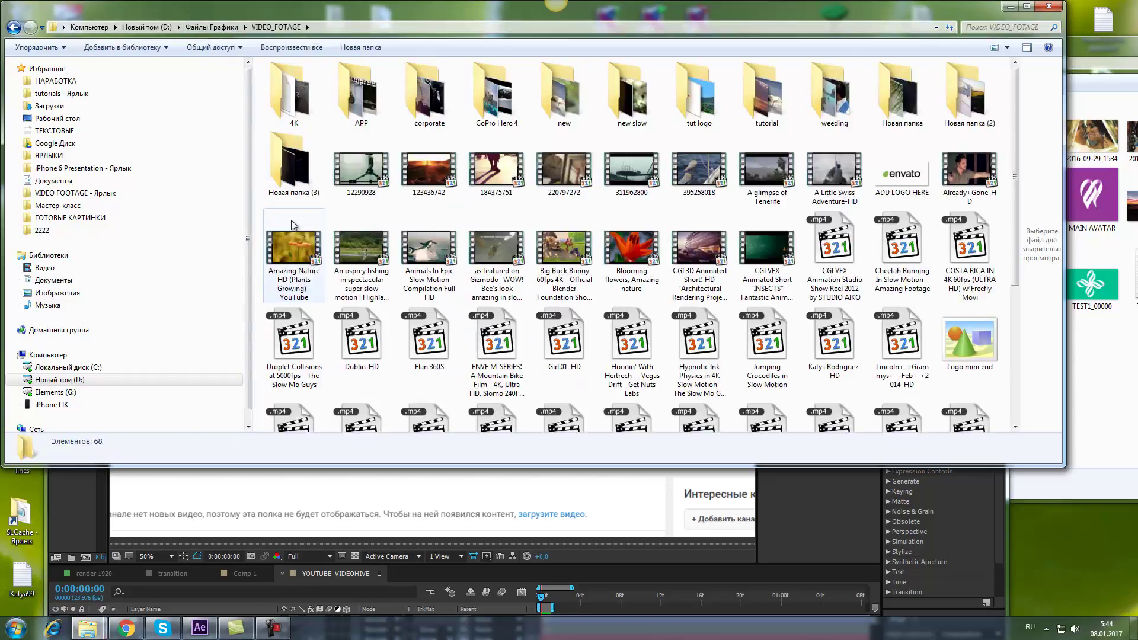
pyautogui.press('BackSpace')
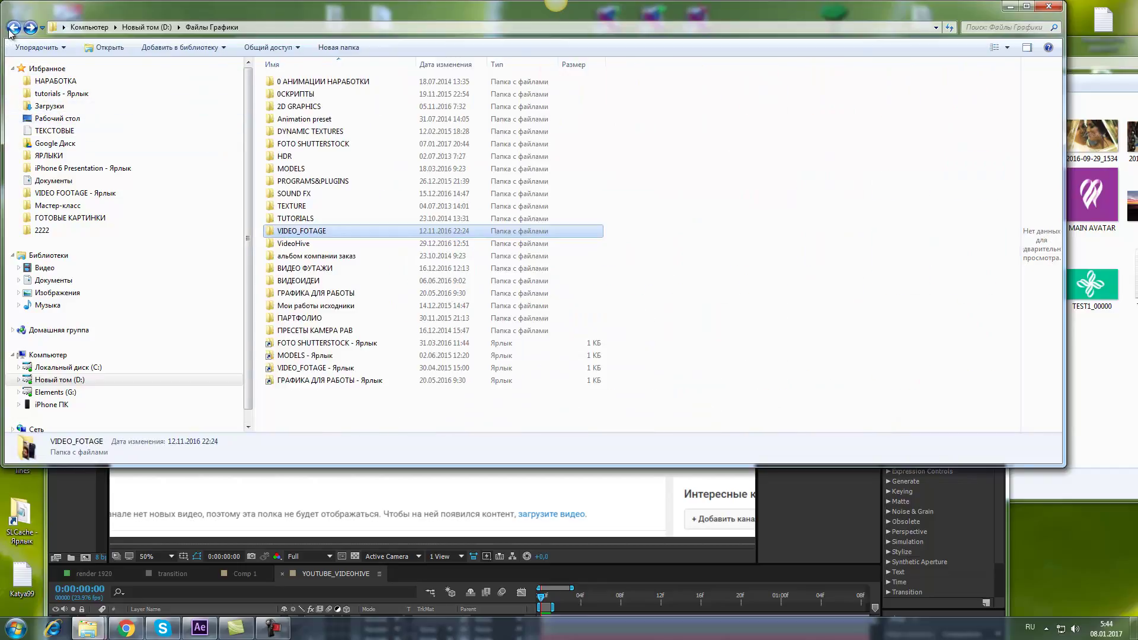
# Step: Open the ВИДЕО ФУТАЖИ folder and display its contents as large thumbnails
pyautogui.doubleClick(300, 269)
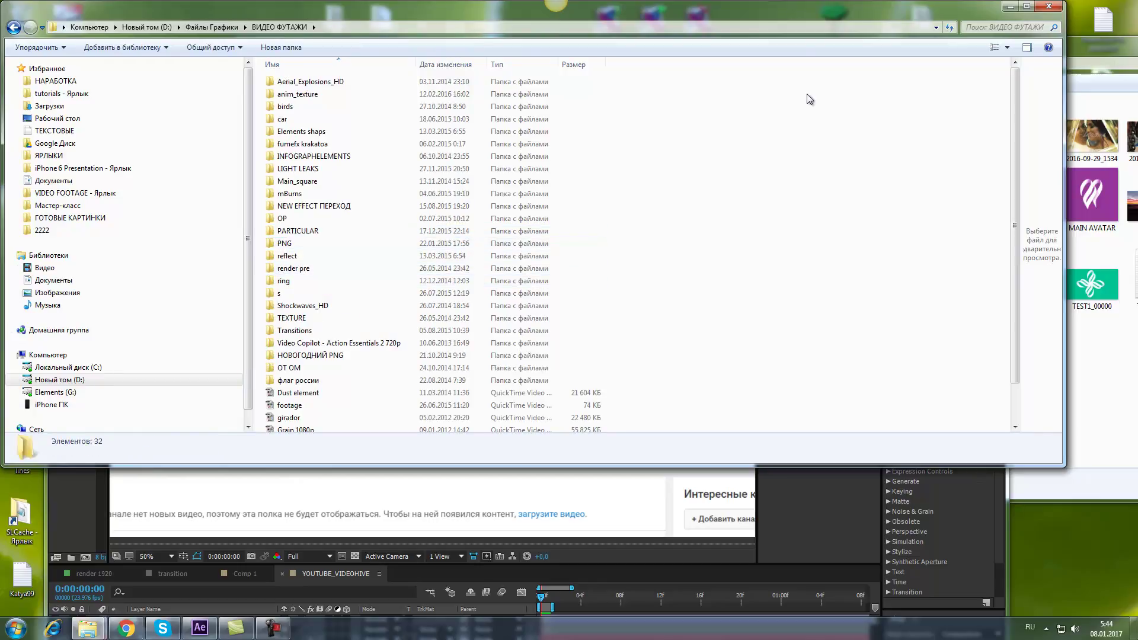
pyautogui.click(1006, 48)
pyautogui.moveTo(999, 113); pyautogui.dragTo(1011, 40)
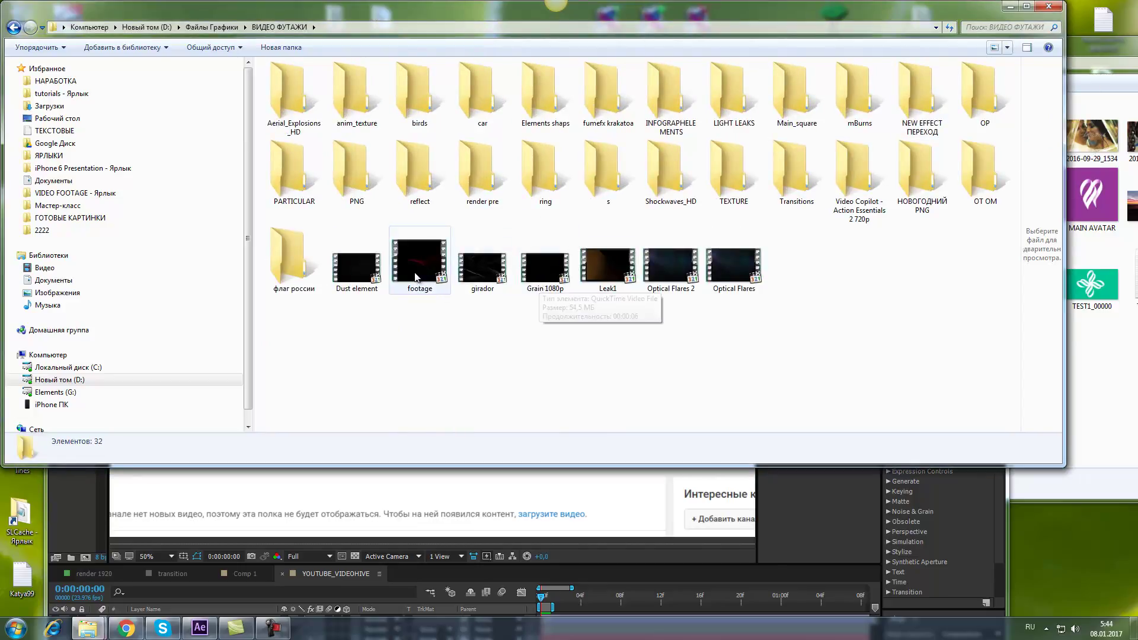
# Step: Play the Leak1 light-leak clip in the media player and preview it at several points along its timeline
pyautogui.click(616, 278)
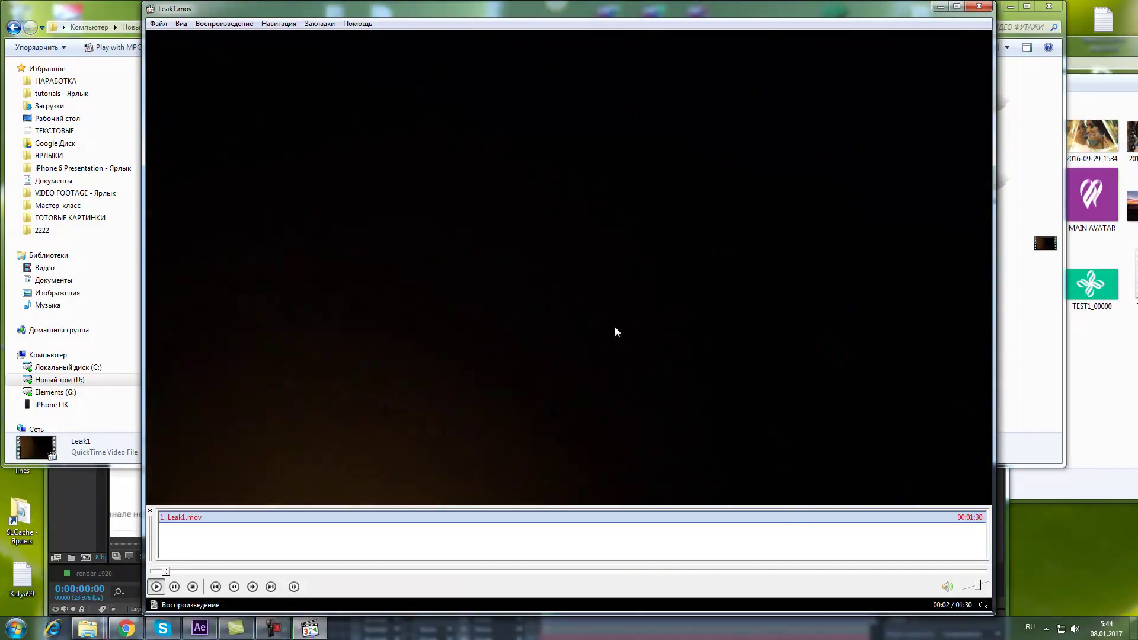
pyautogui.click(246, 571)
pyautogui.click(437, 572)
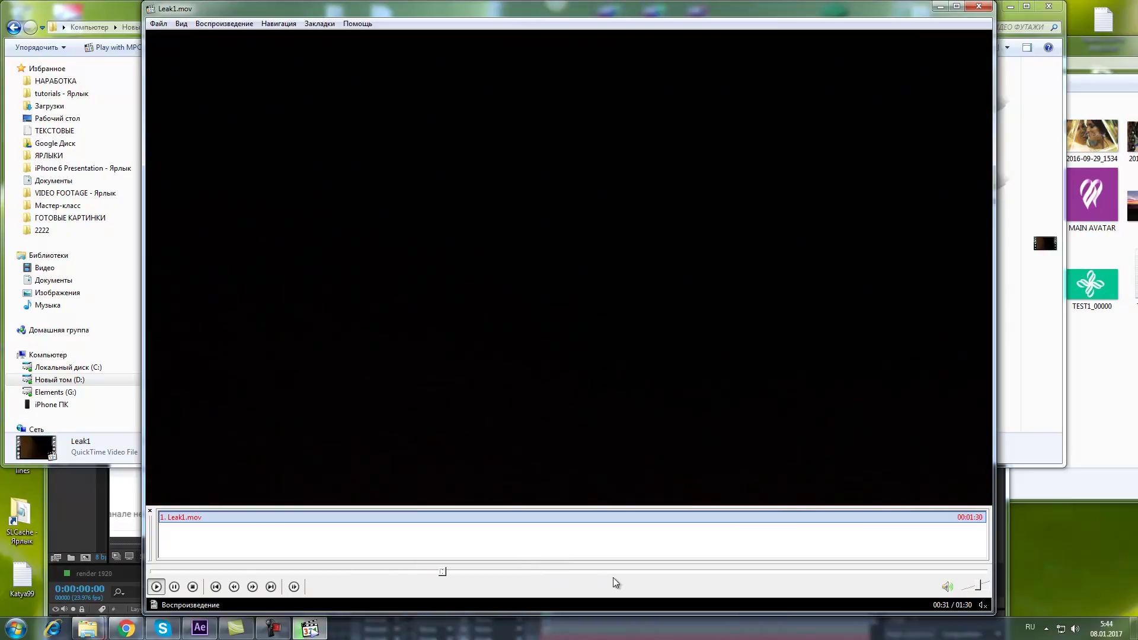
pyautogui.click(629, 572)
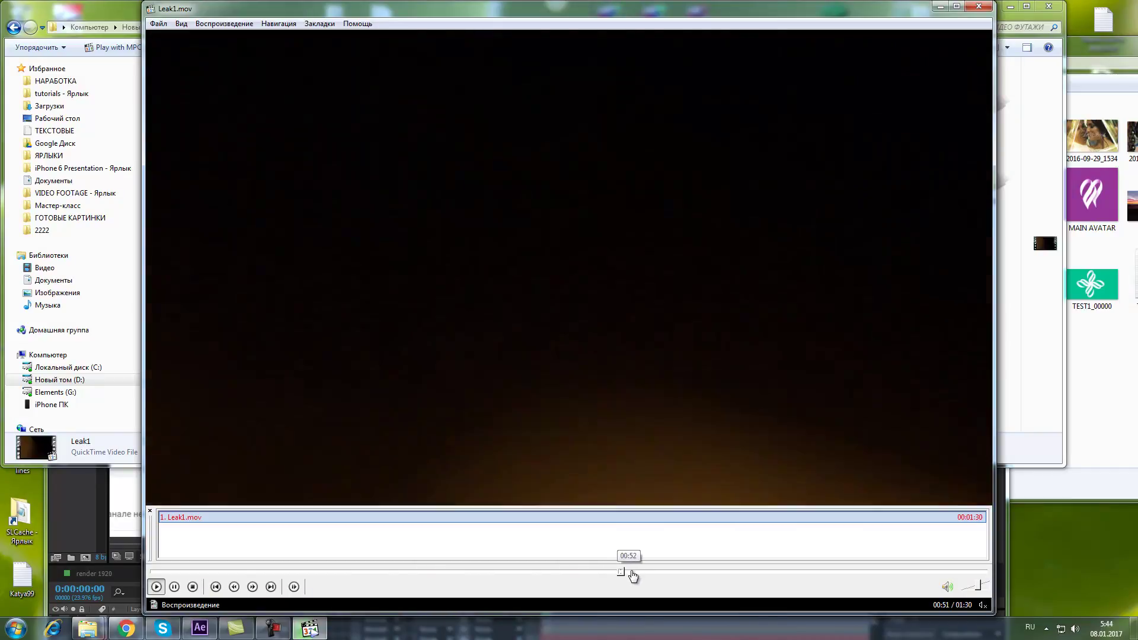
pyautogui.click(771, 572)
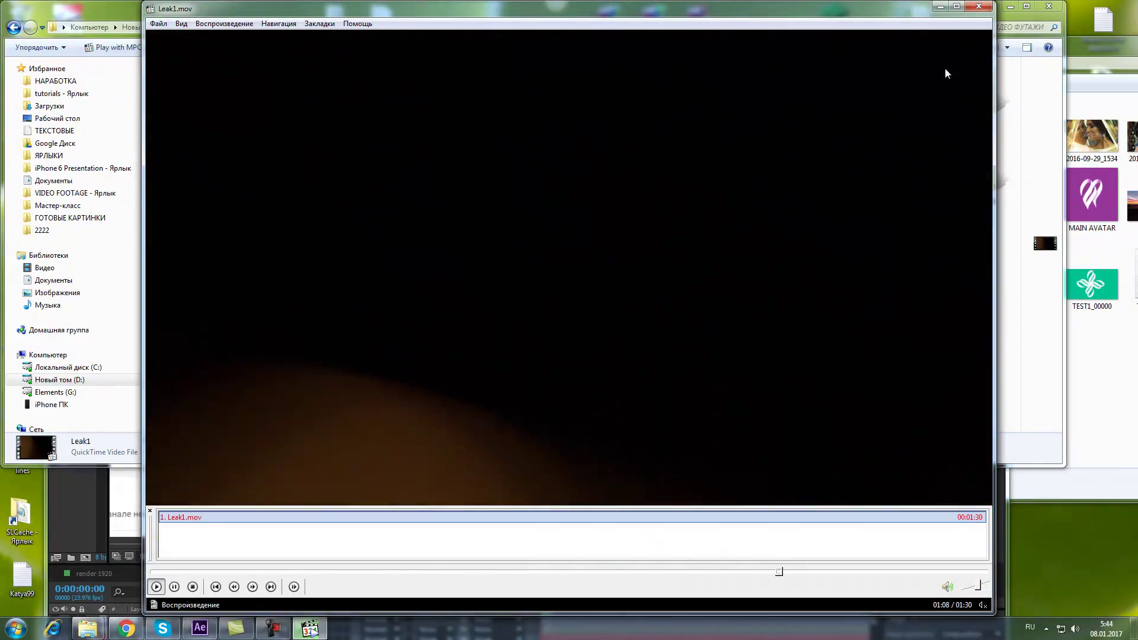
# Step: Close the Leak1 preview, play the Optical Flares 2 clip and view a point near its end
pyautogui.click(978, 6)
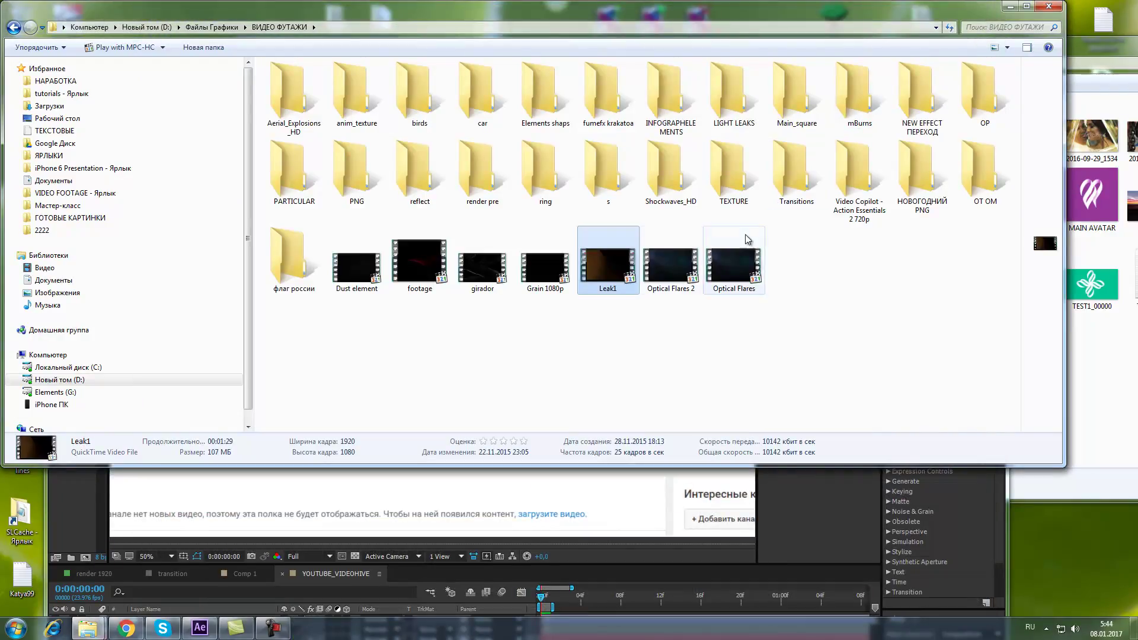
pyautogui.doubleClick(675, 280)
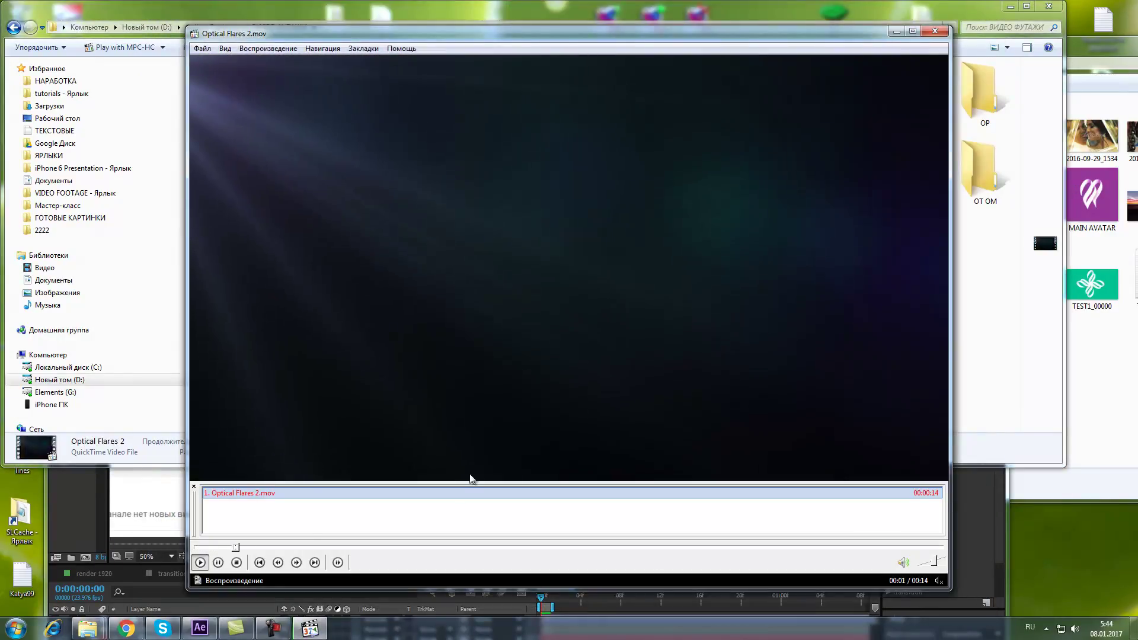
pyautogui.click(595, 547)
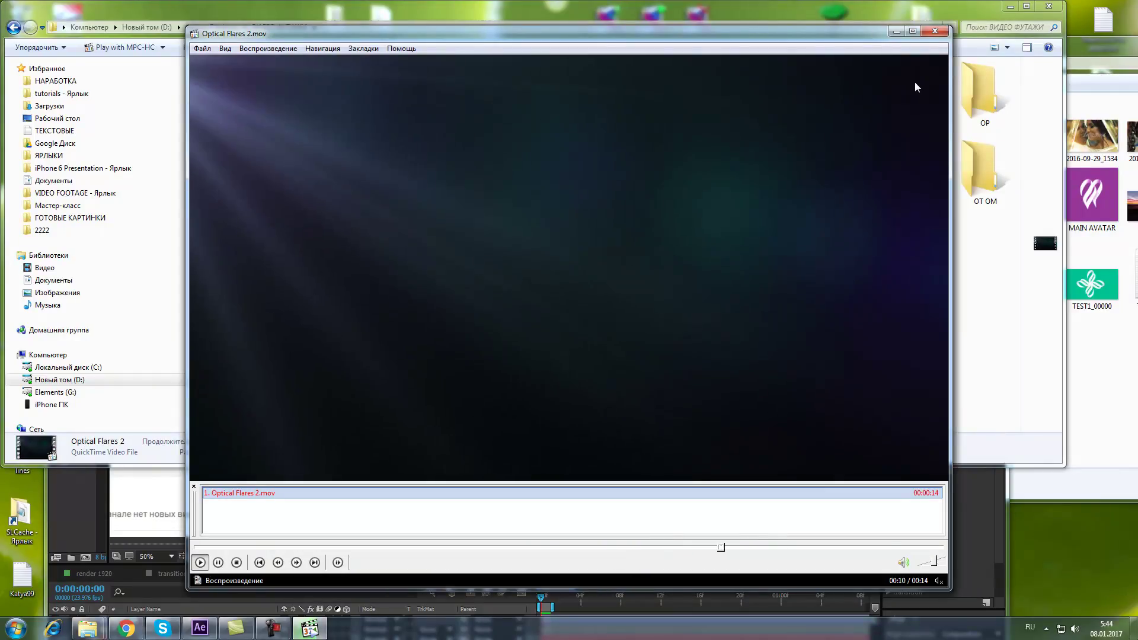
pyautogui.click(934, 31)
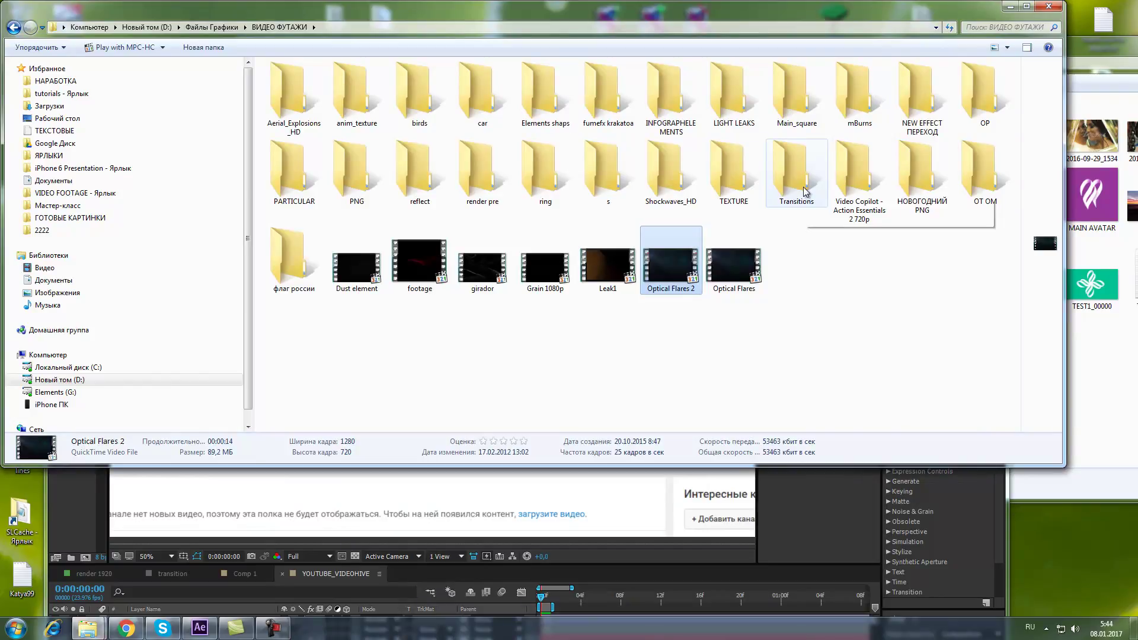
# Step: Look through the TEXTURE and флаг россии folders and their subfolders for overlay material, returning to ВИДЕО ФУТАЖИ
pyautogui.doubleClick(745, 188)
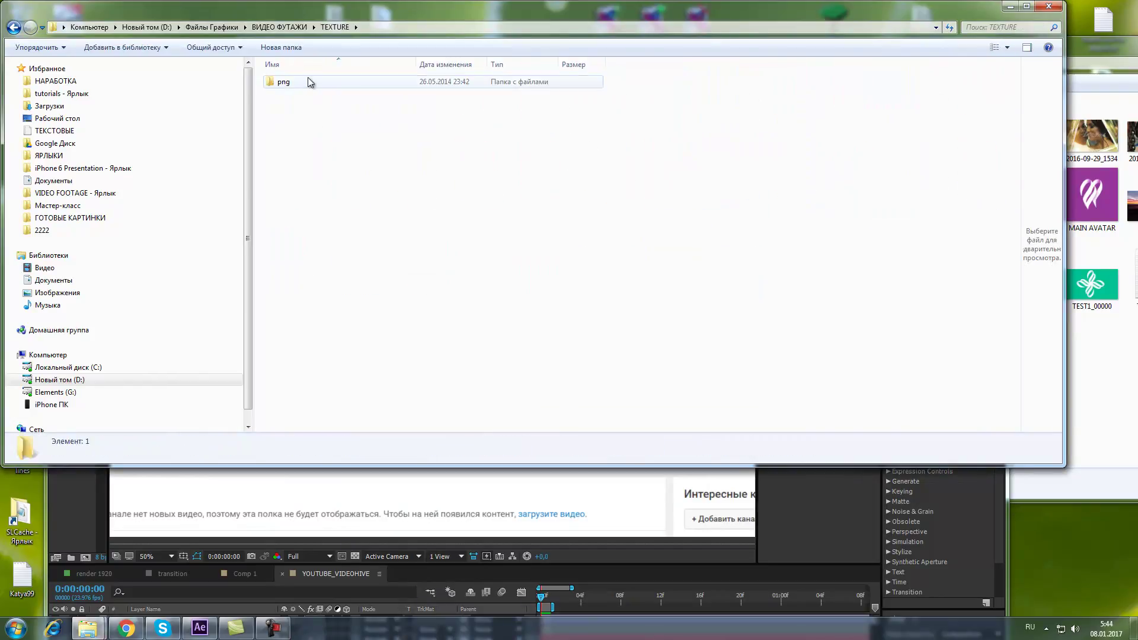
pyautogui.doubleClick(347, 83)
pyautogui.click(18, 27)
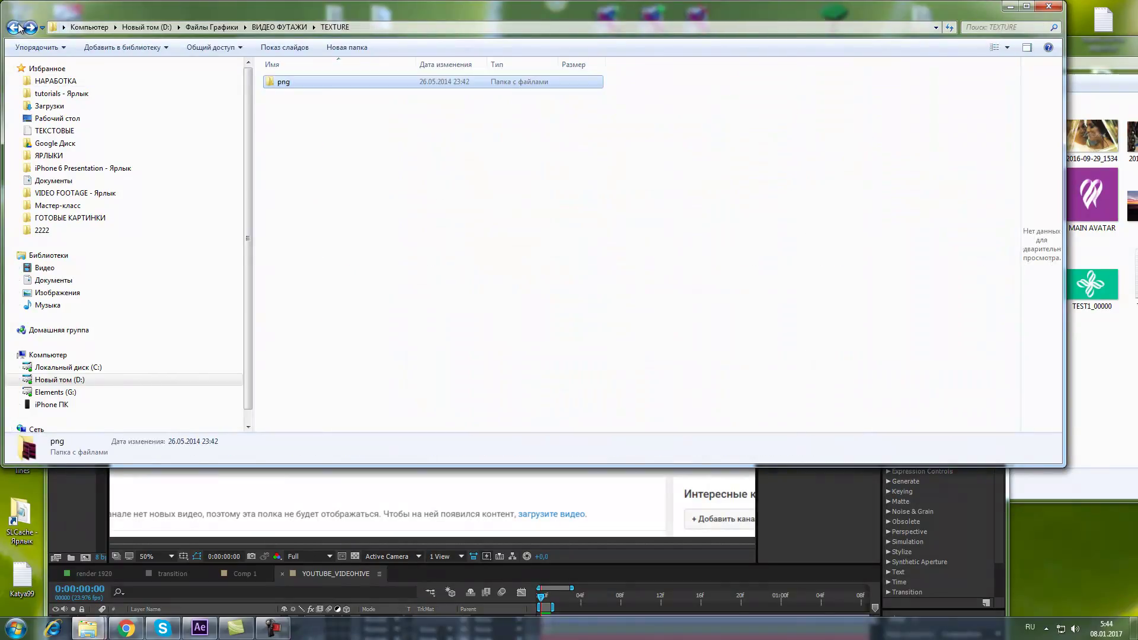
pyautogui.click(18, 27)
pyautogui.click(304, 259)
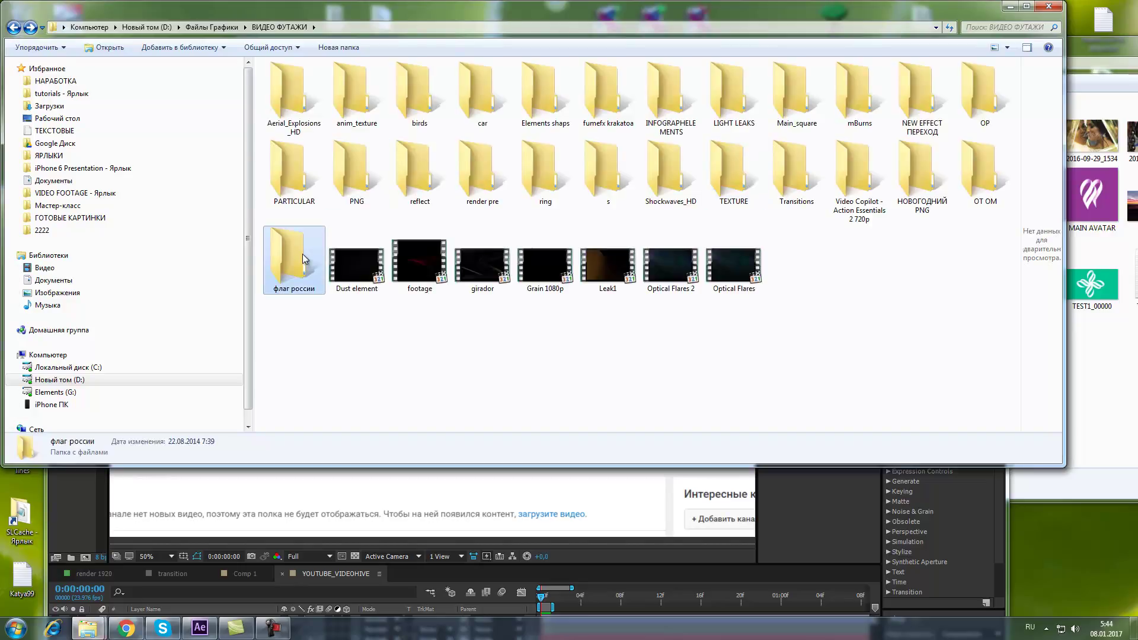
pyautogui.doubleClick(304, 259)
pyautogui.doubleClick(332, 81)
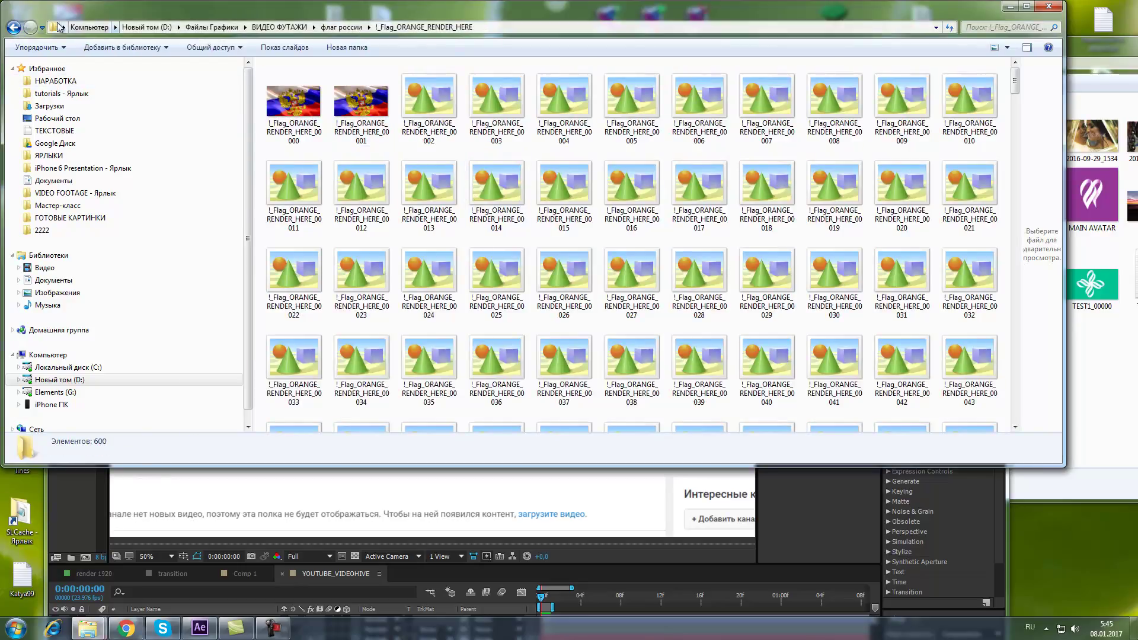
pyautogui.click(13, 28)
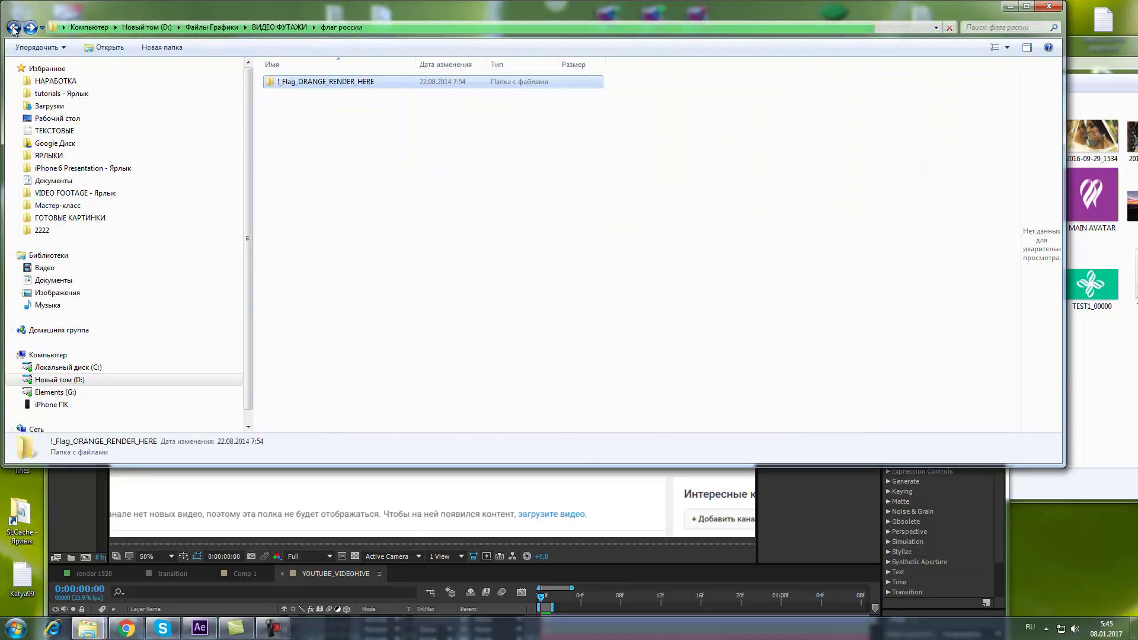
pyautogui.click(13, 28)
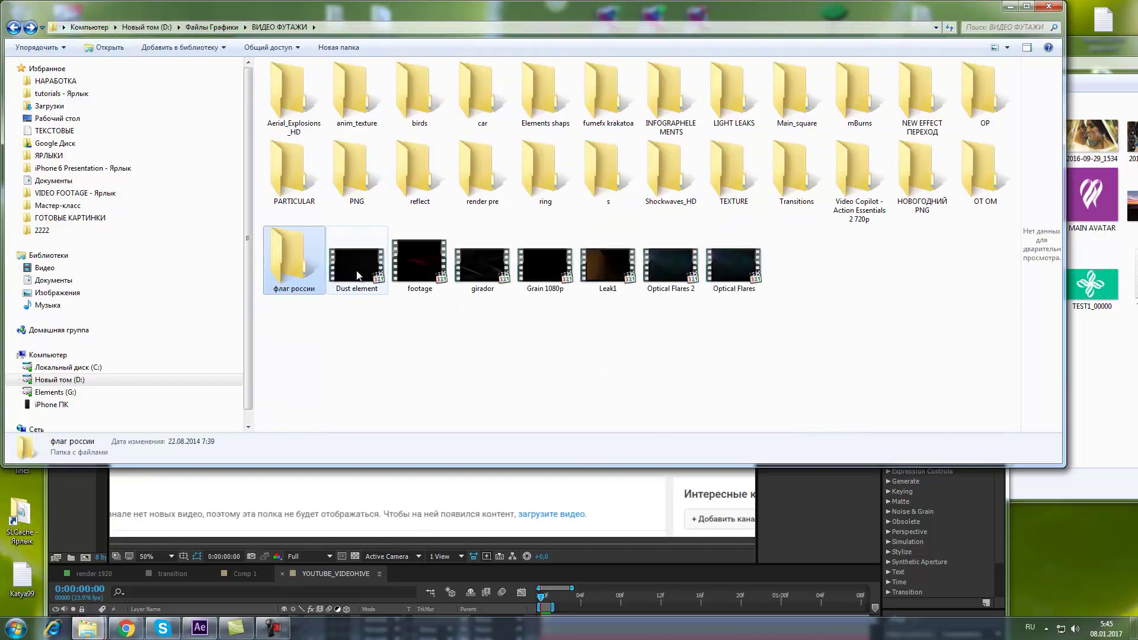
# Step: Preview the Dust element clip, import it into the After Effects project and maximize After Effects
pyautogui.doubleClick(357, 276)
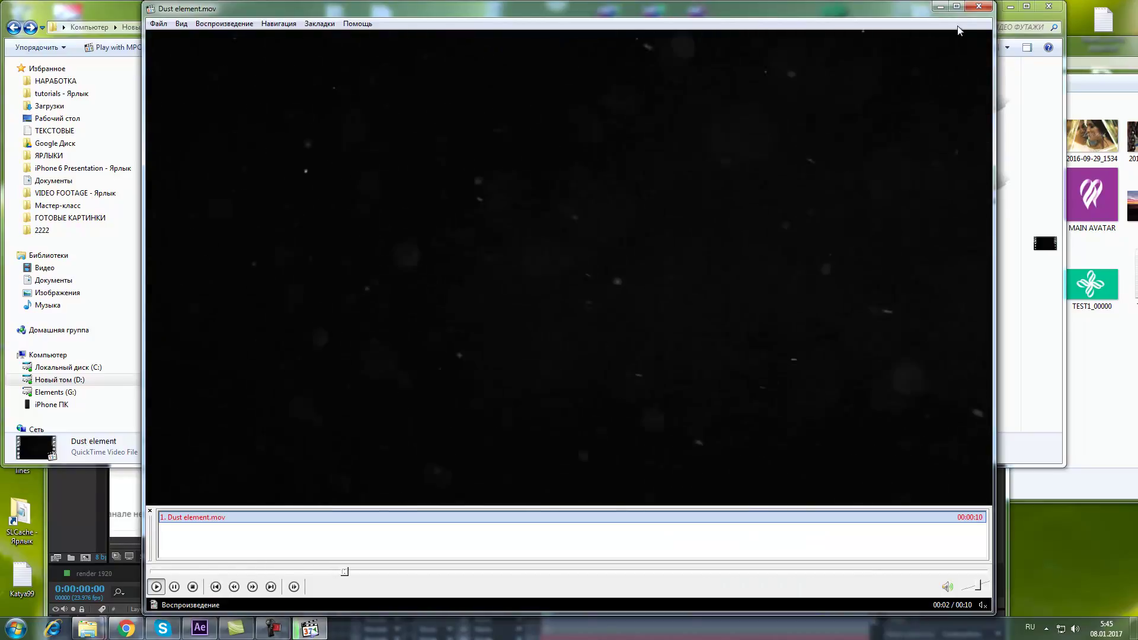
pyautogui.click(972, 11)
pyautogui.moveTo(246, 9); pyautogui.dragTo(723, 9)
pyautogui.moveTo(112, 348); pyautogui.dragTo(273, 348)
pyautogui.moveTo(731, 83); pyautogui.dragTo(656, 83)
pyautogui.moveTo(763, 279); pyautogui.dragTo(117, 499)
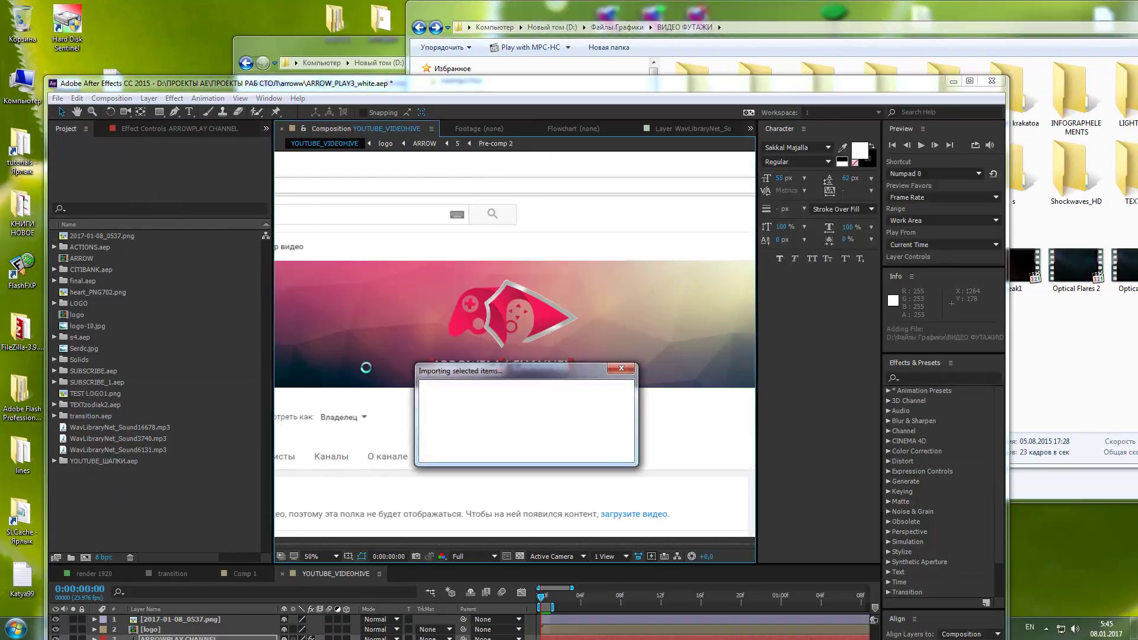
pyautogui.doubleClick(604, 83)
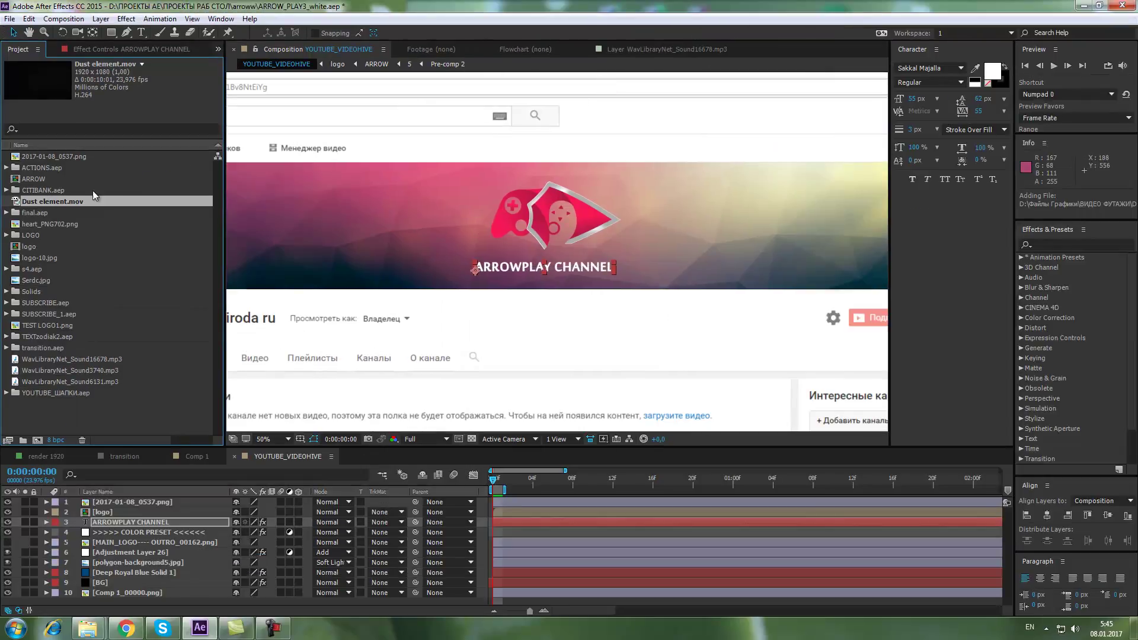
# Step: Place Dust element.mov as the top layer of the YOUTUBE_VIDEOHIVE composition and scale it to 134%
pyautogui.moveTo(53, 203); pyautogui.dragTo(172, 500)
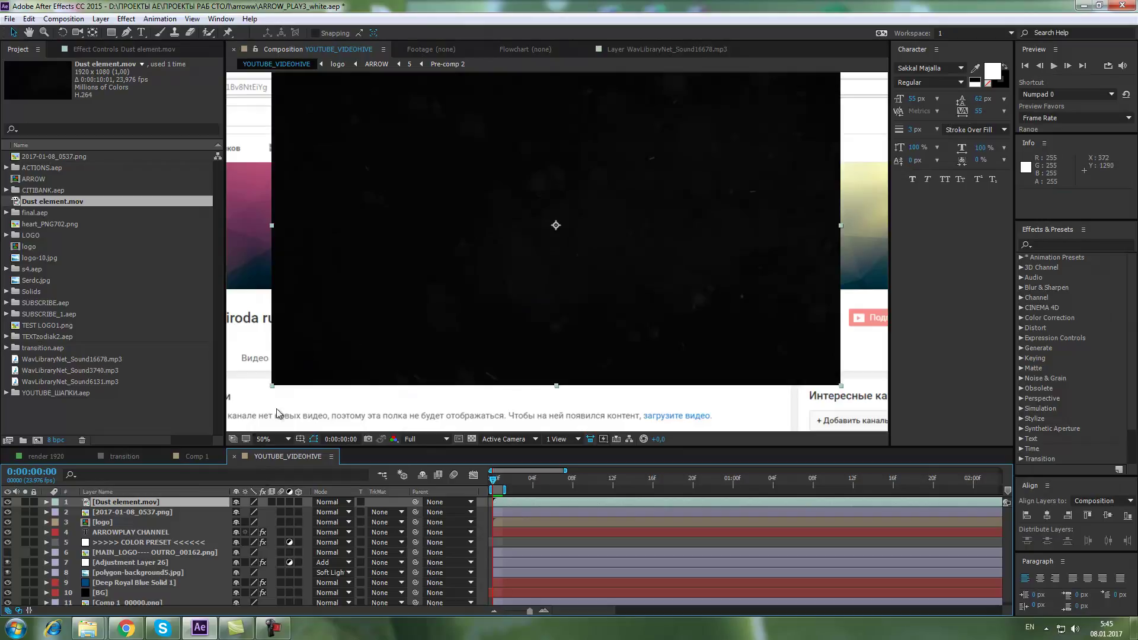
pyautogui.press(',')
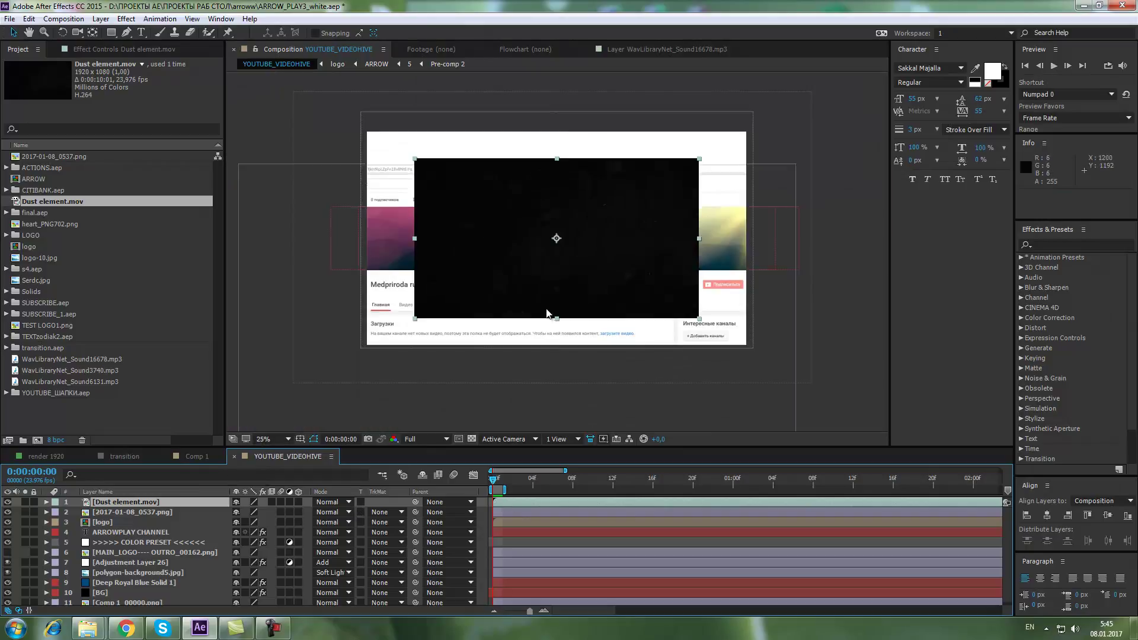
pyautogui.press('s')
pyautogui.moveTo(255, 510); pyautogui.dragTo(273, 514)
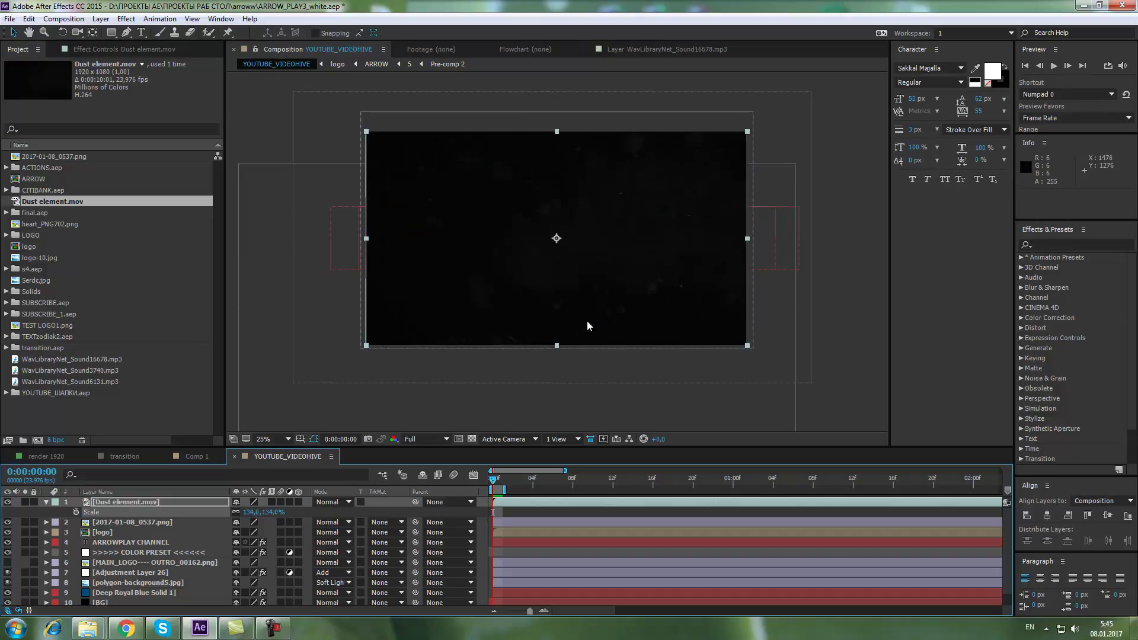
pyautogui.click(131, 502)
pyautogui.click(46, 502)
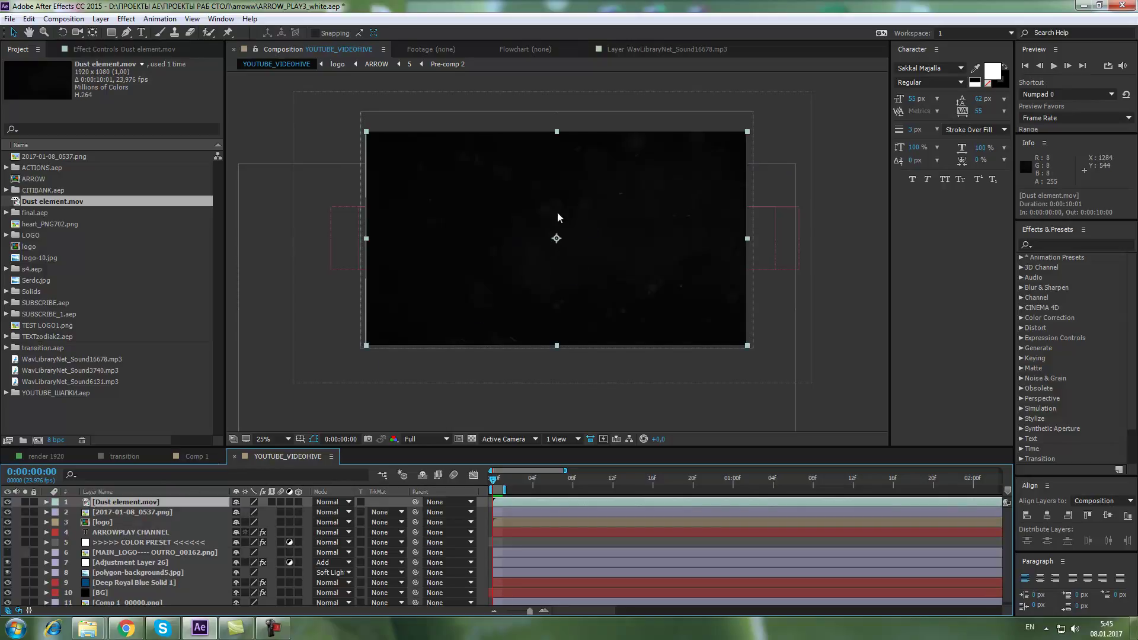
# Step: Shift the Dust element layer 12 frames earlier, enlarge the timeline area, and toggle the layer's visibility off and on
pyautogui.press('.')
pyautogui.press('.')
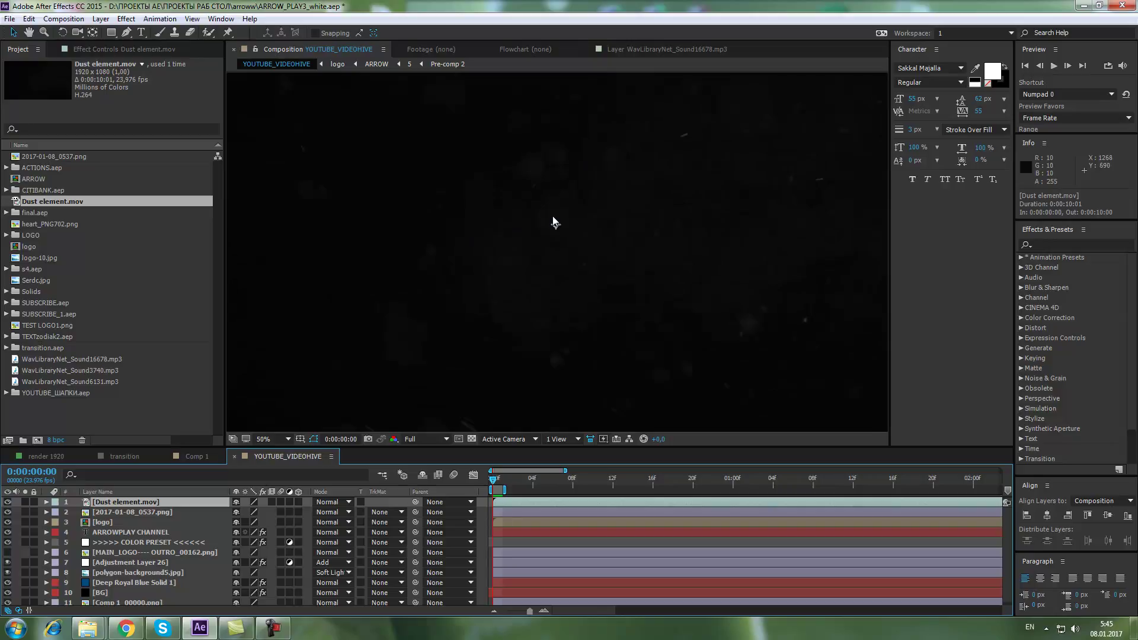
pyautogui.moveTo(584, 507); pyautogui.dragTo(551, 508)
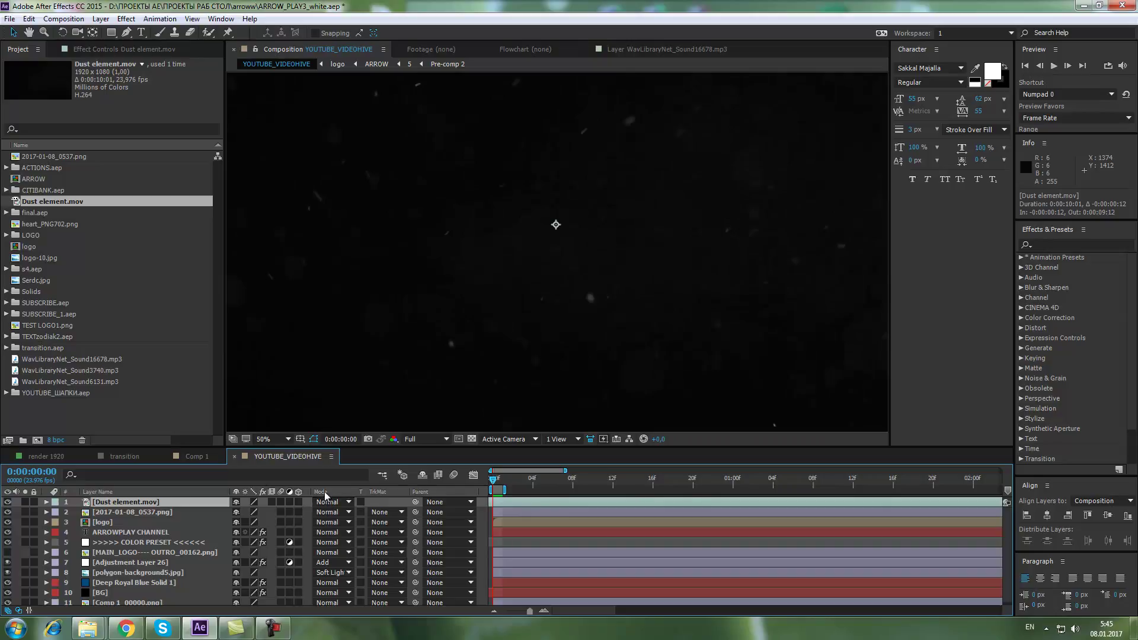
pyautogui.moveTo(383, 447); pyautogui.dragTo(348, 388)
pyautogui.click(7, 436)
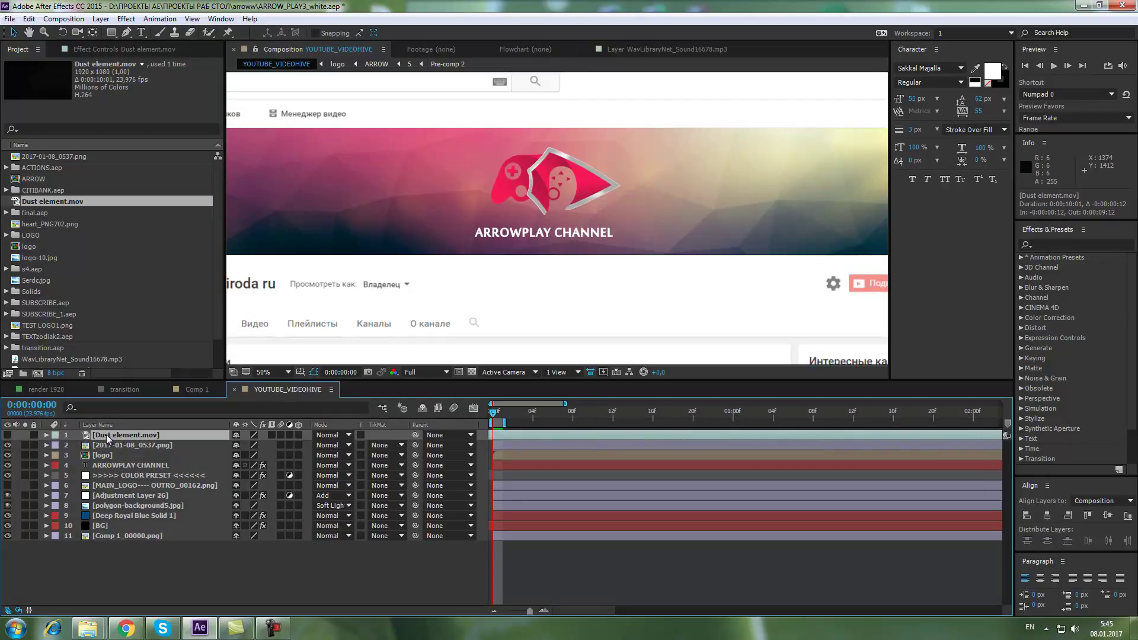
pyautogui.click(7, 436)
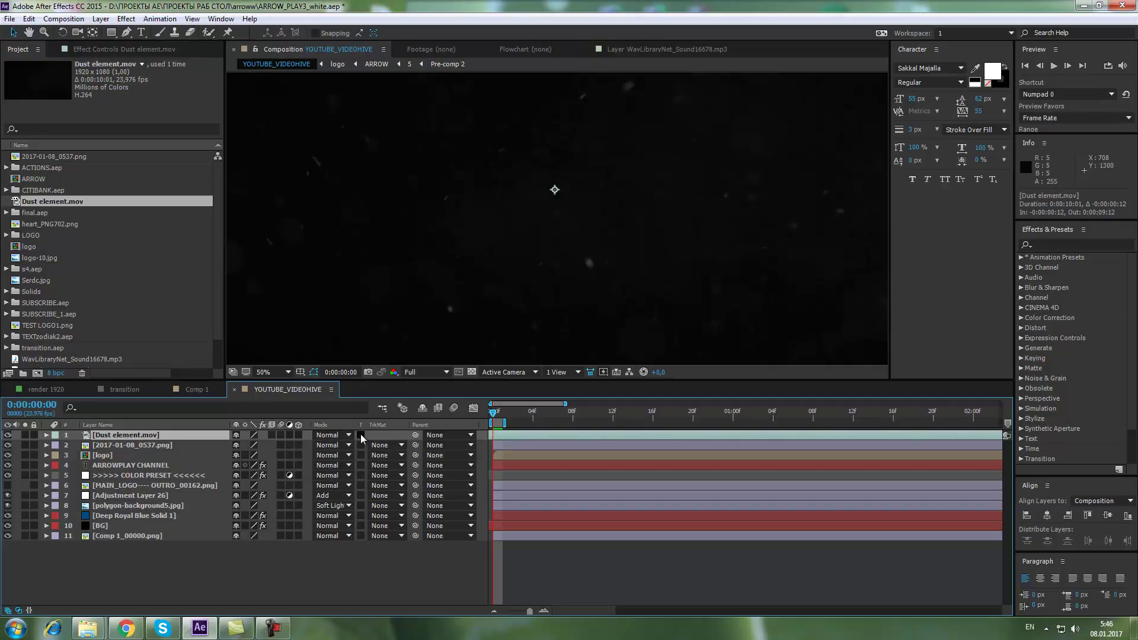
# Step: Check which columns are enabled in the timeline, including the Modes column
pyautogui.rightClick(448, 432)
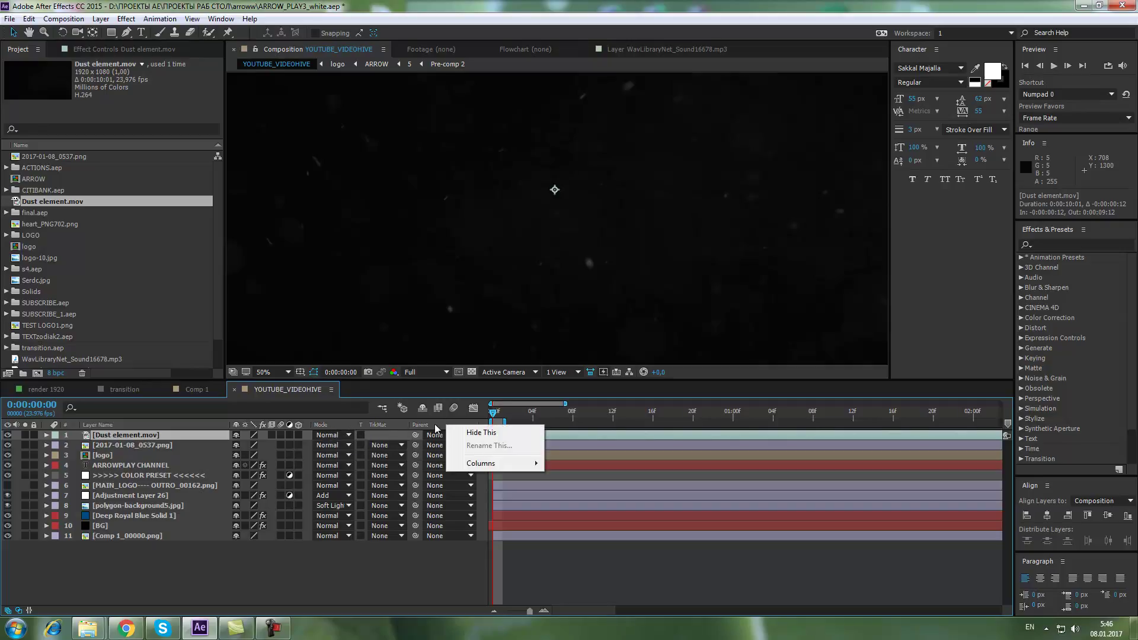
pyautogui.rightClick(436, 426)
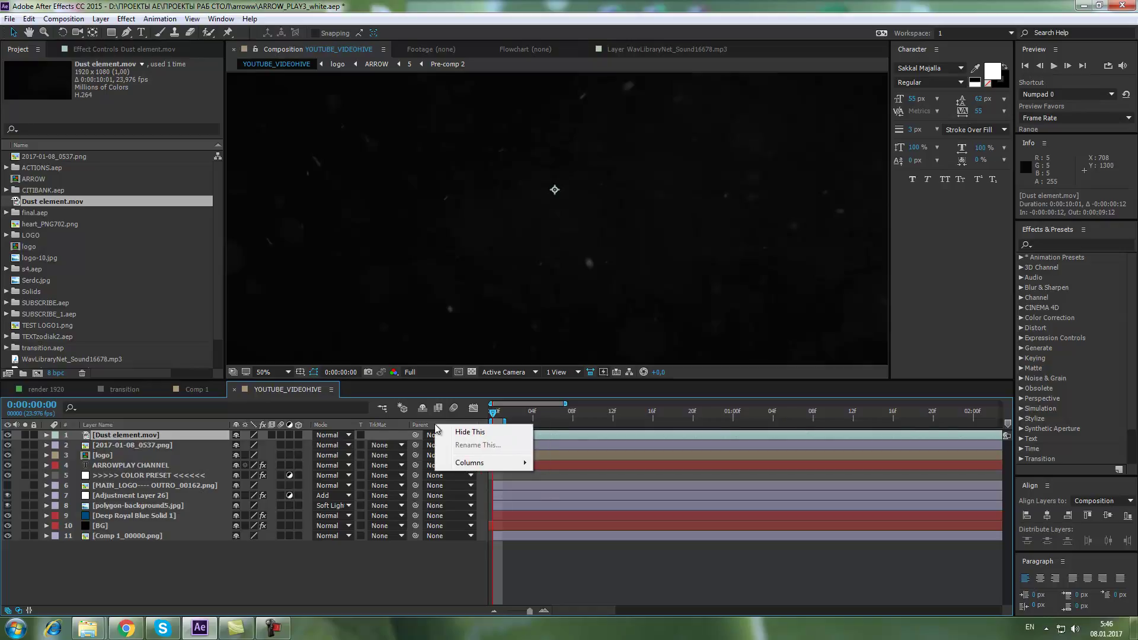
pyautogui.rightClick(398, 425)
pyautogui.moveTo(442, 466)
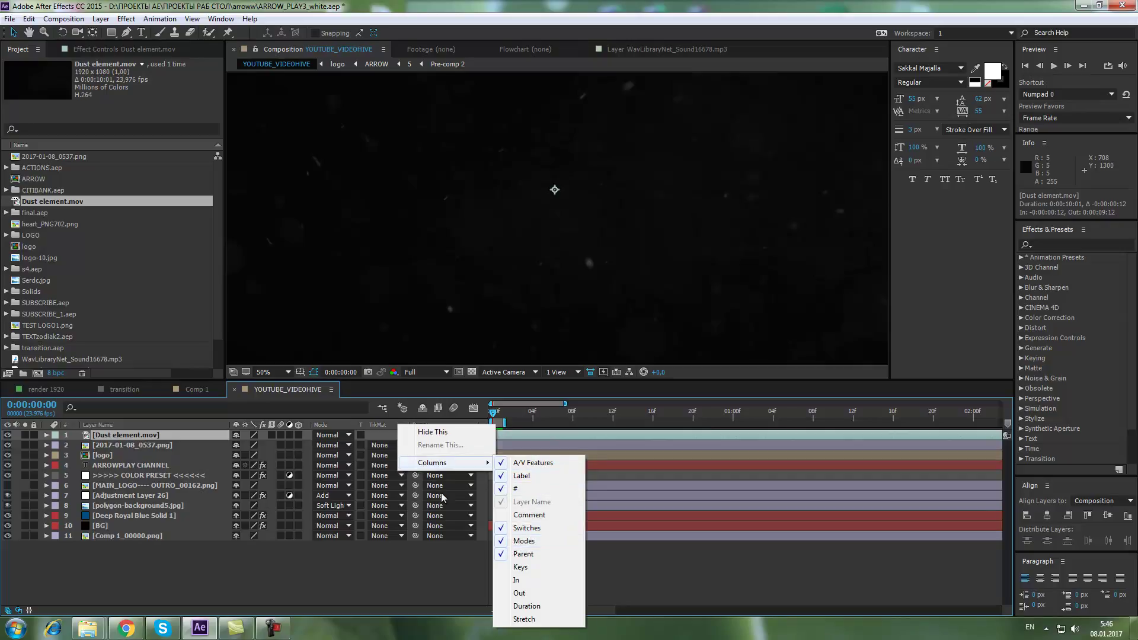
pyautogui.click(341, 432)
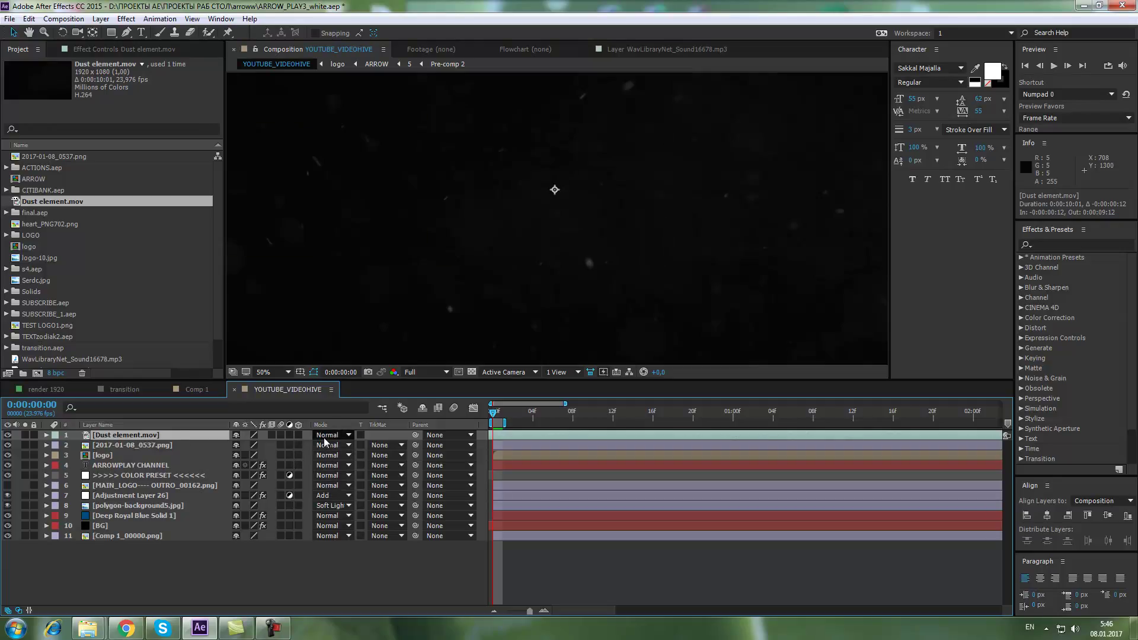
# Step: Compare the Overlay, Screen and Lighten blending modes on the Dust element layer and leave it set to Screen
pyautogui.click(317, 439)
pyautogui.click(389, 320)
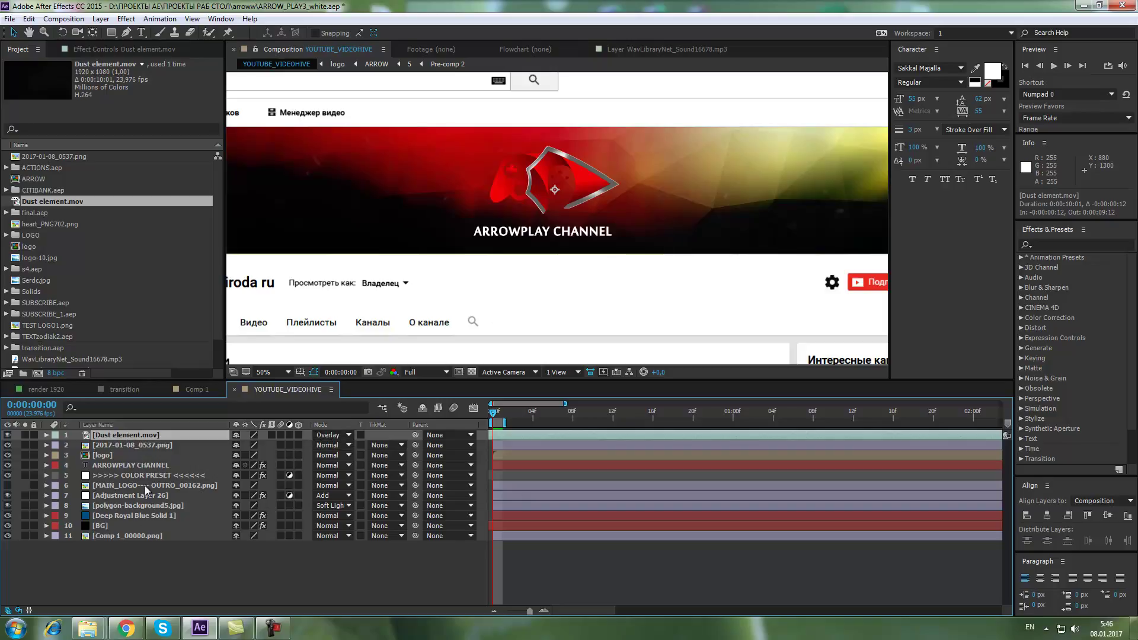
pyautogui.click(332, 437)
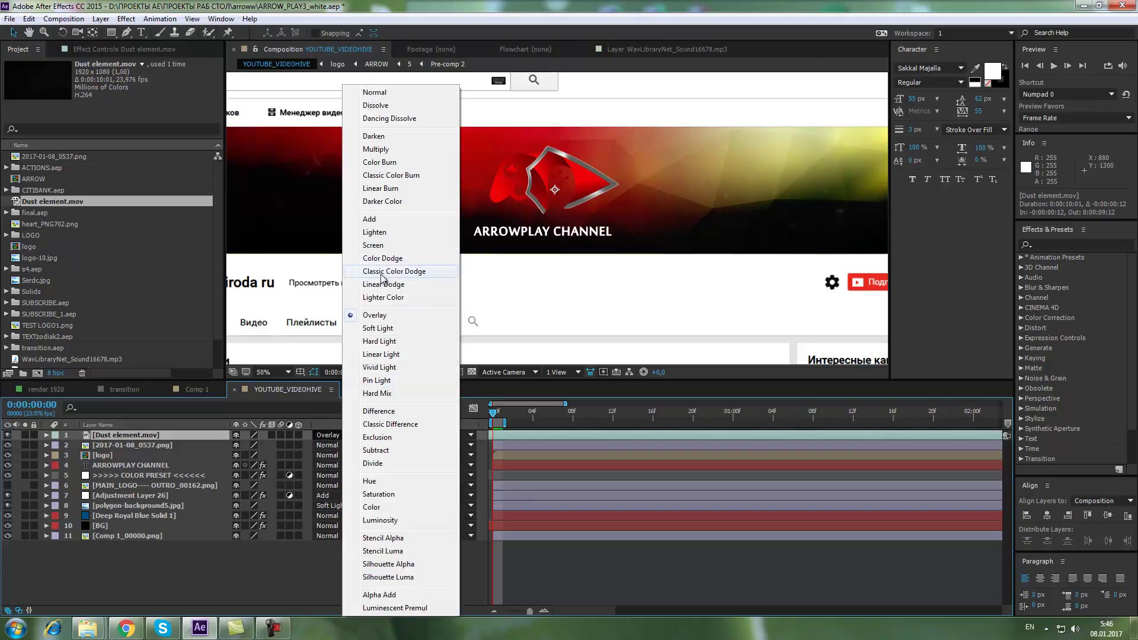
pyautogui.click(380, 248)
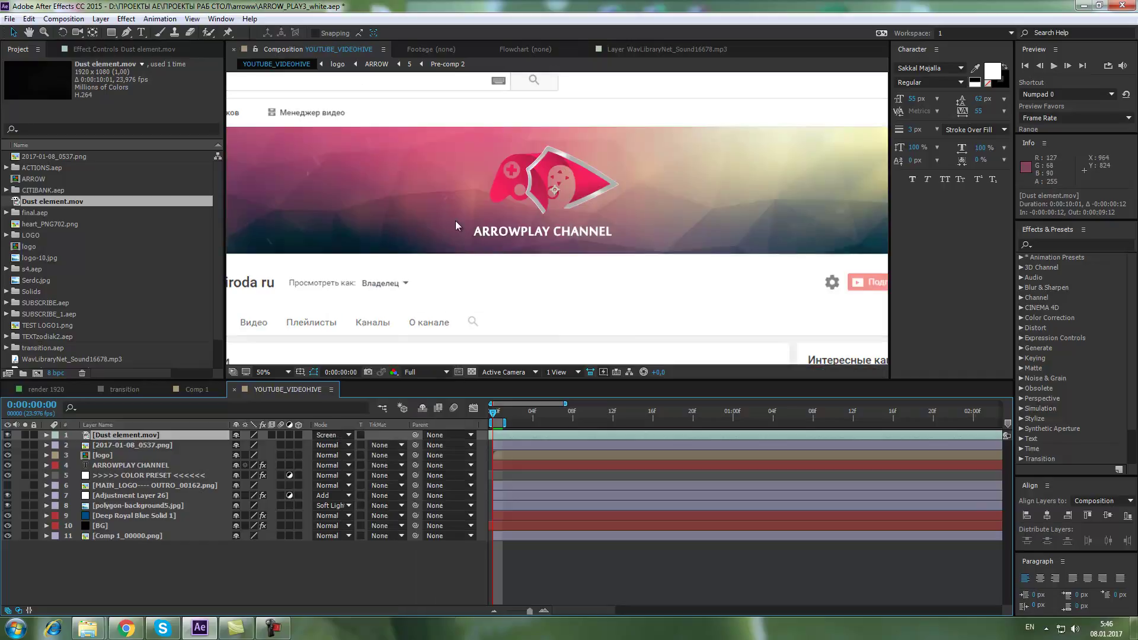
pyautogui.click(331, 435)
pyautogui.click(383, 234)
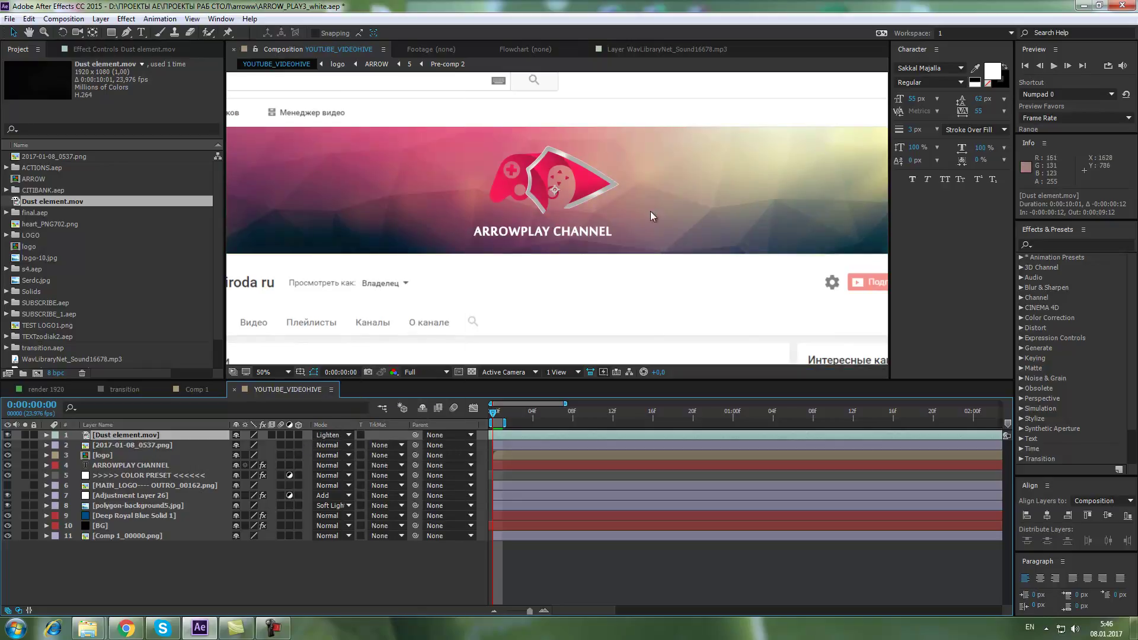
pyautogui.click(331, 434)
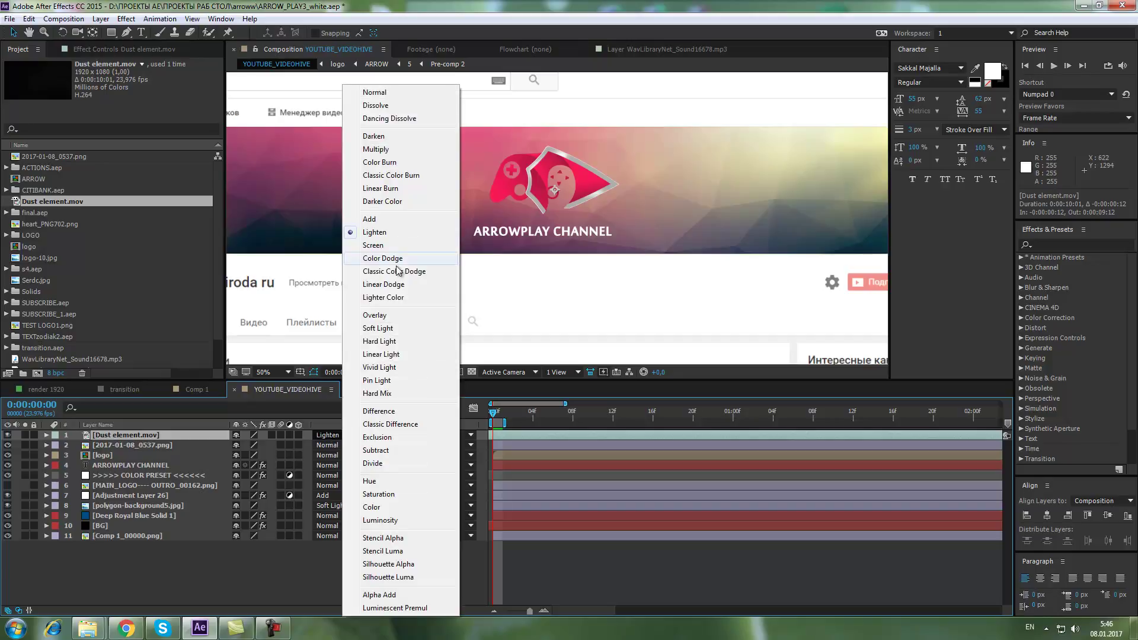
pyautogui.click(372, 245)
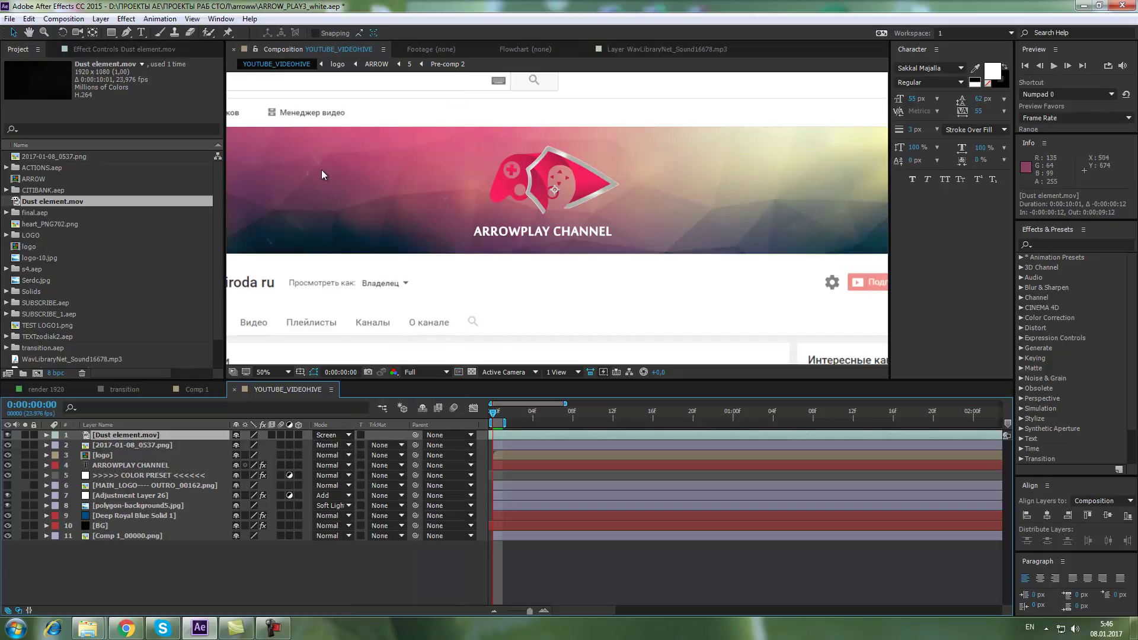
# Step: Switch to Windows Explorer, open the reflect folder in ВИДЕО ФУТАЖИ and preview the reflect clip
pyautogui.scroll(-2, 476, 200)
pyautogui.press('.')
pyautogui.moveTo(473, 5); pyautogui.dragTo(442, 171)
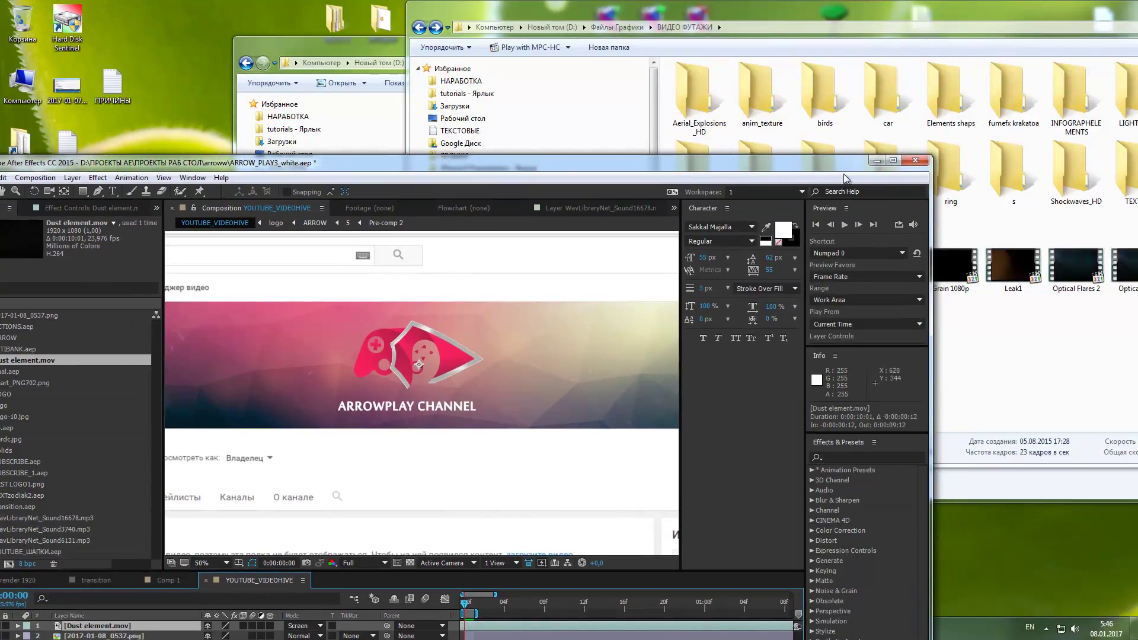
pyautogui.click(1027, 279)
pyautogui.moveTo(958, 15); pyautogui.dragTo(610, 18)
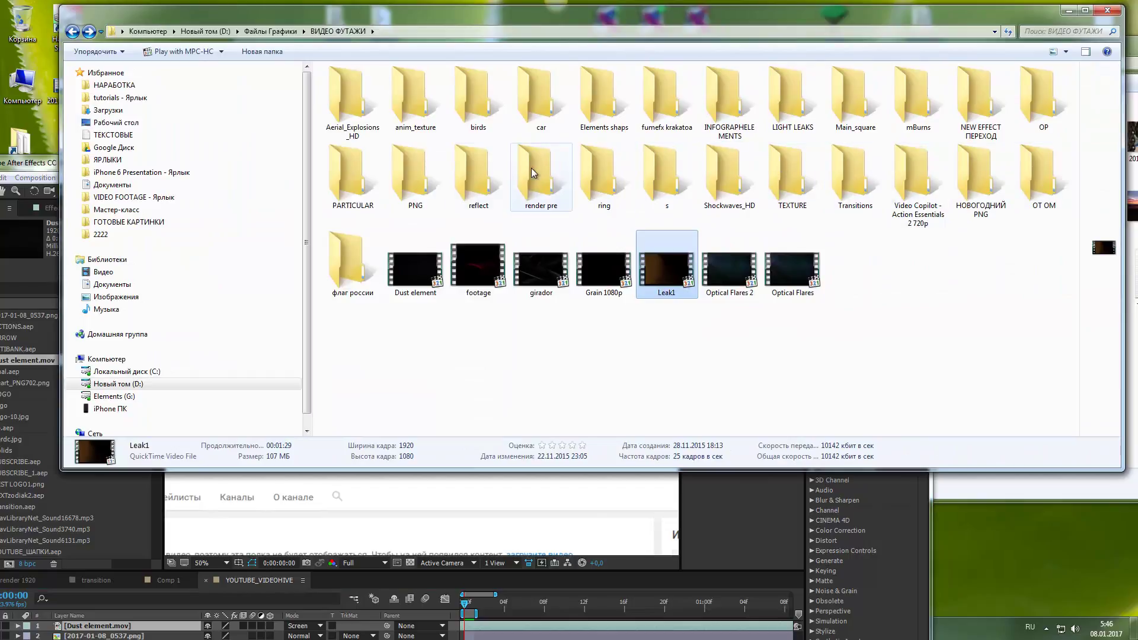
pyautogui.doubleClick(467, 177)
pyautogui.doubleClick(356, 97)
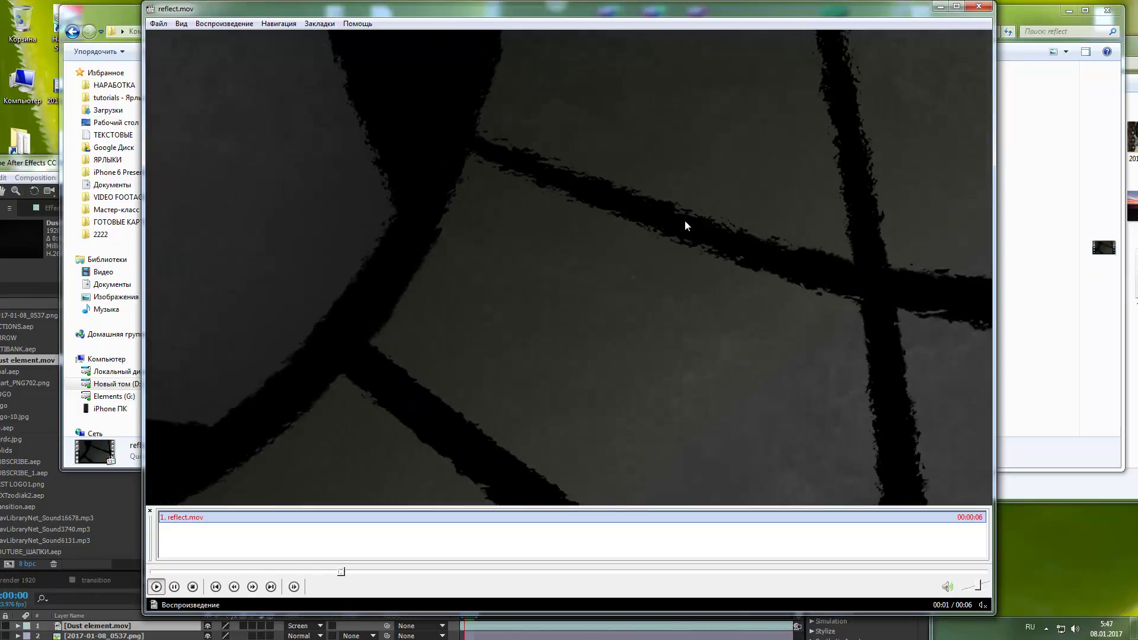
pyautogui.click(975, 7)
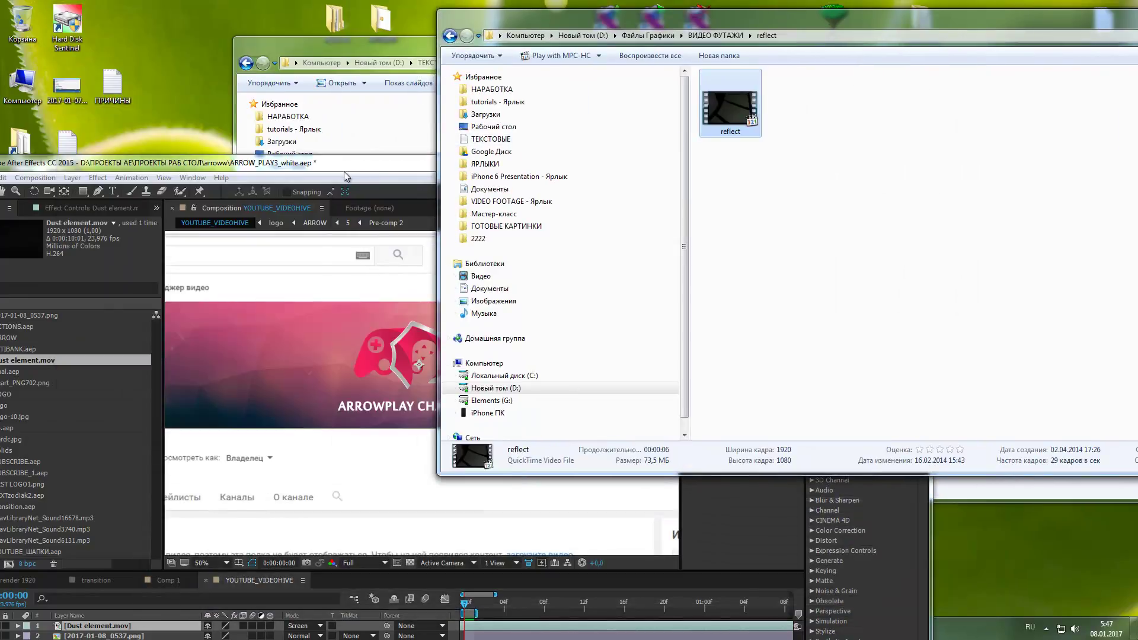
# Step: Import the reflect clip into the After Effects project and place it as the top layer of the YOUTUBE_VIDEOHIVE composition
pyautogui.click(587, 39)
pyautogui.moveTo(587, 39); pyautogui.dragTo(501, 72)
pyautogui.click(87, 628)
pyautogui.moveTo(730, 107); pyautogui.dragTo(212, 314)
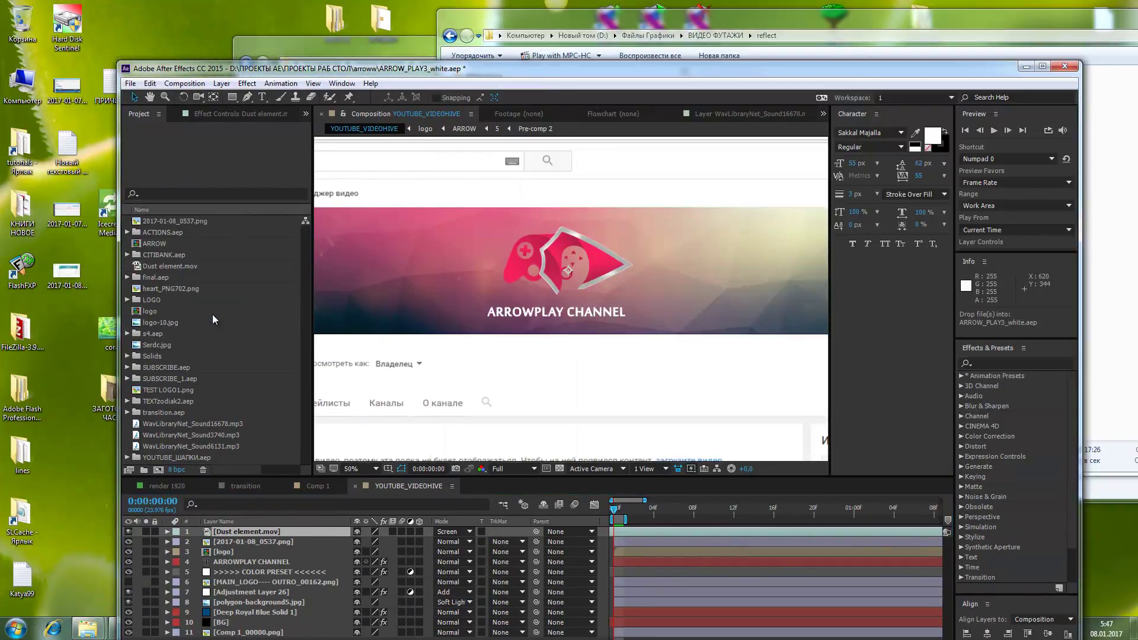
pyautogui.doubleClick(532, 71)
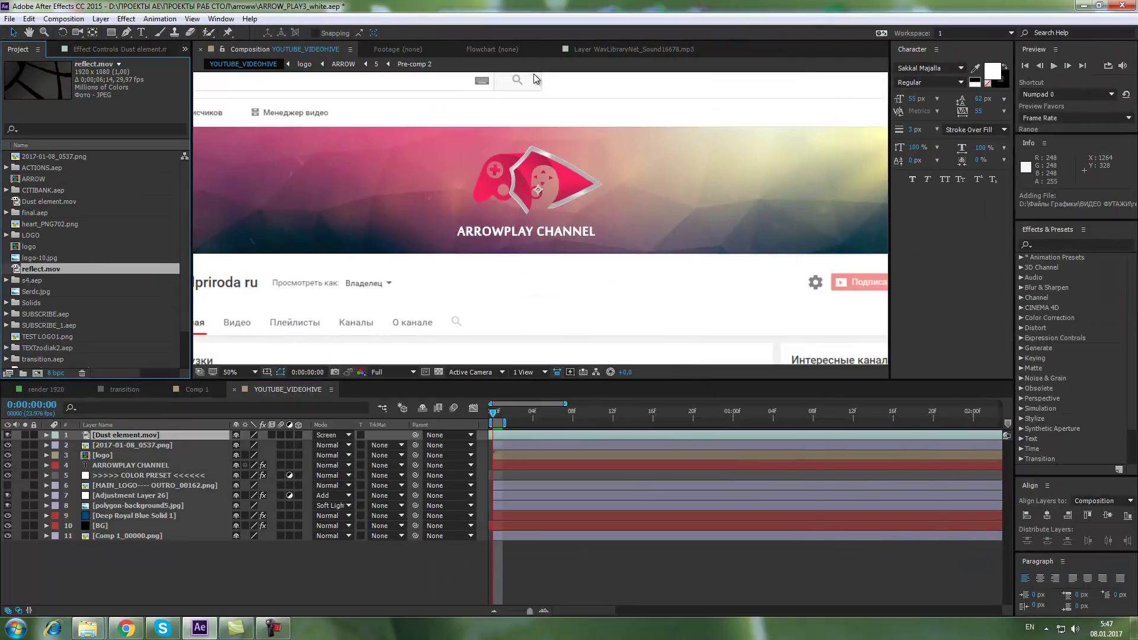
pyautogui.moveTo(61, 273); pyautogui.dragTo(136, 432)
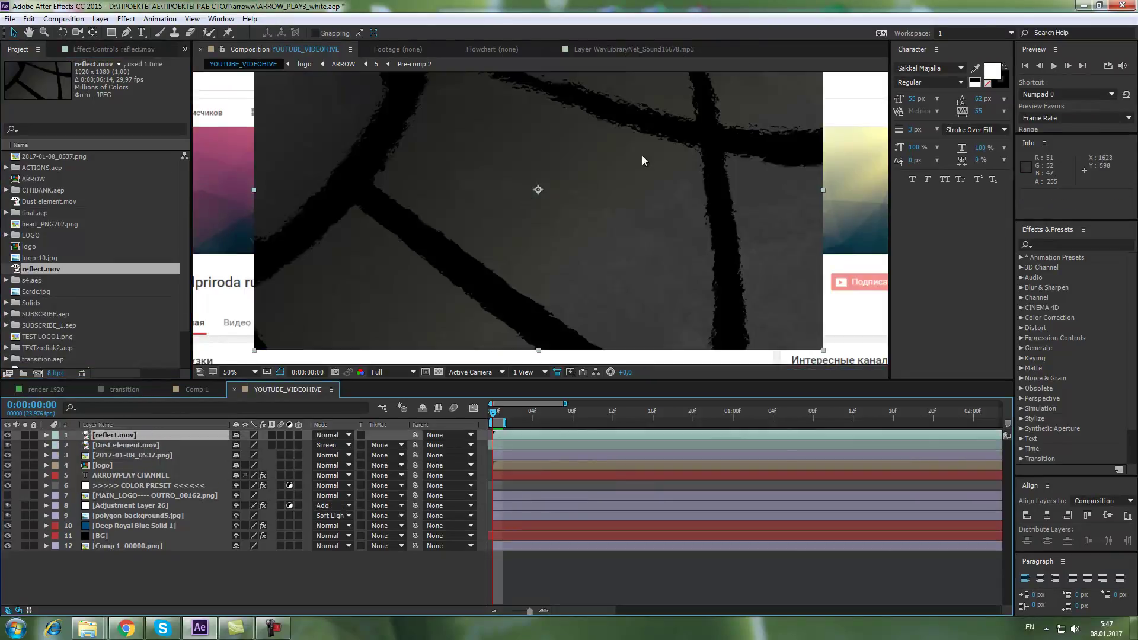
# Step: Scale the reflect layer to 139% and move it down so it covers the channel banner
pyautogui.moveTo(571, 178); pyautogui.dragTo(570, 208)
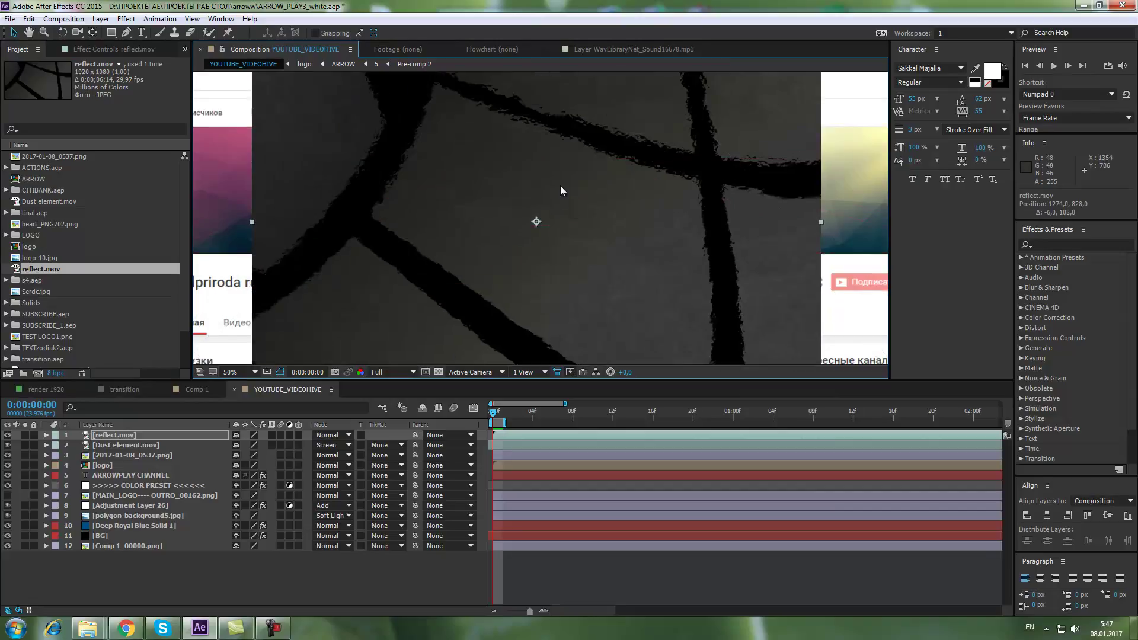
pyautogui.press('s')
pyautogui.moveTo(258, 449)
pyautogui.mouseDown()
pyautogui.moveTo(299, 445)
pyautogui.moveTo(244, 446)
pyautogui.mouseUp()
pyautogui.scroll(-4, 499, 253)
pyautogui.scroll(5, 535, 221)
pyautogui.scroll(-3, 540, 221)
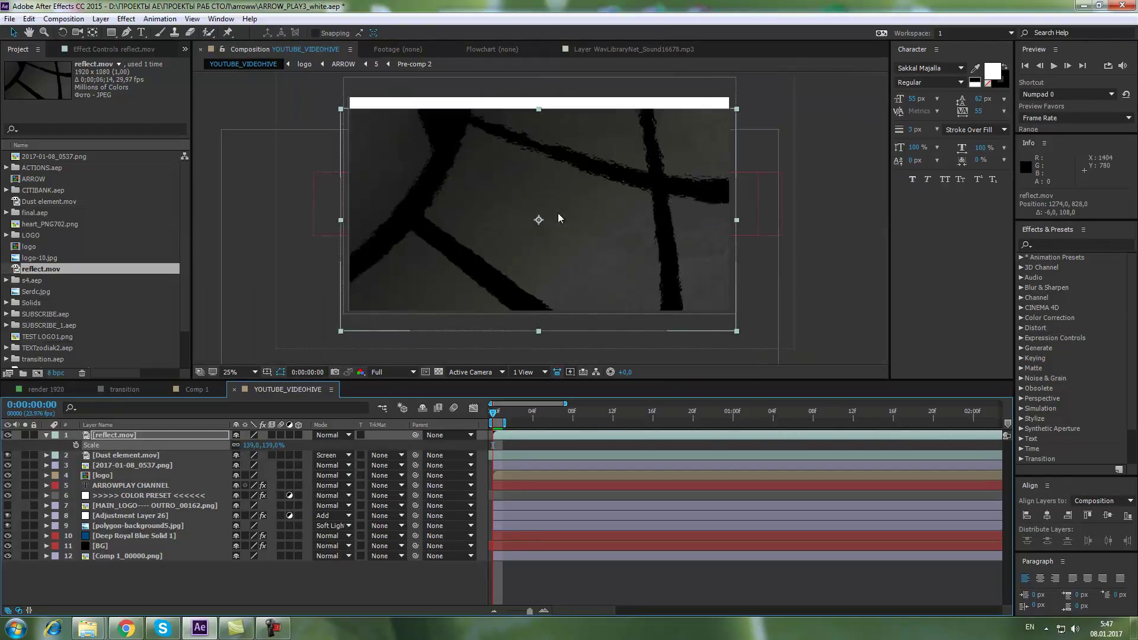
pyautogui.moveTo(557, 226); pyautogui.dragTo(557, 231)
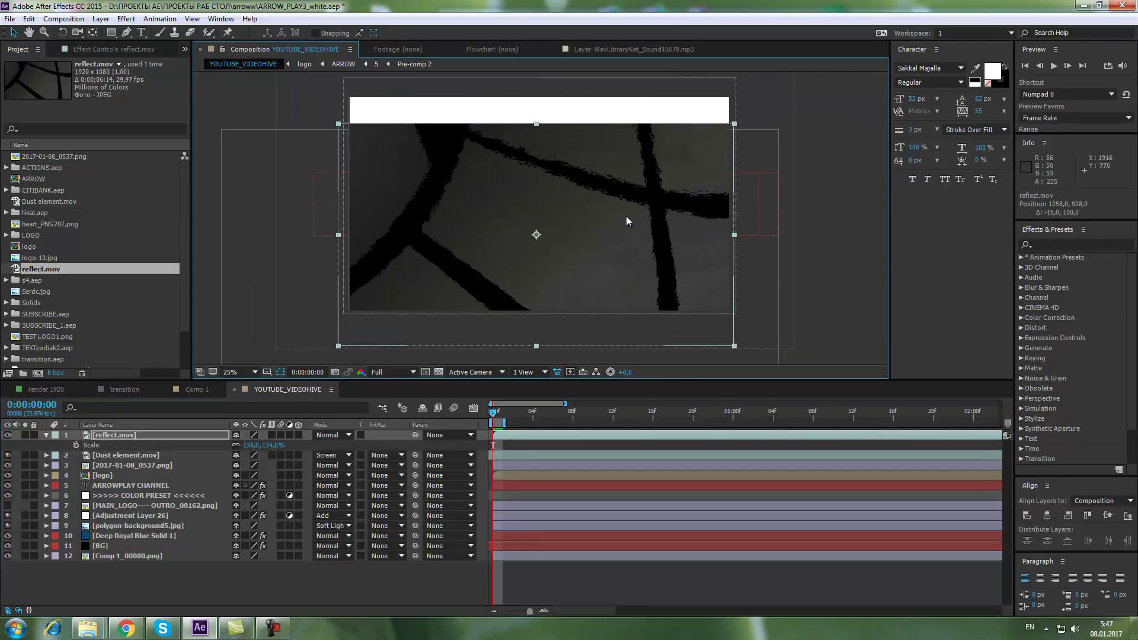
# Step: Set the reflect layer's blending mode to Screen and shift the layer 13 frames earlier in the timeline
pyautogui.click(180, 436)
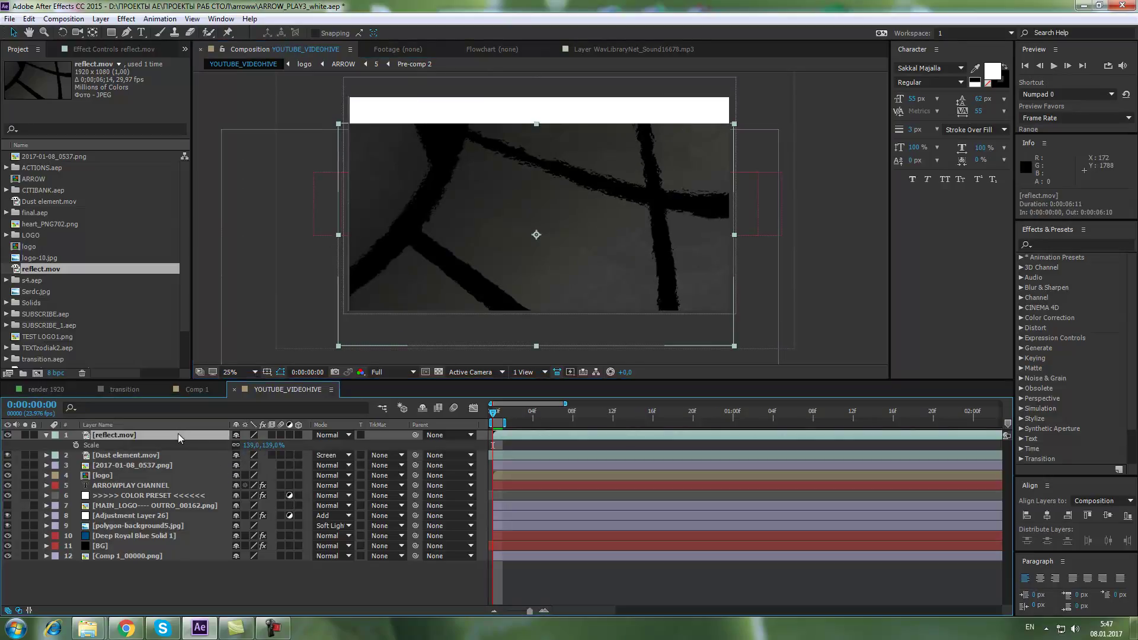
pyautogui.click(331, 435)
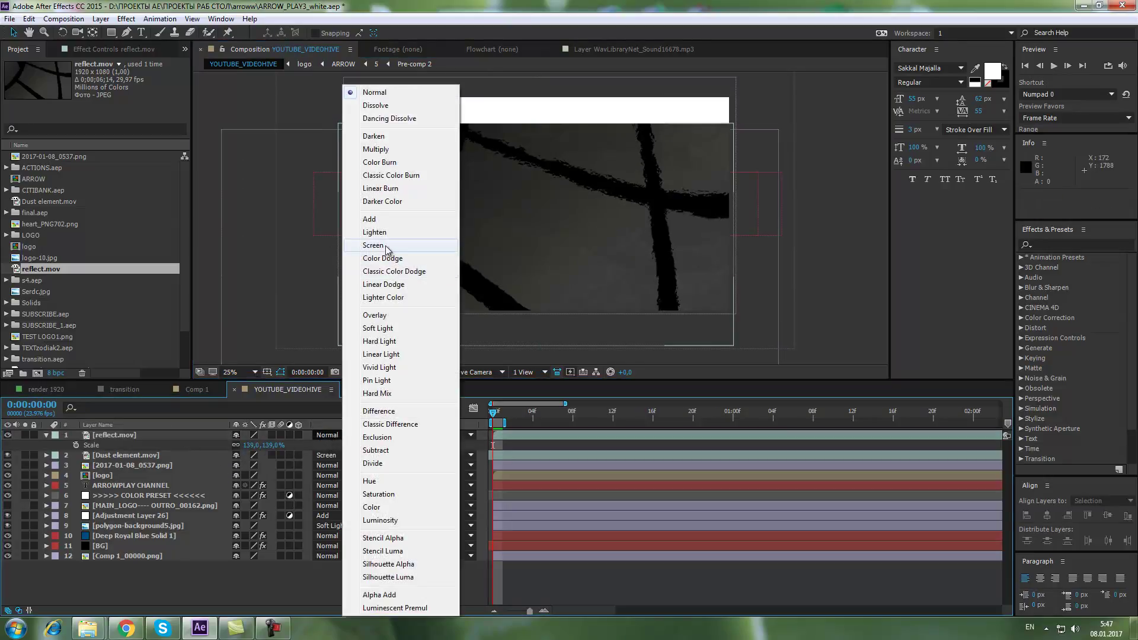
pyautogui.click(385, 246)
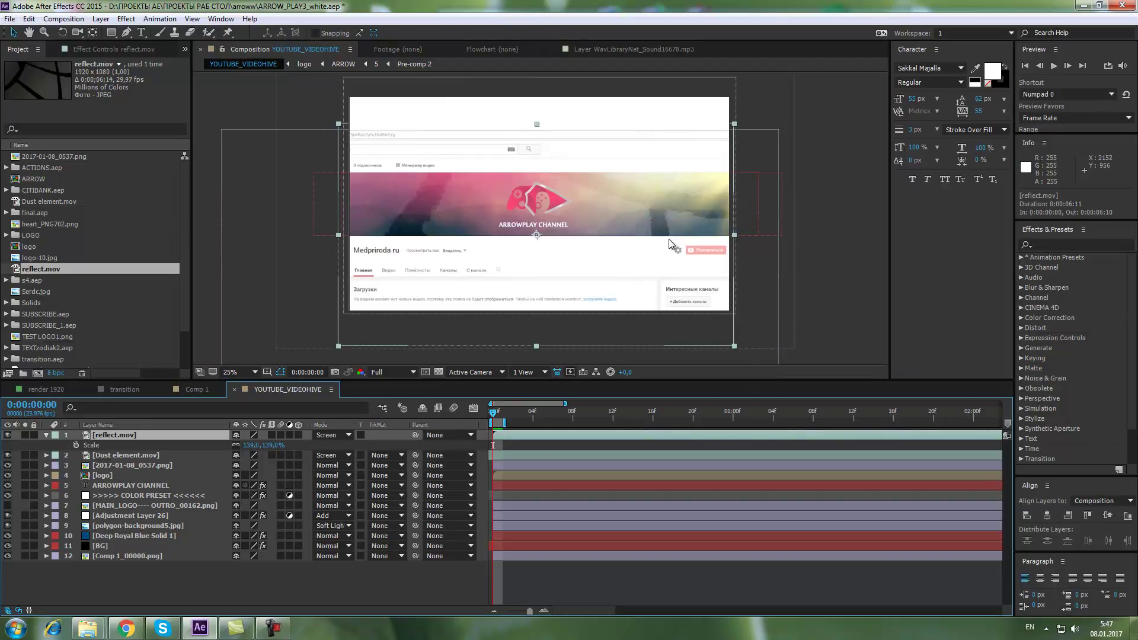
pyautogui.press('.')
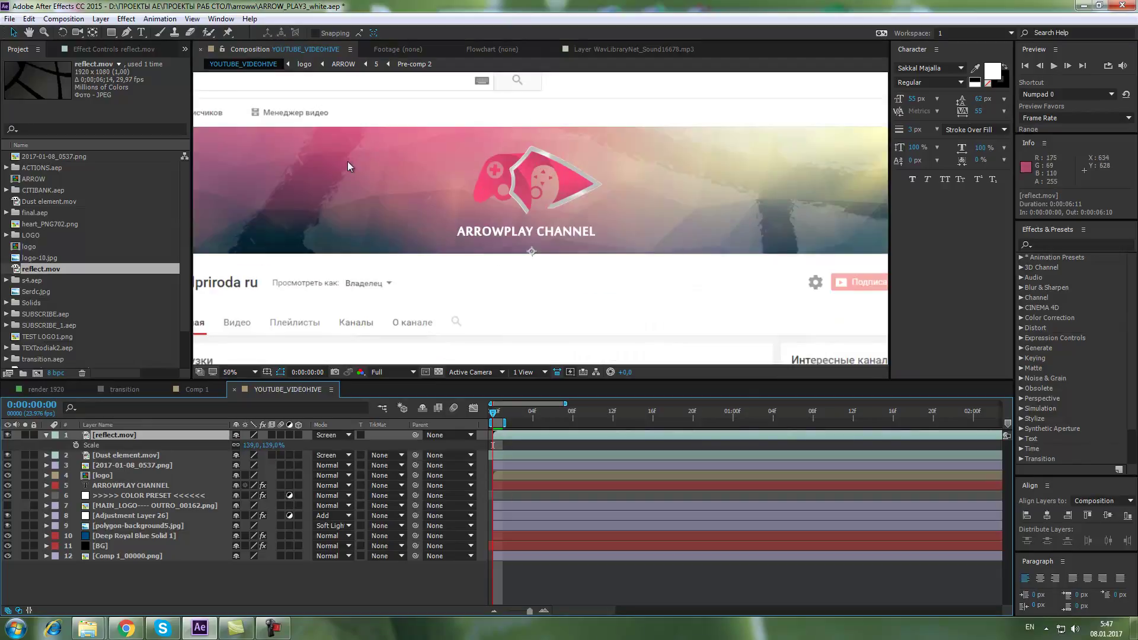
pyautogui.moveTo(640, 439); pyautogui.dragTo(511, 436)
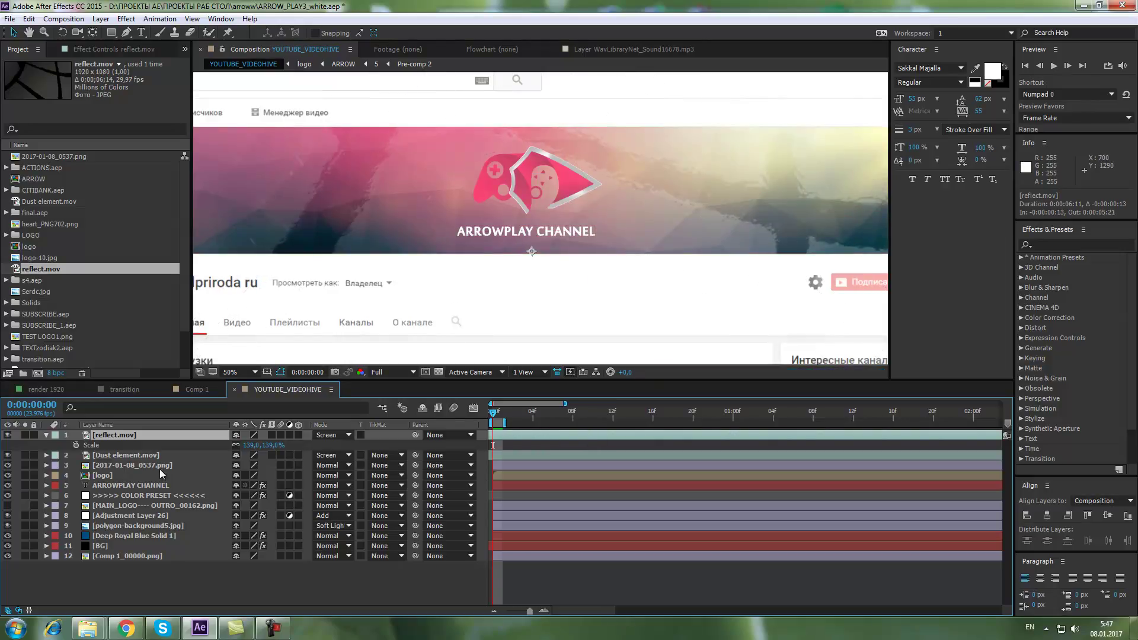
pyautogui.click(47, 436)
# Step: Inspect Adjustment Layer 26 by toggling its visibility, then review and collapse its Optical Flares and Fast Blur effects
pyautogui.scroll(-2, 745, 133)
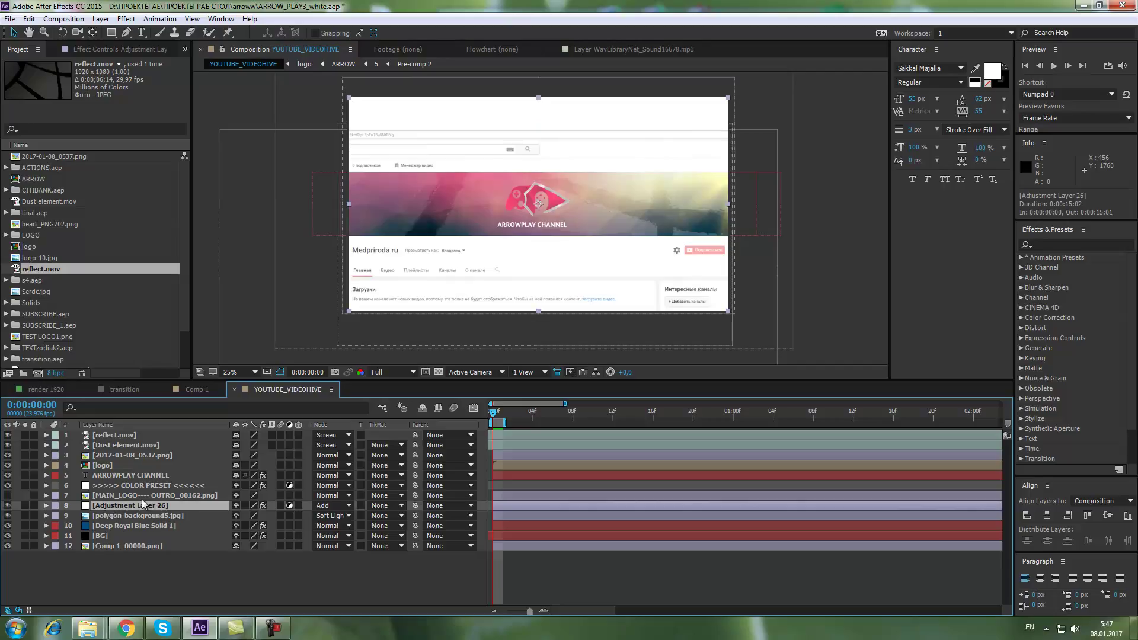
pyautogui.click(7, 505)
pyautogui.click(7, 505)
pyautogui.click(92, 52)
pyautogui.click(9, 74)
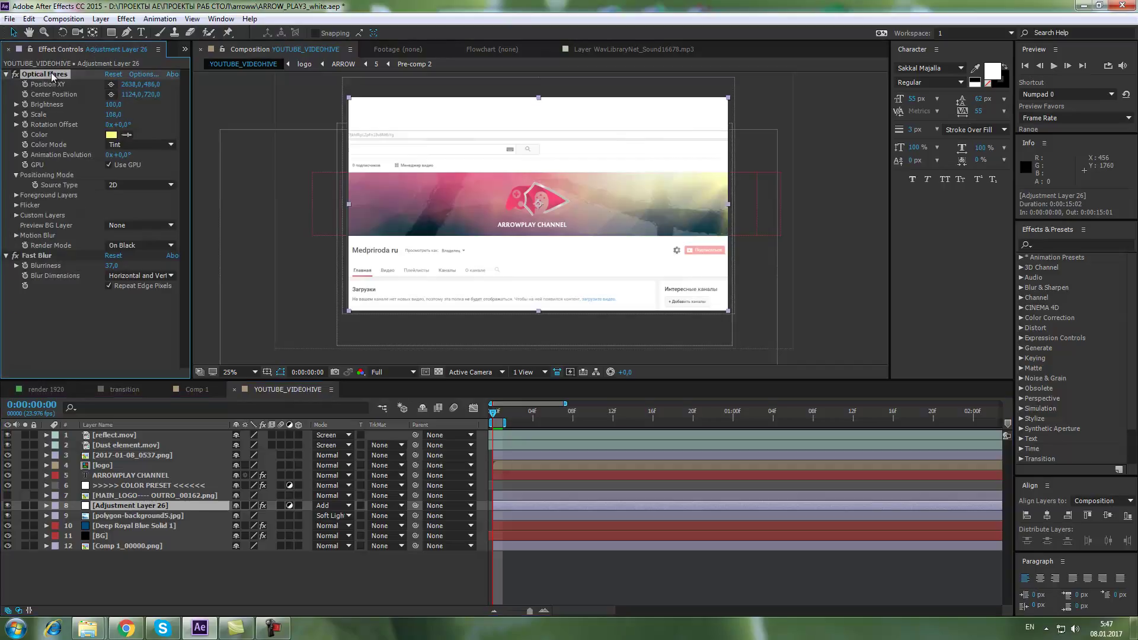
pyautogui.click(5, 74)
pyautogui.click(6, 84)
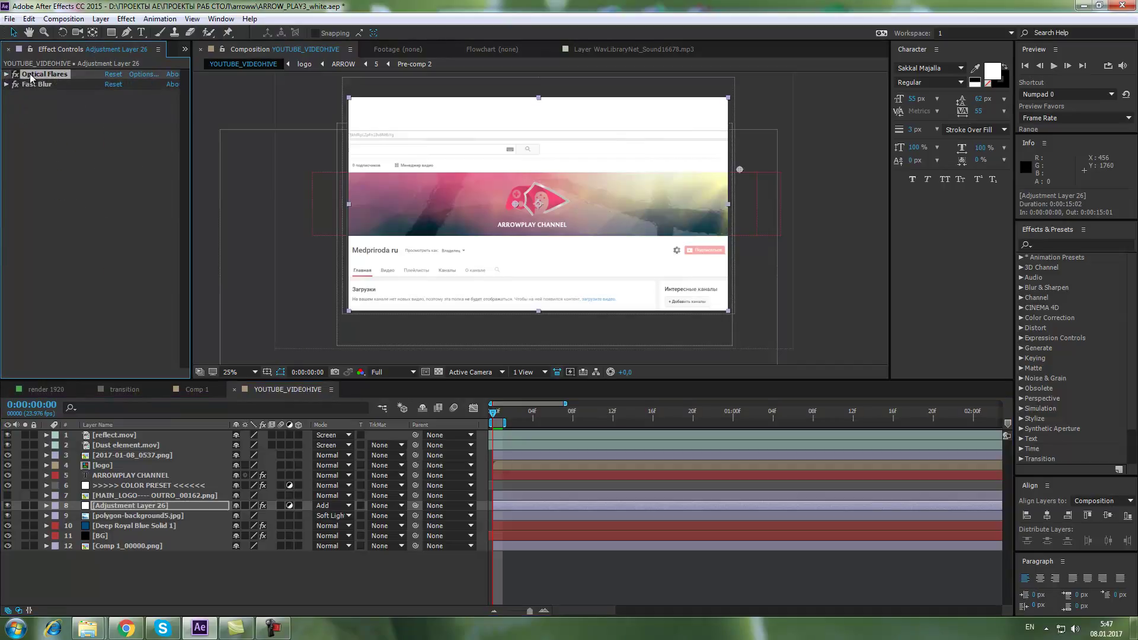
pyautogui.click(57, 134)
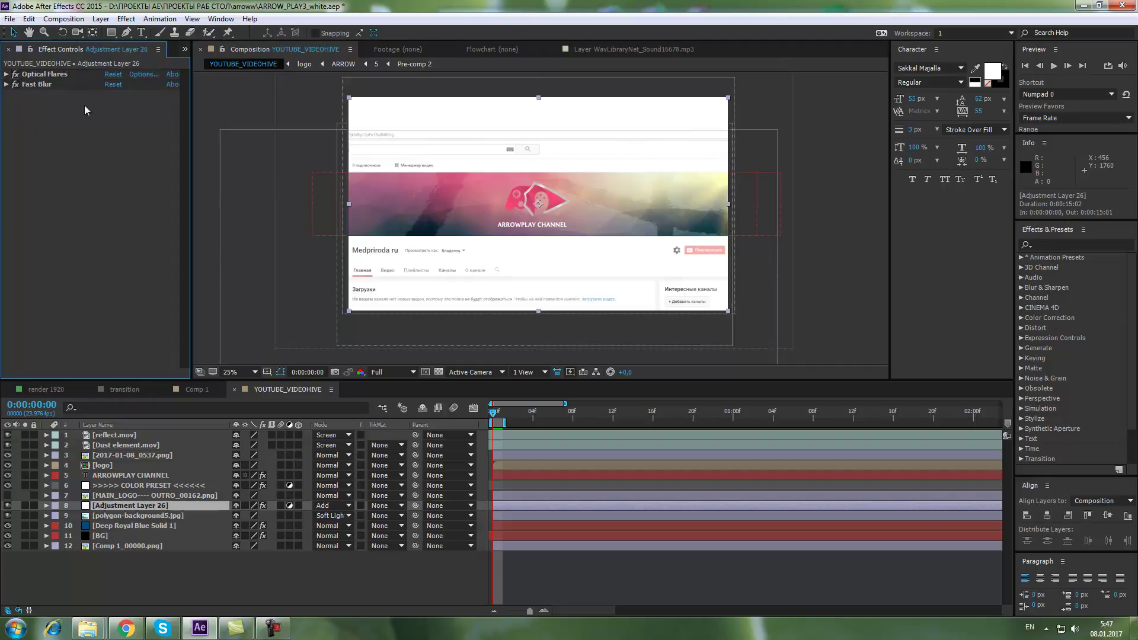
# Step: Compare the banner with Adjustment Layer 26 switched off and on, leaving the layer visible
pyautogui.click(8, 506)
pyautogui.click(7, 505)
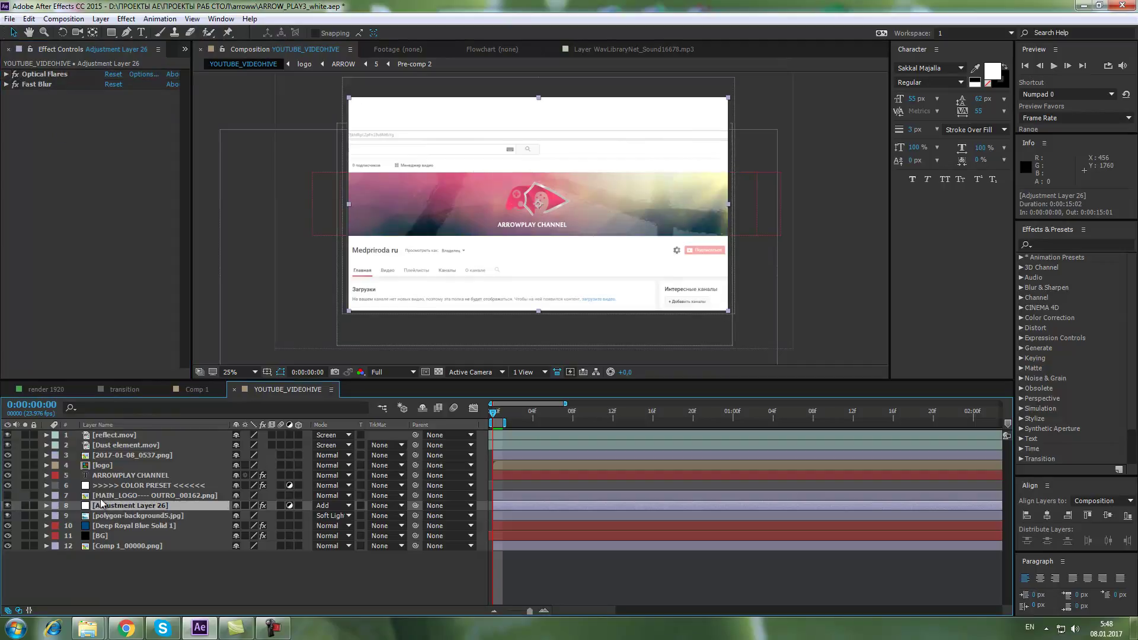
pyautogui.click(101, 516)
pyautogui.click(98, 507)
pyautogui.click(8, 505)
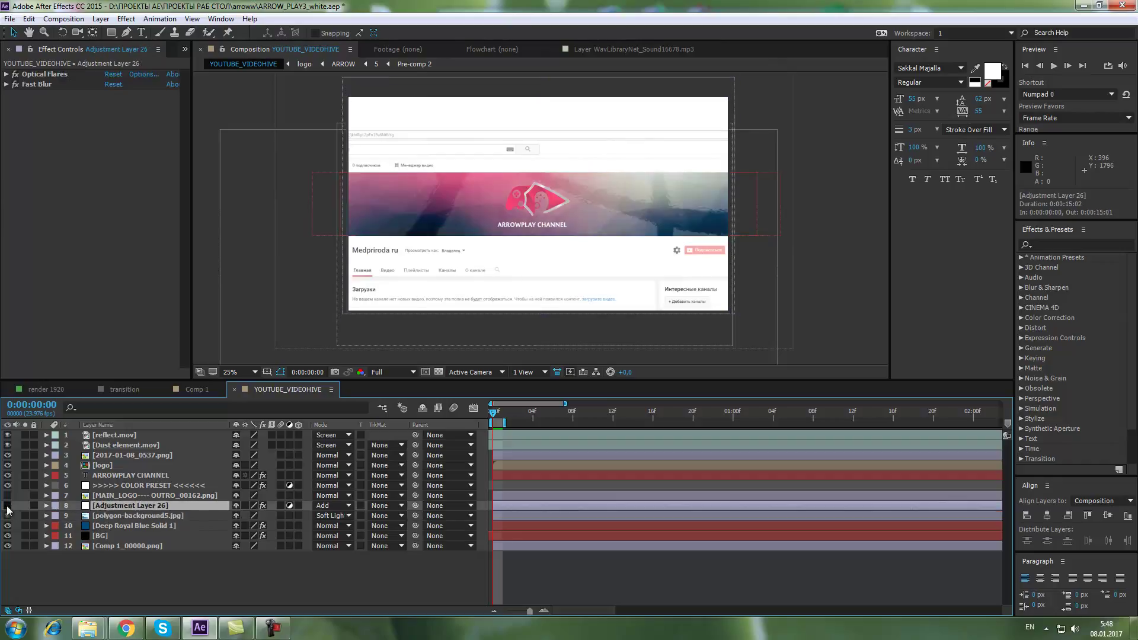
pyautogui.click(8, 506)
pyautogui.click(7, 505)
pyautogui.click(7, 506)
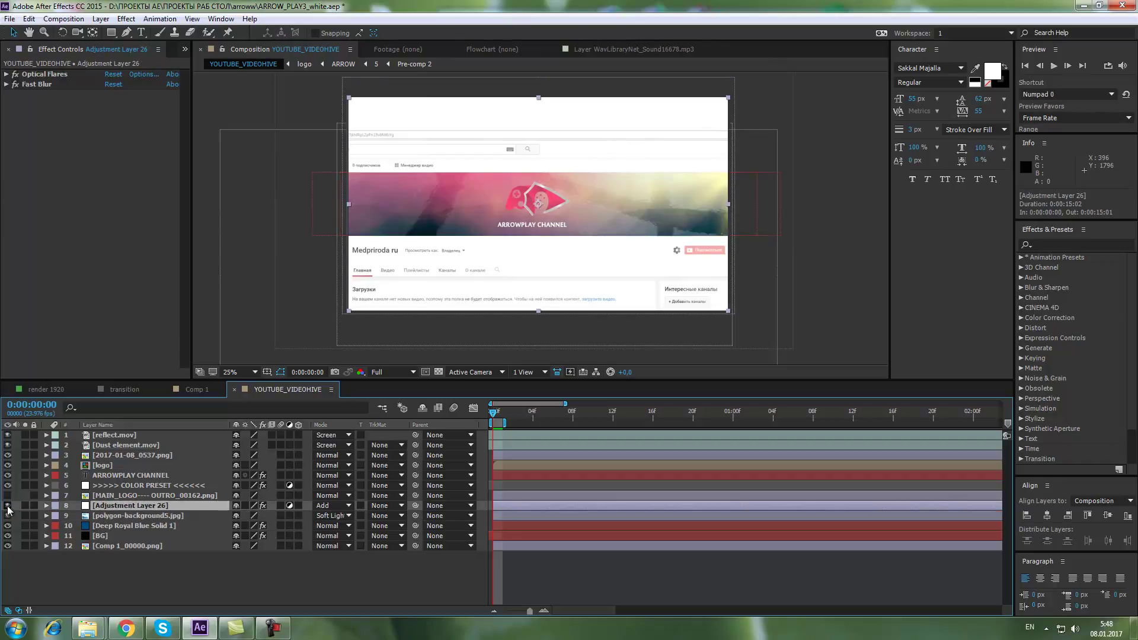
# Step: Add a Hue/Saturation effect to Adjustment Layer 26 and enable its Colorize option
pyautogui.rightClick(59, 161)
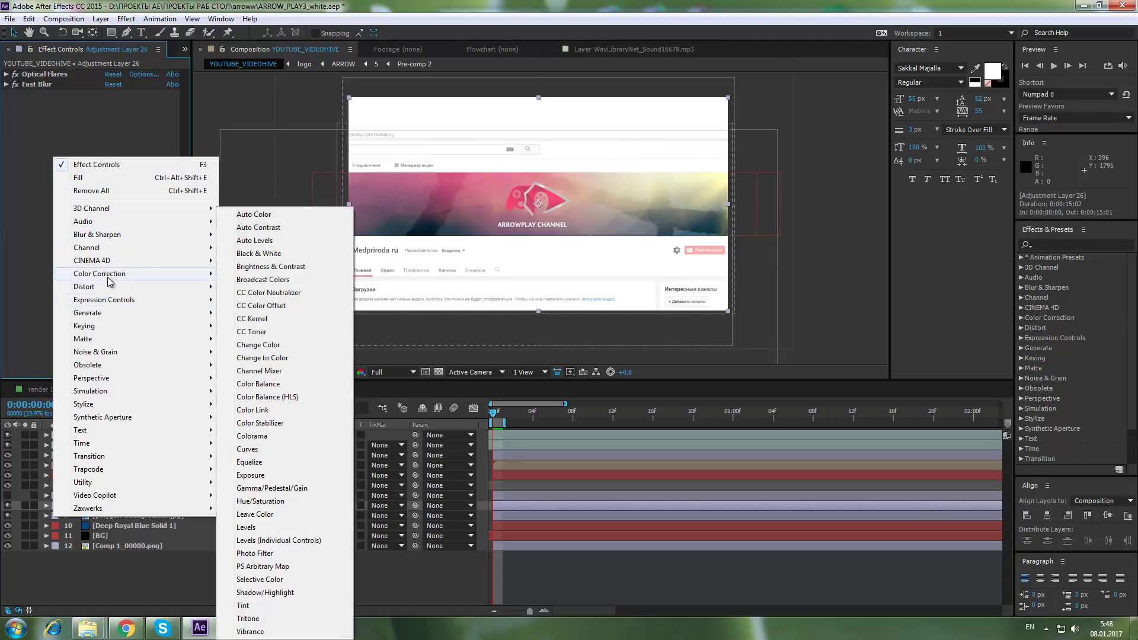
pyautogui.moveTo(118, 498)
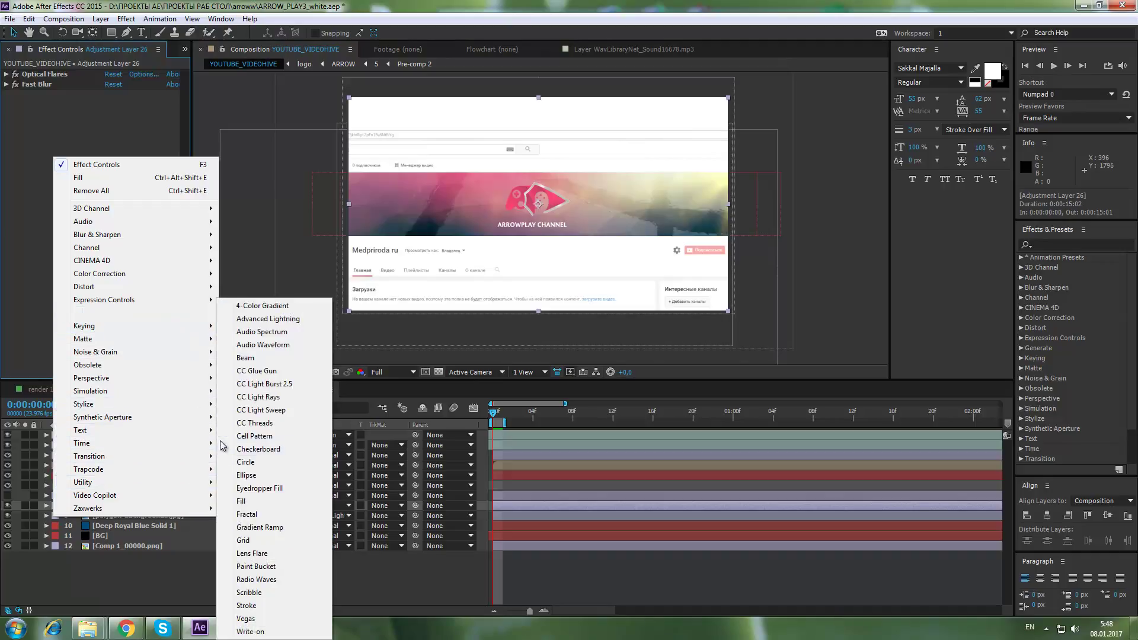
pyautogui.moveTo(130, 273)
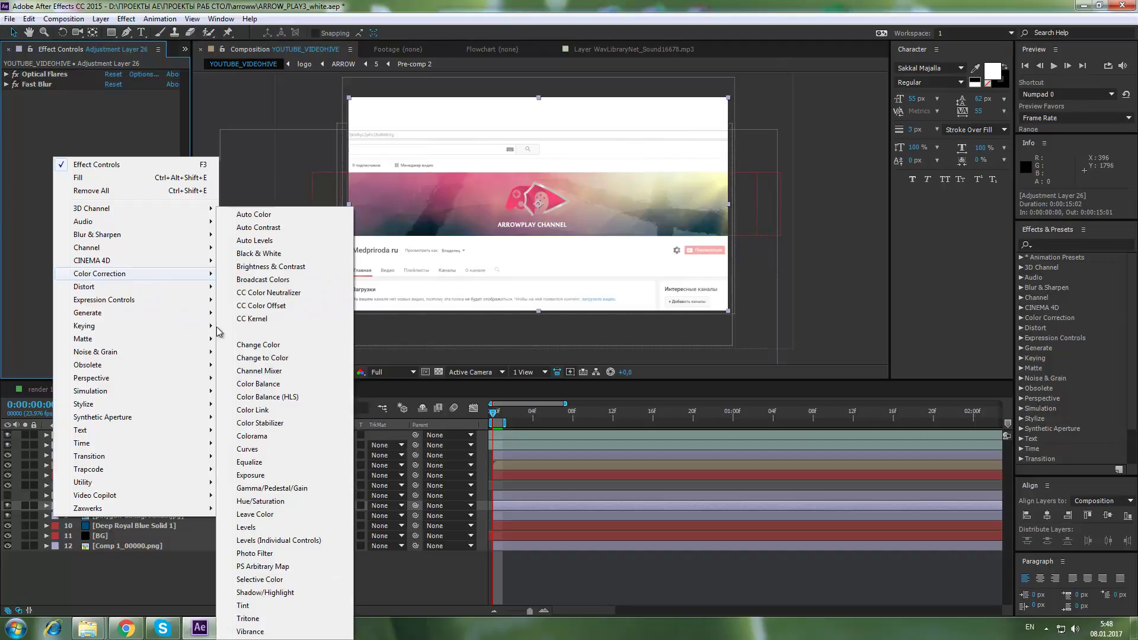
pyautogui.click(249, 501)
pyautogui.click(108, 238)
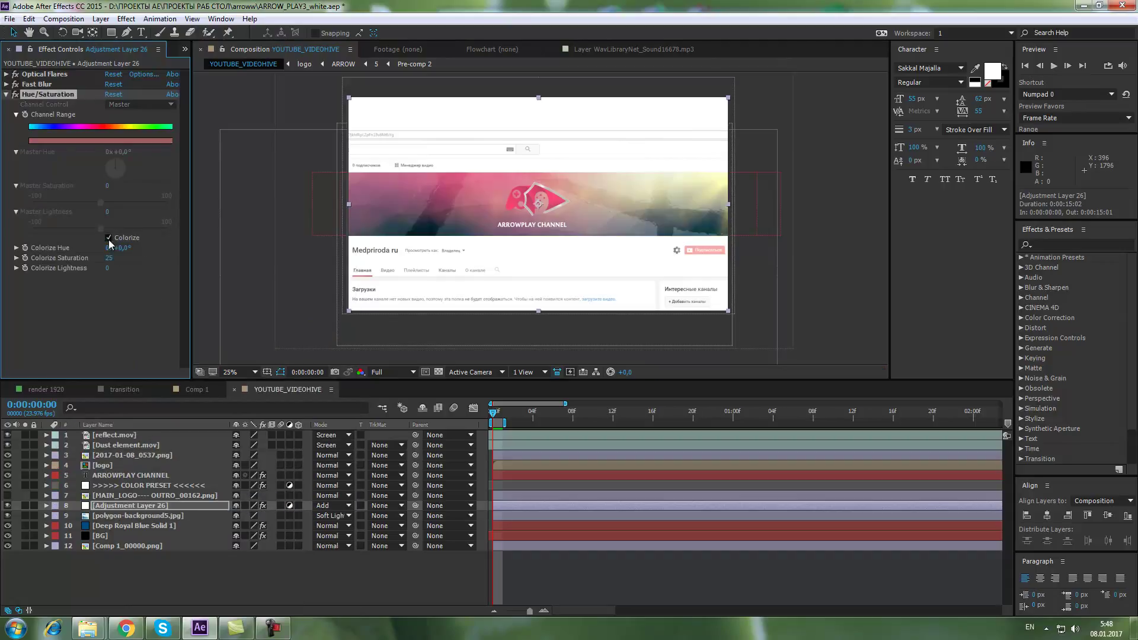
# Step: Set the Hue/Saturation Colorize Saturation to 54 and try several Colorize Hue values, ending at 1x+98°
pyautogui.moveTo(128, 251); pyautogui.dragTo(229, 247)
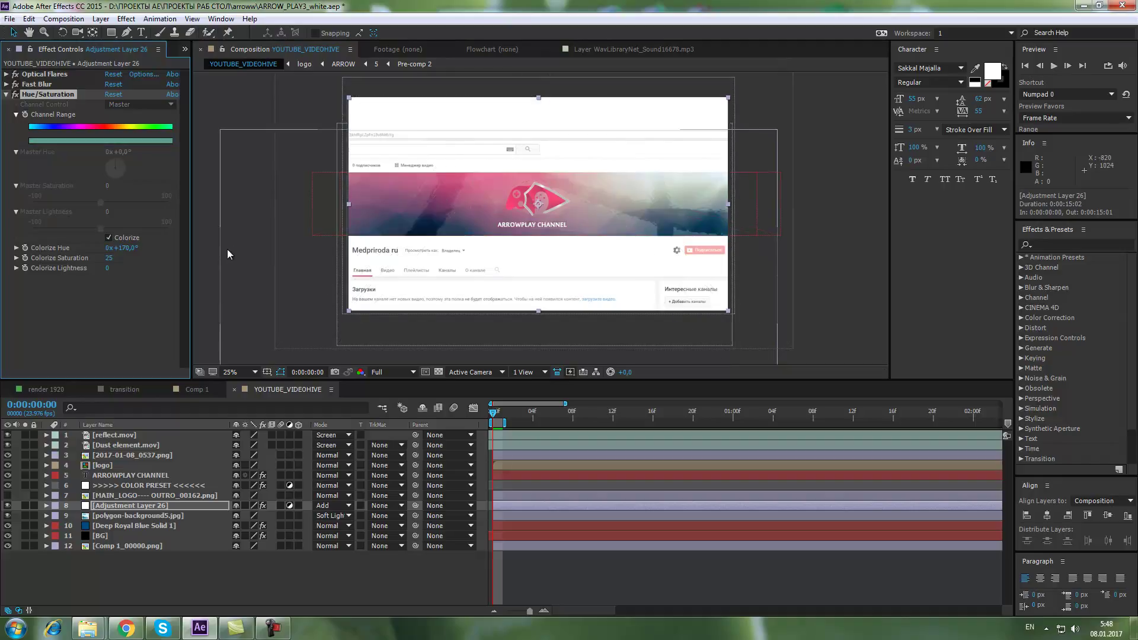
pyautogui.moveTo(111, 258); pyautogui.dragTo(129, 263)
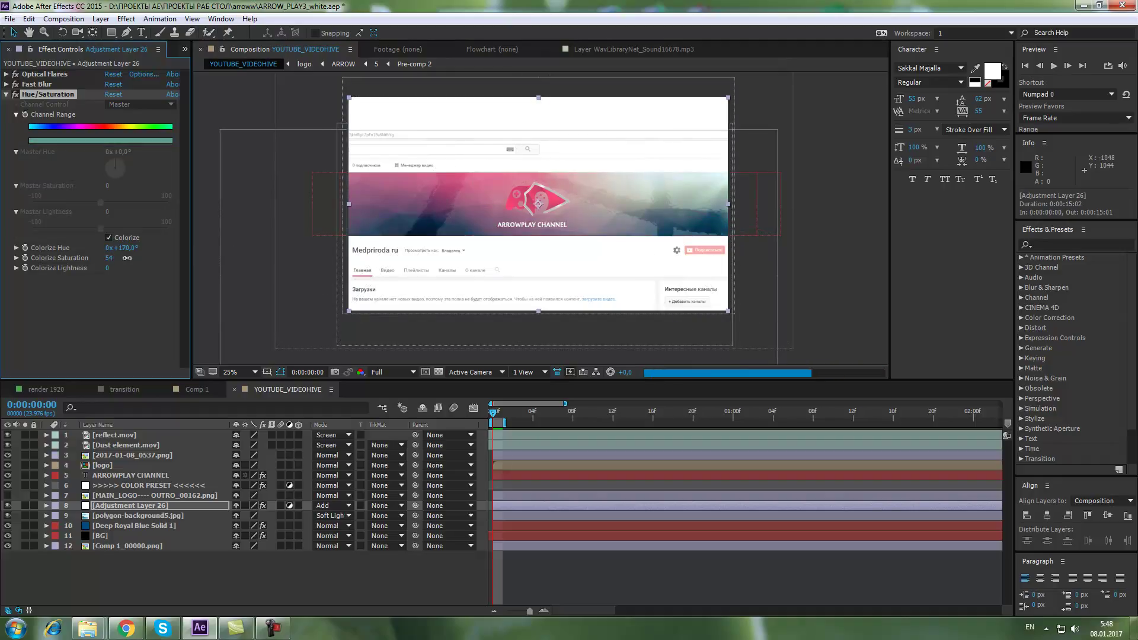
pyautogui.moveTo(125, 250); pyautogui.dragTo(204, 245)
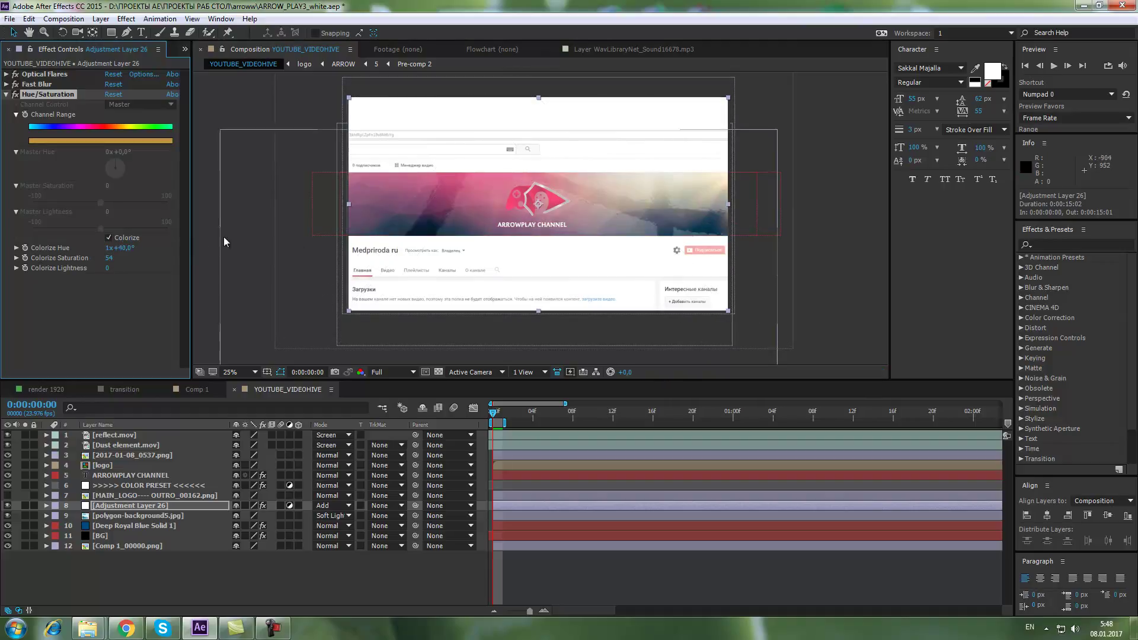
pyautogui.moveTo(121, 249); pyautogui.dragTo(165, 254)
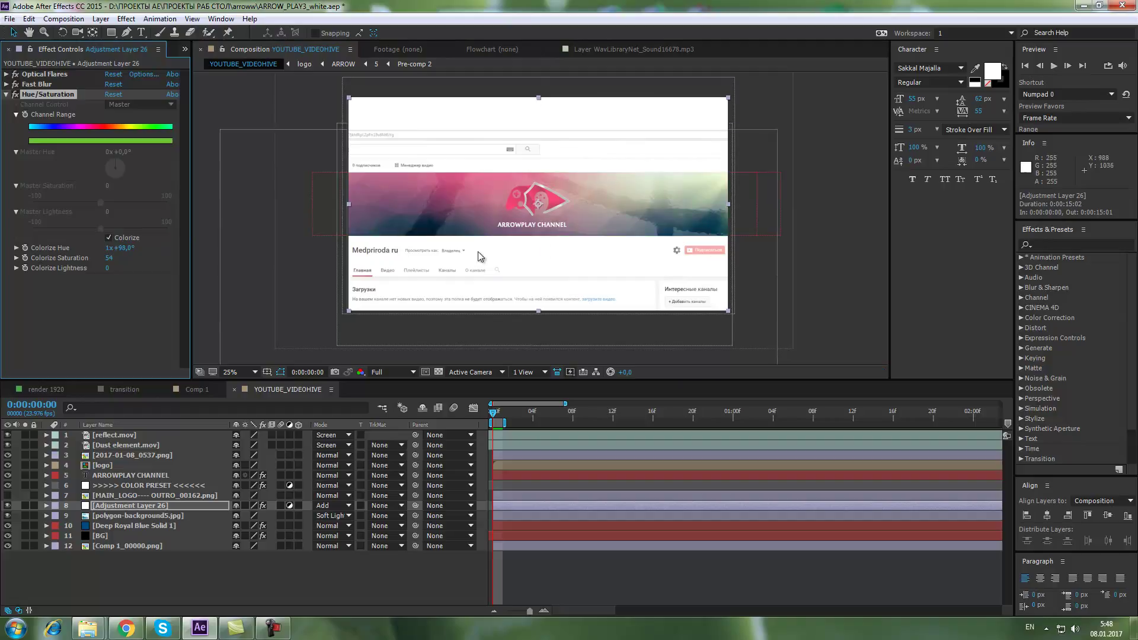
pyautogui.click(829, 213)
pyautogui.press('.')
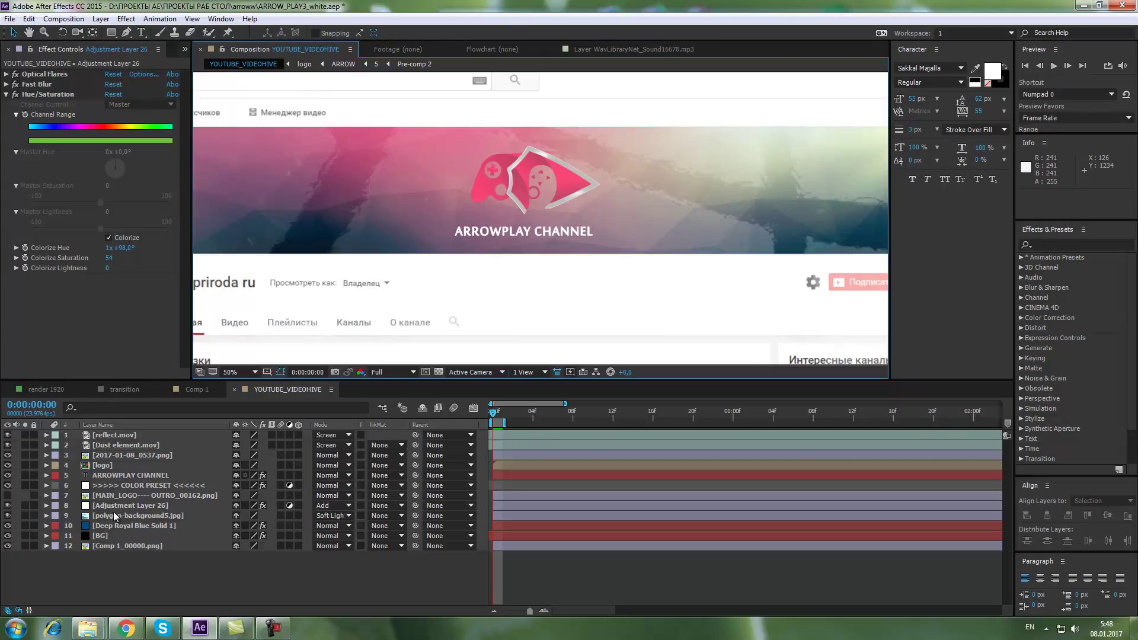
# Step: Examine how the reflect, Dust element and 2017-01-08_0537.png layers sit over the banner
pyautogui.click(108, 435)
pyautogui.keyDown('ctrl'); pyautogui.click(108, 446); pyautogui.keyUp('ctrl')
pyautogui.click(109, 435)
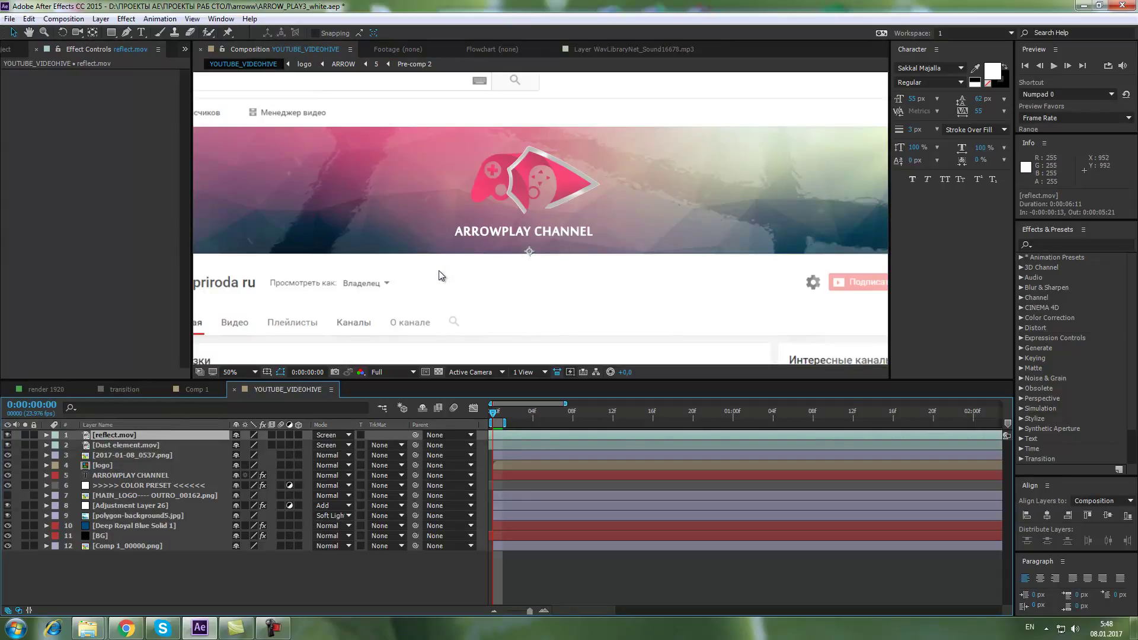
pyautogui.scroll(-2, 528, 213)
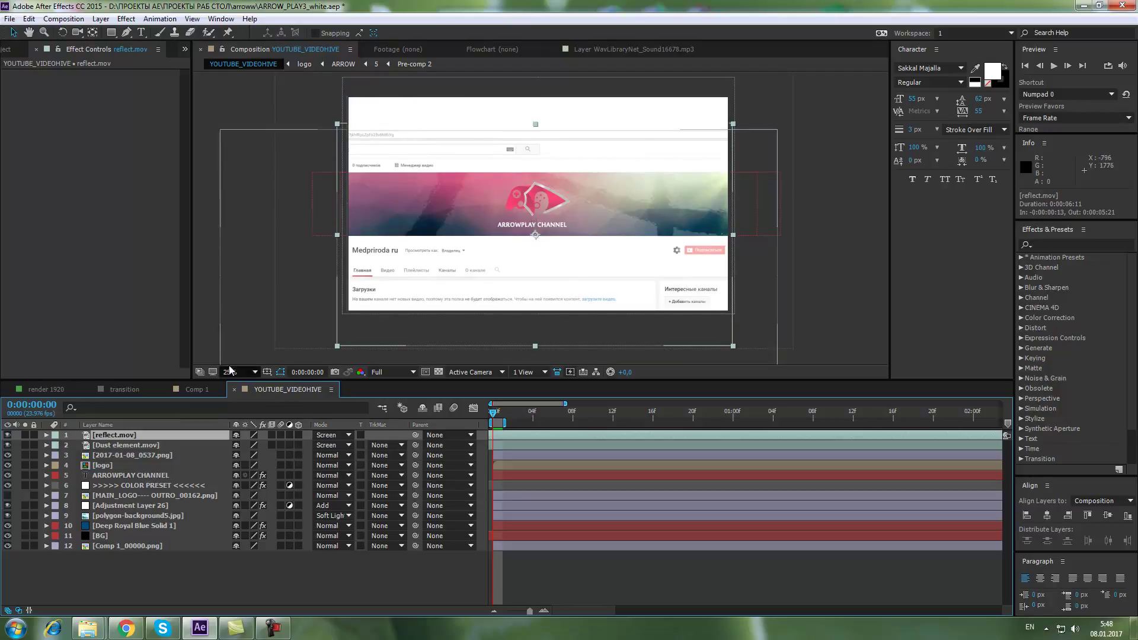
pyautogui.click(117, 454)
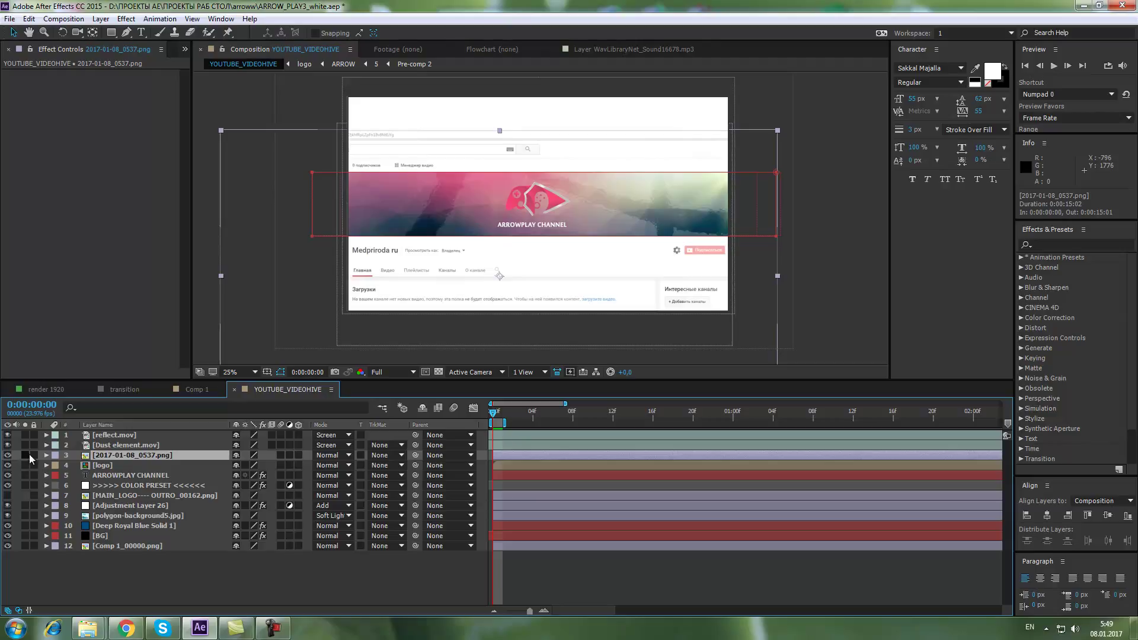
pyautogui.click(836, 220)
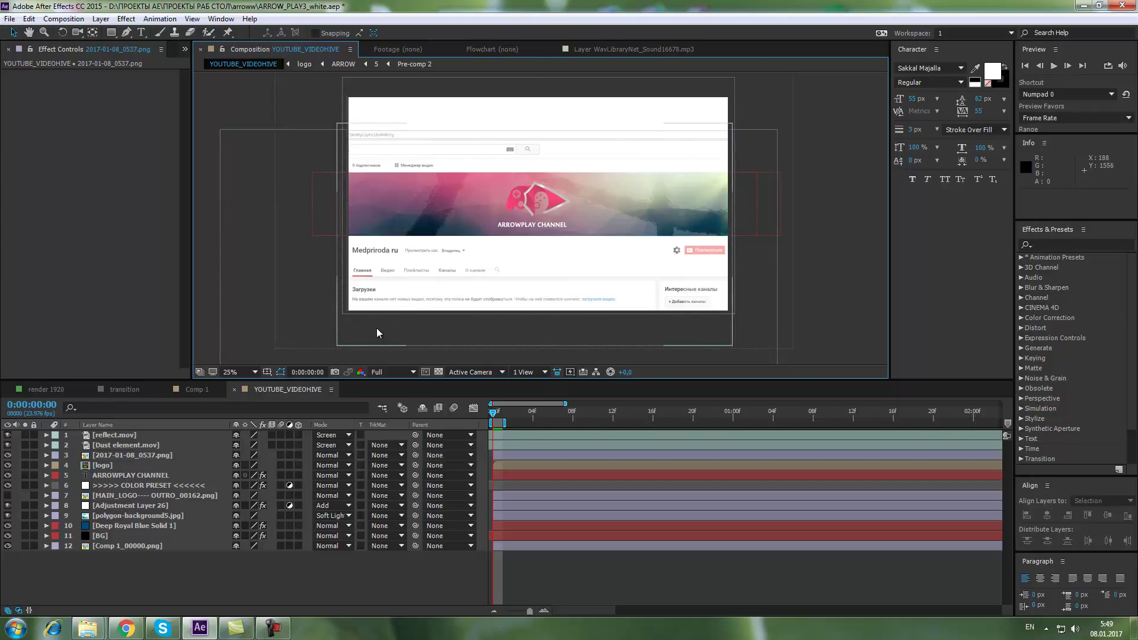
pyautogui.click(98, 437)
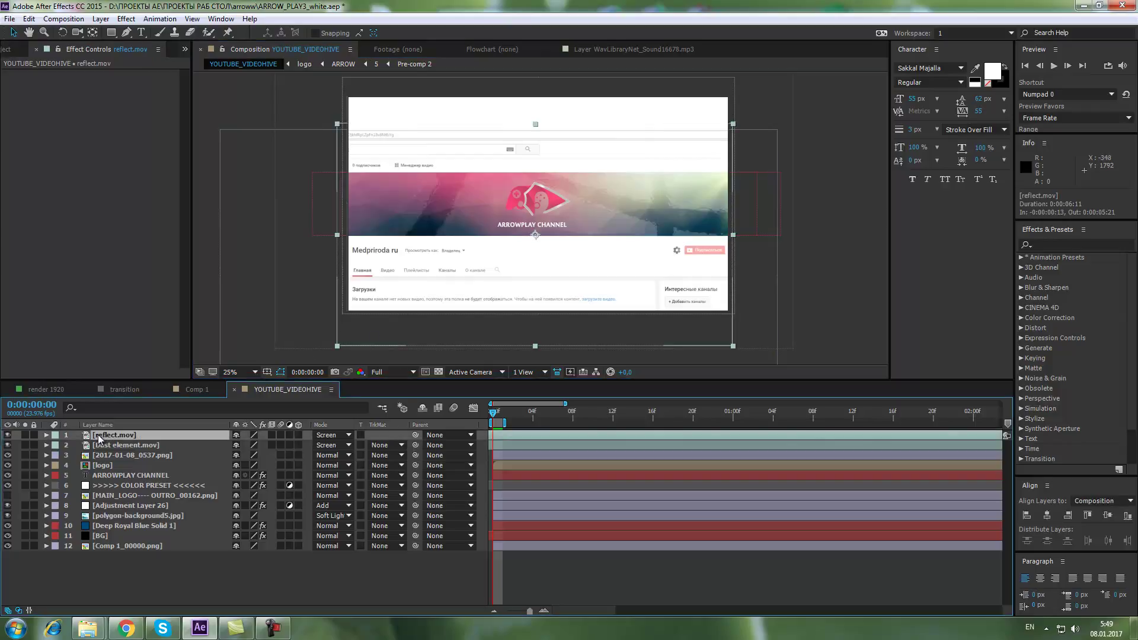
# Step: Hide the reflect.mov and 2017-01-08_0537.png layers, keeping Dust element.mov visible over the banner
pyautogui.click(8, 436)
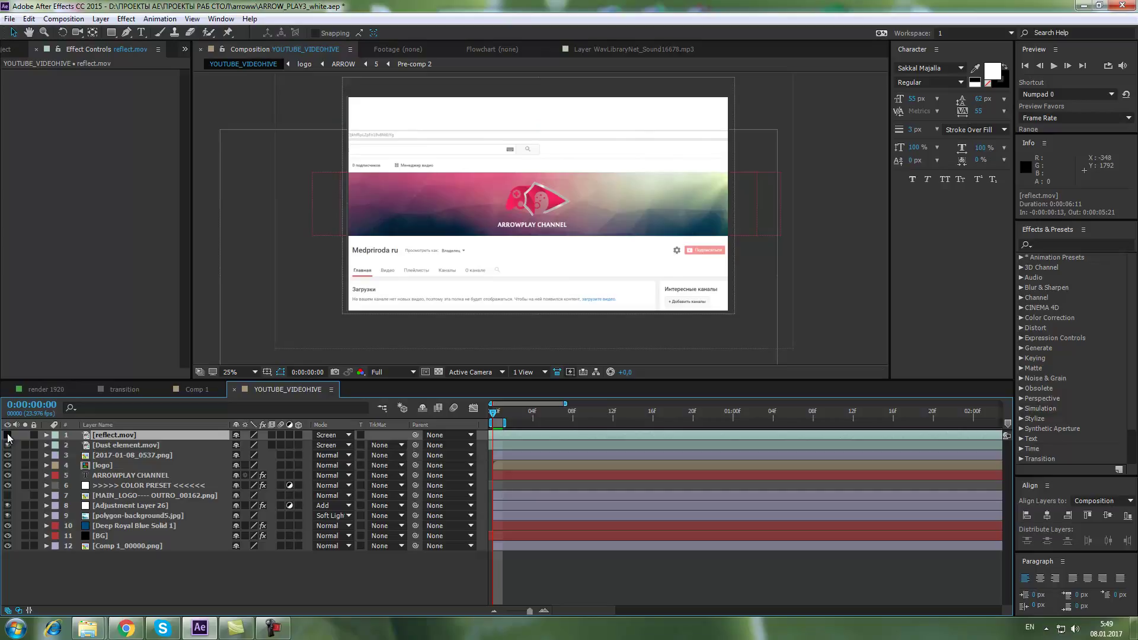
pyautogui.click(8, 446)
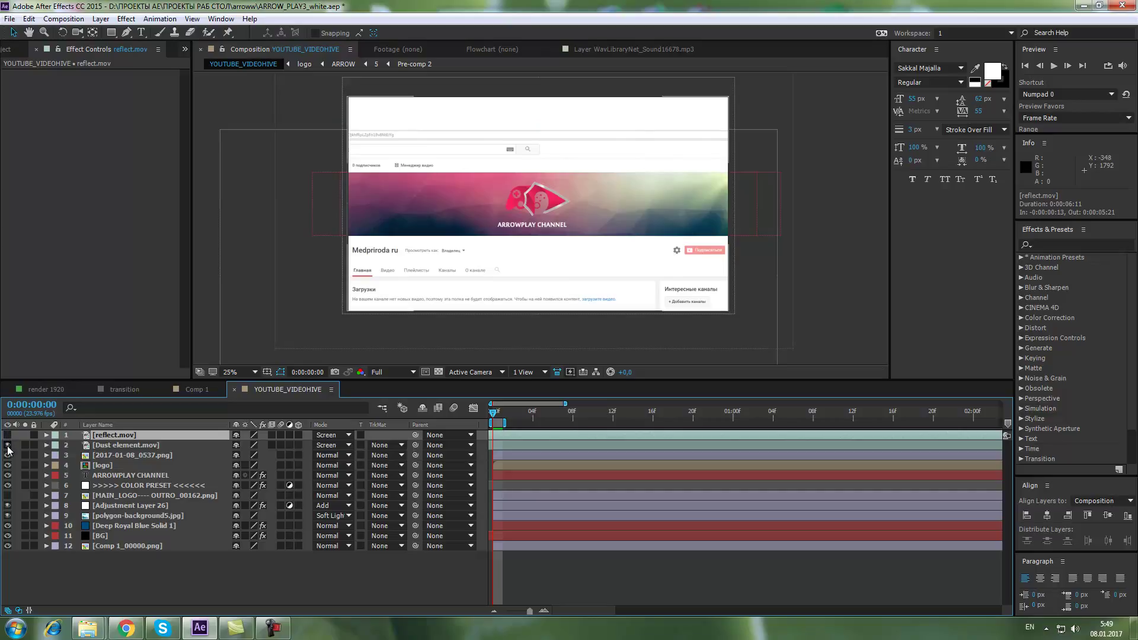
pyautogui.click(9, 455)
pyautogui.click(8, 455)
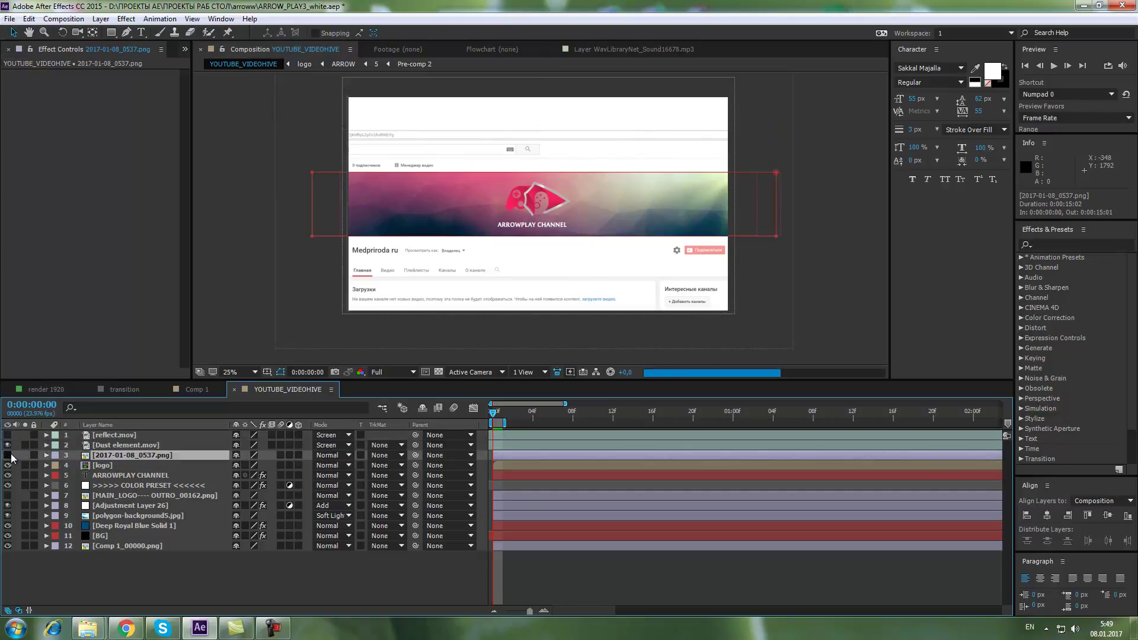
pyautogui.click(841, 187)
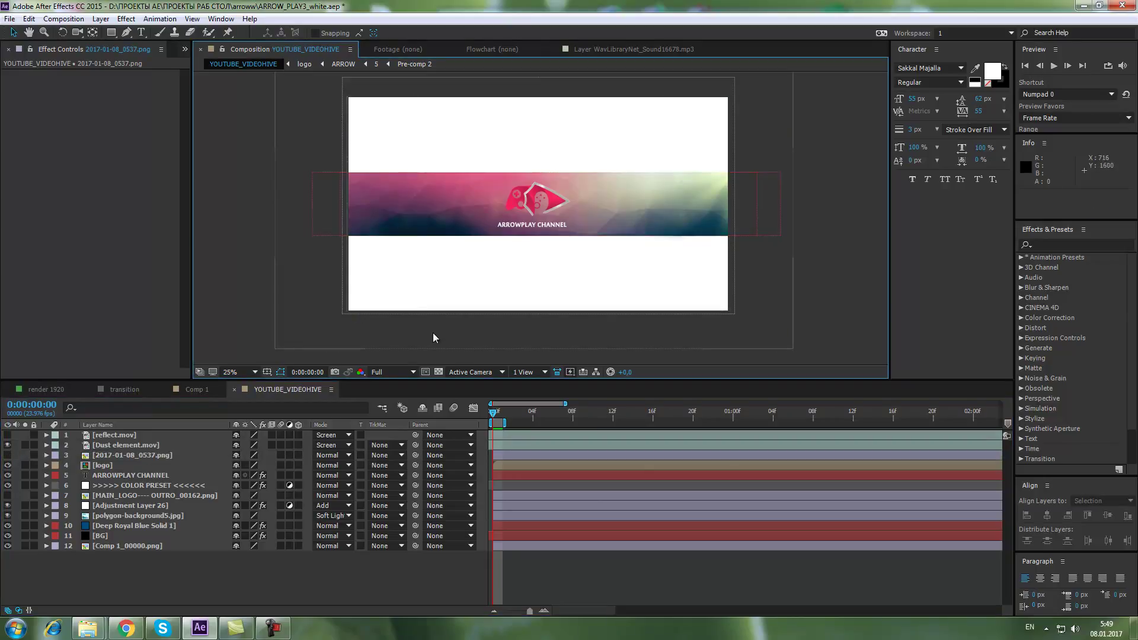
# Step: Show the full timeline duration and try the one-frame work area at 0:00:01:10
pyautogui.click(500, 422)
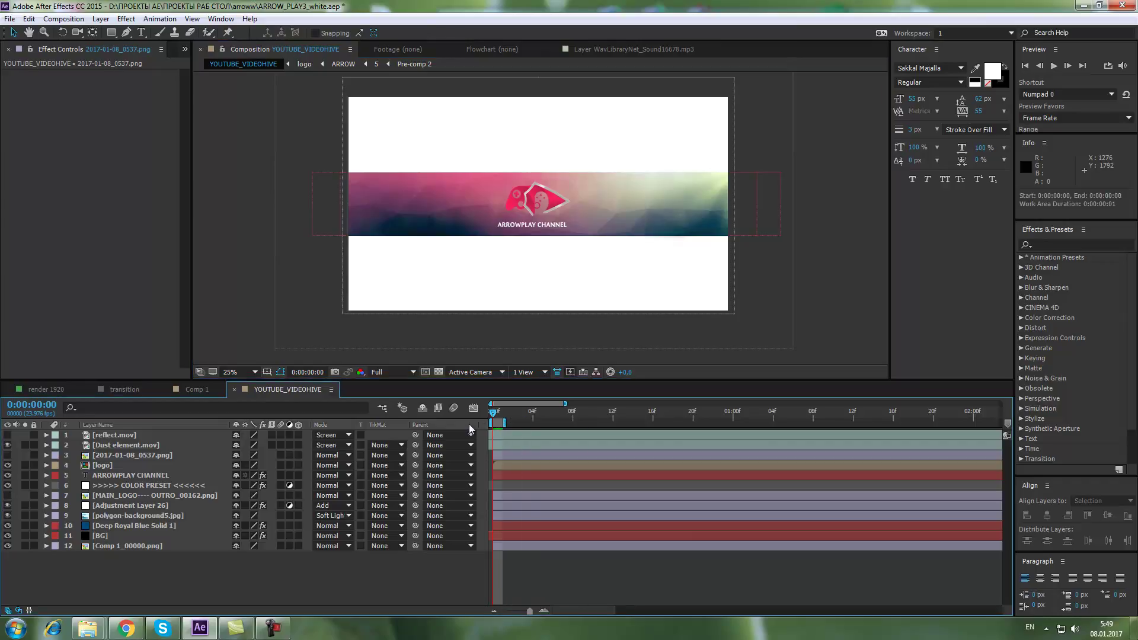
pyautogui.moveTo(563, 403); pyautogui.dragTo(1000, 403)
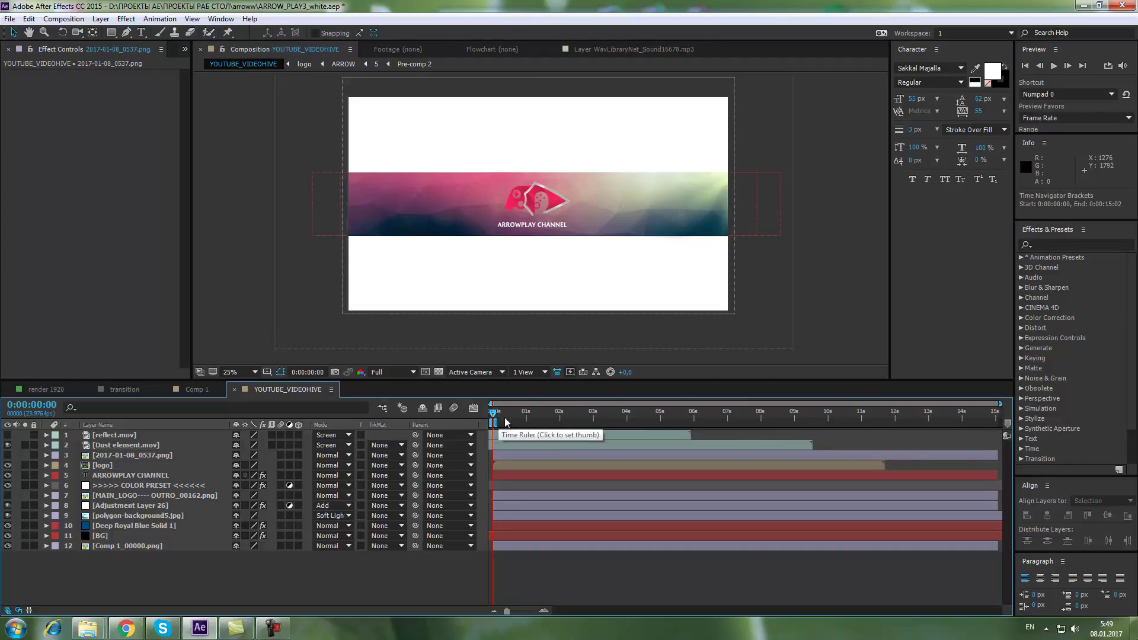
pyautogui.moveTo(496, 423)
pyautogui.mouseDown()
pyautogui.moveTo(953, 423)
pyautogui.moveTo(494, 423)
pyautogui.mouseUp()
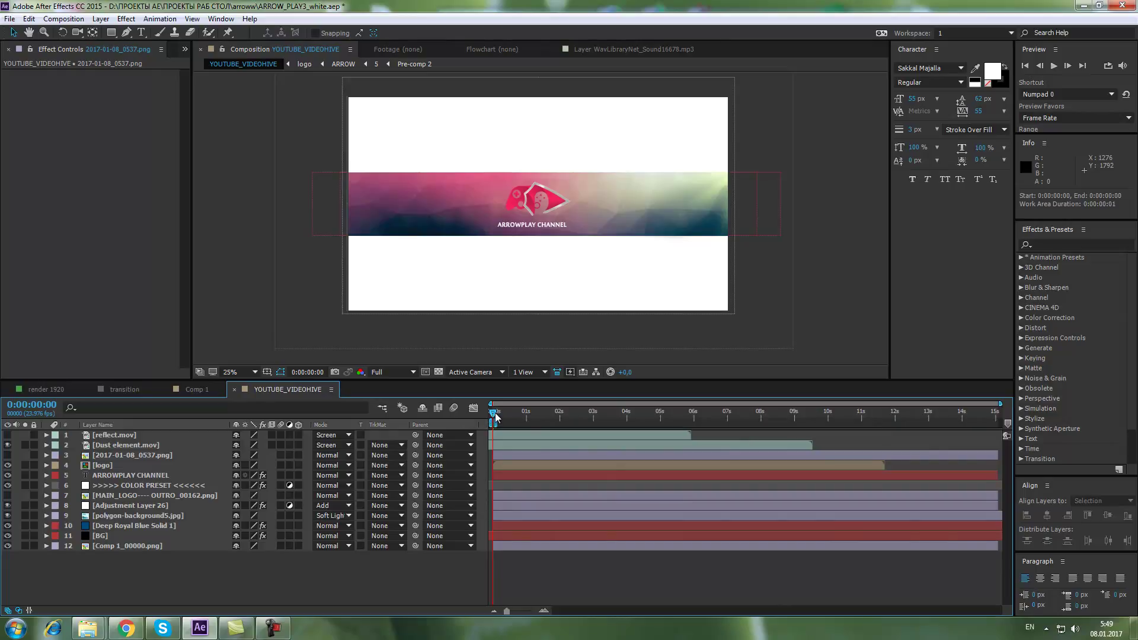
pyautogui.moveTo(493, 423); pyautogui.dragTo(539, 422)
pyautogui.press('KP_0')
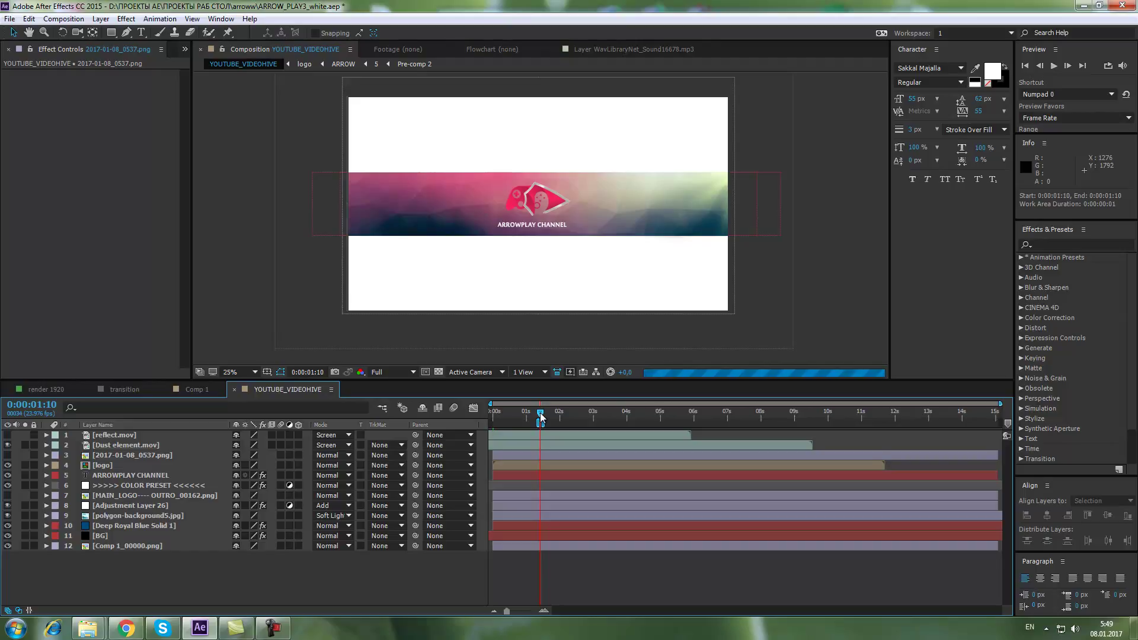
# Step: Preview the banner at 0:00:04:05 and return the one-frame work area to the composition's start
pyautogui.moveTo(540, 414); pyautogui.dragTo(633, 414)
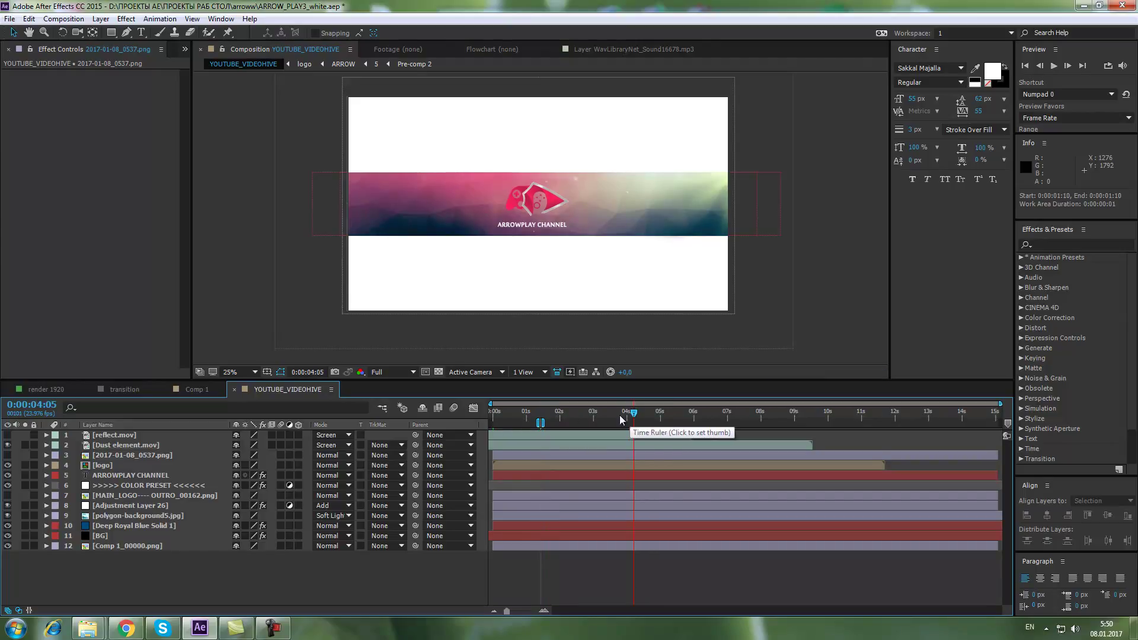
pyautogui.click(540, 420)
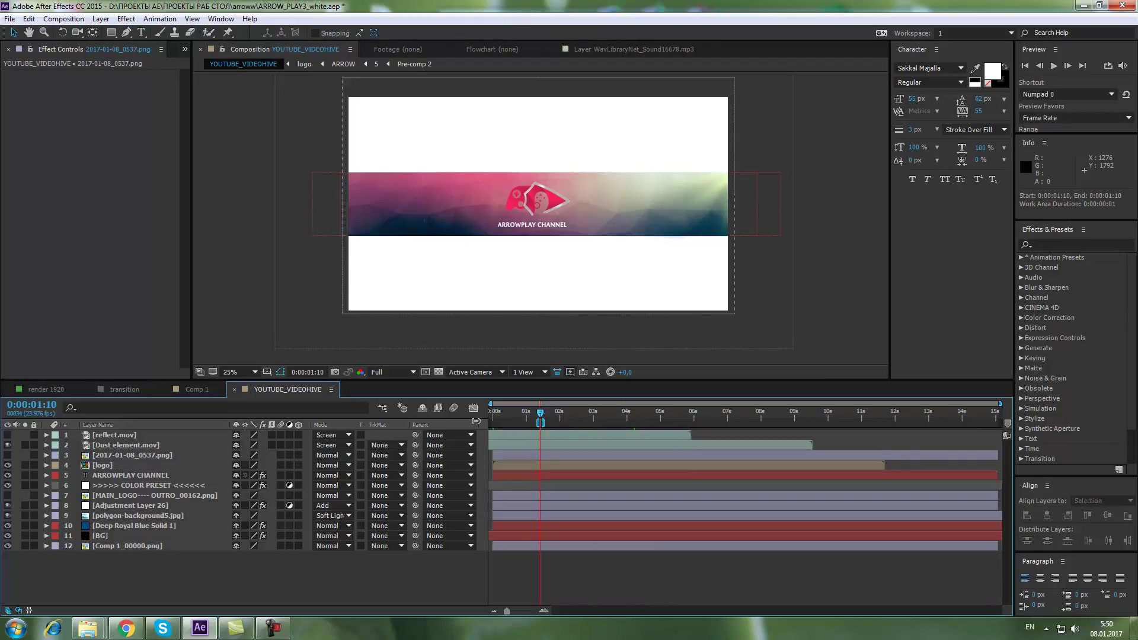
pyautogui.moveTo(540, 421); pyautogui.dragTo(492, 417)
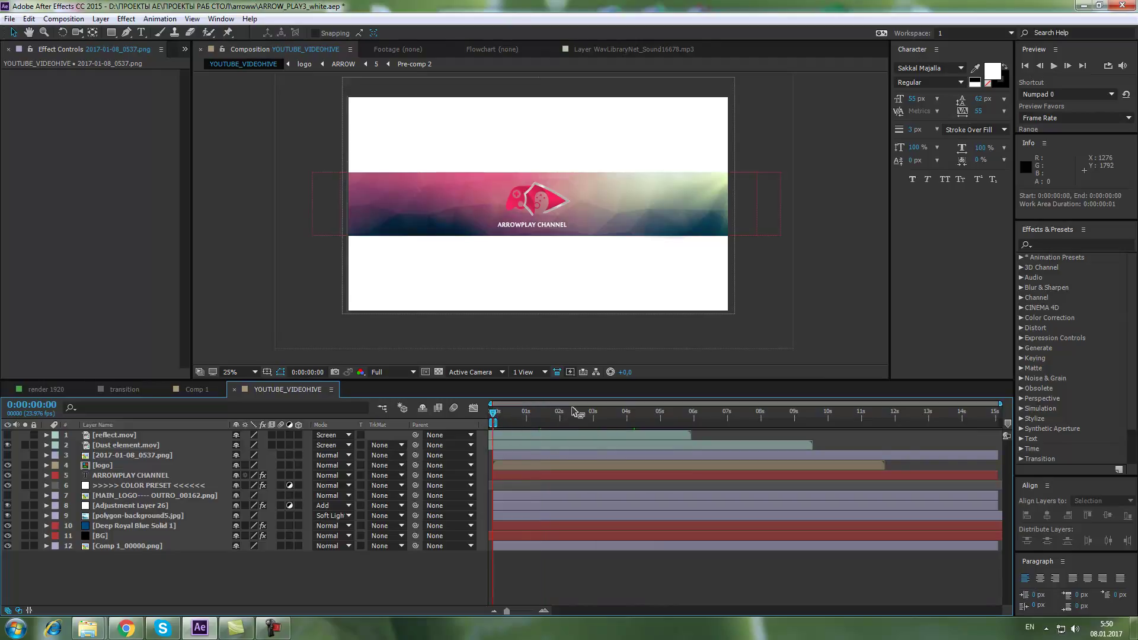
# Step: Examine the one-frame work area at the start of the timeline, leaving the current time at 0:00:00:00
pyautogui.scroll(4, 600, 425)
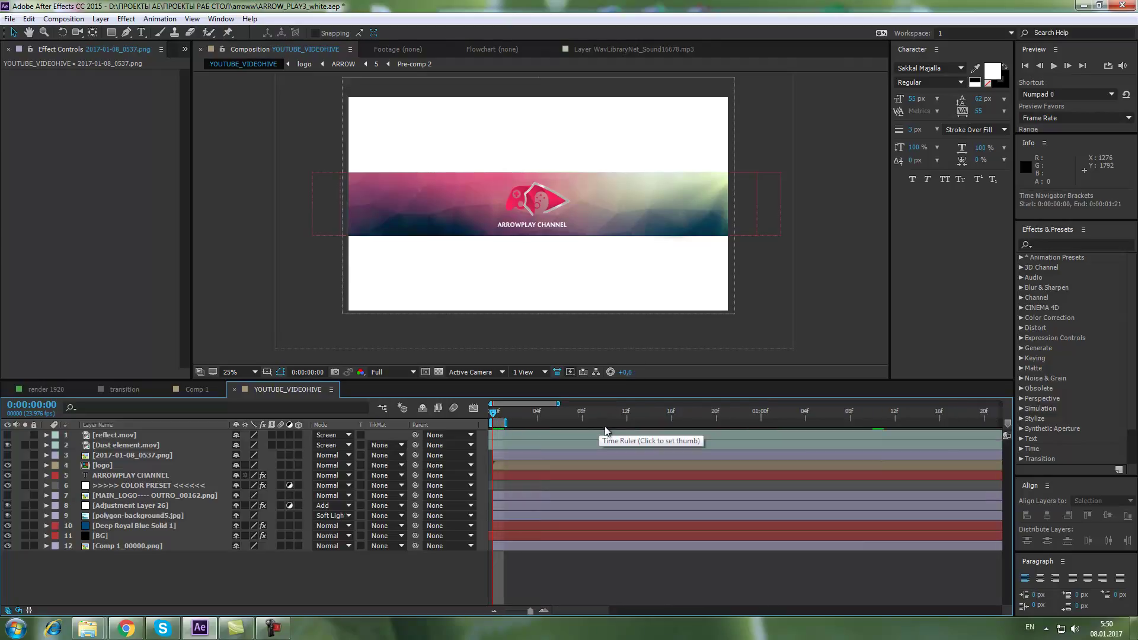
pyautogui.scroll(-4, 599, 429)
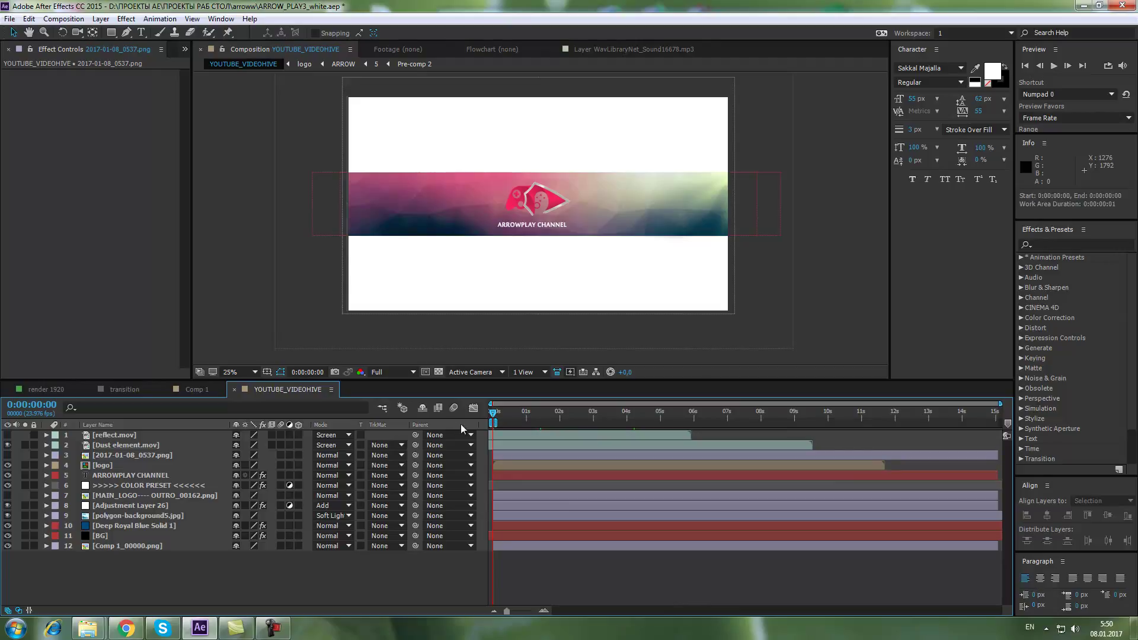
pyautogui.moveTo(495, 423)
pyautogui.mouseDown()
pyautogui.moveTo(528, 422)
pyautogui.moveTo(487, 422)
pyautogui.mouseUp()
pyautogui.press(';')
pyautogui.click(504, 415)
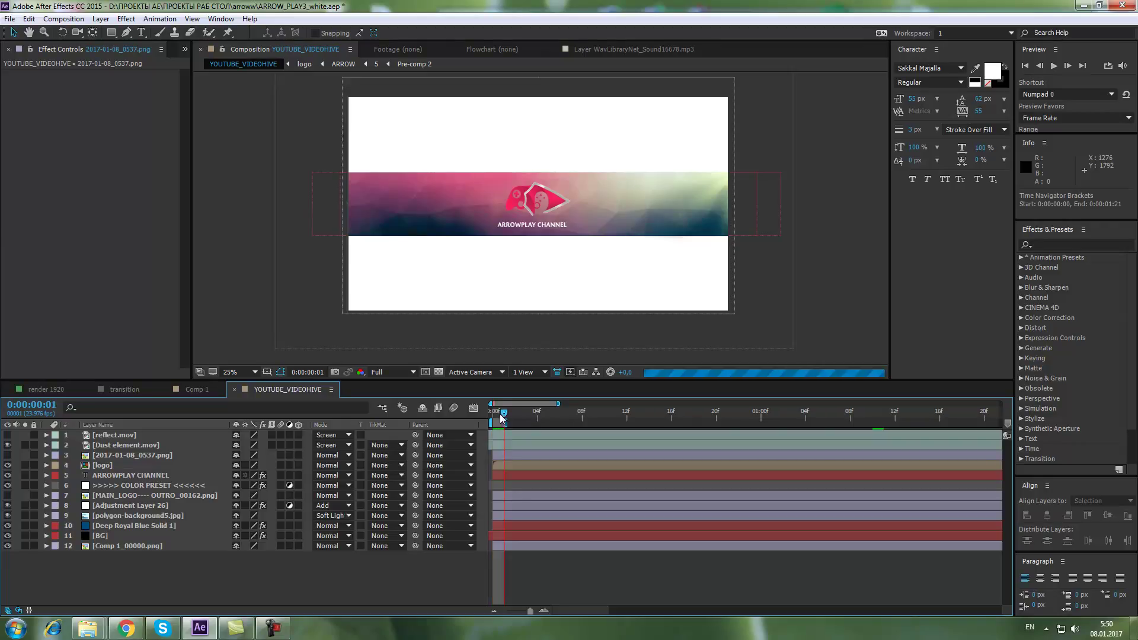
pyautogui.moveTo(504, 417); pyautogui.dragTo(490, 415)
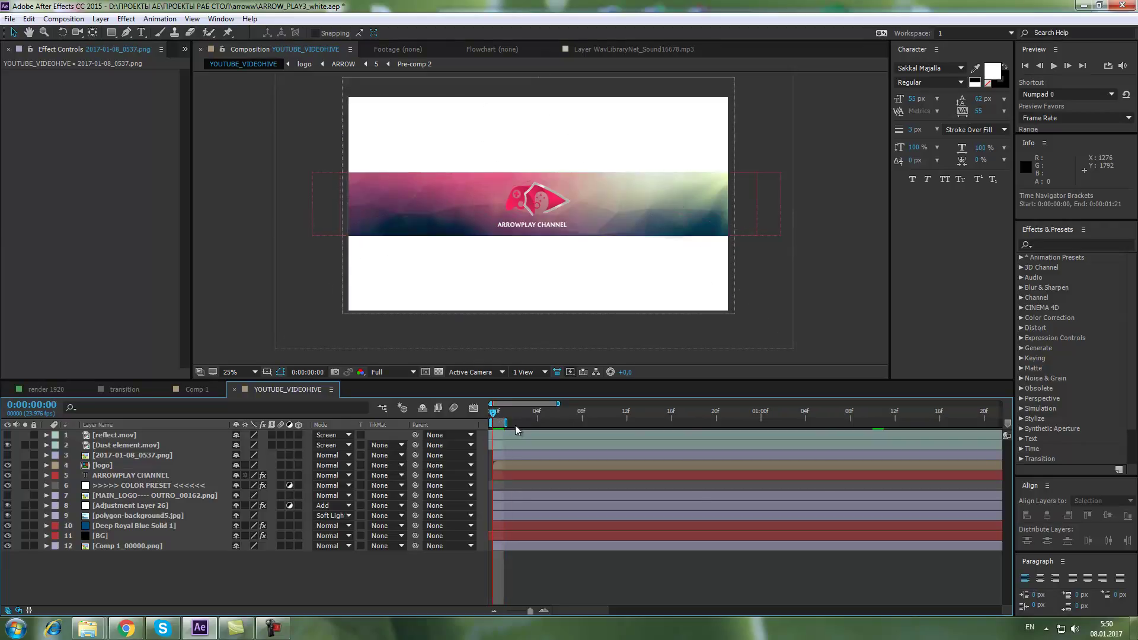
# Step: Add the YOUTUBE_VIDEOHIVE composition to the Render Queue and delete the three finished render items
pyautogui.click(69, 22)
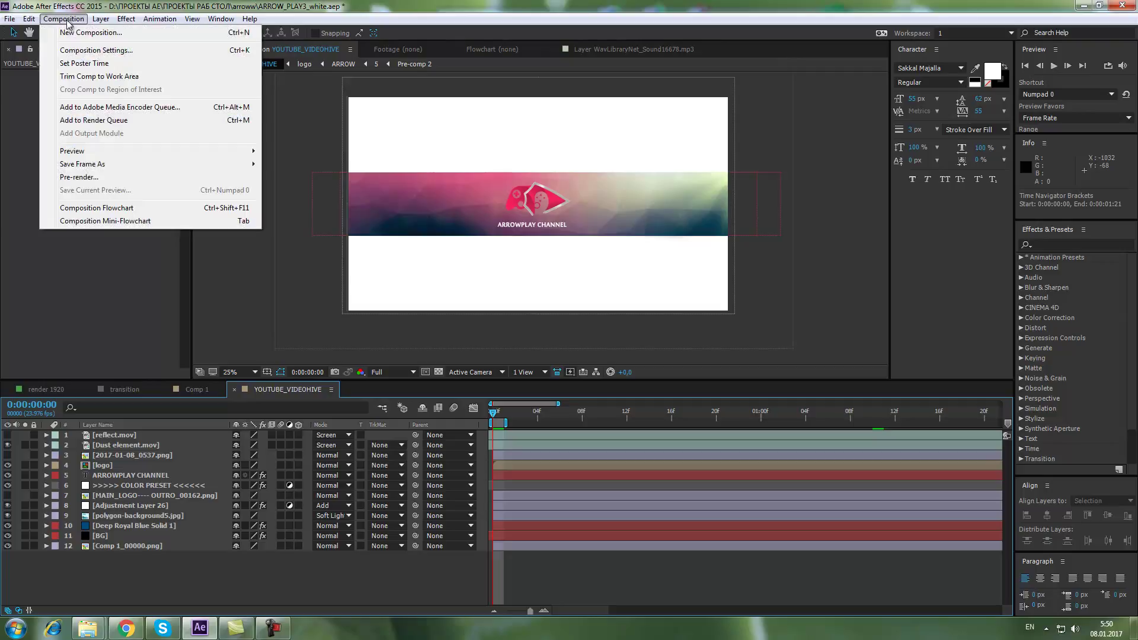
pyautogui.click(98, 121)
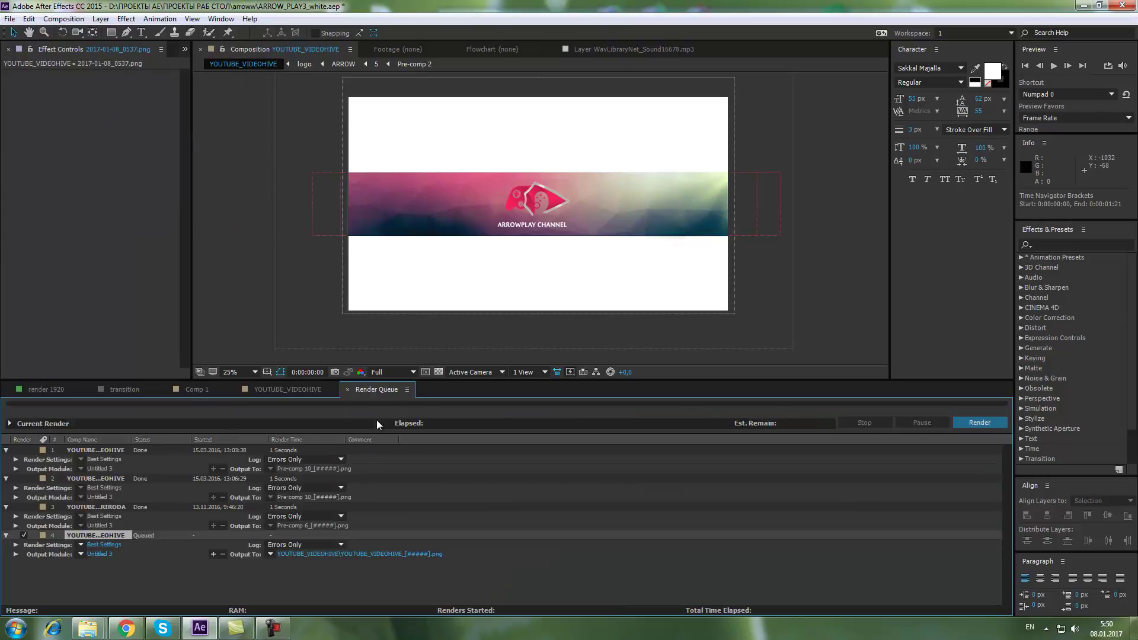
pyautogui.click(97, 506)
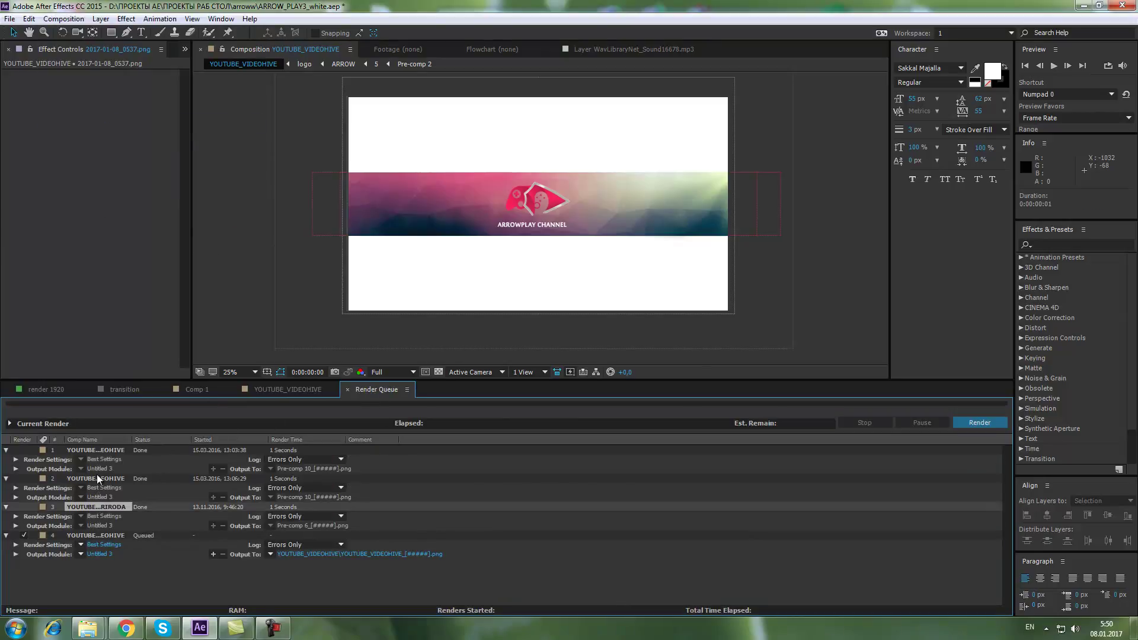
pyautogui.click(99, 450)
pyautogui.keyDown('shift'); pyautogui.click(100, 507); pyautogui.keyUp('shift')
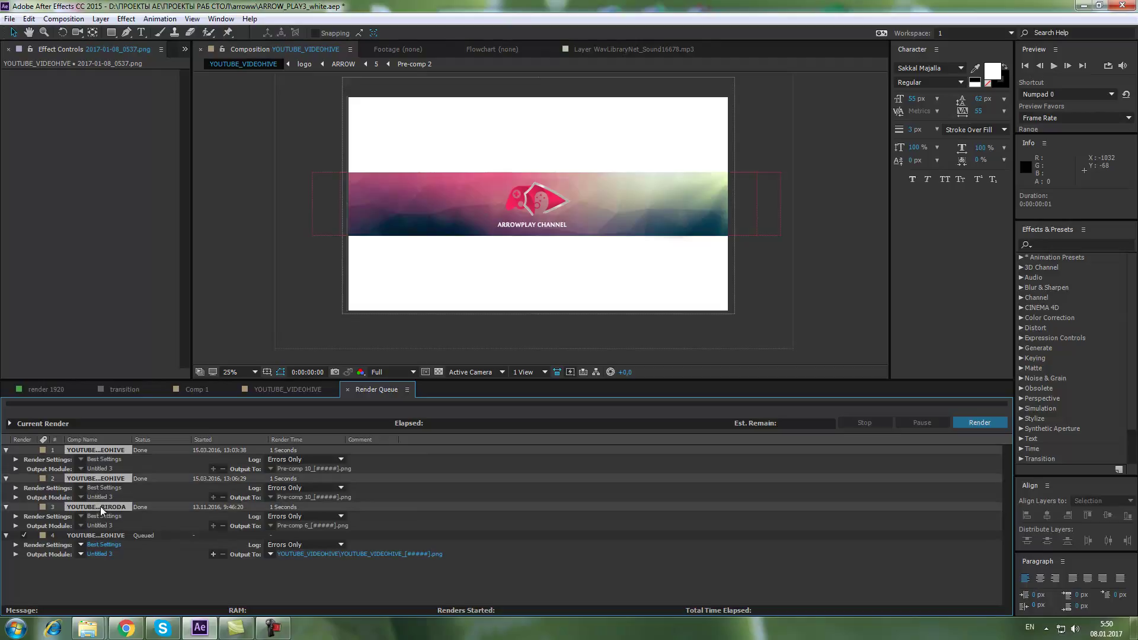
pyautogui.press('Delete')
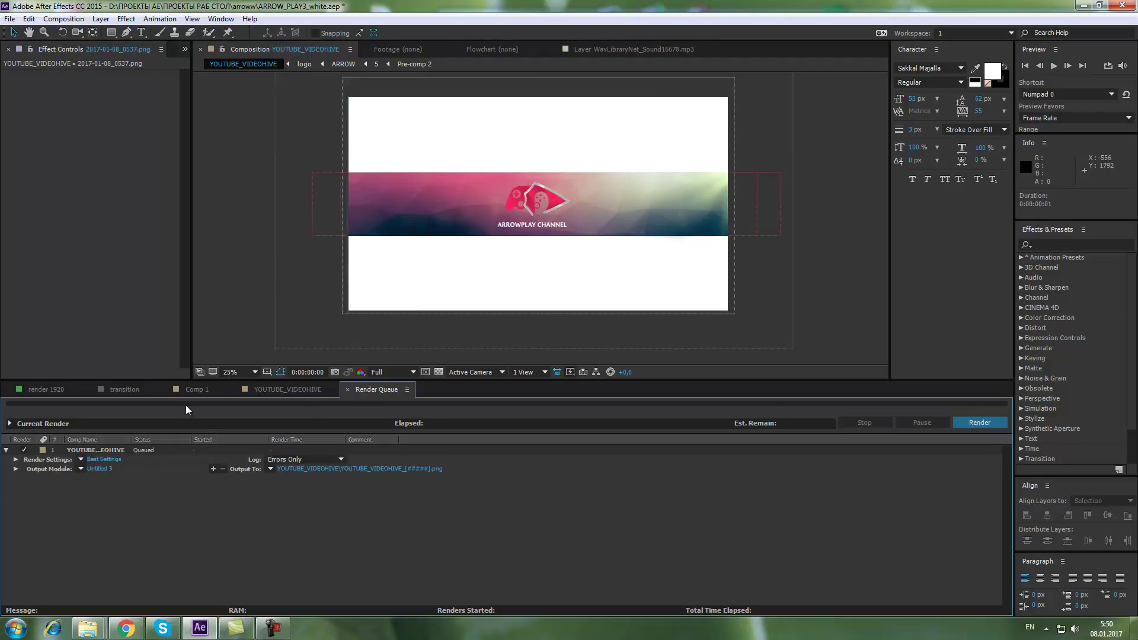
# Step: Configure the queued item's output module with the PNG Sequence format
pyautogui.click(98, 468)
pyautogui.click(503, 168)
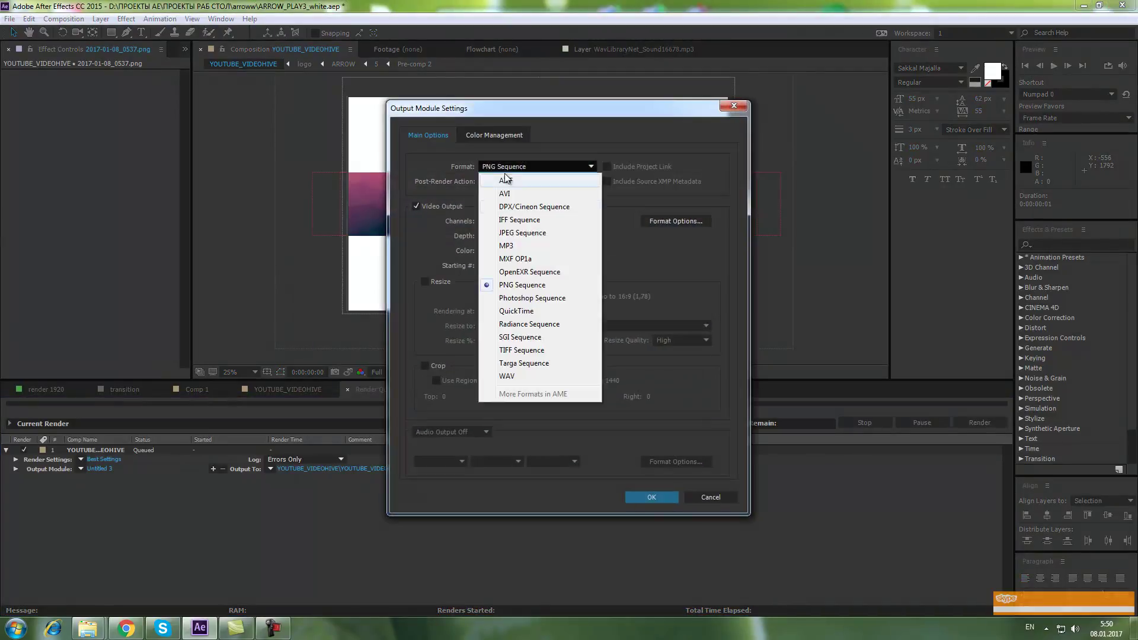
pyautogui.click(514, 285)
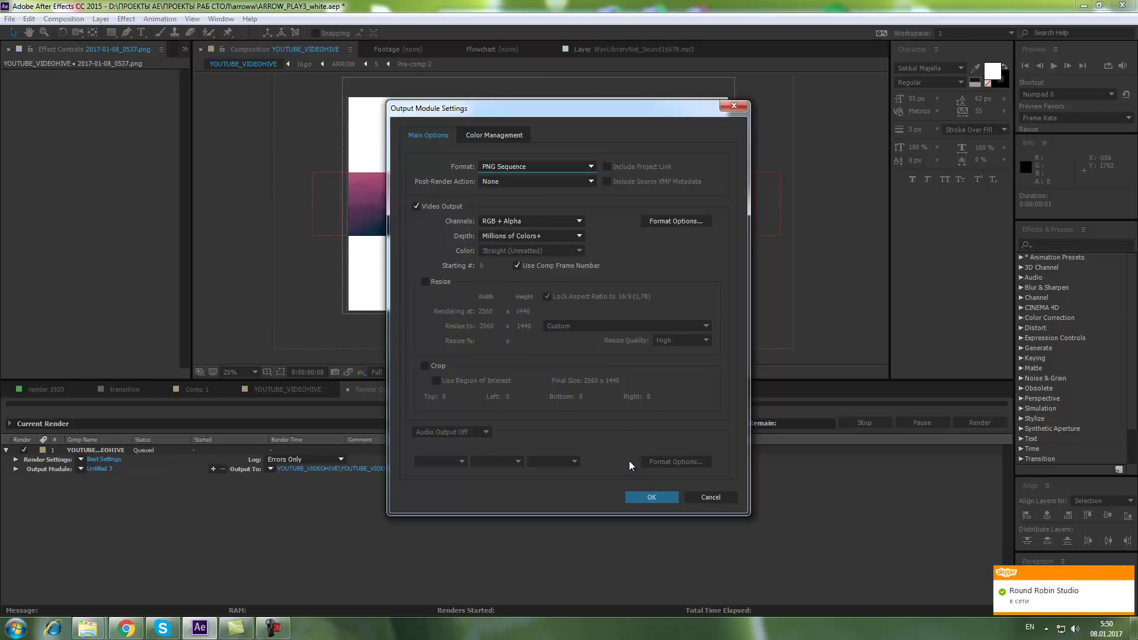
pyautogui.click(648, 497)
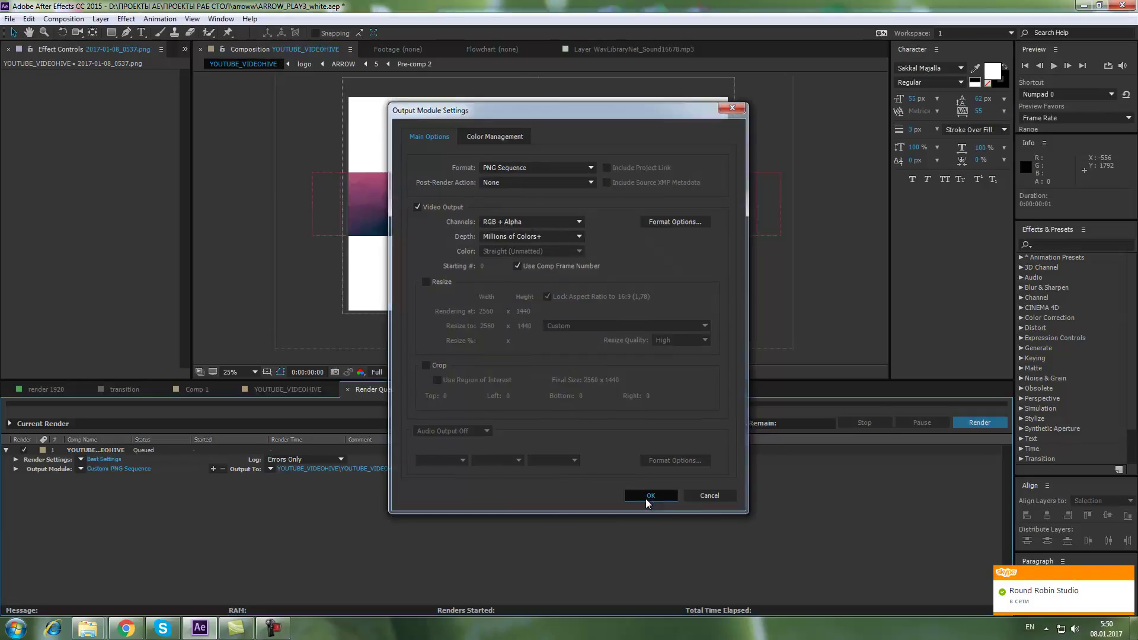
# Step: Set the render output to the desktop as YOUTUBE_VIDEOHIVE_[#####], saved in a YOUTUBE_VIDEOHIVE subfolder
pyautogui.click(349, 468)
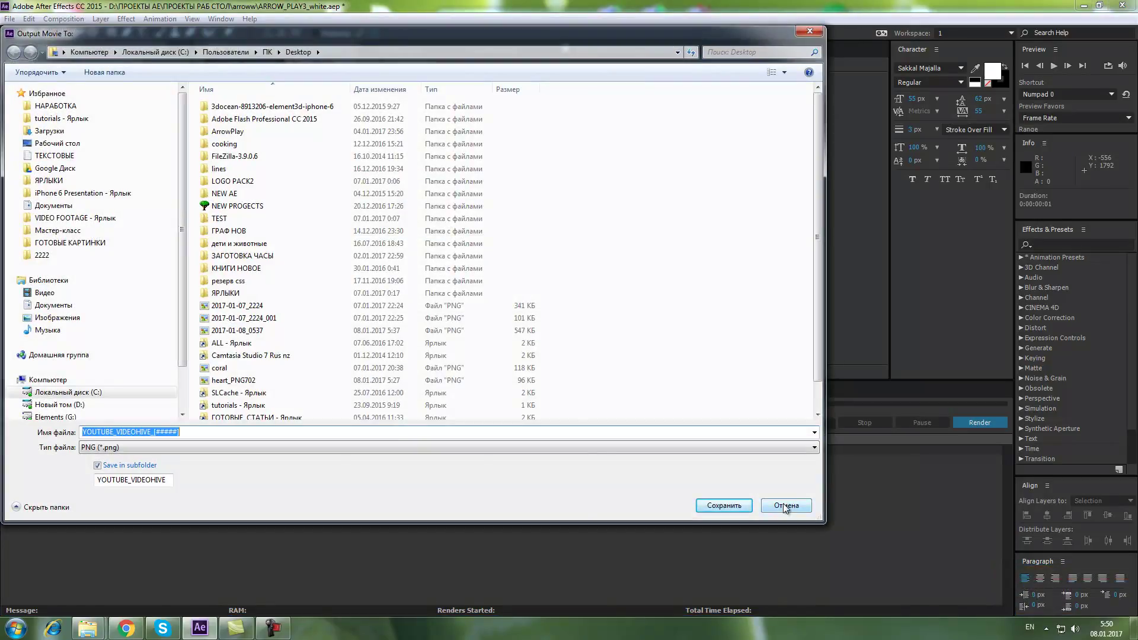
pyautogui.click(809, 30)
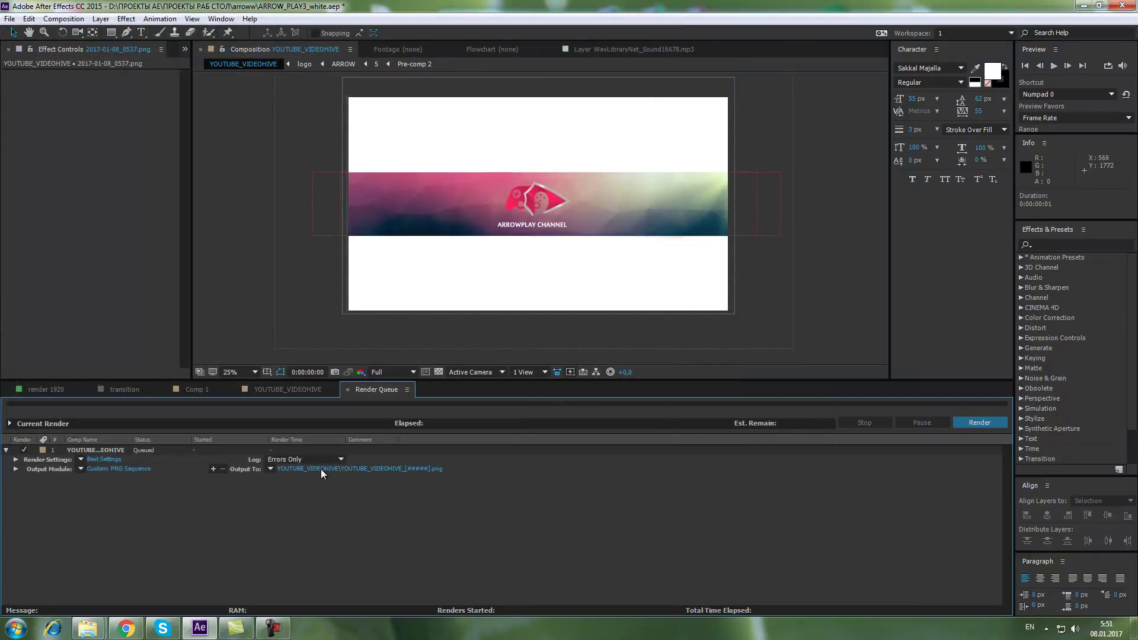
pyautogui.click(331, 468)
pyautogui.scroll(2, 182, 192)
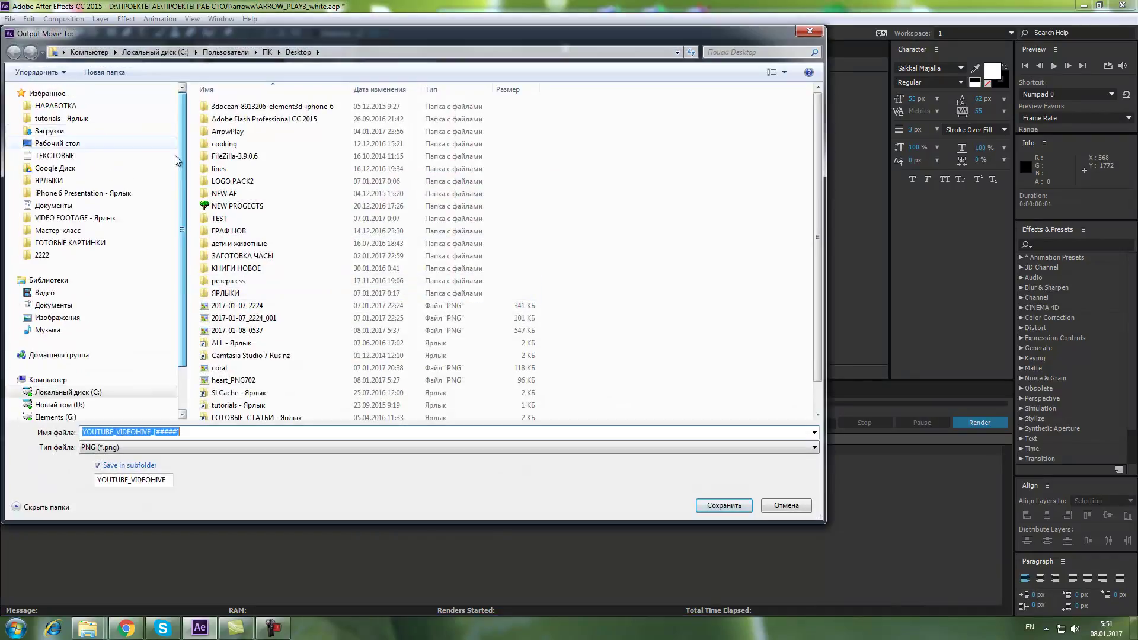
pyautogui.click(89, 143)
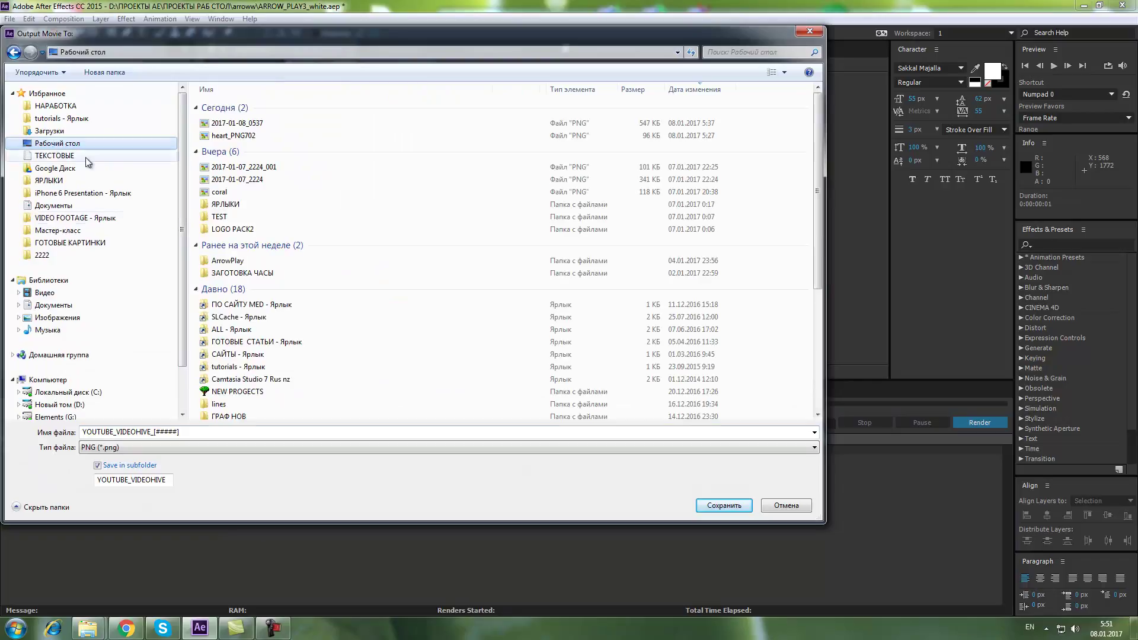
pyautogui.click(98, 465)
pyautogui.click(98, 466)
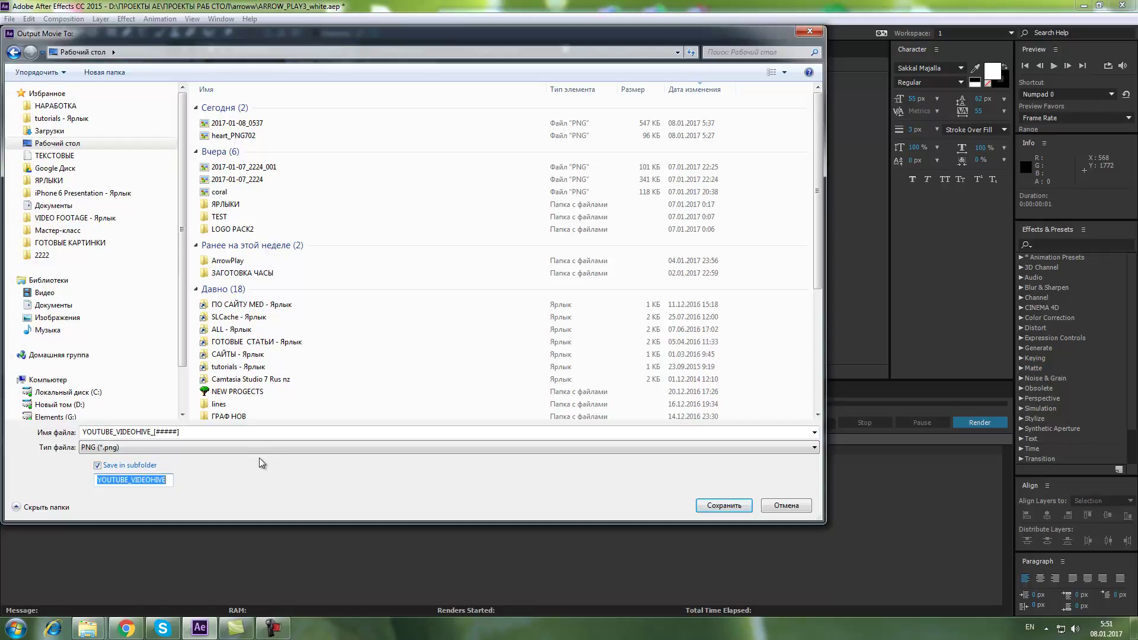
pyautogui.click(171, 480)
pyautogui.doubleClick(171, 480)
pyautogui.doubleClick(136, 431)
pyautogui.click(187, 430)
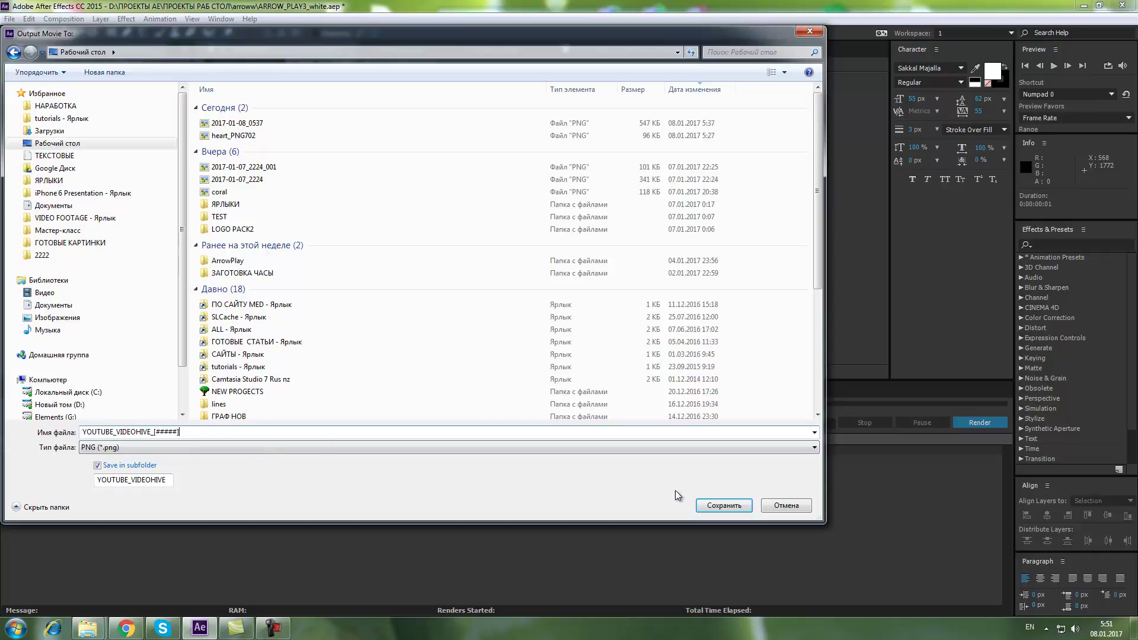
pyautogui.click(727, 505)
# Step: Render the queued composition, dismiss the warning, and switch to the Windows desktop
pyautogui.click(986, 422)
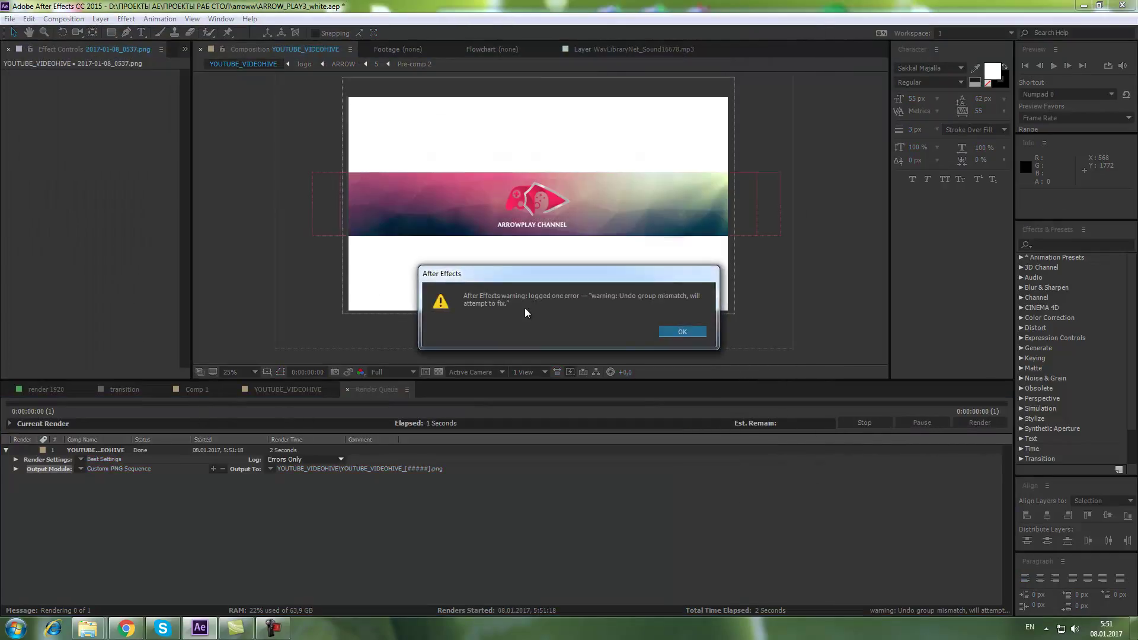
pyautogui.click(681, 331)
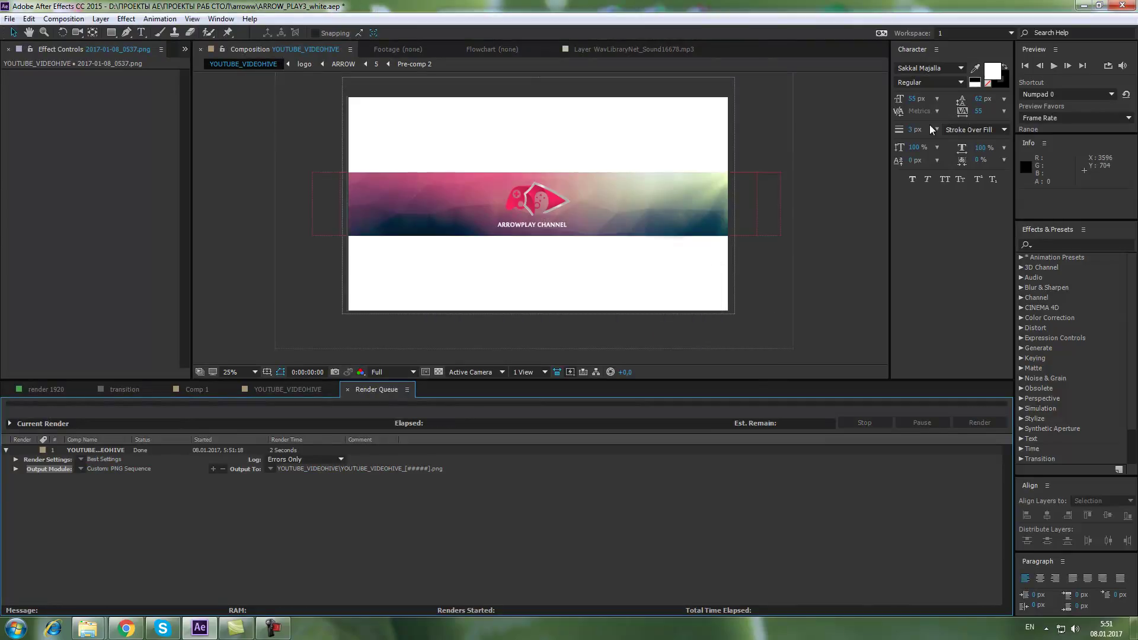
pyautogui.click(1080, 5)
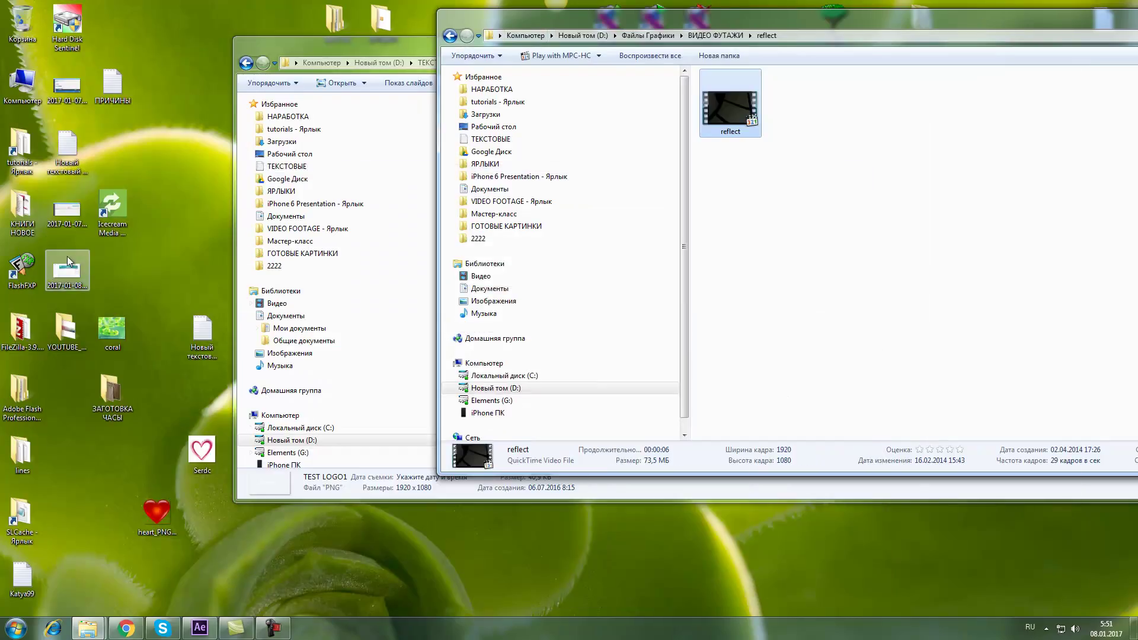
# Step: Open the YOUTUBE_VIDEOHIVE folder on the desktop and view the rendered YOUTUBE_VIDEOHIVE_00000 image
pyautogui.moveTo(65, 329); pyautogui.dragTo(75, 518)
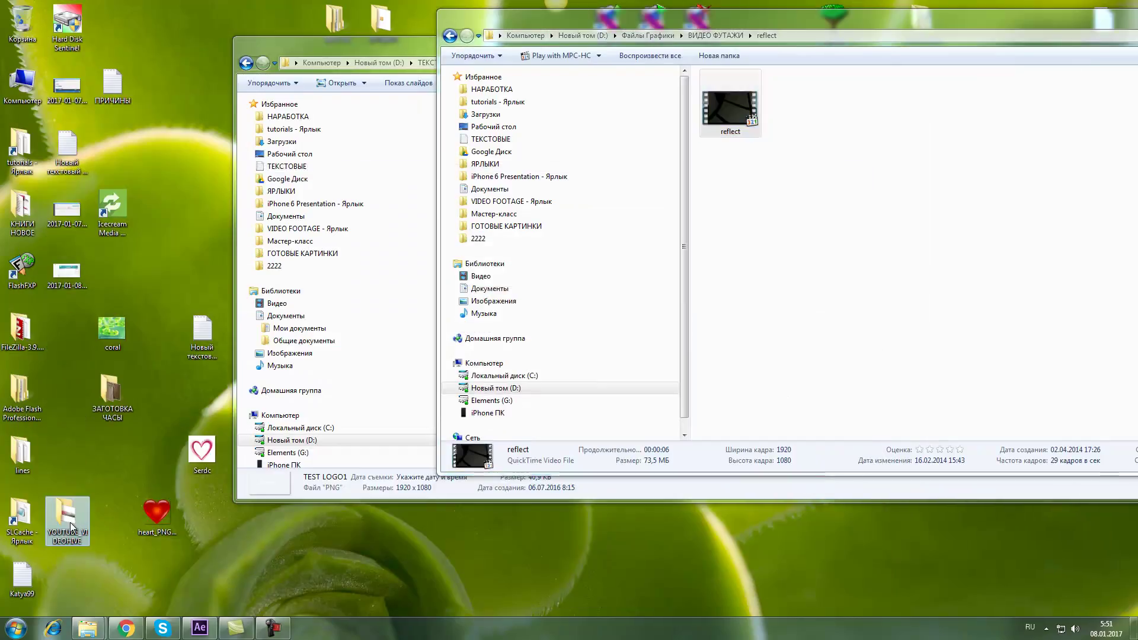
pyautogui.doubleClick(69, 522)
pyautogui.doubleClick(289, 106)
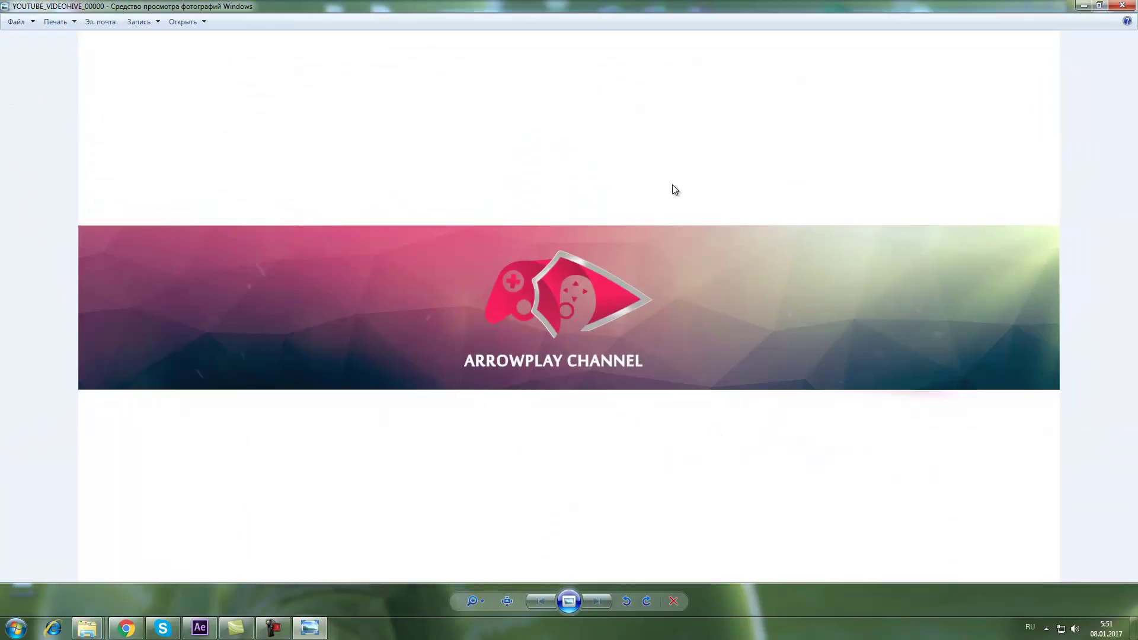
pyautogui.click(1122, 6)
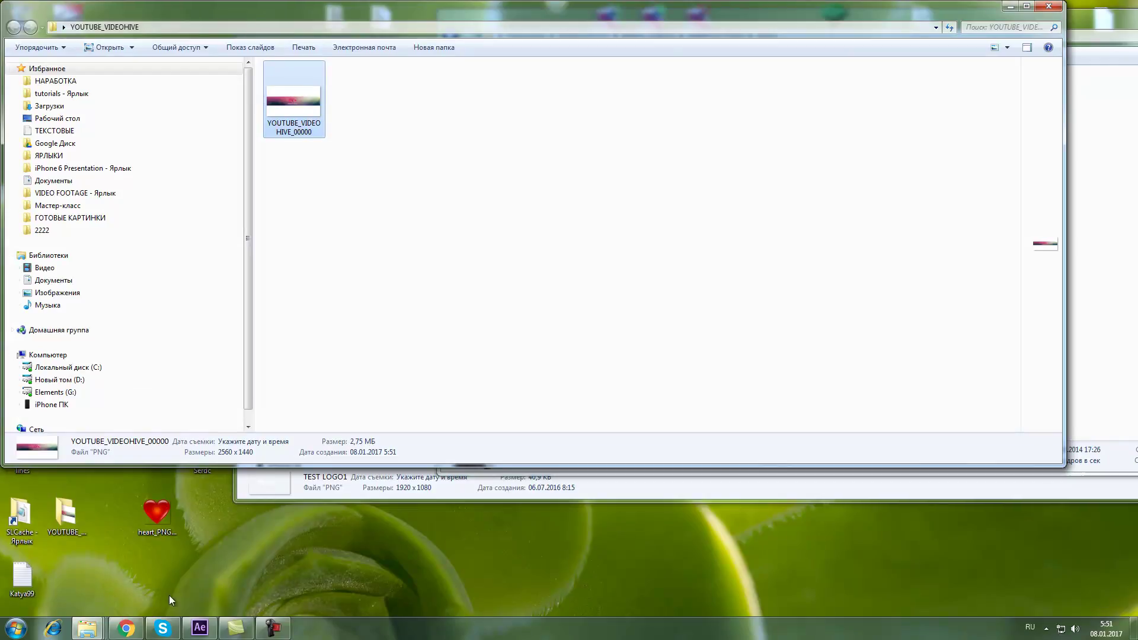
# Step: Switch to Chrome, show the Medpriroda ru YouTube channel page, and place the browser window beside the rendered image's folder
pyautogui.click(126, 628)
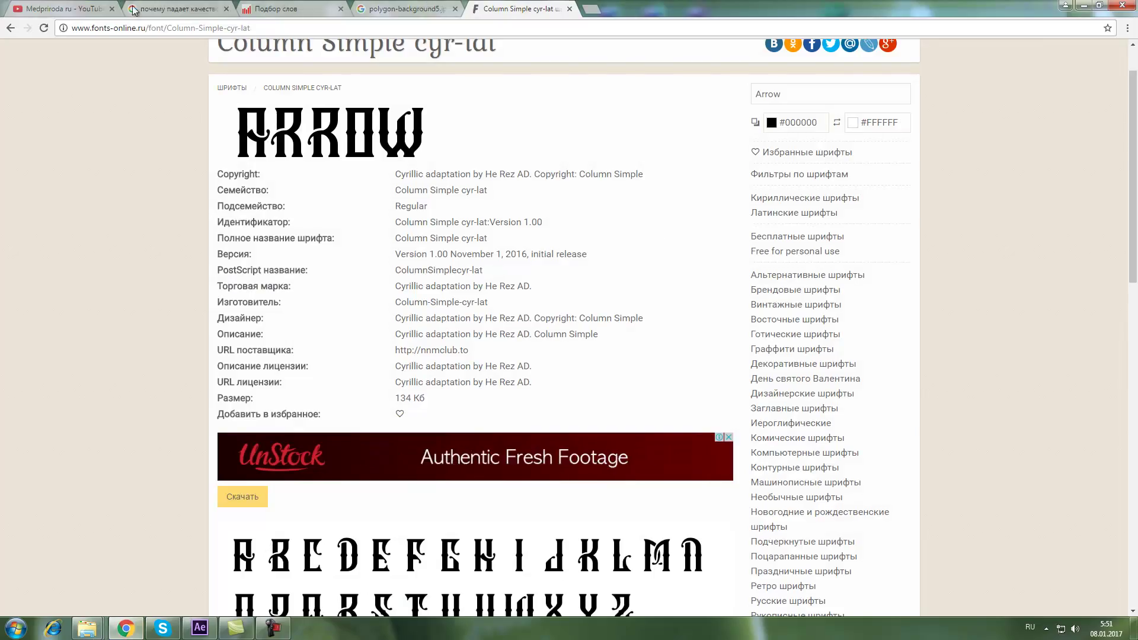
pyautogui.click(60, 10)
pyautogui.moveTo(593, 5); pyautogui.dragTo(742, 22)
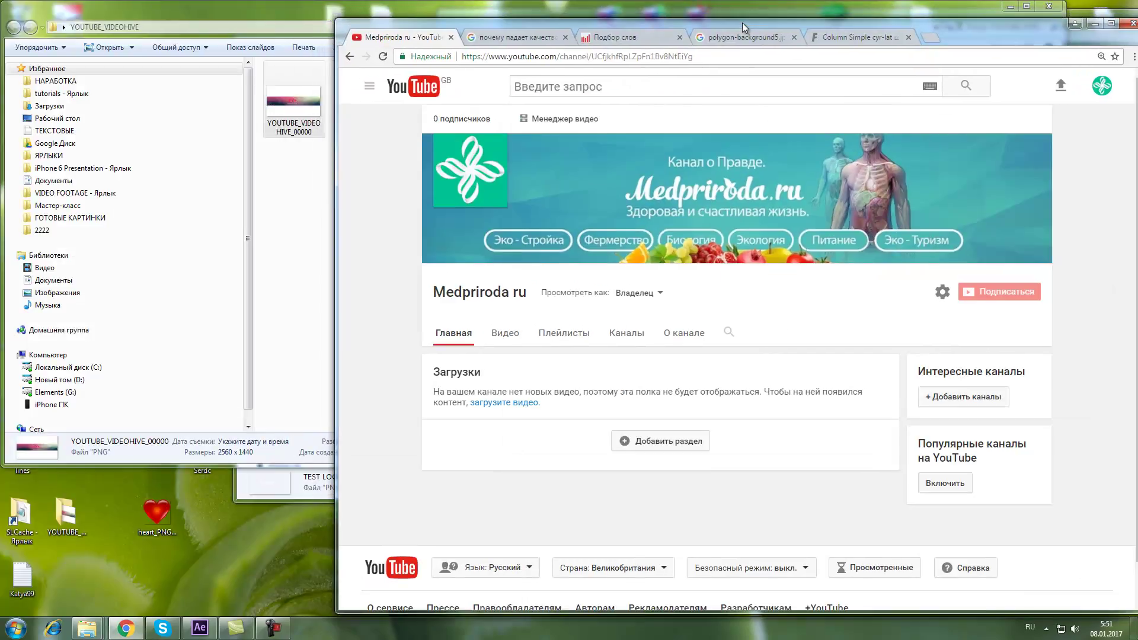
# Step: Upload YOUTUBE_VIDEOHIVE_00000 from the folder as the channel's header art and apply it
pyautogui.click(1043, 145)
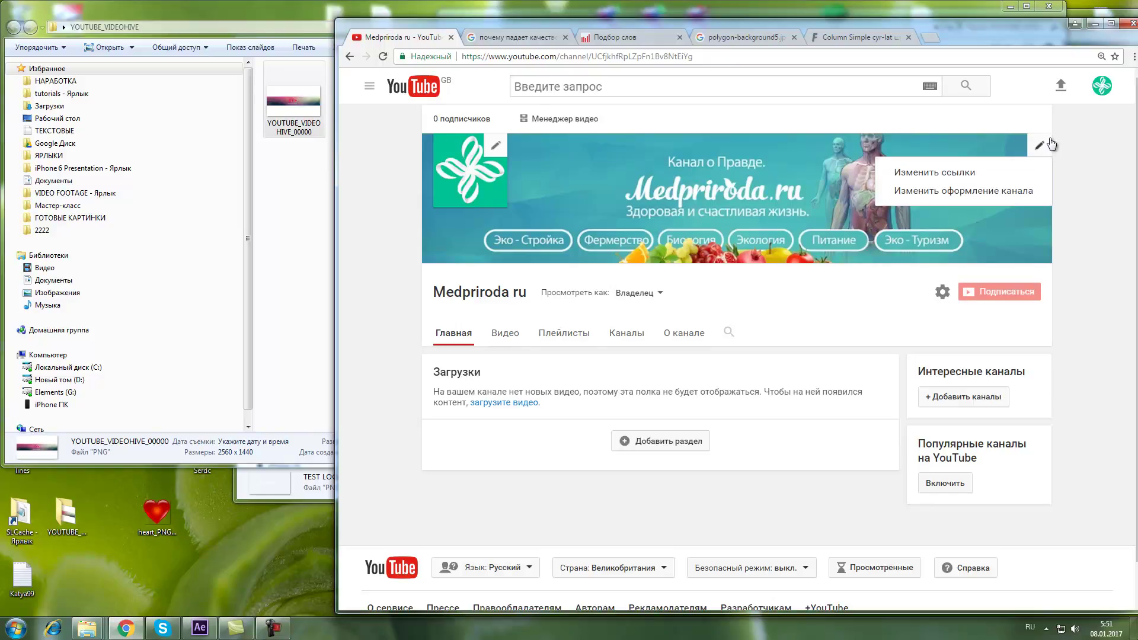
pyautogui.click(1003, 191)
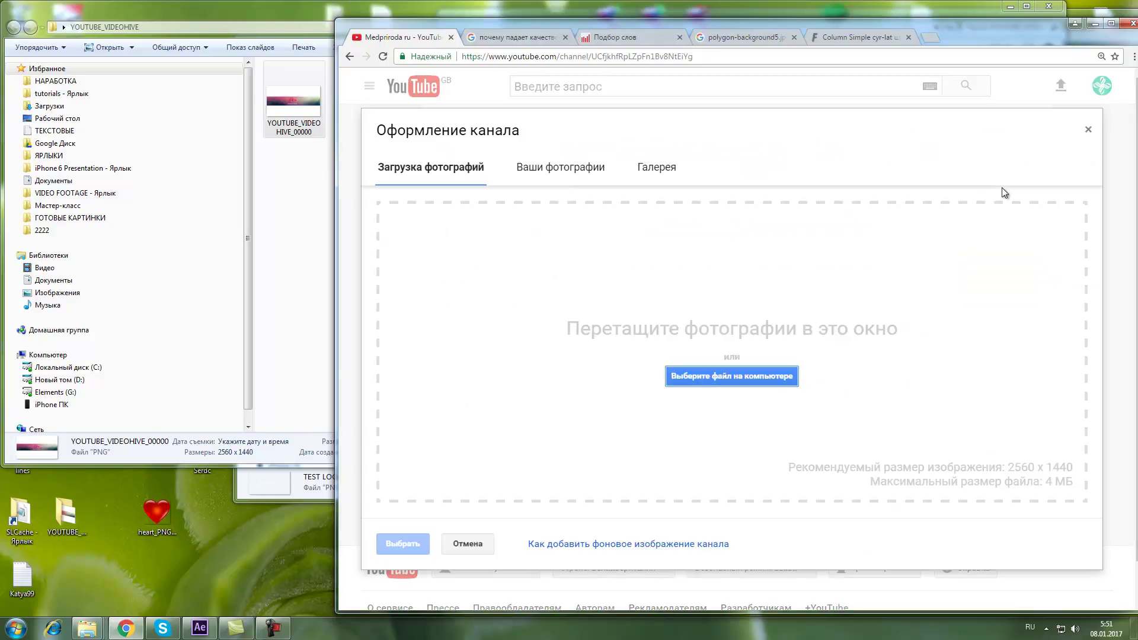
pyautogui.moveTo(291, 107); pyautogui.dragTo(777, 353)
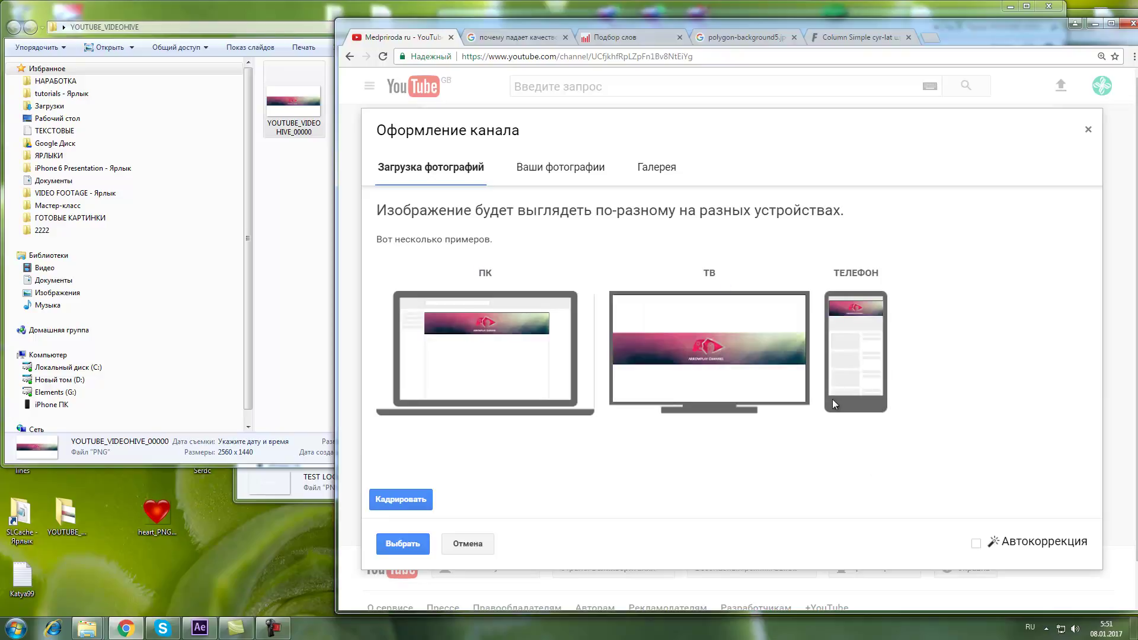
pyautogui.click(405, 544)
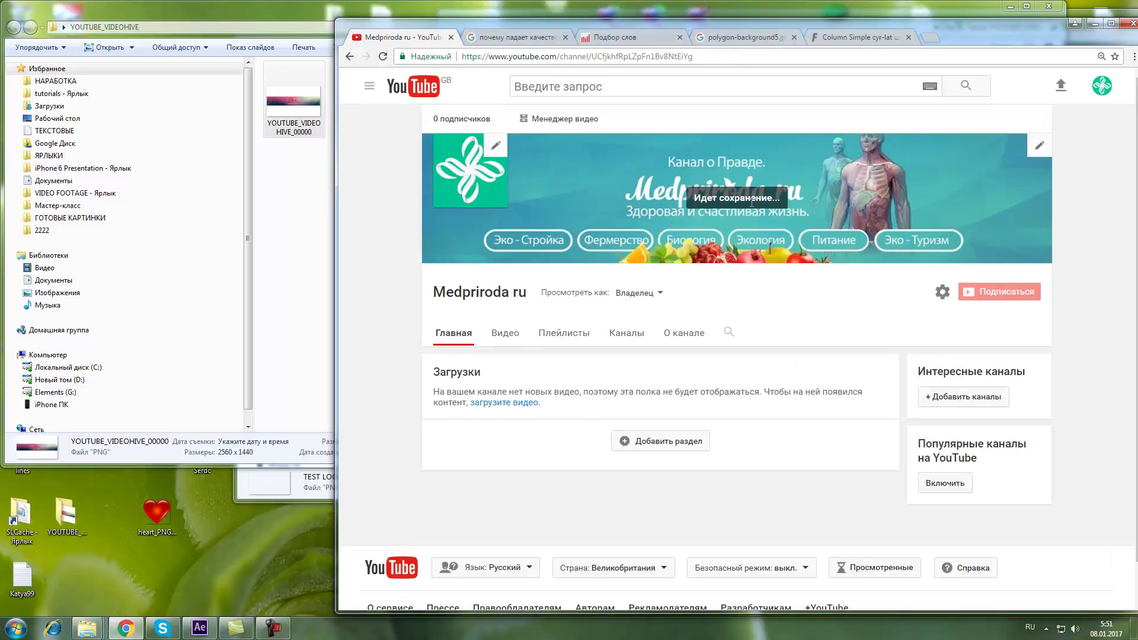
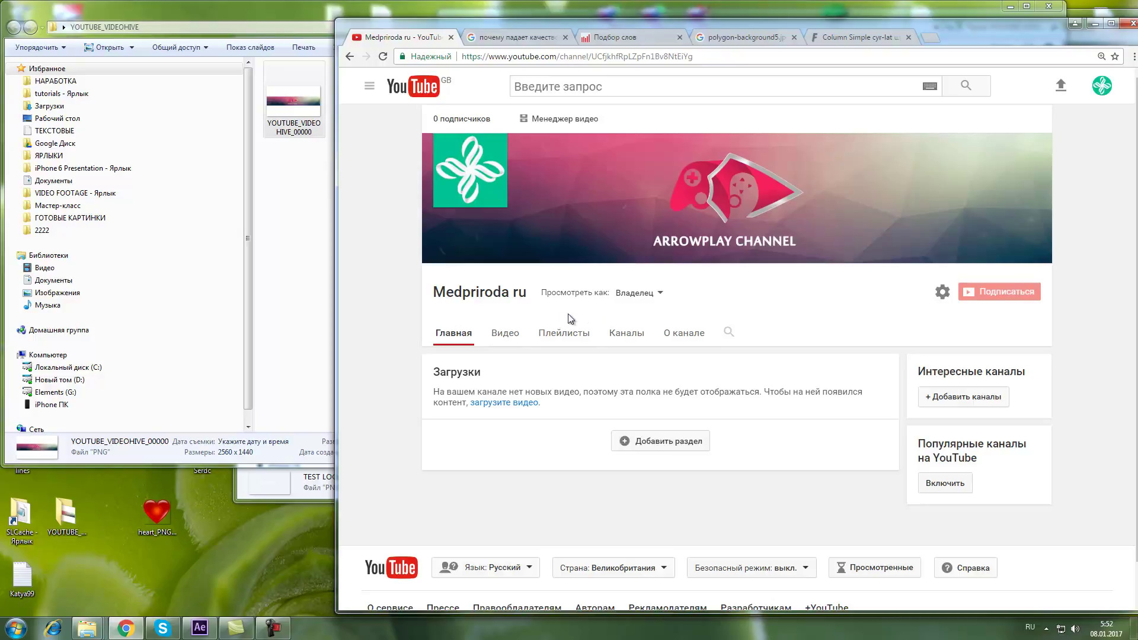
# Step: Switch to After Effects, place its window below the uploaded banner, and compare the composition's left part with the banner
pyautogui.click(198, 628)
pyautogui.moveTo(705, 6); pyautogui.dragTo(771, 279)
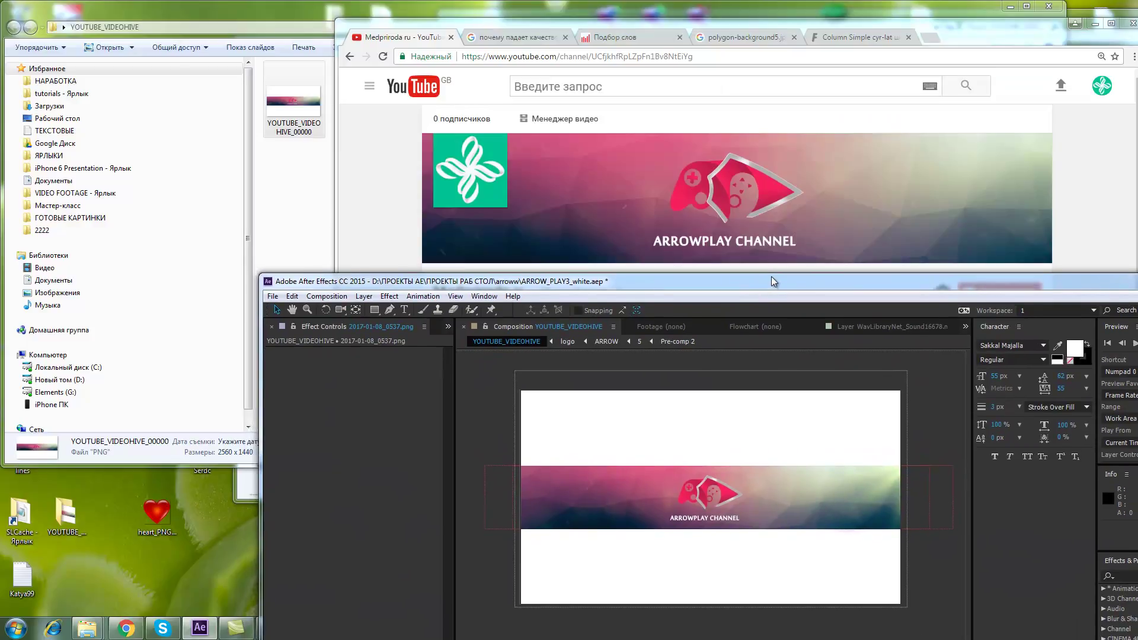
pyautogui.click(598, 451)
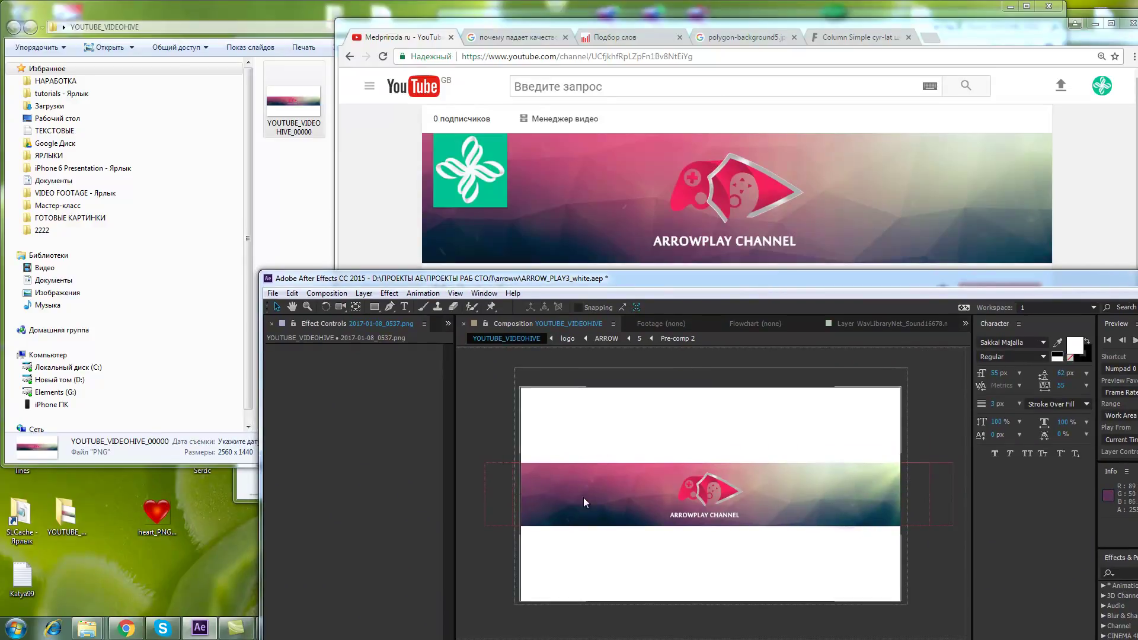
pyautogui.scroll(2, 584, 497)
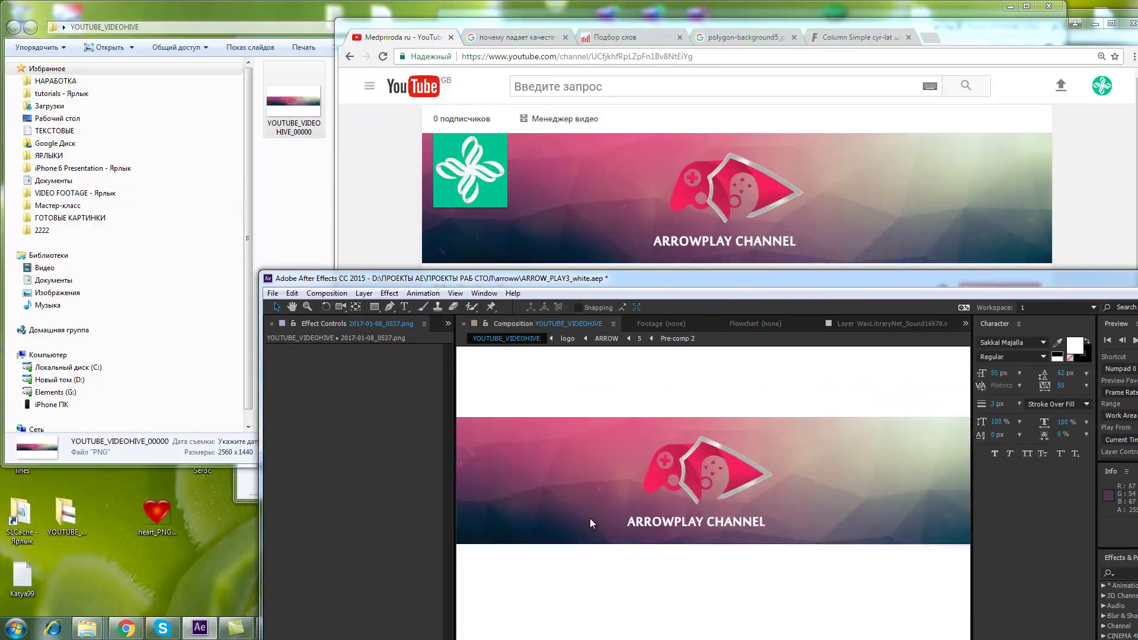
pyautogui.moveTo(589, 517); pyautogui.dragTo(741, 463)
pyautogui.scroll(2, 613, 449)
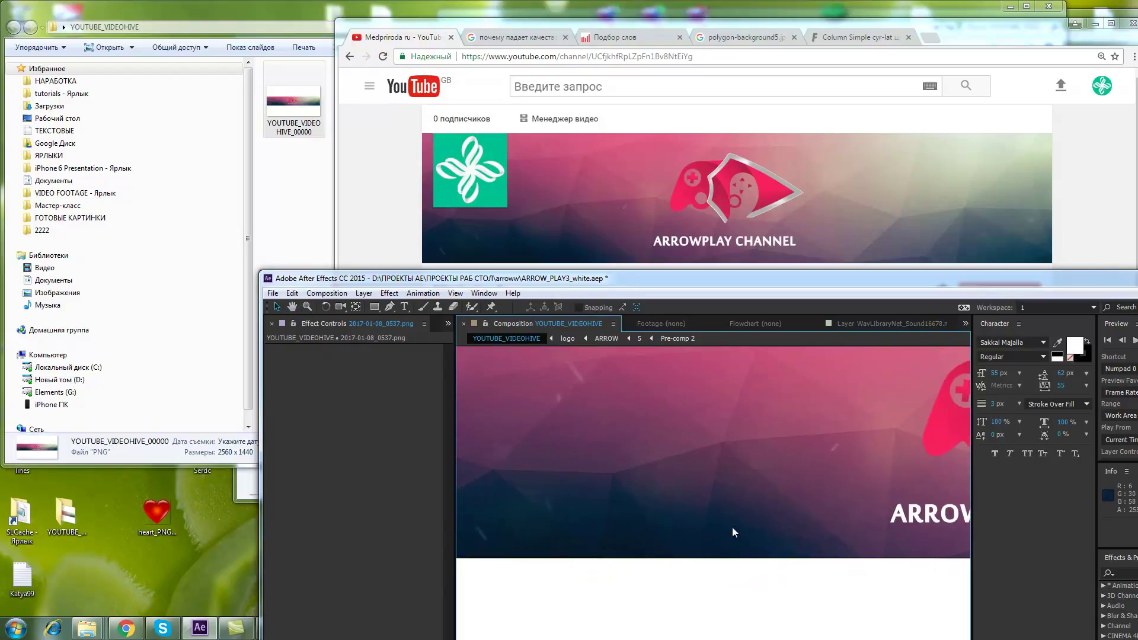
pyautogui.scroll(1, 628, 445)
pyautogui.moveTo(673, 470); pyautogui.dragTo(694, 478)
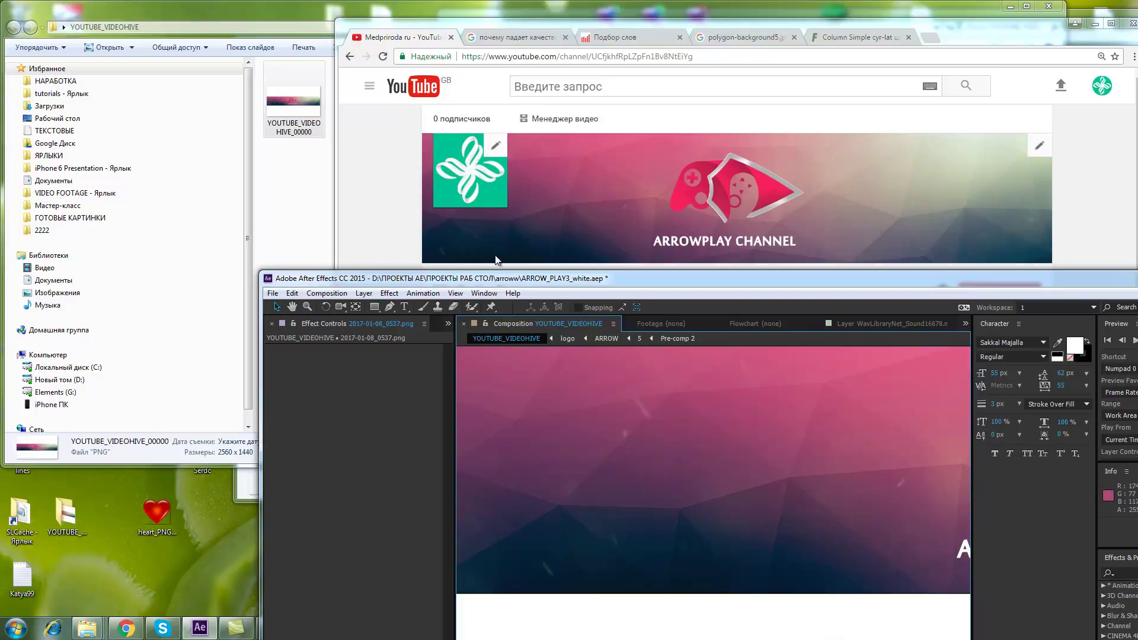
# Step: Compare the logo area and right part of the composition with the uploaded banner, keeping both windows in view
pyautogui.scroll(-3, 662, 479)
pyautogui.scroll(-1, 662, 478)
pyautogui.doubleClick(832, 279)
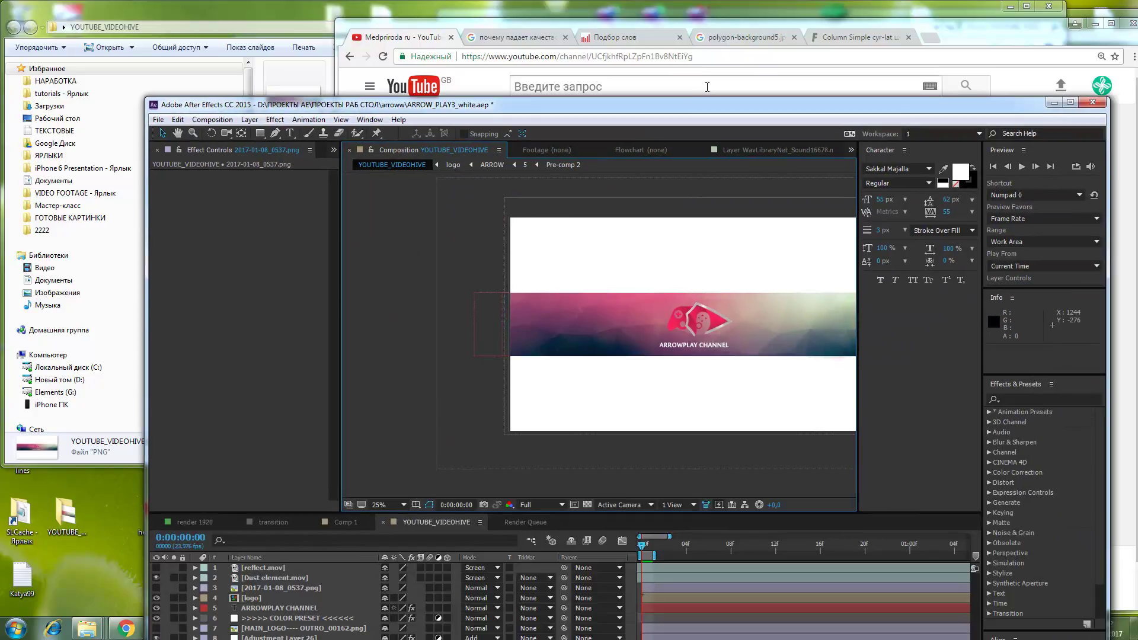
pyautogui.moveTo(836, 104); pyautogui.dragTo(848, 319)
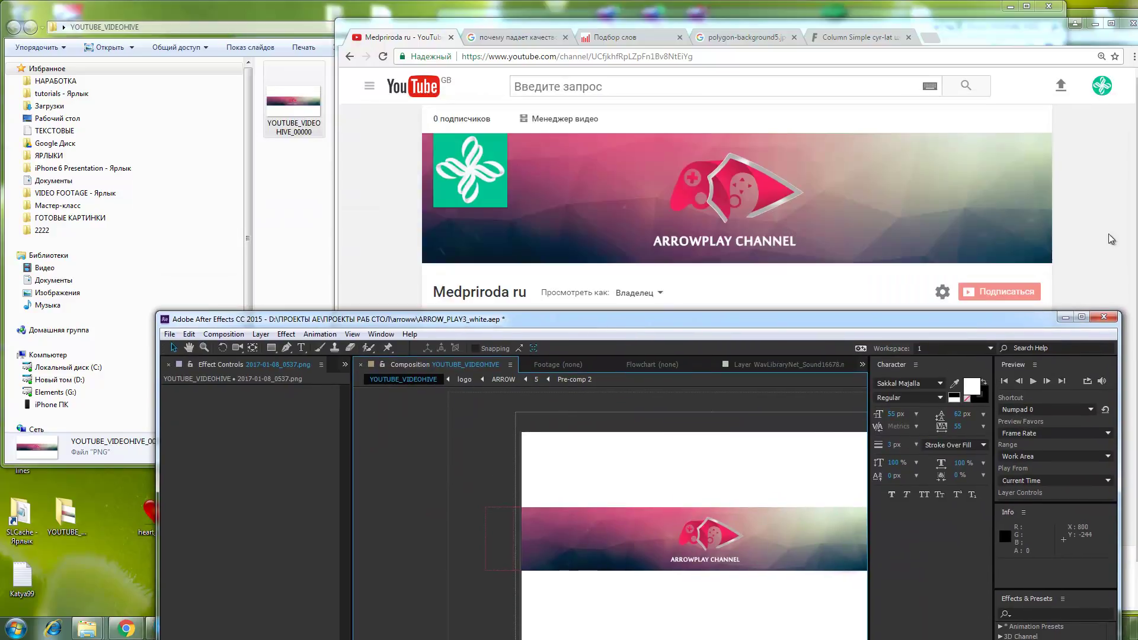
pyautogui.scroll(5, 848, 507)
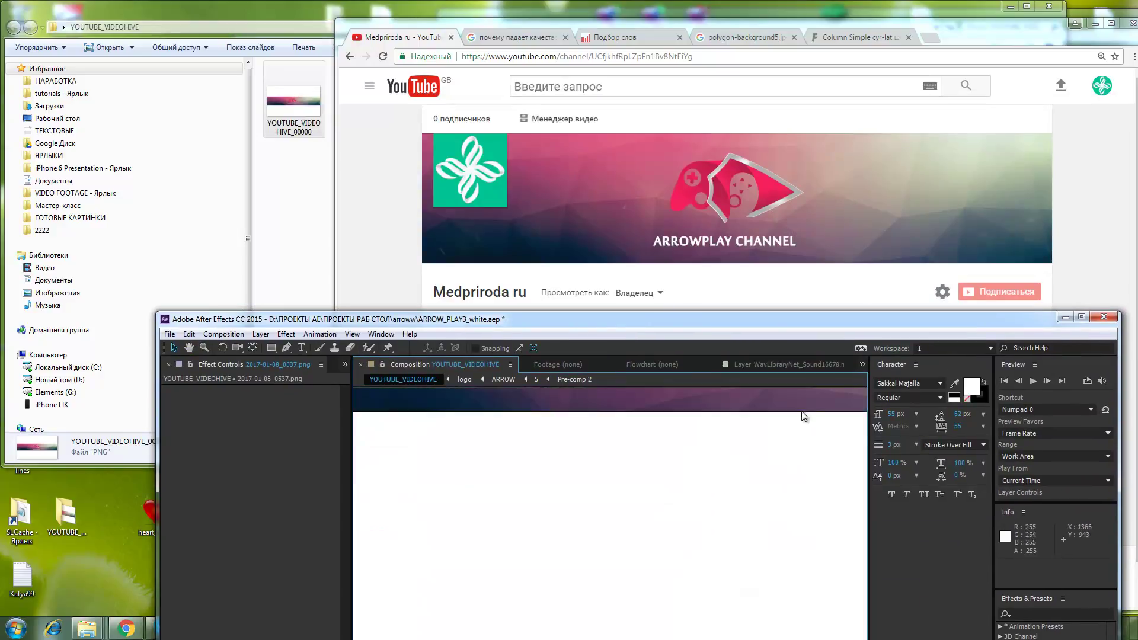
pyautogui.moveTo(698, 542); pyautogui.dragTo(531, 532)
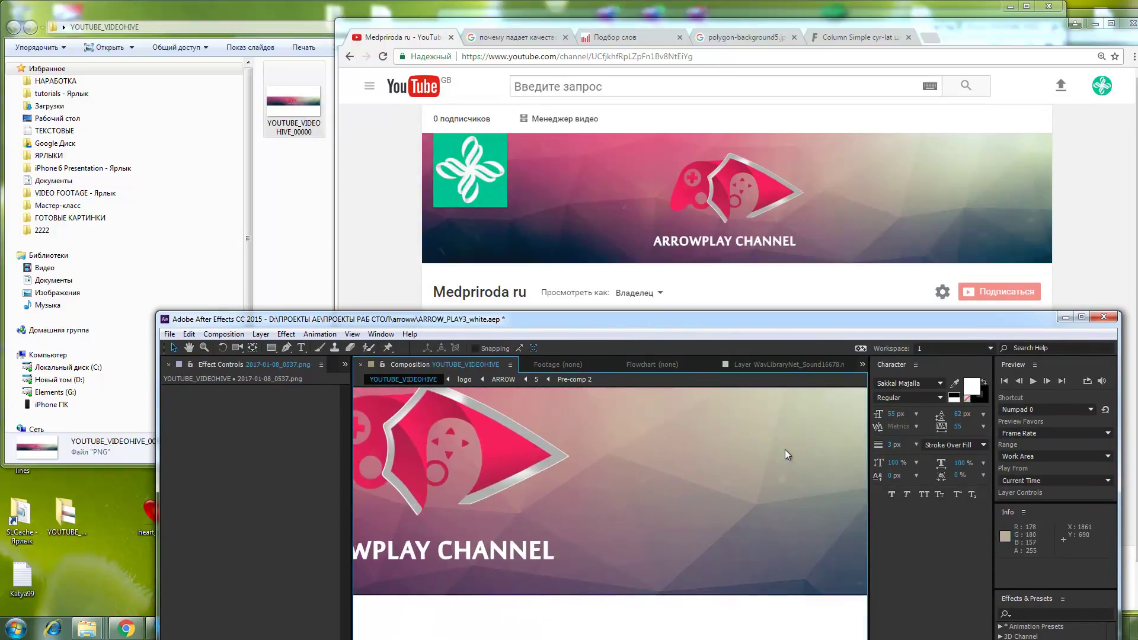
pyautogui.moveTo(804, 428); pyautogui.dragTo(657, 473)
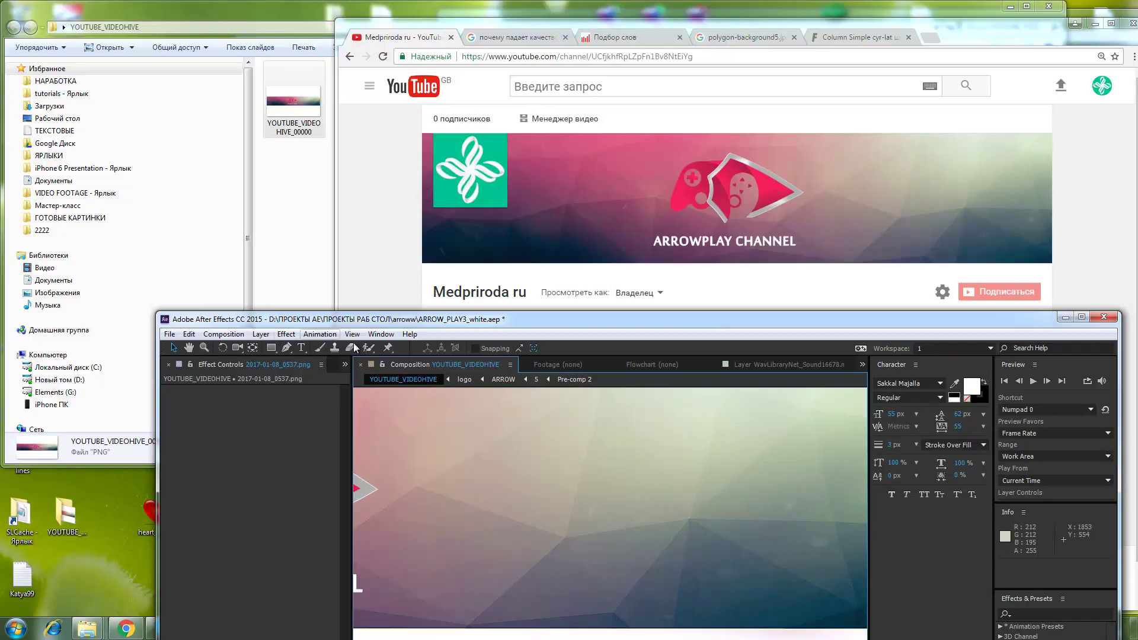
# Step: Maximize the After Effects window and add a new royal blue solid layer over the YOUTUBE_VIDEOHIVE composition
pyautogui.doubleClick(683, 317)
pyautogui.scroll(-1, 596, 258)
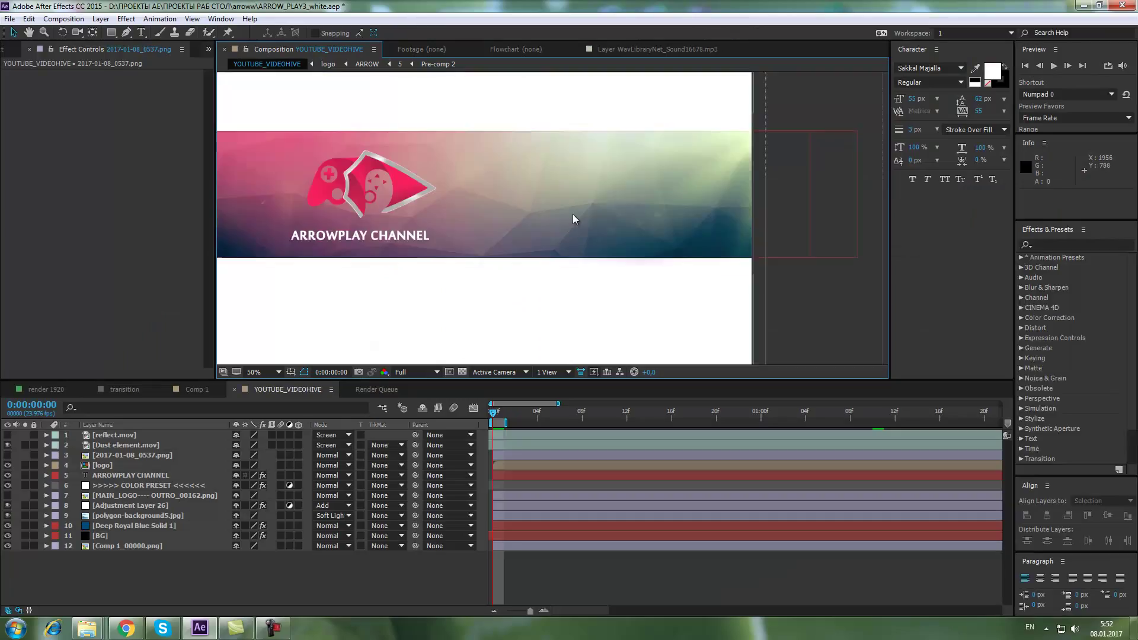
pyautogui.moveTo(644, 217); pyautogui.dragTo(714, 231)
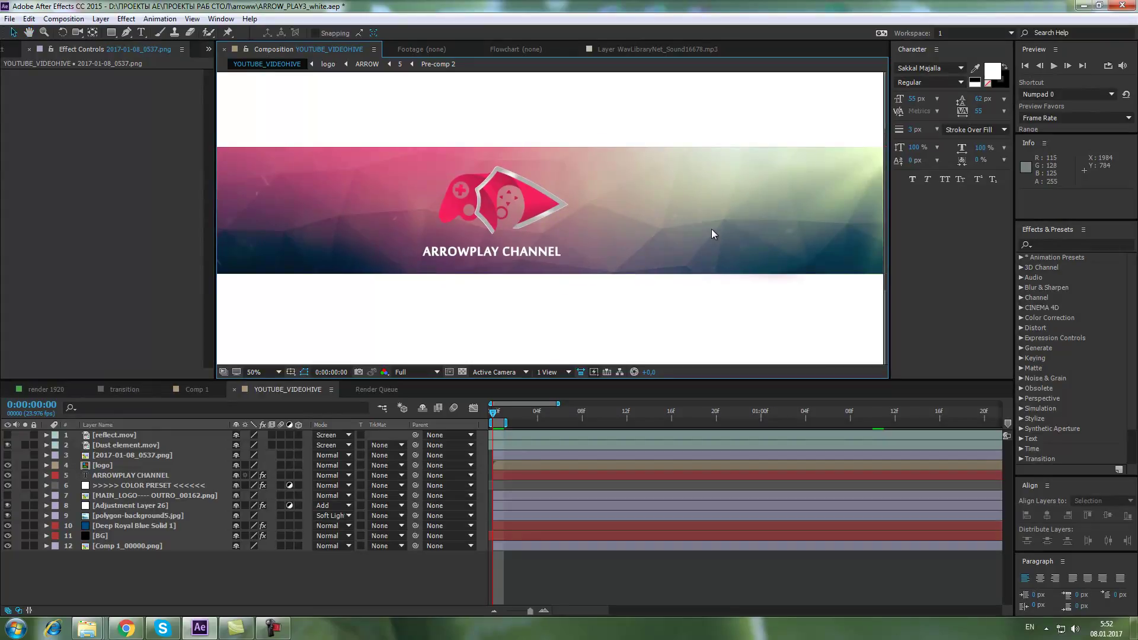
pyautogui.click(101, 18)
pyautogui.moveTo(122, 33)
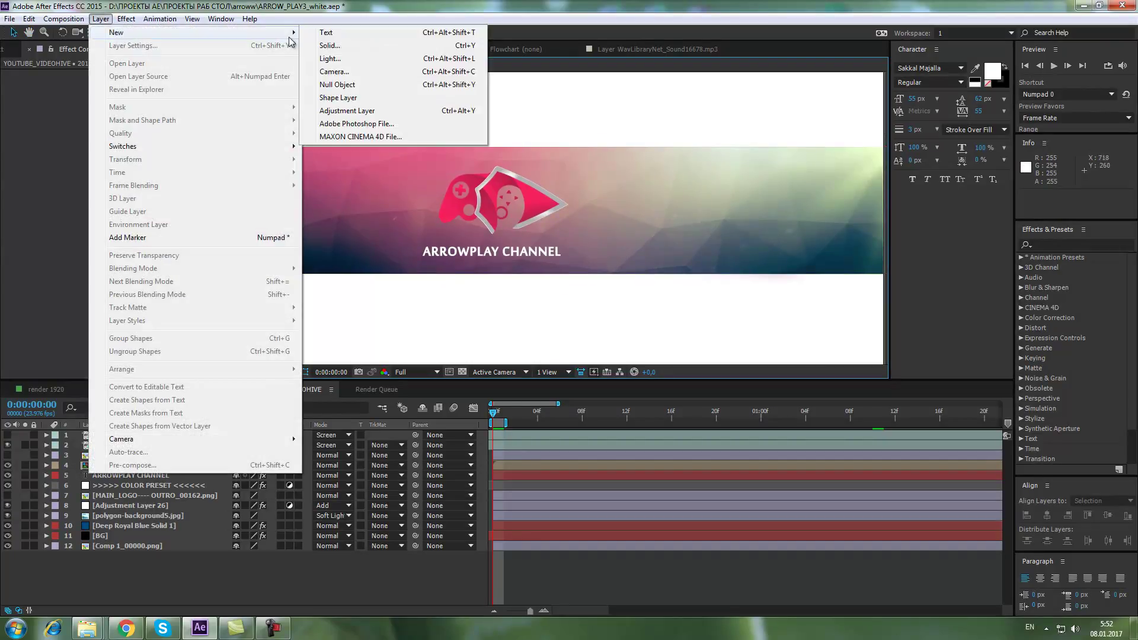
pyautogui.click(356, 48)
pyautogui.click(884, 520)
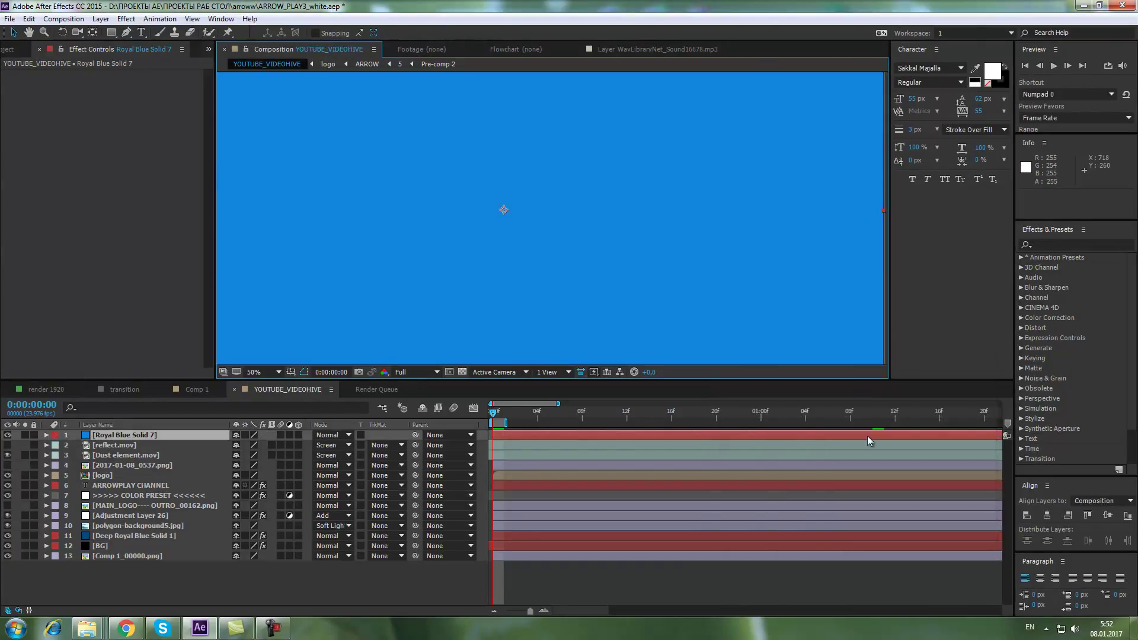
# Step: Draw a rectangular mask about 2432 × 1344 px just inside the blue solid's edges and set its mode to Subtract
pyautogui.scroll(-4, 717, 196)
pyautogui.scroll(2, 697, 199)
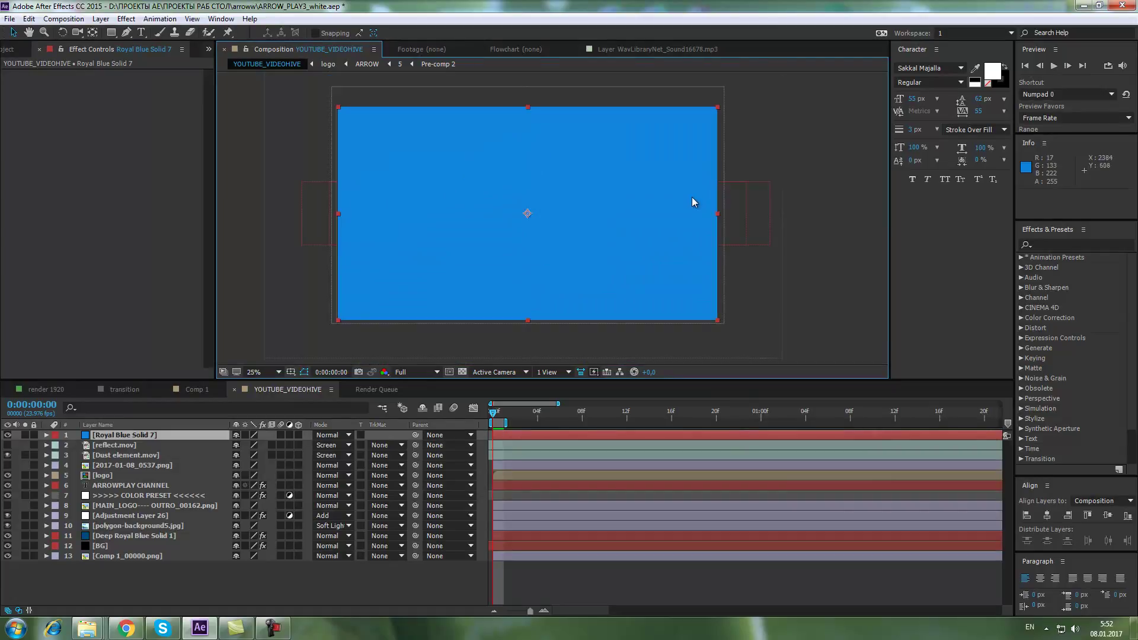
pyautogui.moveTo(111, 32); pyautogui.dragTo(136, 39)
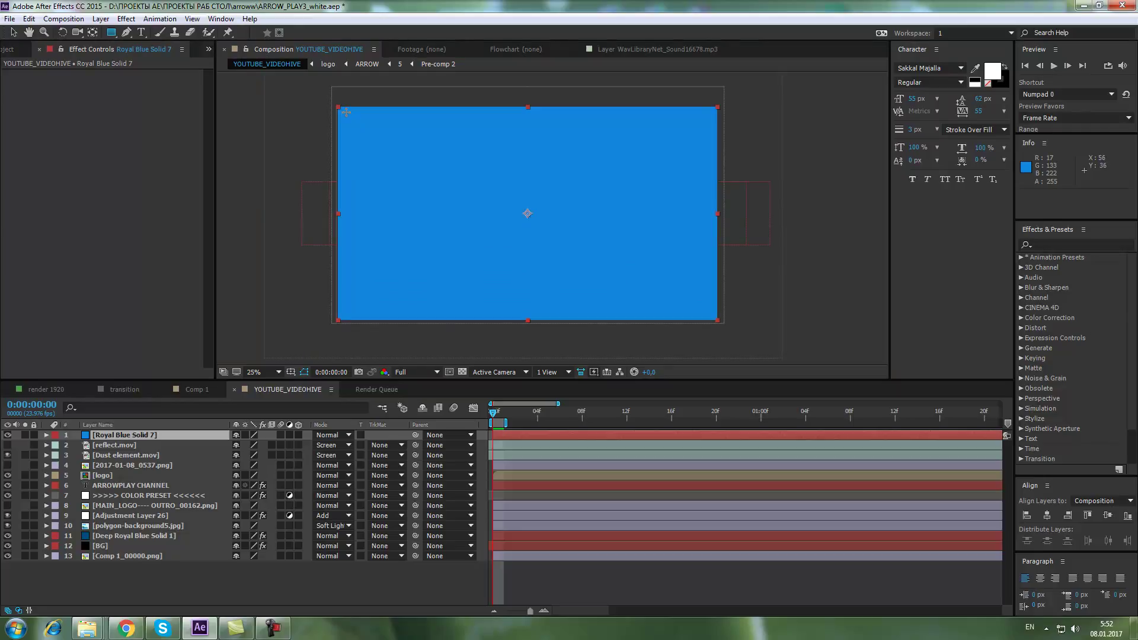
pyautogui.moveTo(347, 112); pyautogui.dragTo(706, 308)
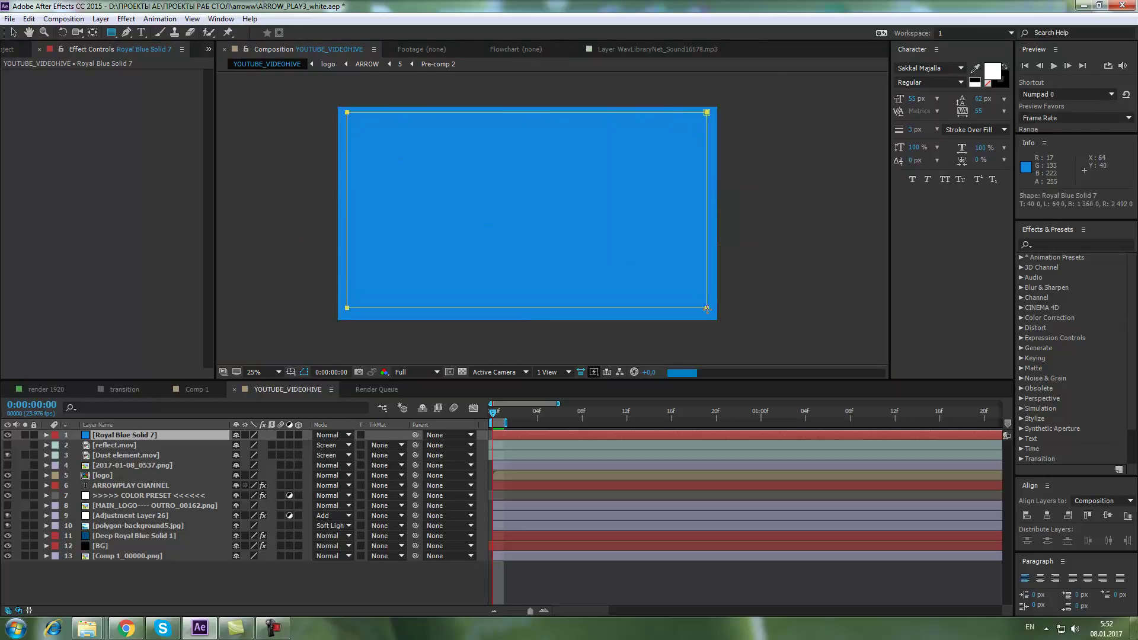
pyautogui.click(255, 455)
pyautogui.click(264, 502)
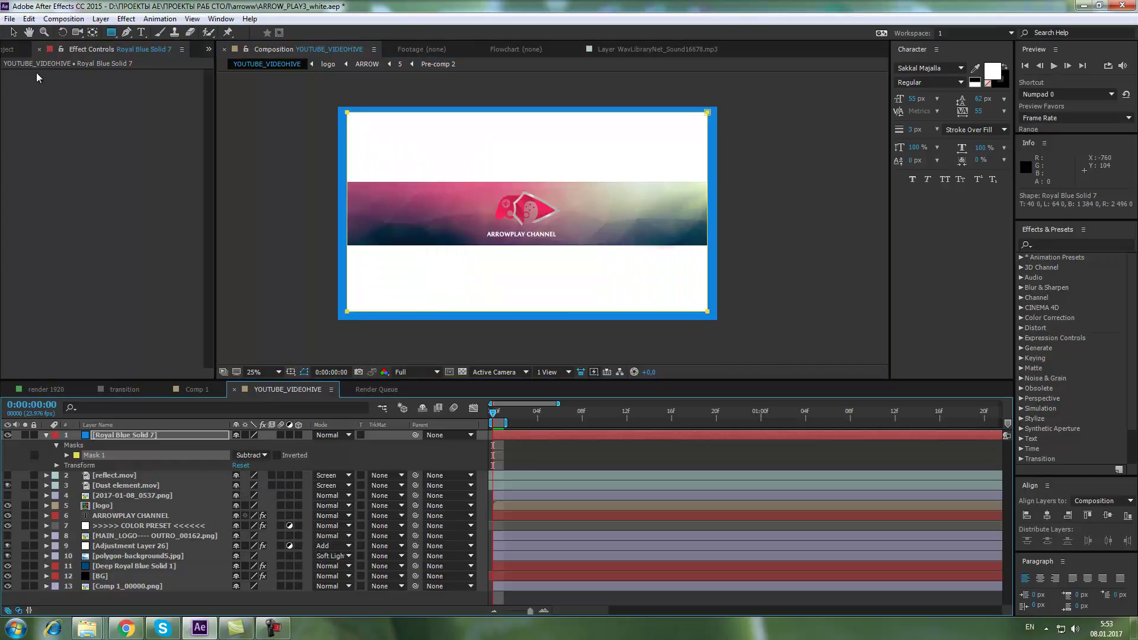
# Step: Scale the masked blue solid around its centre to about 83% width and 56% height, framing the middle of the banner
pyautogui.click(14, 33)
pyautogui.click(99, 424)
pyautogui.click(107, 437)
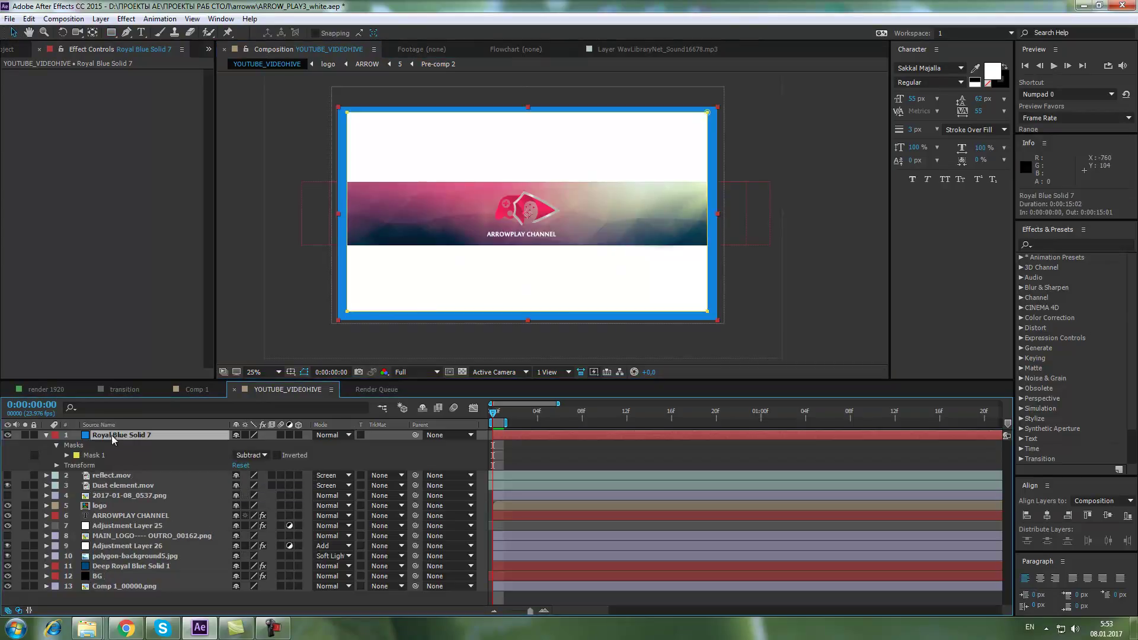
pyautogui.moveTo(718, 108); pyautogui.dragTo(688, 156)
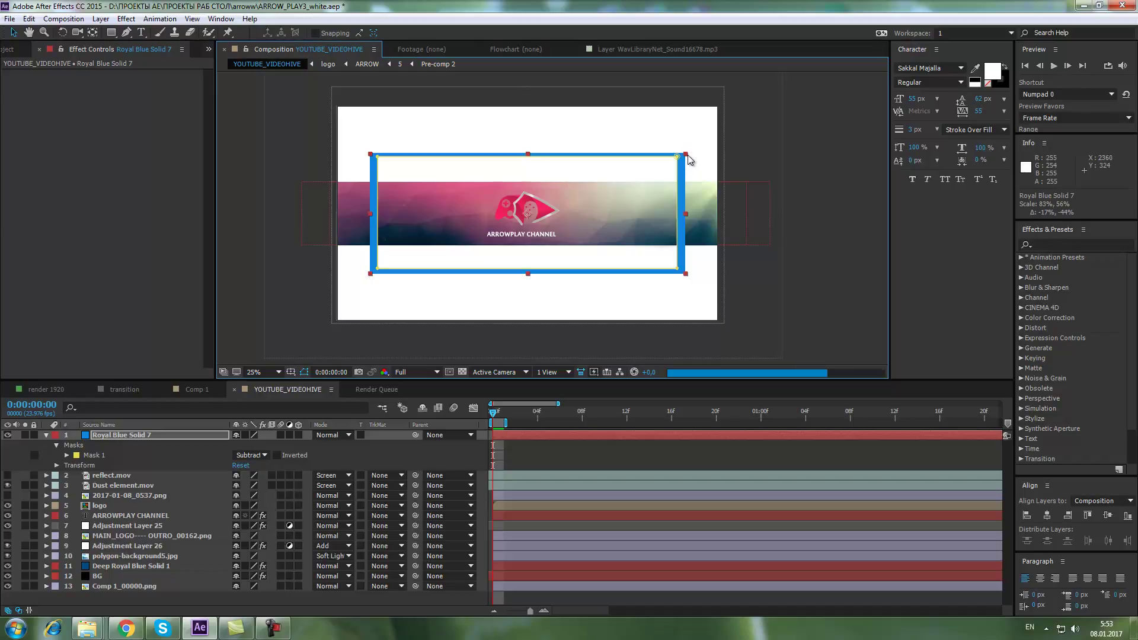
# Step: Examine which part of the banner lies inside the blue frame, toggle the frame's visibility, and collapse its layer properties
pyautogui.hotkey('ctrl', 'shift', 'a')
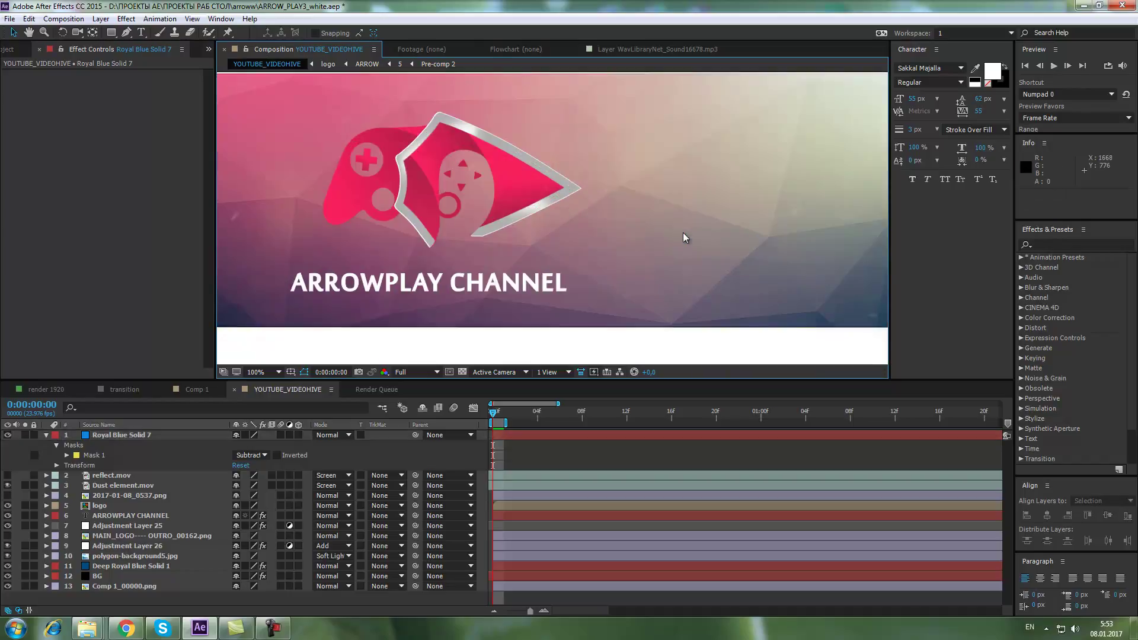
pyautogui.press('.')
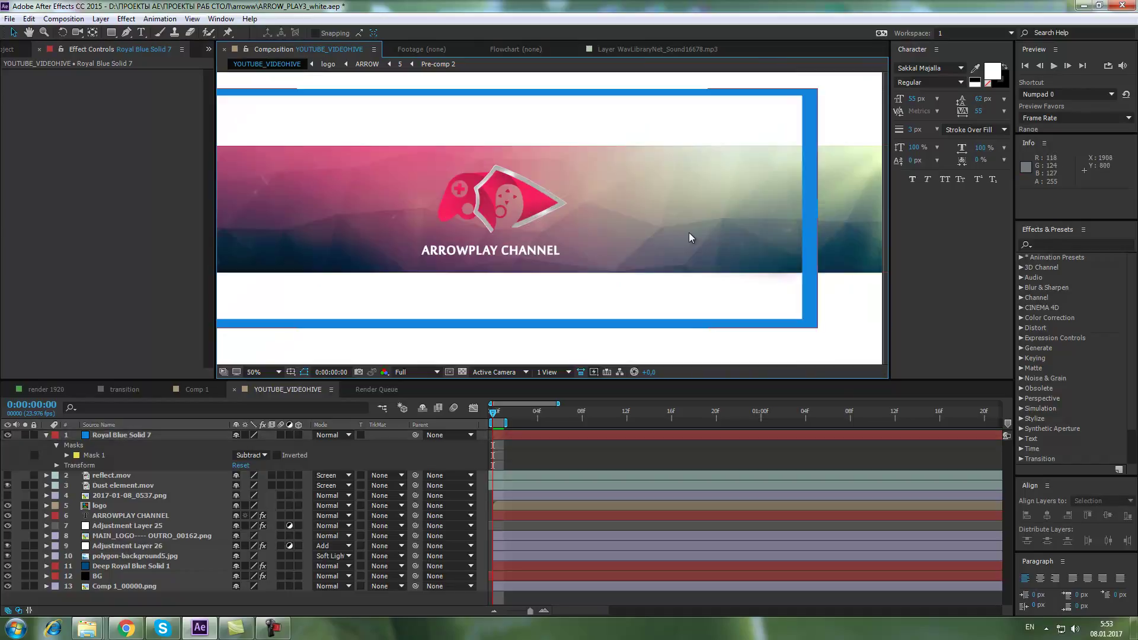
pyautogui.click(806, 251)
pyautogui.click(802, 255)
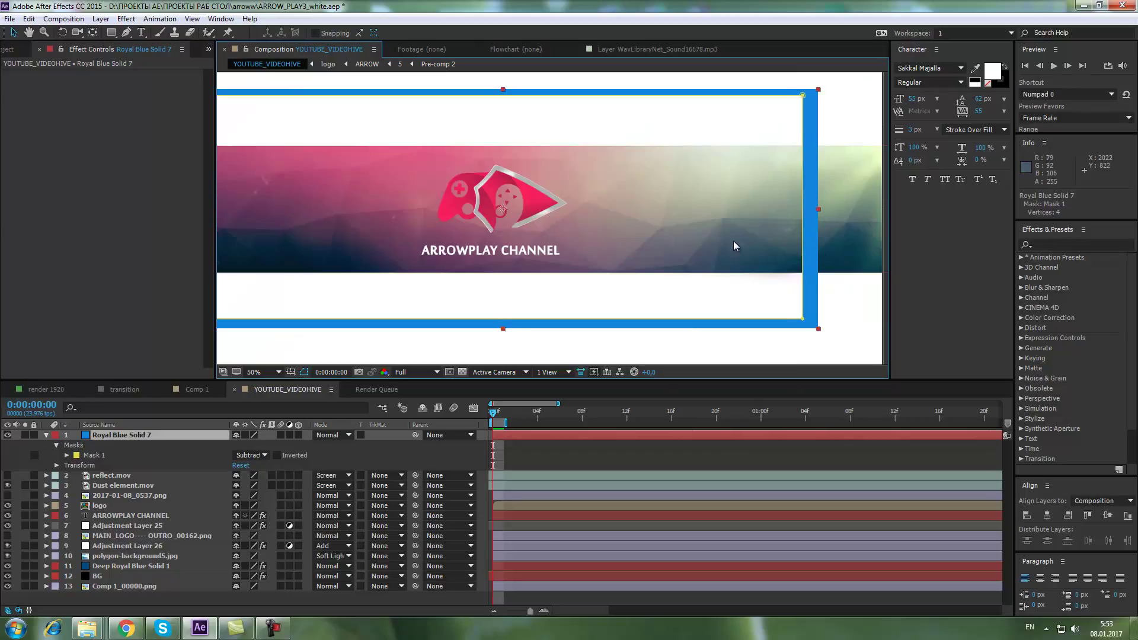
pyautogui.moveTo(660, 238); pyautogui.dragTo(863, 243)
pyautogui.moveTo(687, 218); pyautogui.dragTo(624, 216)
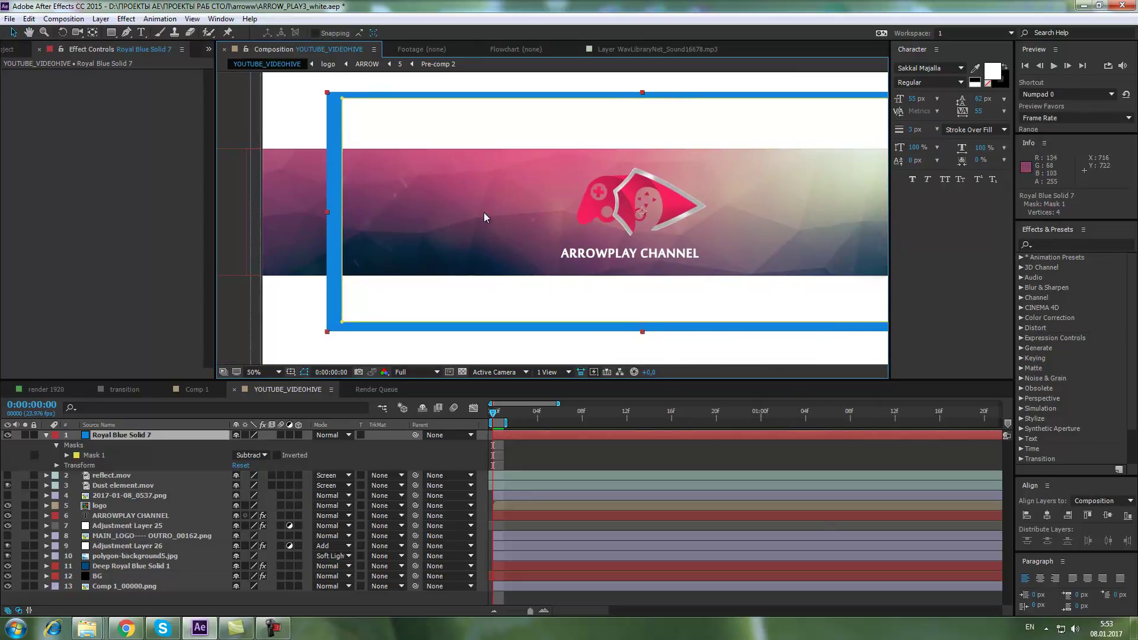
pyautogui.click(8, 434)
pyautogui.click(7, 435)
pyautogui.hscroll(4, 721, 193)
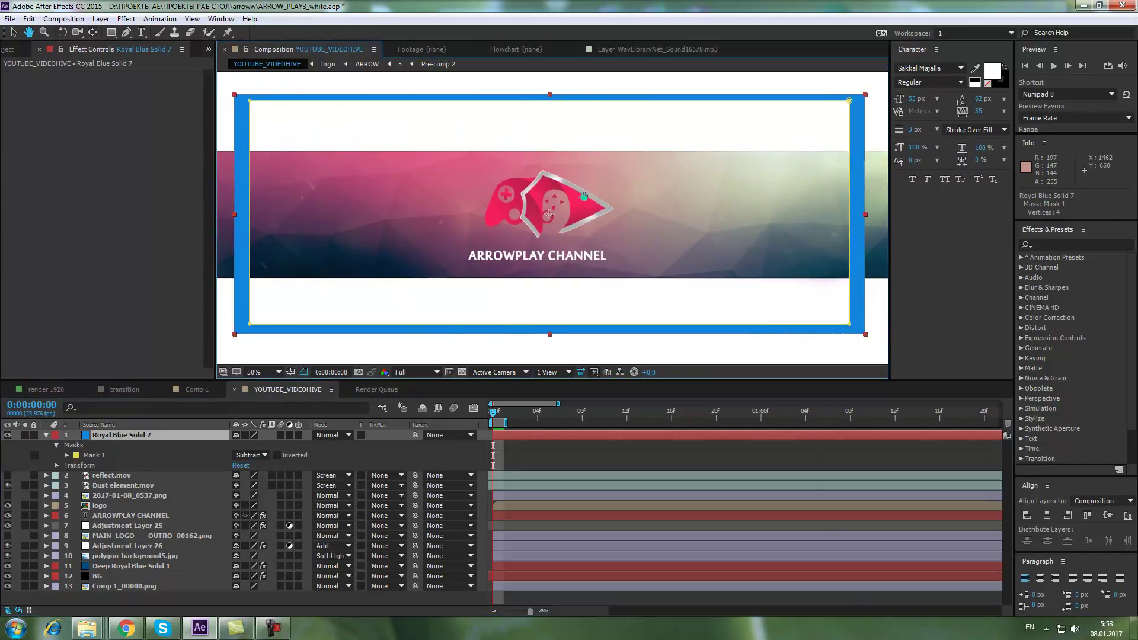
pyautogui.hscroll(-2, 714, 195)
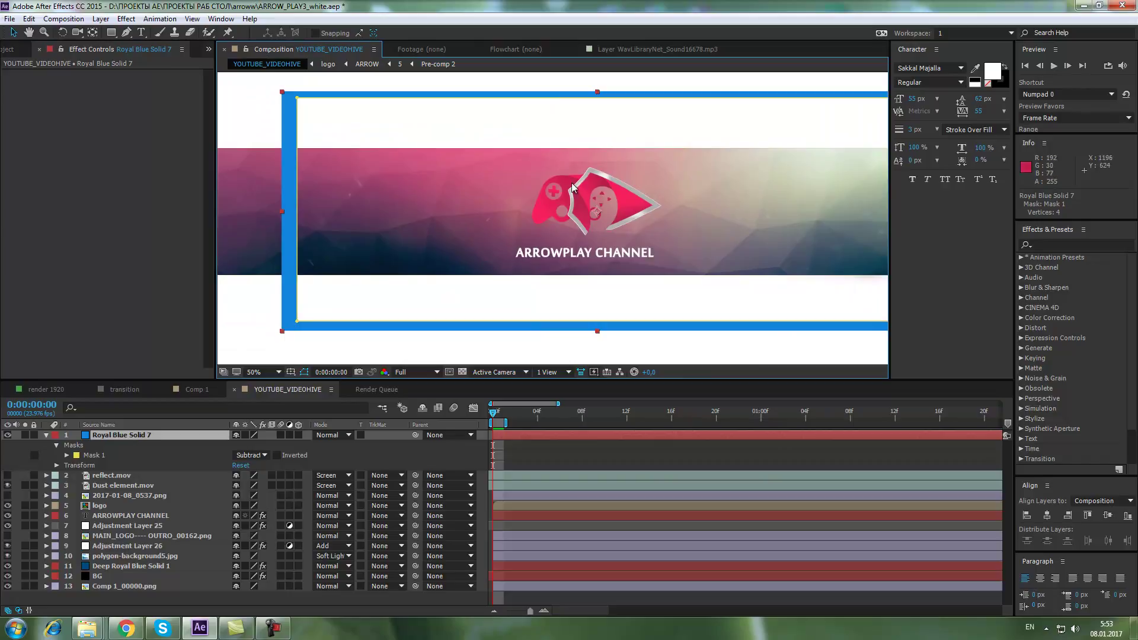
pyautogui.press(',')
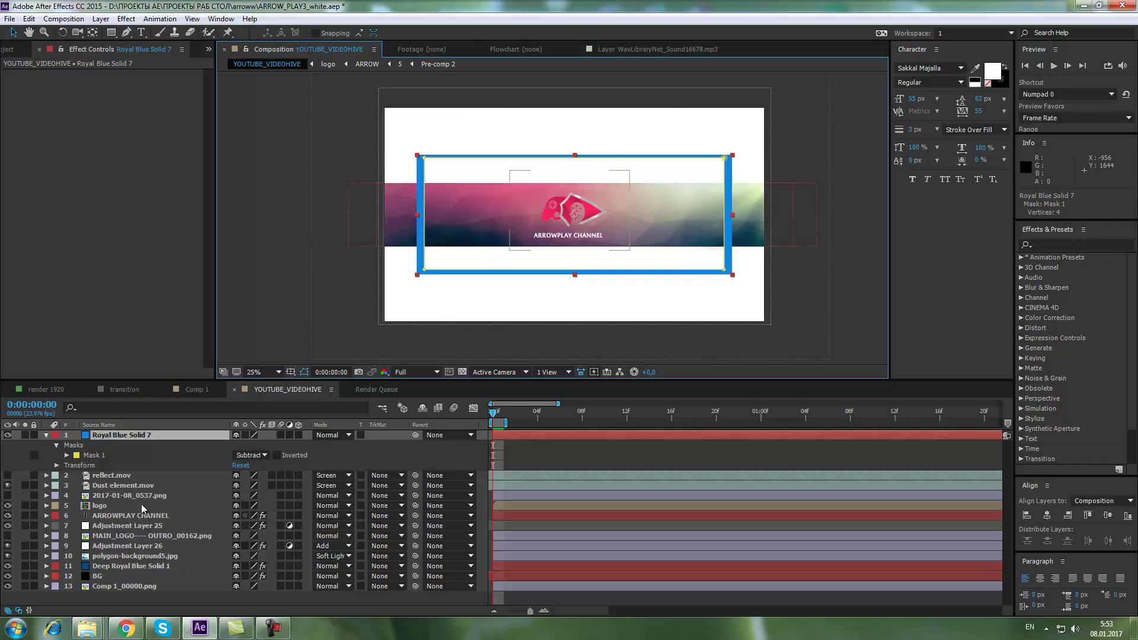
pyautogui.click(47, 435)
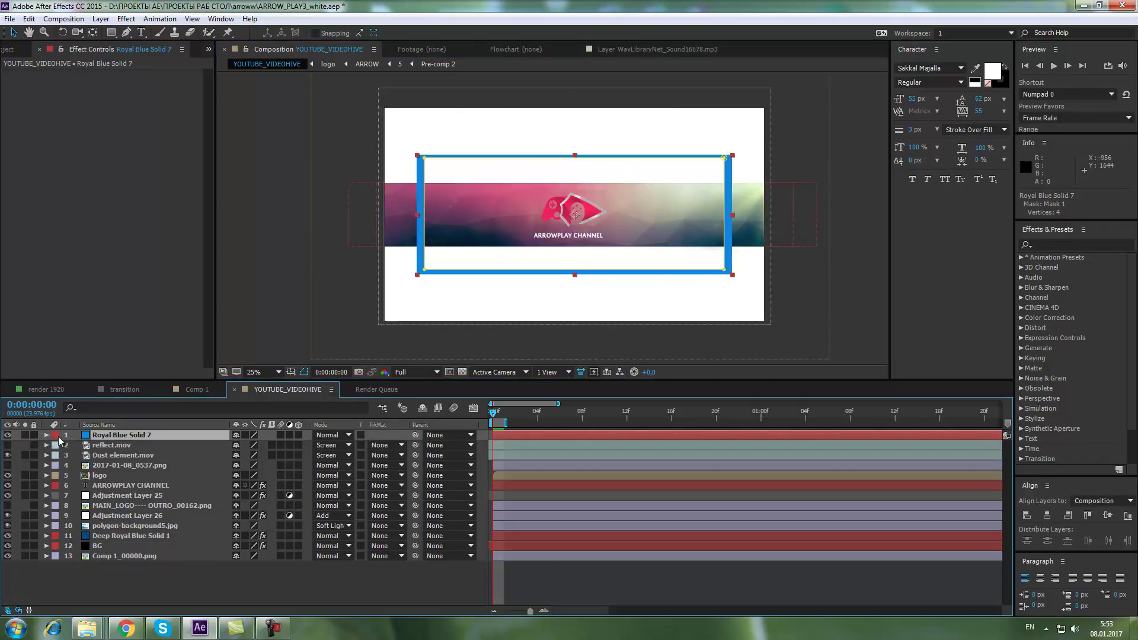
# Step: Hide the blue frame layer and delete the reflect.mov and Dust element.mov layers
pyautogui.click(104, 444)
pyautogui.click(53, 436)
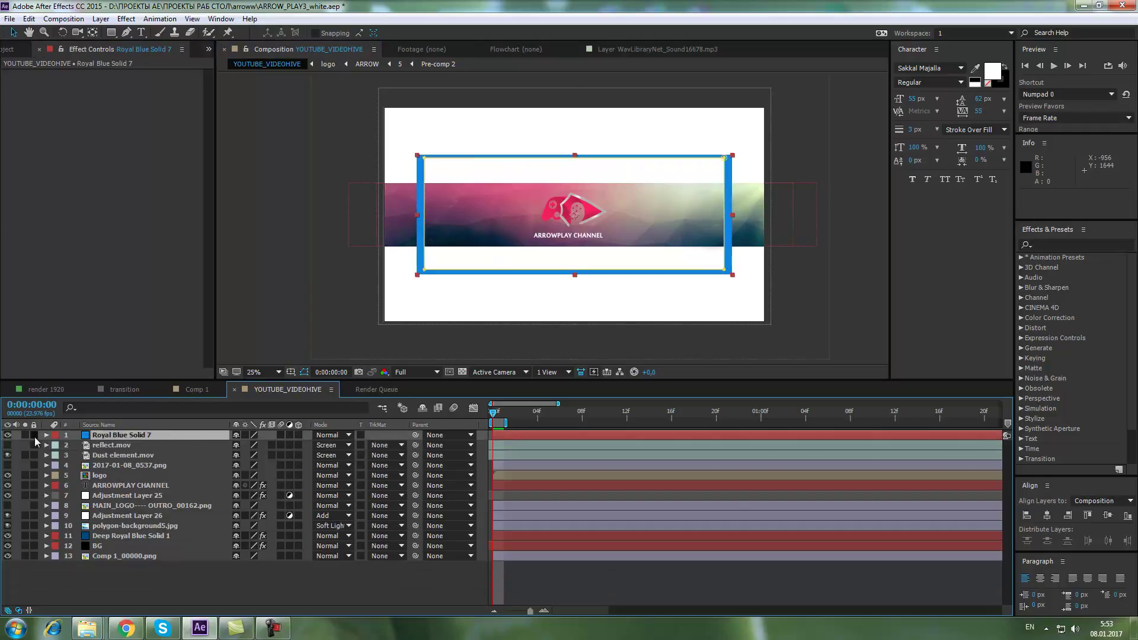
pyautogui.click(7, 435)
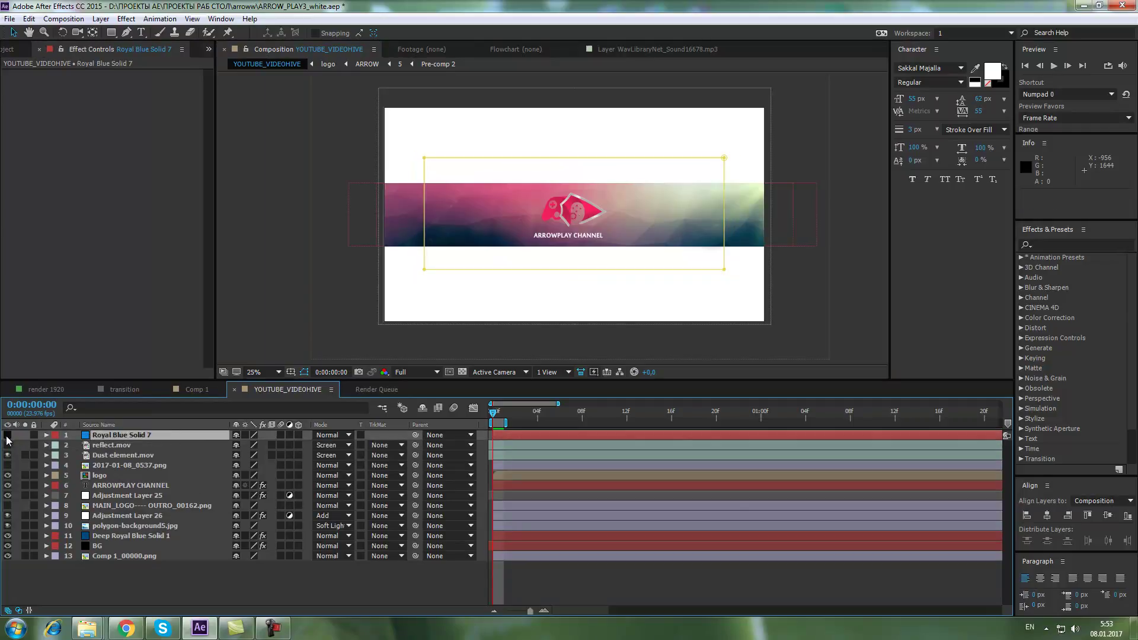
pyautogui.click(71, 455)
pyautogui.keyDown('shift'); pyautogui.click(83, 448); pyautogui.keyUp('shift')
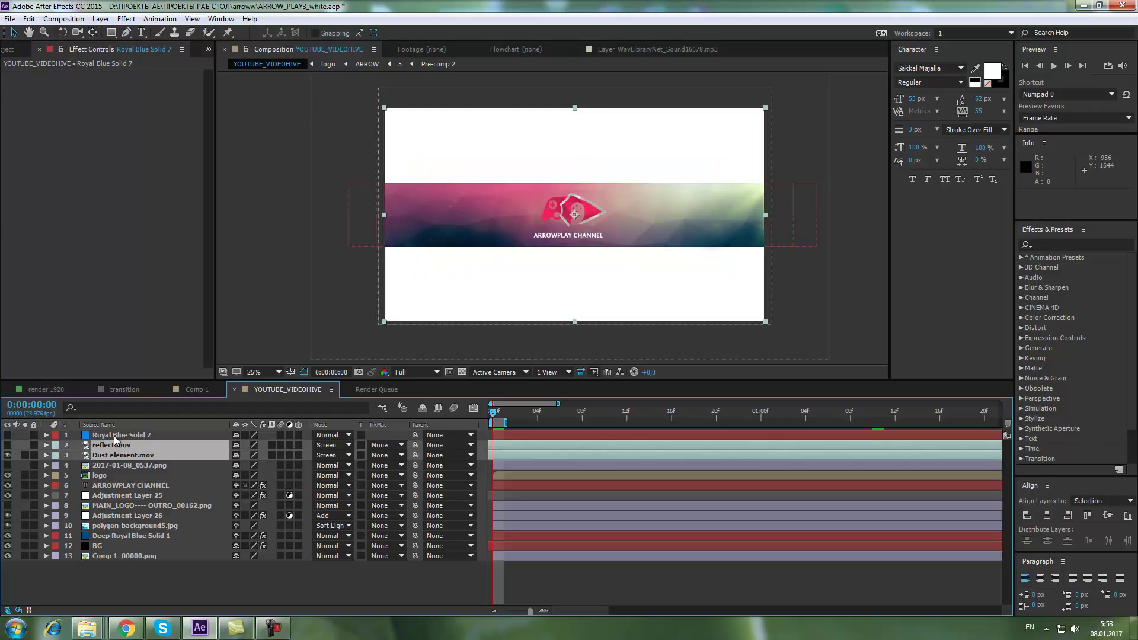
pyautogui.press('Delete')
# Step: Show the 2017-01-08_0537.png screenshot layer with its mask removed, and make the blue frame visible over it
pyautogui.click(98, 448)
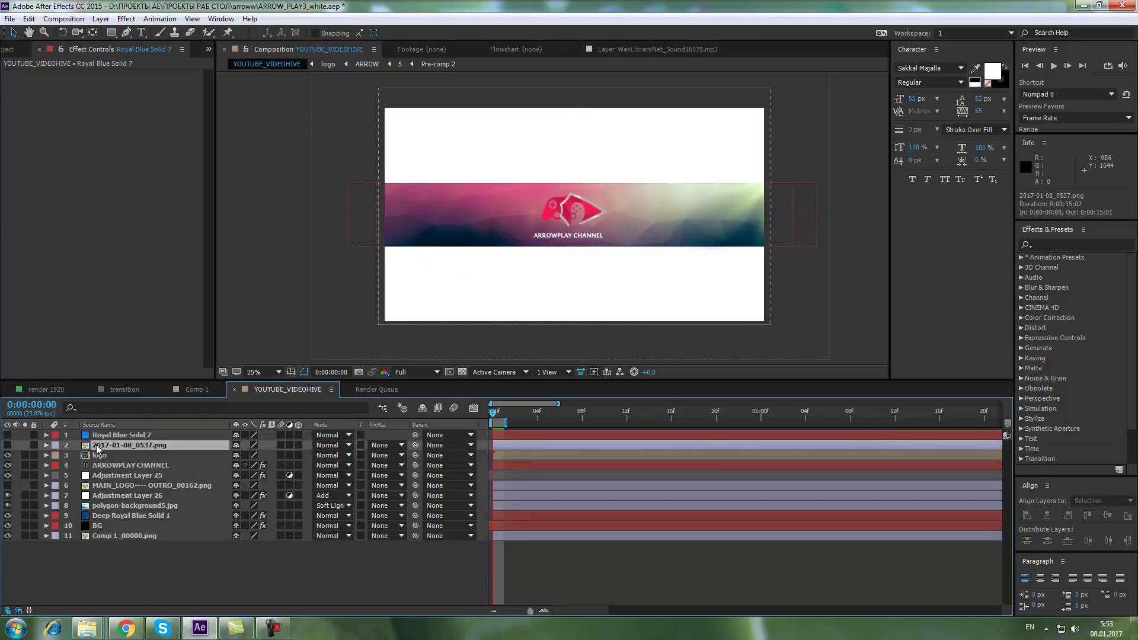
pyautogui.click(7, 445)
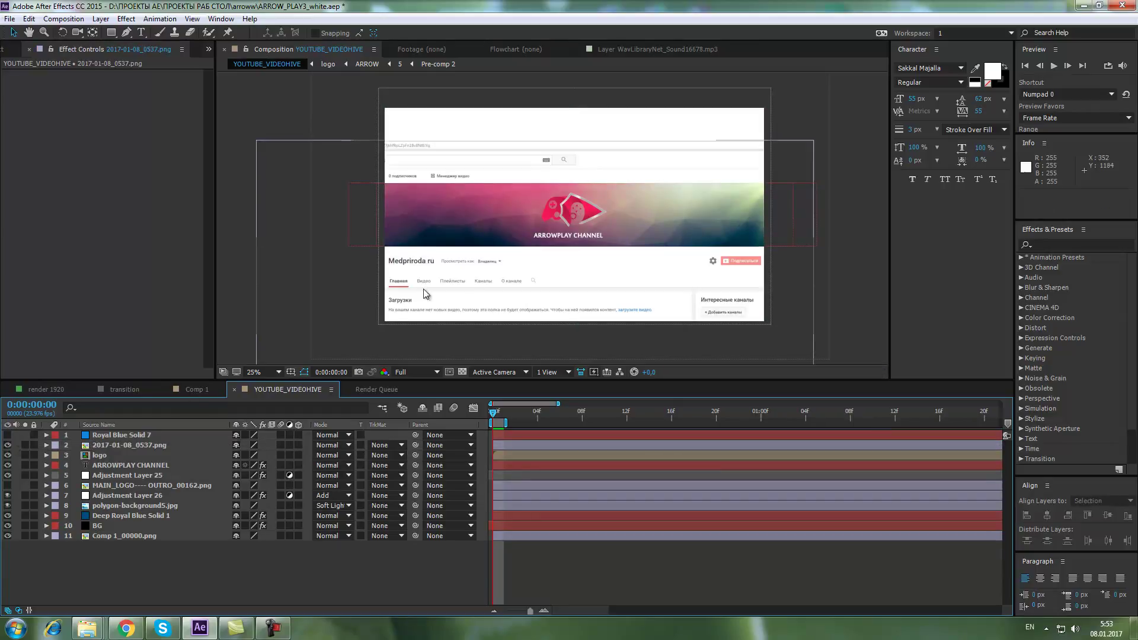
pyautogui.click(112, 445)
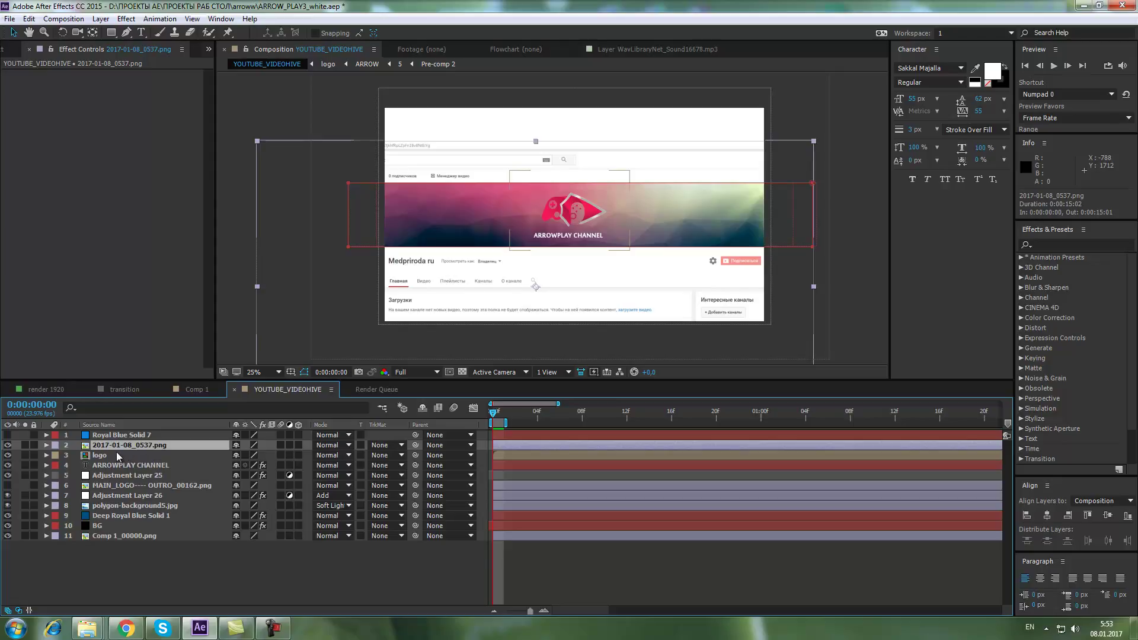
pyautogui.press('m')
pyautogui.click(95, 455)
pyautogui.press('Delete')
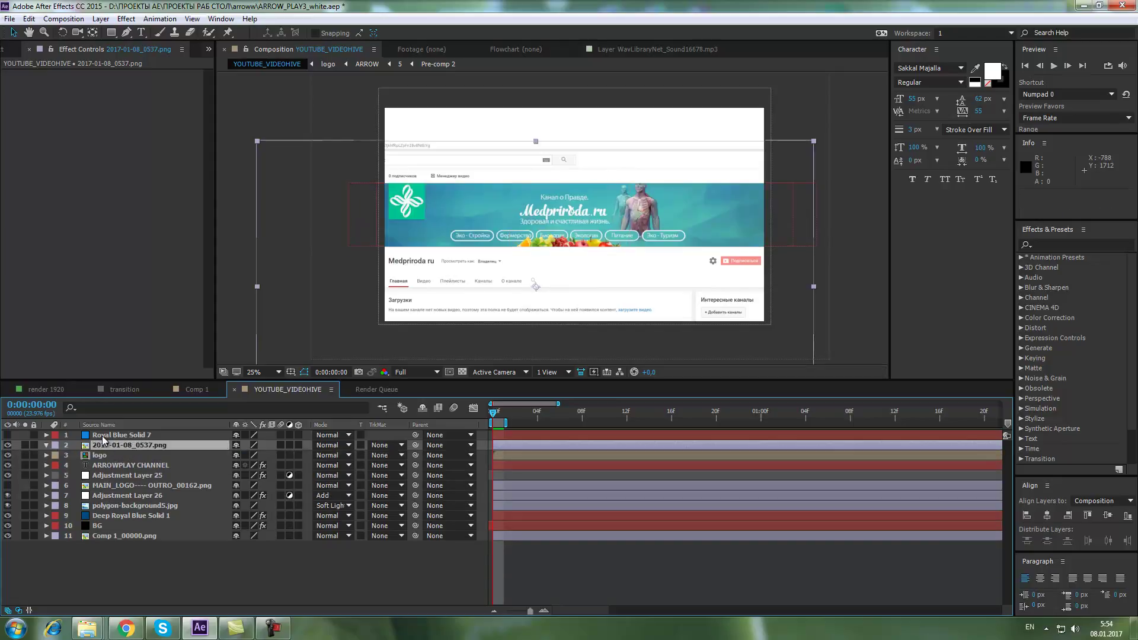
pyautogui.click(102, 436)
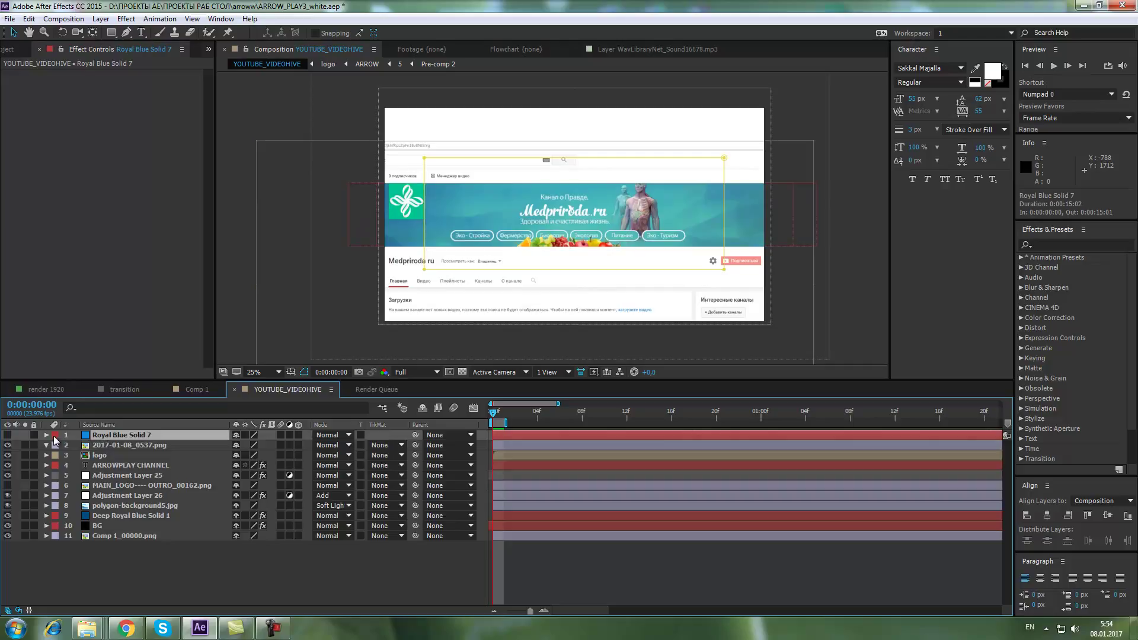
pyautogui.click(11, 436)
# Step: Try scaling the 2017-01-08_0537.png screenshot down uniformly to 166%, and undo the scaling
pyautogui.click(124, 445)
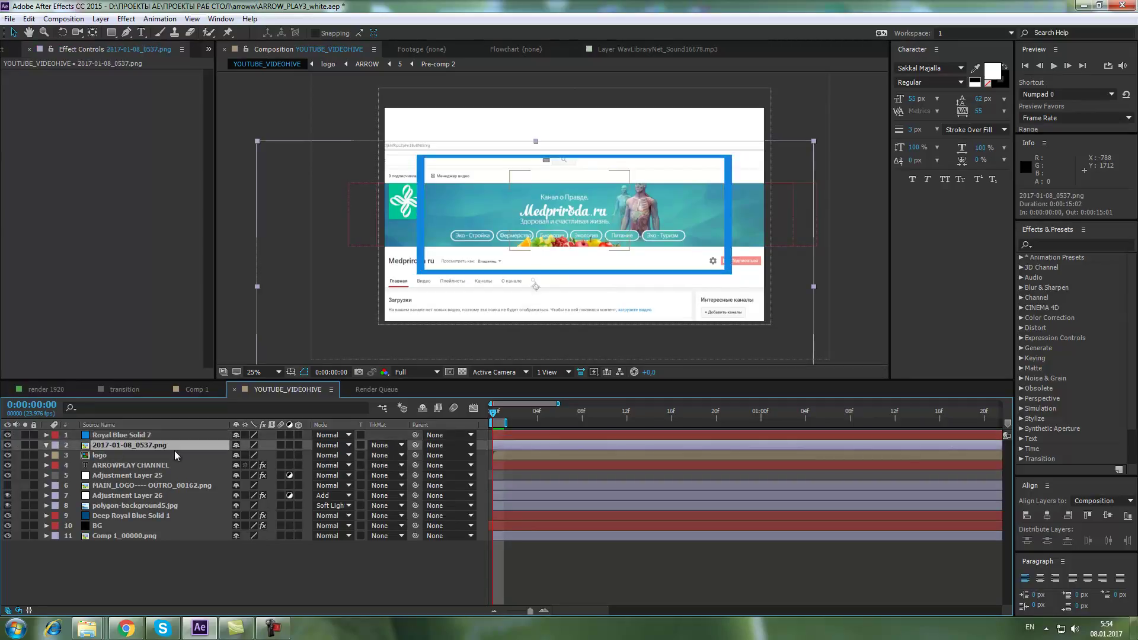
pyautogui.press('s')
pyautogui.moveTo(250, 458); pyautogui.dragTo(230, 457)
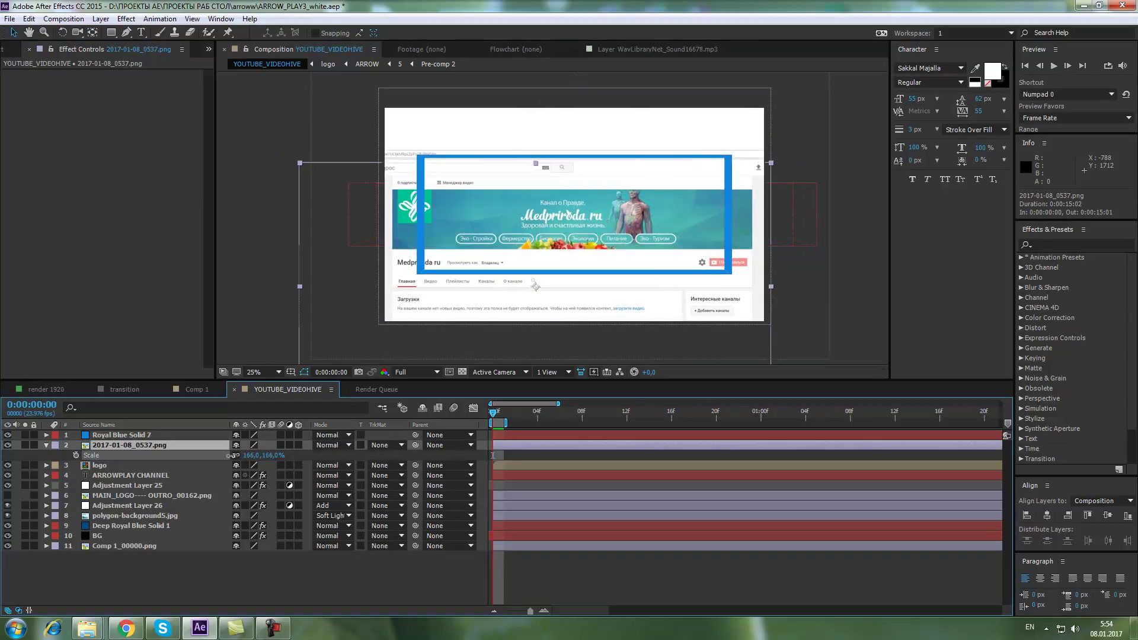
pyautogui.hotkey('ctrl', 'z')
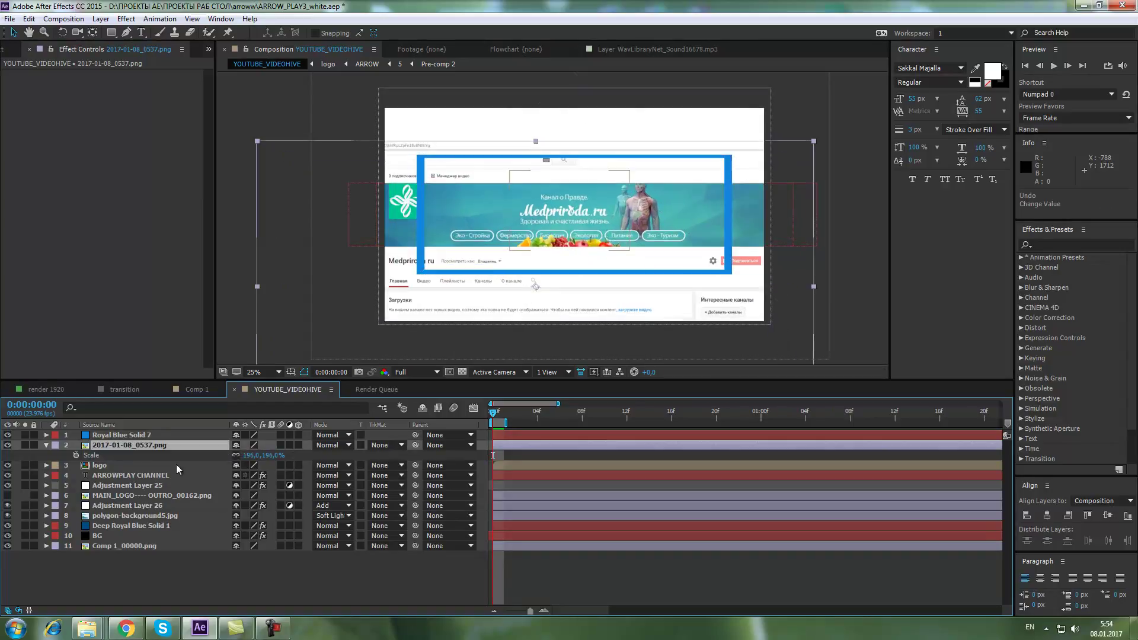
# Step: Lower the screenshot layer's opacity to 58% and narrow its horizontal scale to about 171% against the blue frame
pyautogui.press('t')
pyautogui.moveTo(240, 455); pyautogui.dragTo(213, 455)
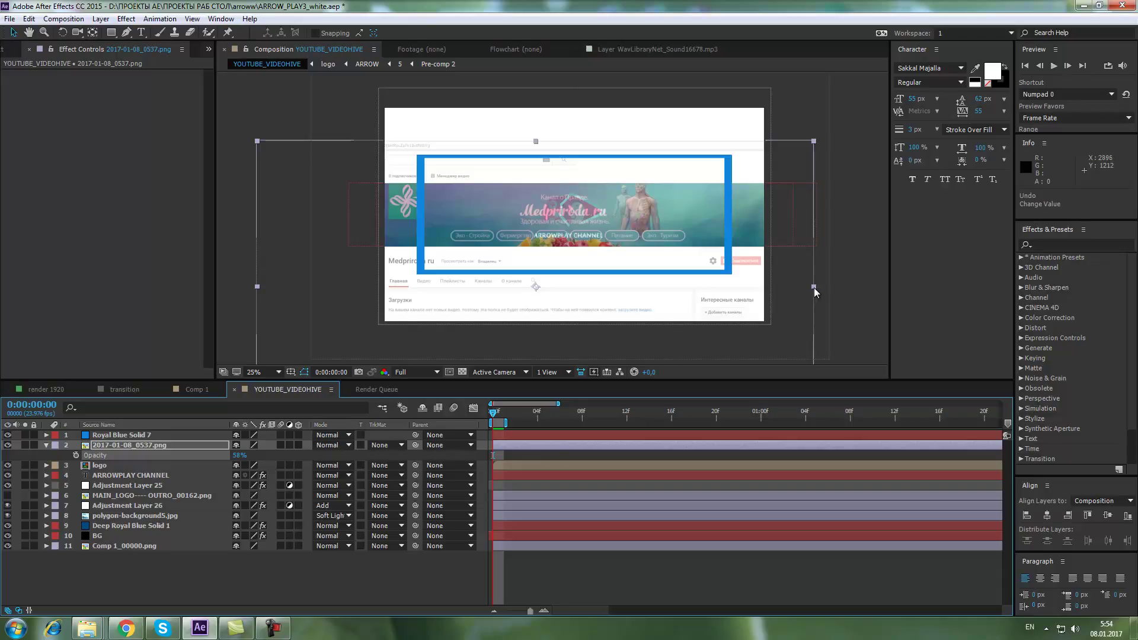
pyautogui.moveTo(813, 288); pyautogui.dragTo(777, 286)
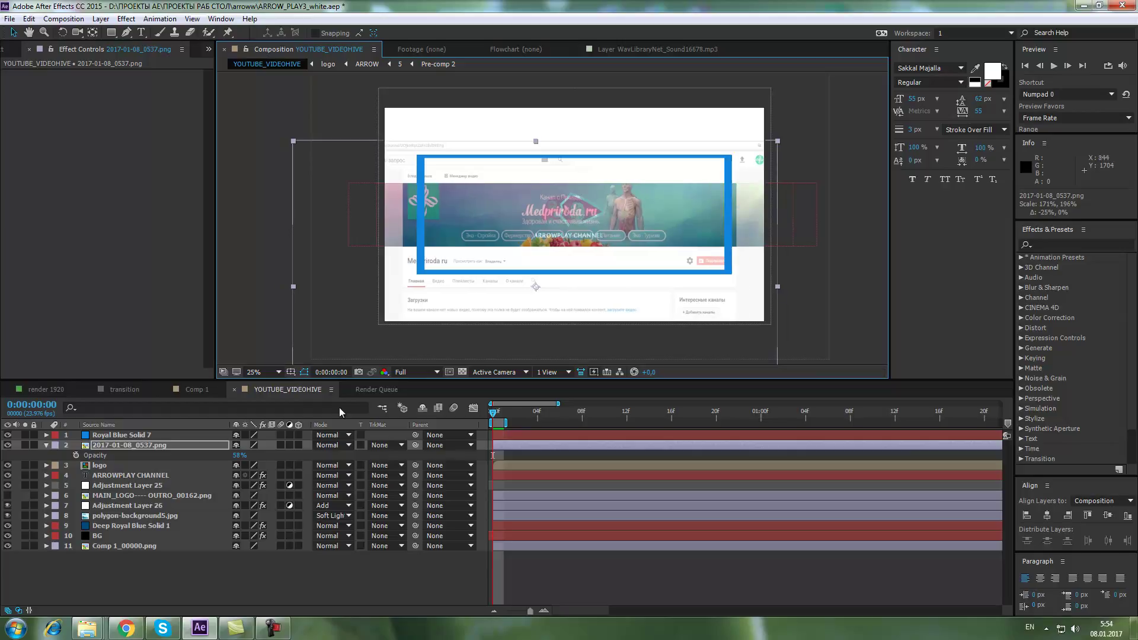
# Step: Delete the 2017-01-08_0537.png screenshot layer from the composition
pyautogui.click(122, 447)
pyautogui.press('Delete')
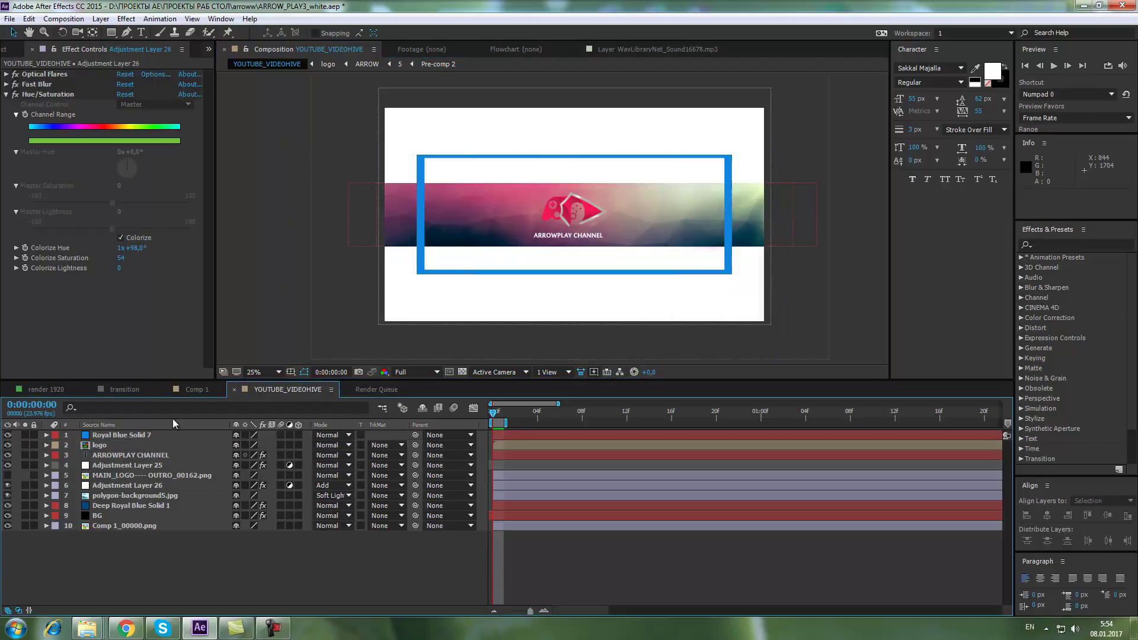
# Step: Move both vertical edges of the blue solid's mask outward so the frame's side borders become thin, and deselect the layer
pyautogui.click(430, 277)
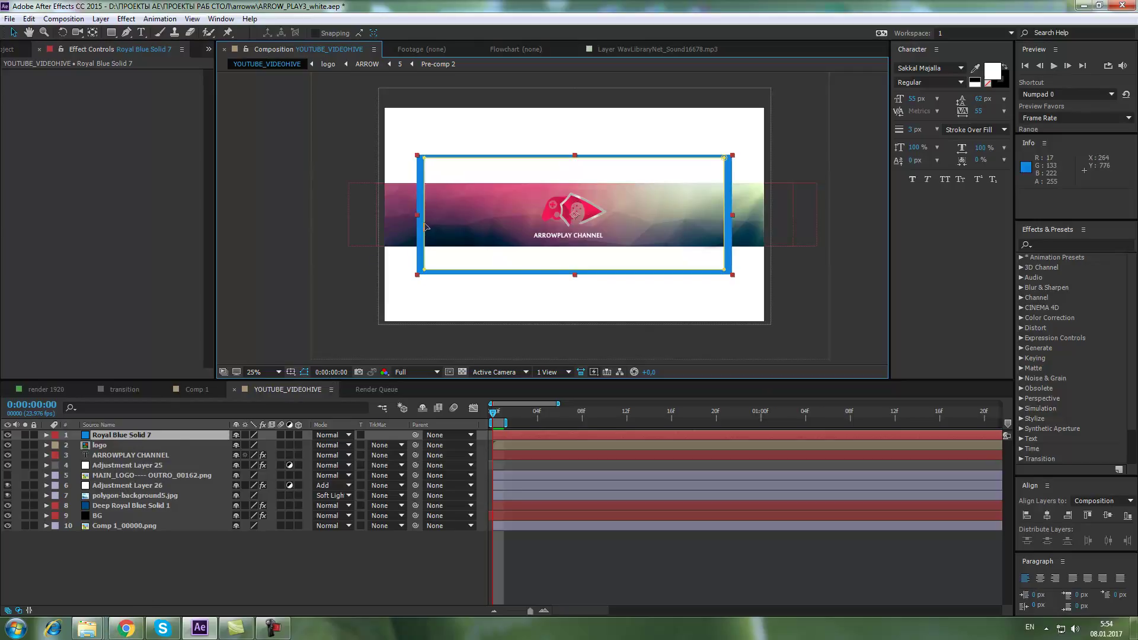
pyautogui.moveTo(425, 226); pyautogui.dragTo(421, 226)
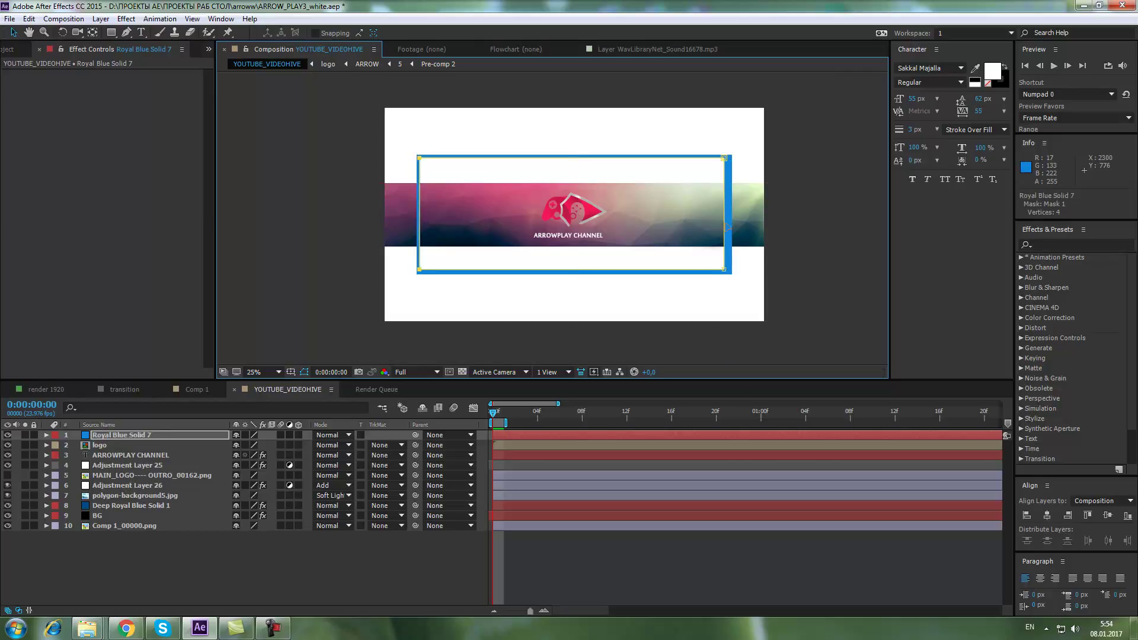
pyautogui.moveTo(727, 226); pyautogui.dragTo(731, 226)
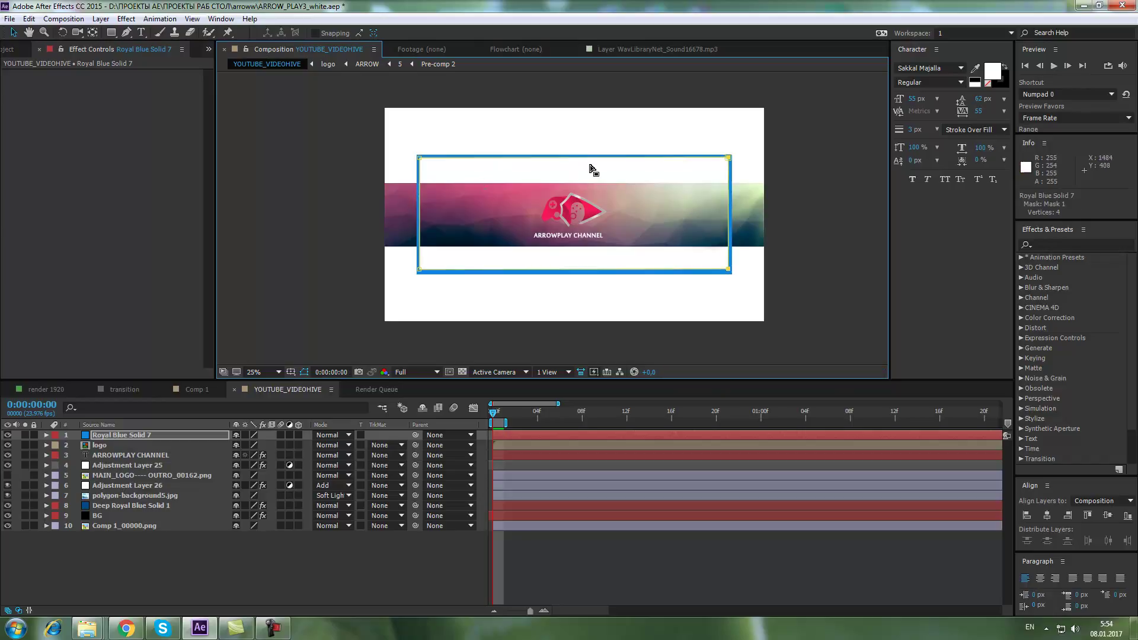
pyautogui.click(834, 237)
pyautogui.click(833, 231)
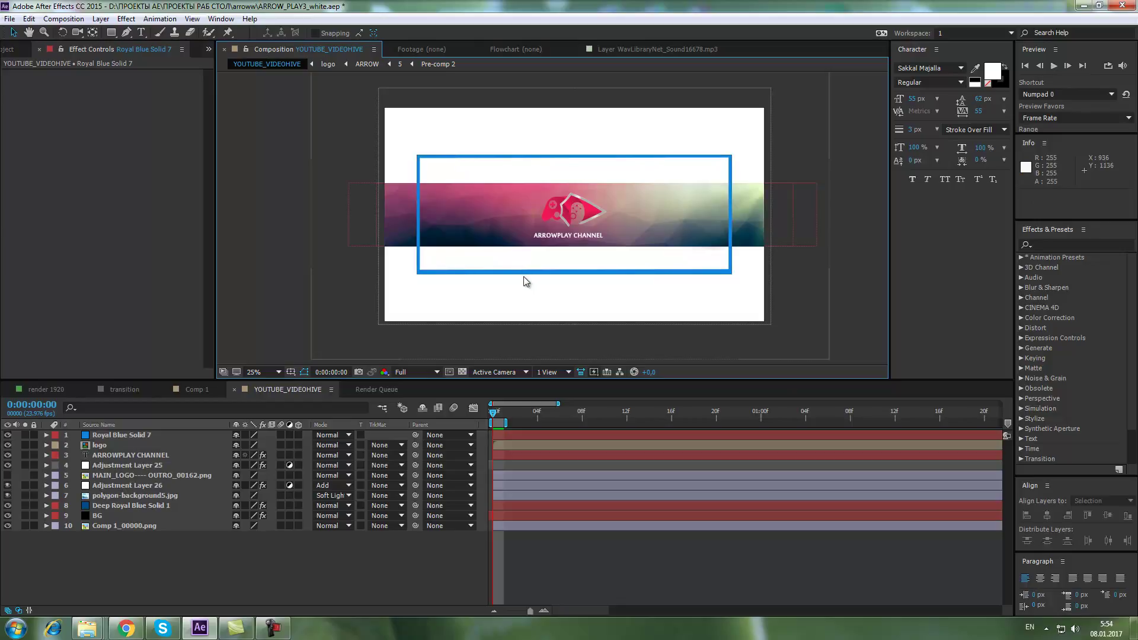
# Step: Check the banner area inside the thinned blue frame and hide the frame layer
pyautogui.press('.')
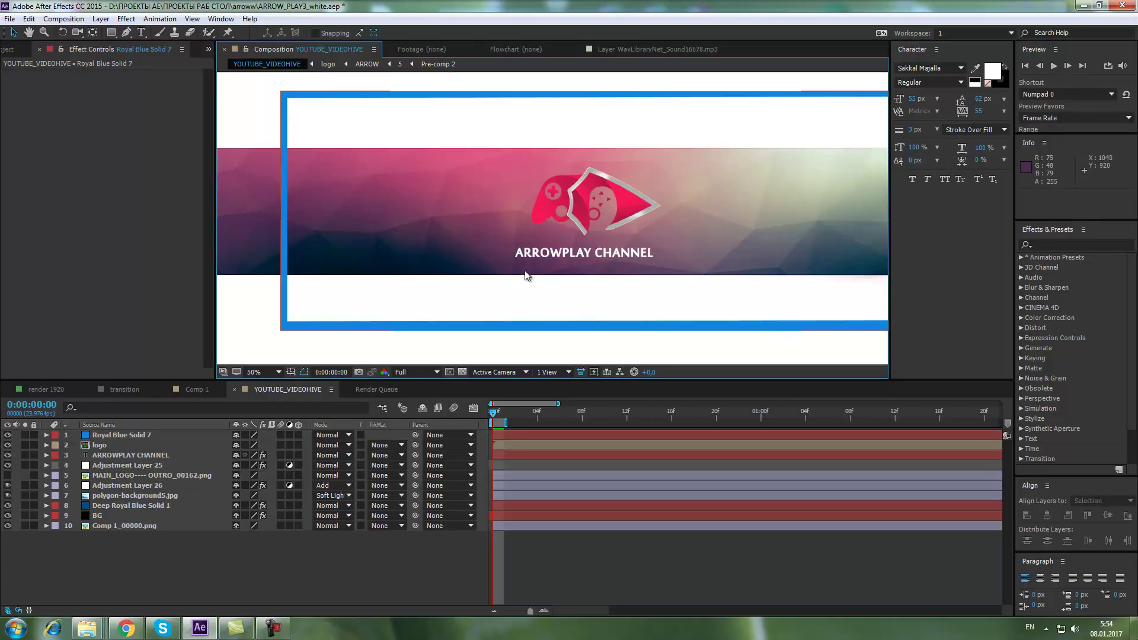
pyautogui.moveTo(694, 243); pyautogui.dragTo(595, 237)
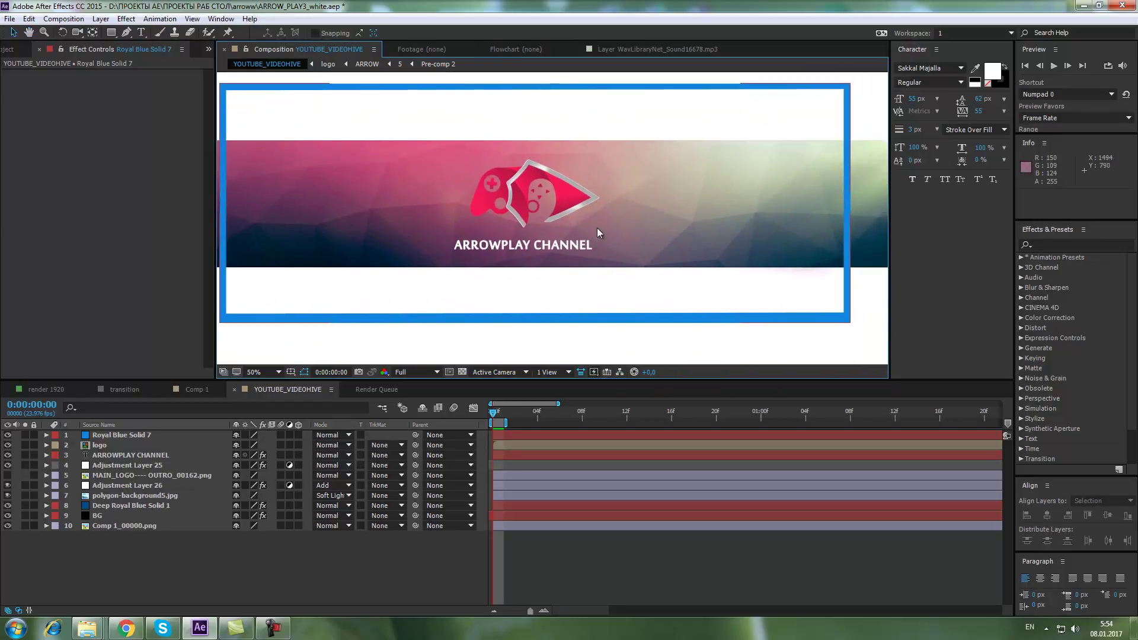
pyautogui.press(',')
pyautogui.press(',')
pyautogui.press(',')
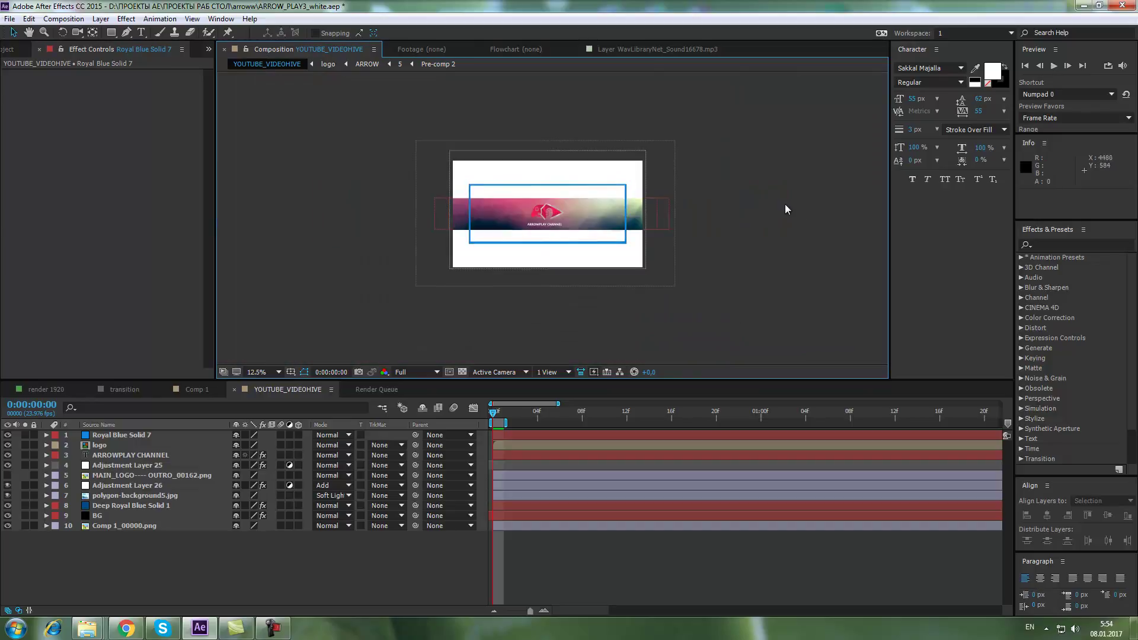
pyautogui.click(7, 435)
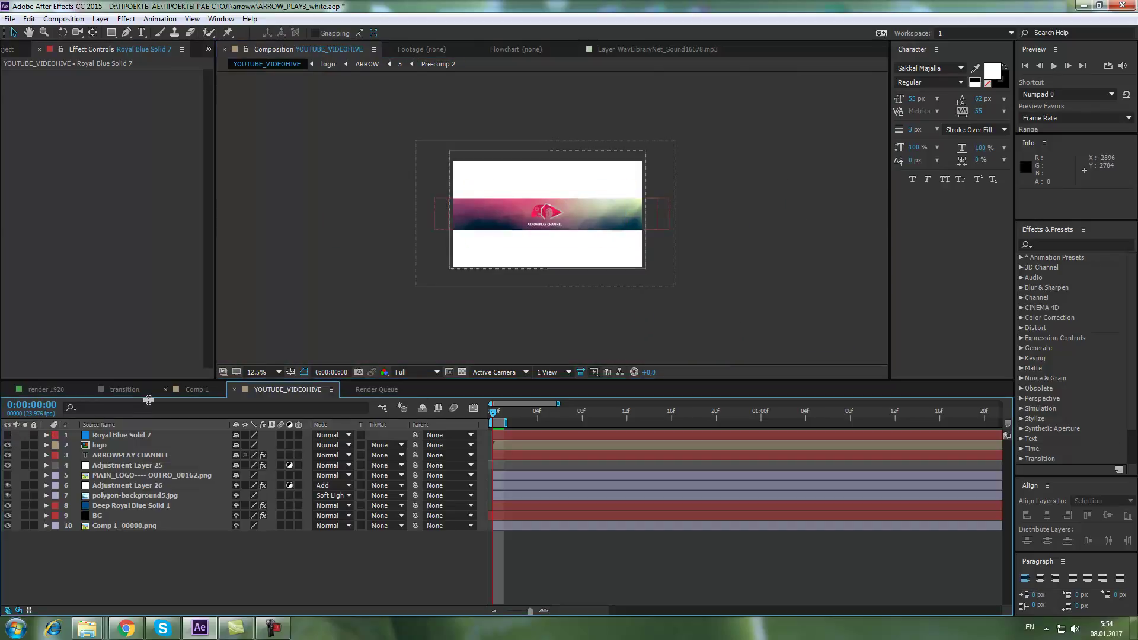
# Step: Examine the Comp 1_00000.png and BG layers, the banner artwork on the white canvas, and the work area's range
pyautogui.click(585, 583)
pyautogui.click(95, 528)
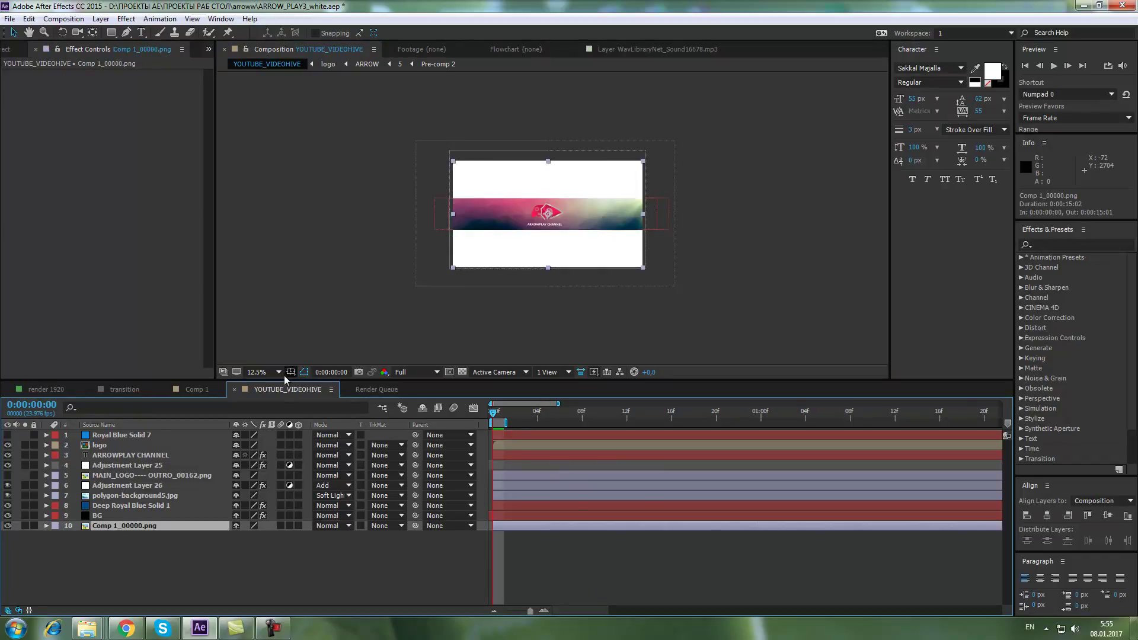
pyautogui.click(99, 516)
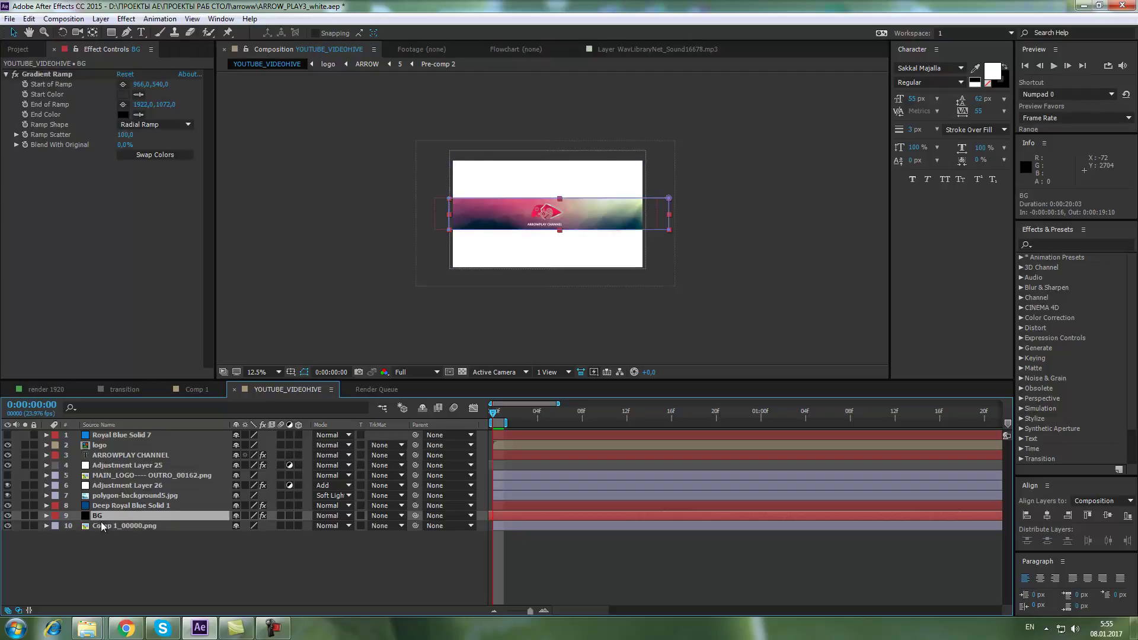
pyautogui.click(101, 524)
pyautogui.press('/')
pyautogui.press(',')
pyautogui.press(',')
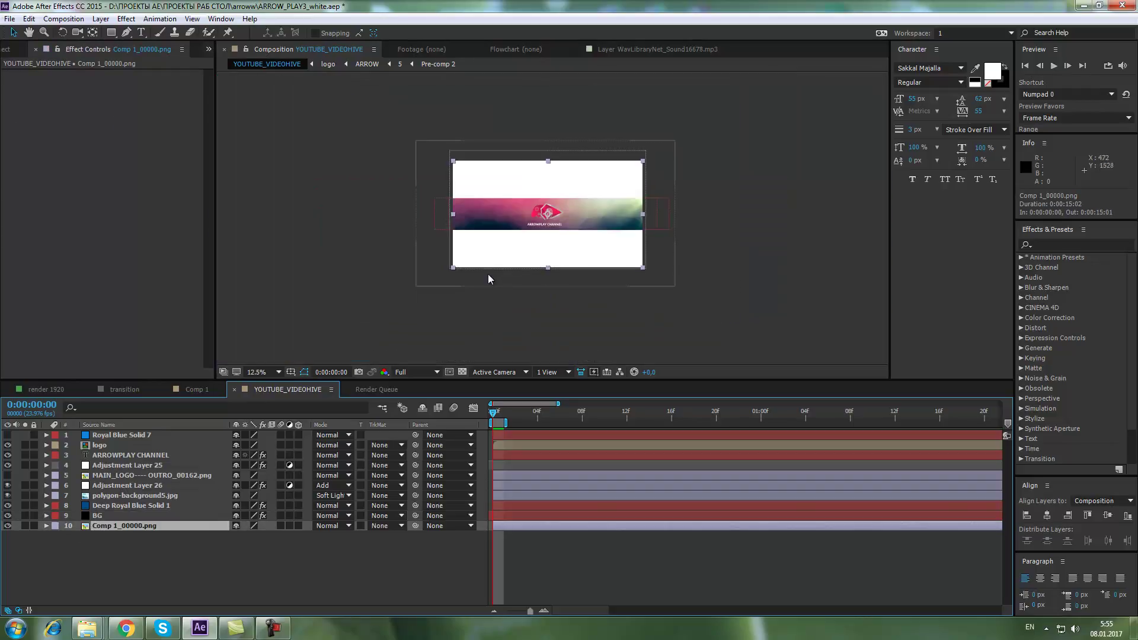
pyautogui.press('.')
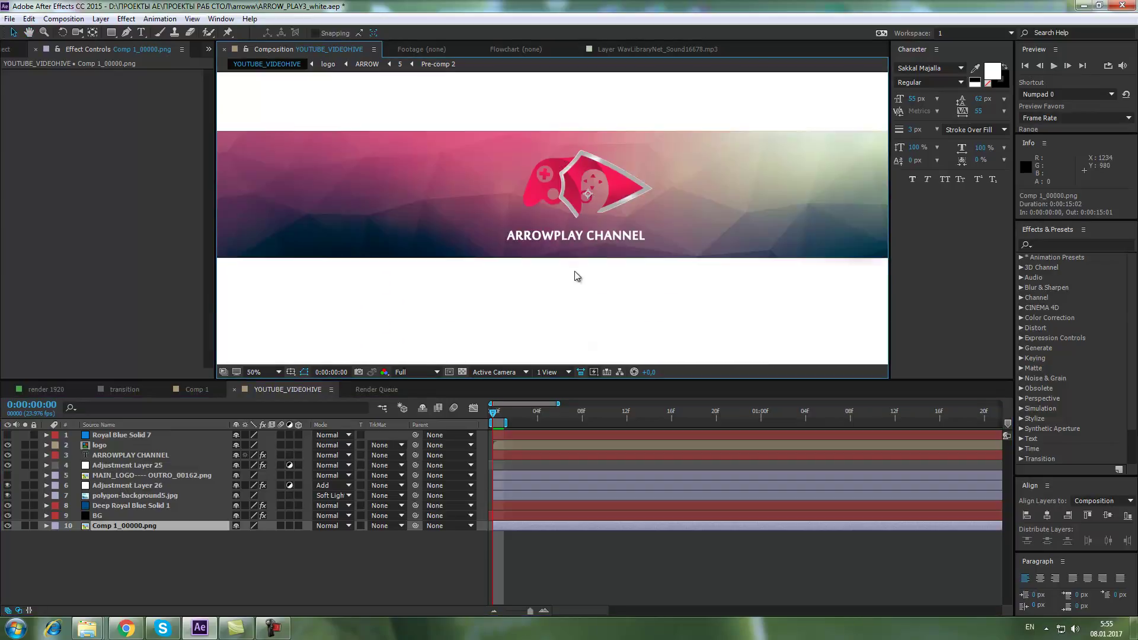
pyautogui.press(',')
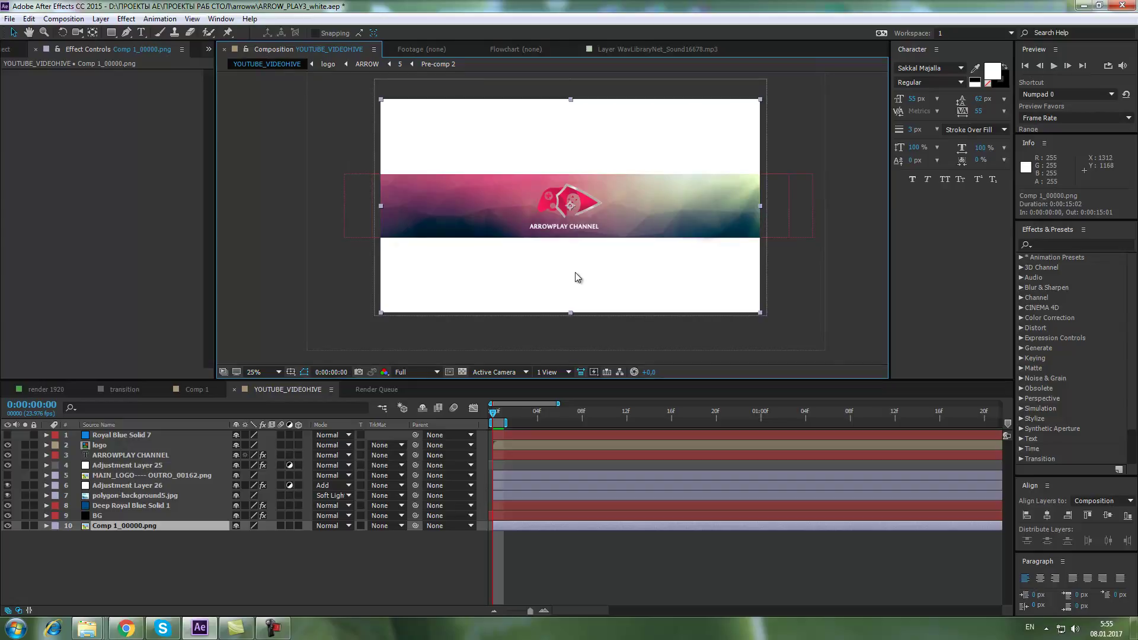
pyautogui.click(504, 422)
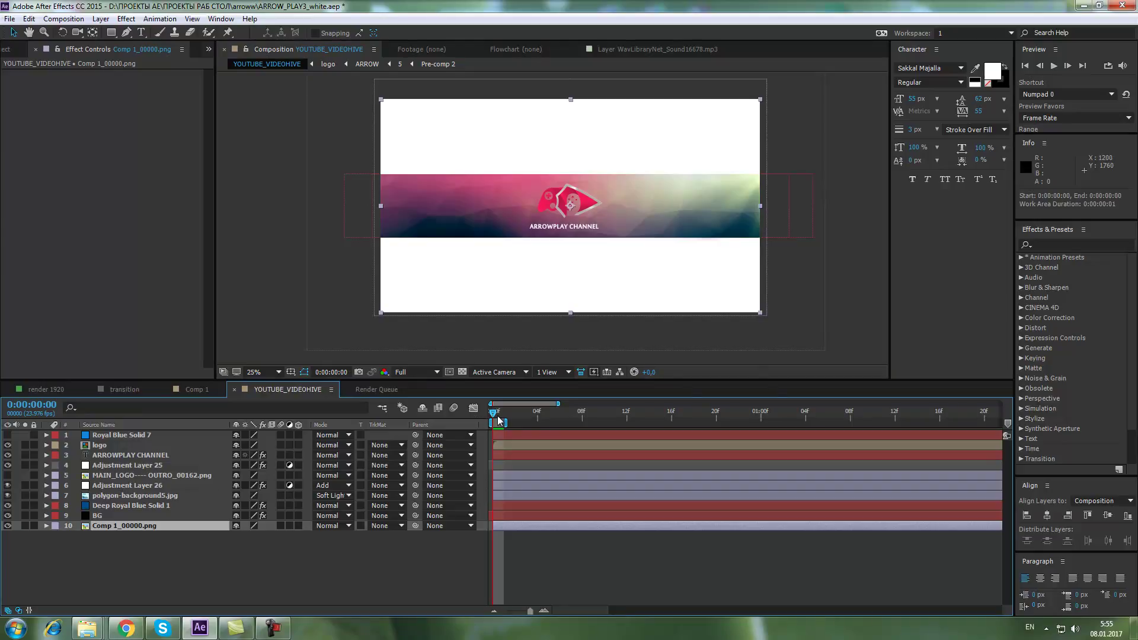
pyautogui.scroll(1, 778, 205)
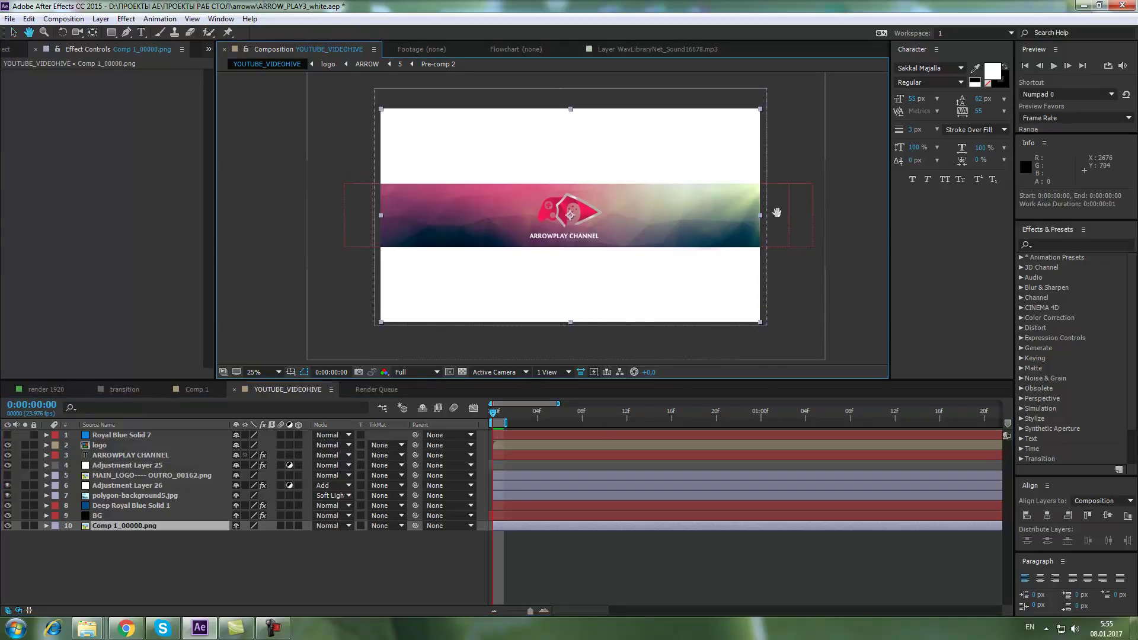